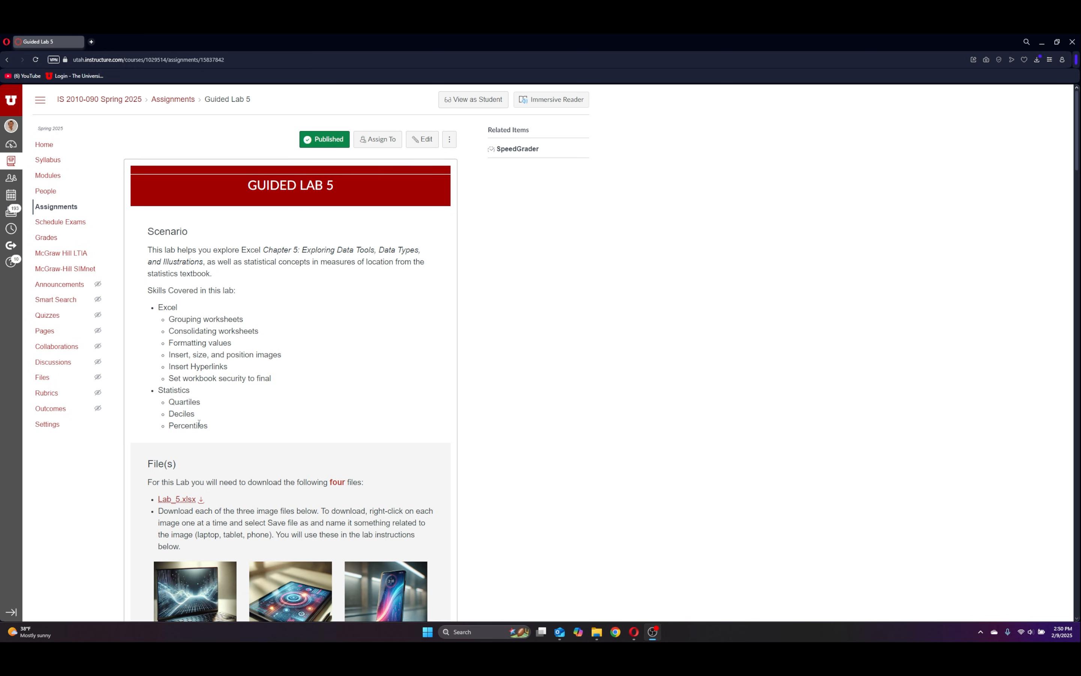
# Download Lab_5.xlsx and save the laptop picture from the assignment page to the Downloads folder as LaptopImage.
pyautogui.scroll(-2, 199, 423)
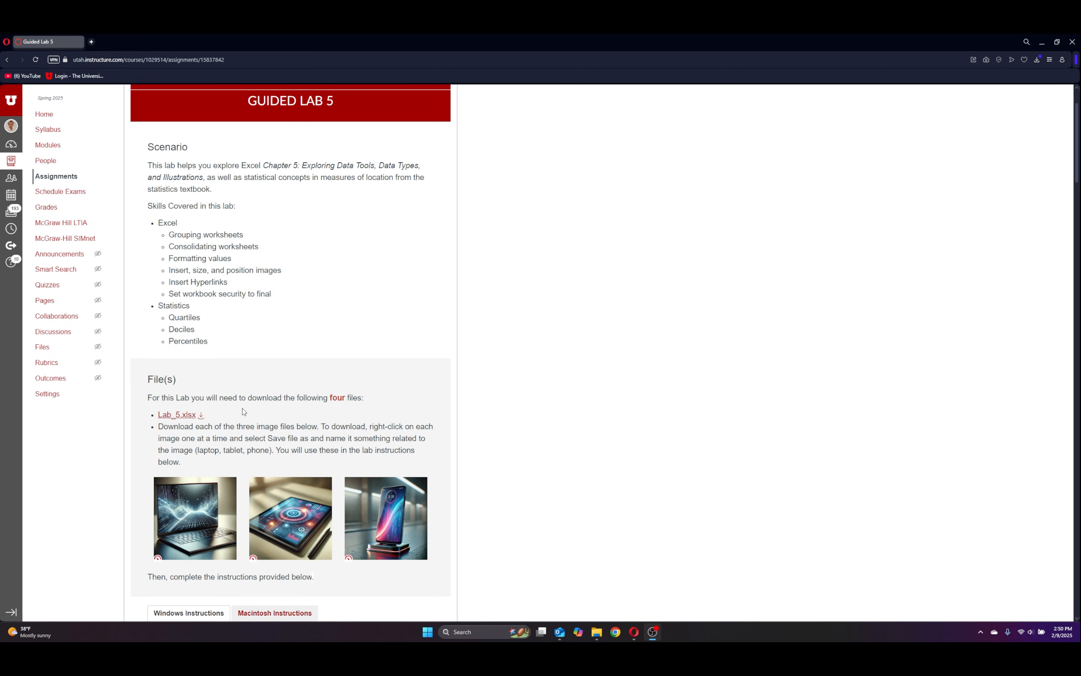
pyautogui.click(201, 415)
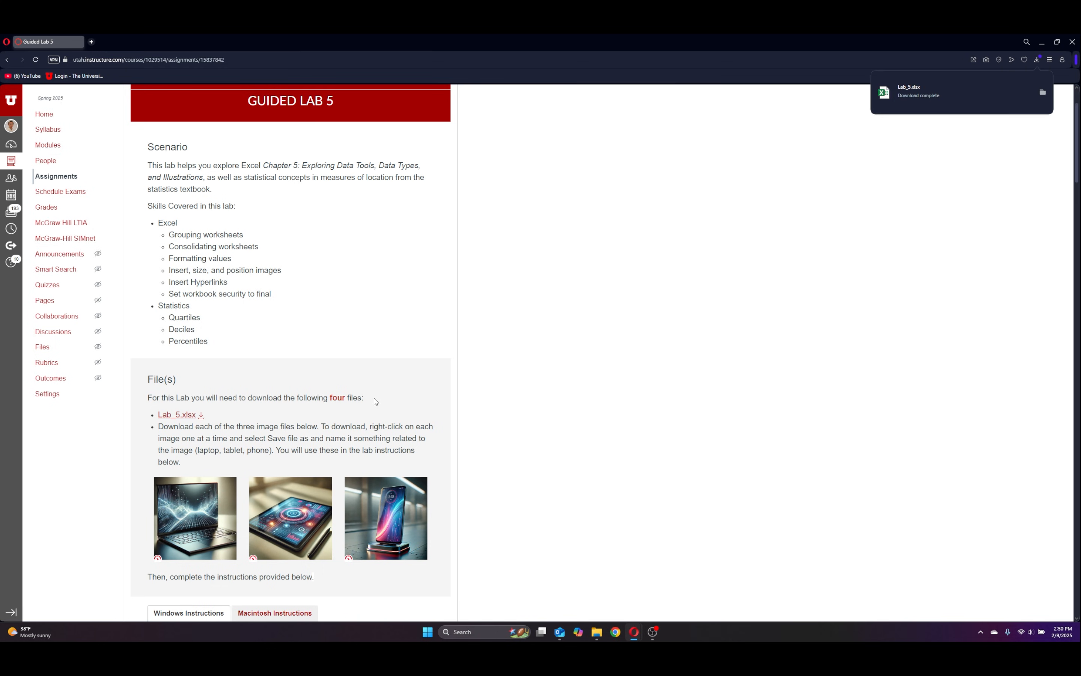
pyautogui.rightClick(183, 514)
pyautogui.click(217, 410)
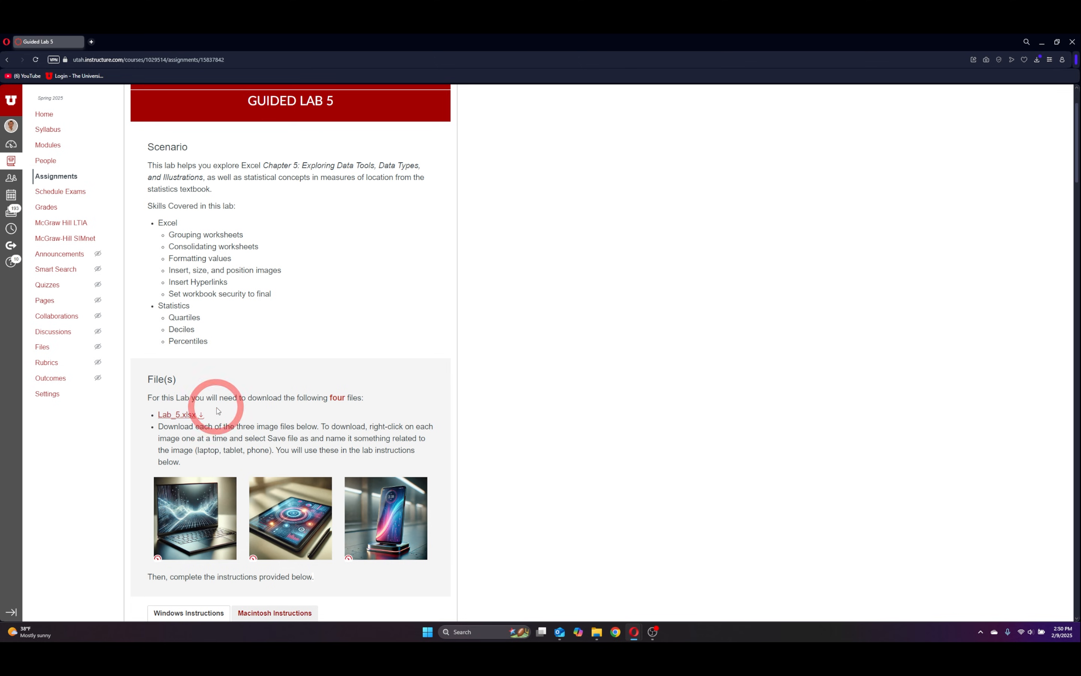
pyautogui.click(39, 130)
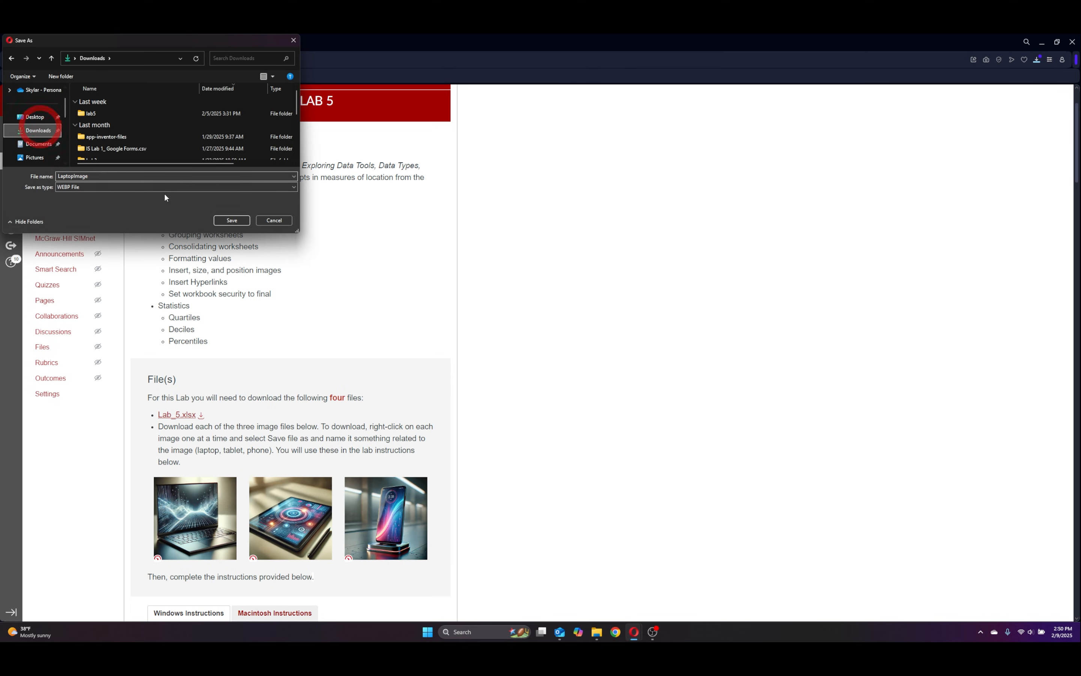
pyautogui.click(231, 220)
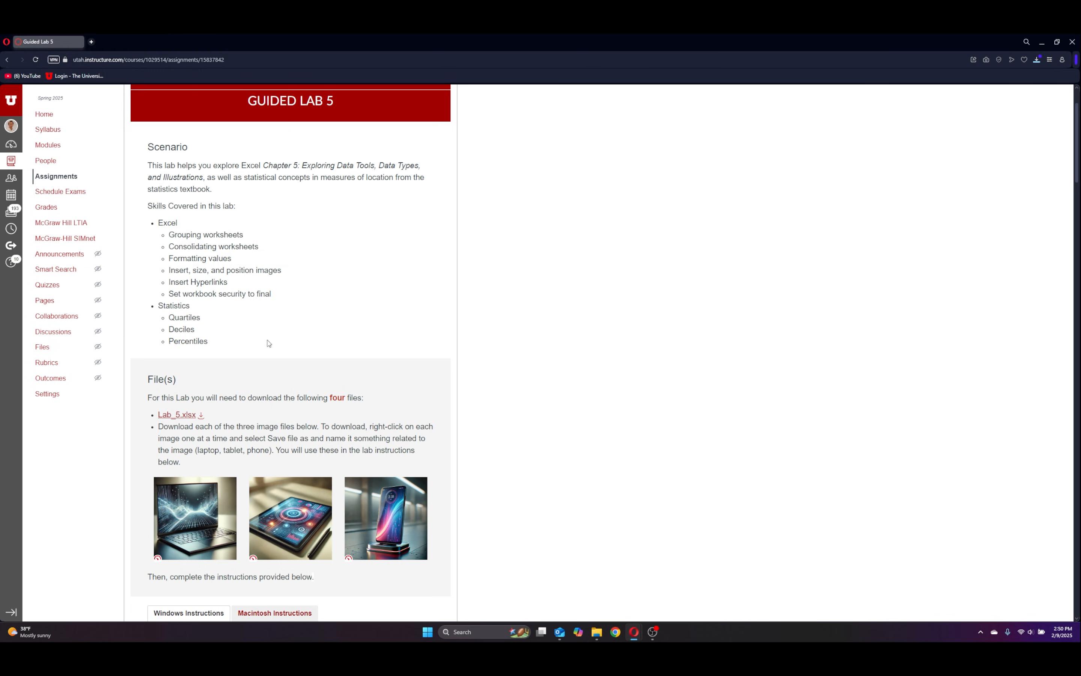
# Save the tablet picture from the assignment page to the Downloads folder as TabletImage.
pyautogui.rightClick(288, 509)
pyautogui.click(322, 401)
pyautogui.click(39, 130)
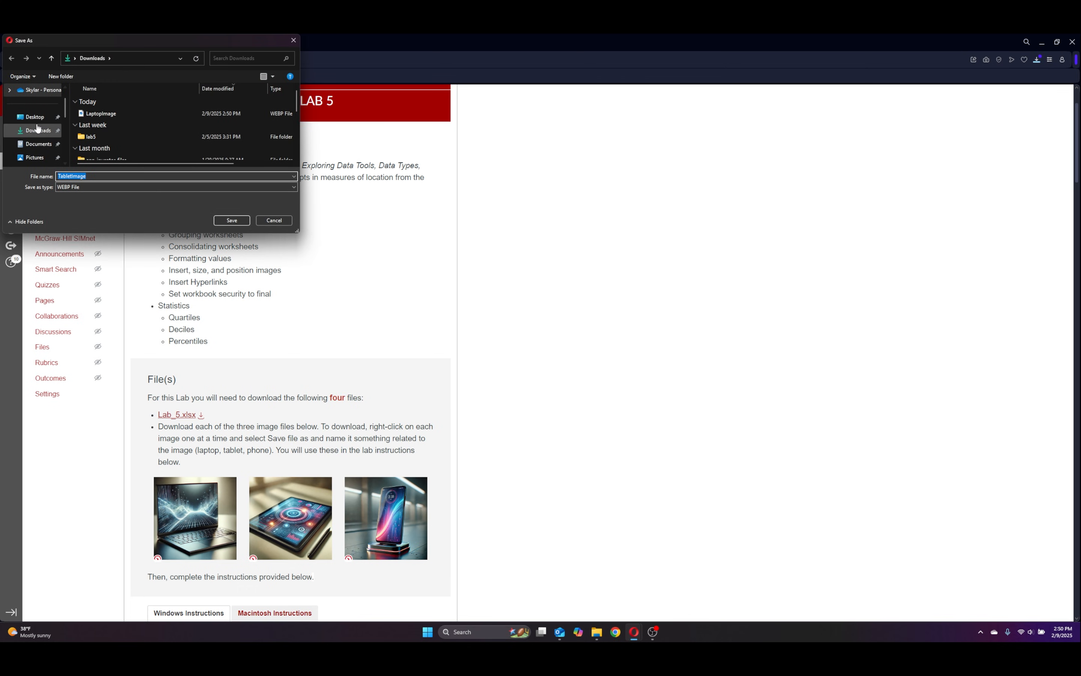
pyautogui.click(231, 220)
# Save the phone picture from the assignment page to the Downloads folder as PhoneImage.
pyautogui.rightClick(384, 500)
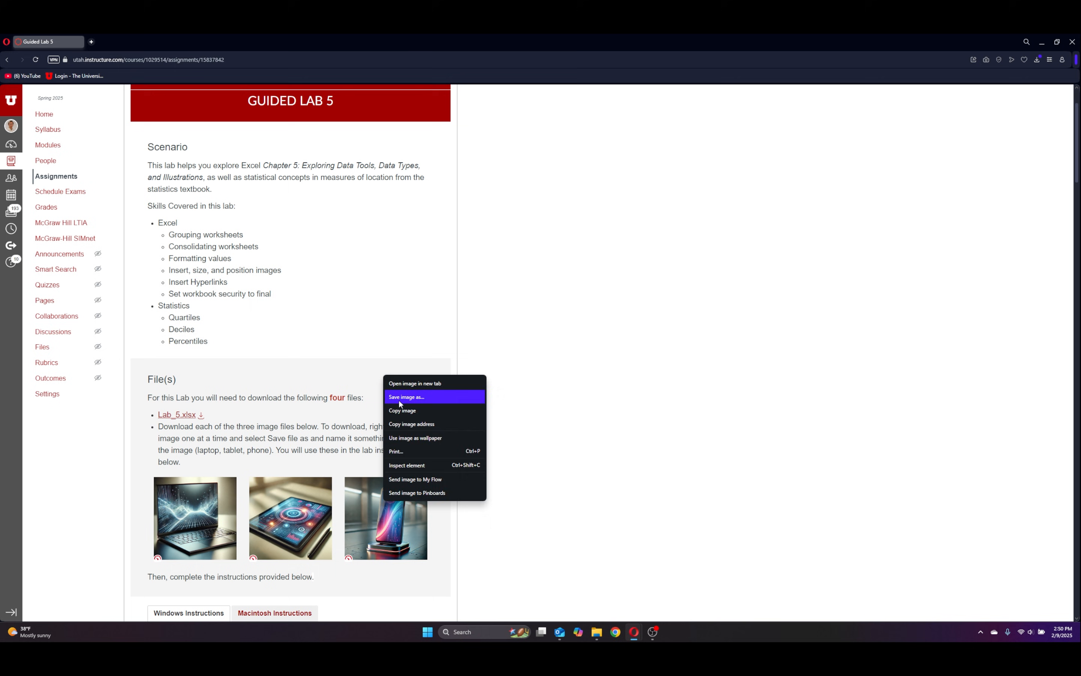
pyautogui.click(399, 401)
pyautogui.click(39, 130)
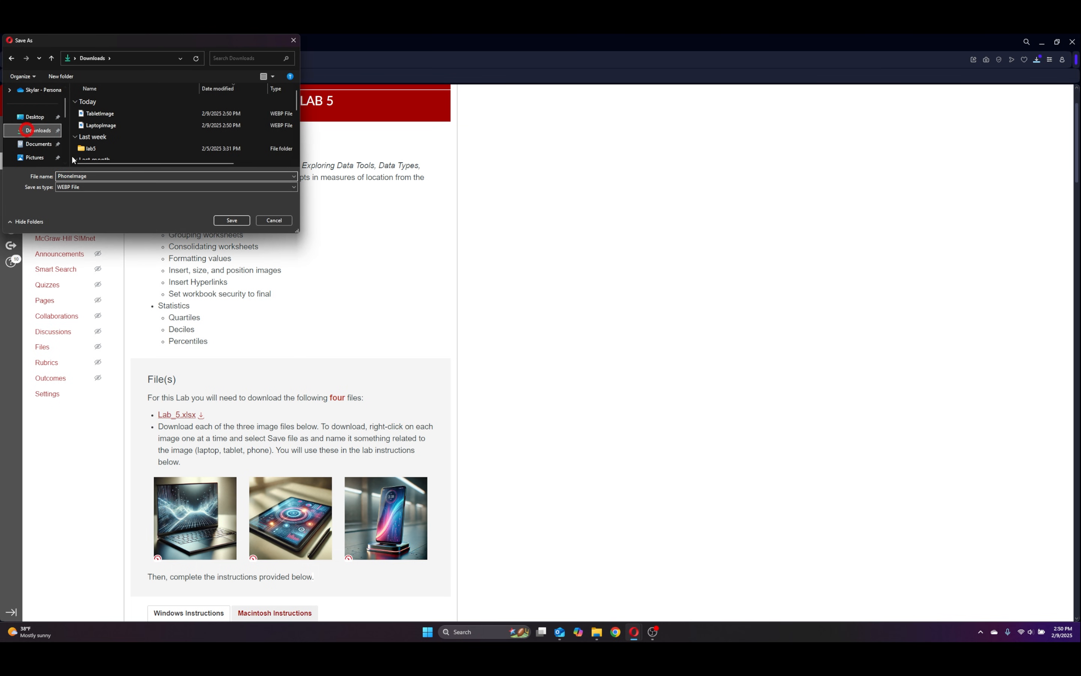
pyautogui.click(231, 219)
# Open the downloaded Lab_5 workbook in Excel, enable editing and go to the Cover sheet.
pyautogui.scroll(-5, 540, 402)
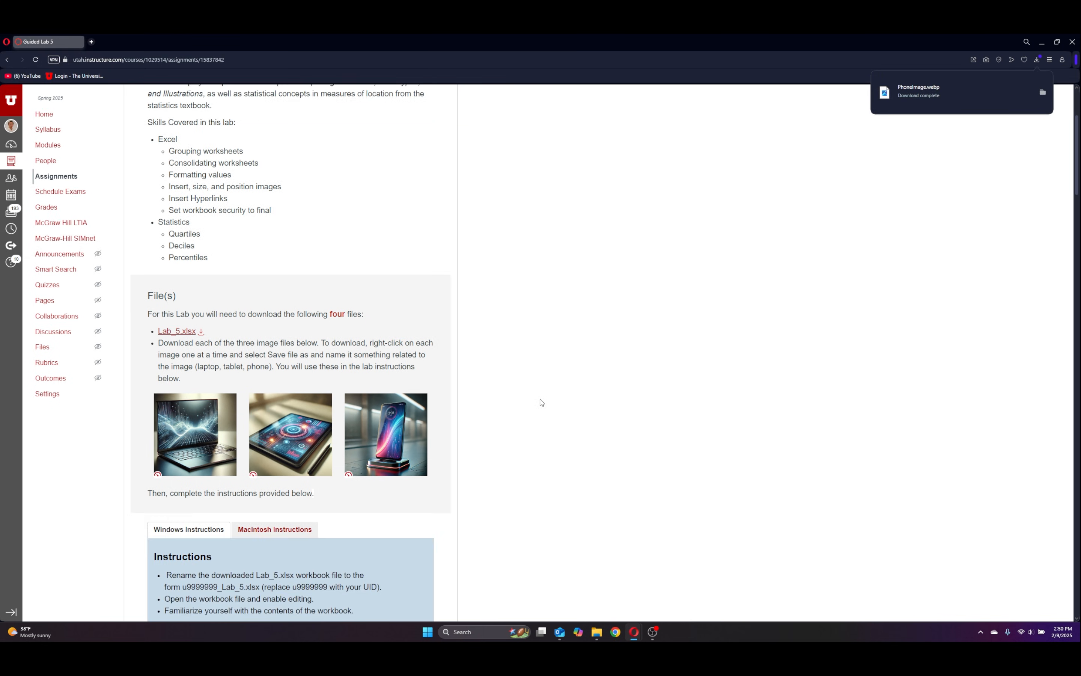
pyautogui.scroll(-10, 561, 393)
pyautogui.scroll(6, 563, 391)
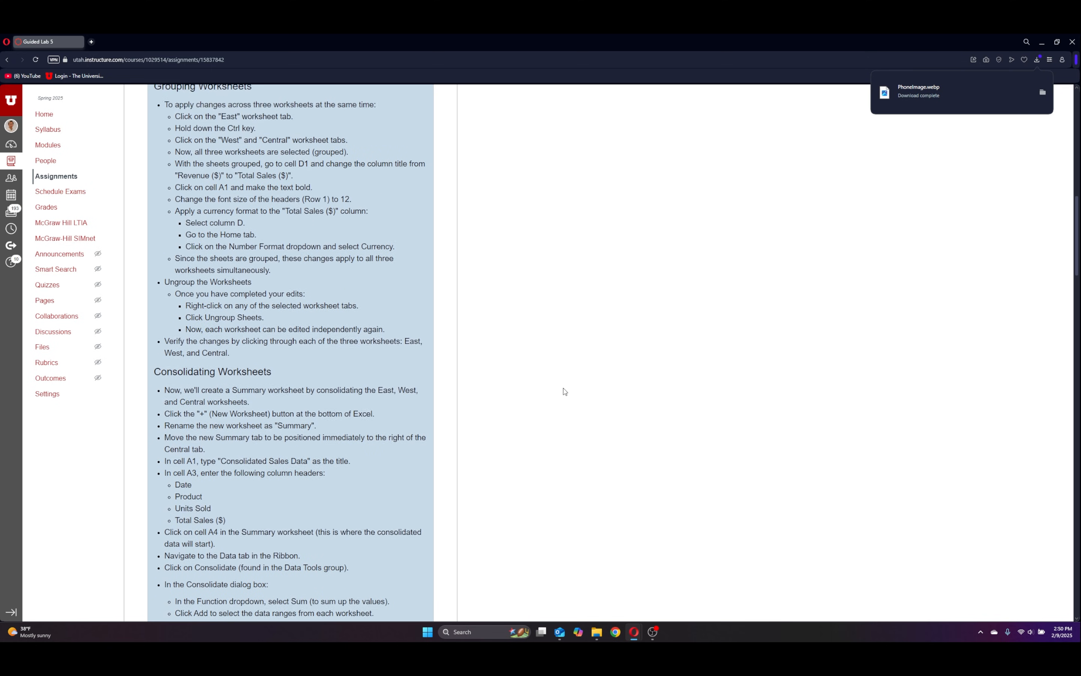
pyautogui.click(597, 632)
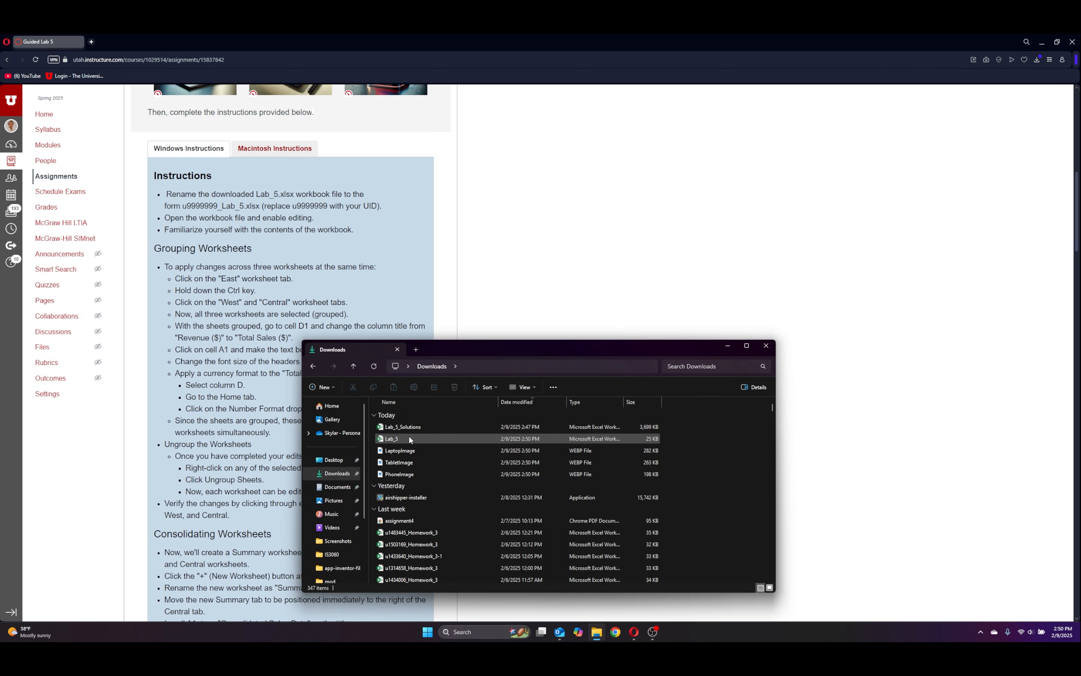
pyautogui.click(409, 437)
pyautogui.click(728, 345)
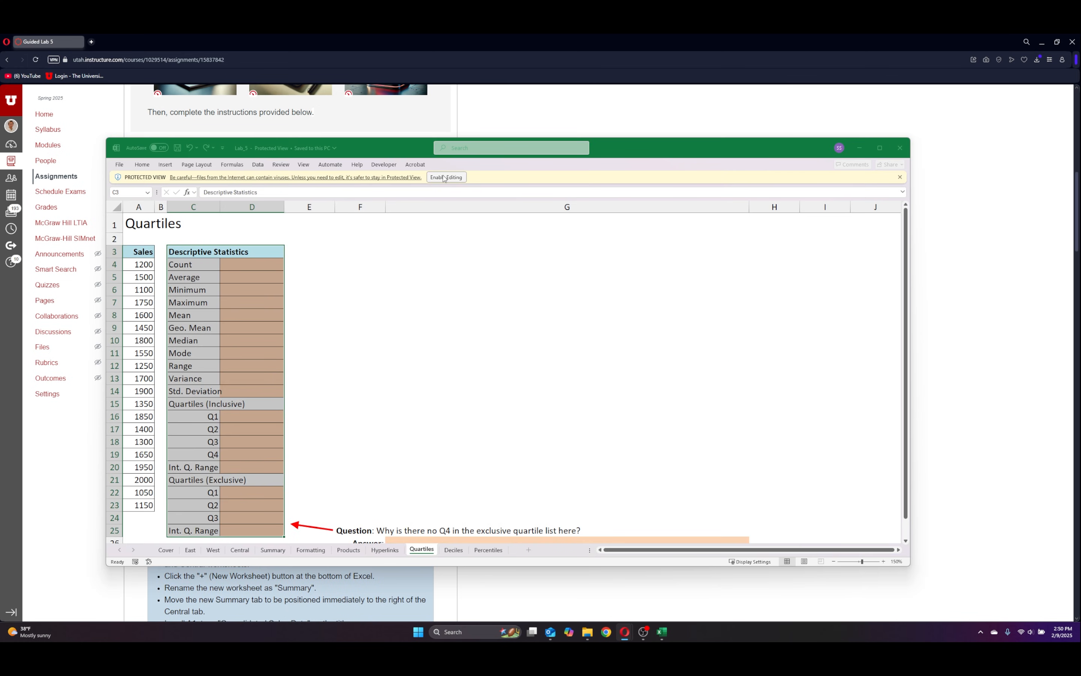
pyautogui.click(176, 558)
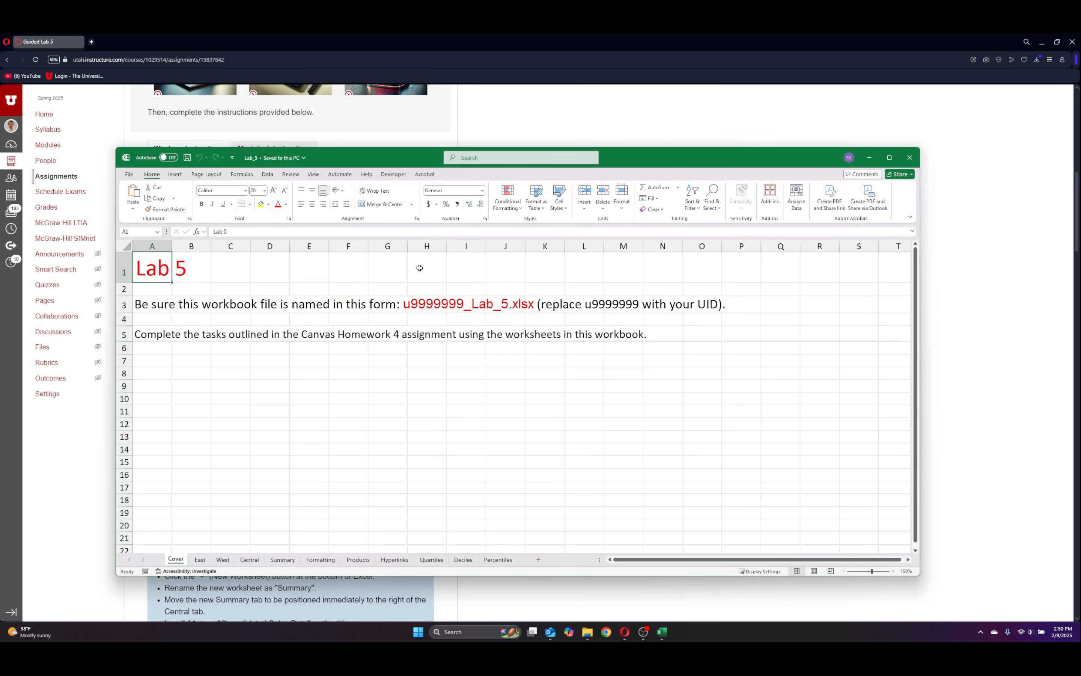
# Save the workbook to the Documents folder, prefixing the file name Lab_5 with the student's UID and an underscore.
pyautogui.click(129, 174)
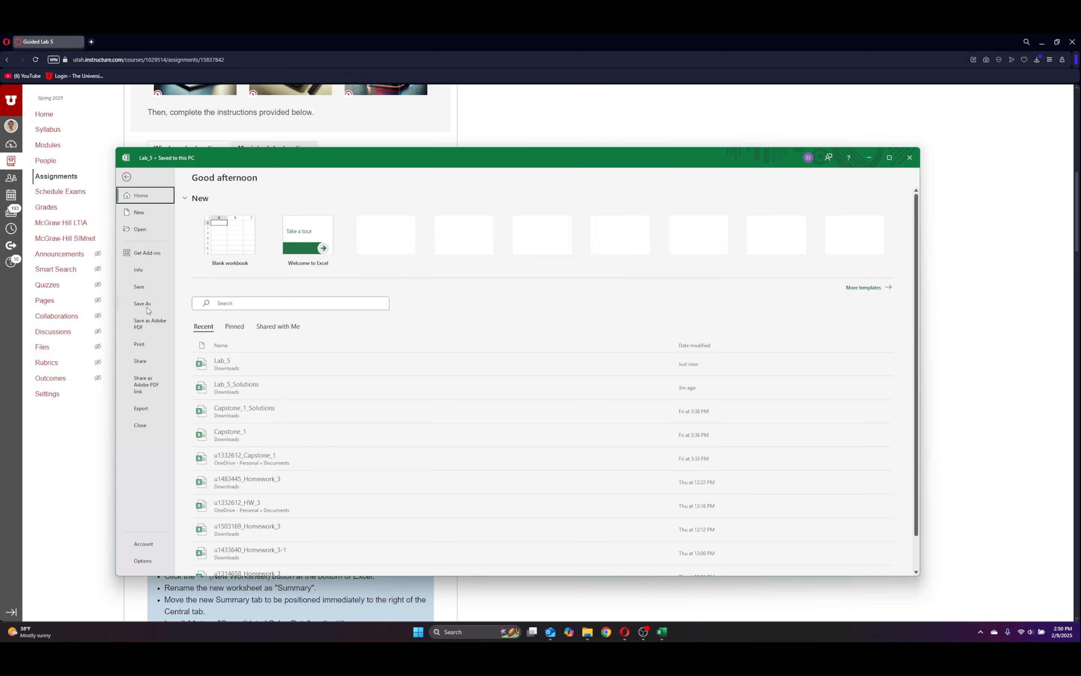
pyautogui.click(142, 303)
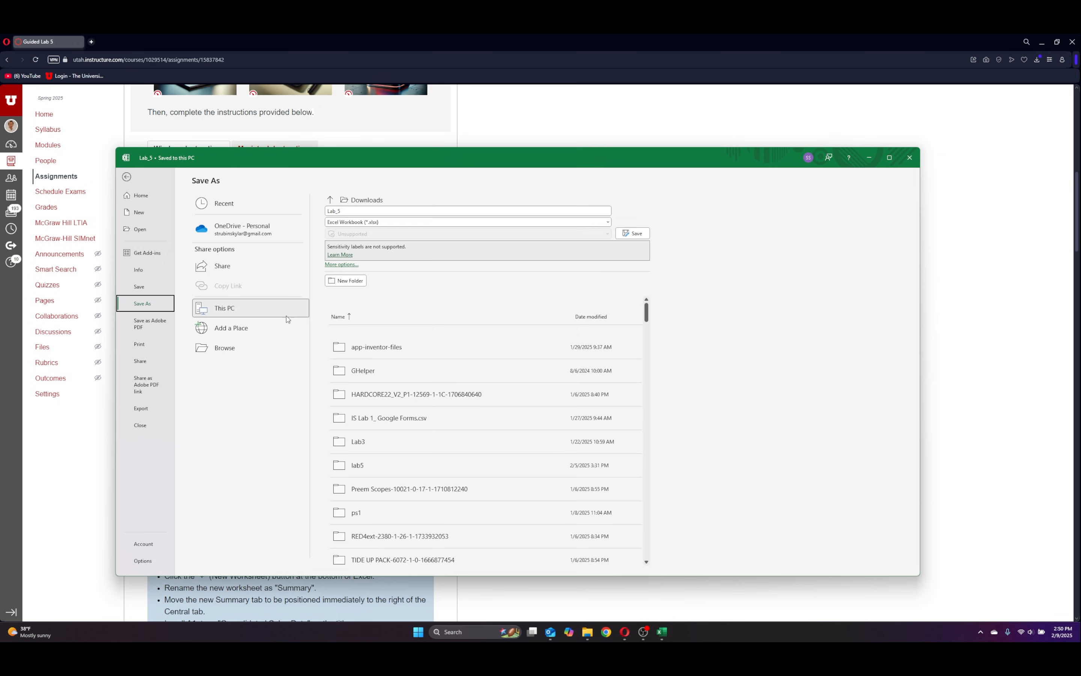
pyautogui.click(224, 348)
pyautogui.scroll(3, 166, 285)
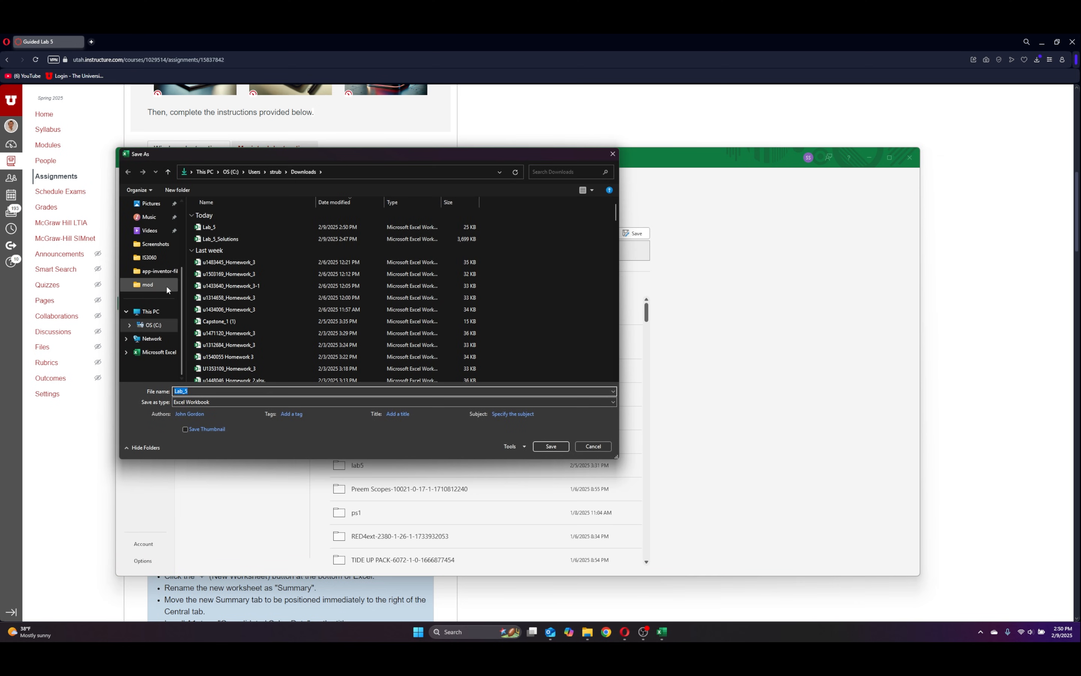
pyautogui.click(156, 287)
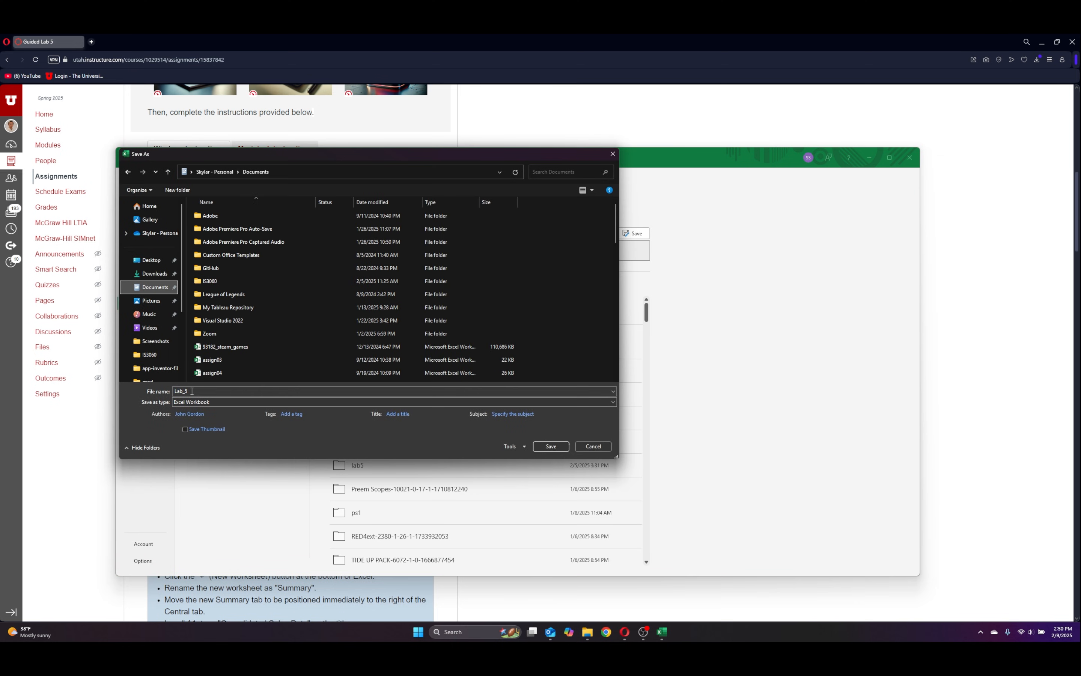
pyautogui.click(173, 391)
pyautogui.press('Left')
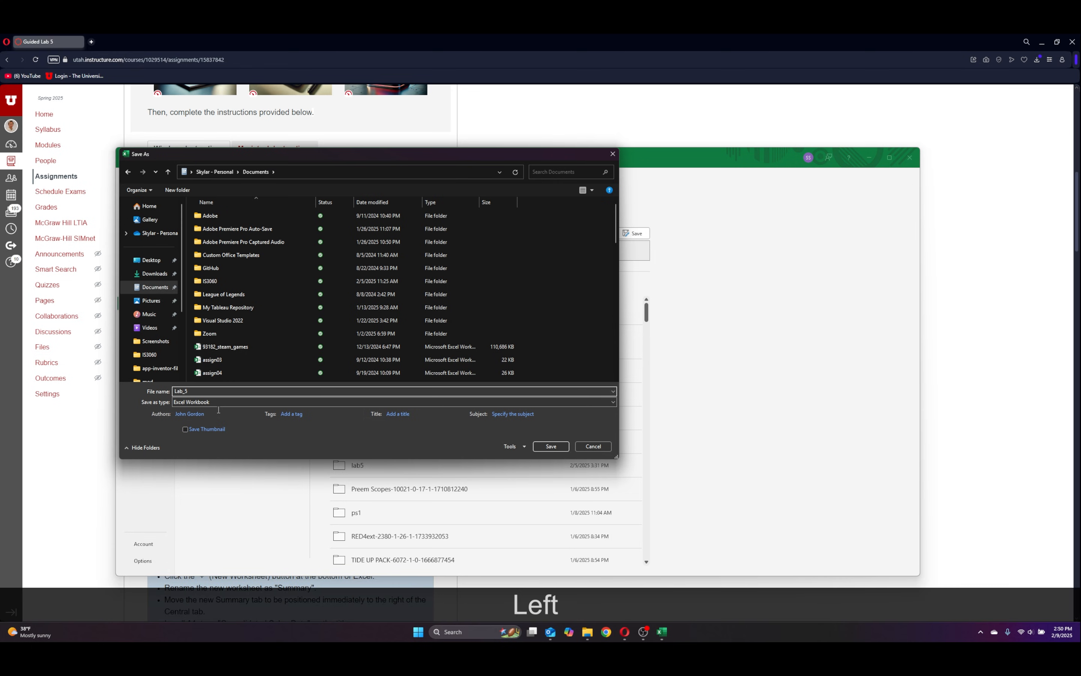
pyautogui.write('u1332612_')
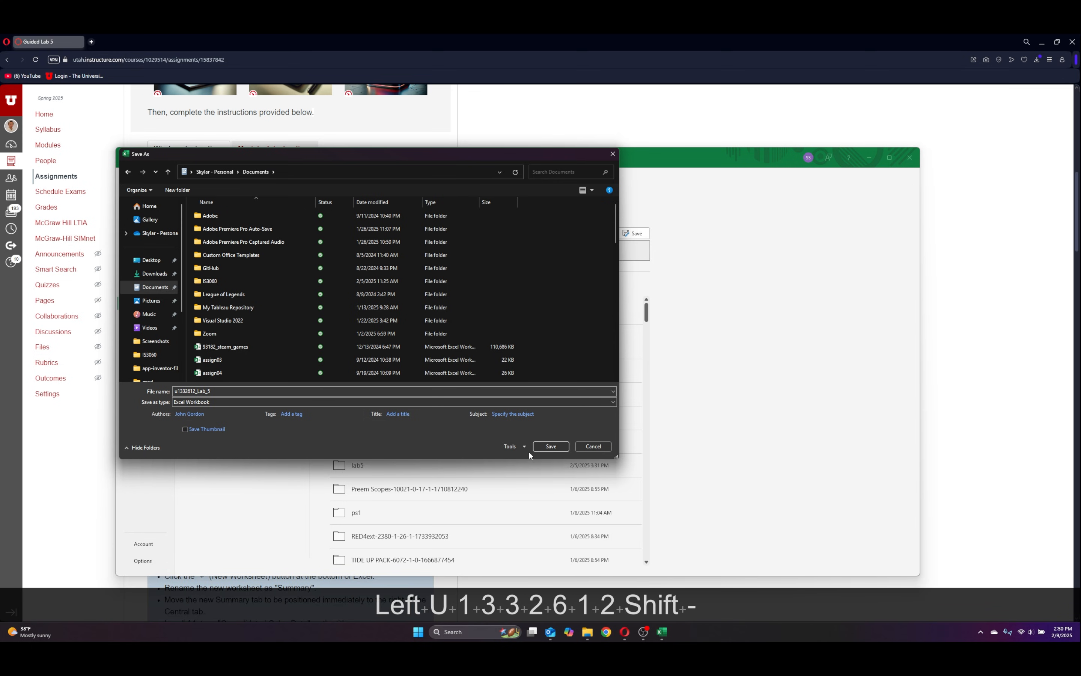
pyautogui.click(552, 446)
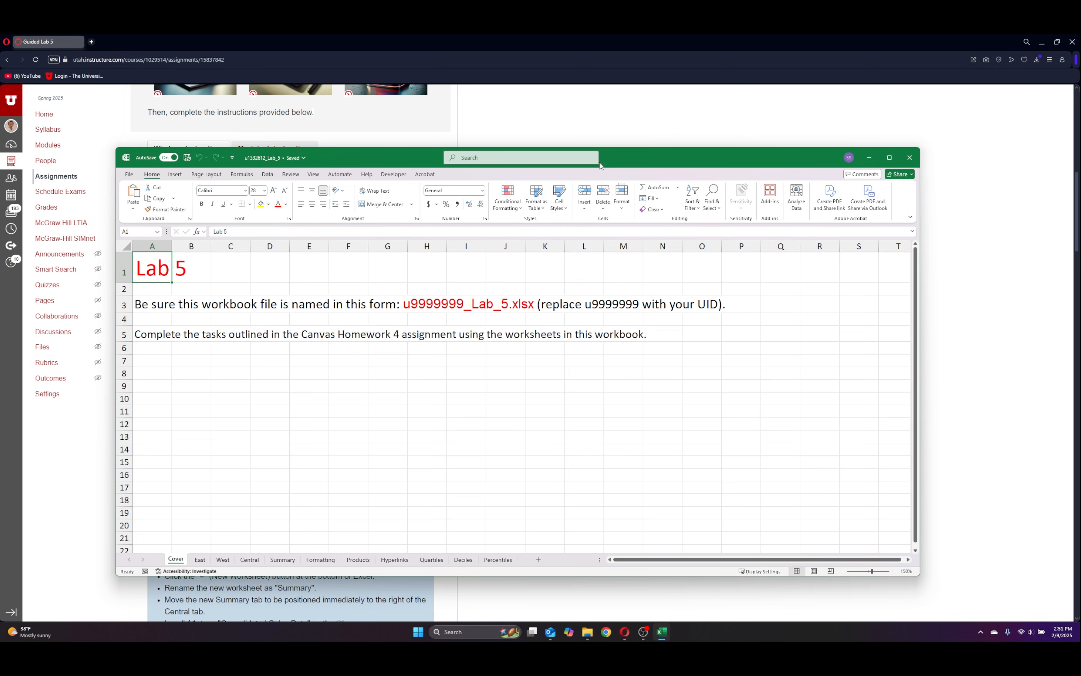
# Arrange the workbook side by side with the lab instructions and go to the East sheet.
pyautogui.moveTo(631, 159); pyautogui.dragTo(370, 60)
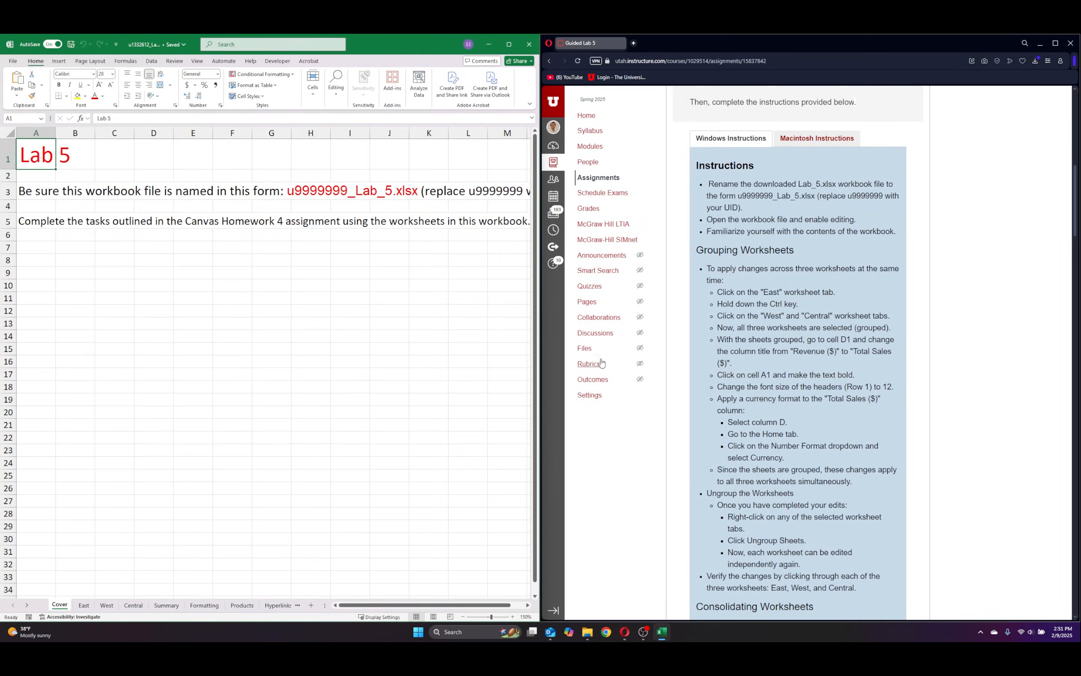
pyautogui.click(85, 605)
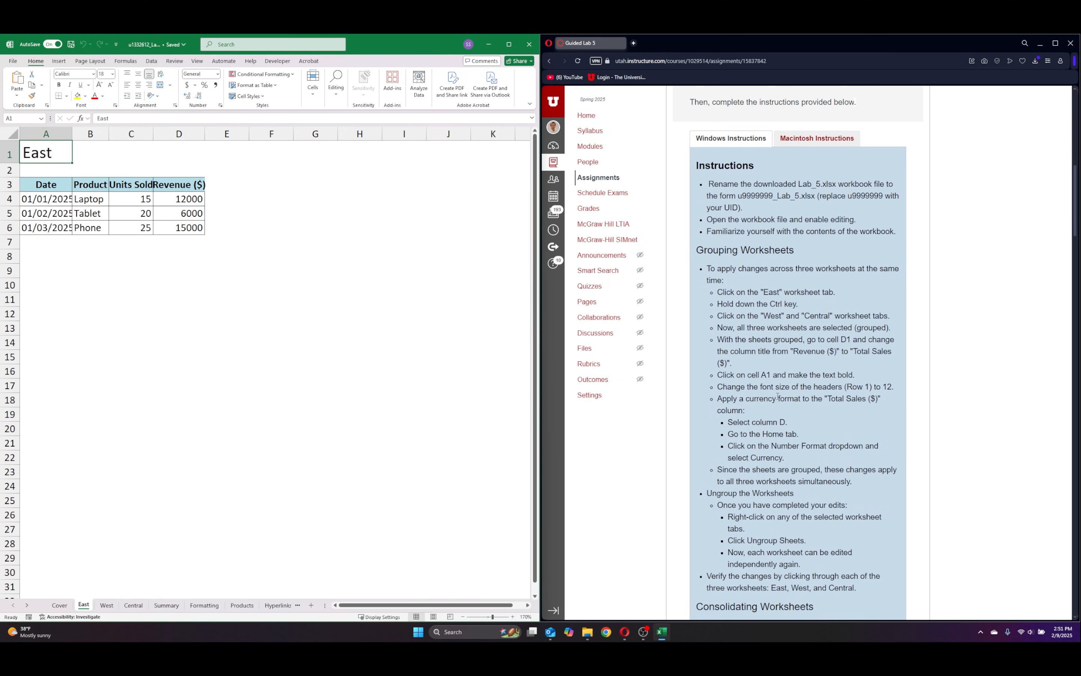
pyautogui.scroll(-2, 778, 396)
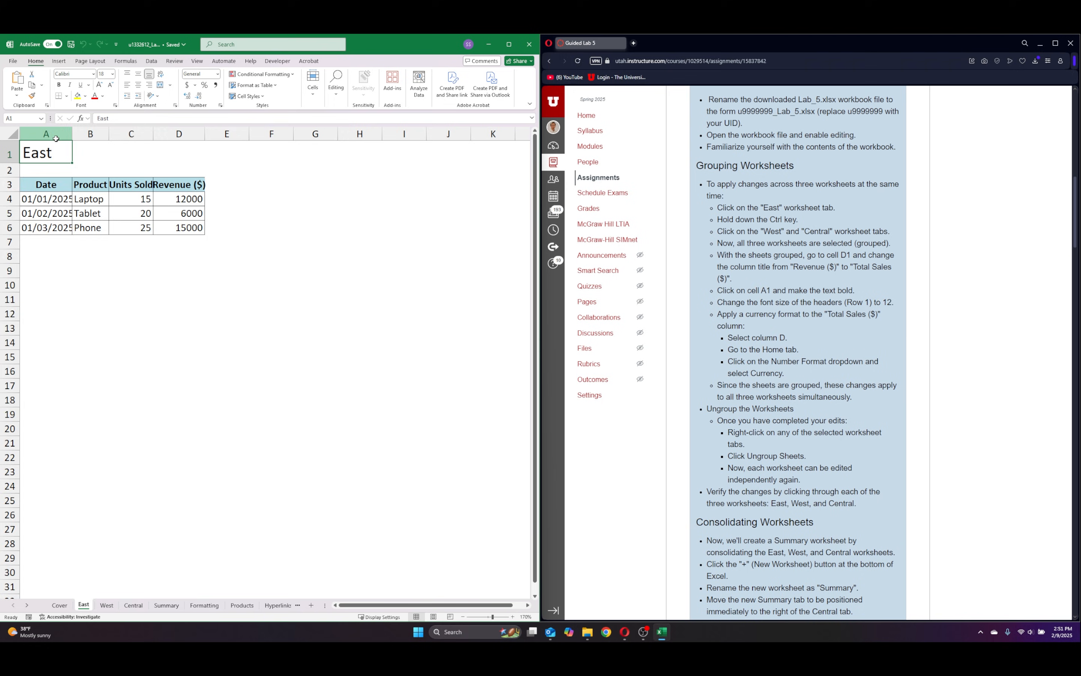
pyautogui.moveTo(53, 135); pyautogui.dragTo(179, 134)
pyautogui.click(275, 194)
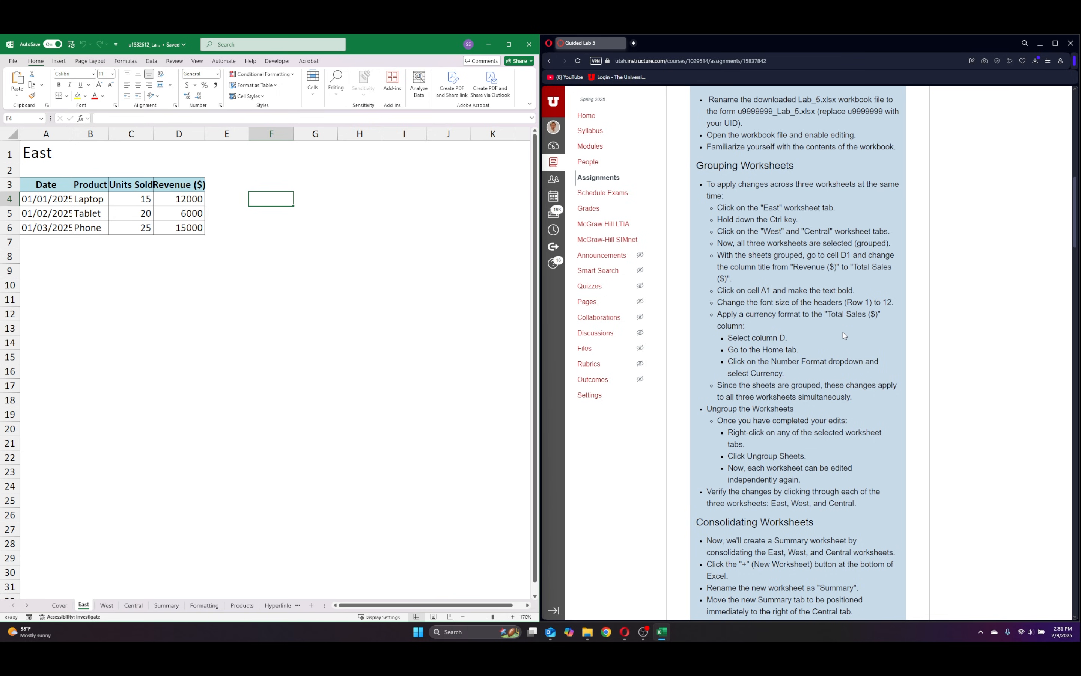
# Group the East, West and Central sheets and auto-fit the widths of columns A through D.
pyautogui.press('ctrl')
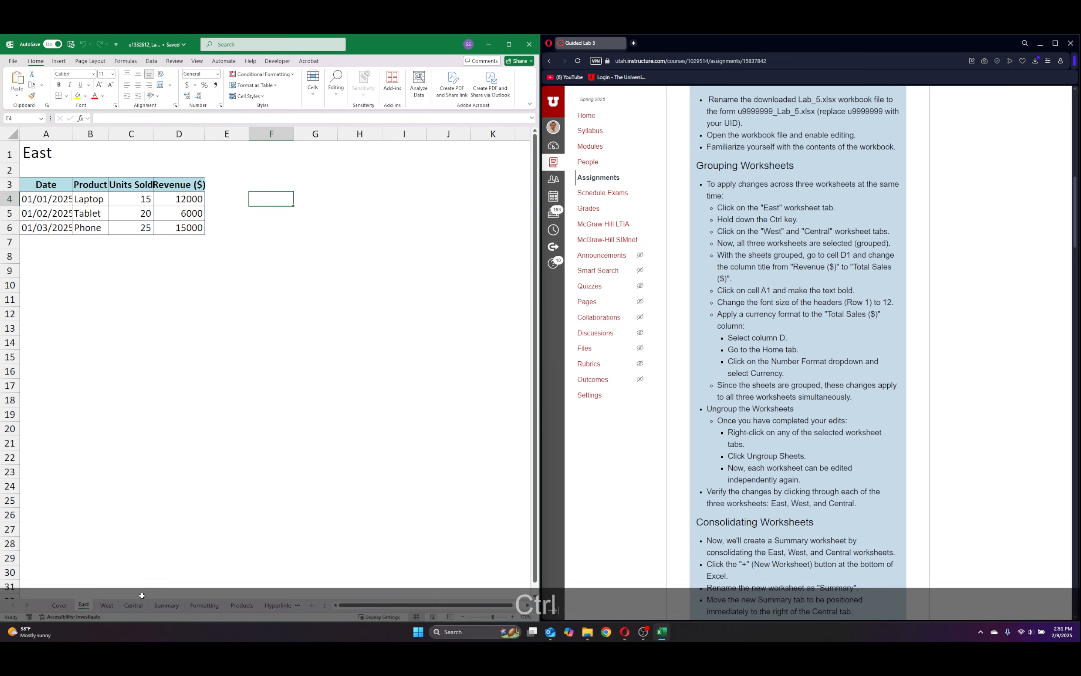
pyautogui.keyDown('ctrl'); pyautogui.click(106, 606); pyautogui.keyUp('ctrl')
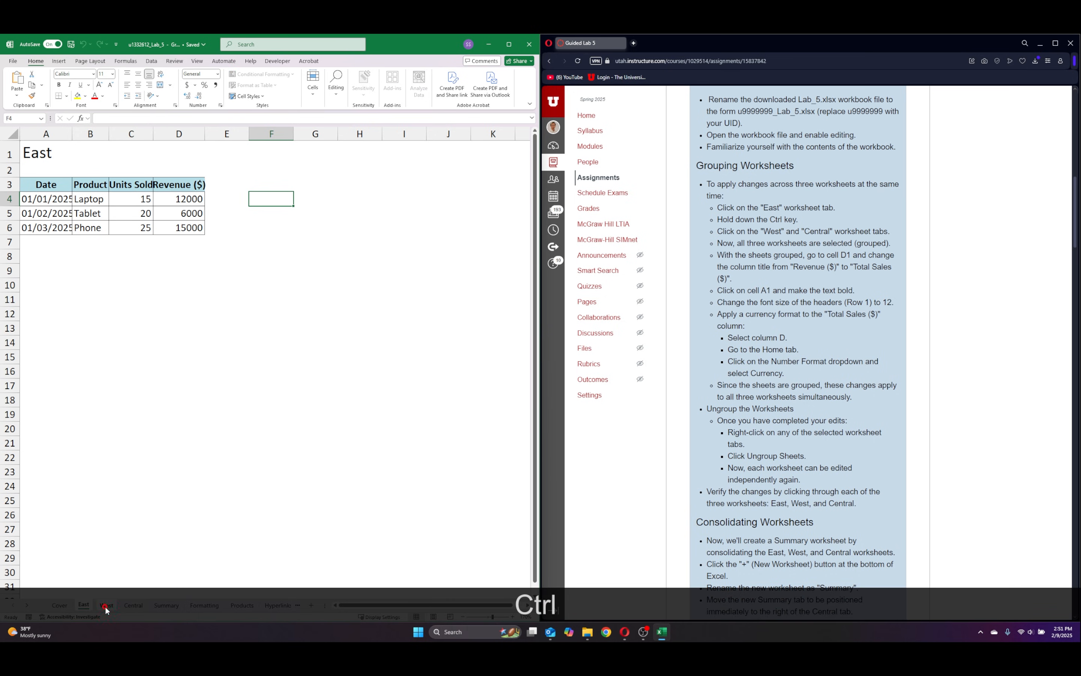
pyautogui.keyDown('ctrl'); pyautogui.click(134, 606); pyautogui.keyUp('ctrl')
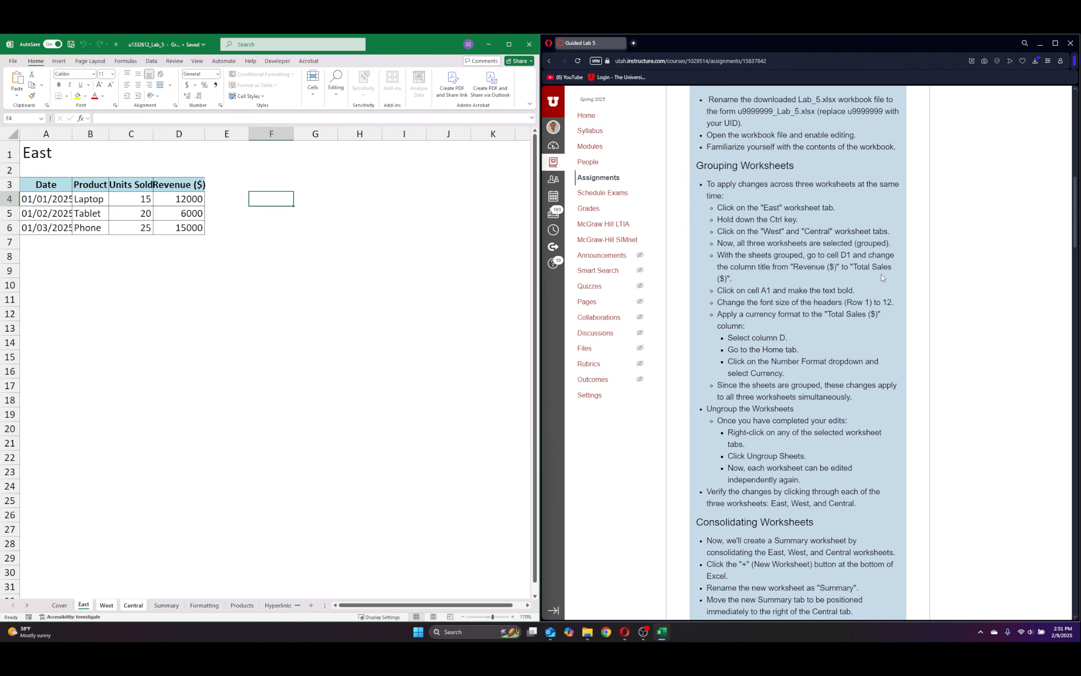
pyautogui.moveTo(46, 133); pyautogui.dragTo(187, 134)
pyautogui.doubleClick(153, 134)
# Change the column heading in D3 to Total Sales ($) on the grouped sheets and auto-fit column D.
pyautogui.click(188, 185)
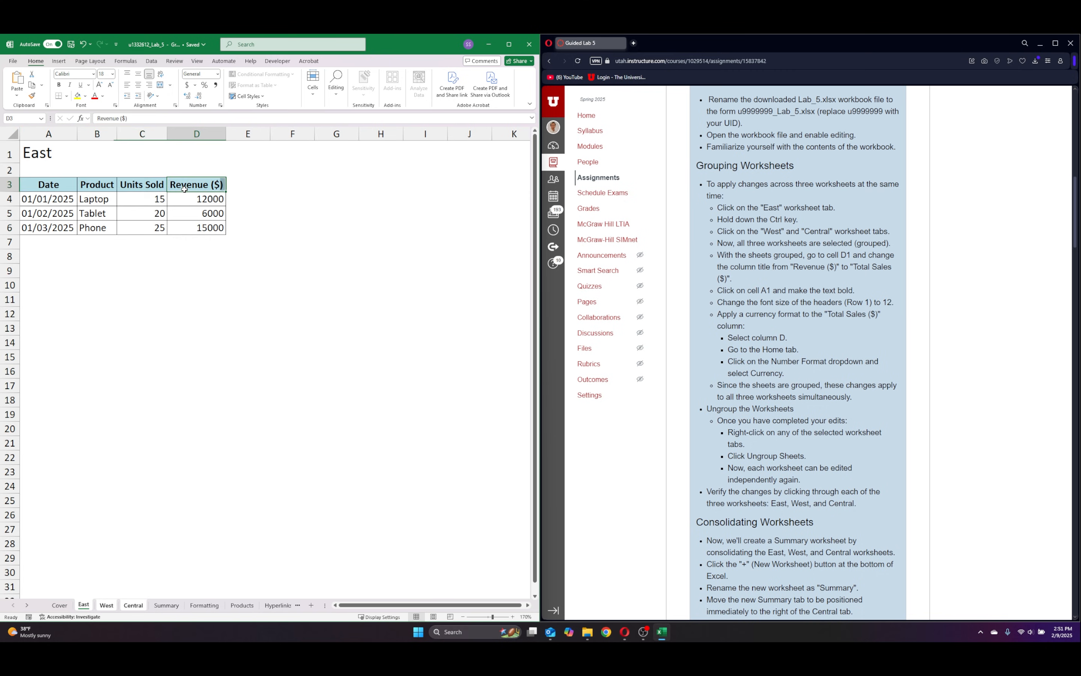
pyautogui.moveTo(116, 119); pyautogui.dragTo(97, 121)
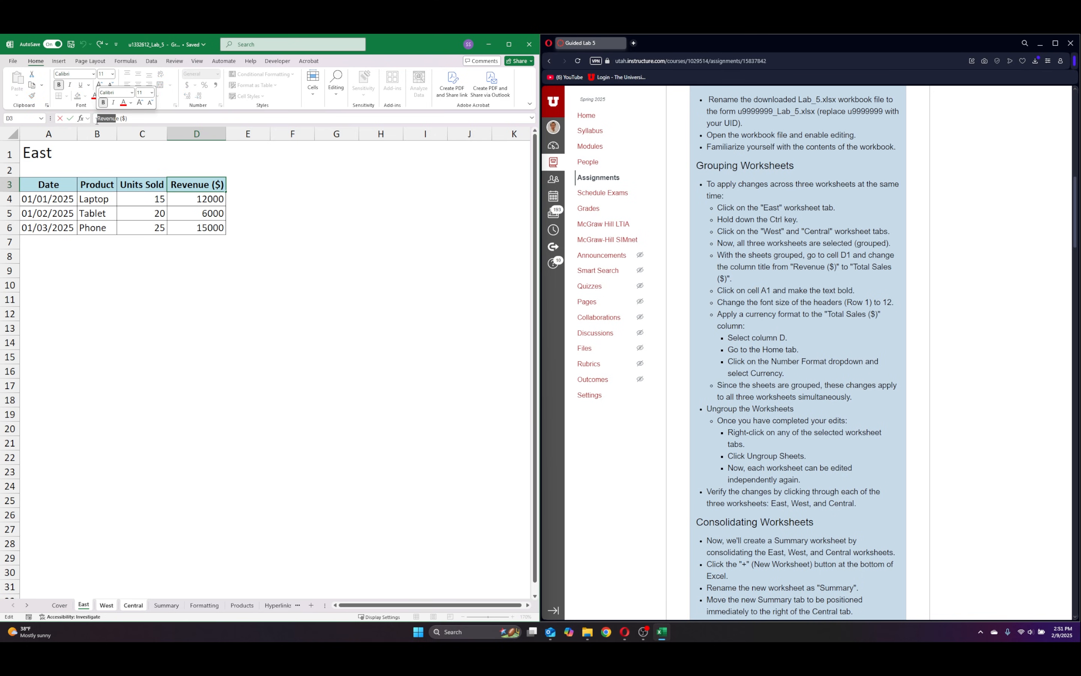
pyautogui.write('Total')
pyautogui.press('Right')
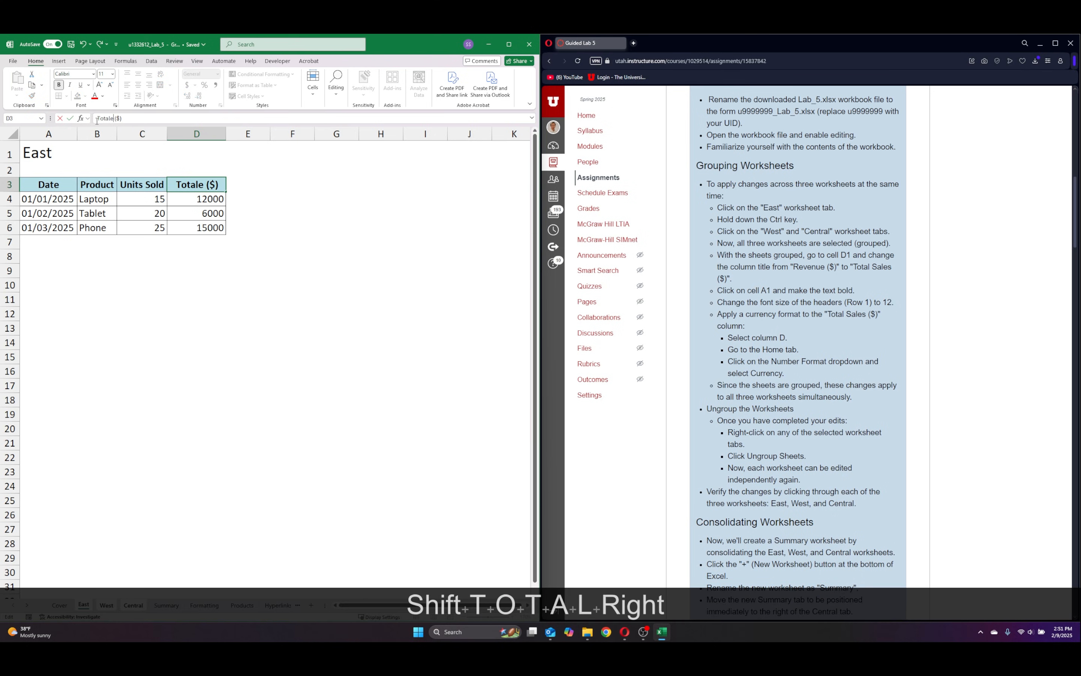
pyautogui.press('BackSpace')
pyautogui.write('Sales')
pyautogui.press('Return')
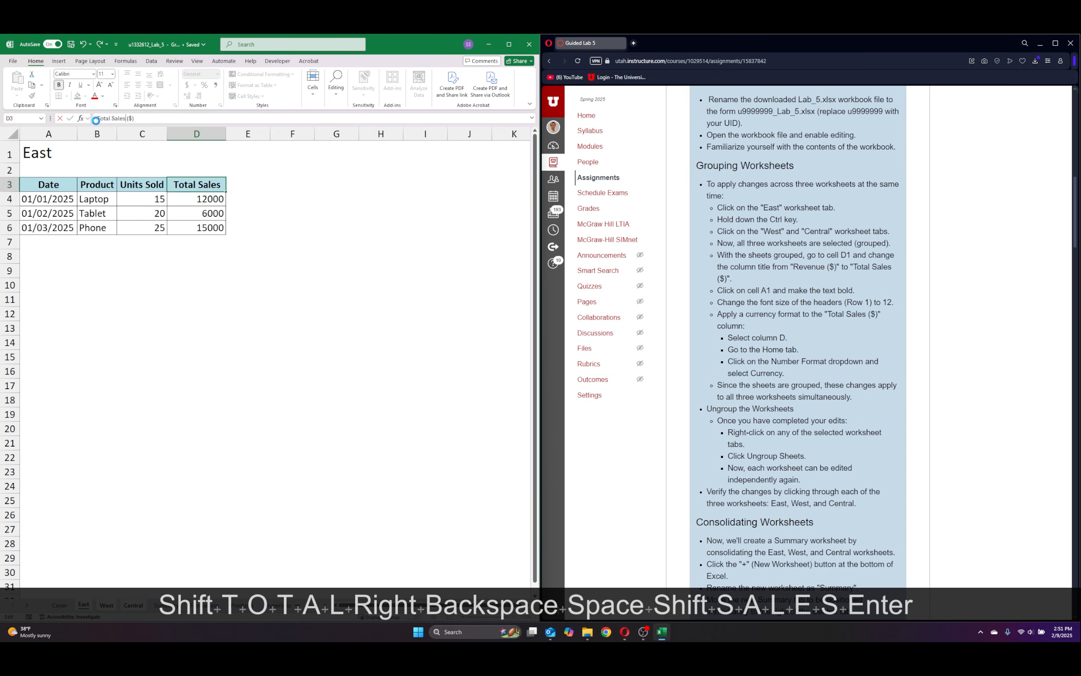
pyautogui.doubleClick(227, 134)
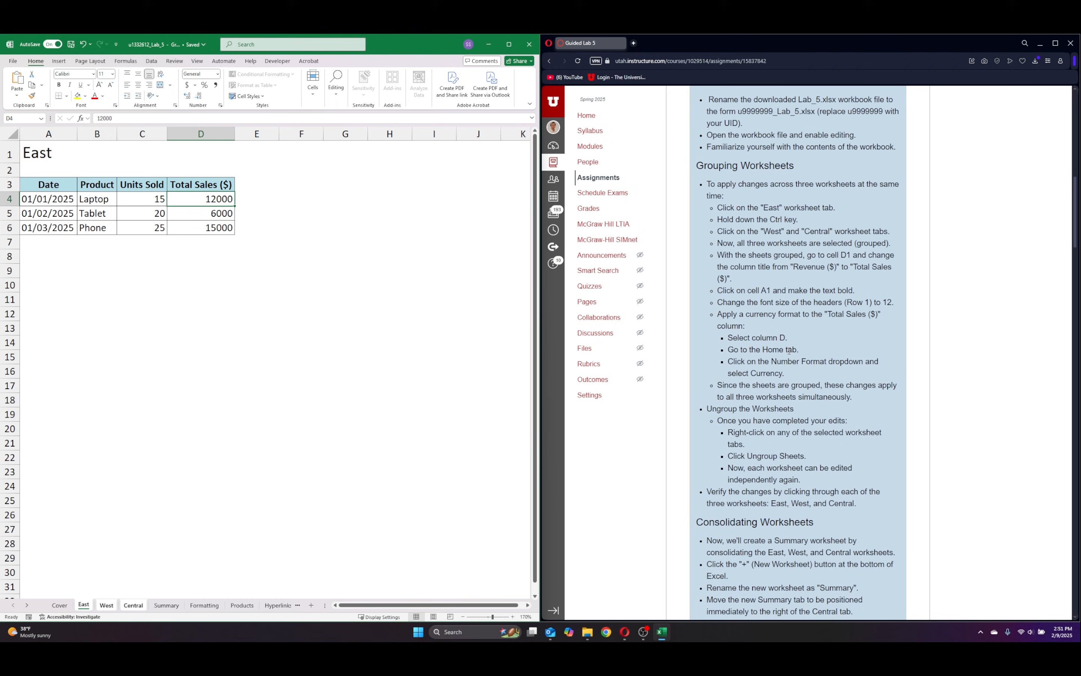
# Apply the Currency number format to column D on the grouped East, West and Central sheets.
pyautogui.click(203, 135)
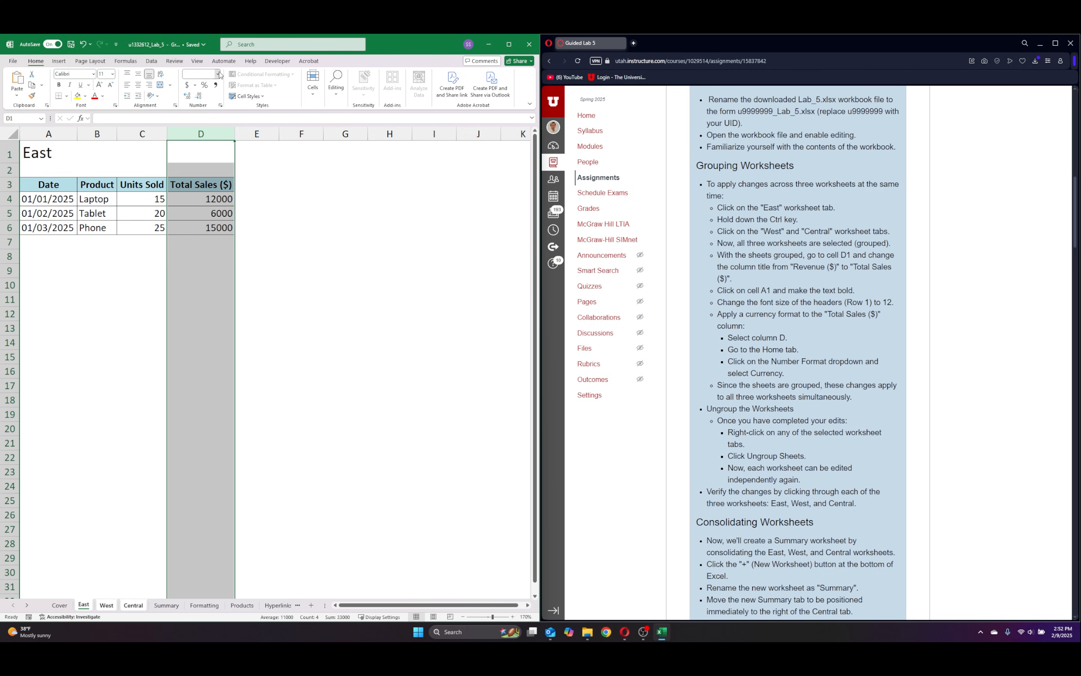
pyautogui.click(218, 74)
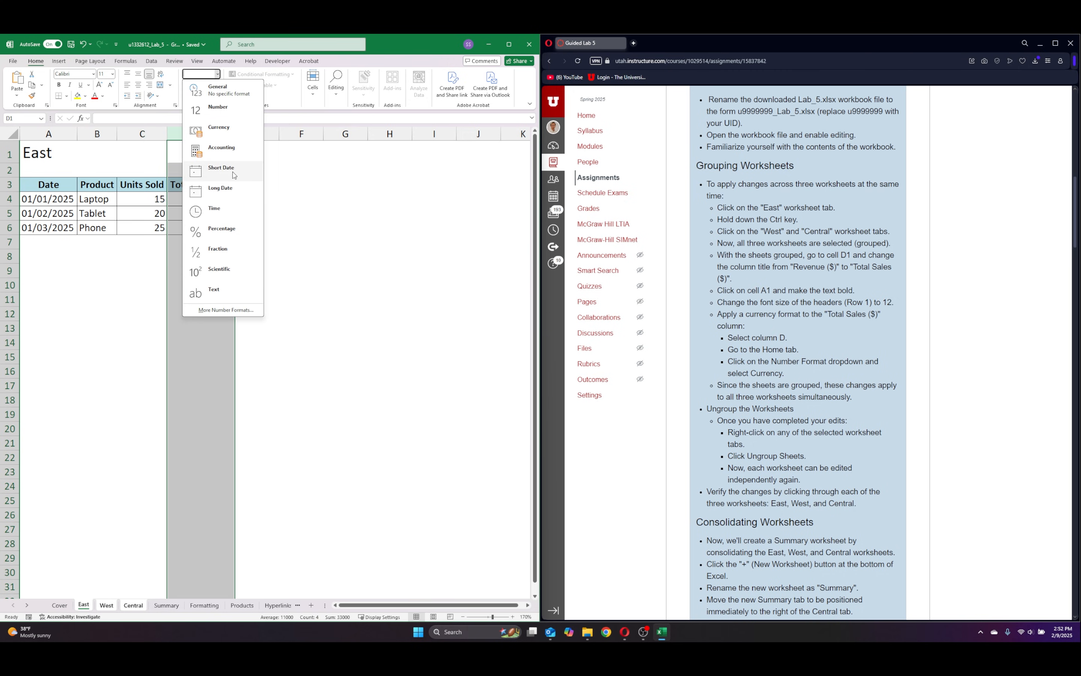
pyautogui.click(231, 128)
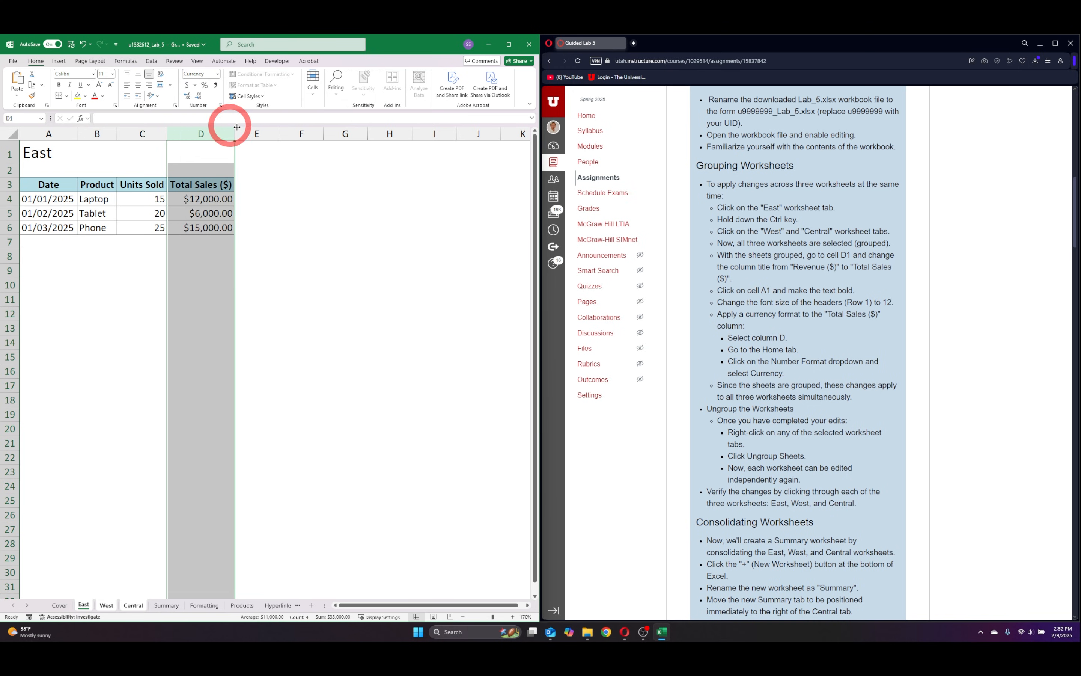
pyautogui.press('Return')
pyautogui.click(345, 253)
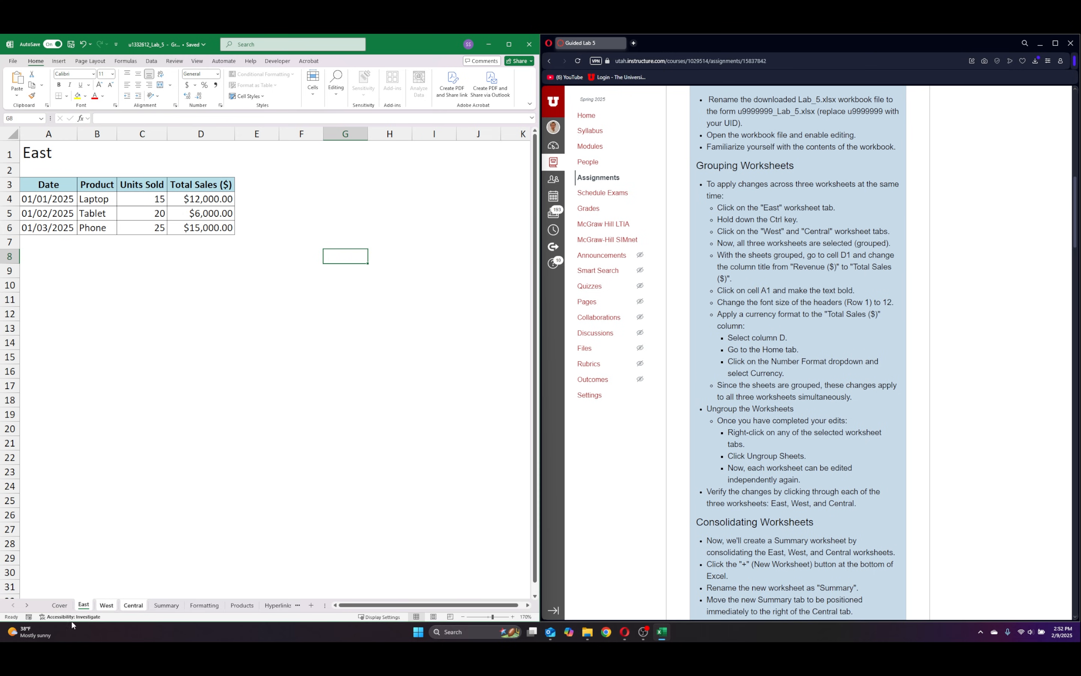
# Ungroup the worksheets and check the changes on the West, Central and East sheets.
pyautogui.rightClick(82, 606)
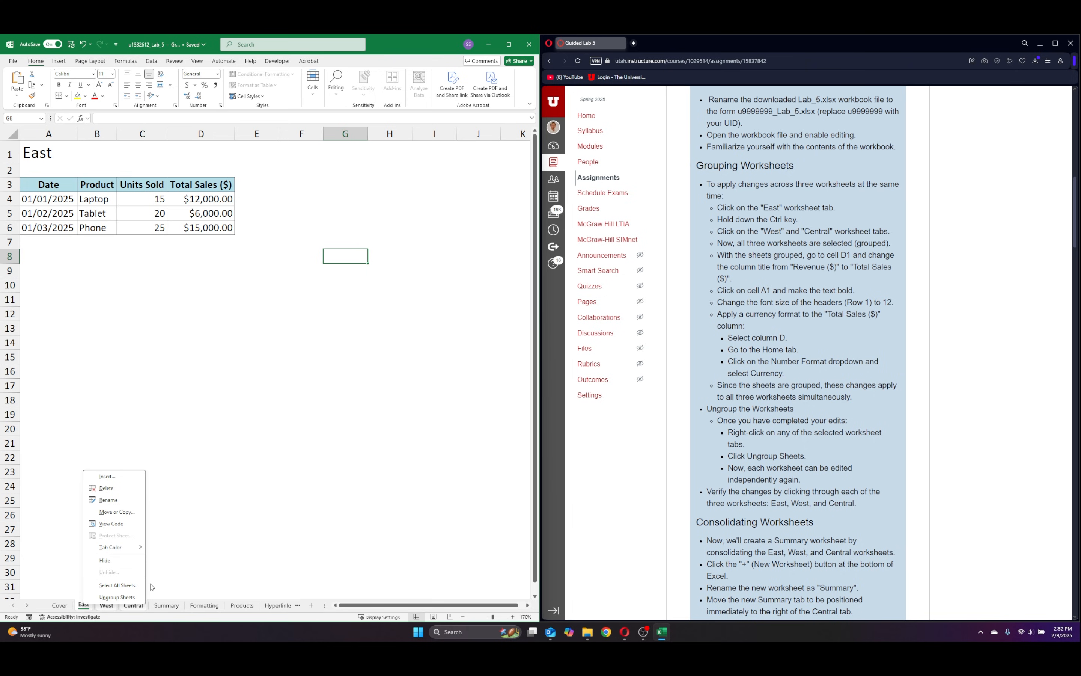
pyautogui.click(107, 597)
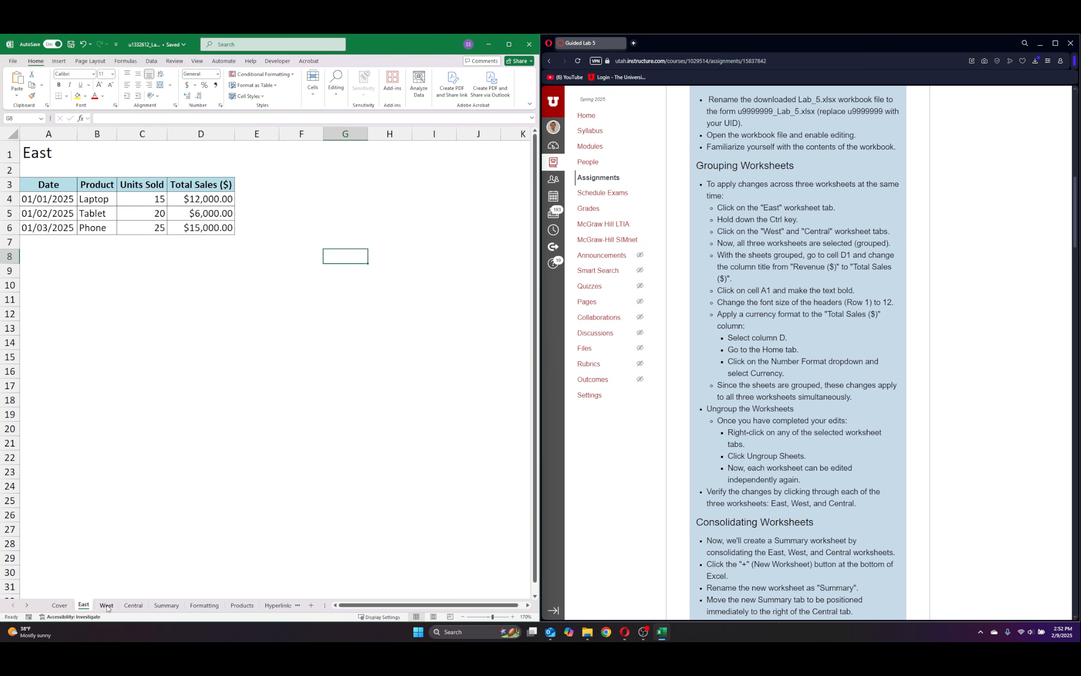
pyautogui.click(107, 606)
pyautogui.click(133, 605)
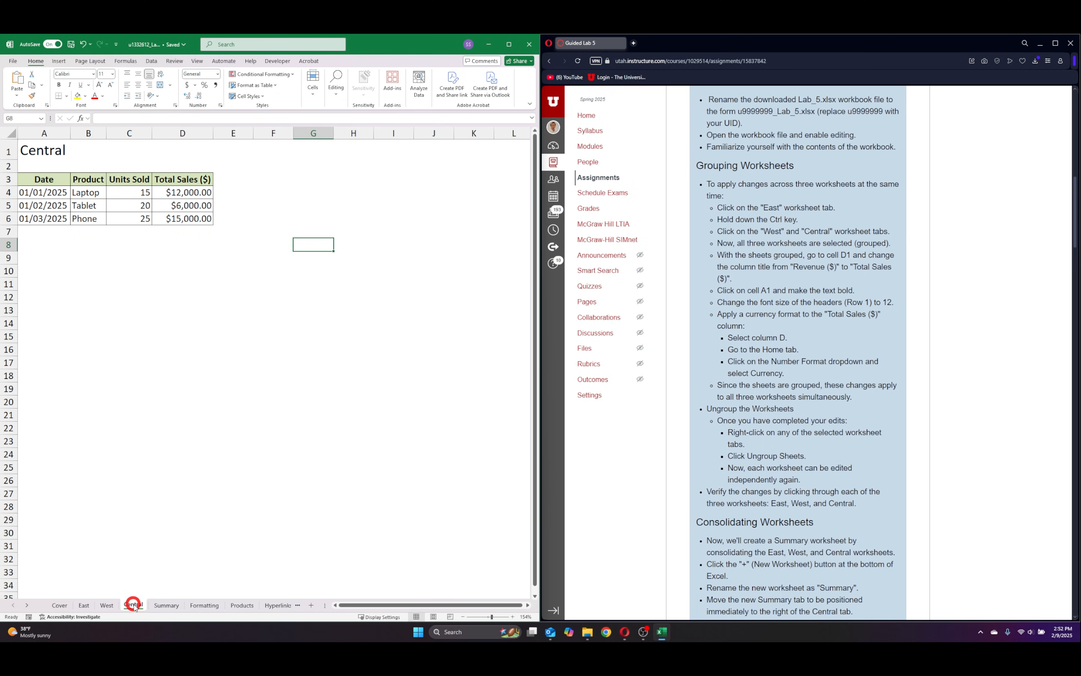
pyautogui.click(106, 606)
pyautogui.click(84, 605)
pyautogui.click(133, 605)
# Read the consolidation instructions and auto-fit the widths of columns A through D on the Summary sheet.
pyautogui.scroll(-7, 802, 400)
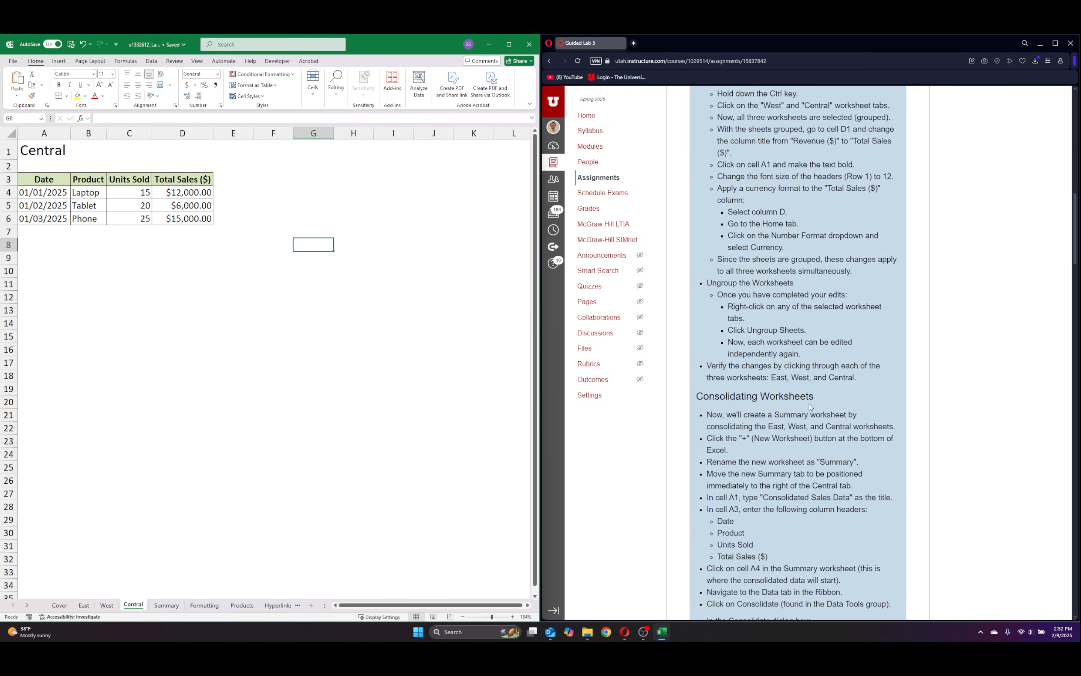
pyautogui.scroll(-2, 802, 400)
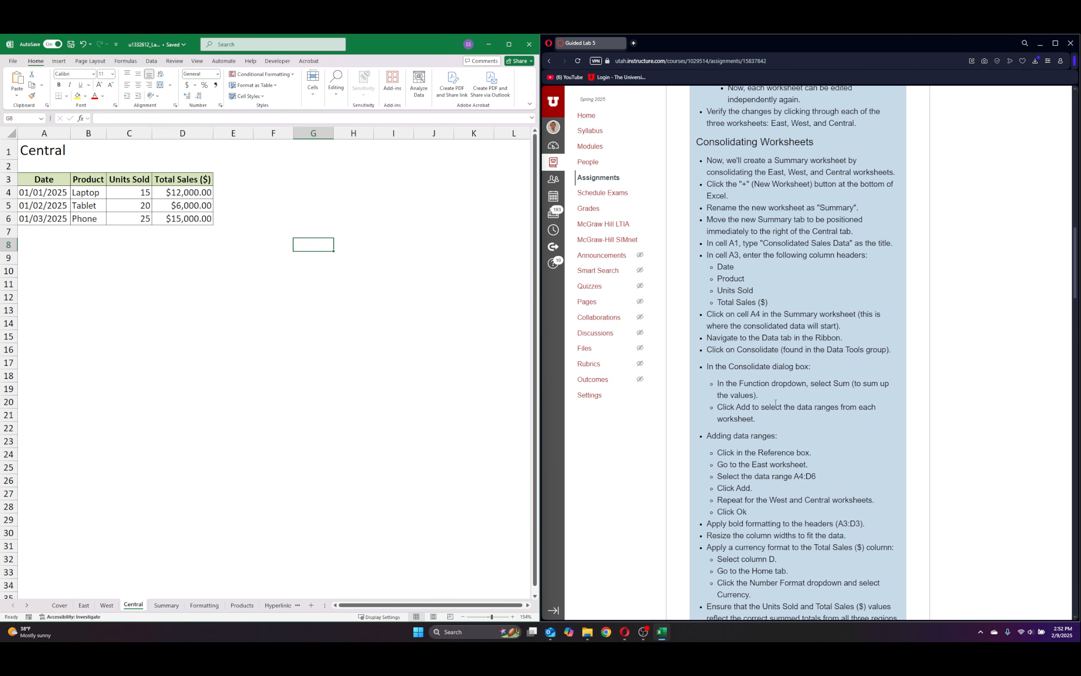
pyautogui.click(168, 608)
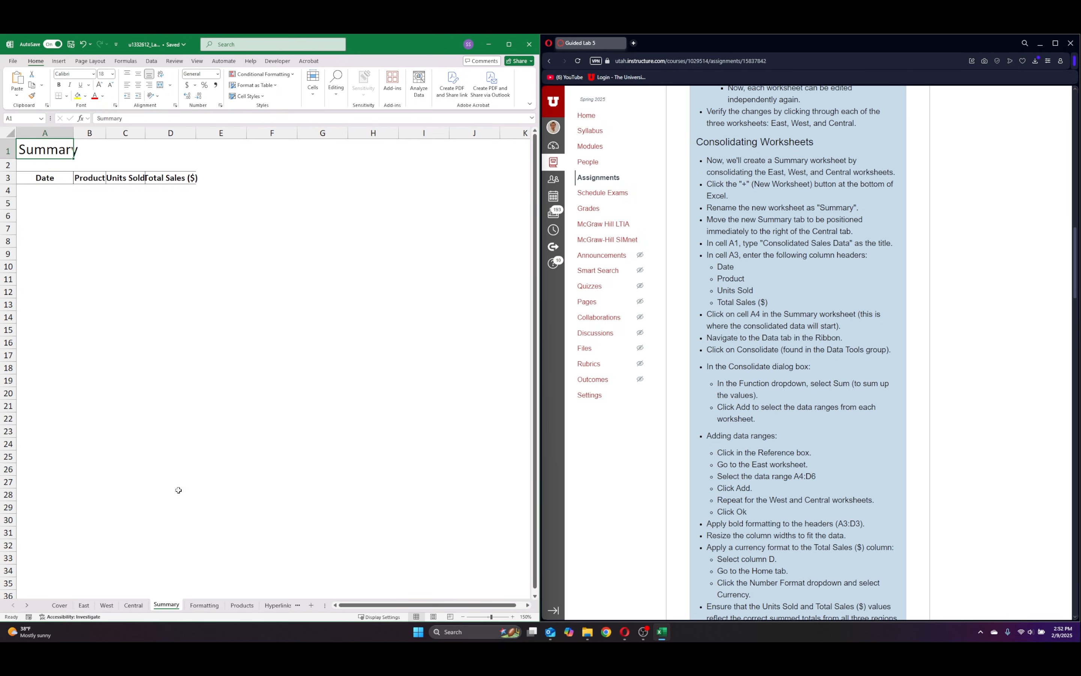
pyautogui.click(45, 135)
pyautogui.moveTo(45, 136); pyautogui.dragTo(178, 133)
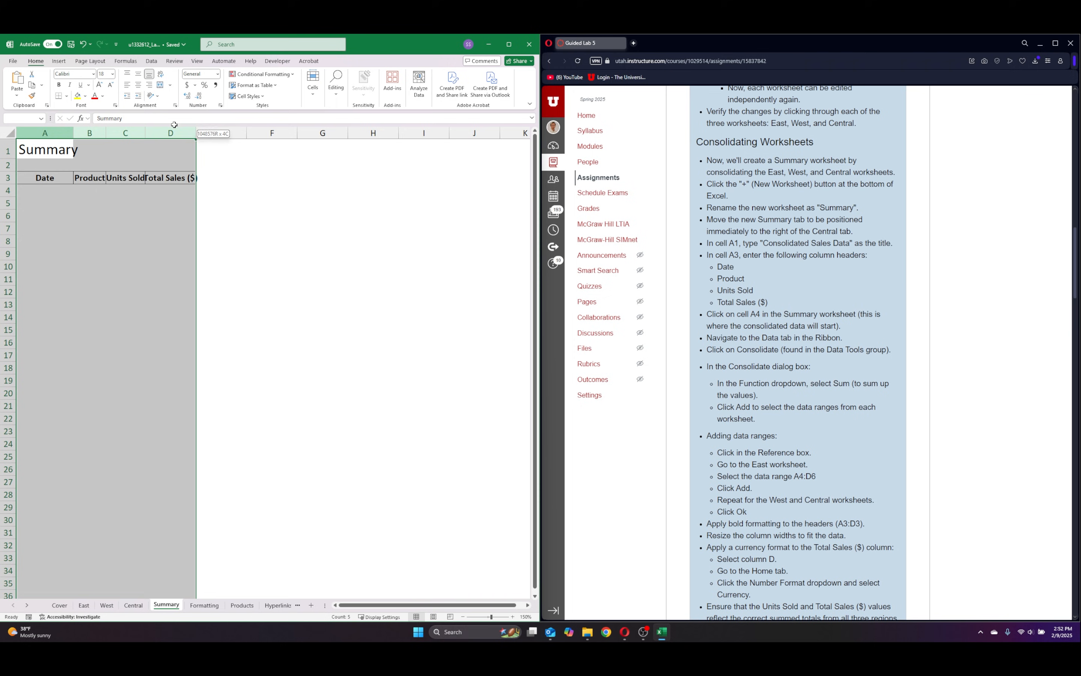
pyautogui.doubleClick(145, 133)
pyautogui.click(383, 225)
# Replace the title in cell A1 of the Summary sheet with Consolidate Sales Data.
pyautogui.hotkey('ctrl', 'Home')
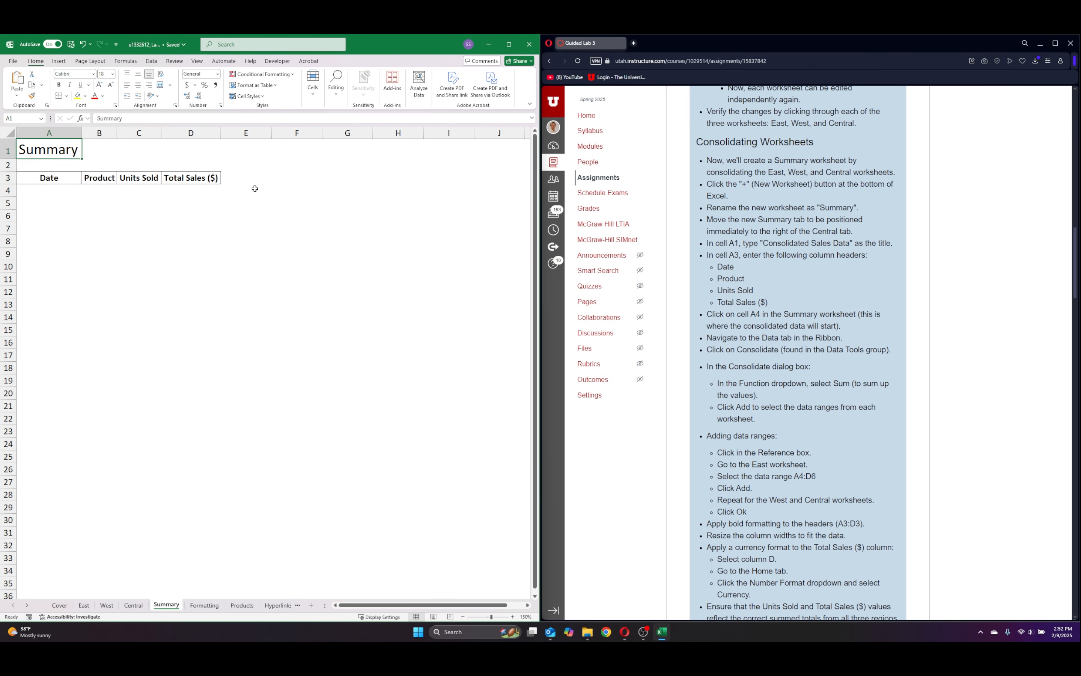
pyautogui.press('Delete')
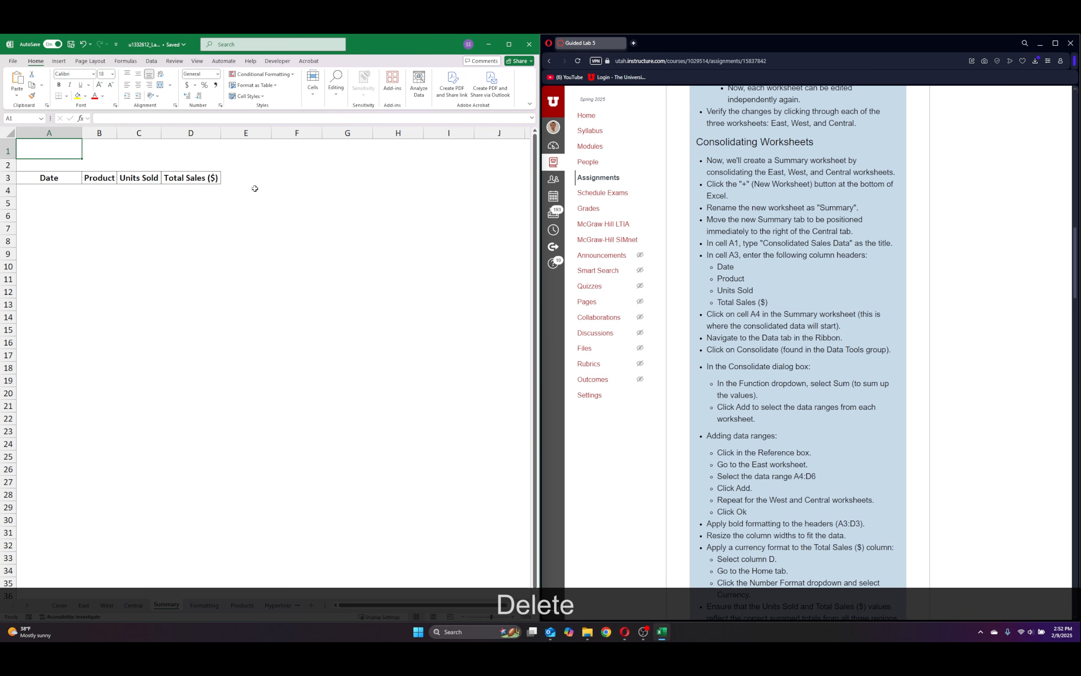
pyautogui.write('Consolidate ')
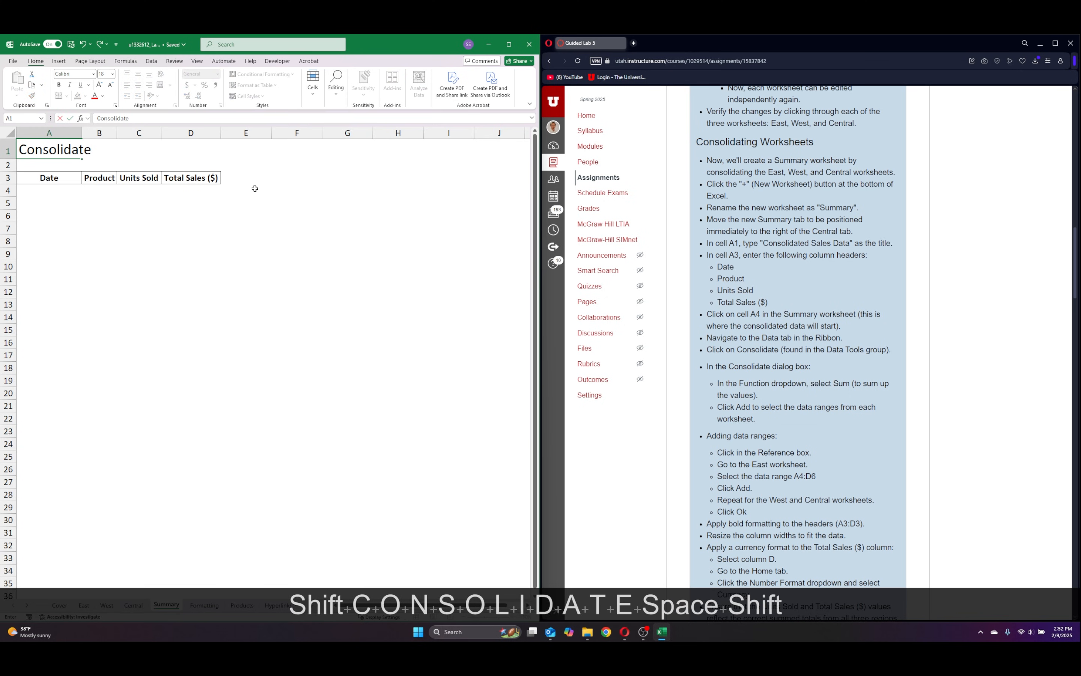
pyautogui.write('Sales Data')
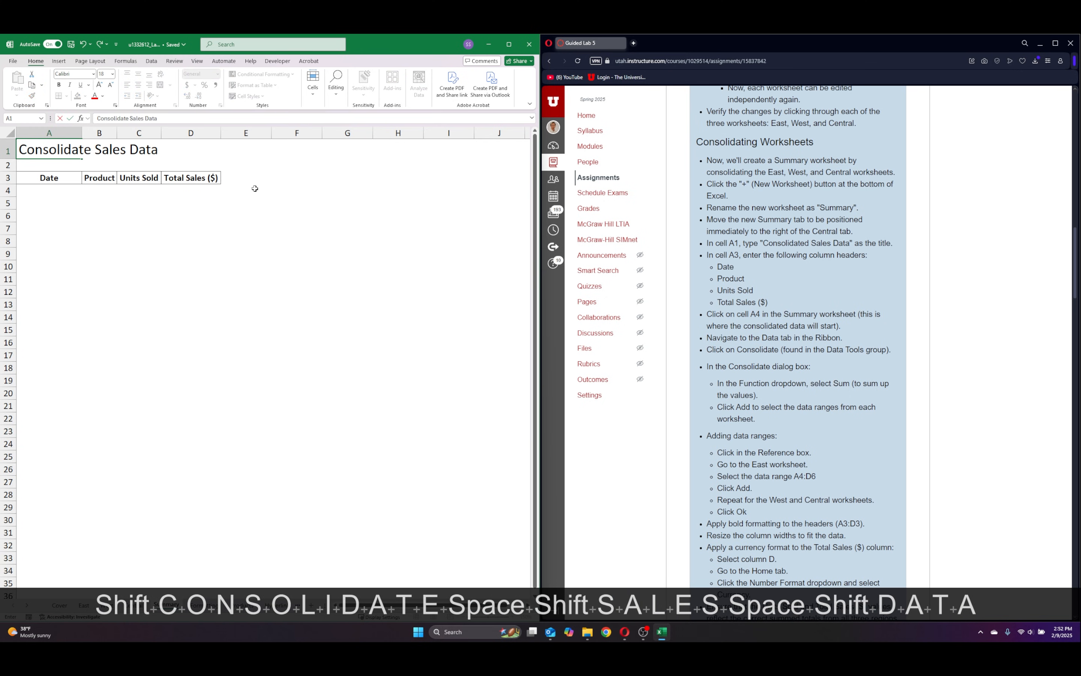
pyautogui.press('Return')
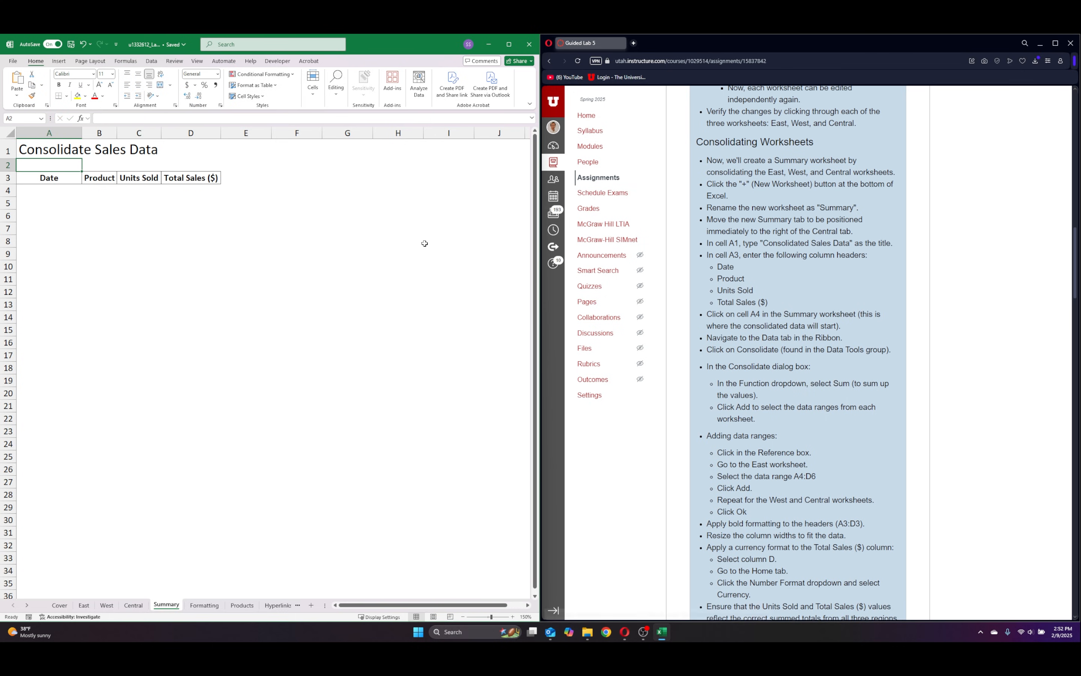
# Check the column headings in A3:D3 of the Summary sheet against the instructions.
pyautogui.click(59, 179)
pyautogui.click(98, 180)
pyautogui.click(138, 181)
pyautogui.click(194, 183)
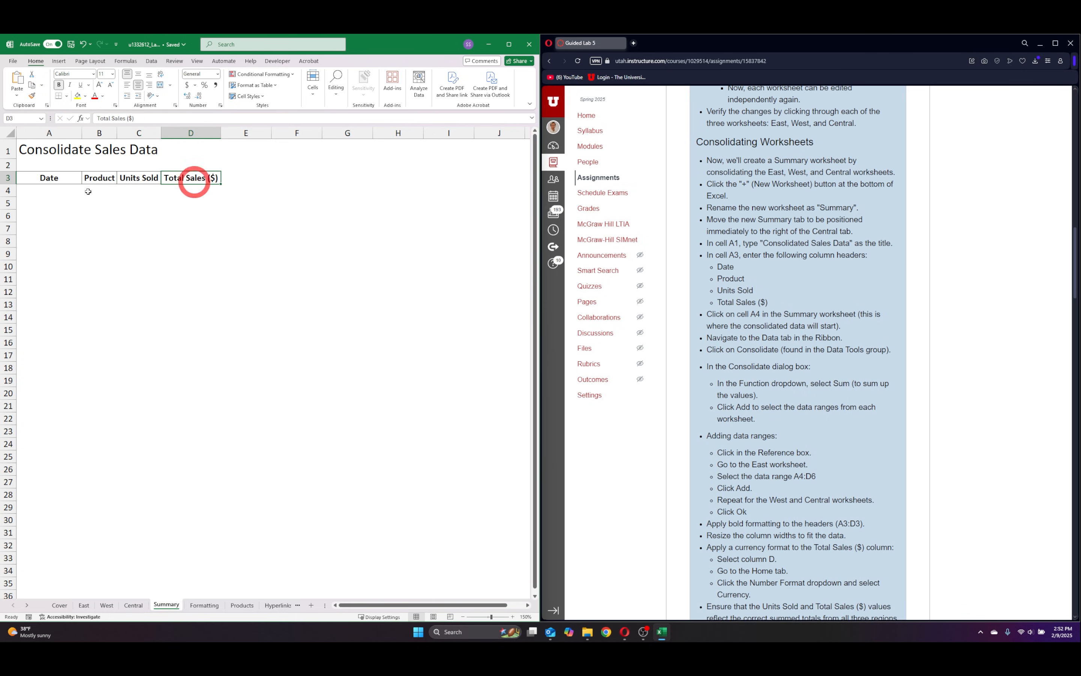
pyautogui.click(40, 178)
pyautogui.click(101, 176)
pyautogui.click(133, 177)
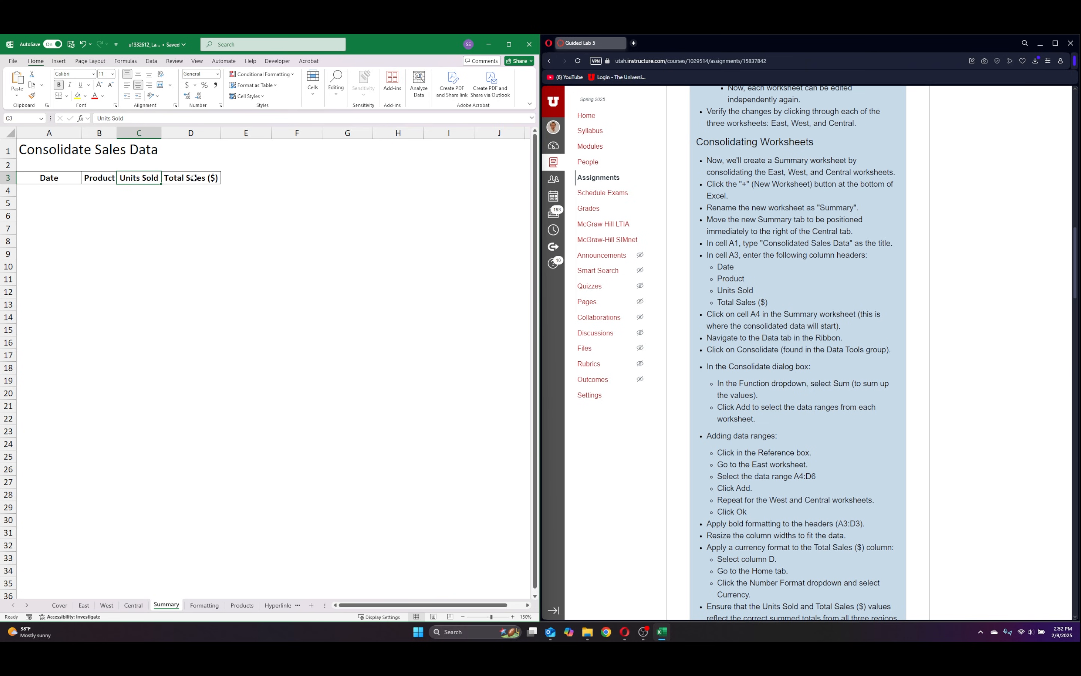
pyautogui.click(222, 187)
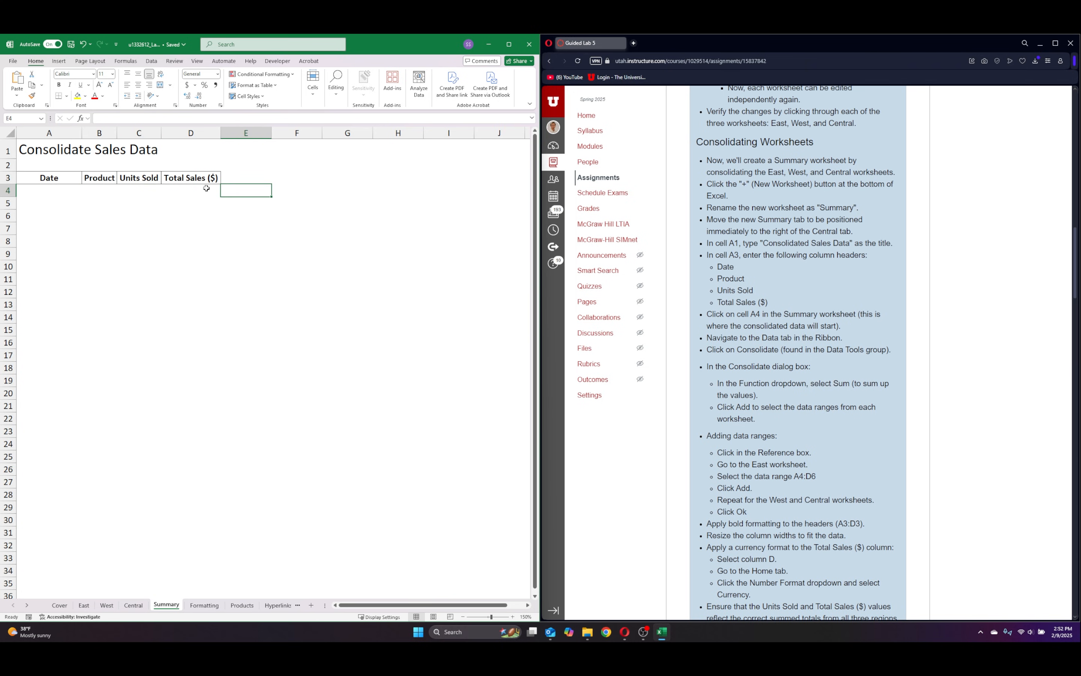
# Copy the dates and products in A4:B6 of the Central sheet to cell A4 of the Summary sheet.
pyautogui.click(46, 195)
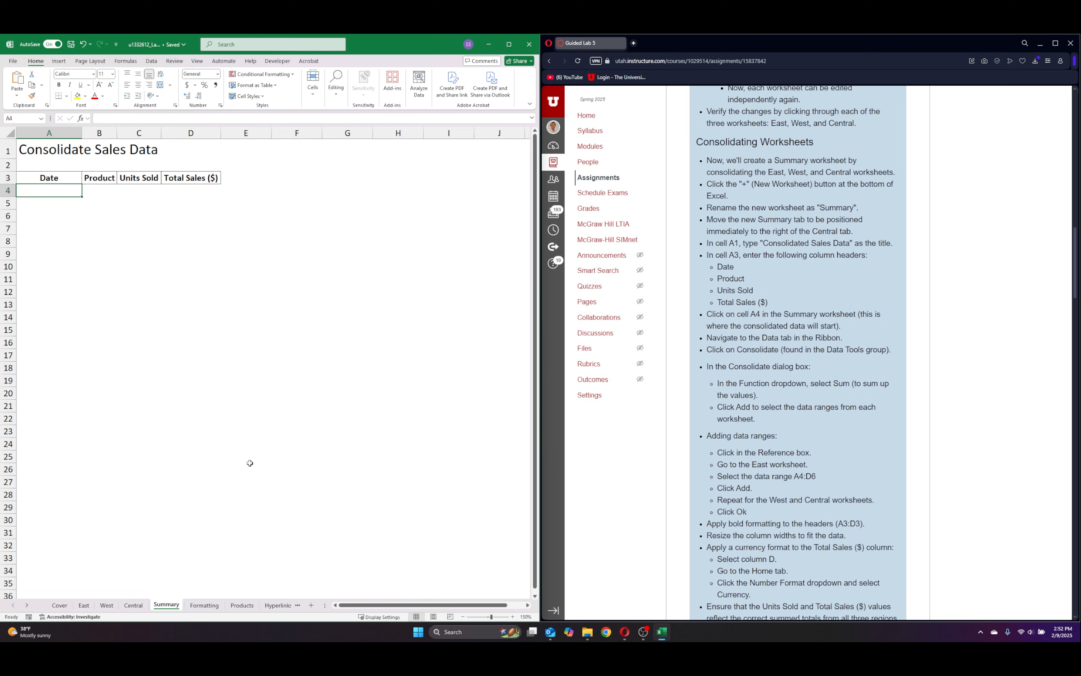
pyautogui.click(129, 606)
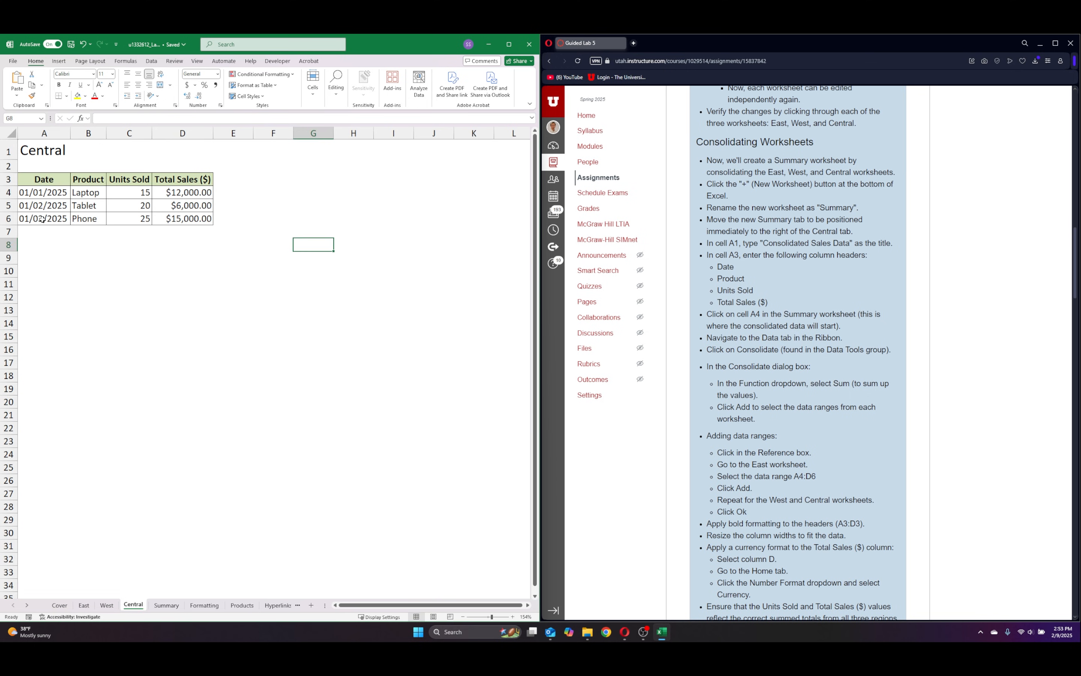
pyautogui.moveTo(41, 193); pyautogui.dragTo(83, 225)
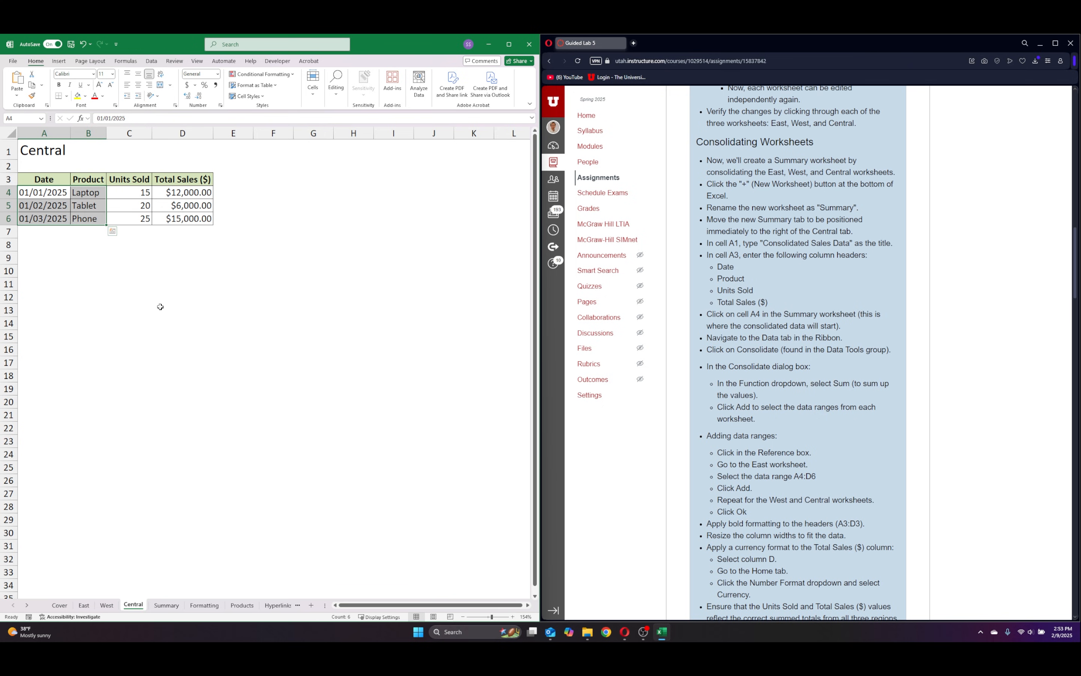
pyautogui.press('ctrl')
pyautogui.hotkey('ctrl', 'c')
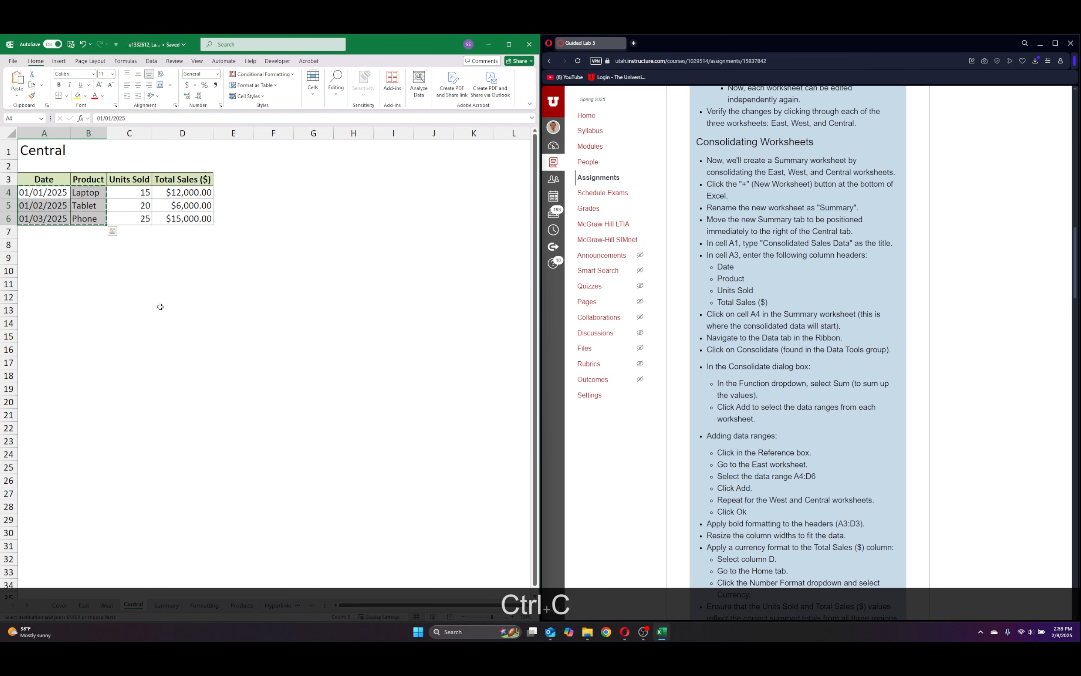
pyautogui.click(165, 604)
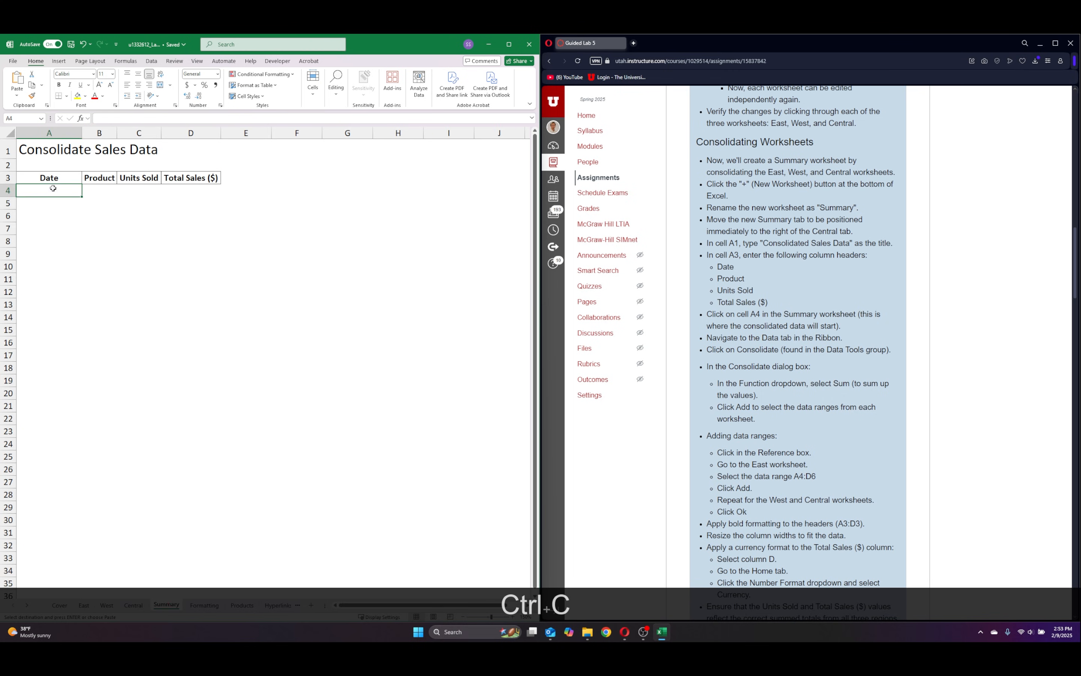
pyautogui.click(43, 193)
pyautogui.hotkey('ctrl', 'v')
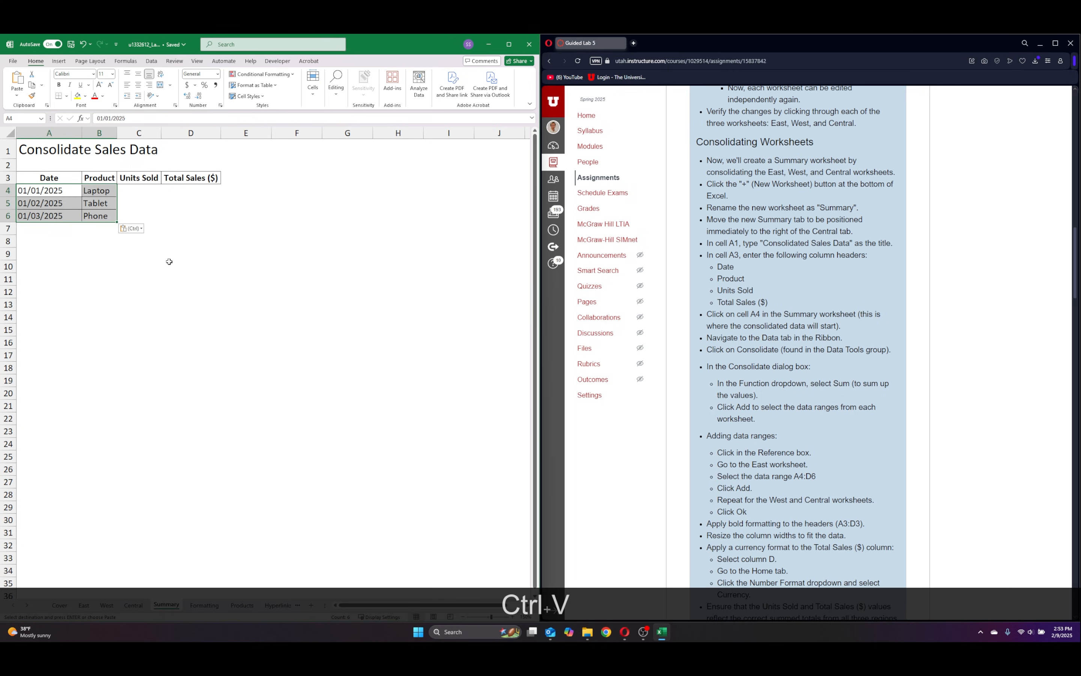
pyautogui.click(223, 201)
# Start a Sum consolidation at cell C4 of the Summary sheet and add Central's range C4:D6 as a reference.
pyautogui.click(128, 190)
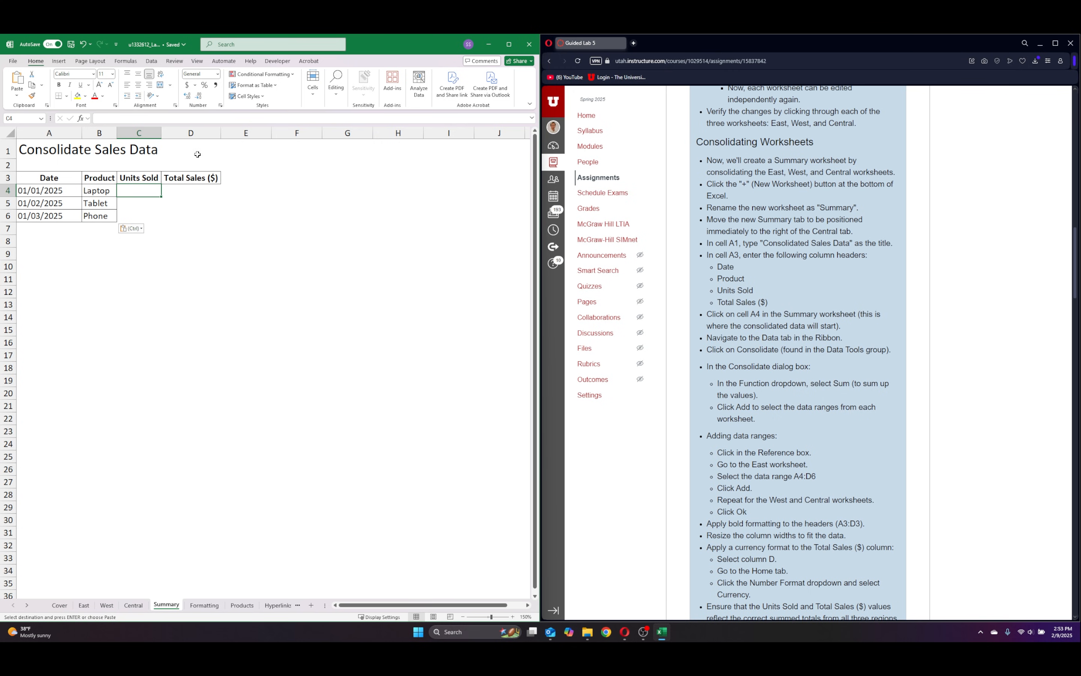
pyautogui.click(151, 61)
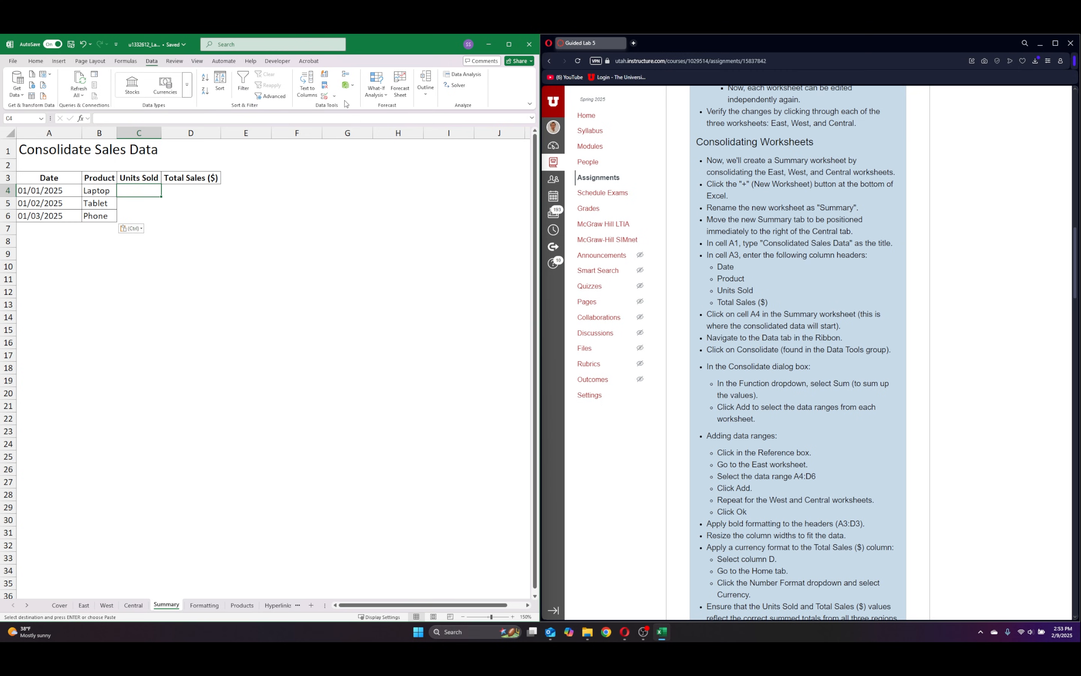
pyautogui.click(348, 77)
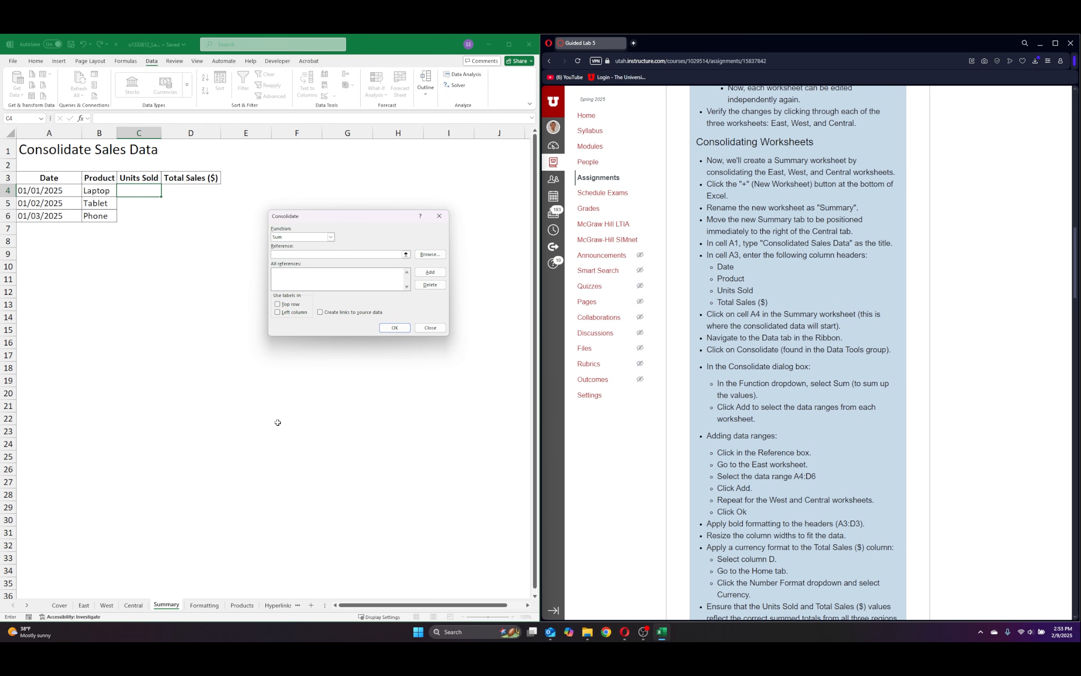
pyautogui.click(133, 606)
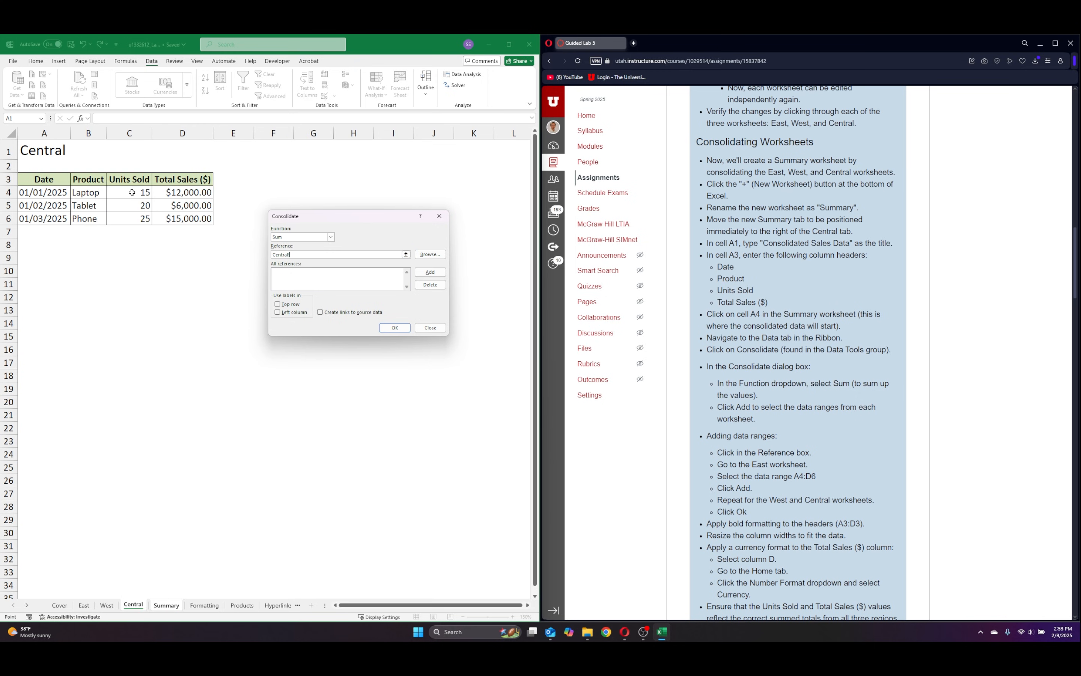
pyautogui.click(132, 192)
pyautogui.moveTo(131, 192); pyautogui.dragTo(181, 216)
pyautogui.click(430, 272)
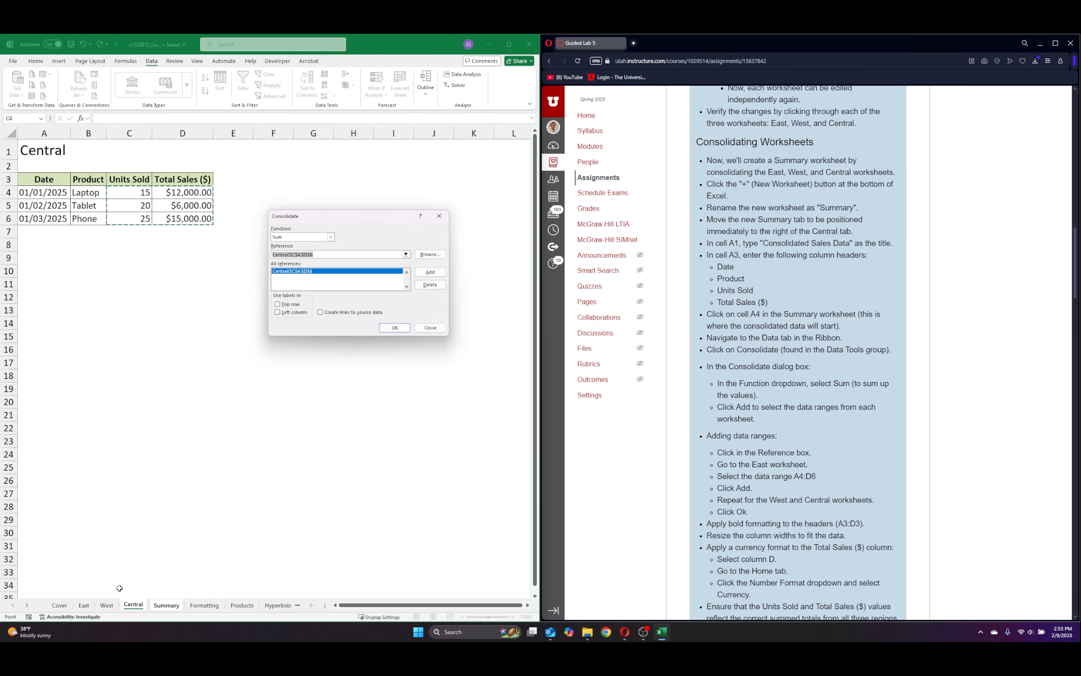
# Add range C4:D6 of the West and East sheets as references and run the consolidation.
pyautogui.click(106, 606)
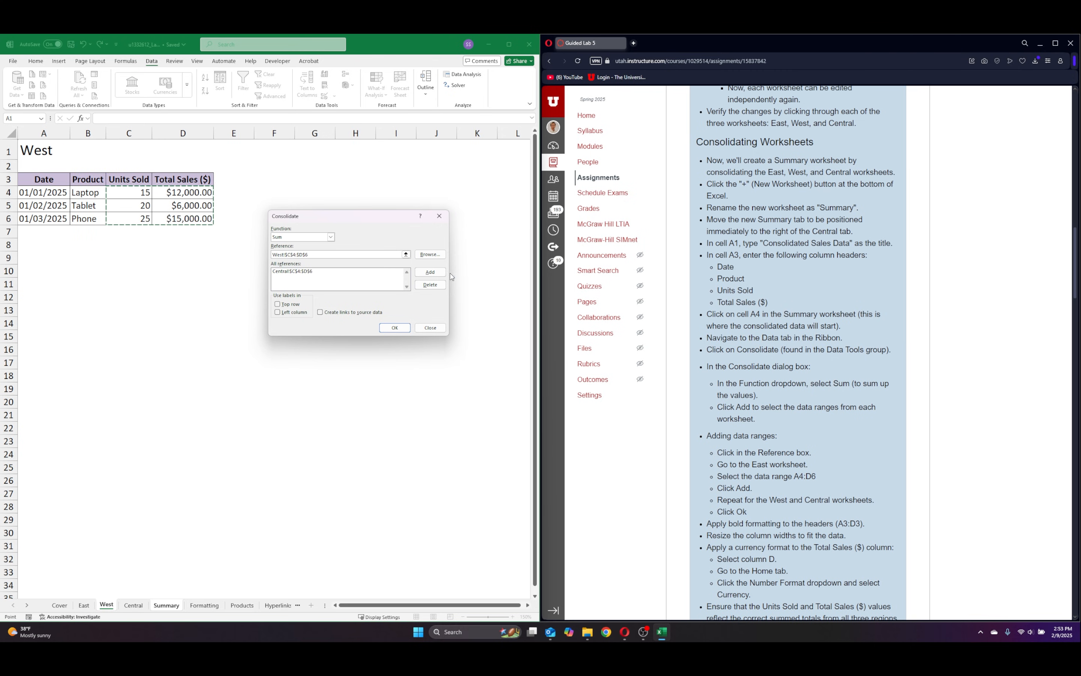
pyautogui.click(430, 271)
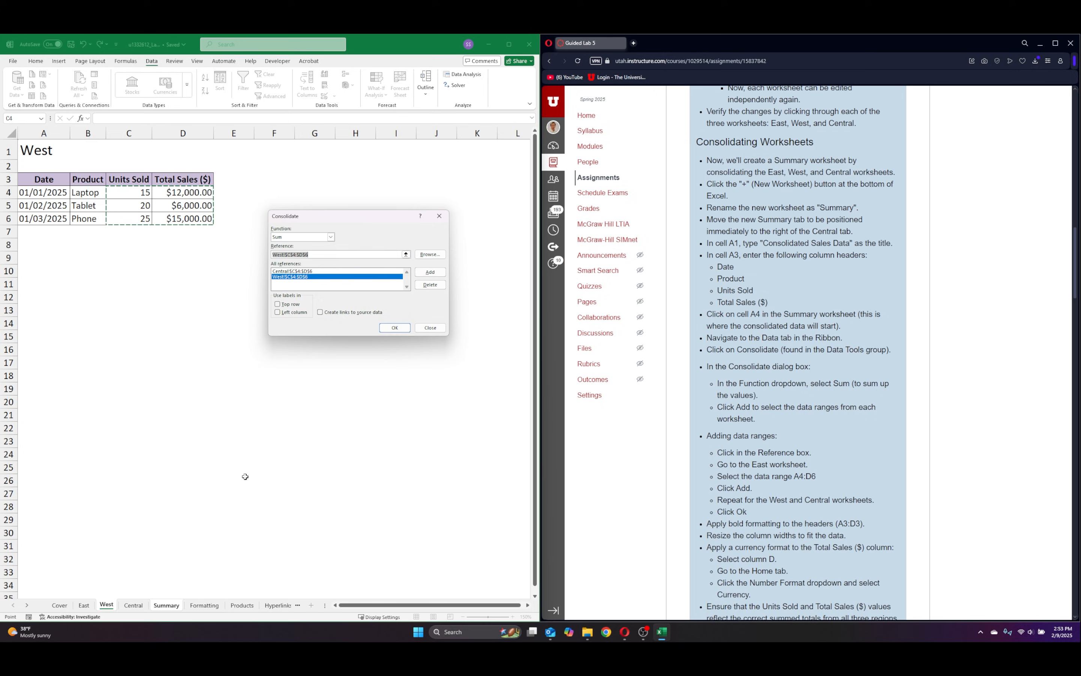
pyautogui.click(84, 605)
pyautogui.click(422, 272)
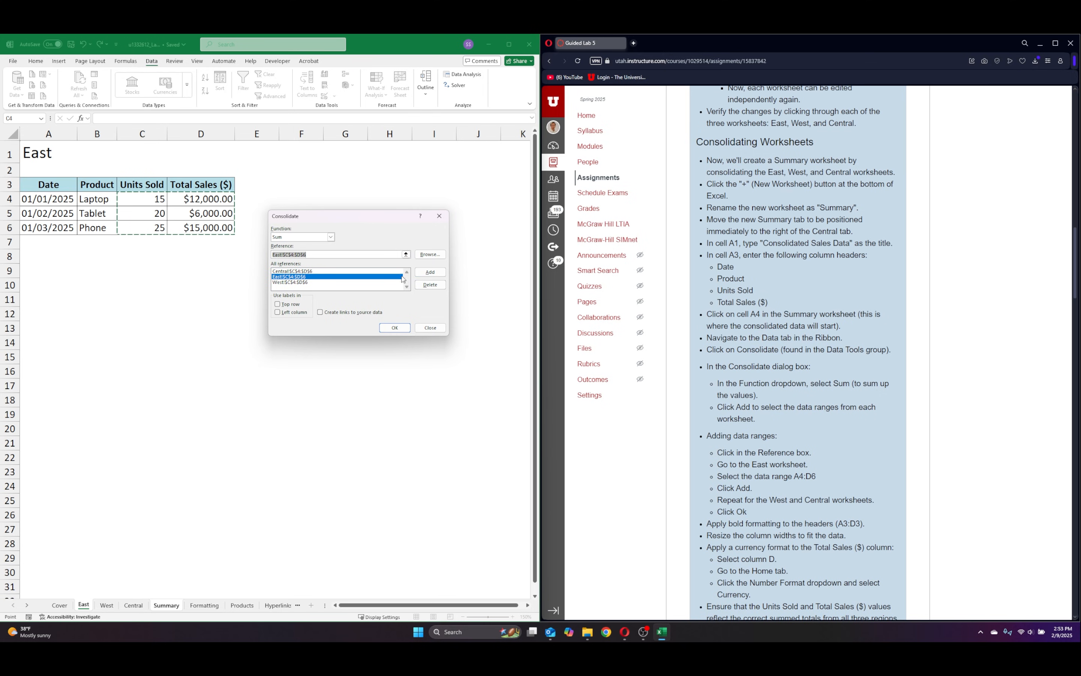
pyautogui.click(395, 331)
pyautogui.click(168, 268)
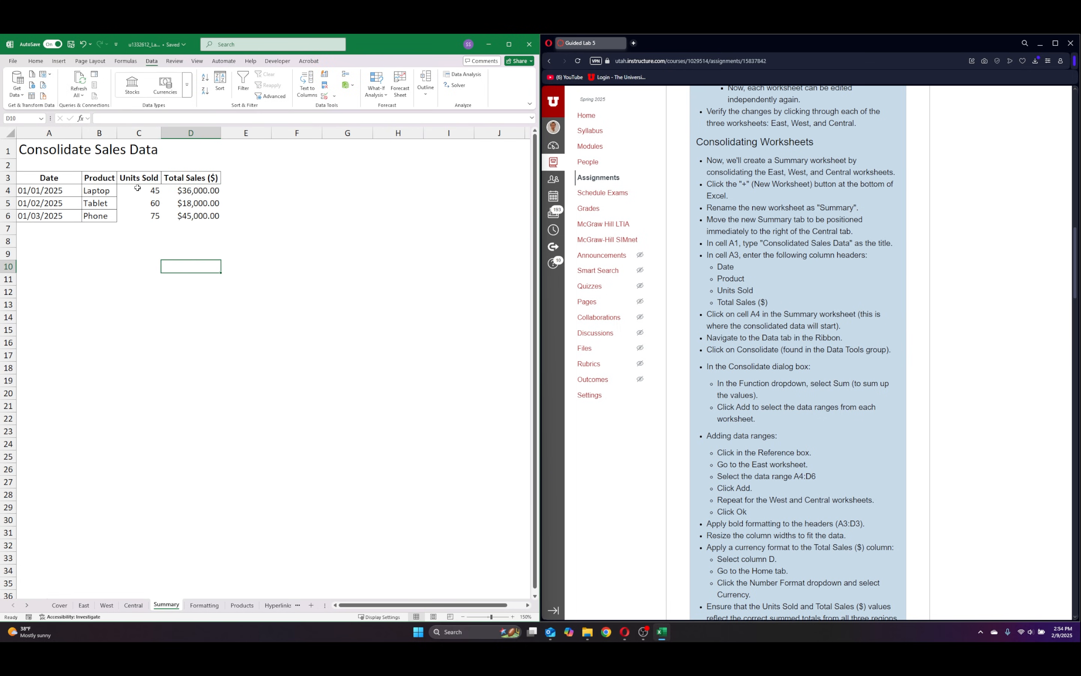
# Apply all borders to the consolidated figures in C4:D6 of the Summary sheet.
pyautogui.moveTo(147, 190); pyautogui.dragTo(197, 216)
pyautogui.click(35, 62)
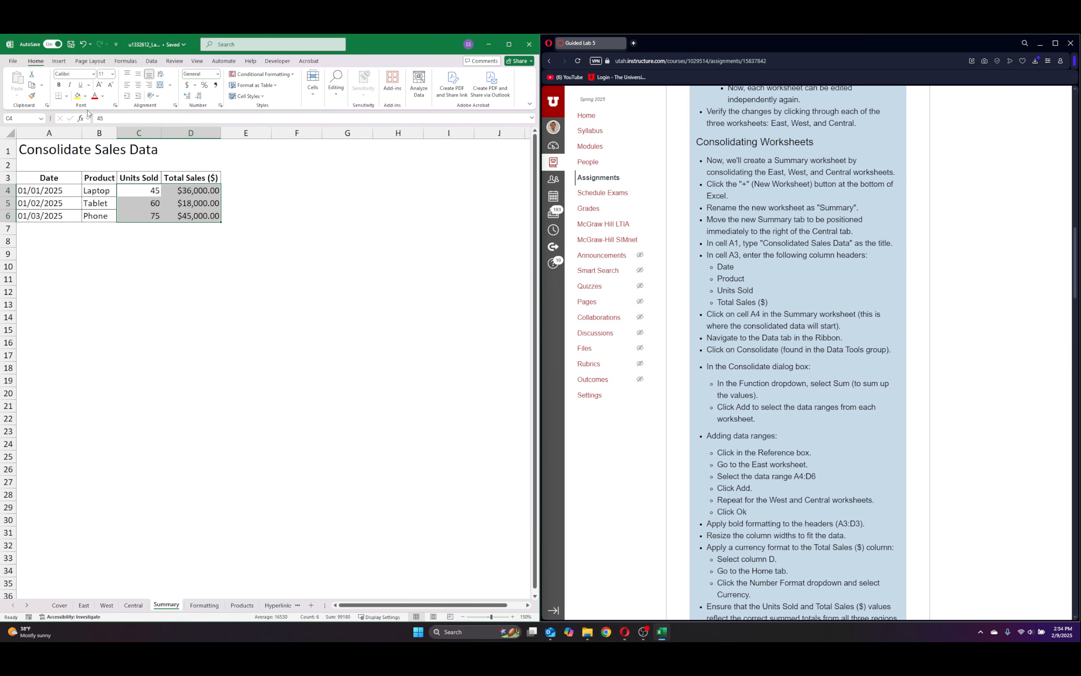
pyautogui.click(67, 96)
pyautogui.click(82, 180)
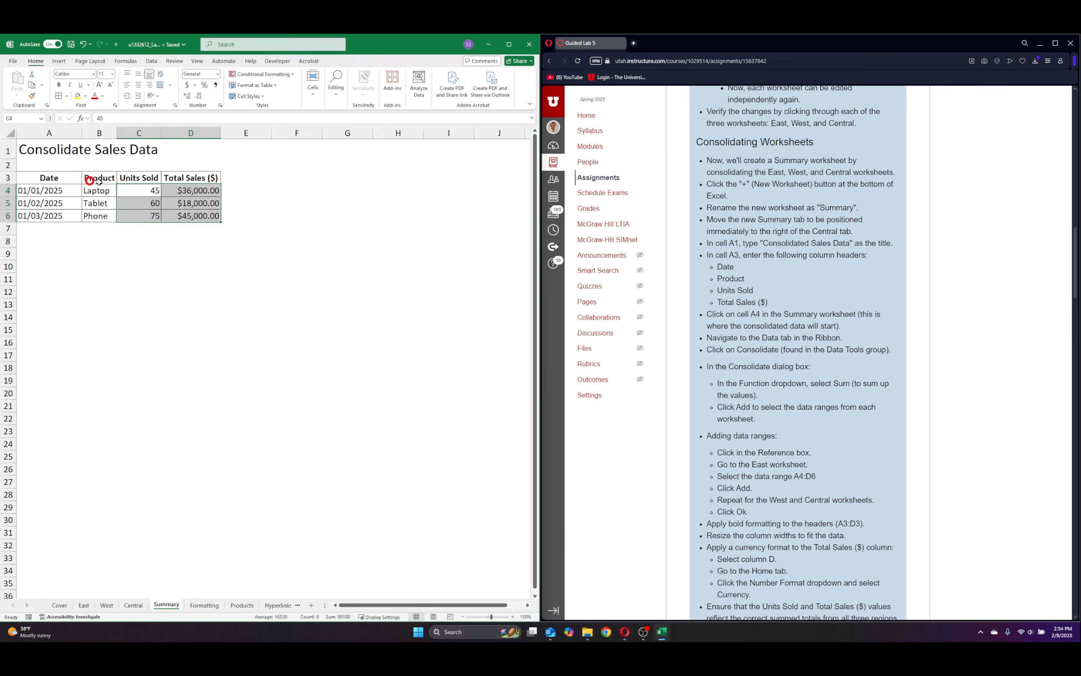
pyautogui.click(324, 217)
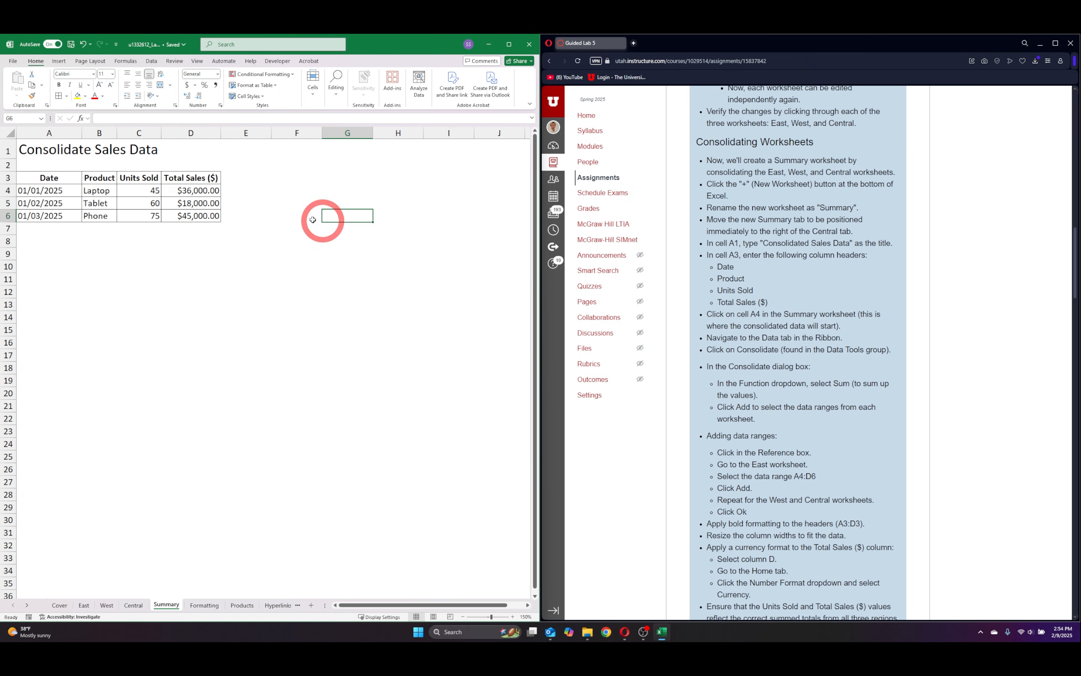
# Compare the units sold and total sales on the Central, West and East sheets with the consolidated figures on the Summary sheet.
pyautogui.click(140, 608)
pyautogui.click(166, 605)
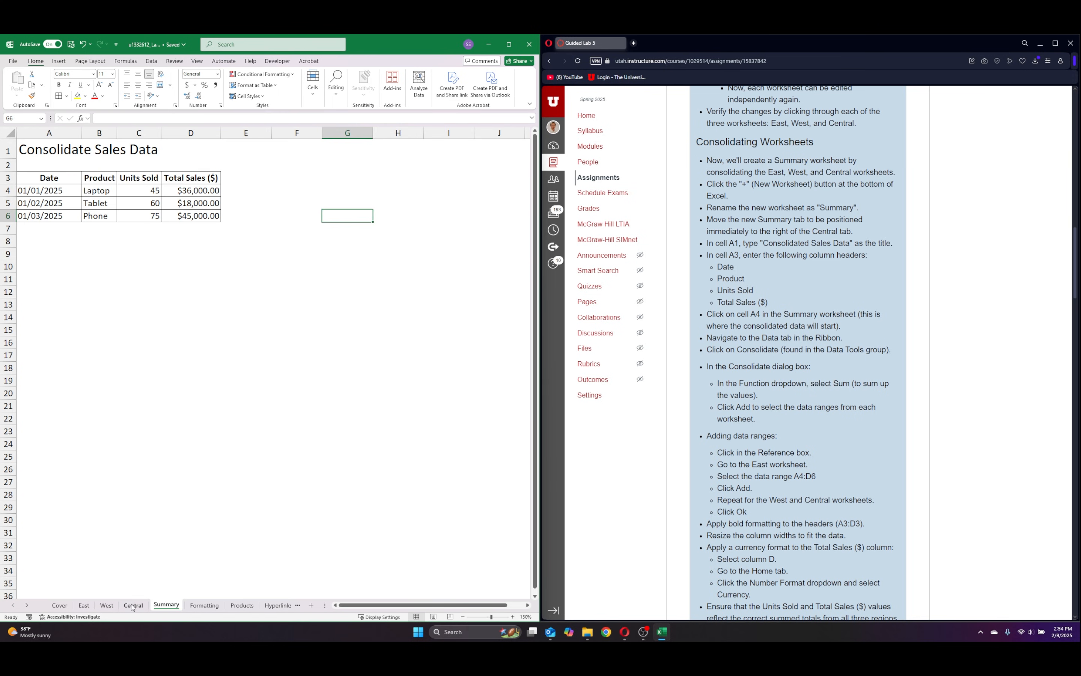
pyautogui.click(134, 190)
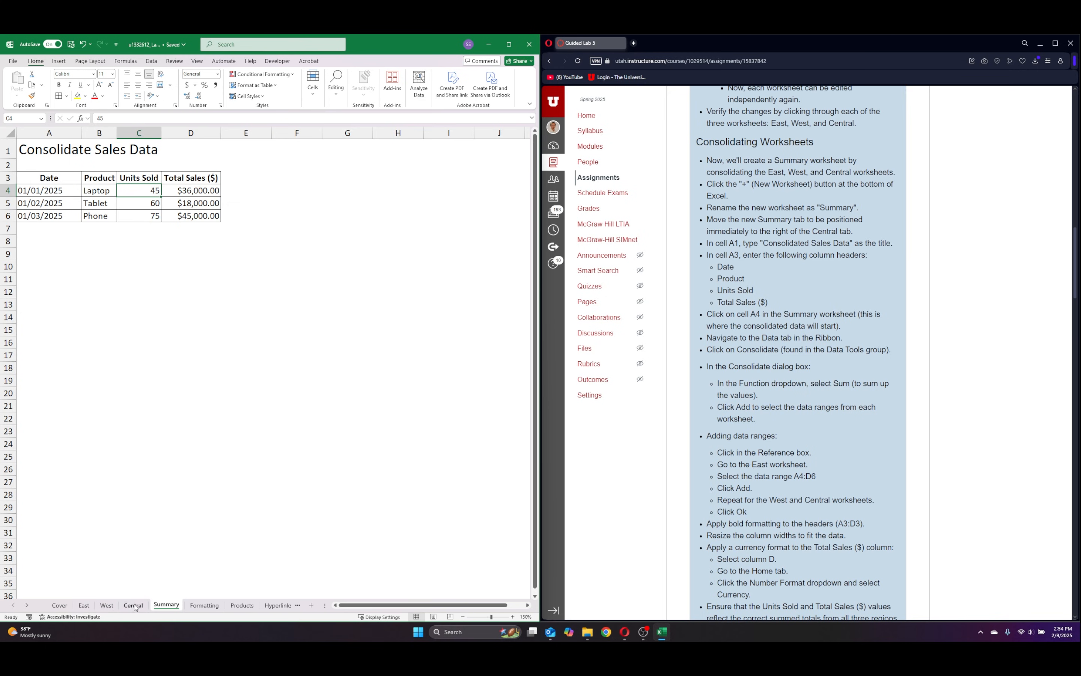
pyautogui.click(137, 559)
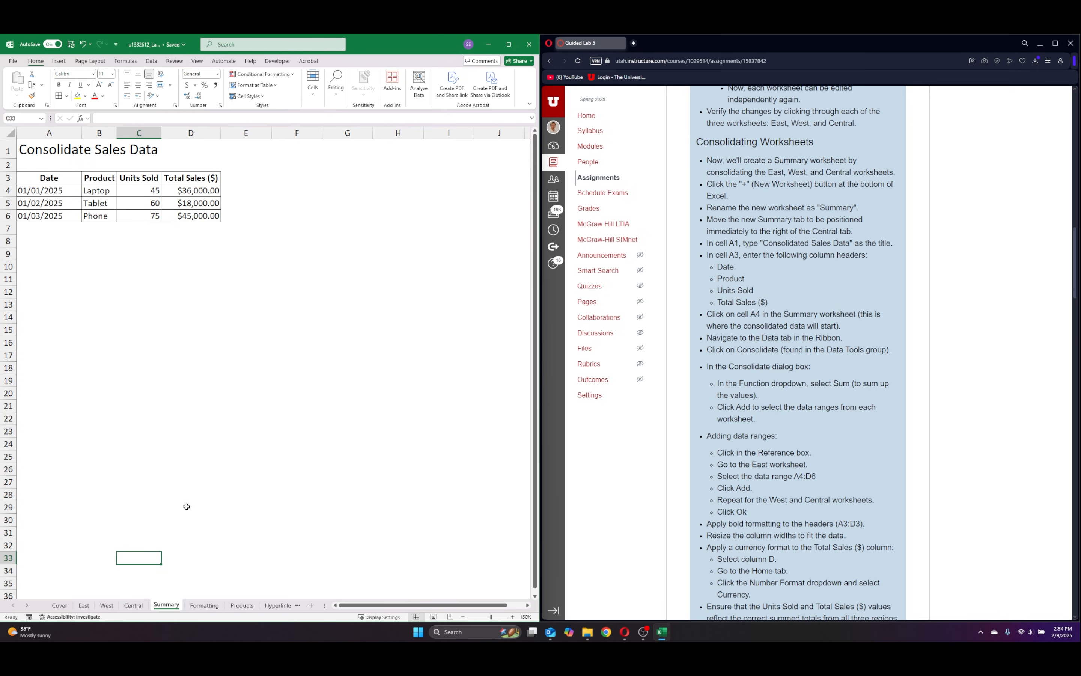
pyautogui.click(134, 605)
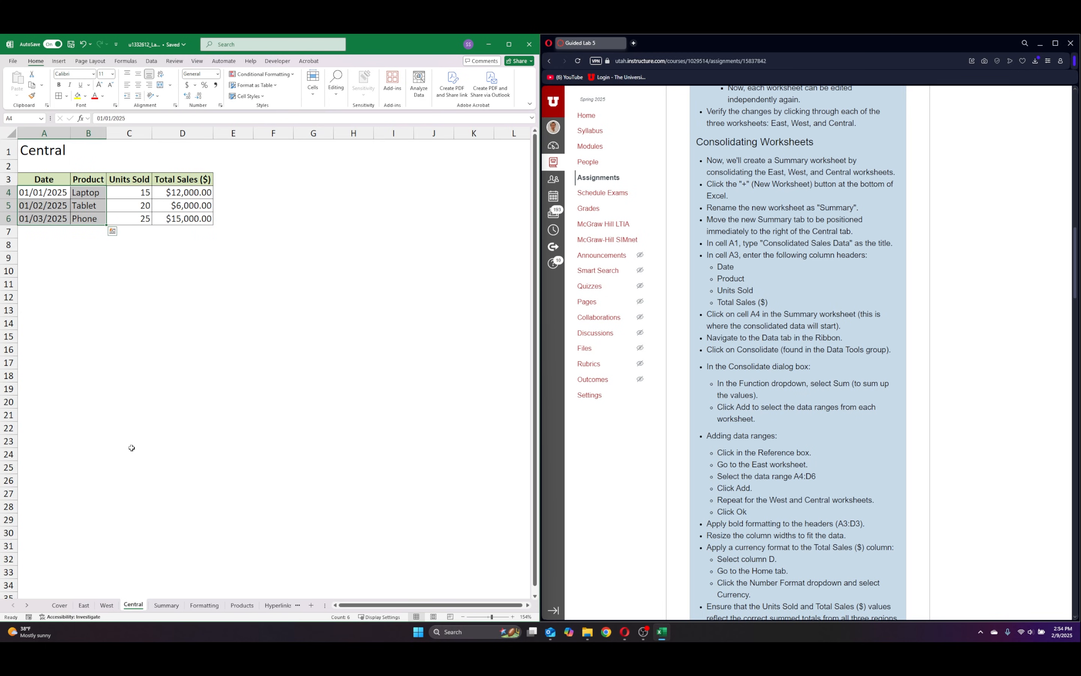
pyautogui.click(107, 605)
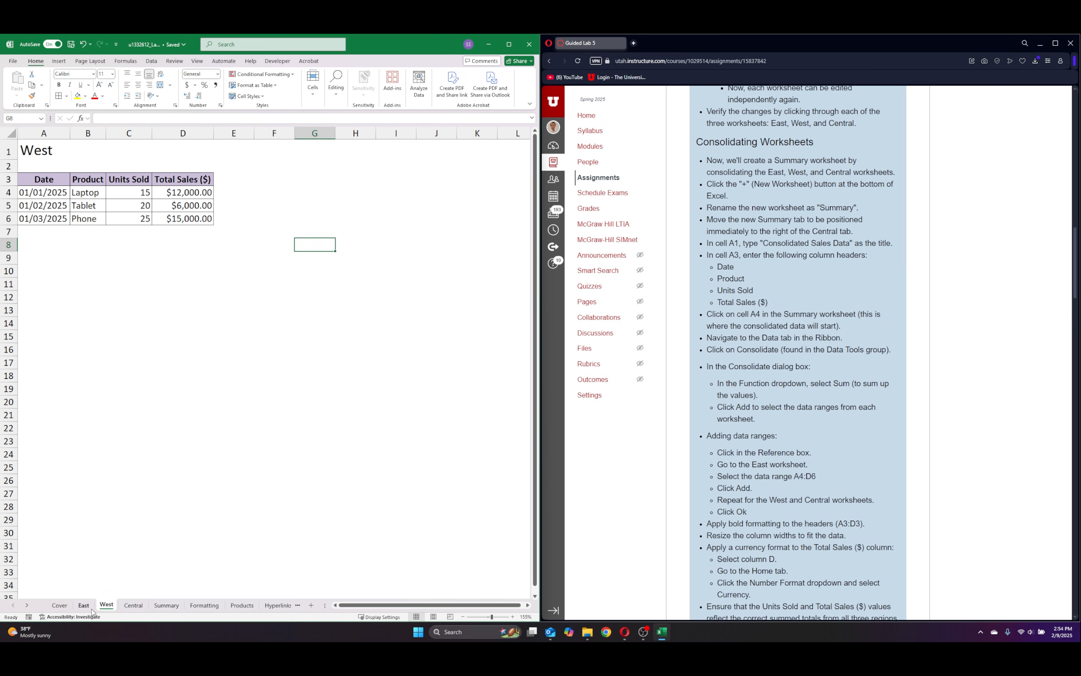
pyautogui.click(89, 606)
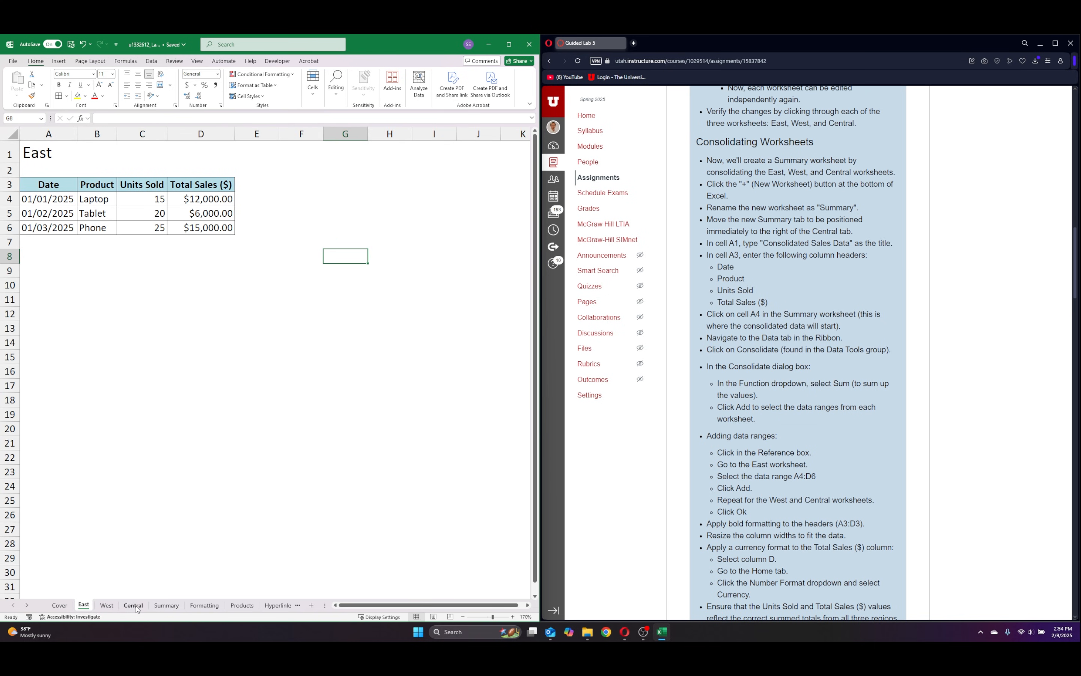
pyautogui.click(230, 201)
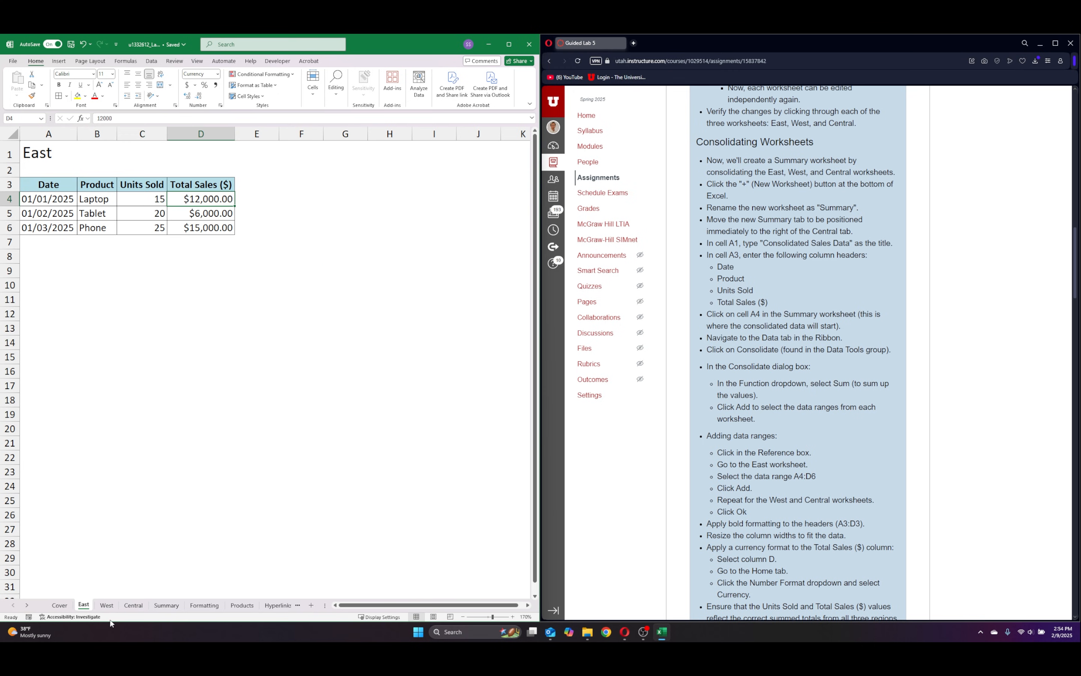
pyautogui.click(106, 605)
pyautogui.click(136, 606)
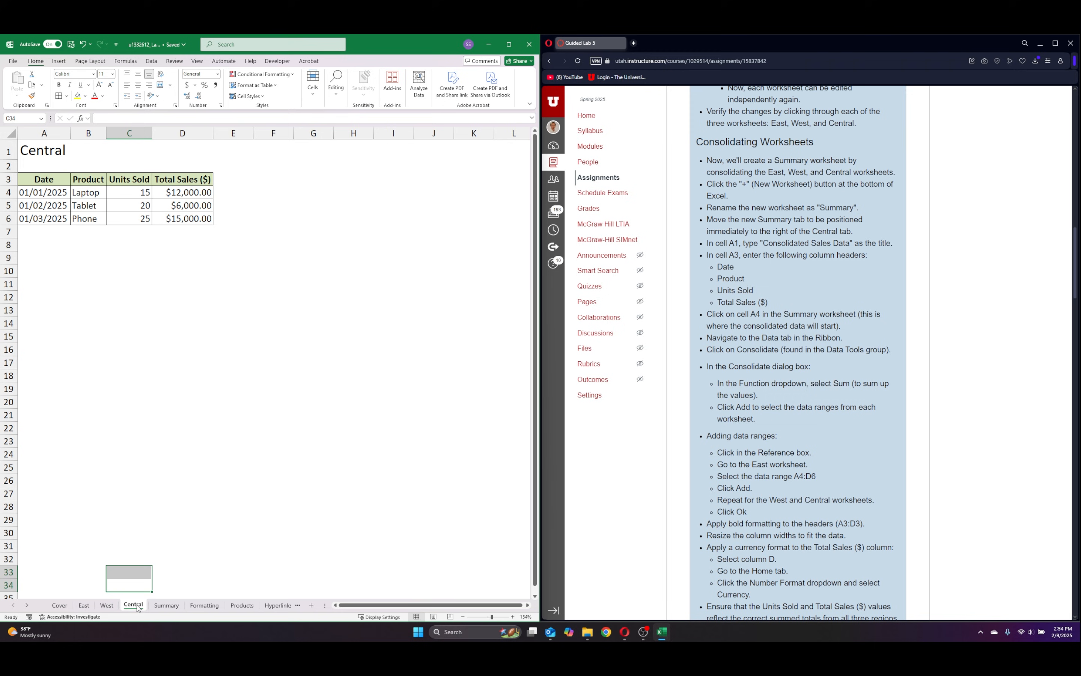
pyautogui.click(166, 608)
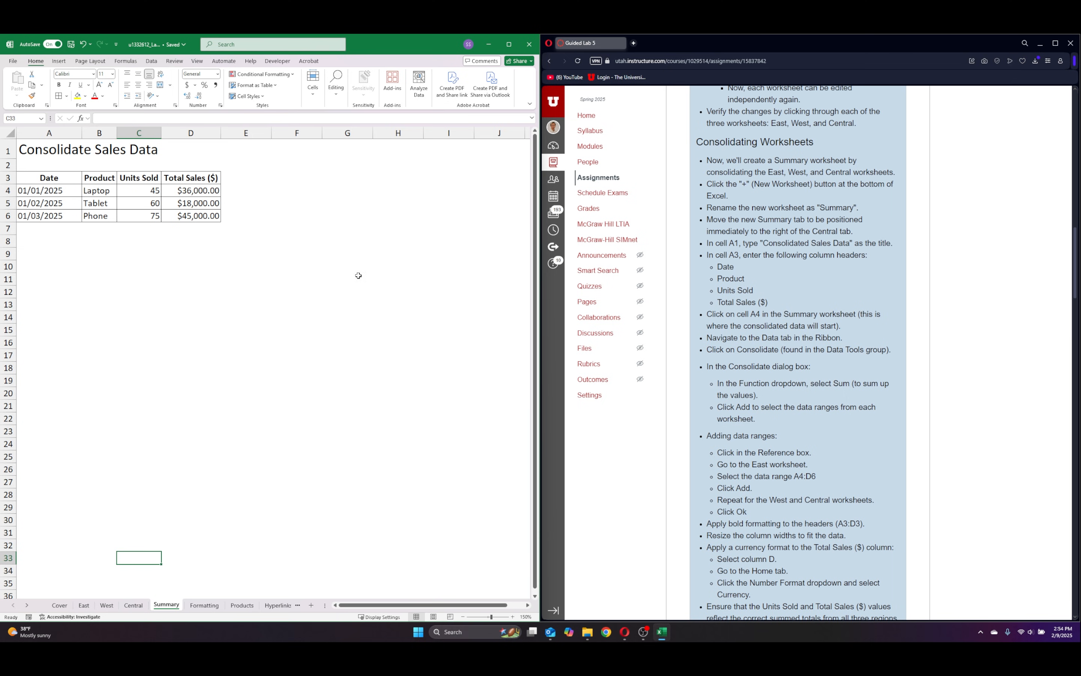
# Auto-fit the widths of columns A through D on the Summary sheet, as the instructions ask.
pyautogui.scroll(-3, 798, 402)
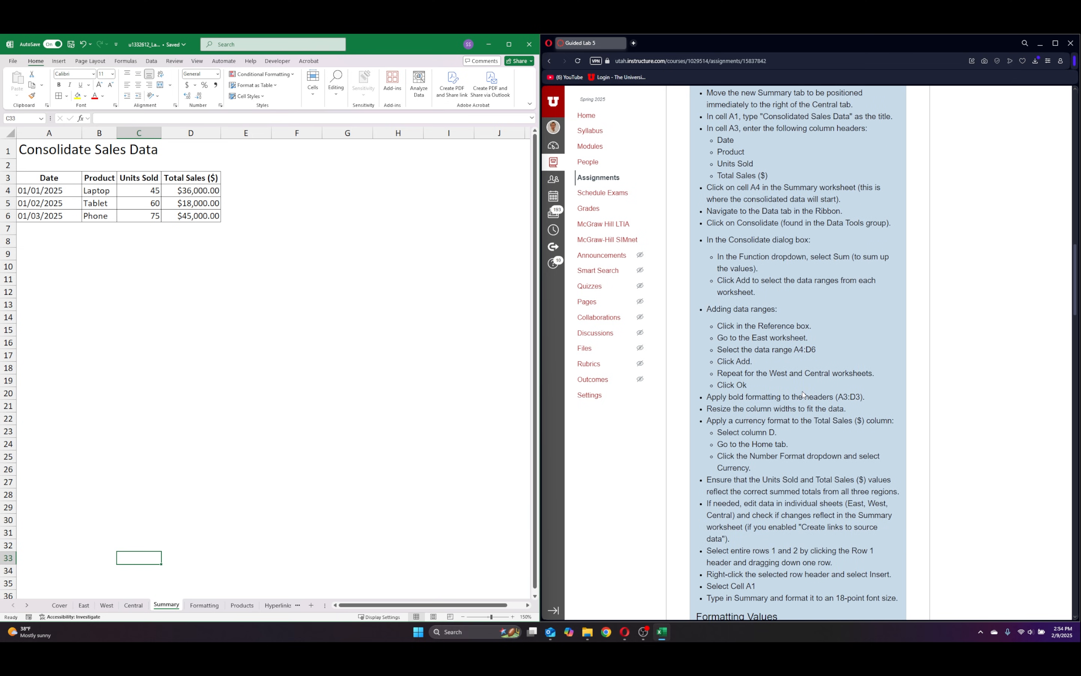
pyautogui.scroll(2, 803, 272)
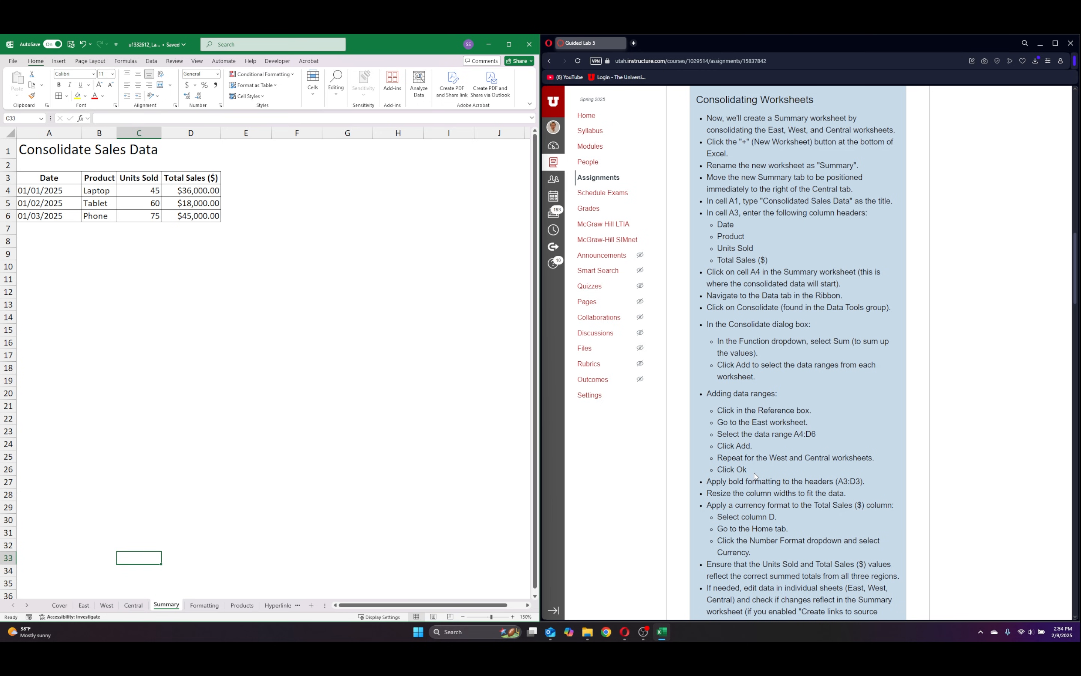
pyautogui.scroll(-4, 754, 476)
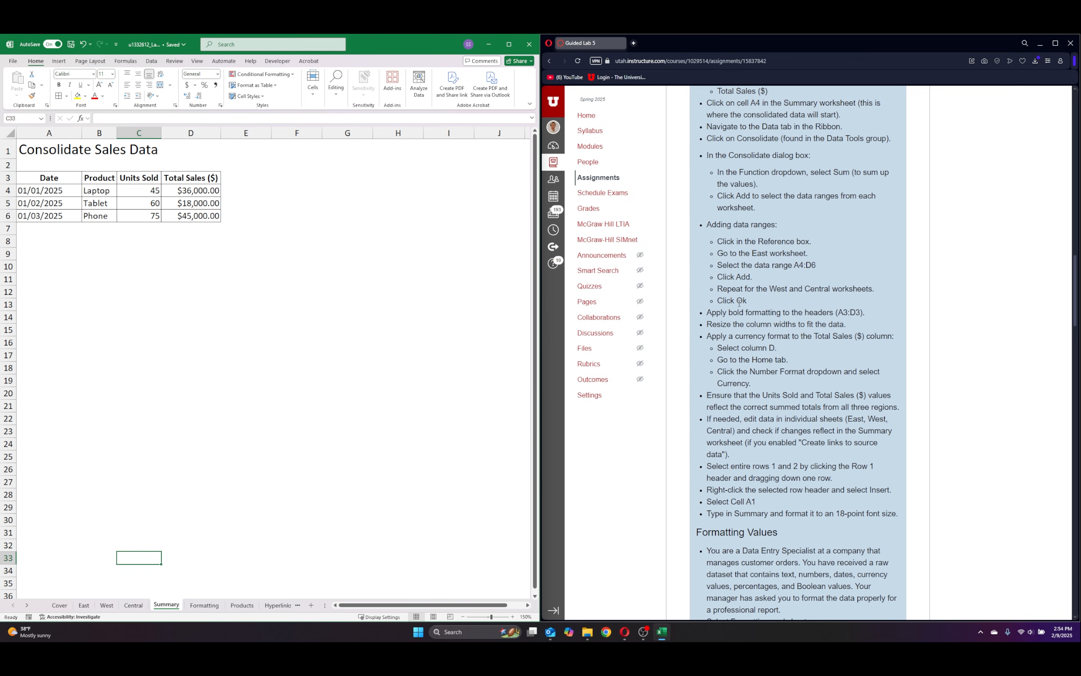
pyautogui.moveTo(47, 133); pyautogui.dragTo(188, 133)
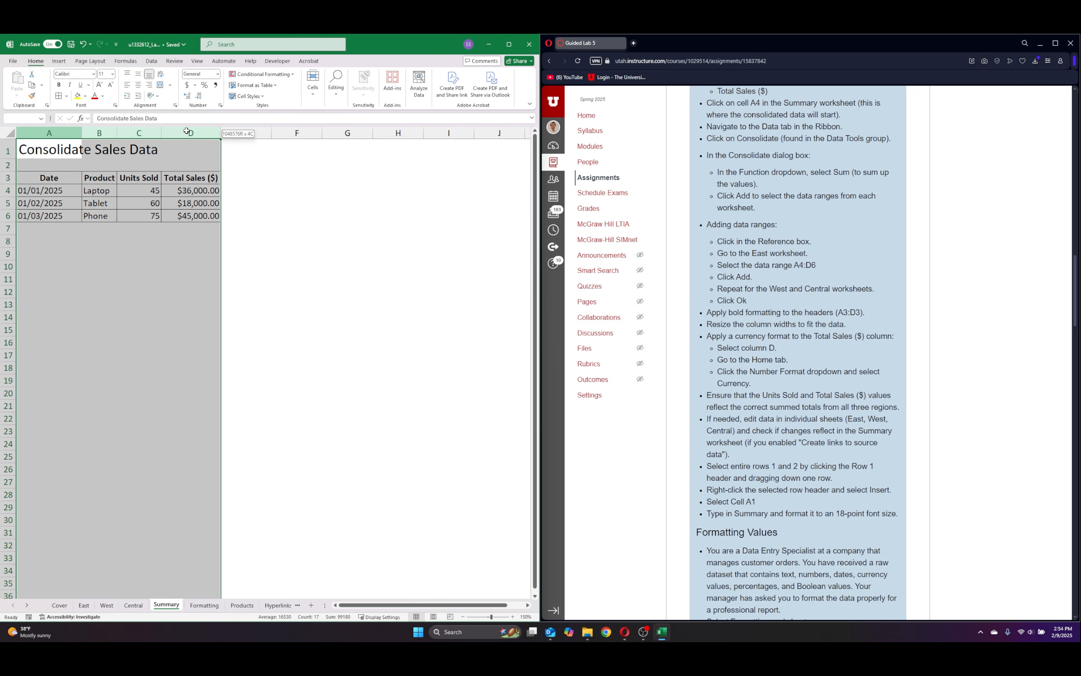
pyautogui.doubleClick(117, 133)
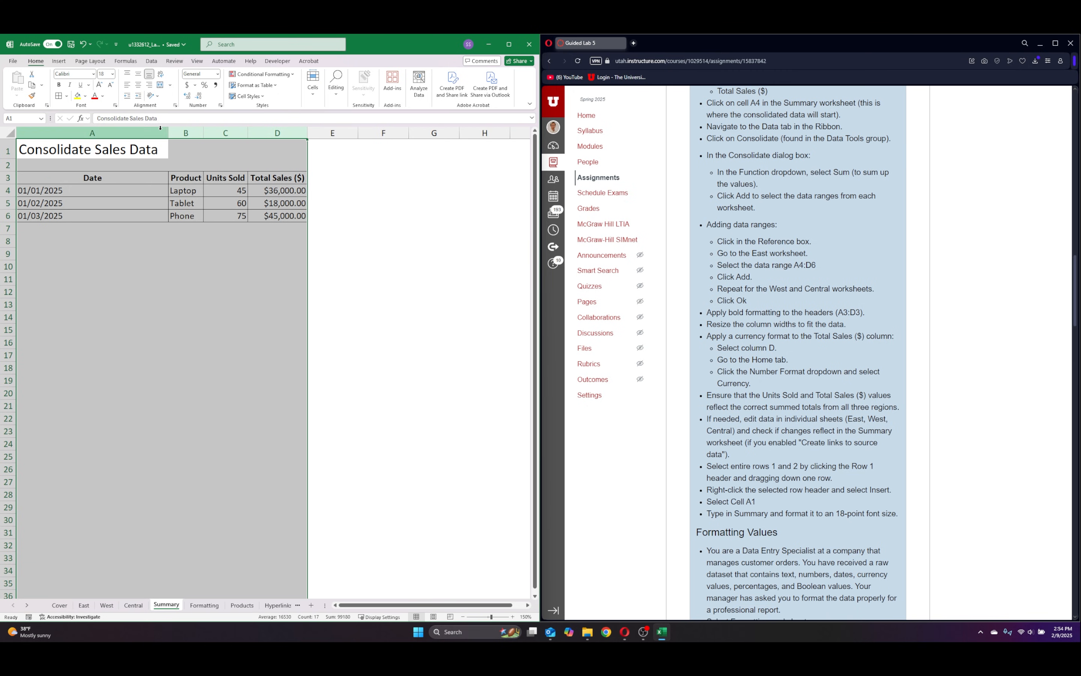
pyautogui.click(389, 270)
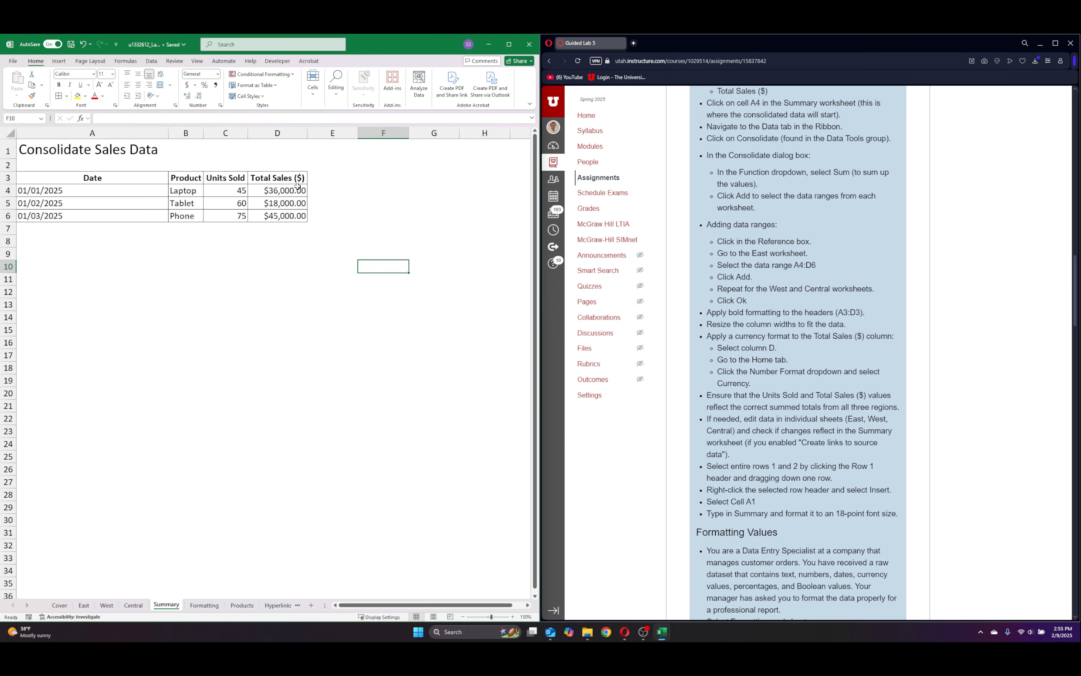
# Format the Total Sales ($) column D of the Summary sheet as Currency.
pyautogui.click(277, 133)
pyautogui.click(217, 73)
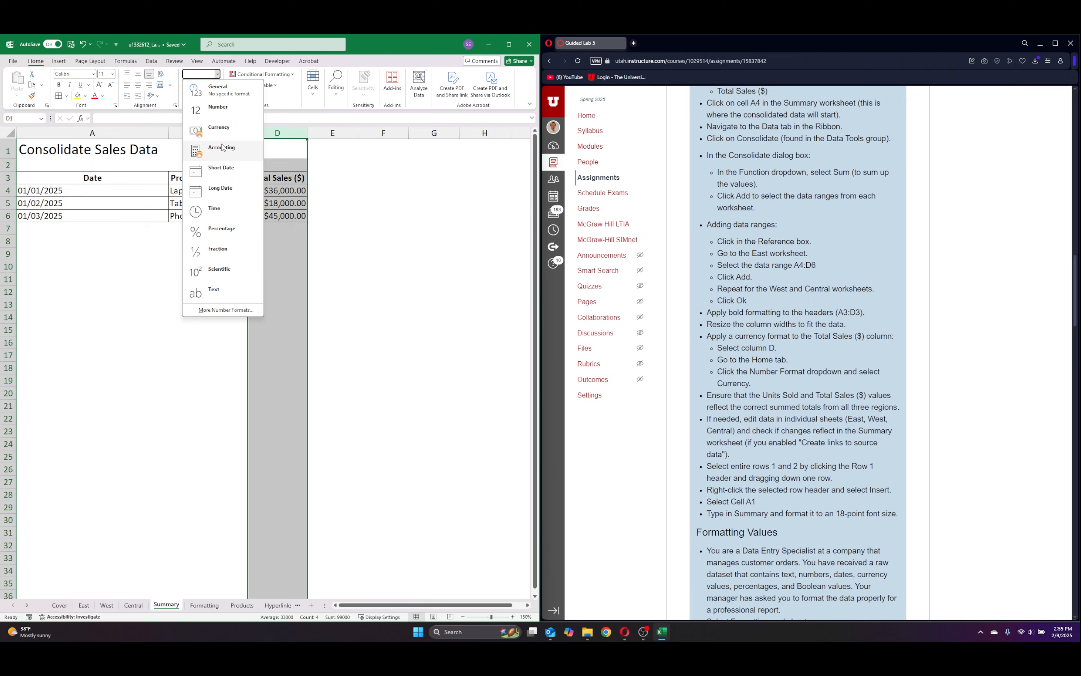
pyautogui.click(219, 127)
pyautogui.click(391, 232)
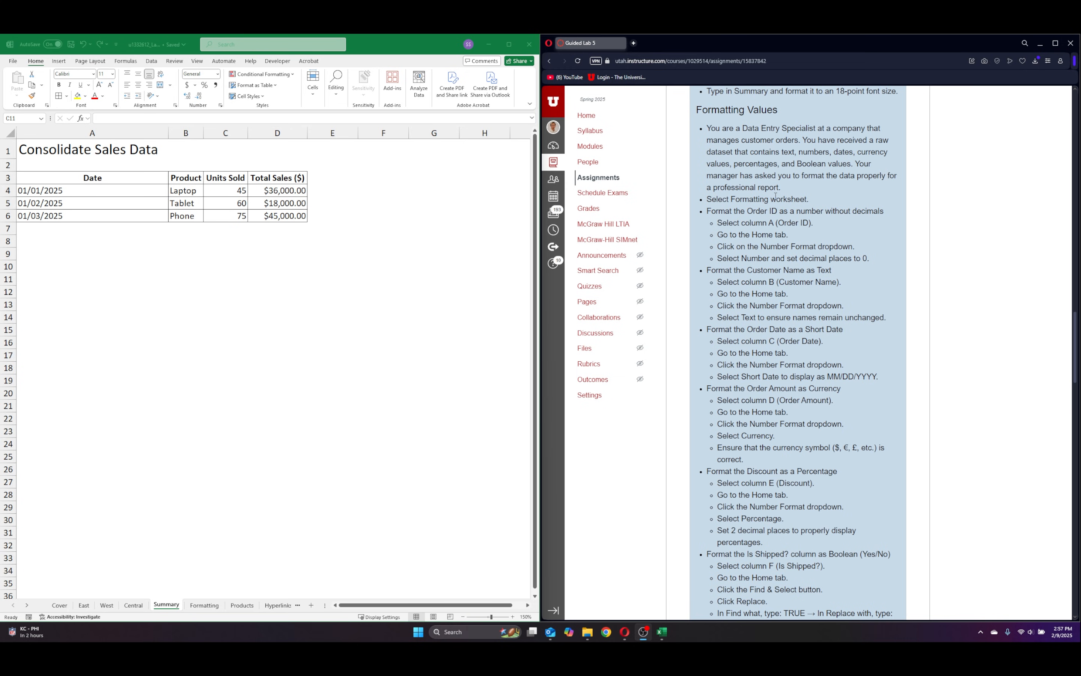
# Auto-fit the widths of columns A through F on the Formatting sheet.
pyautogui.click(197, 605)
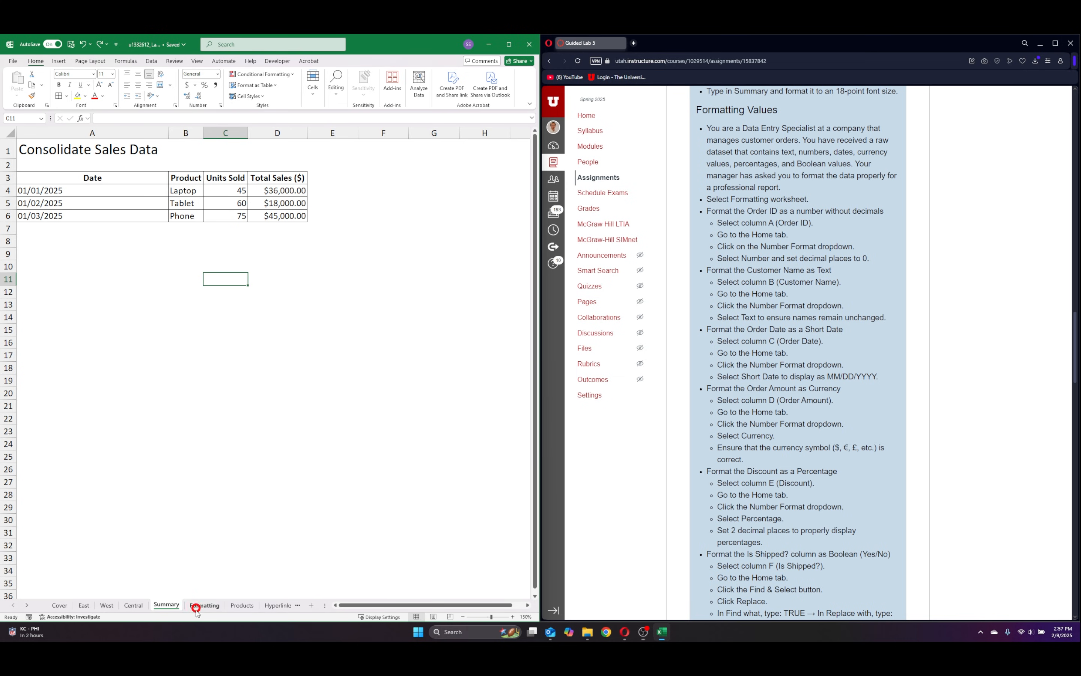
pyautogui.click(205, 605)
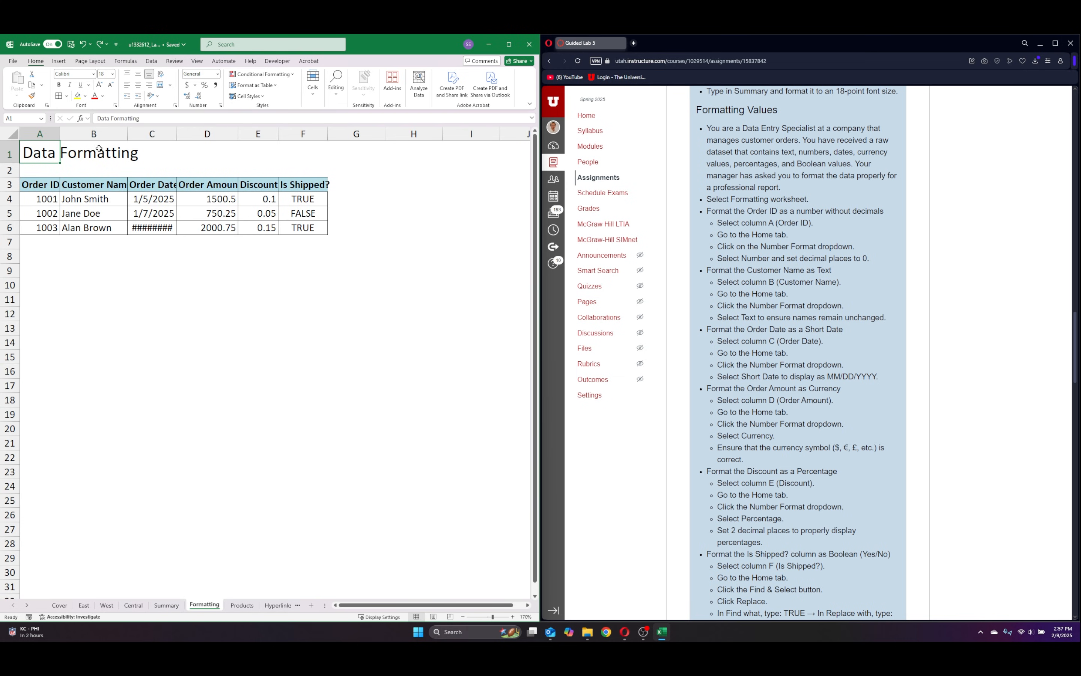
pyautogui.click(40, 134)
pyautogui.moveTo(40, 134); pyautogui.dragTo(304, 134)
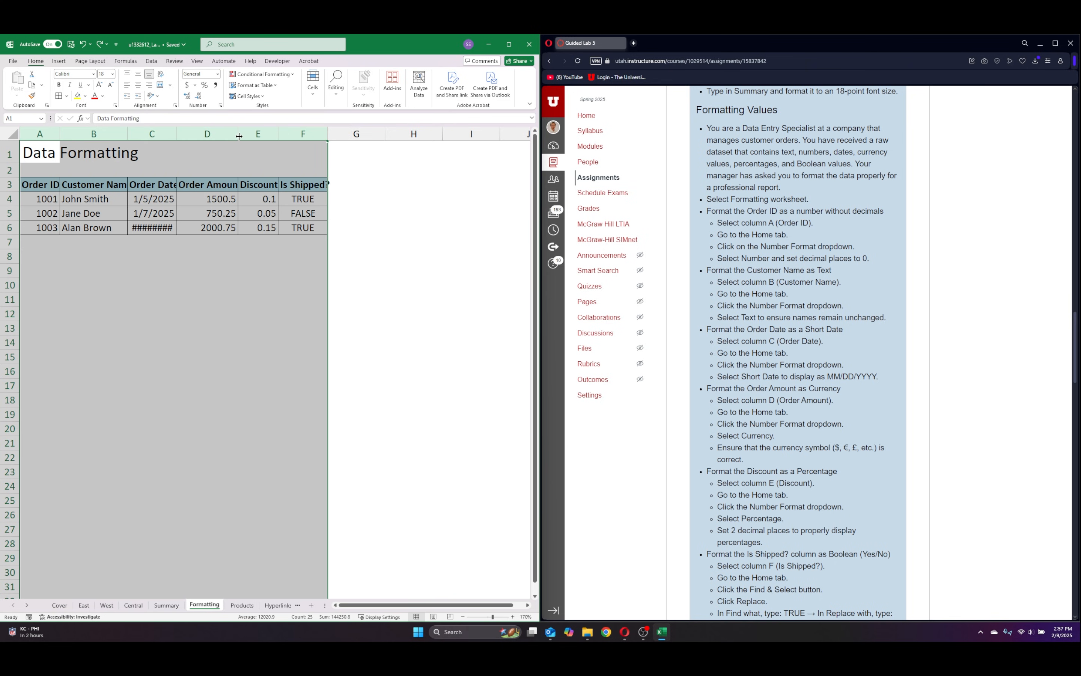
pyautogui.doubleClick(238, 134)
pyautogui.click(199, 355)
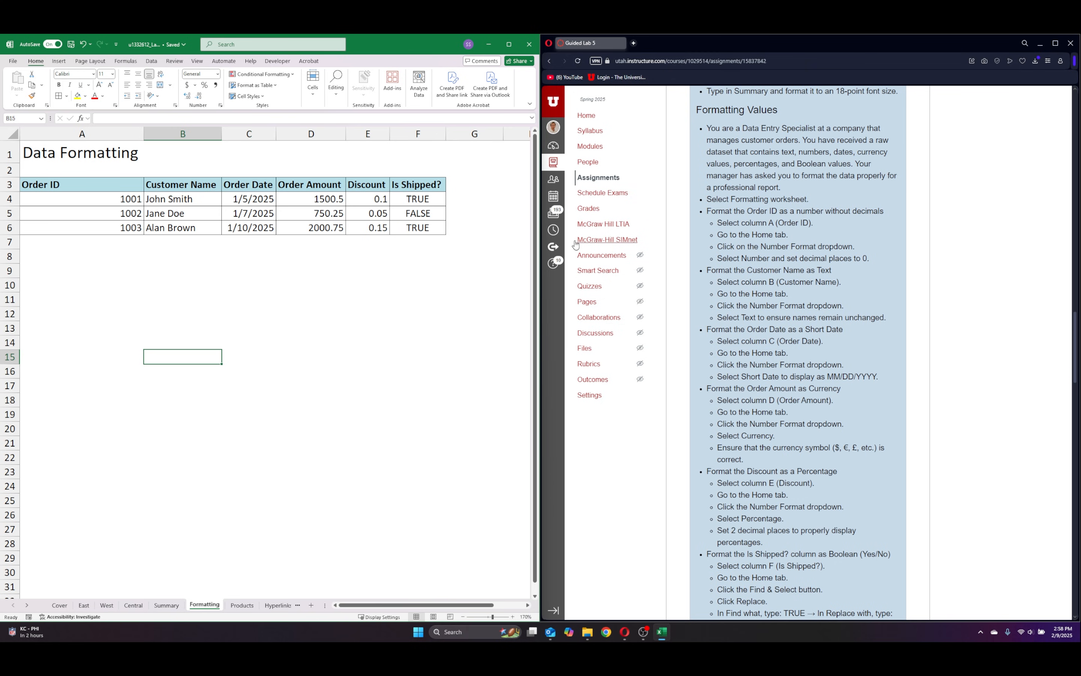
pyautogui.click(350, 297)
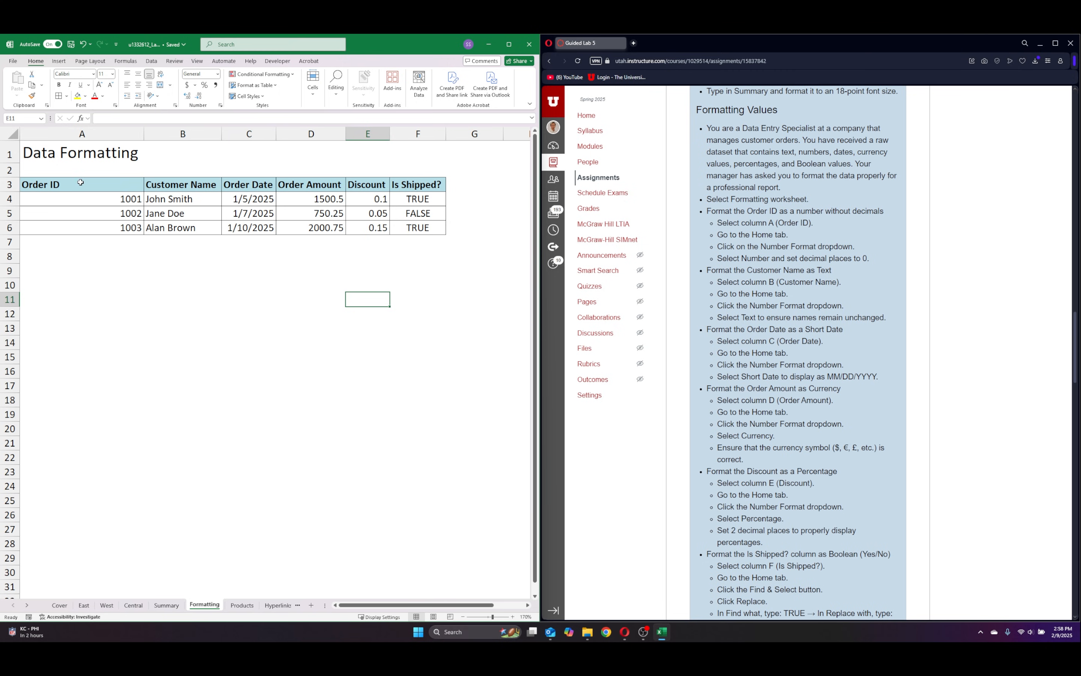
# Format the Order ID values in A4:A6 of the Formatting sheet as Number with no decimal places.
pyautogui.moveTo(78, 196); pyautogui.dragTo(77, 228)
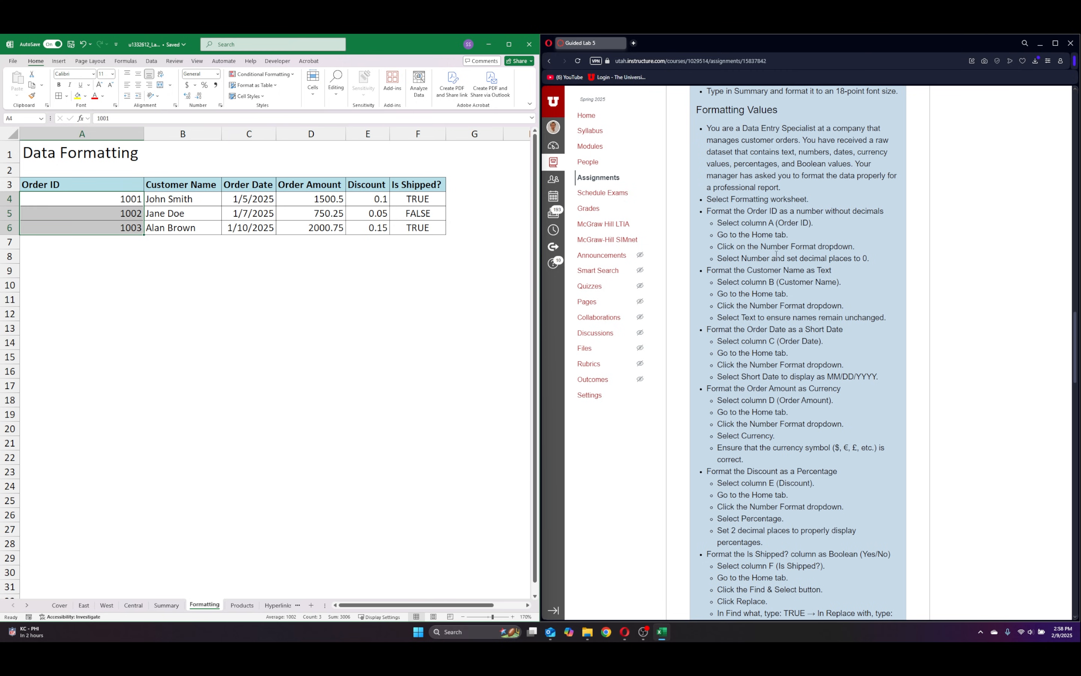
pyautogui.click(218, 74)
pyautogui.click(219, 118)
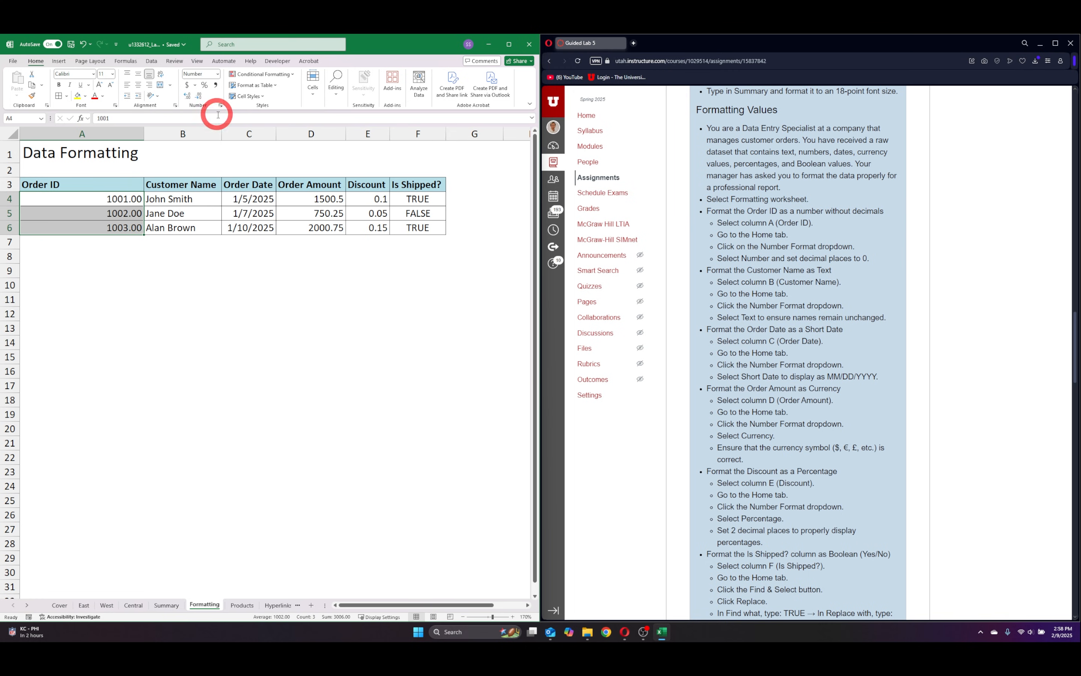
pyautogui.click(189, 97)
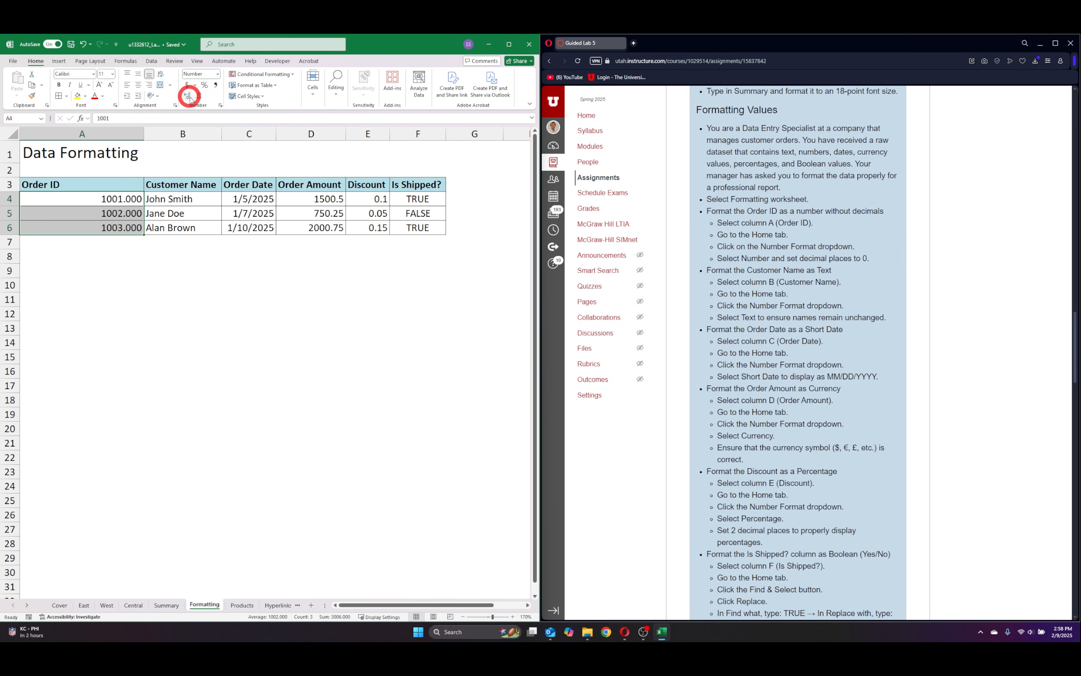
pyautogui.click(199, 96)
pyautogui.click(200, 95)
pyautogui.click(199, 96)
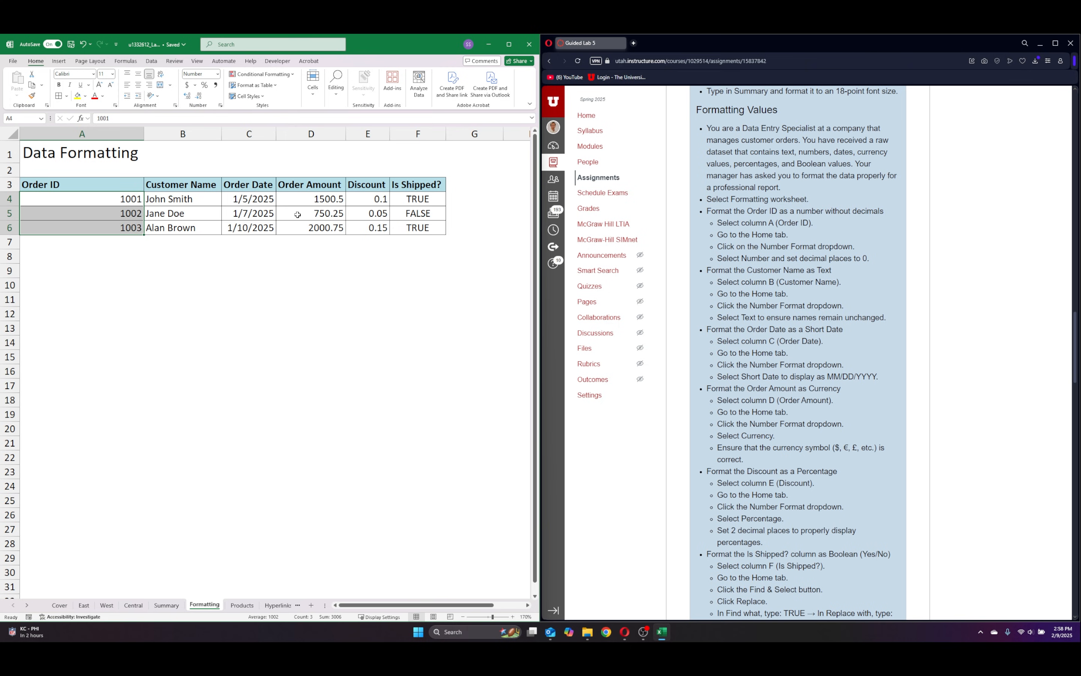
pyautogui.press('Return')
pyautogui.click(97, 326)
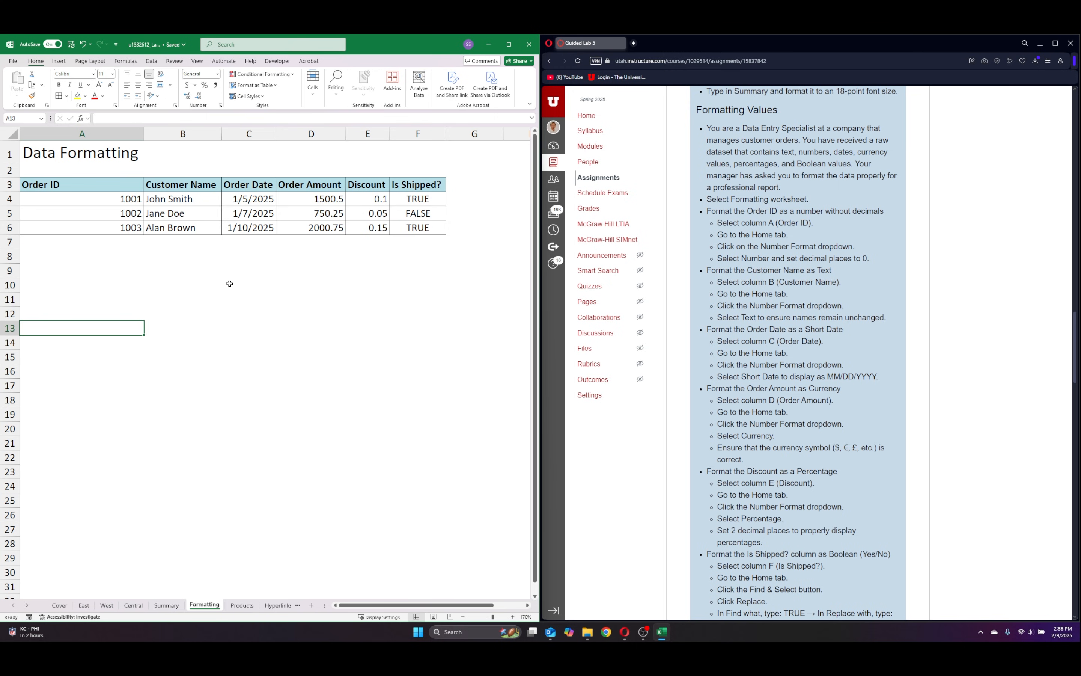
# Format the Customer Name cells B4:B6 of the Formatting sheet as Text.
pyautogui.moveTo(179, 199); pyautogui.dragTo(188, 226)
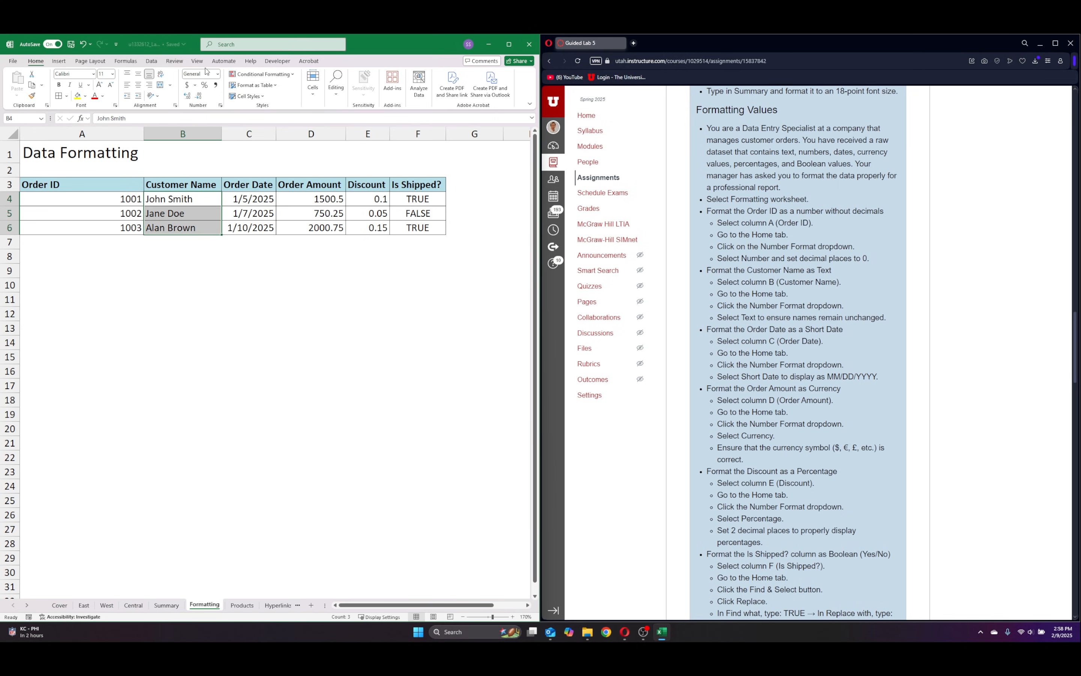
pyautogui.click(219, 74)
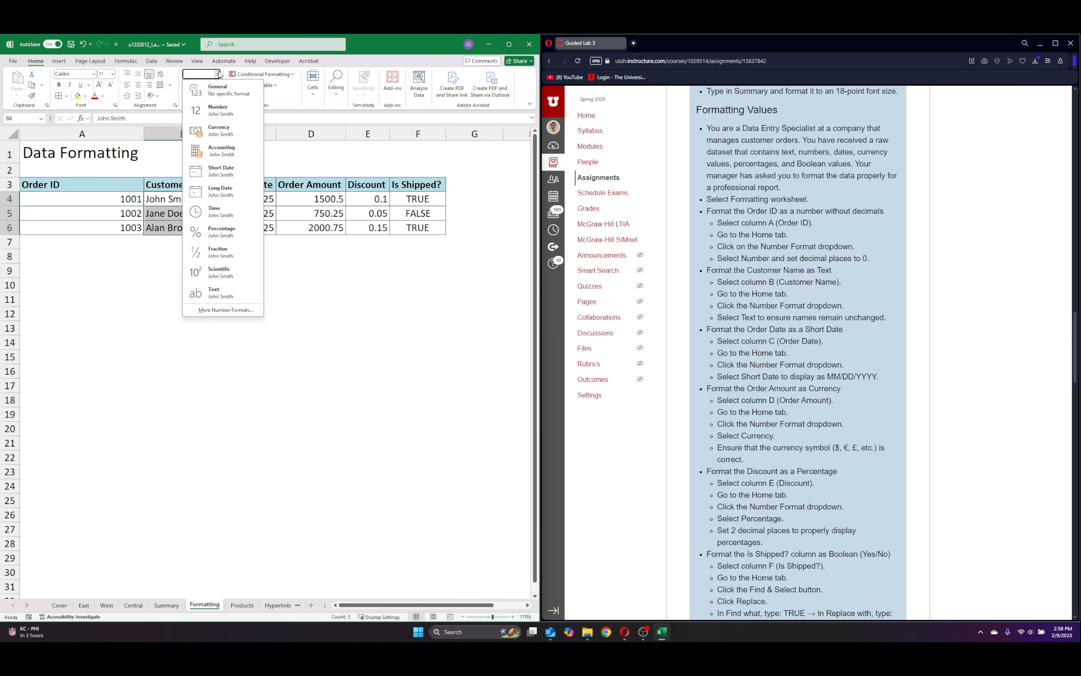
pyautogui.click(221, 293)
pyautogui.click(220, 251)
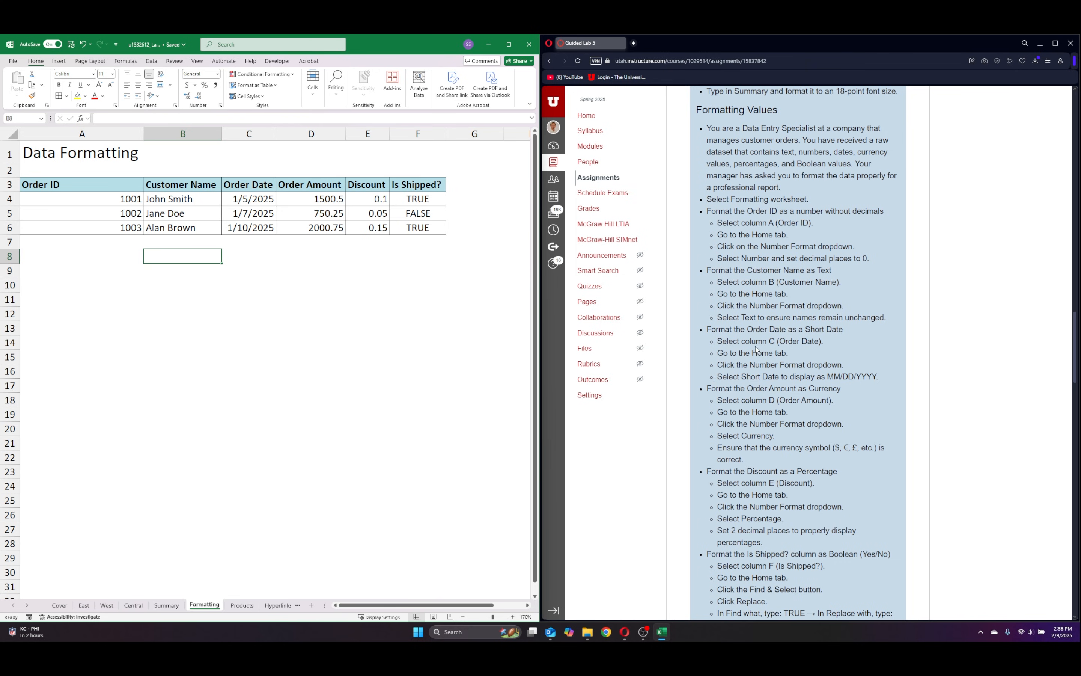
# Format the Order Date column C of the Formatting sheet as Short Date.
pyautogui.click(249, 133)
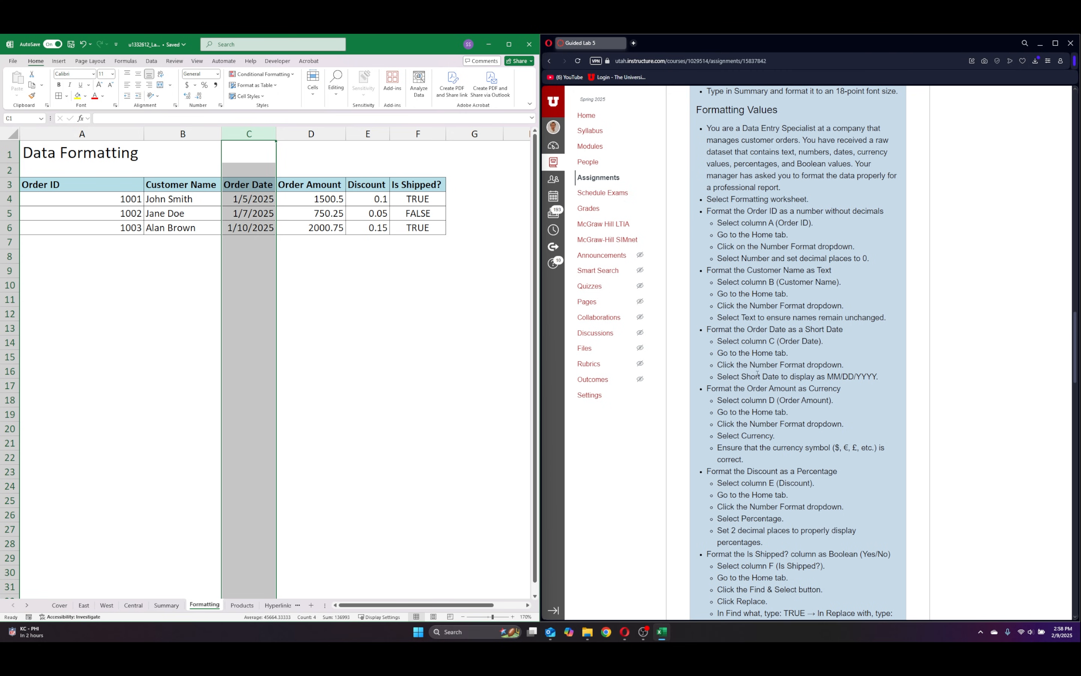
pyautogui.click(218, 74)
pyautogui.click(221, 168)
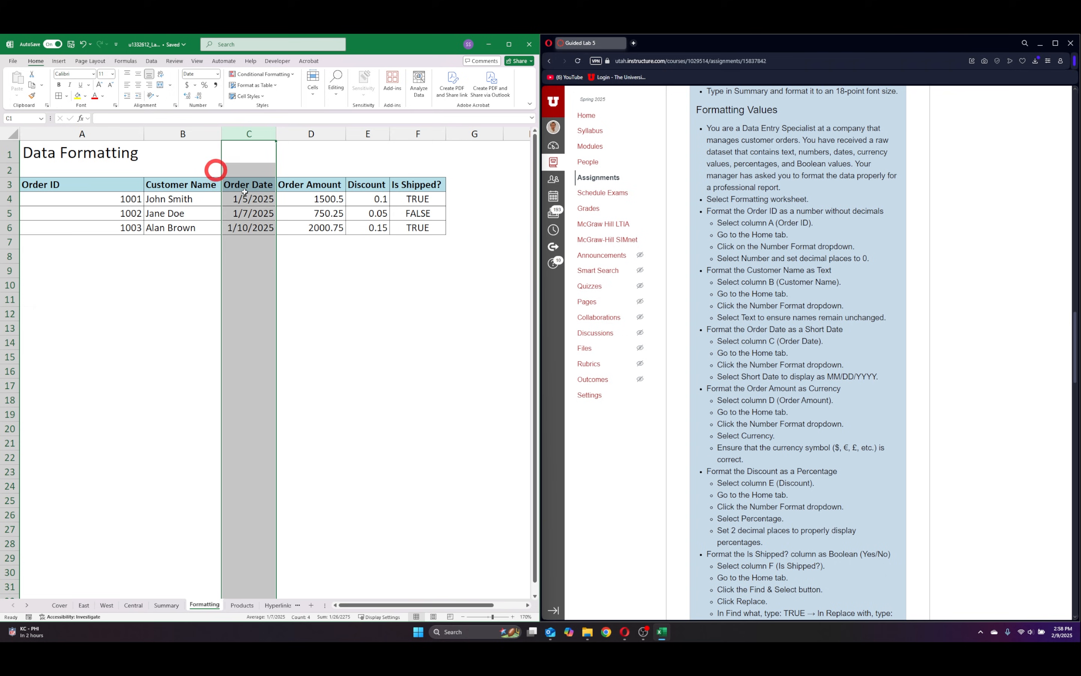
pyautogui.click(361, 270)
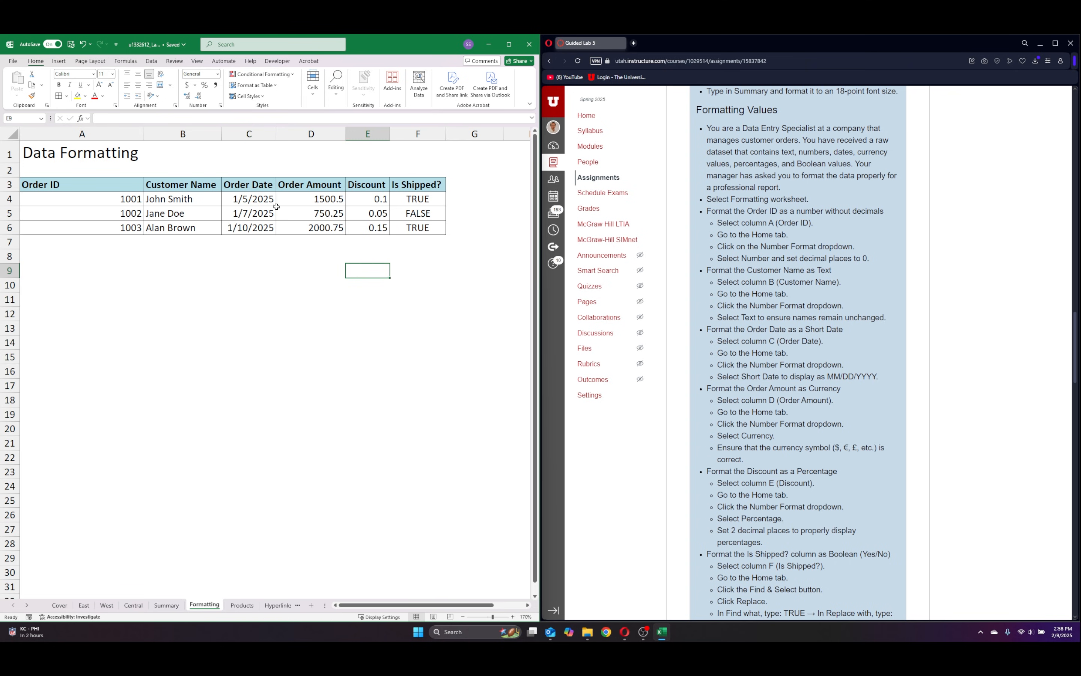
# Format the Order Amount column D of the Formatting sheet as Currency.
pyautogui.click(264, 201)
pyautogui.click(293, 269)
pyautogui.click(305, 208)
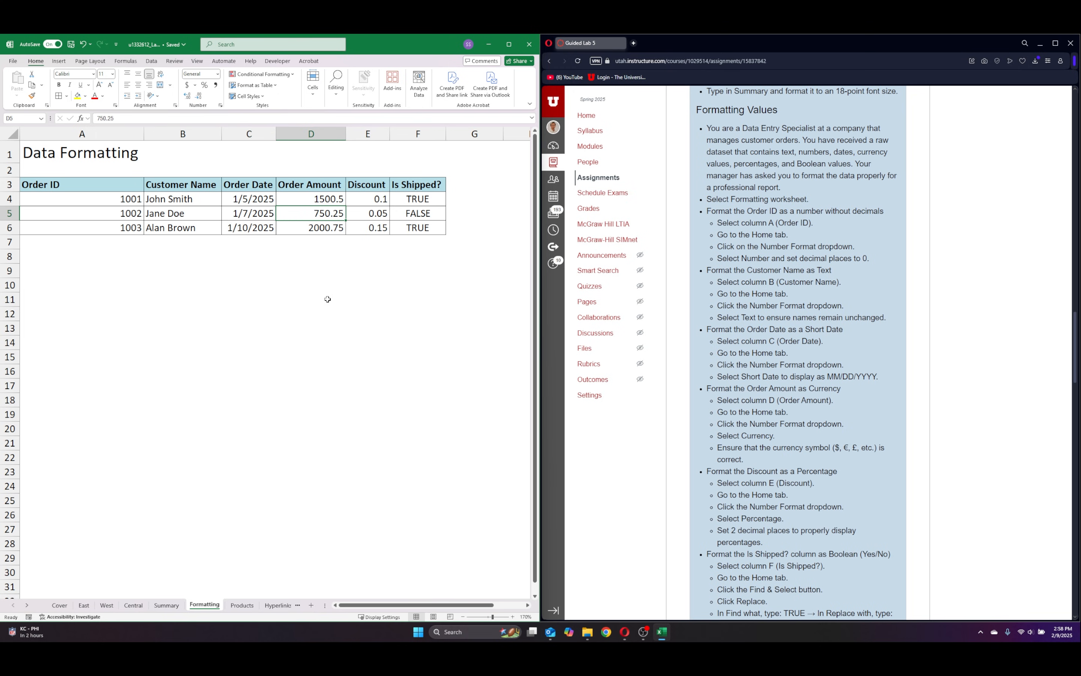
pyautogui.click(311, 134)
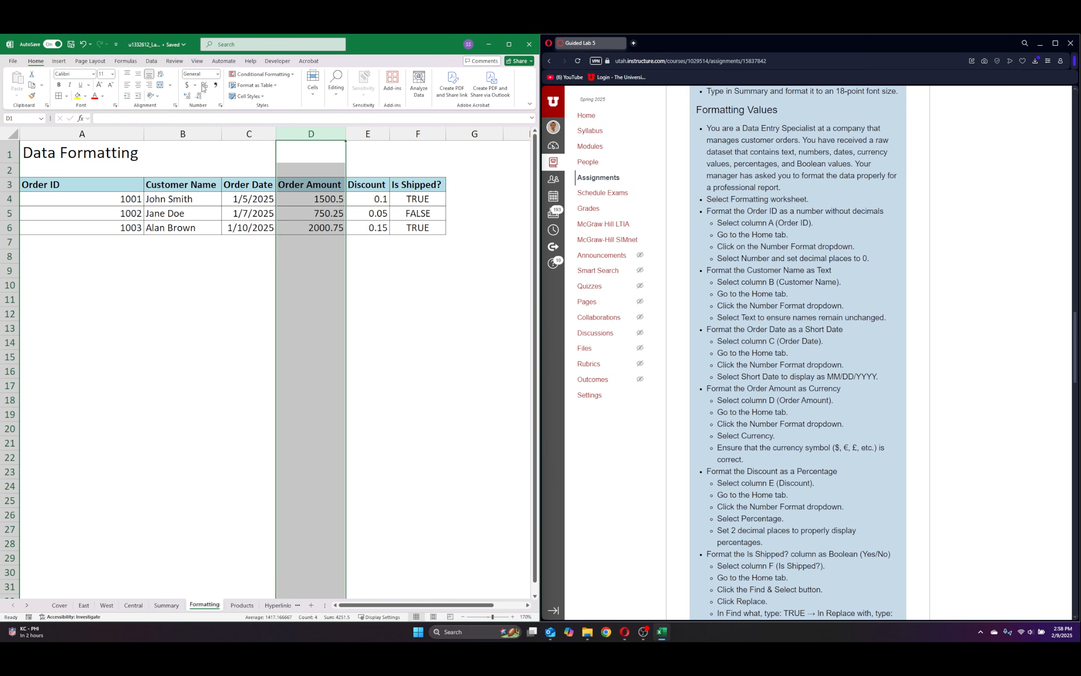
pyautogui.click(219, 75)
pyautogui.click(210, 132)
pyautogui.click(382, 299)
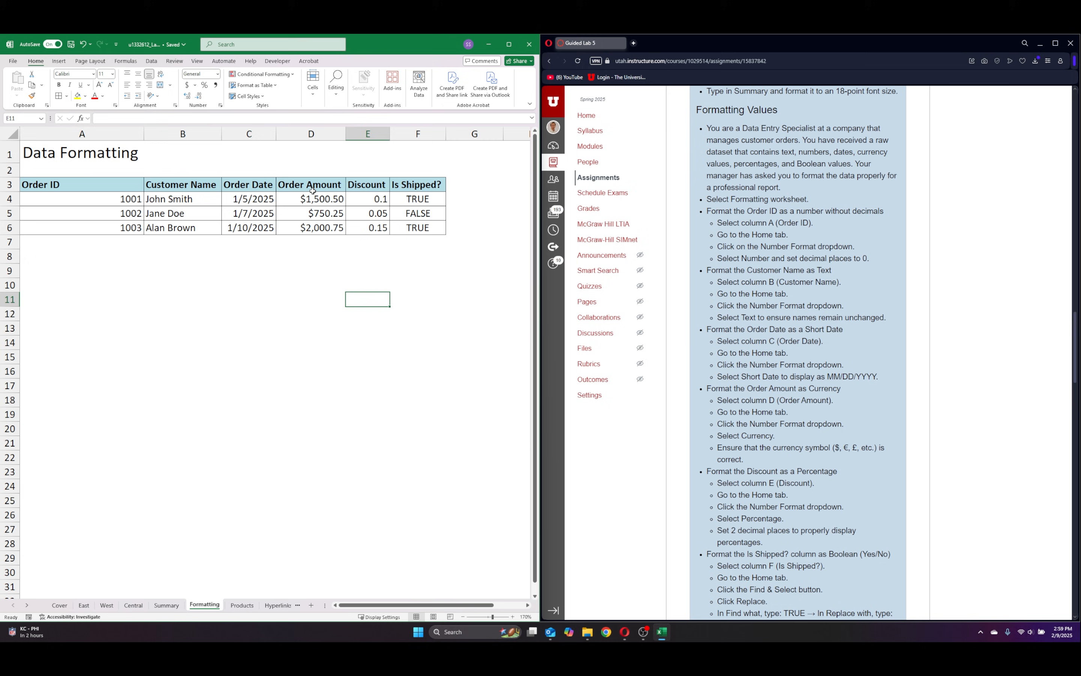
# Format the Discount column E of the Formatting sheet as Percentage with two decimal places.
pyautogui.scroll(-7, 725, 354)
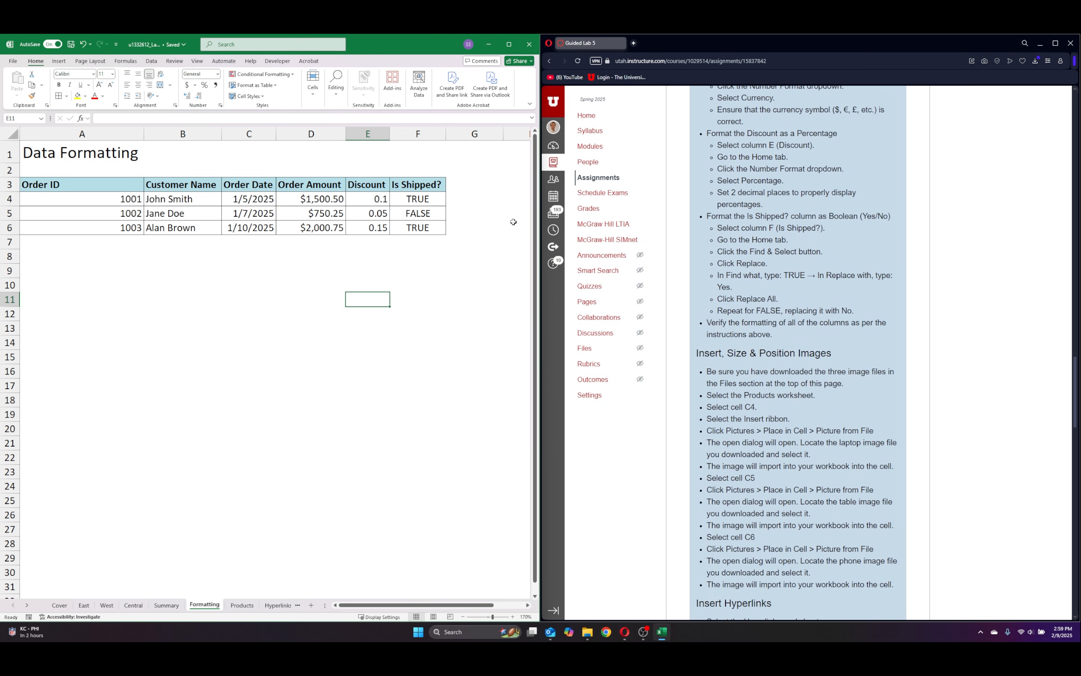
pyautogui.click(363, 136)
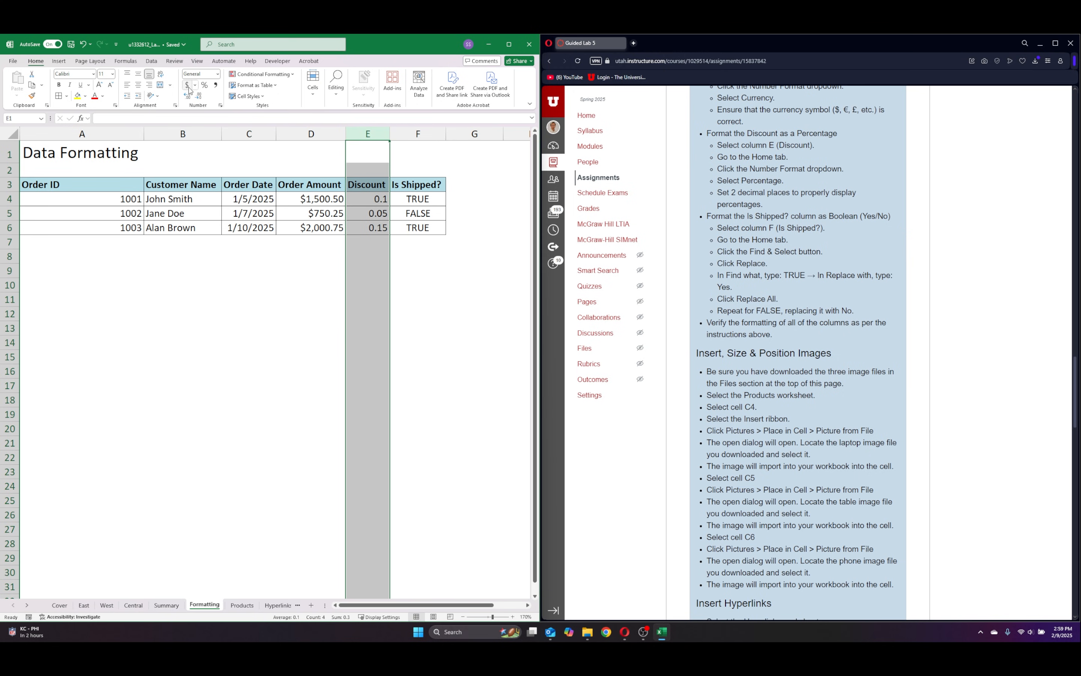
pyautogui.click(205, 85)
pyautogui.click(426, 274)
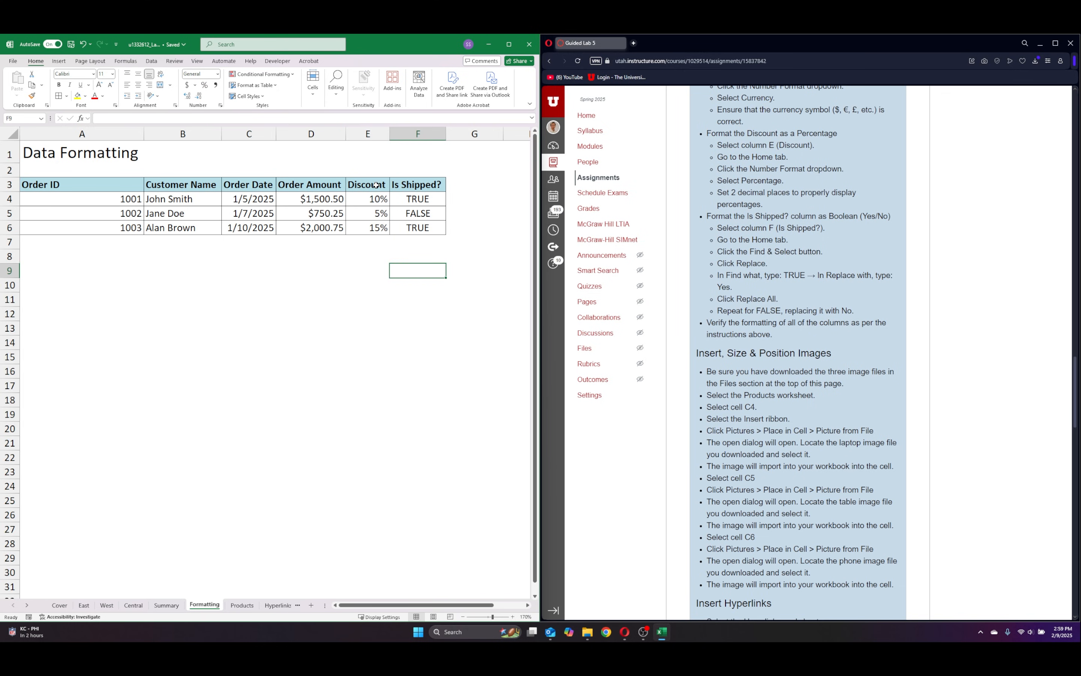
pyautogui.click(370, 134)
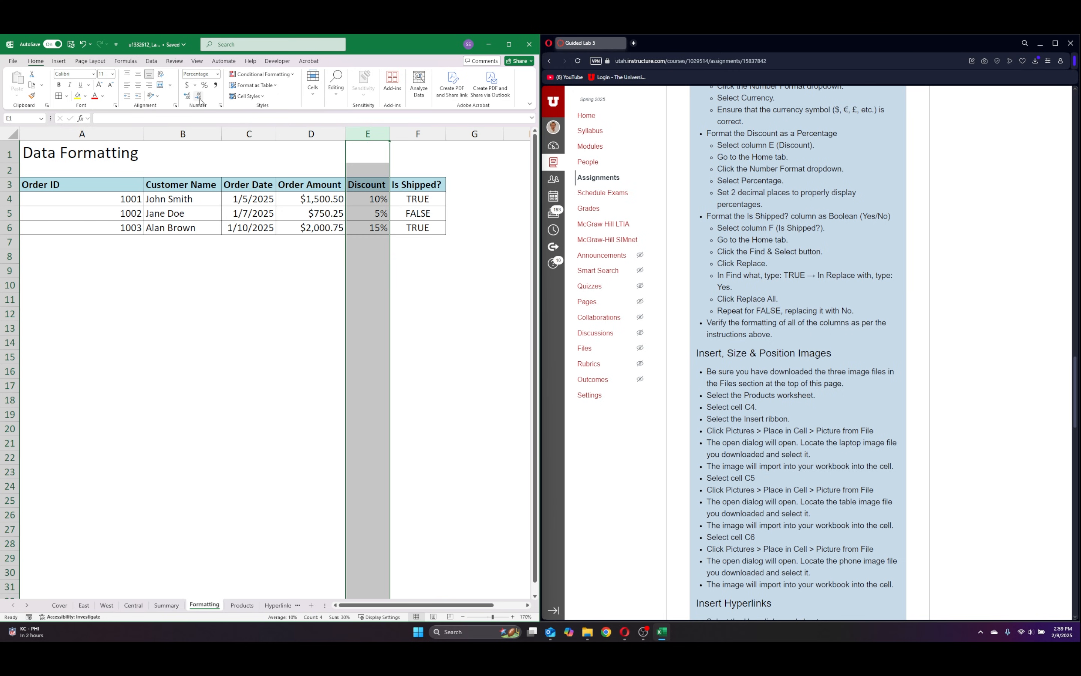
pyautogui.doubleClick(187, 95)
pyautogui.click(425, 280)
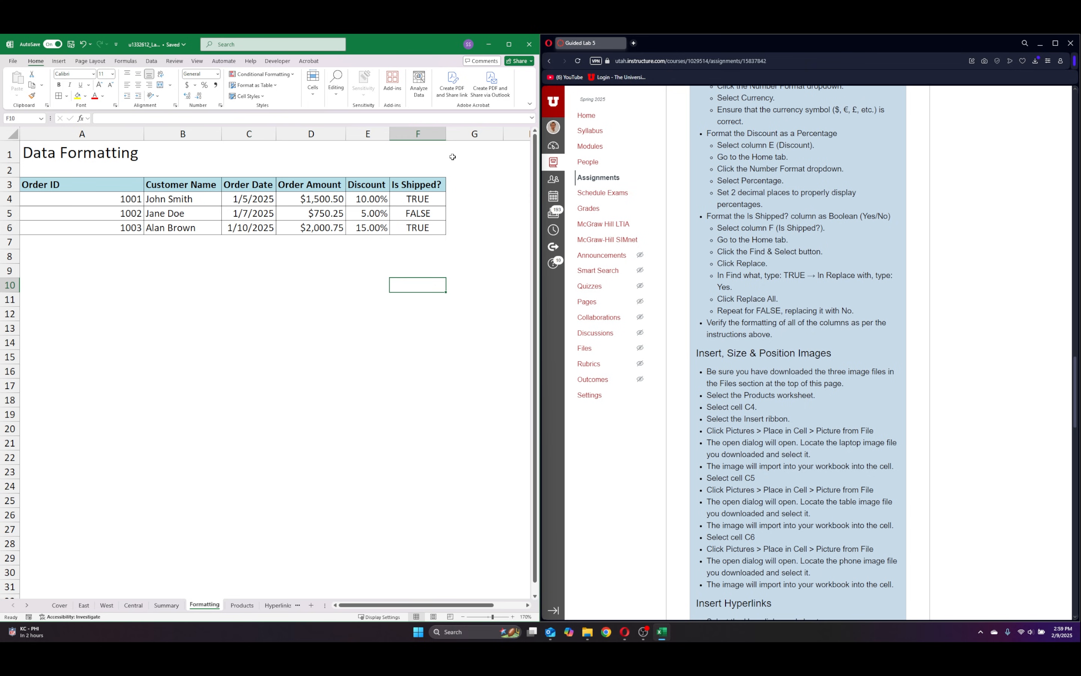
# Replace every TRUE with Yes in the Is Shipped? column F using Find and Replace.
pyautogui.click(421, 134)
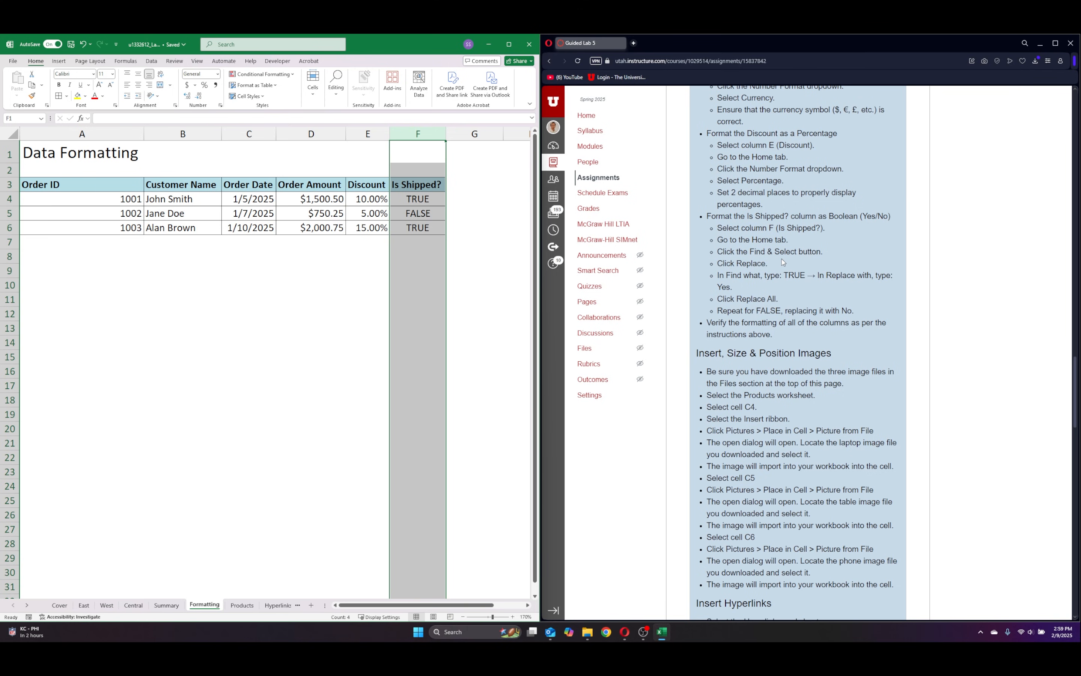
pyautogui.click(336, 83)
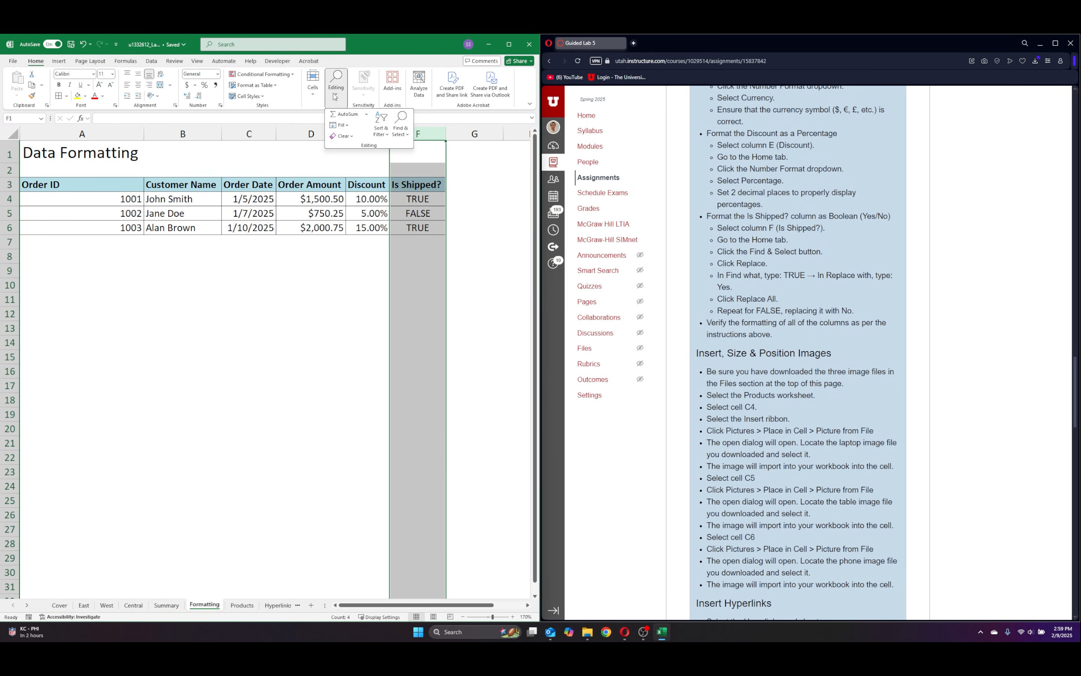
pyautogui.click(407, 134)
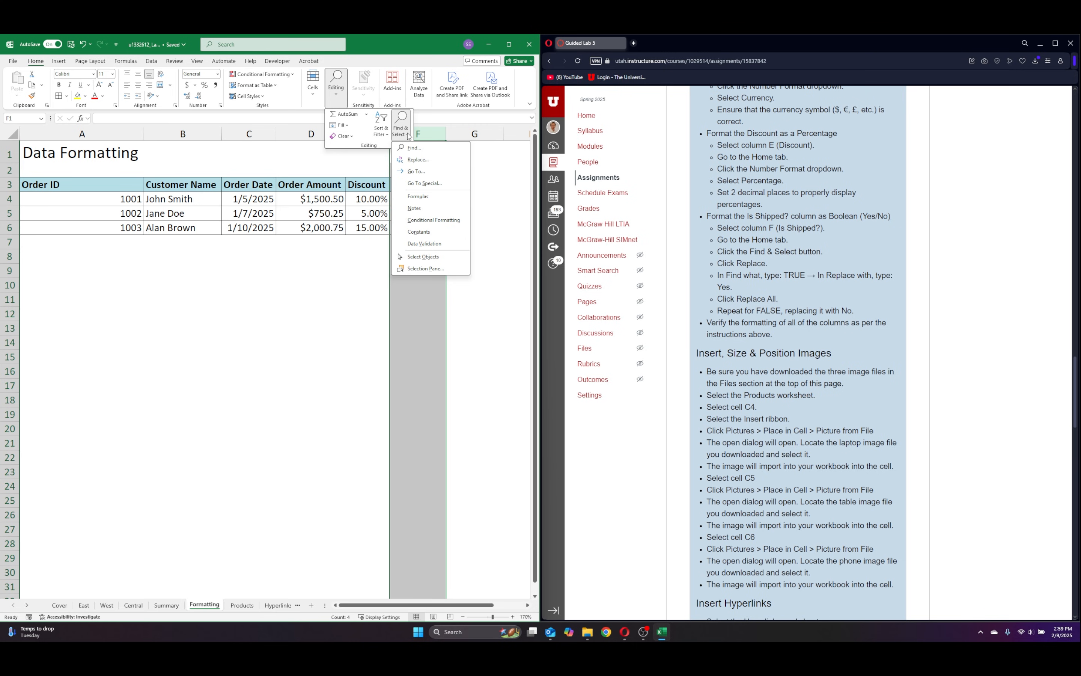
pyautogui.click(412, 159)
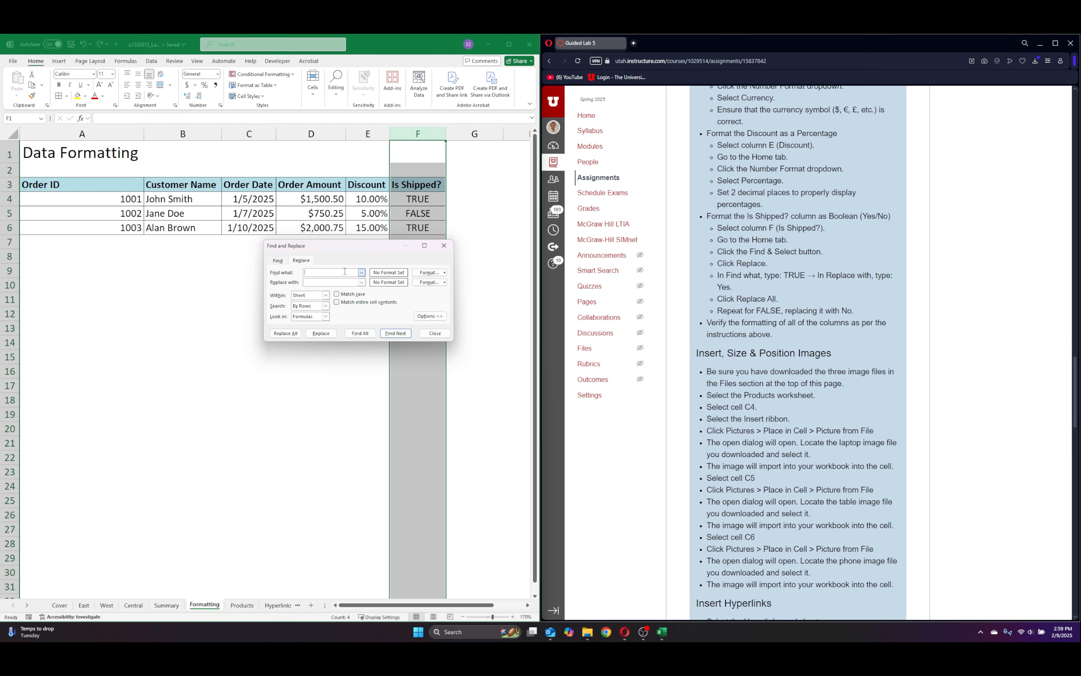
pyautogui.write('TRUE')
pyautogui.click(327, 282)
pyautogui.write('Yes')
pyautogui.click(292, 335)
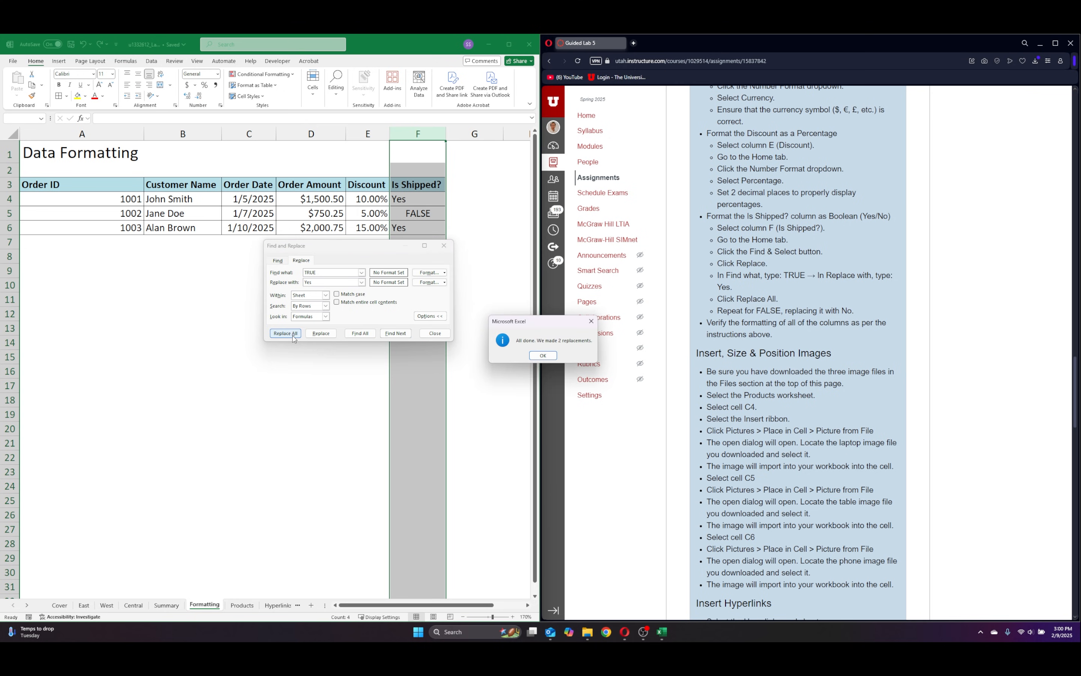
pyautogui.click(543, 356)
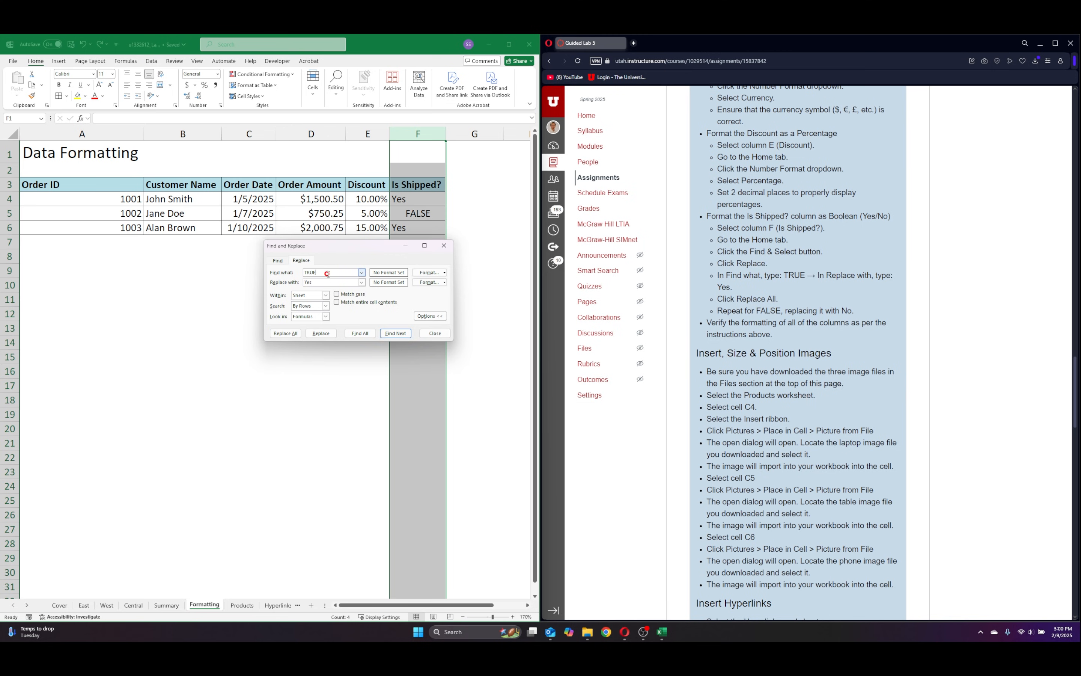
# Replace every FALSE with No in the Is Shipped? column F and close Find and Replace.
pyautogui.press('BackSpace')
pyautogui.press('BackSpace')
pyautogui.press('BackSpace')
pyautogui.press('BackSpace')
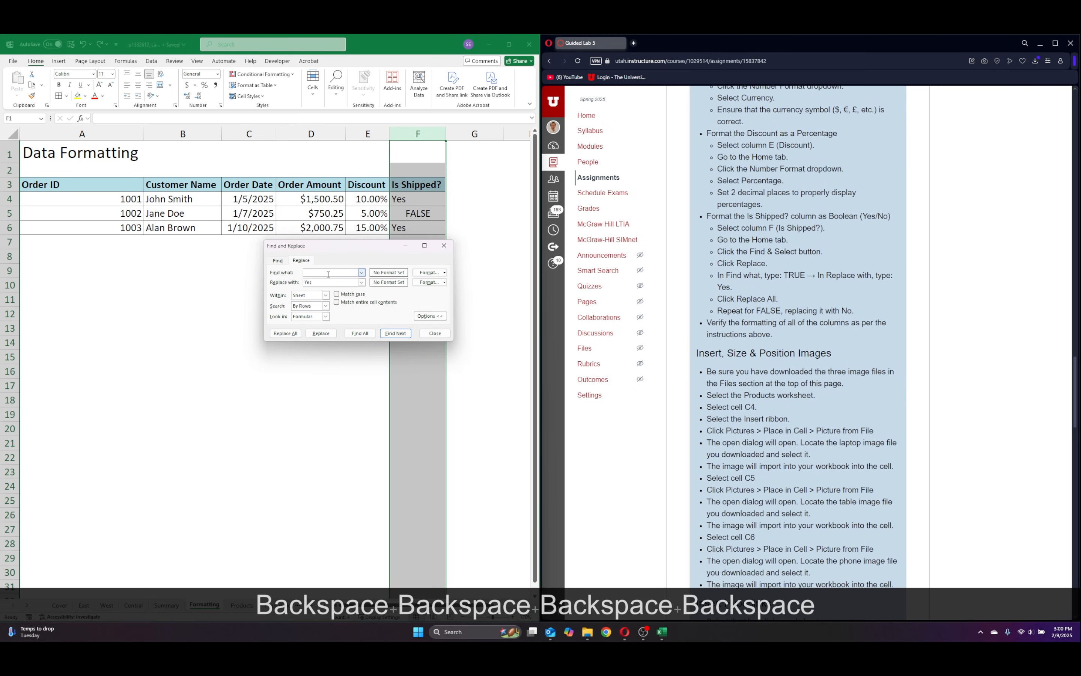
pyautogui.press('capslock')
pyautogui.write('FAL')
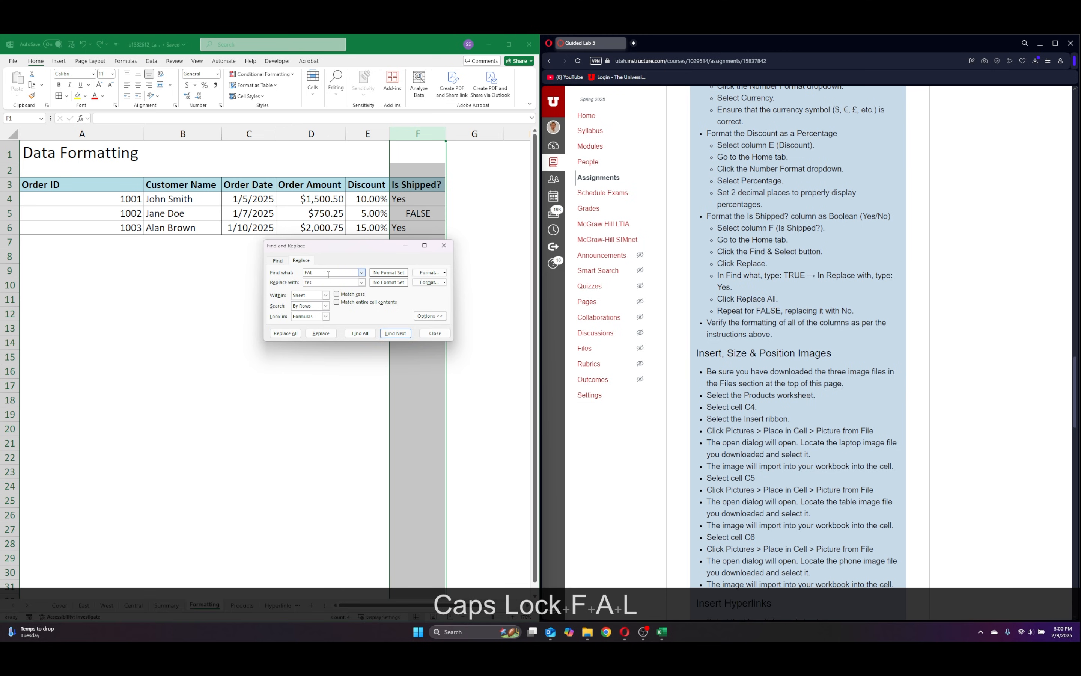
pyautogui.write('SE')
pyautogui.moveTo(315, 284); pyautogui.dragTo(301, 283)
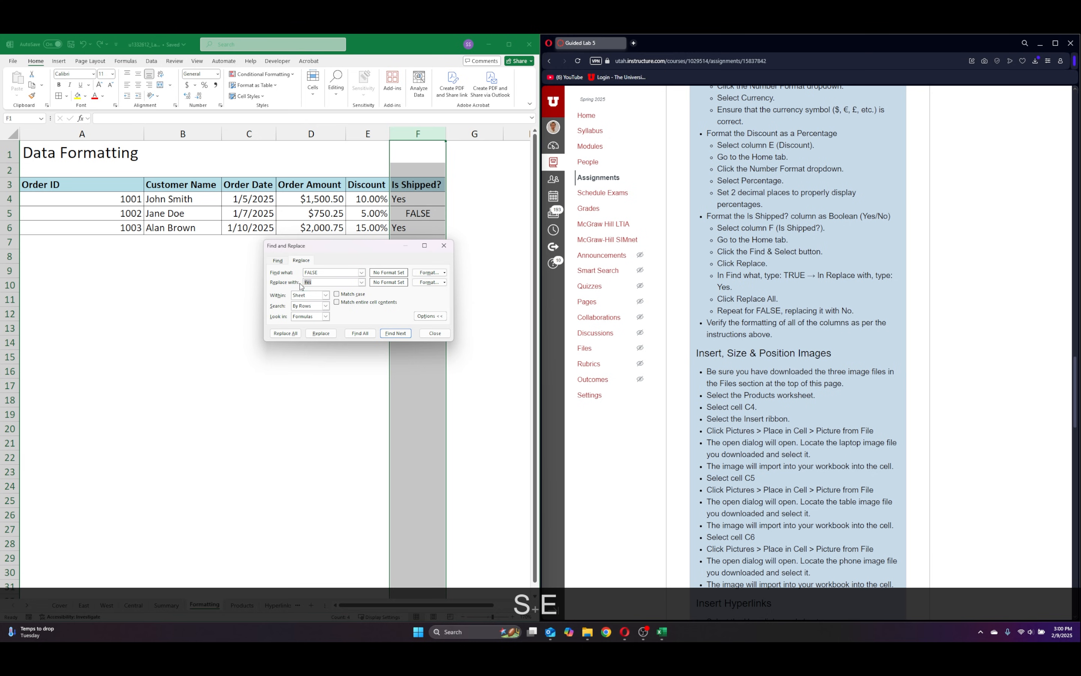
pyautogui.write('nO')
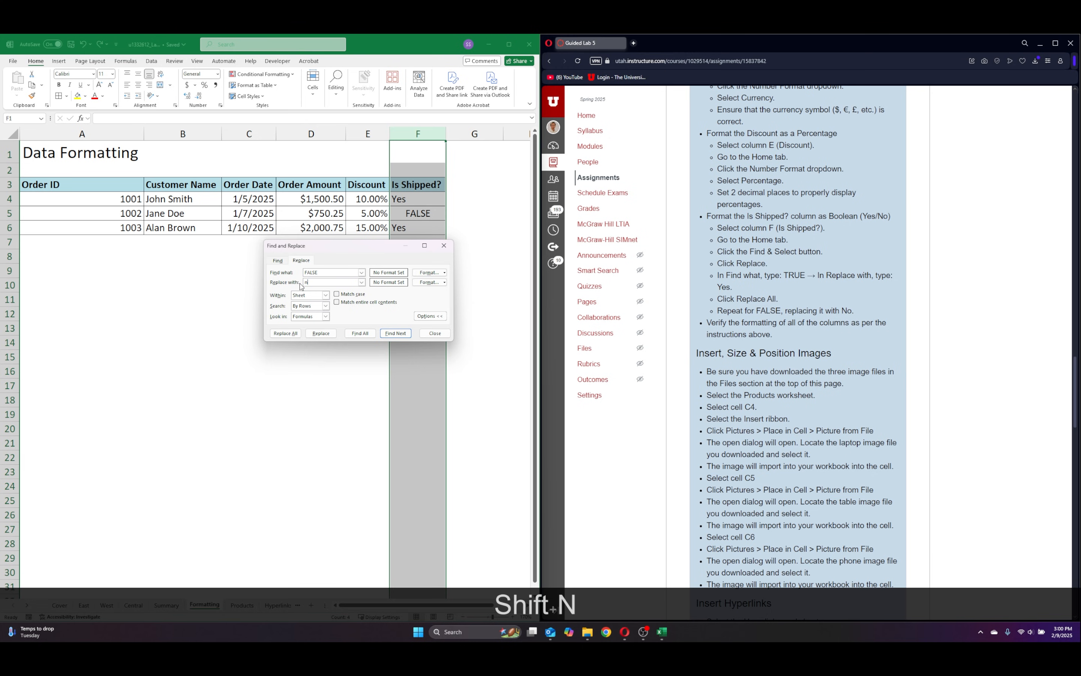
pyautogui.press('BackSpace')
pyautogui.press('BackSpace')
pyautogui.press('capslock')
pyautogui.write('No')
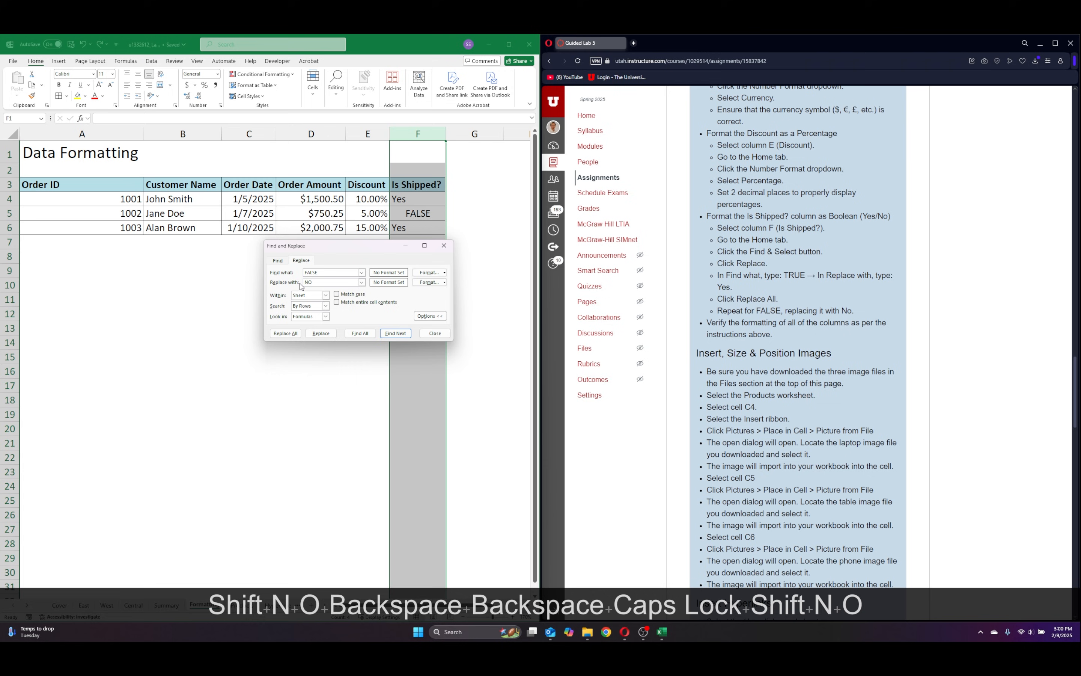
pyautogui.write('=')
pyautogui.press('BackSpace')
pyautogui.press('BackSpace')
pyautogui.write('o')
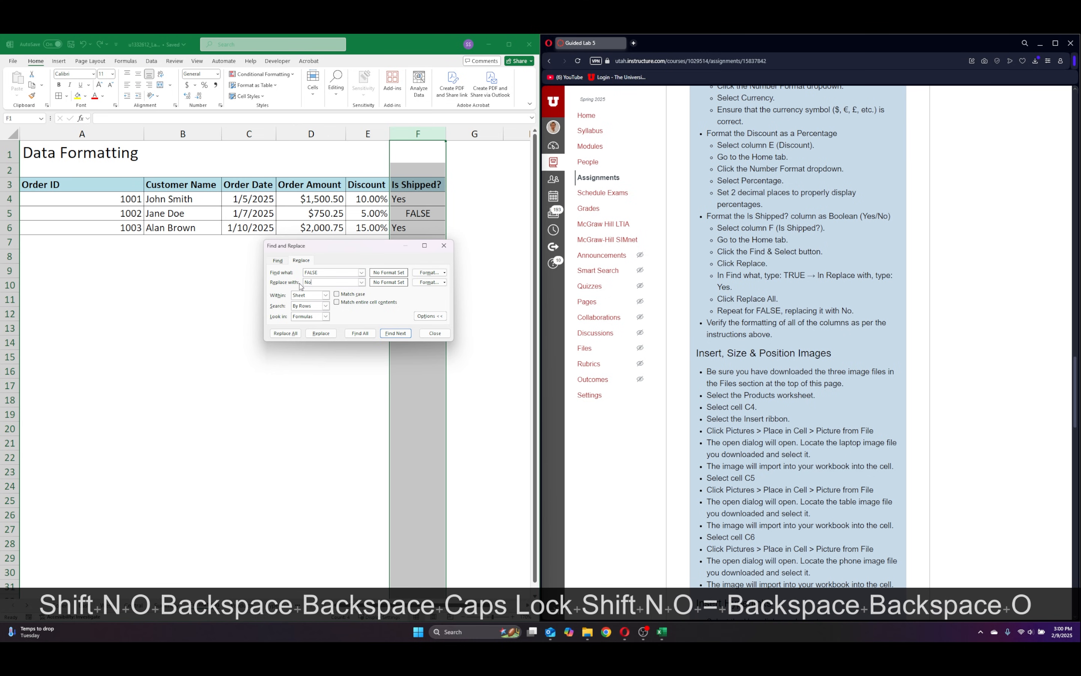
pyautogui.click(280, 333)
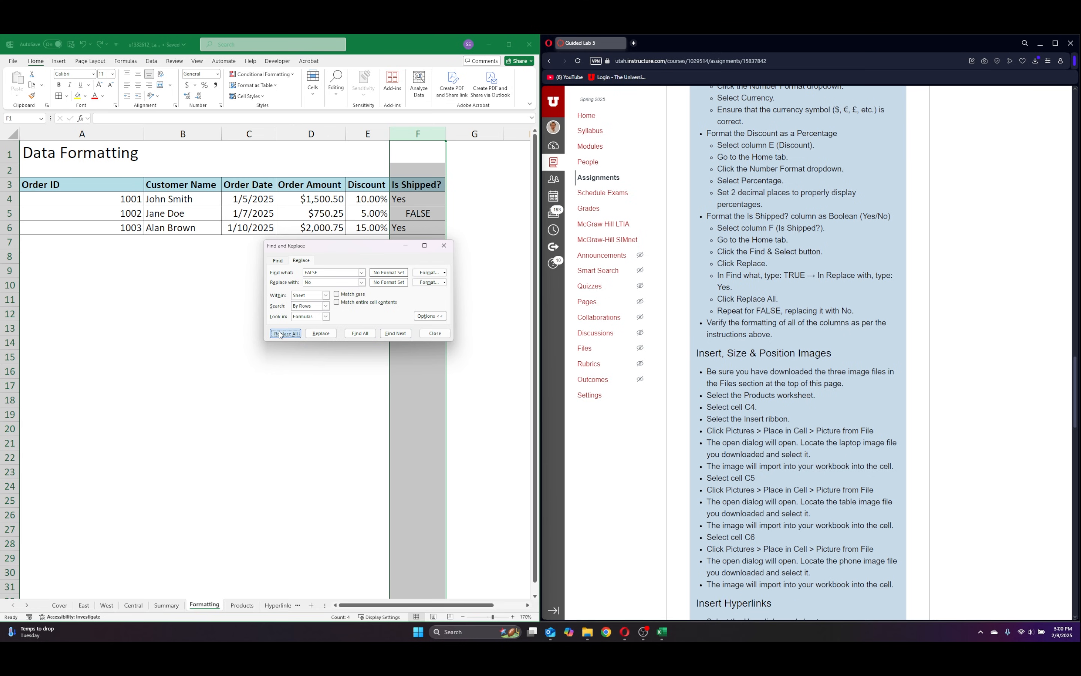
pyautogui.click(539, 358)
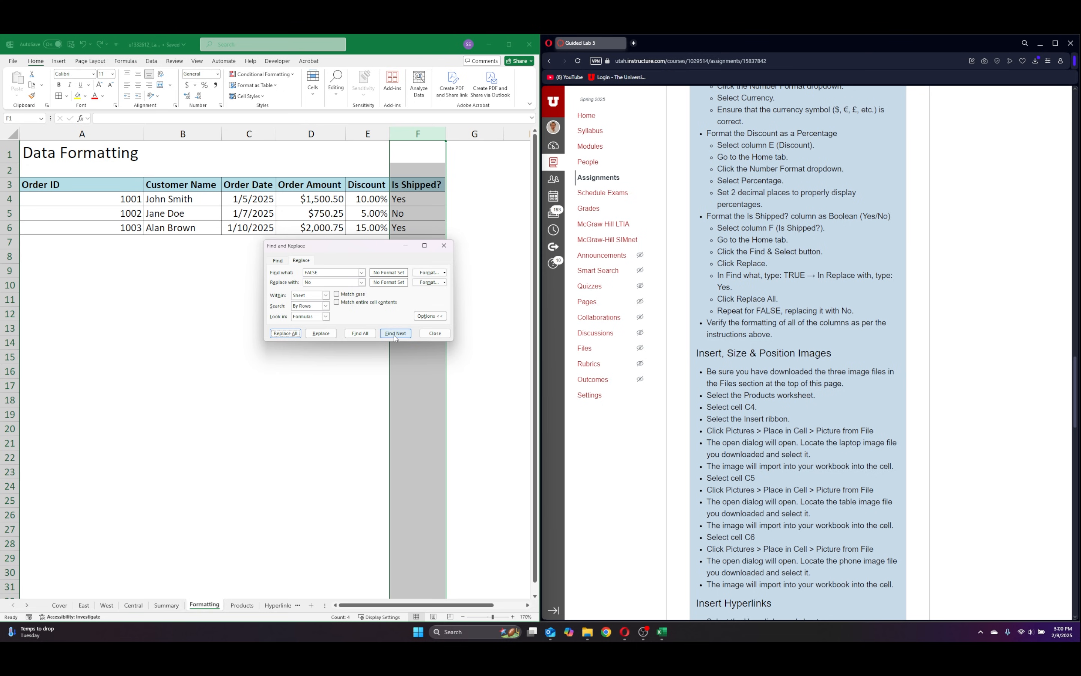
pyautogui.click(435, 333)
pyautogui.click(487, 232)
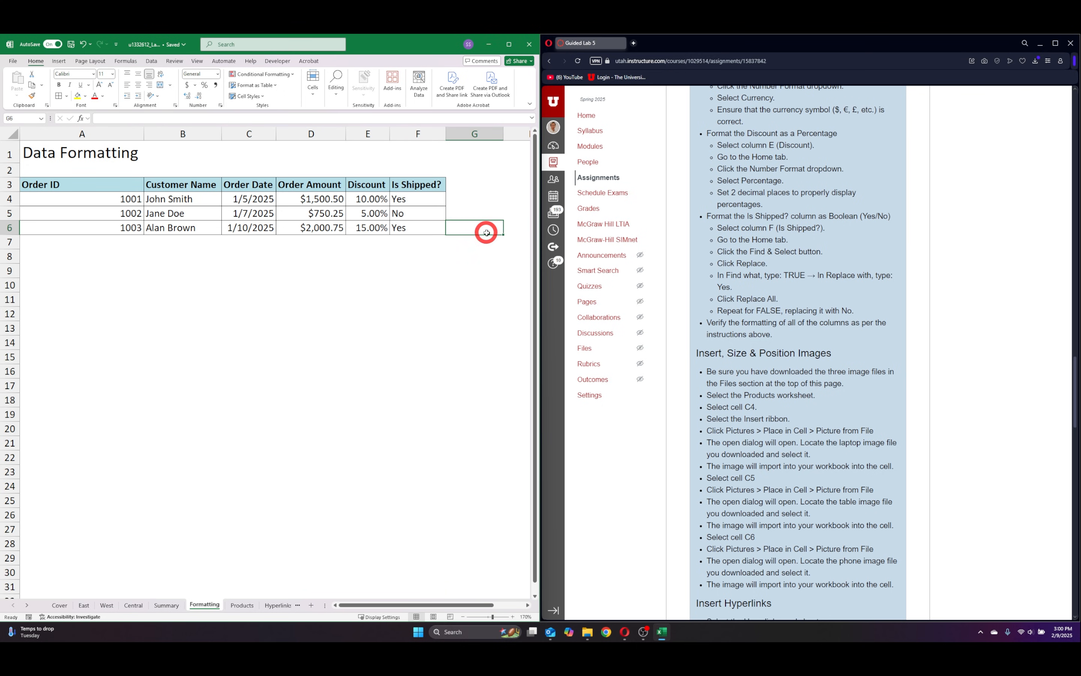
# Go to the Products sheet and auto-fit the widths of columns A through C.
pyautogui.scroll(-5, 733, 138)
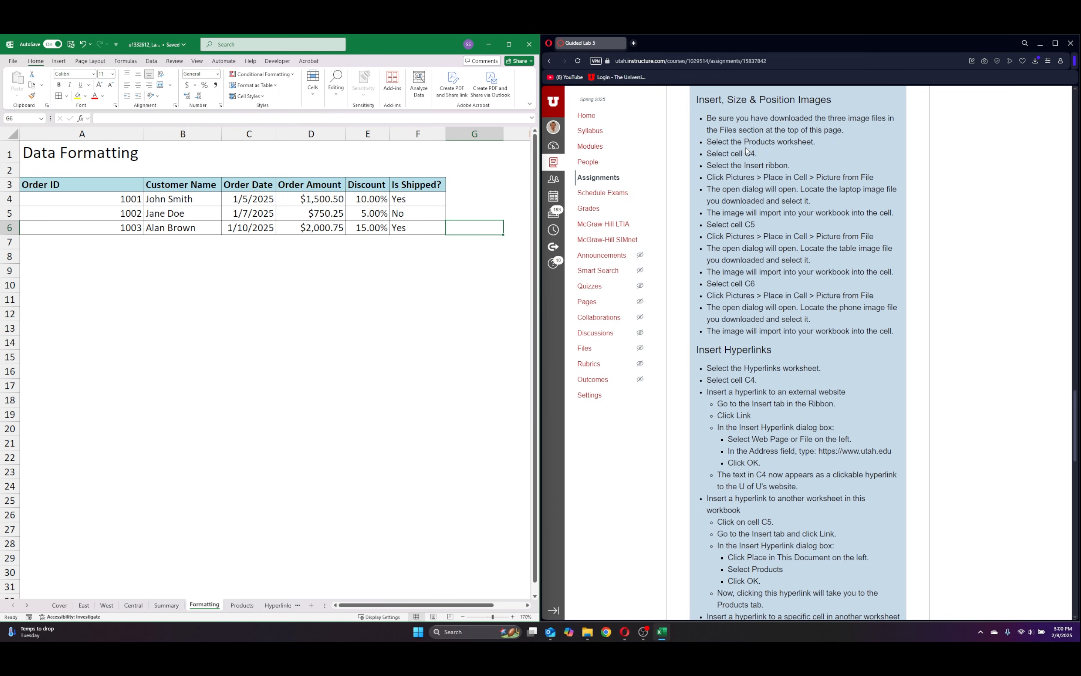
pyautogui.click(242, 605)
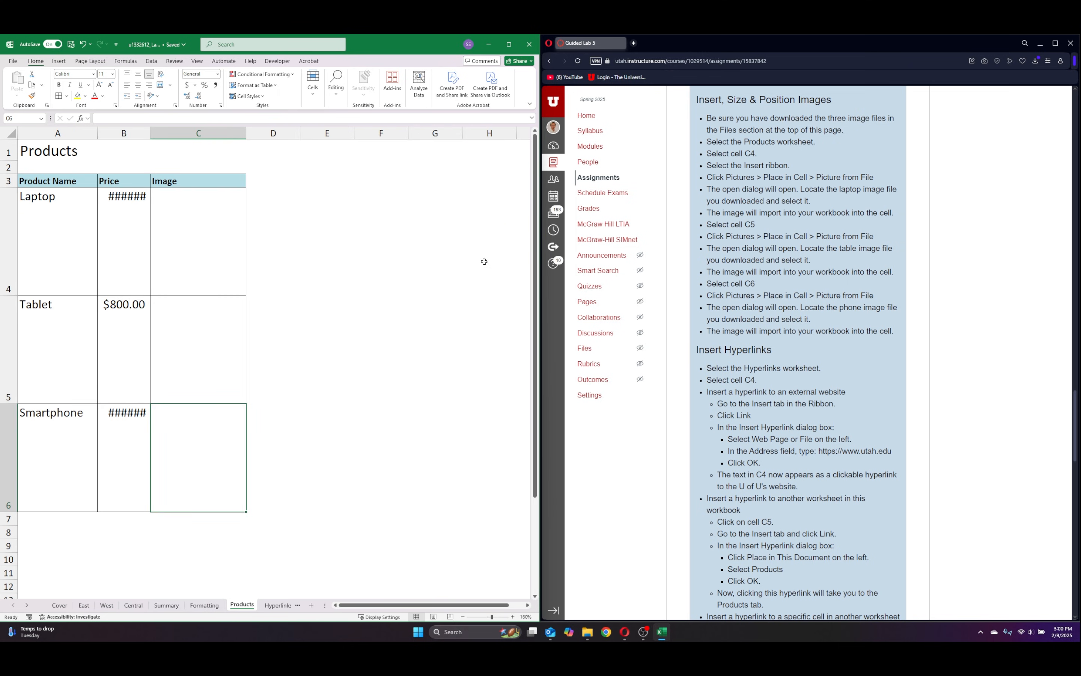
pyautogui.moveTo(35, 136); pyautogui.dragTo(174, 123)
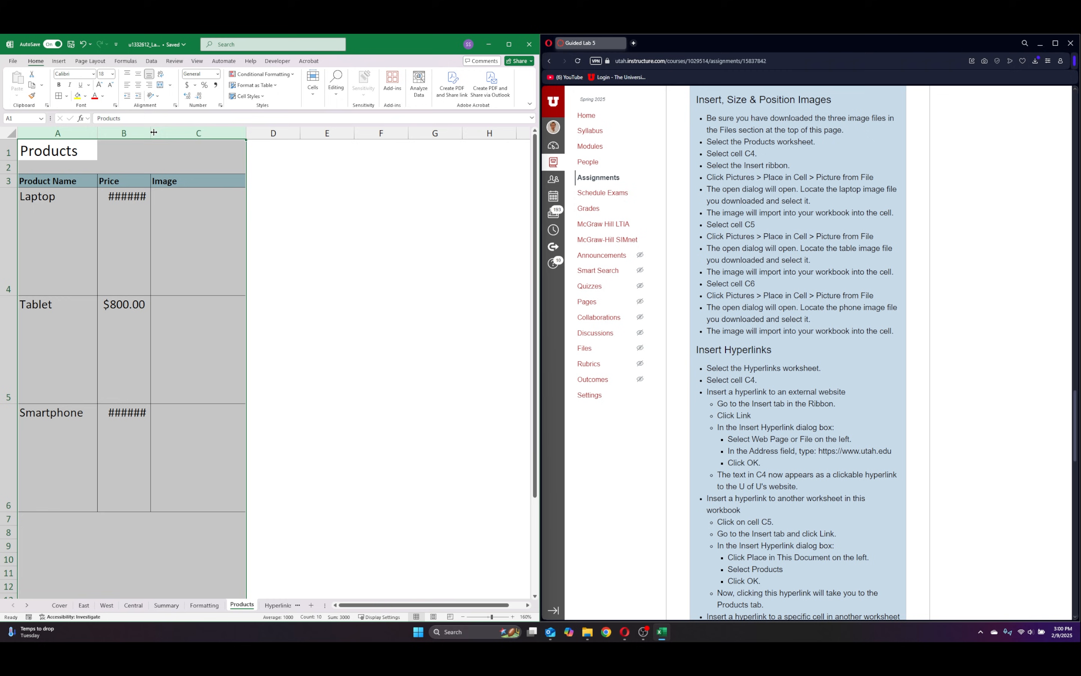
pyautogui.doubleClick(151, 137)
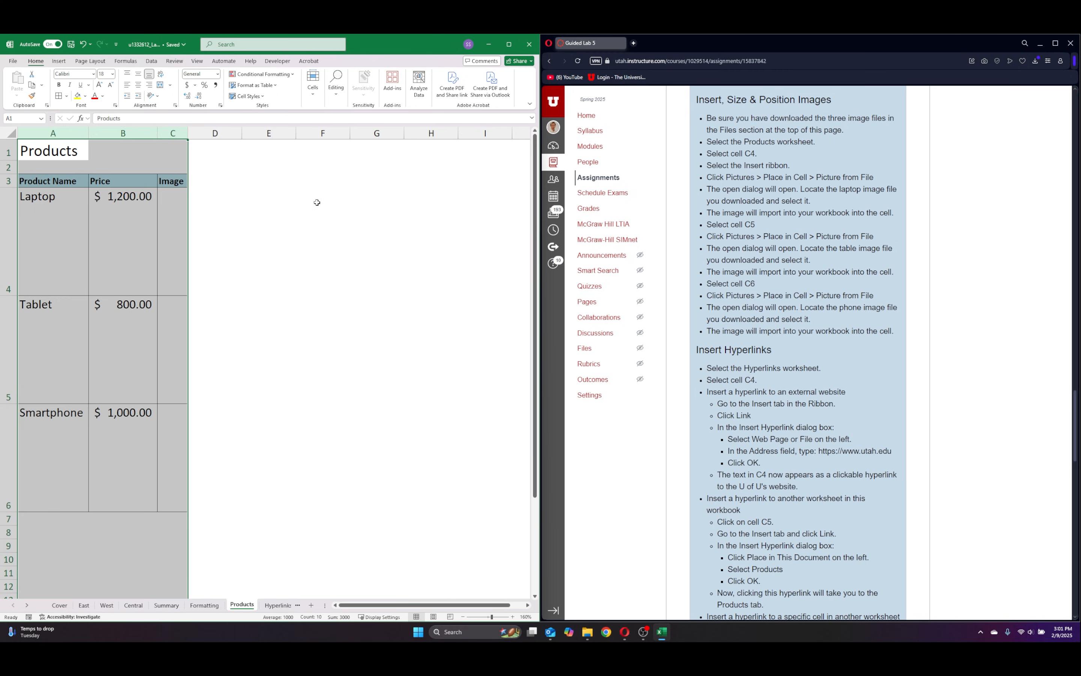
pyautogui.click(315, 204)
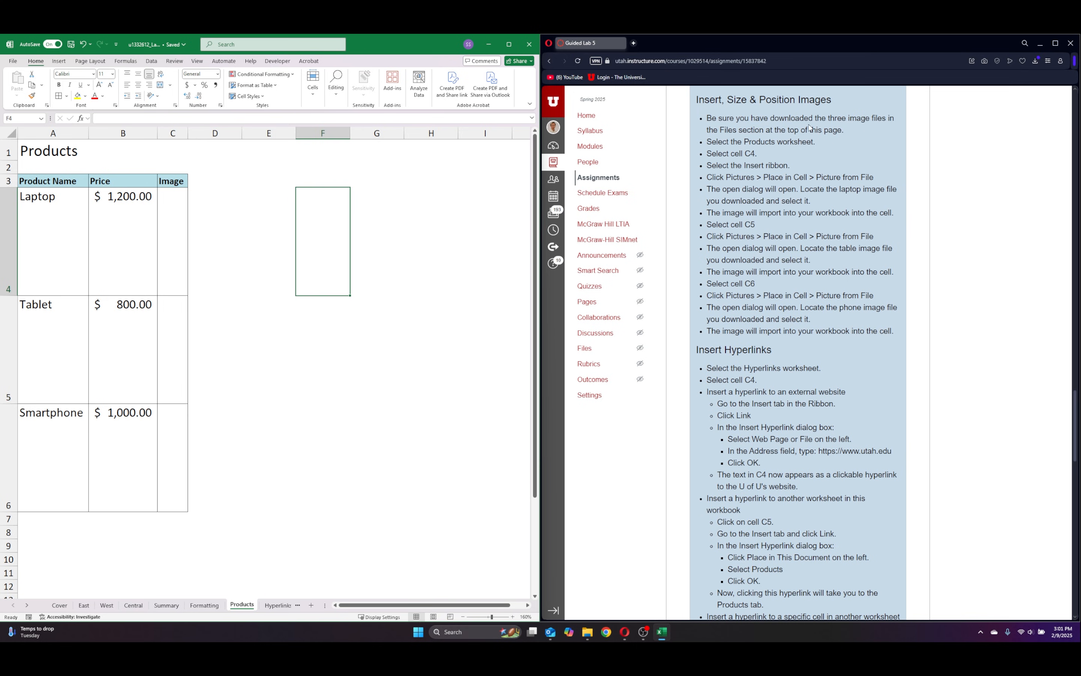
# Insert the LaptopImage picture from the Downloads folder into cell C4 of the Products sheet, placed in the cell.
pyautogui.click(162, 235)
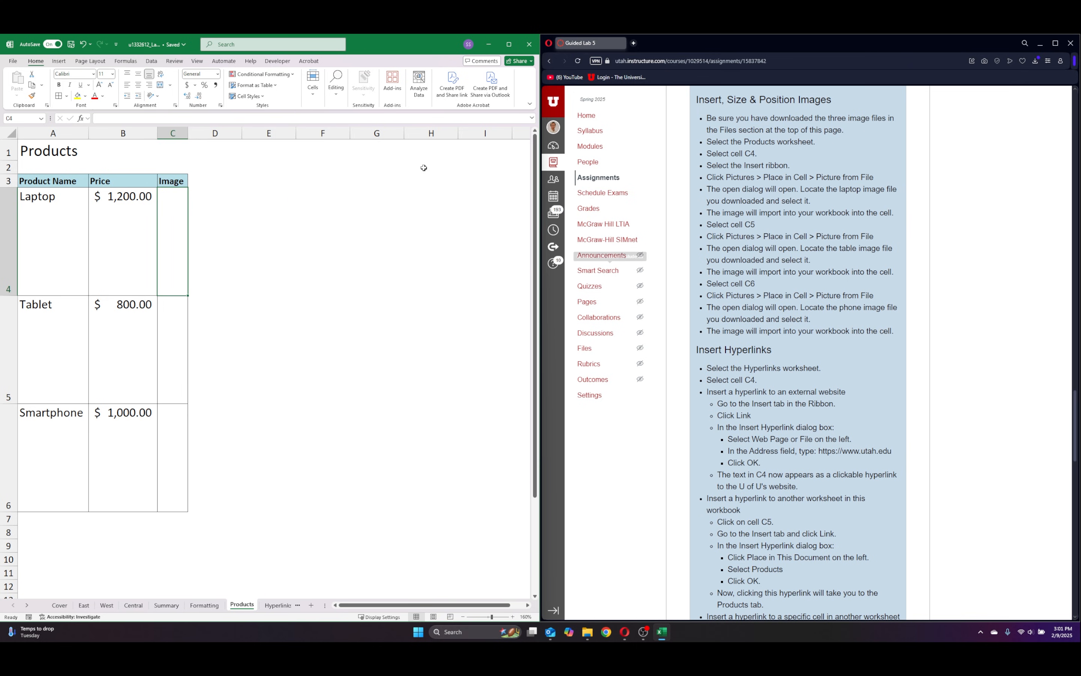
pyautogui.click(59, 61)
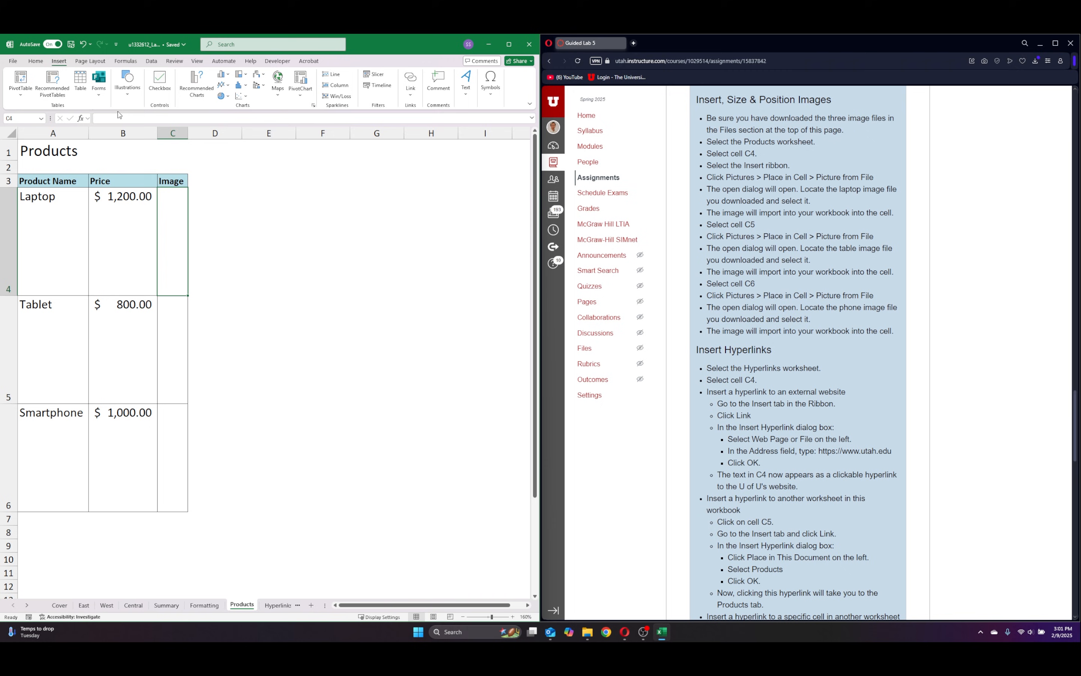
pyautogui.click(128, 99)
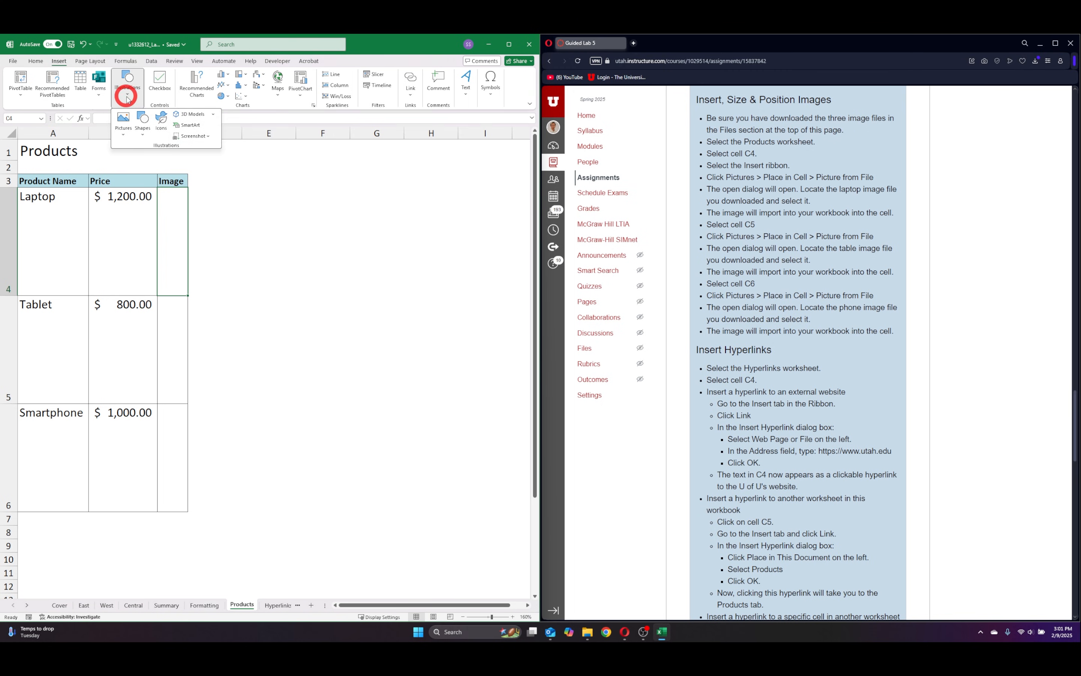
pyautogui.click(123, 131)
pyautogui.moveTo(150, 153)
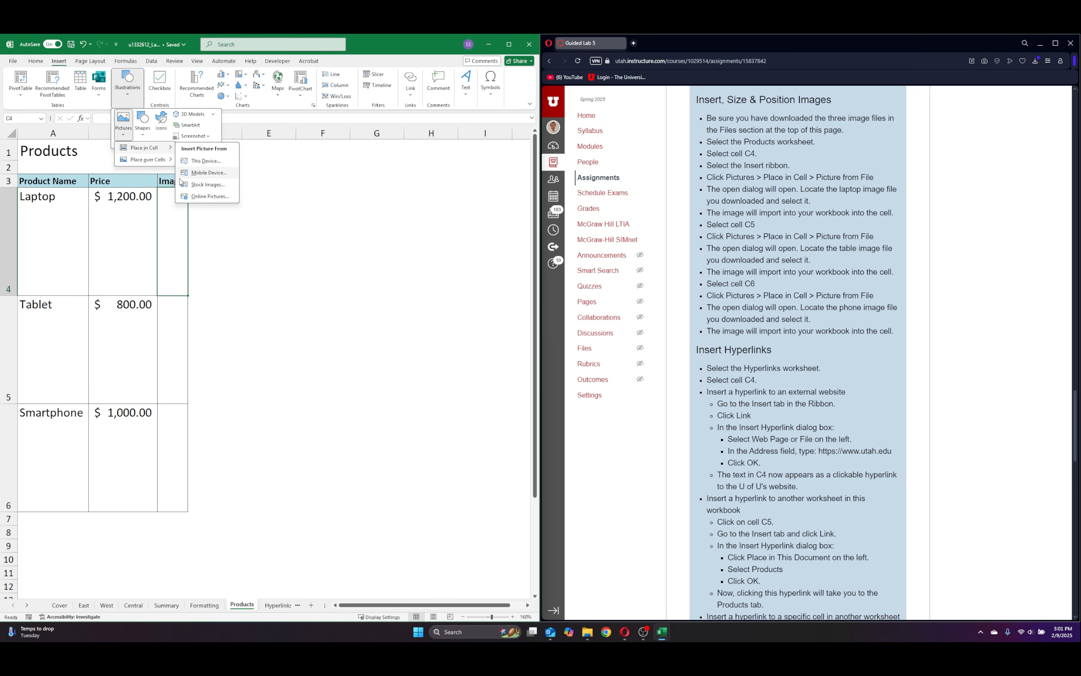
pyautogui.click(214, 162)
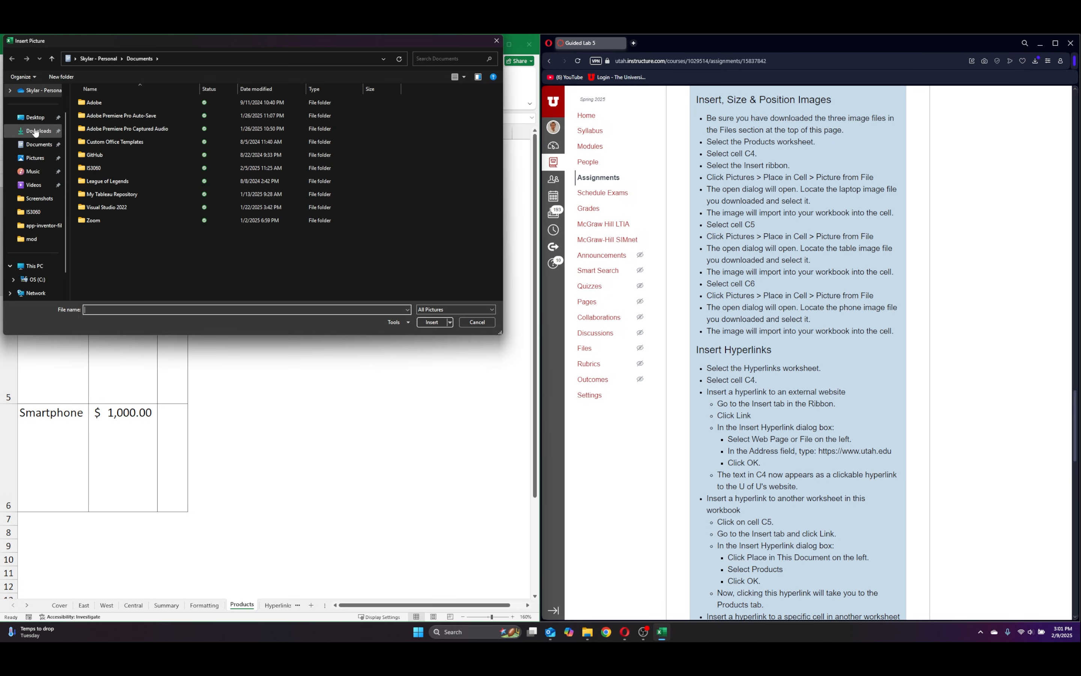
pyautogui.click(36, 131)
pyautogui.click(104, 138)
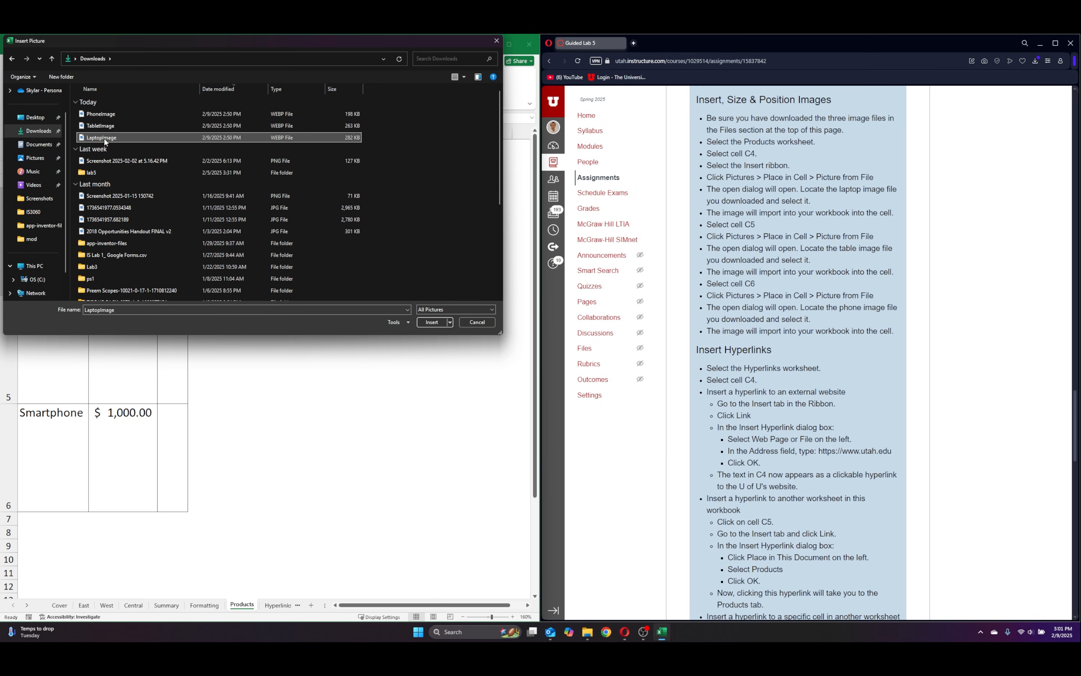
pyautogui.click(432, 322)
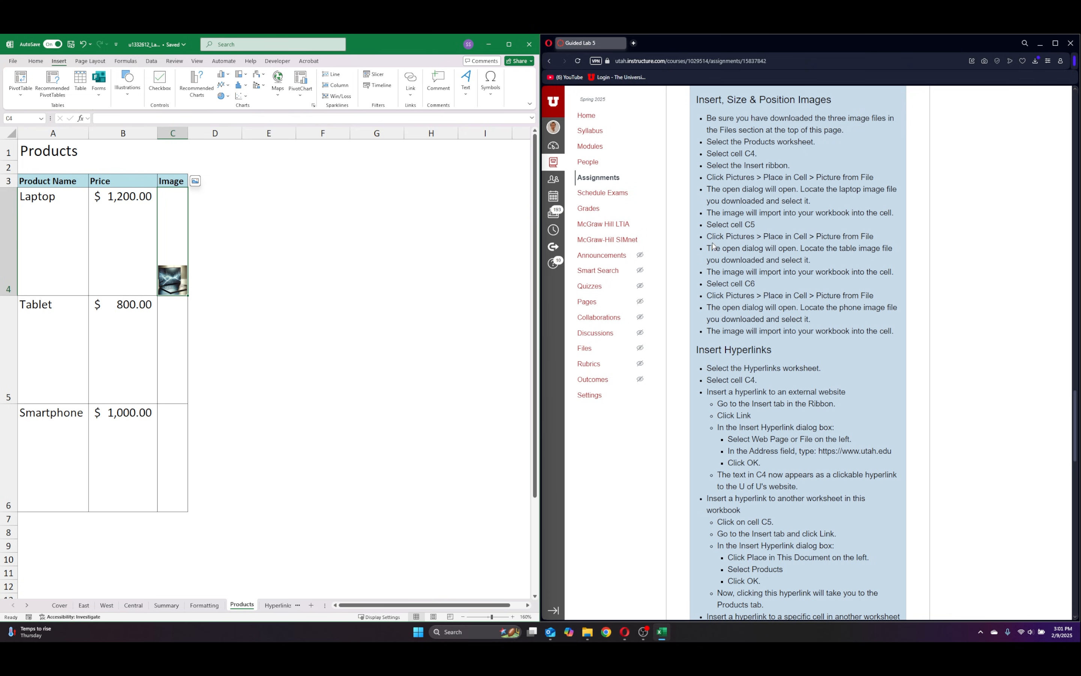
# Insert the TabletImage picture from the Downloads folder into cell C5 of the Products sheet, placed in the cell.
pyautogui.click(170, 334)
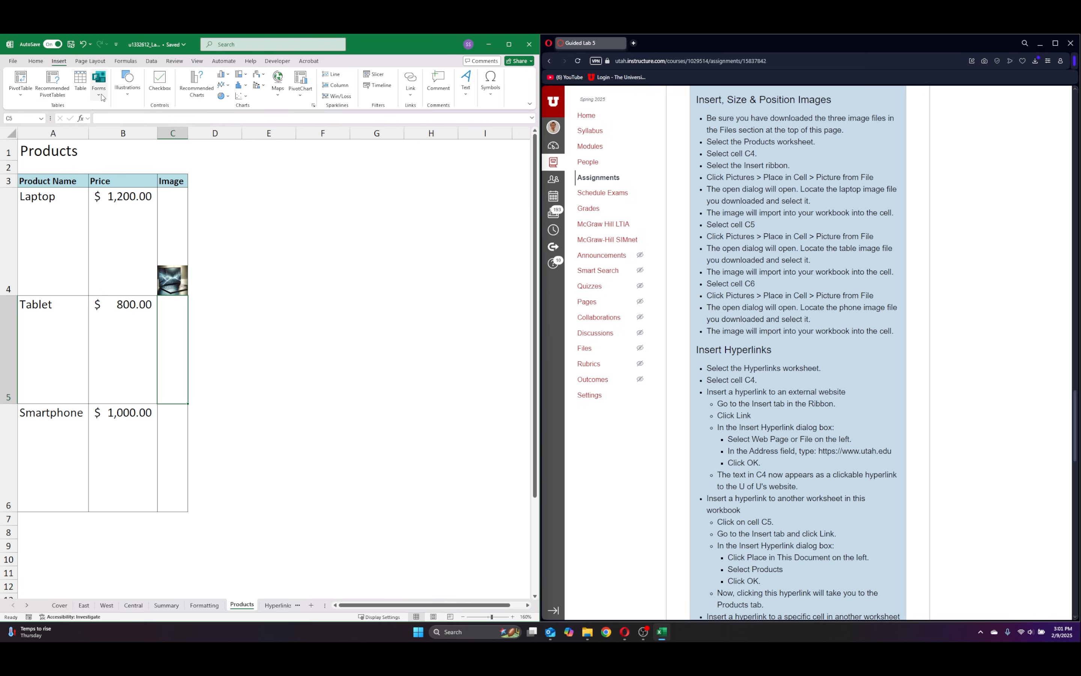
pyautogui.click(127, 82)
pyautogui.click(123, 123)
pyautogui.click(159, 148)
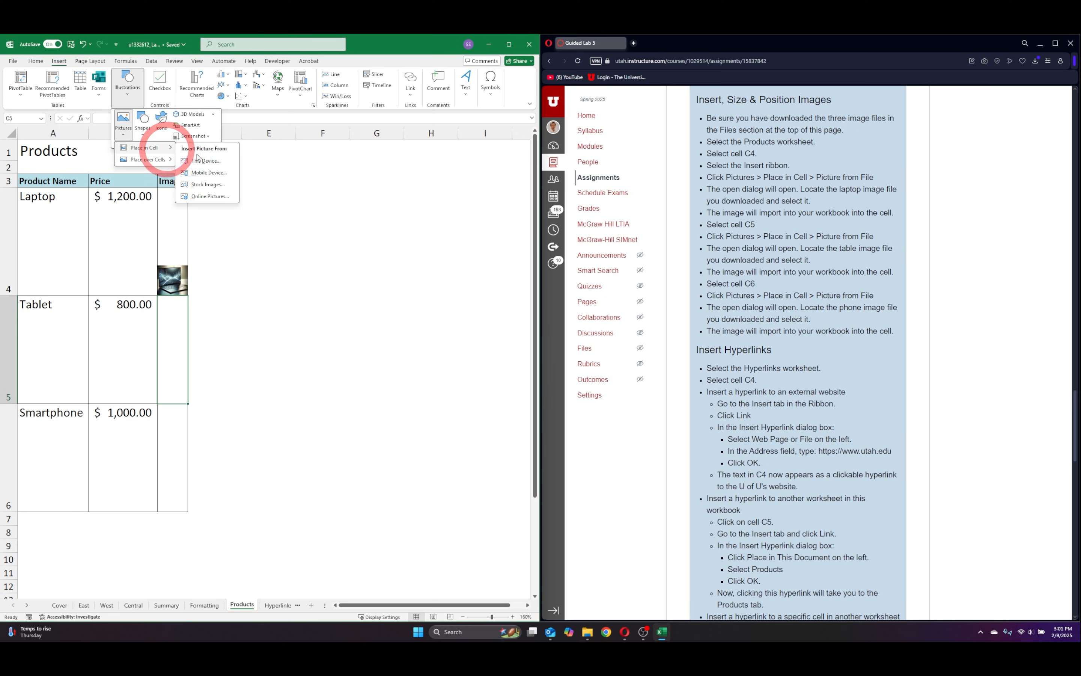
pyautogui.click(199, 150)
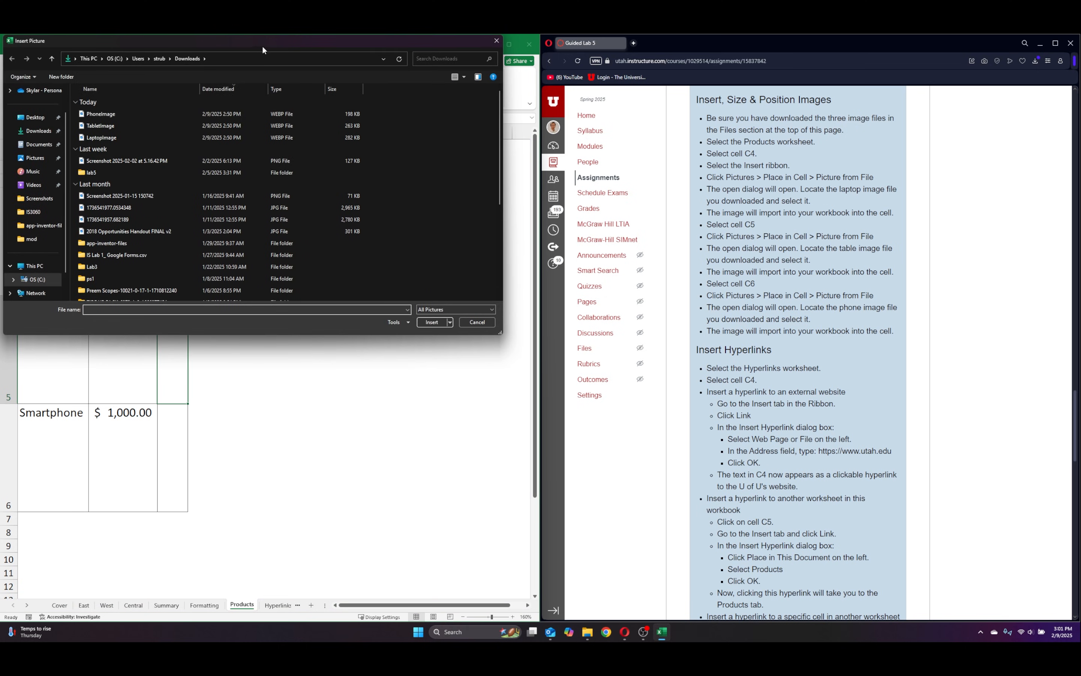
pyautogui.moveTo(262, 45)
pyautogui.mouseDown()
pyautogui.moveTo(403, 106)
pyautogui.moveTo(269, 54)
pyautogui.mouseUp()
pyautogui.click(131, 139)
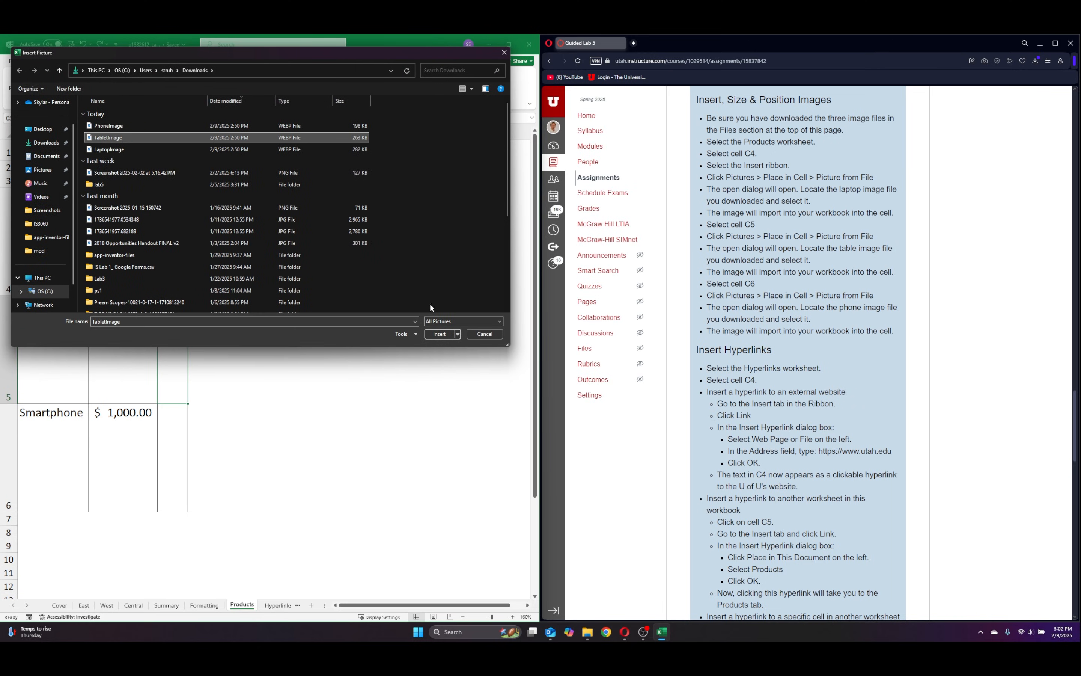
pyautogui.click(439, 335)
# Insert the PhoneImage picture from the Downloads folder into cell C6 of the Products sheet, placed in the cell.
pyautogui.click(177, 486)
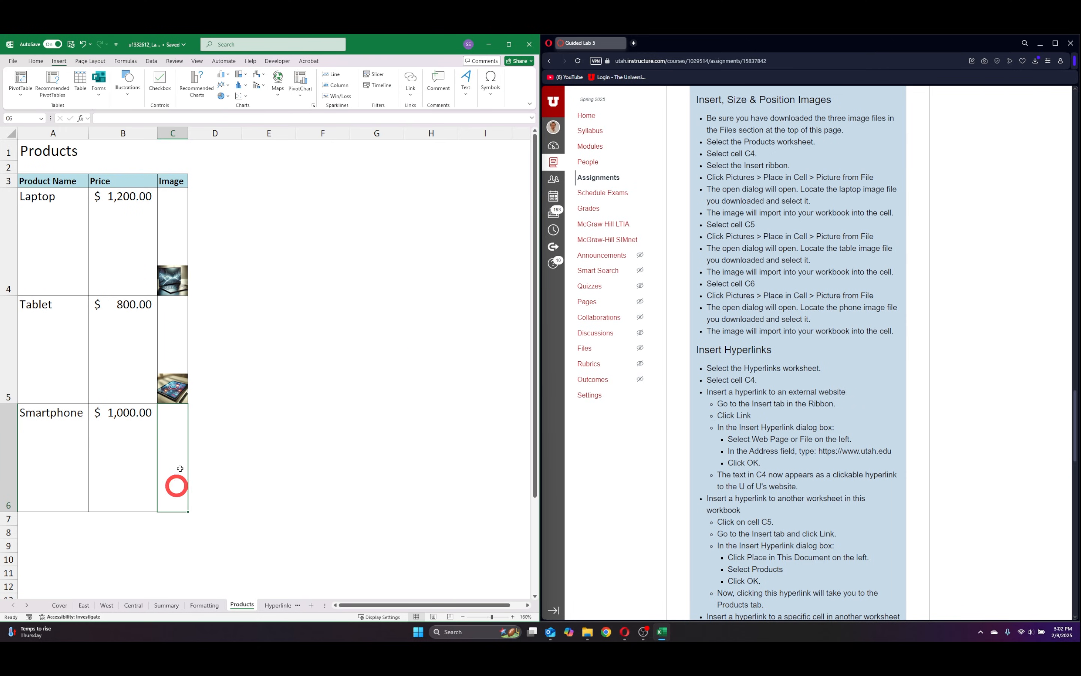
pyautogui.click(136, 96)
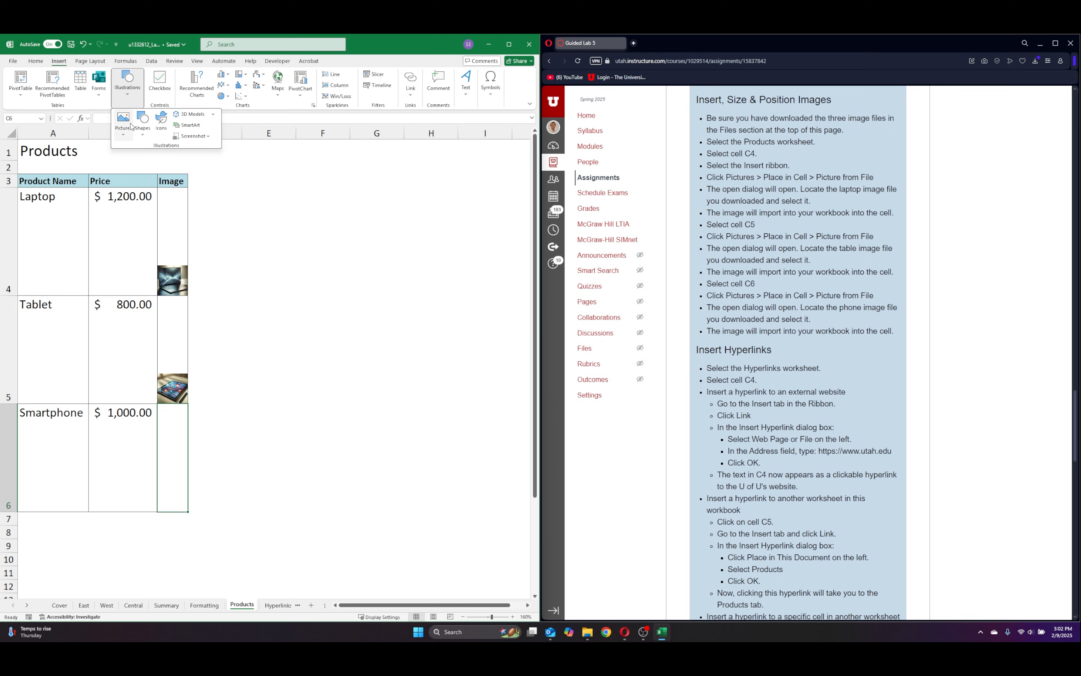
pyautogui.click(123, 120)
pyautogui.moveTo(157, 151)
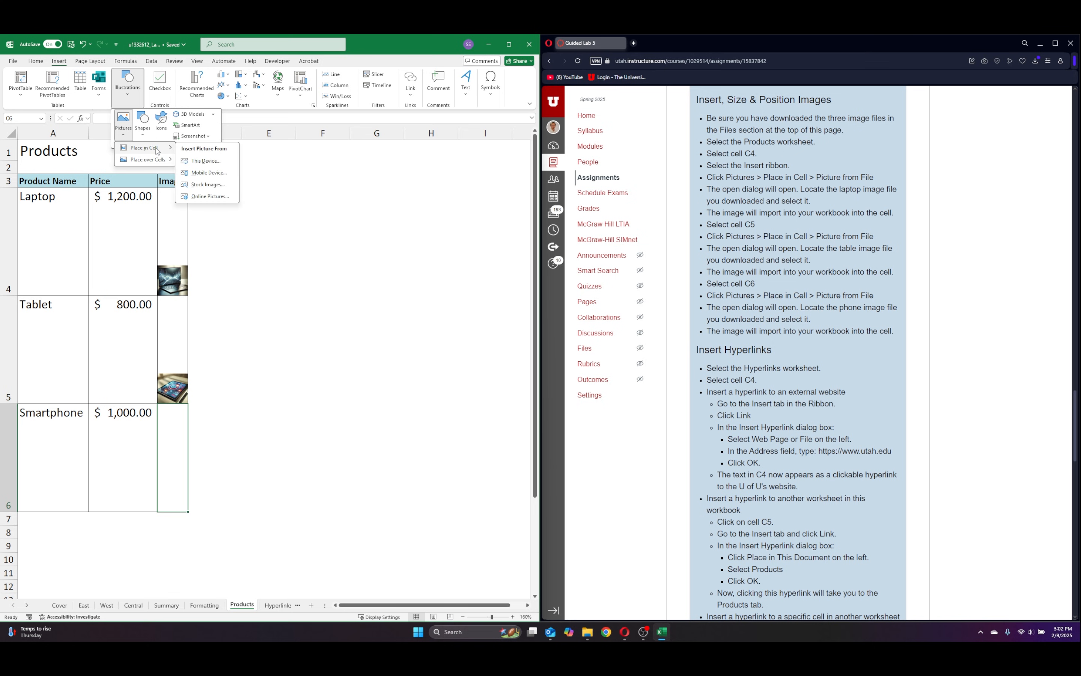
pyautogui.click(205, 160)
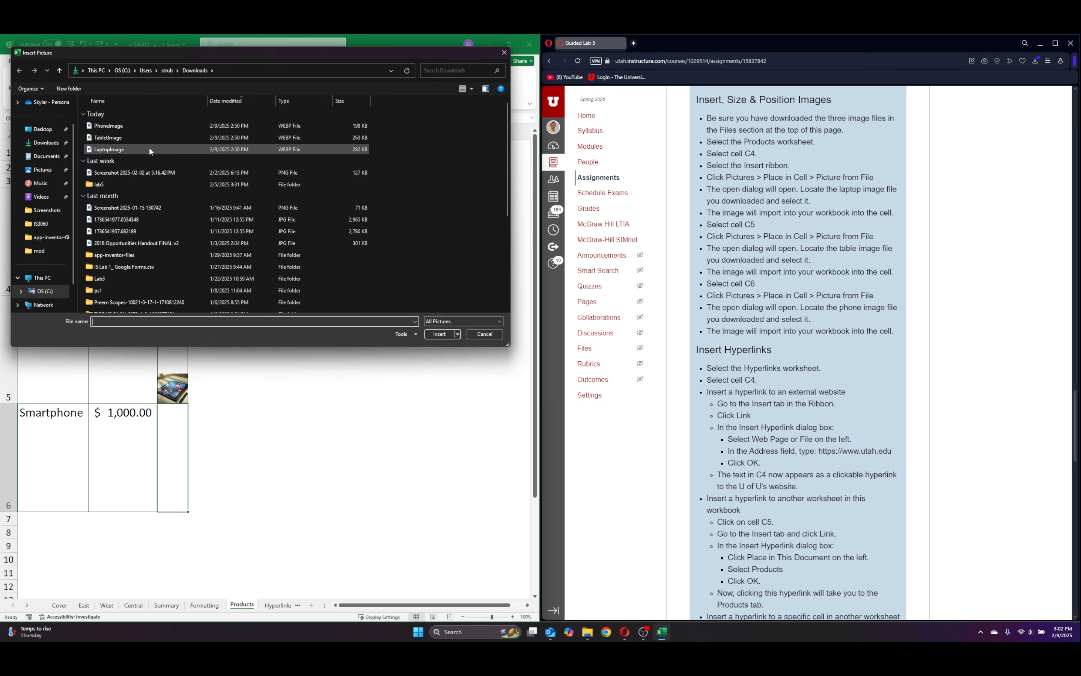
pyautogui.click(135, 127)
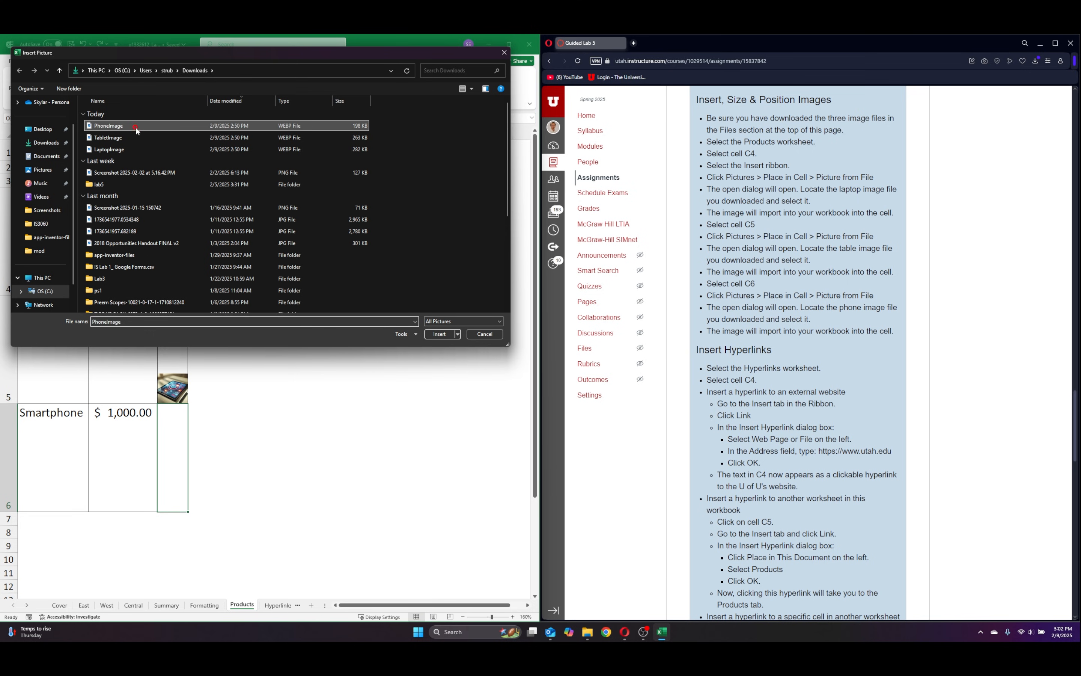
pyautogui.click(439, 334)
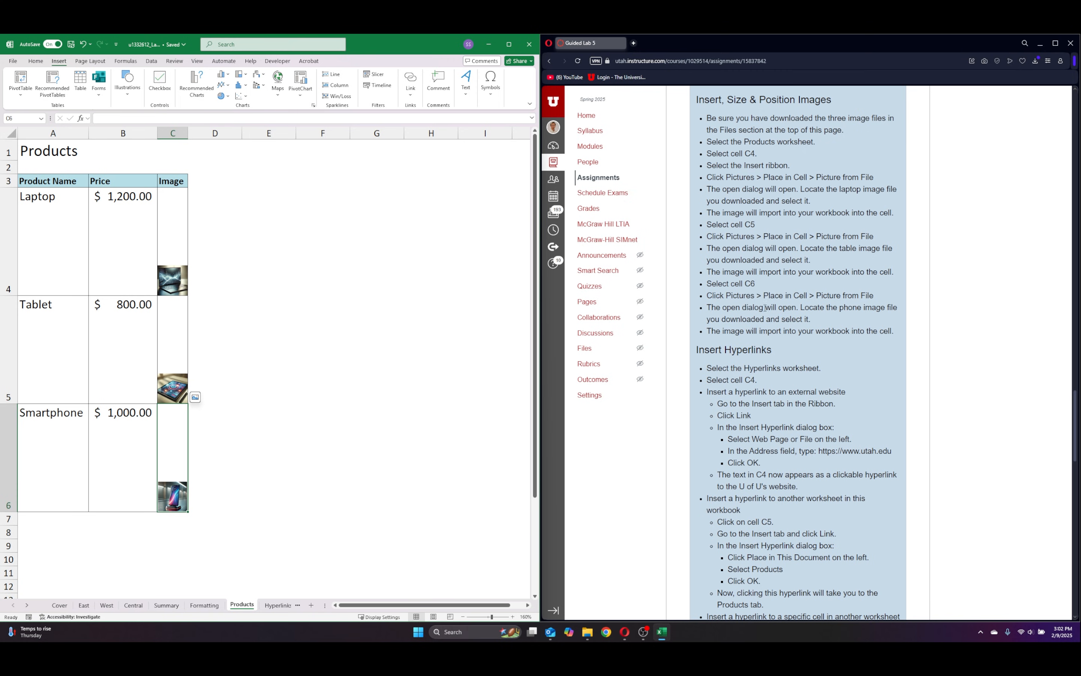
# Widen column C of the Products sheet until the three product images fill the full height of their cells.
pyautogui.click(261, 219)
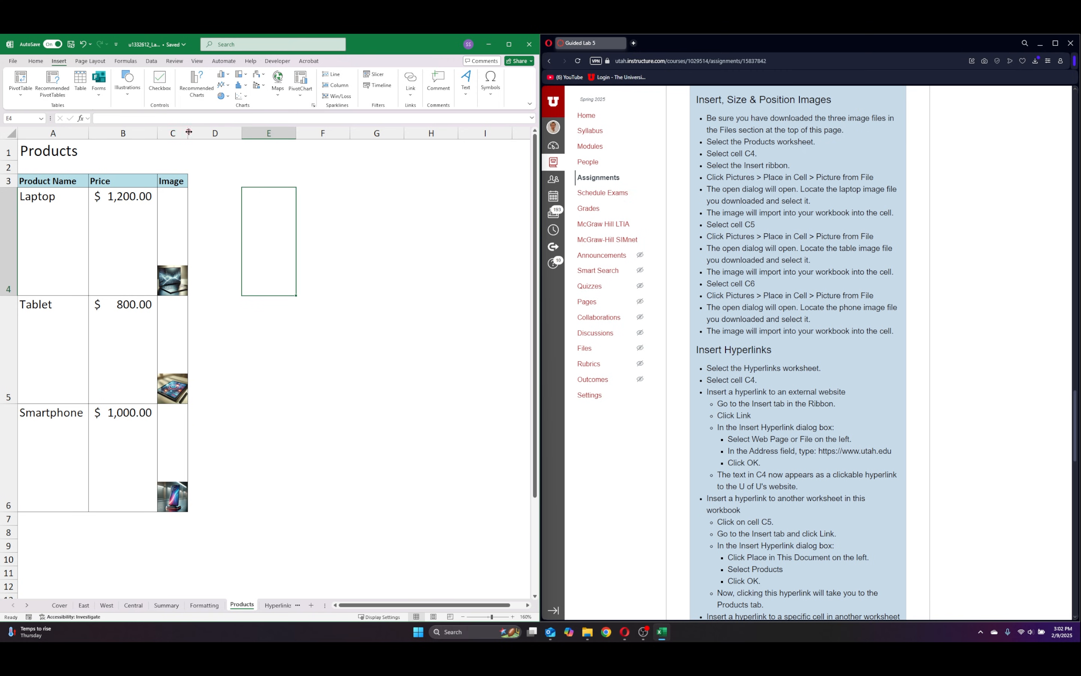
pyautogui.moveTo(188, 133); pyautogui.dragTo(266, 136)
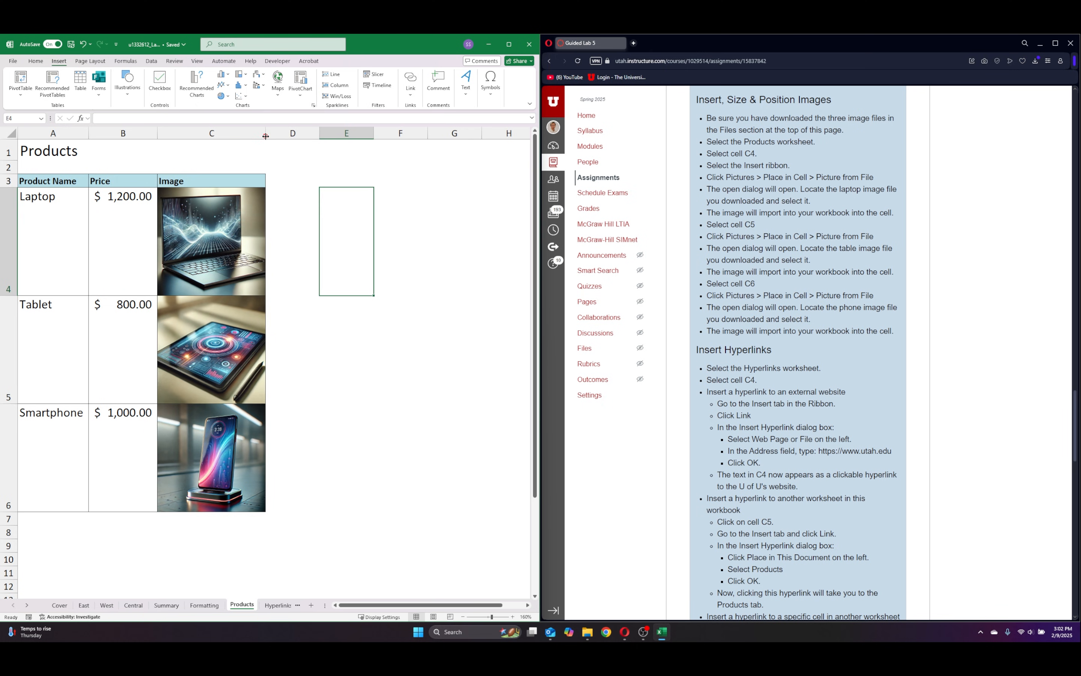
pyautogui.press('Down')
pyautogui.press('Down')
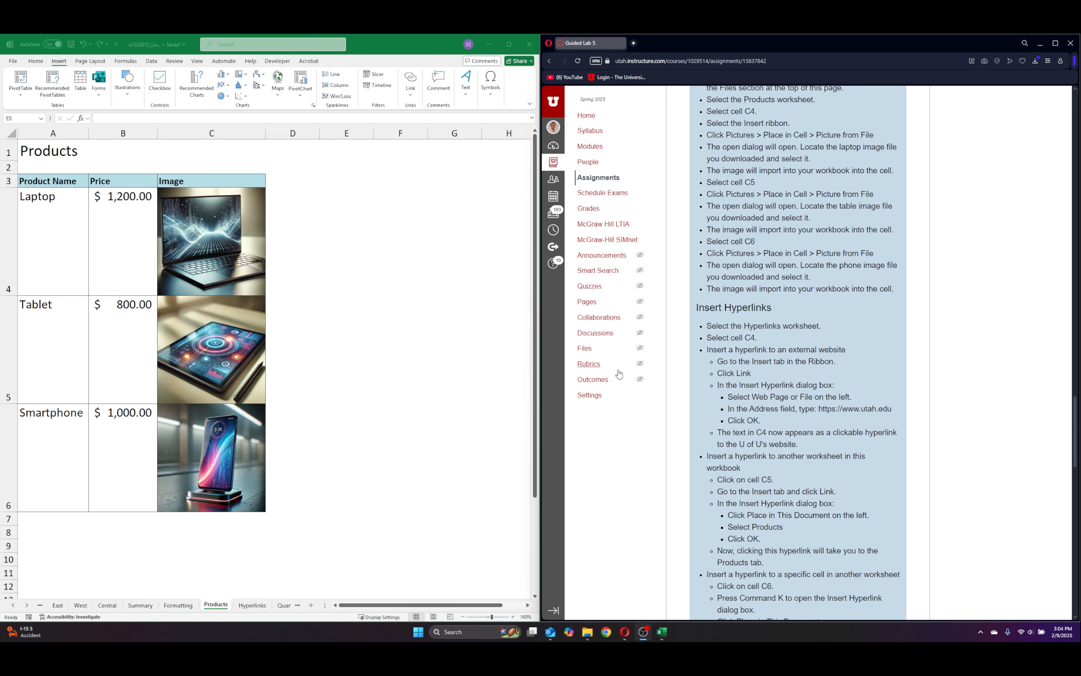
pyautogui.scroll(-5, 792, 290)
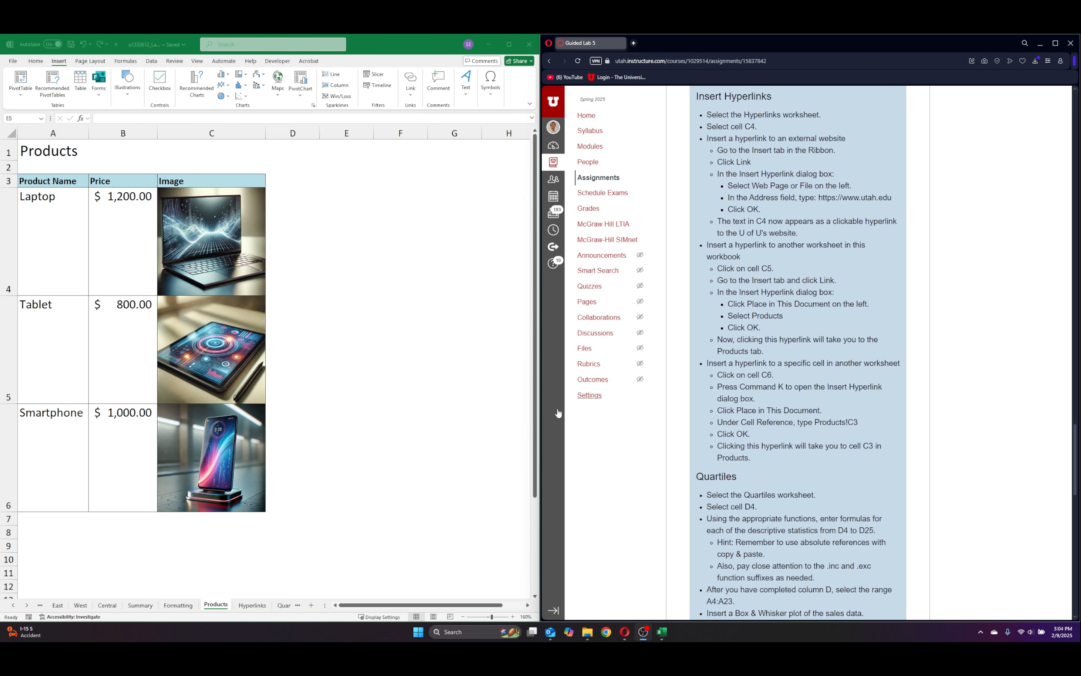
pyautogui.click(252, 604)
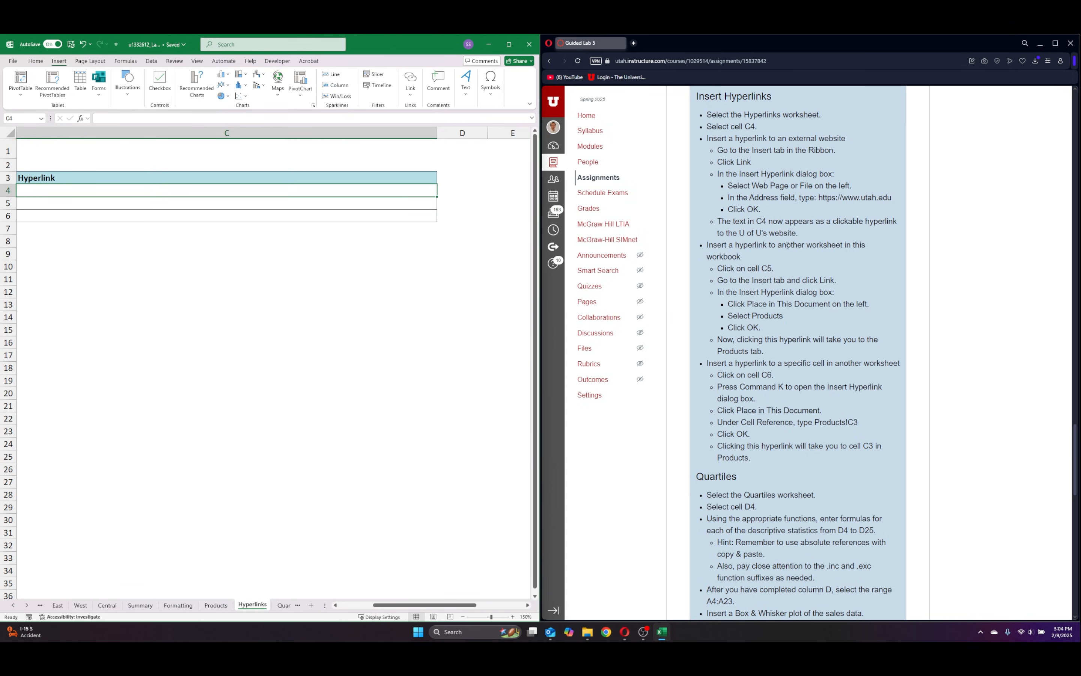
pyautogui.moveTo(393, 605); pyautogui.dragTo(320, 604)
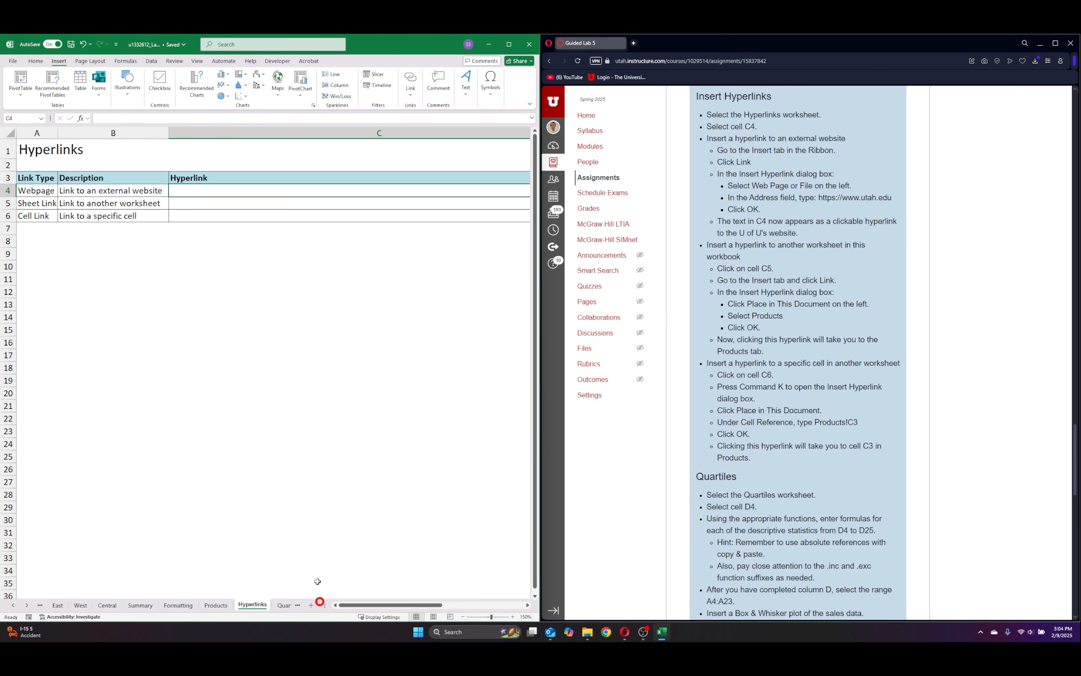
pyautogui.click(287, 190)
pyautogui.click(61, 61)
pyautogui.click(411, 78)
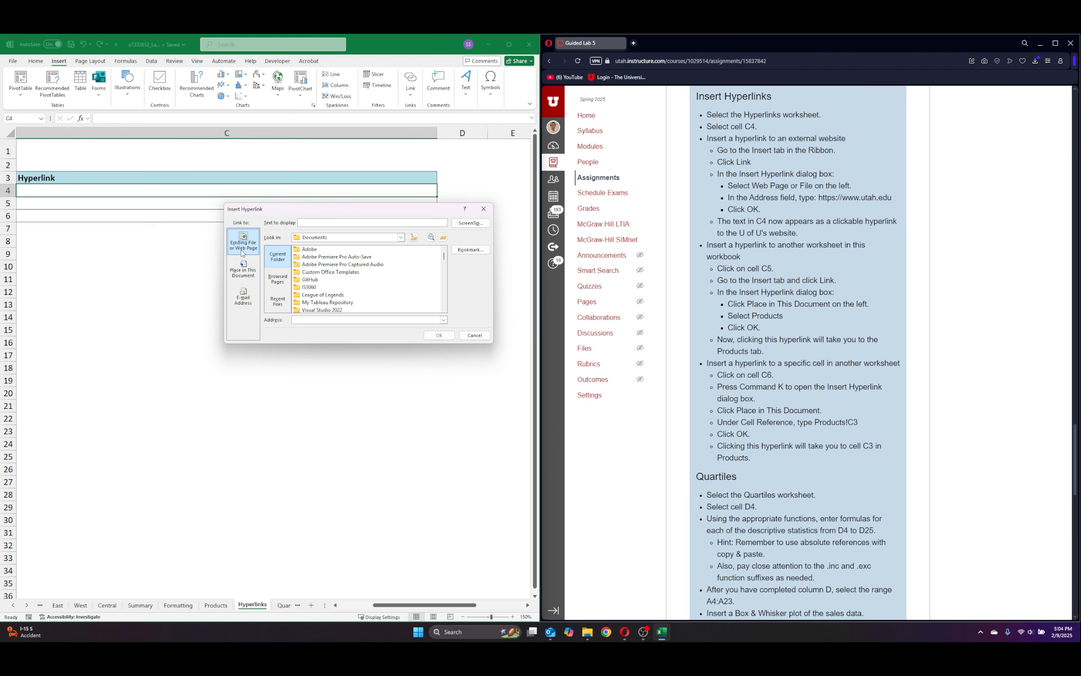
pyautogui.click(244, 250)
pyautogui.click(819, 197)
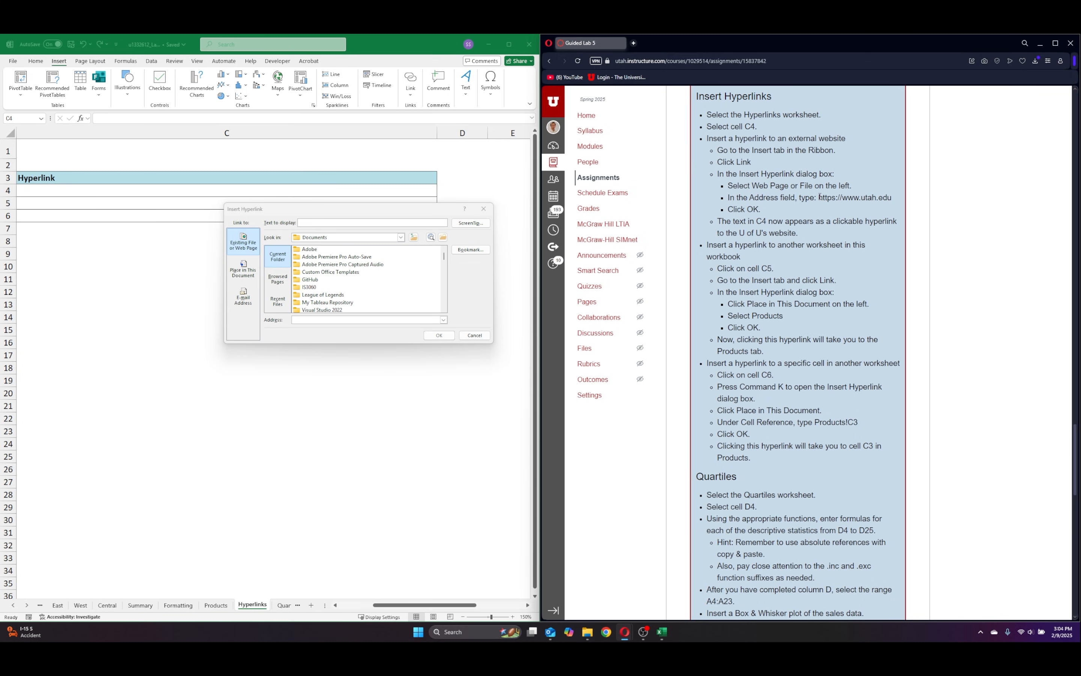
pyautogui.moveTo(819, 197); pyautogui.dragTo(884, 201)
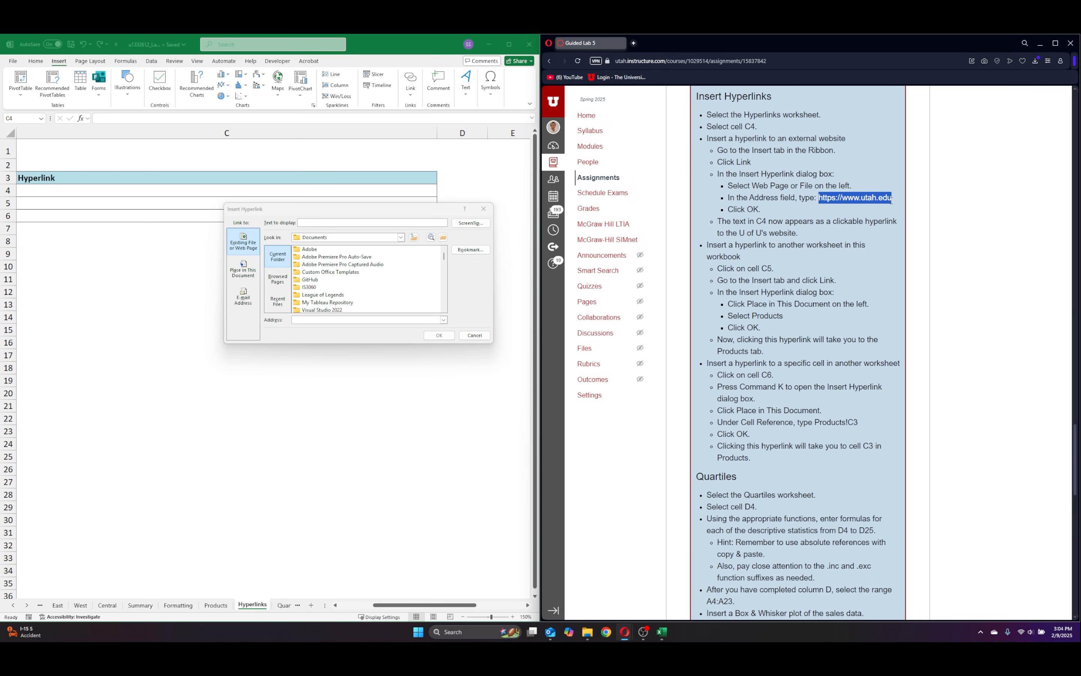
pyautogui.hotkey('ctrl', 'c')
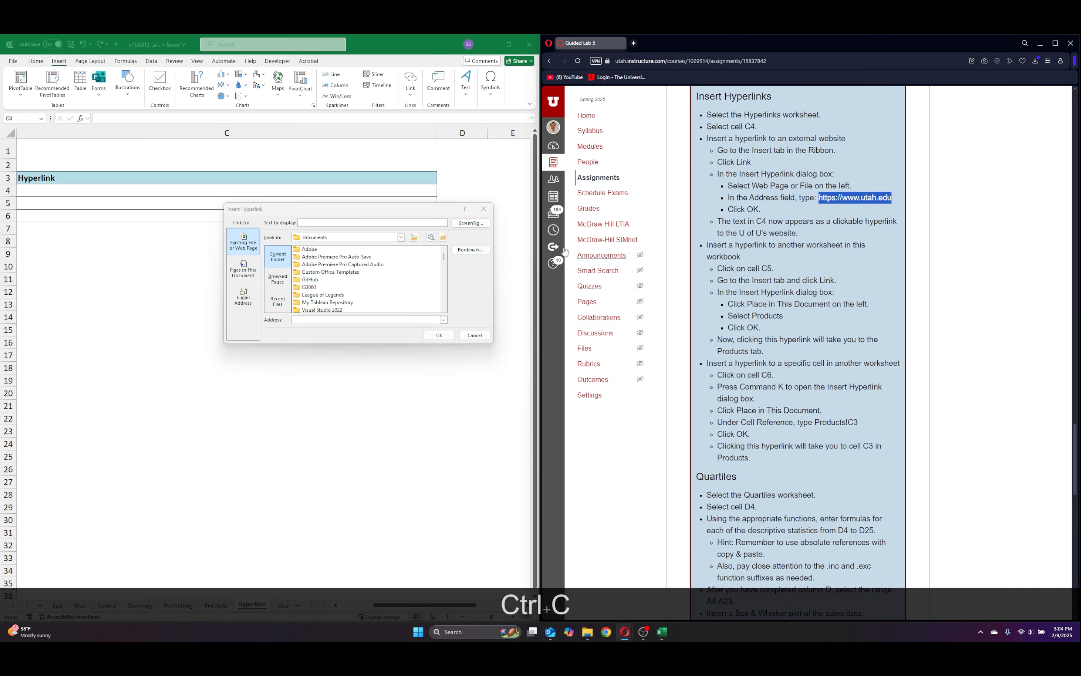
pyautogui.click(520, 297)
pyautogui.hotkey('ctrl', 'v')
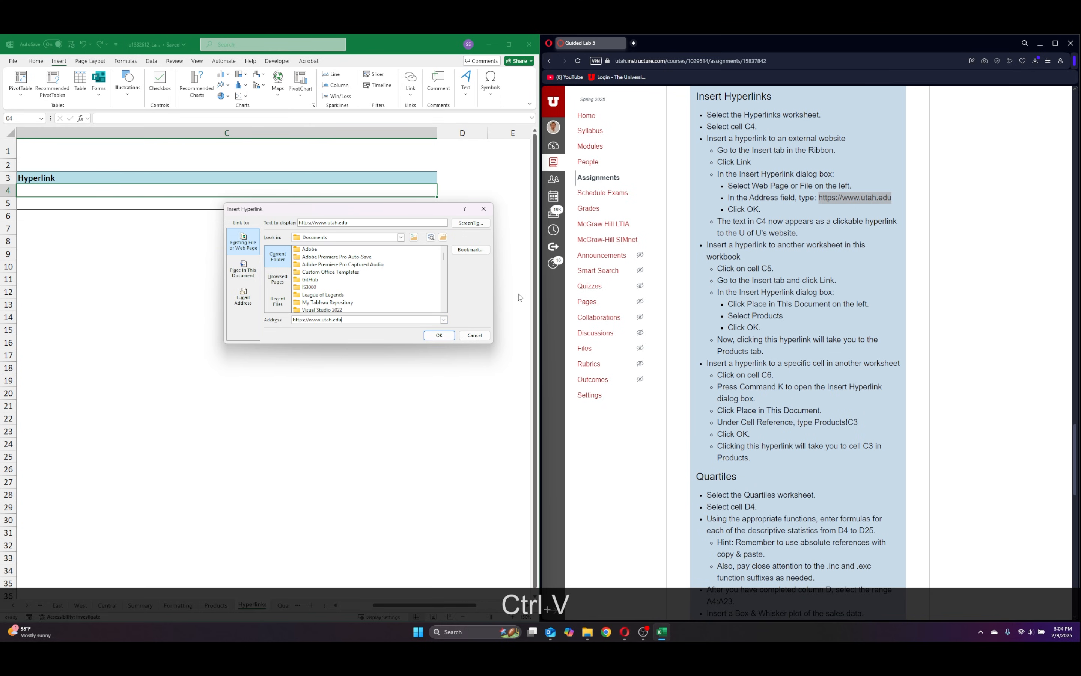
pyautogui.click(437, 336)
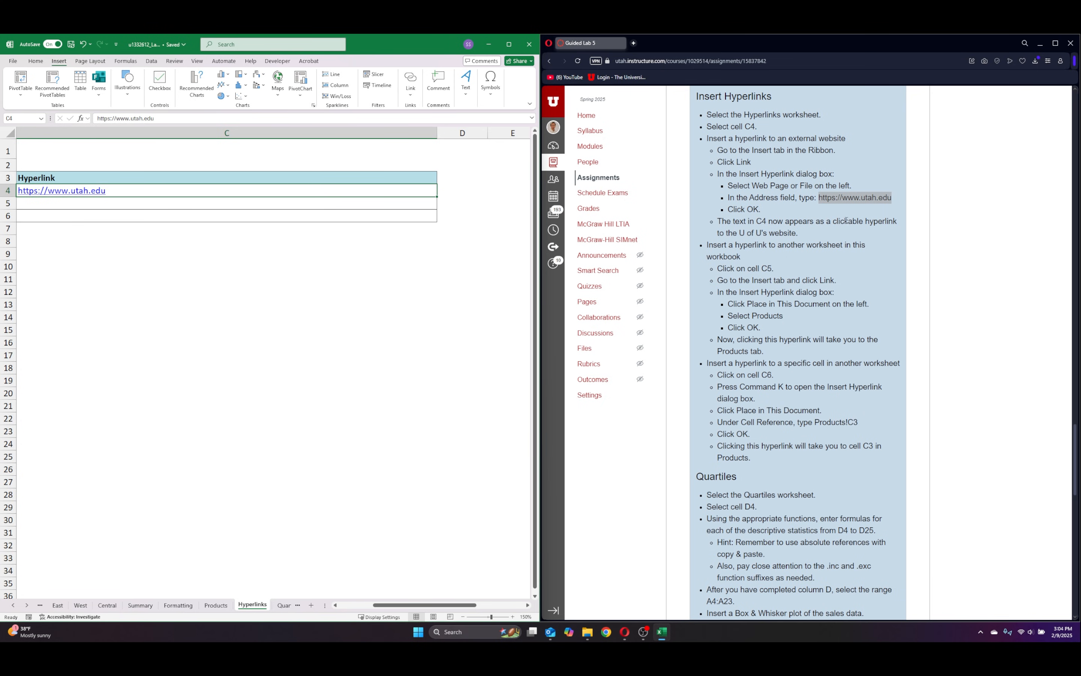
# Insert a hyperlink in cell C5 of the Hyperlinks sheet that points to the Products worksheet in this document.
pyautogui.moveTo(429, 606); pyautogui.dragTo(368, 608)
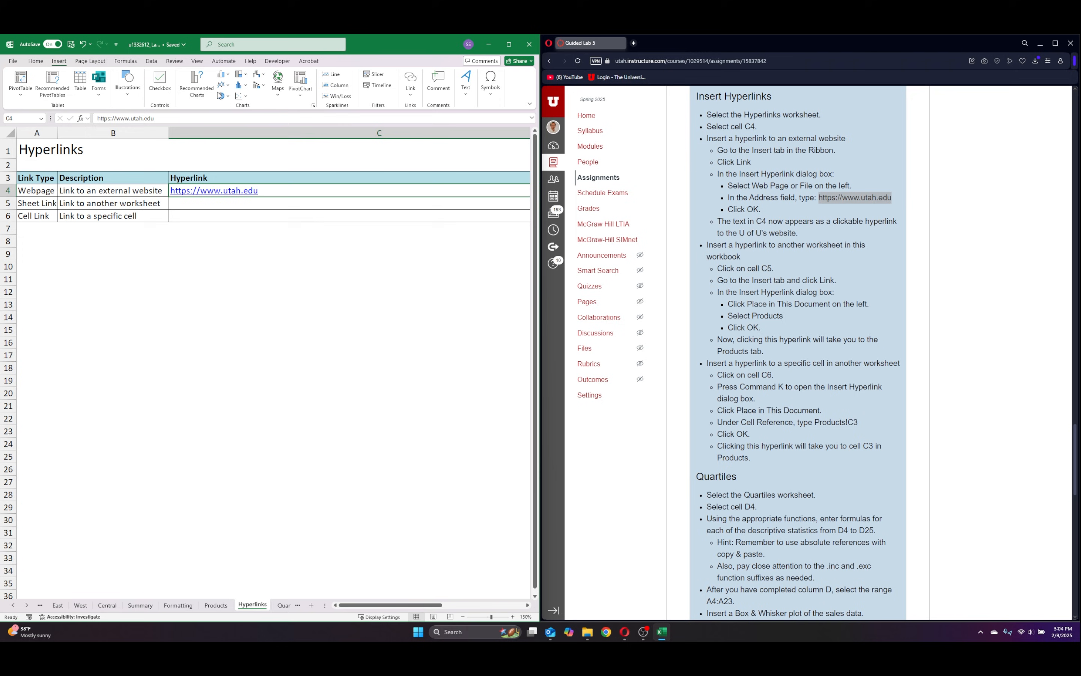
pyautogui.click(211, 204)
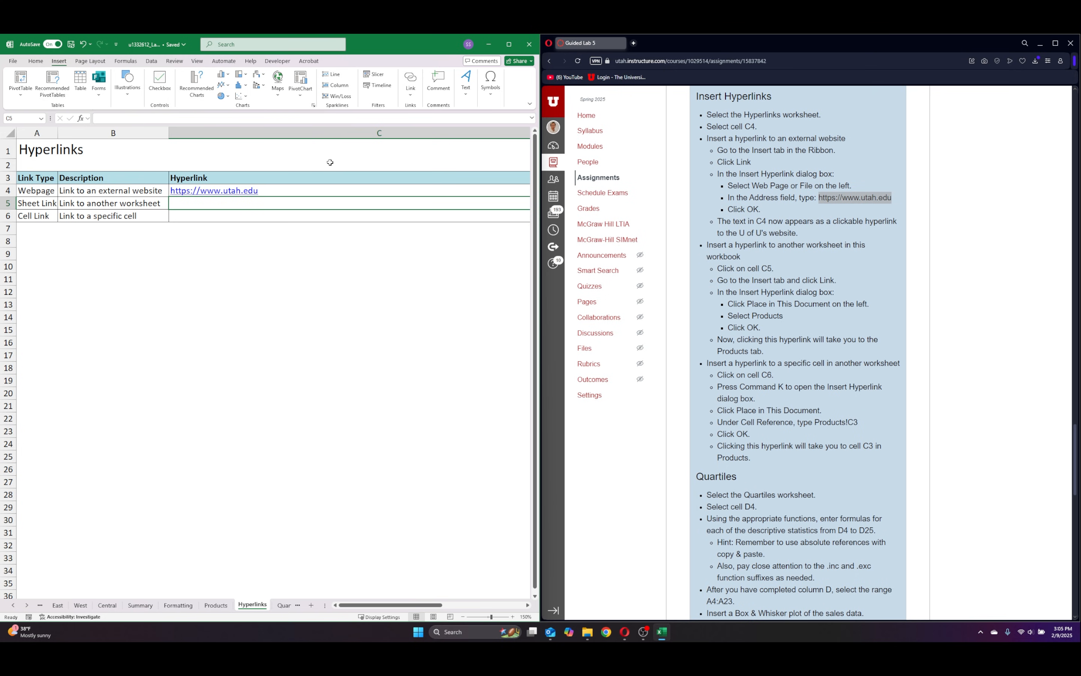
pyautogui.click(410, 82)
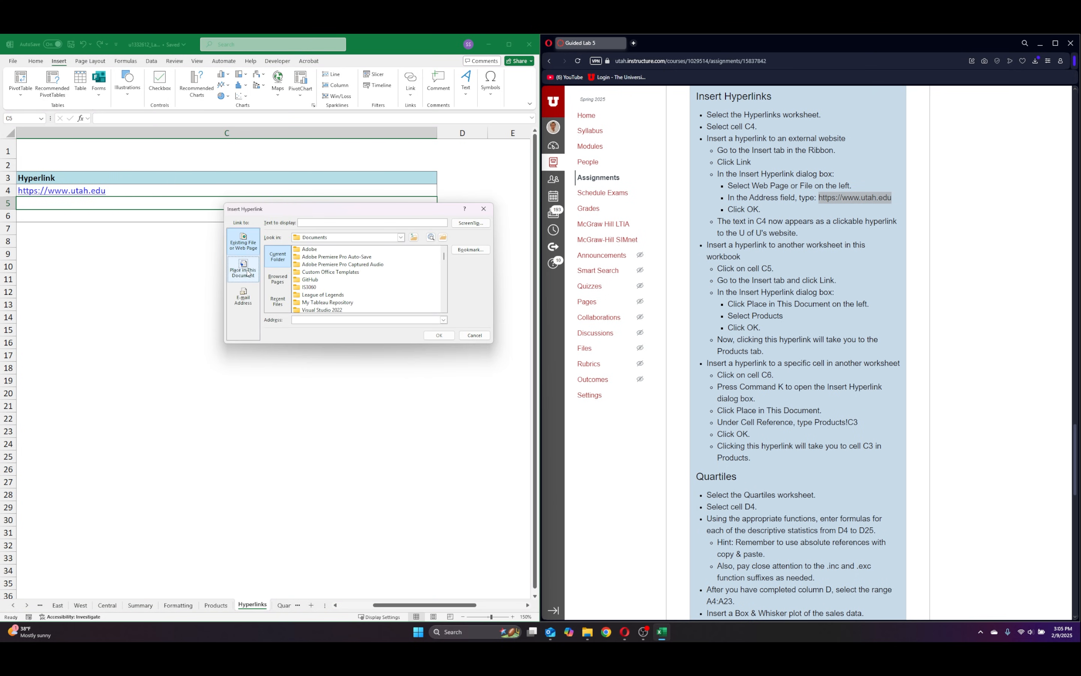
pyautogui.click(247, 273)
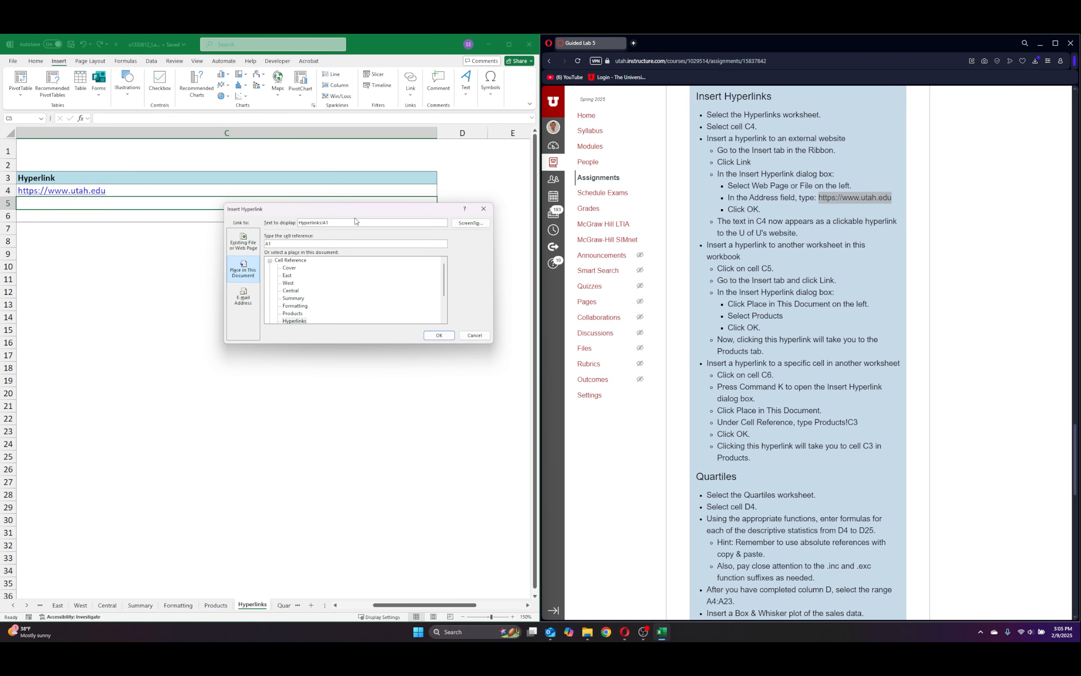
pyautogui.scroll(-2, 313, 291)
pyautogui.click(292, 298)
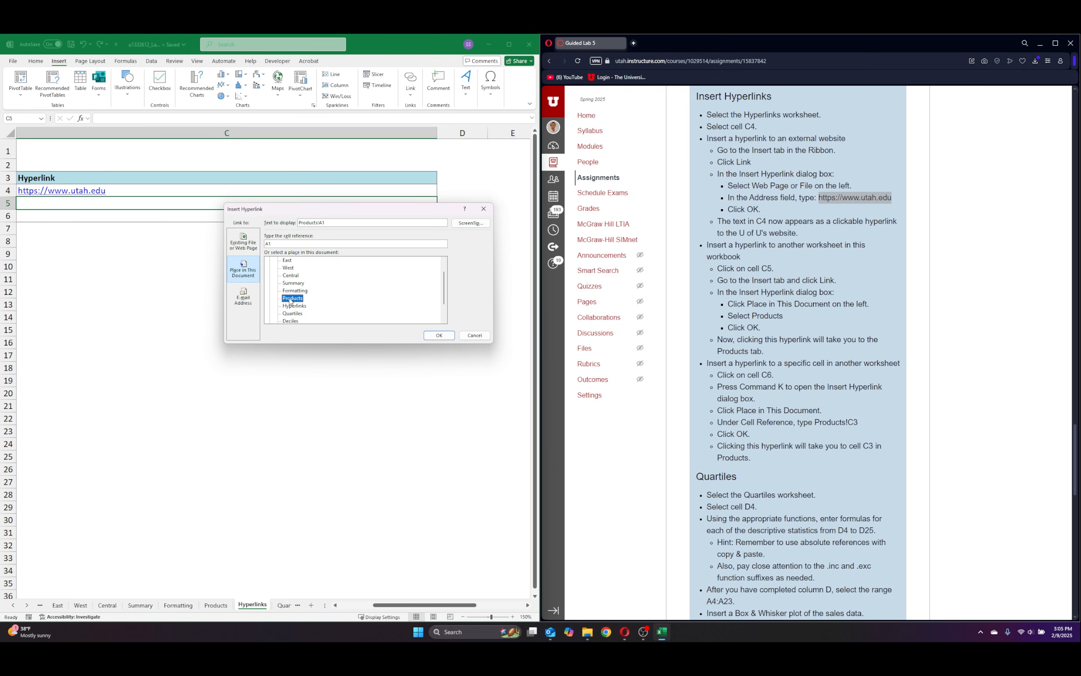
pyautogui.click(440, 335)
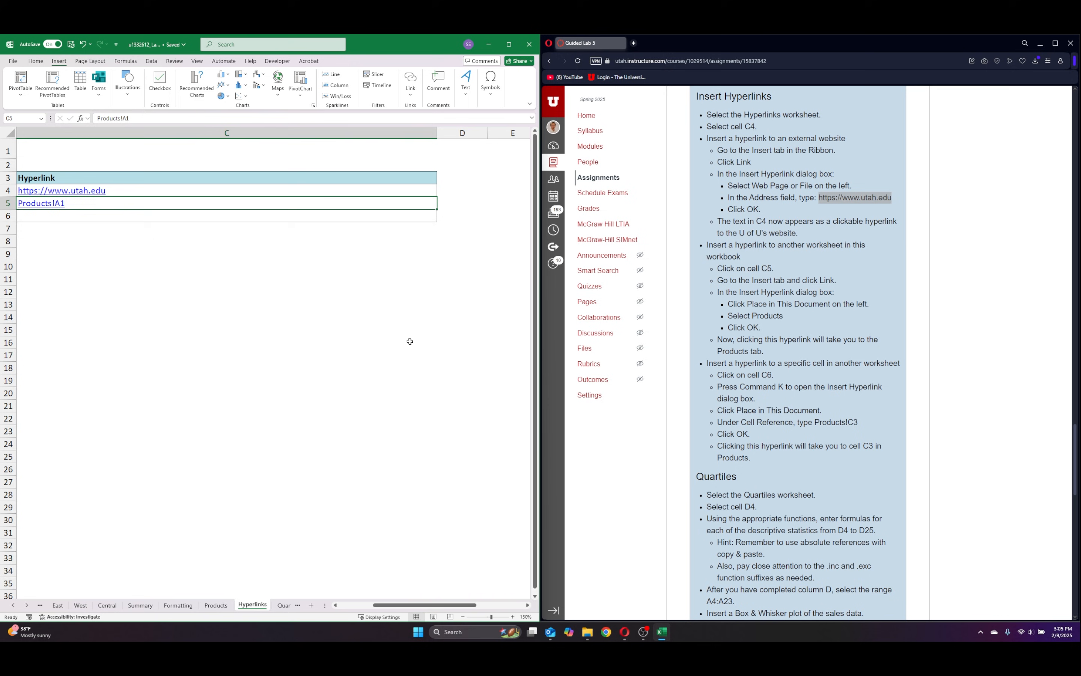
# Insert a hyperlink in cell C6 of the Hyperlinks sheet that points to cell C3 of the Products worksheet in this document.
pyautogui.hscroll(-3, 410, 585)
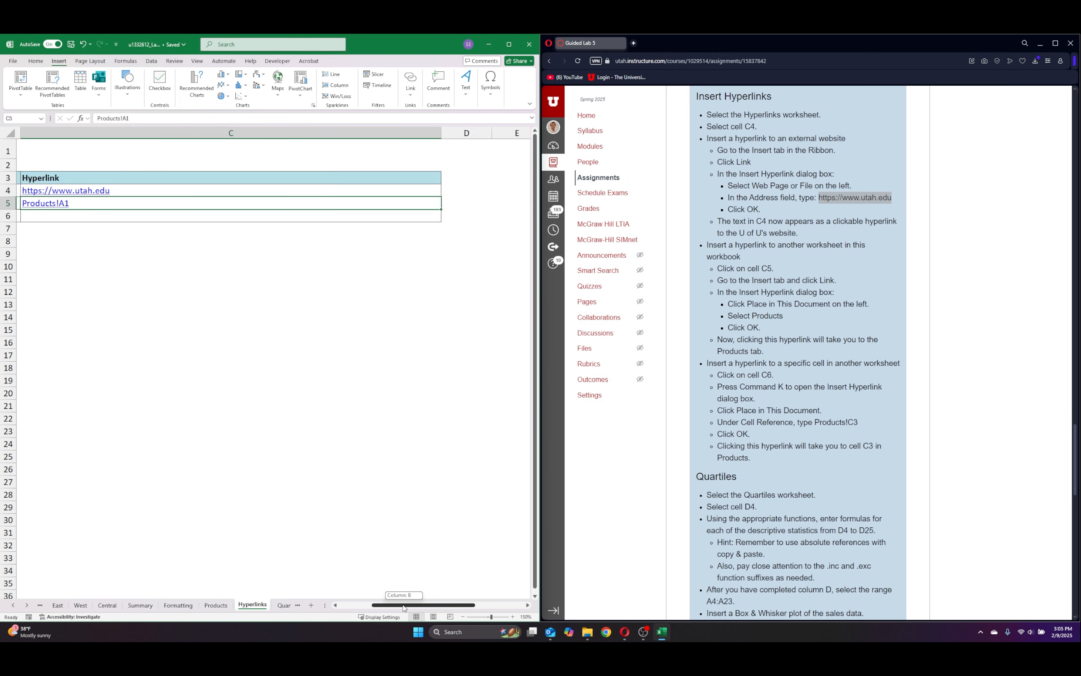
pyautogui.click(215, 216)
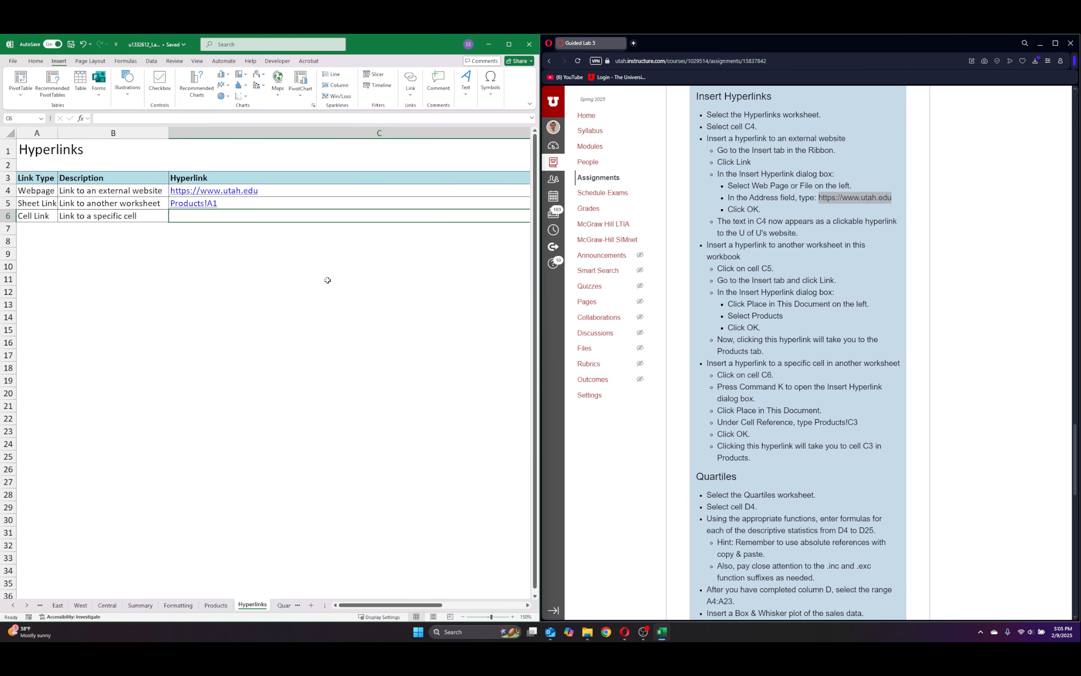
pyautogui.hotkey('ctrl', 'k')
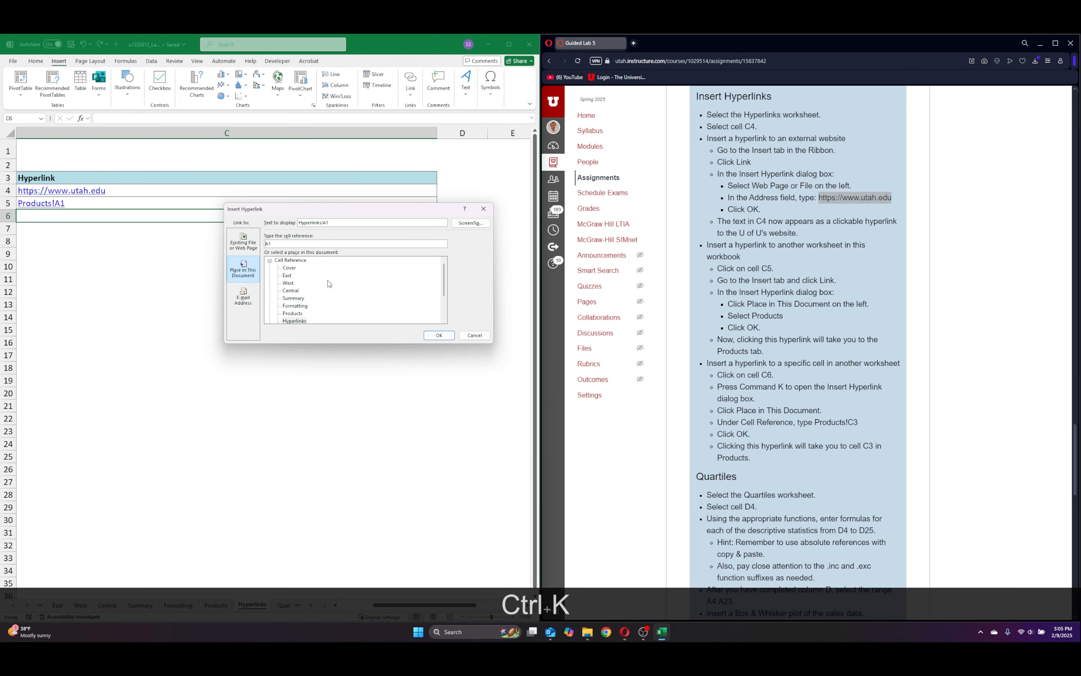
pyautogui.click(253, 268)
pyautogui.scroll(-1, 328, 295)
pyautogui.click(293, 298)
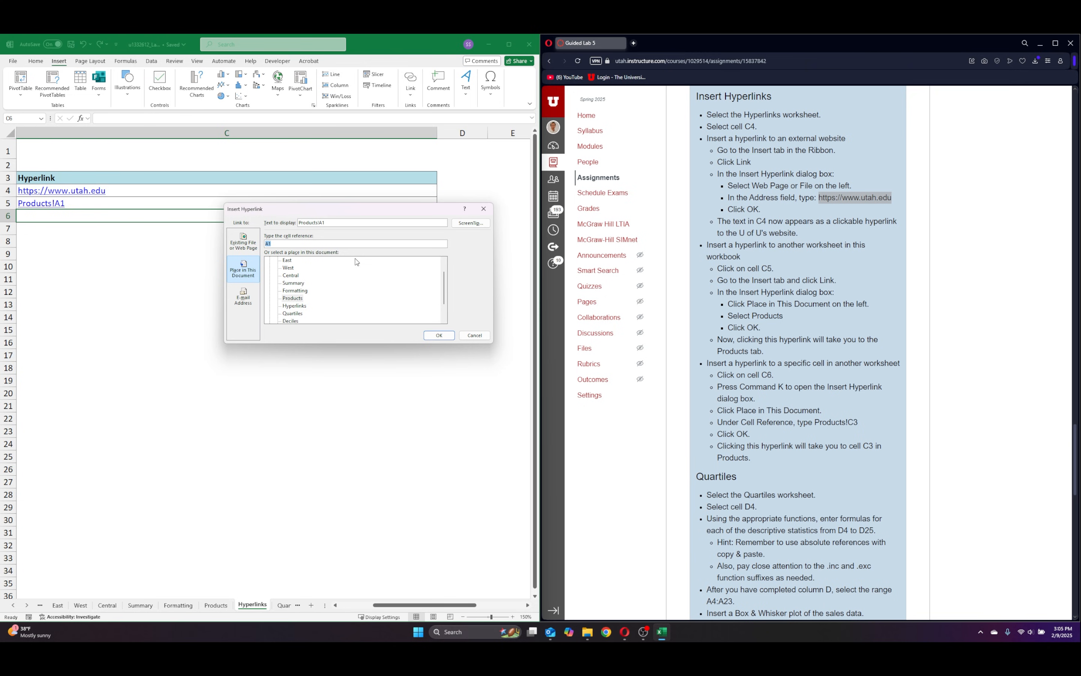
pyautogui.press('BackSpace')
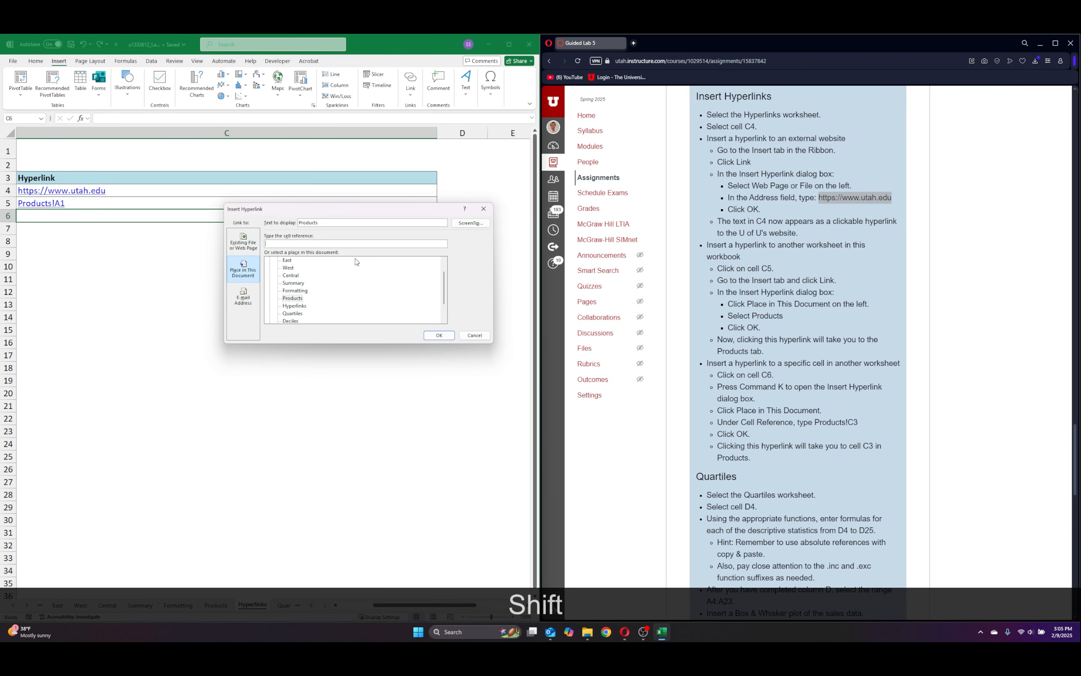
pyautogui.write('C23')
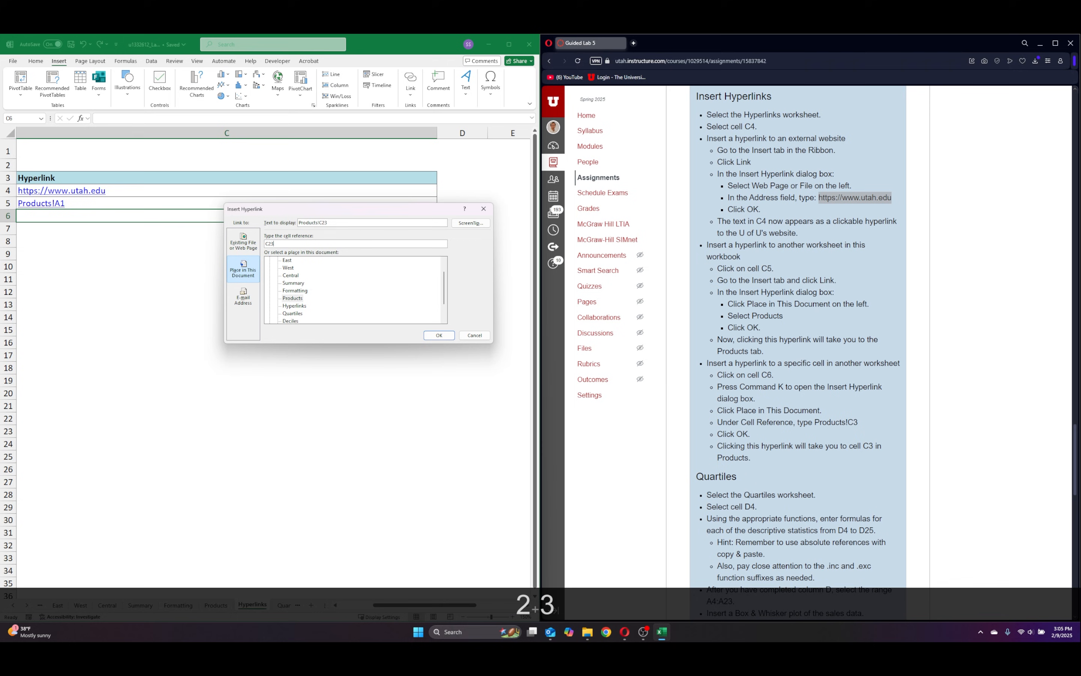
pyautogui.write('\\')
pyautogui.press('BackSpace')
pyautogui.press('BackSpace')
pyautogui.press('BackSpace')
pyautogui.write('3')
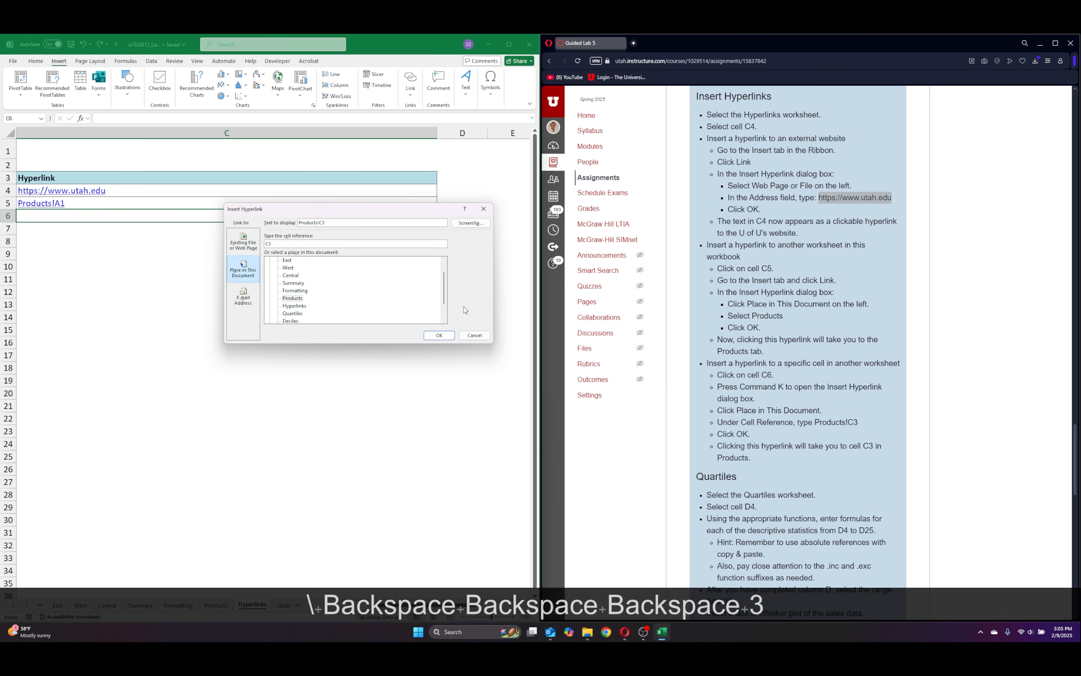
pyautogui.click(440, 336)
pyautogui.click(93, 288)
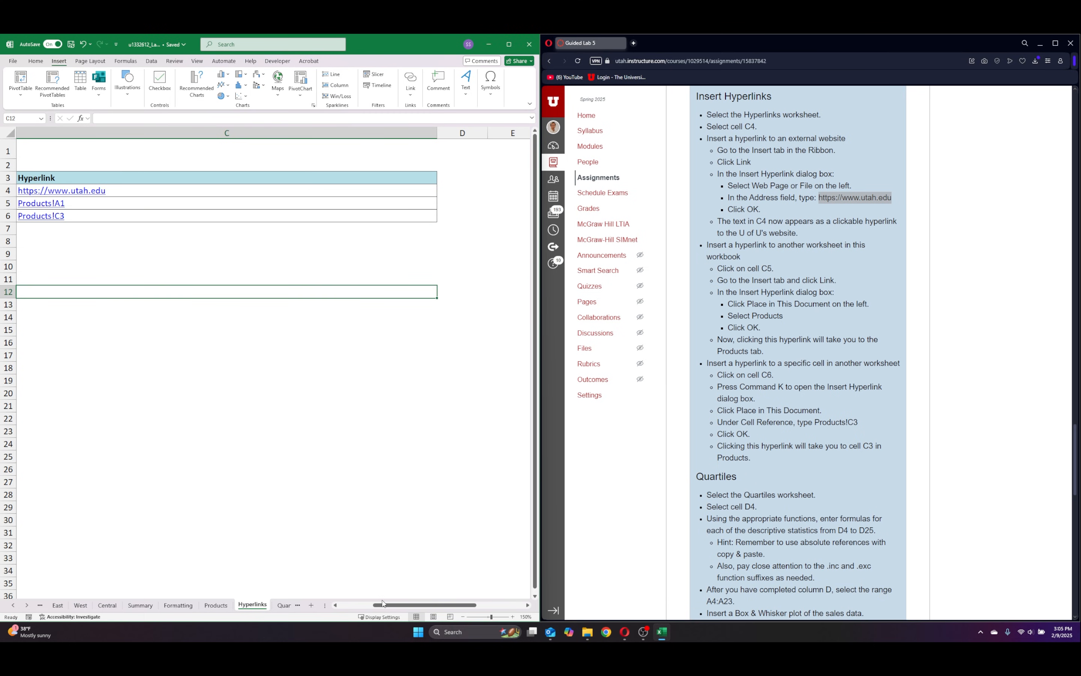
# Test the links in C5, C6 and C4, returning to the Hyperlinks sheet each time and closing the opened web page.
pyautogui.moveTo(383, 604); pyautogui.dragTo(348, 604)
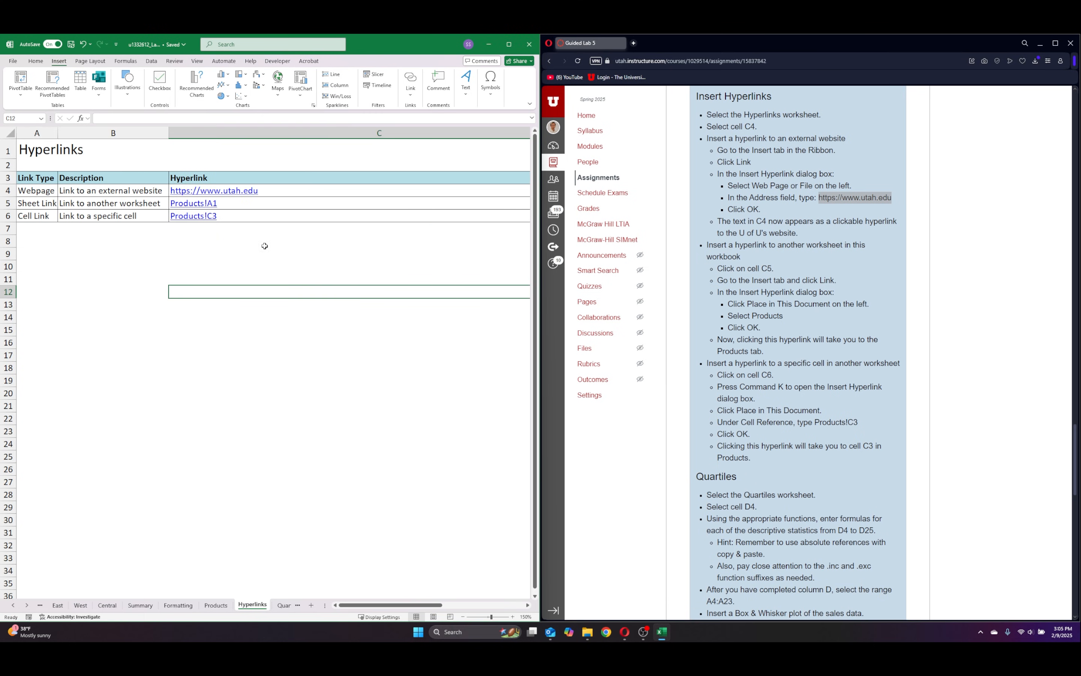
pyautogui.click(192, 202)
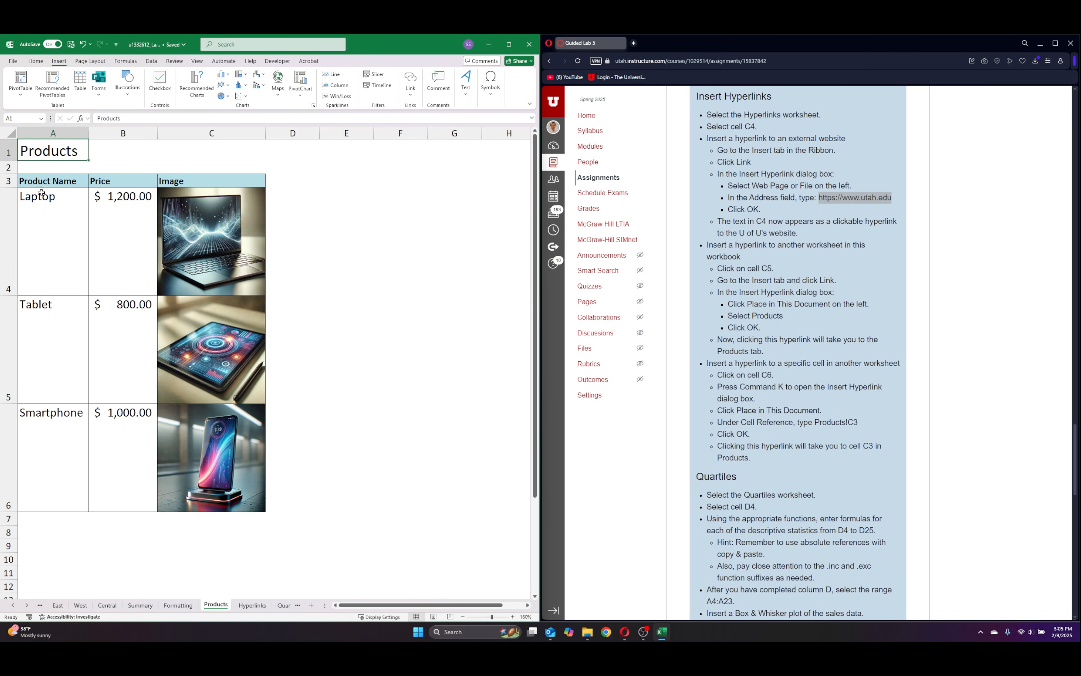
pyautogui.click(252, 605)
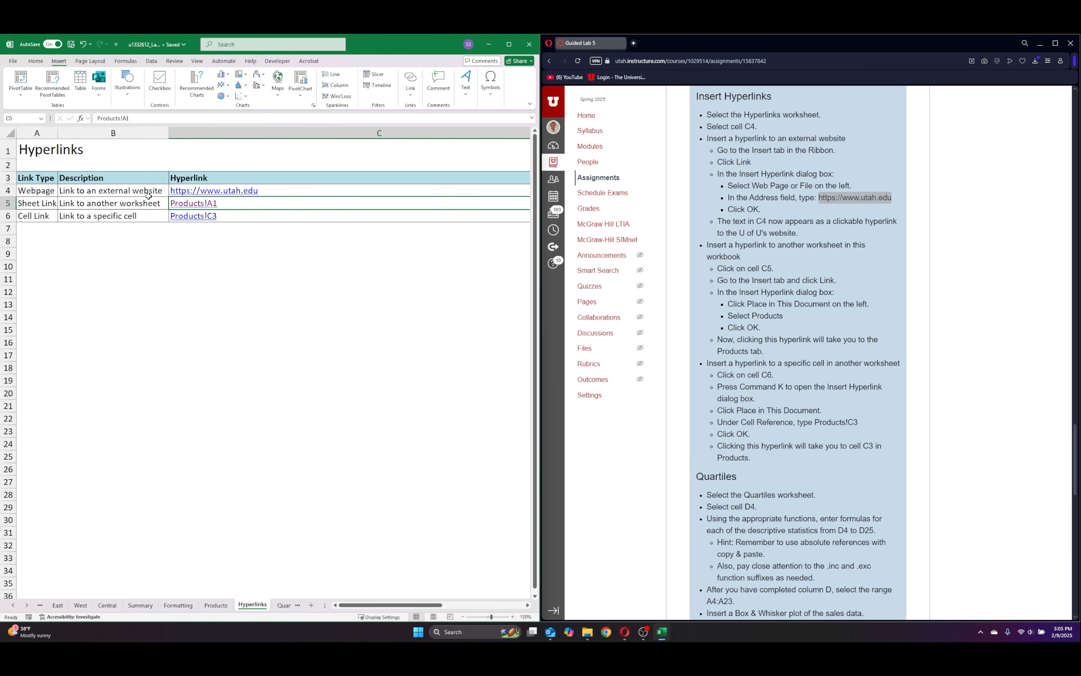
pyautogui.click(194, 217)
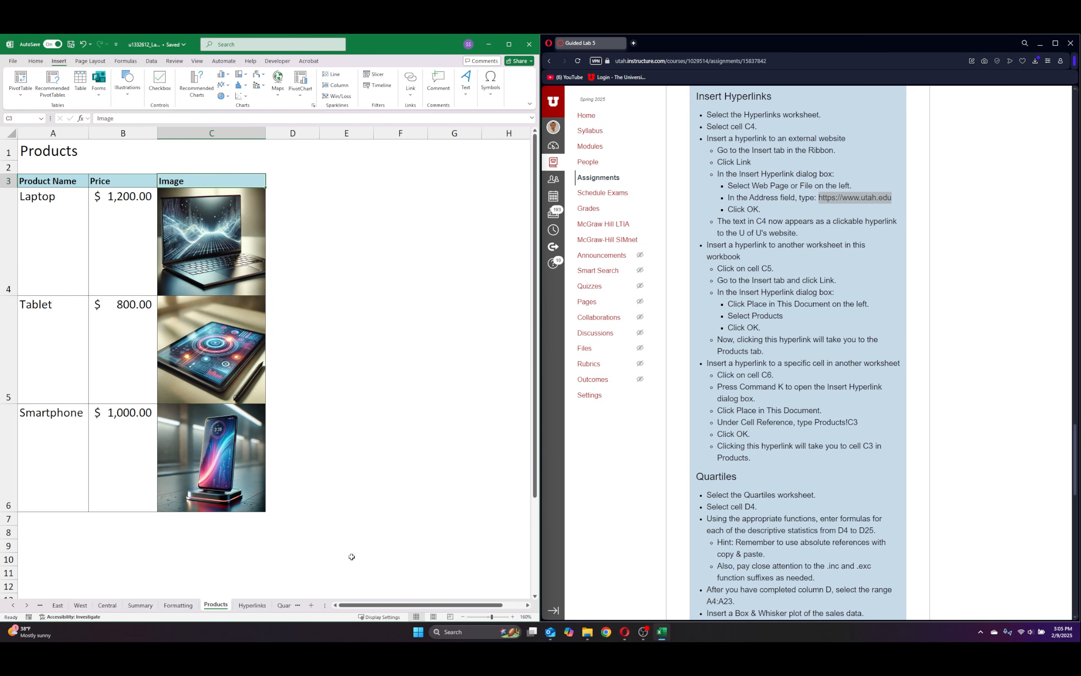
pyautogui.click(254, 605)
pyautogui.click(265, 265)
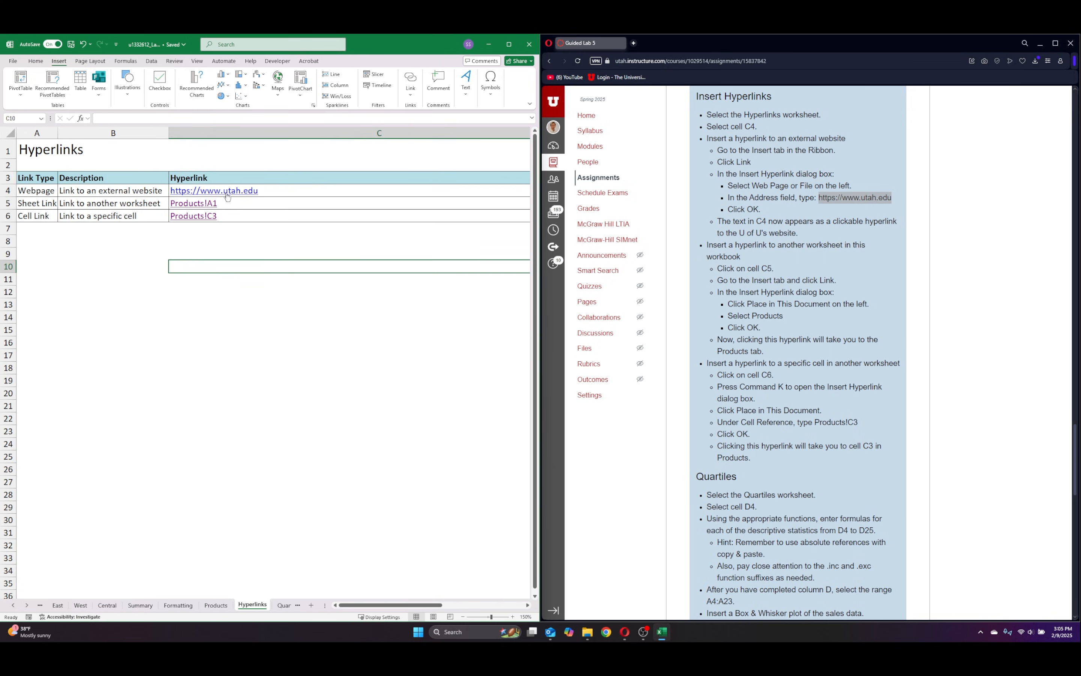
pyautogui.click(228, 192)
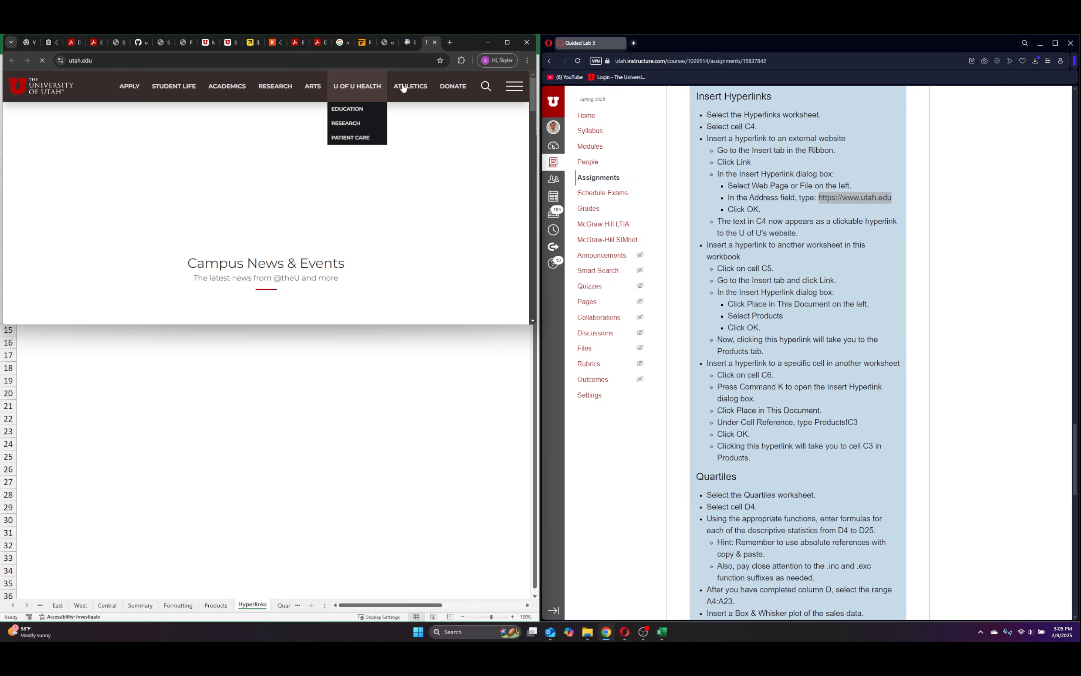
pyautogui.click(526, 42)
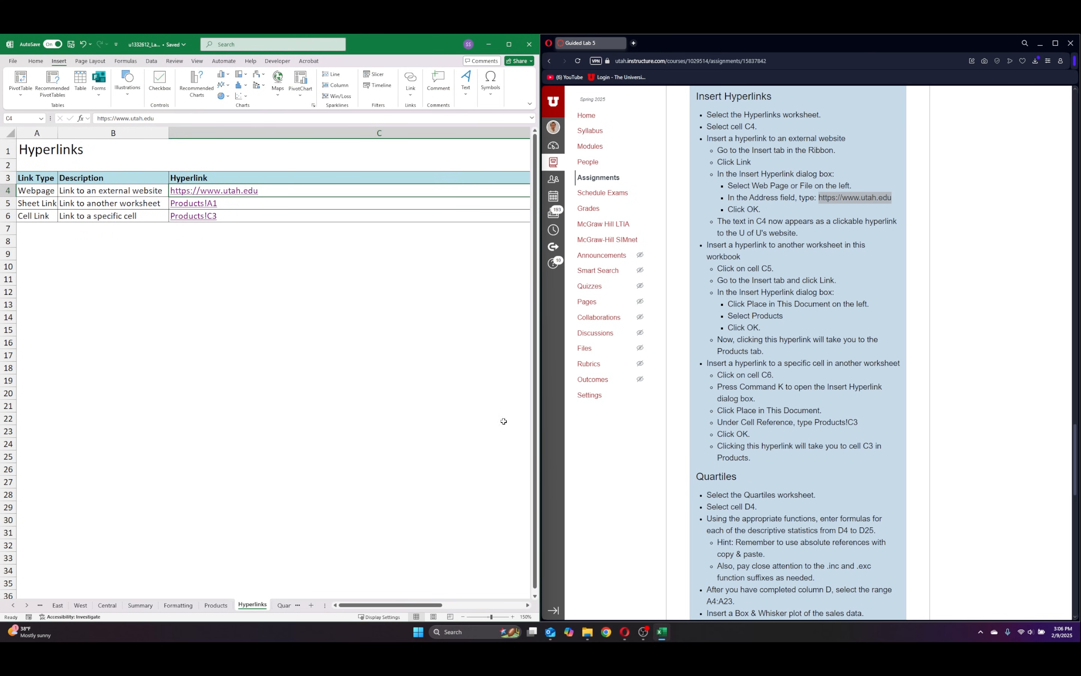
# On the Quartiles sheet, count the sales values in cell D4 with the formula =COUNT(A4:A23).
pyautogui.scroll(-8, 840, 402)
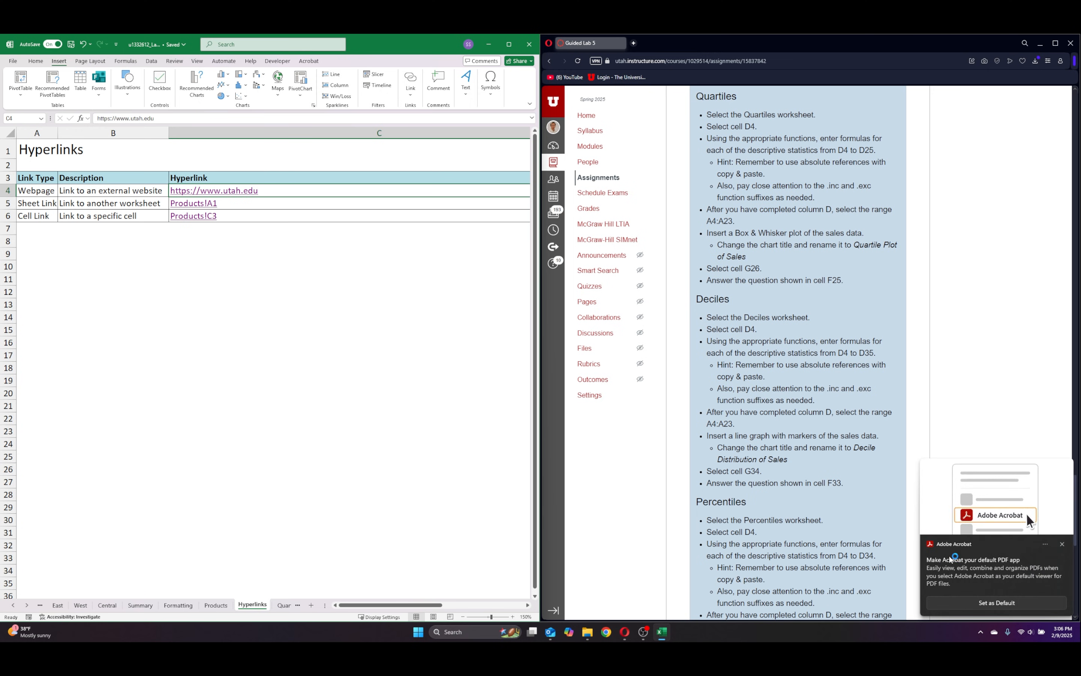
pyautogui.click(1062, 545)
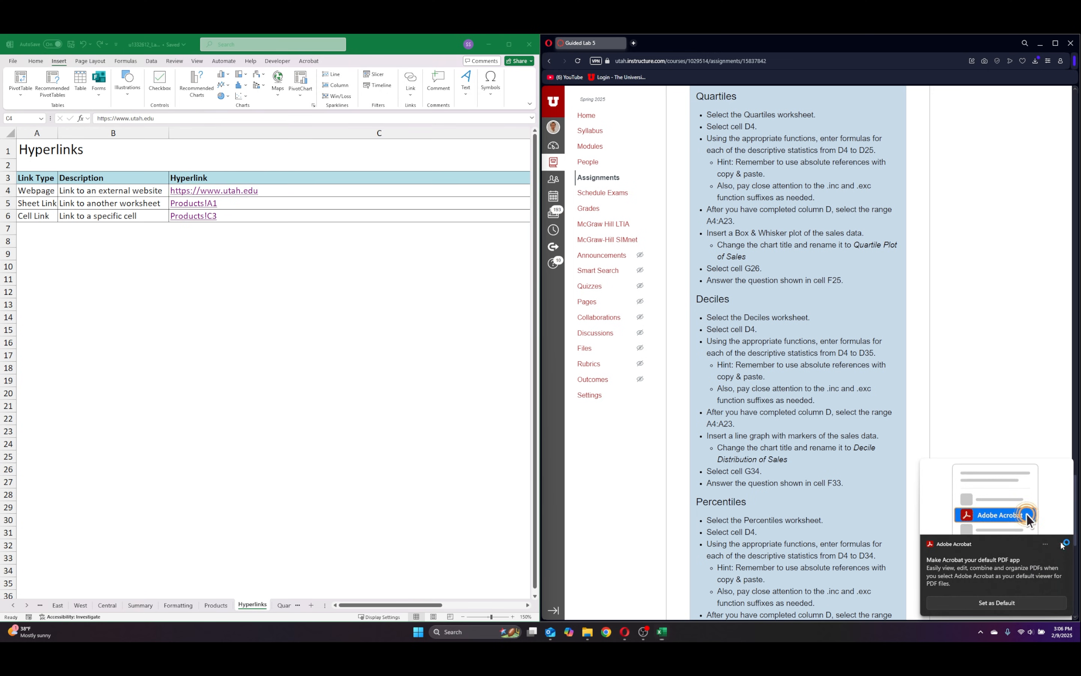
pyautogui.click(285, 605)
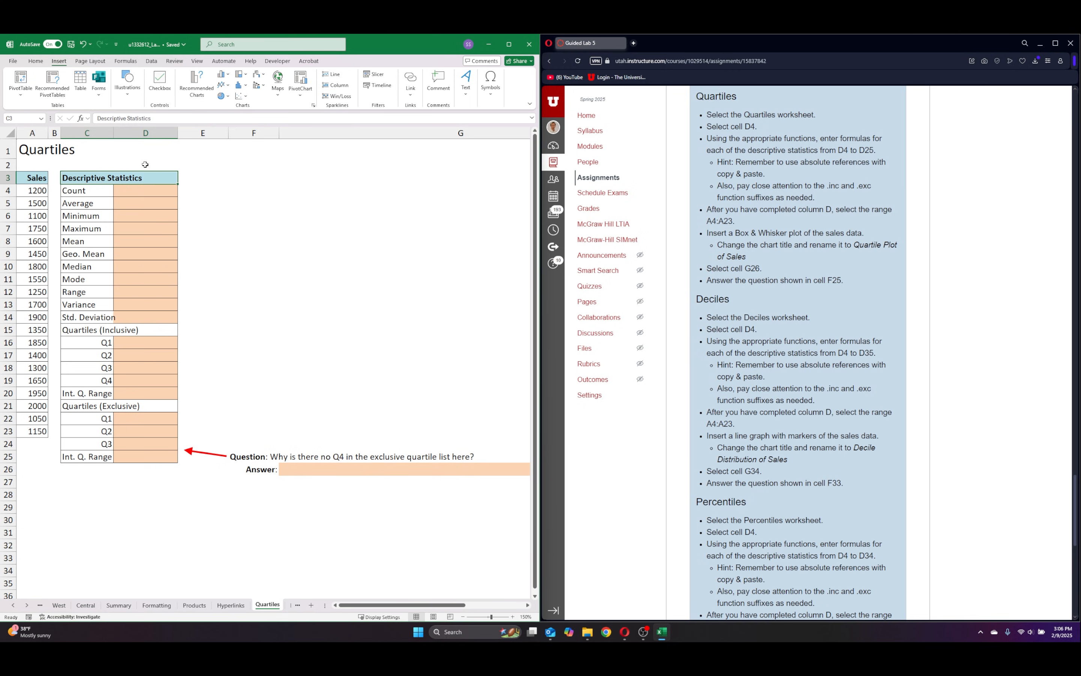
pyautogui.click(150, 194)
pyautogui.write('=count(')
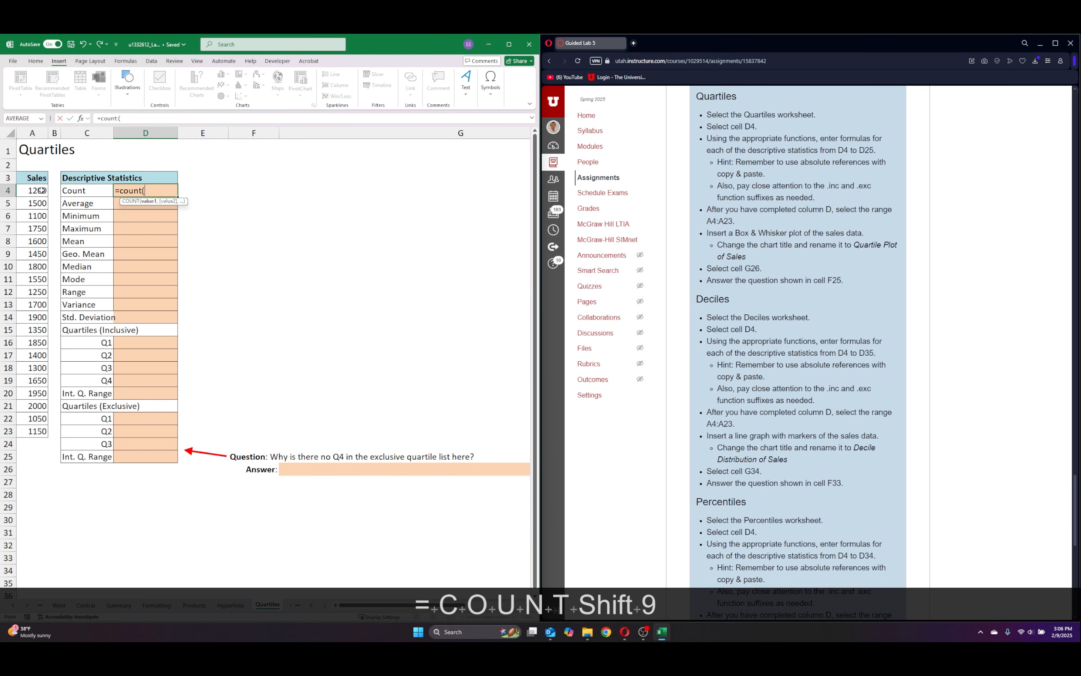
pyautogui.moveTo(42, 190); pyautogui.dragTo(35, 432)
pyautogui.write(')')
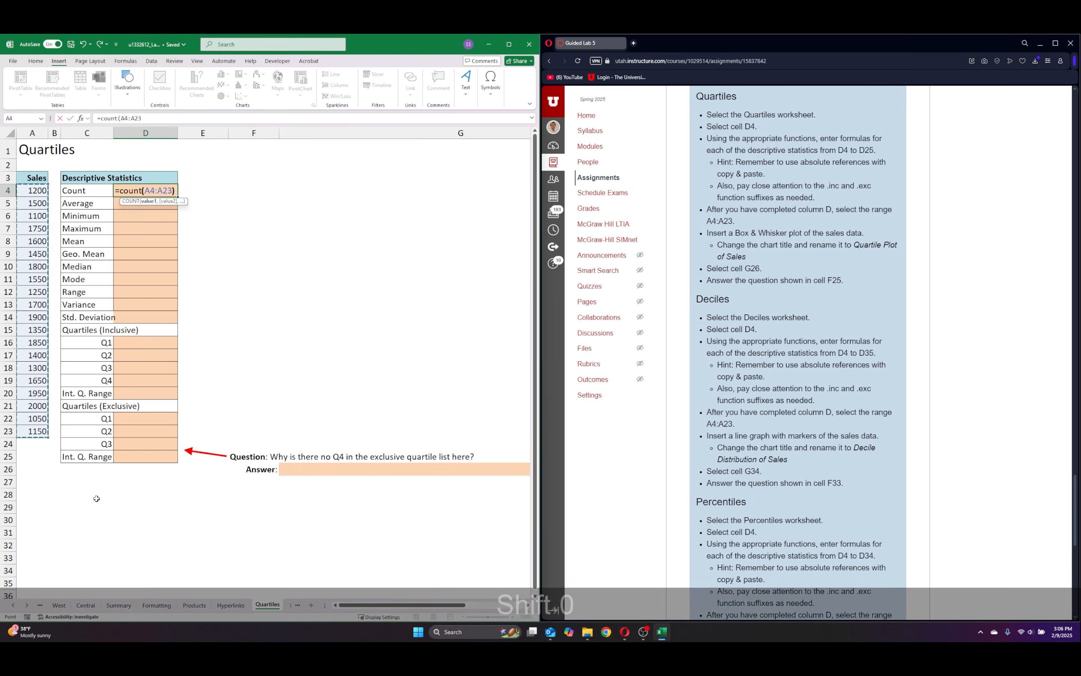
pyautogui.press('Return')
# Make the range in the D4 count formula absolute as $A$4:$A$23.
pyautogui.click(163, 193)
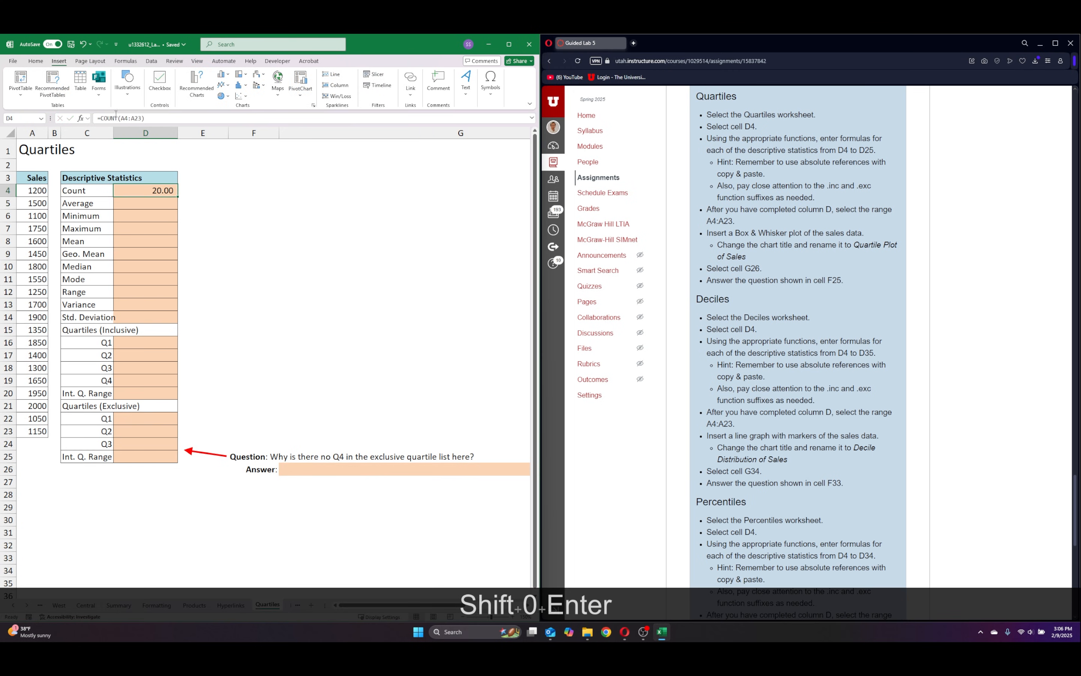
pyautogui.click(115, 118)
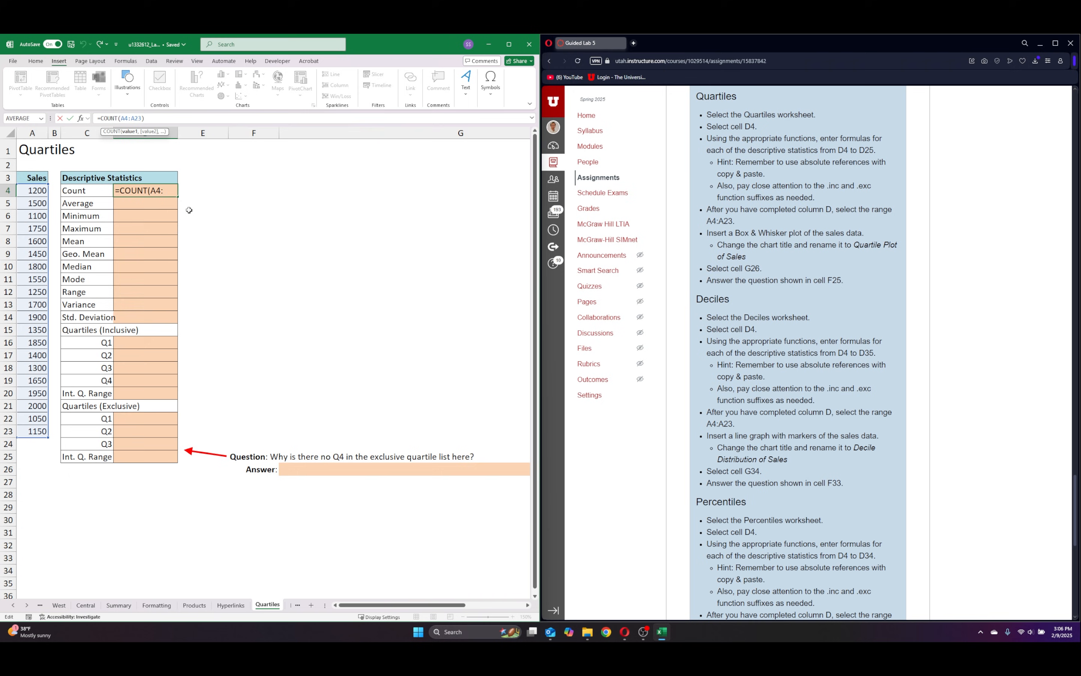
pyautogui.press('F4')
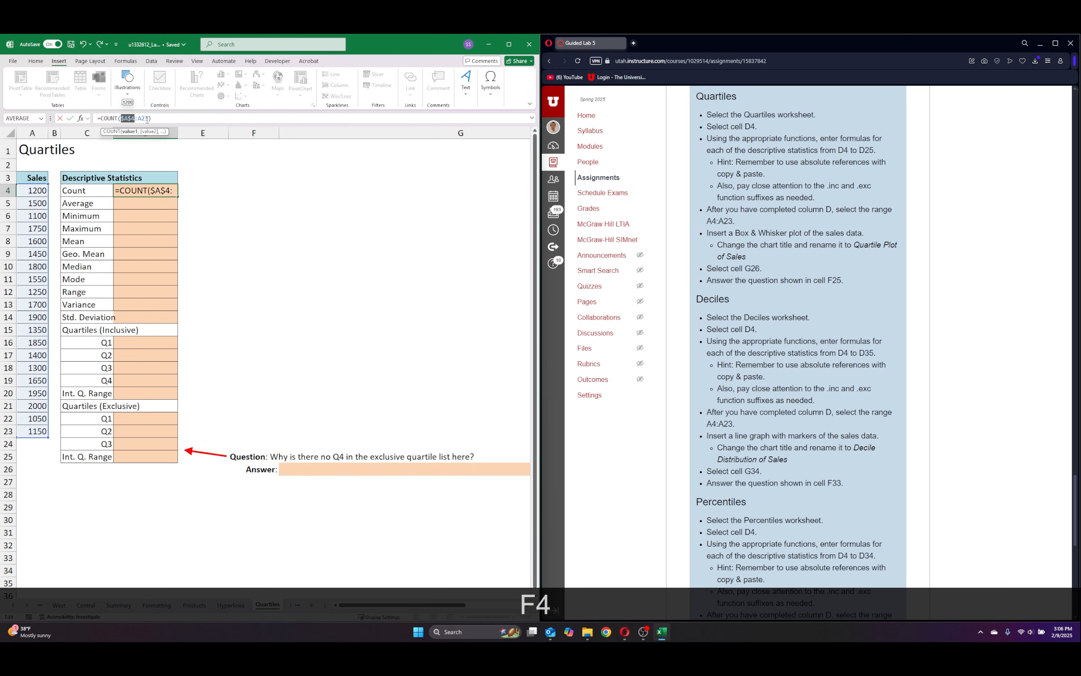
pyautogui.press('Return')
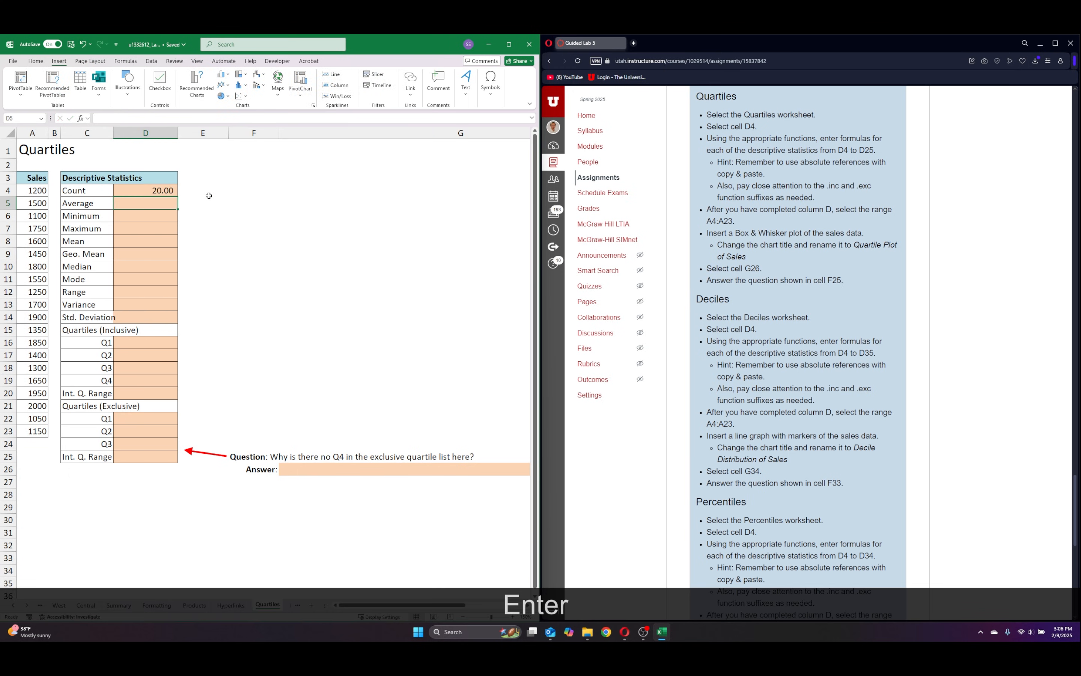
# Fill the D4 formula down through cell D14 and autofit column C to its labels.
pyautogui.click(161, 190)
pyautogui.moveTo(178, 197); pyautogui.dragTo(178, 318)
pyautogui.click(204, 203)
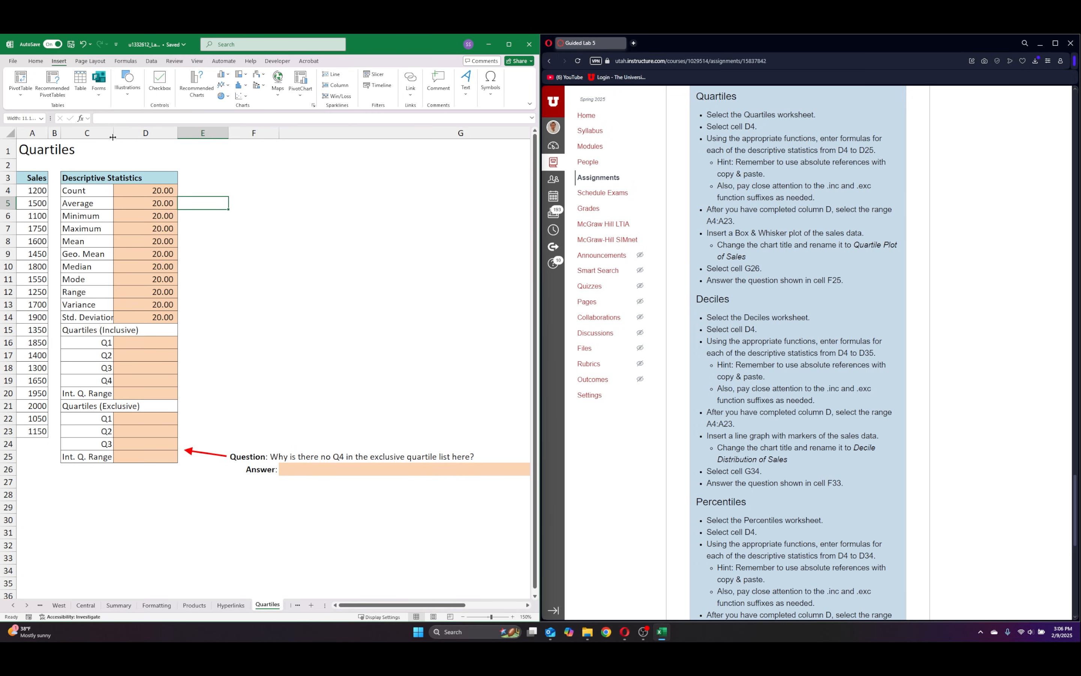
pyautogui.doubleClick(115, 131)
pyautogui.click(188, 190)
# Replace the function in cell D5 with AVERAGE, keeping the absolute range $A$4:$A$23.
pyautogui.click(164, 204)
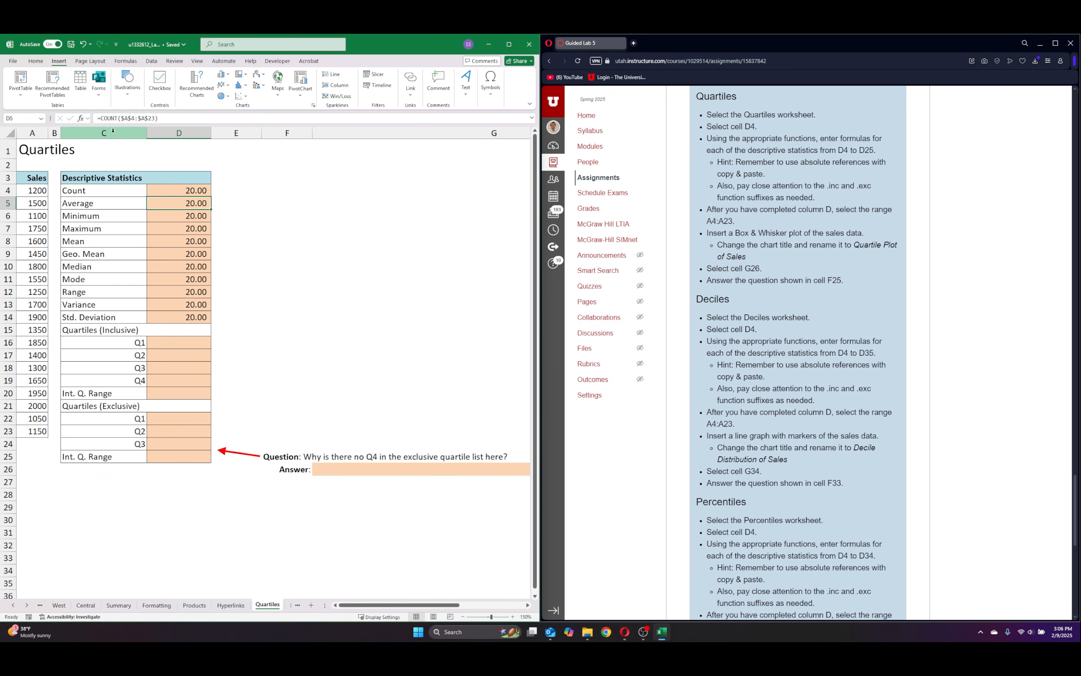
pyautogui.click(115, 118)
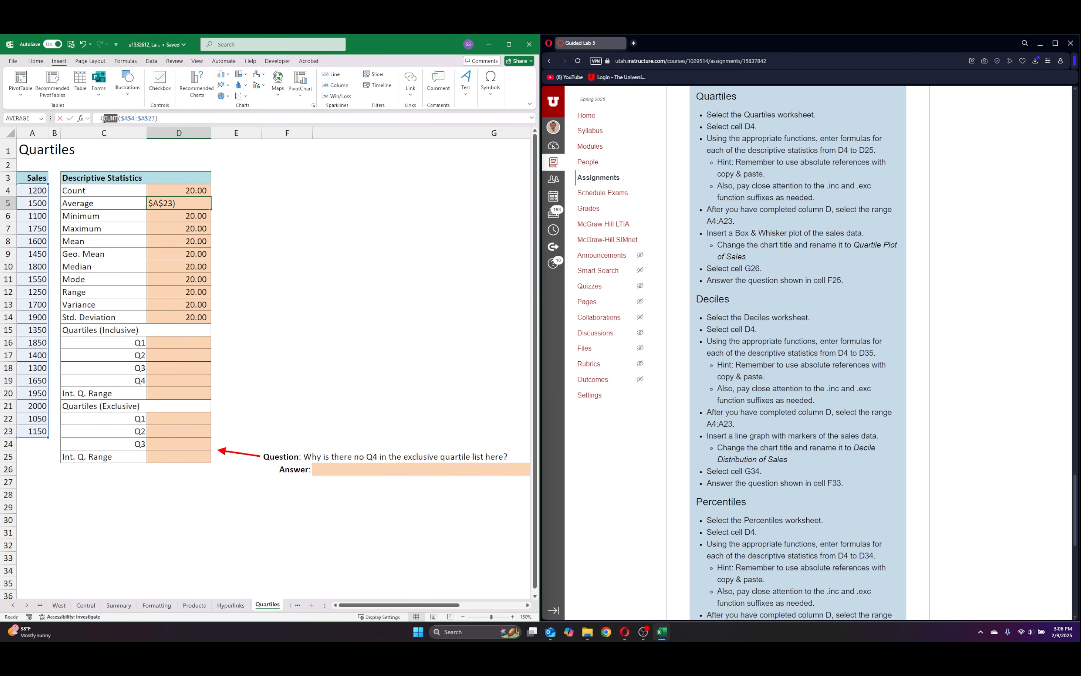
pyautogui.write('average')
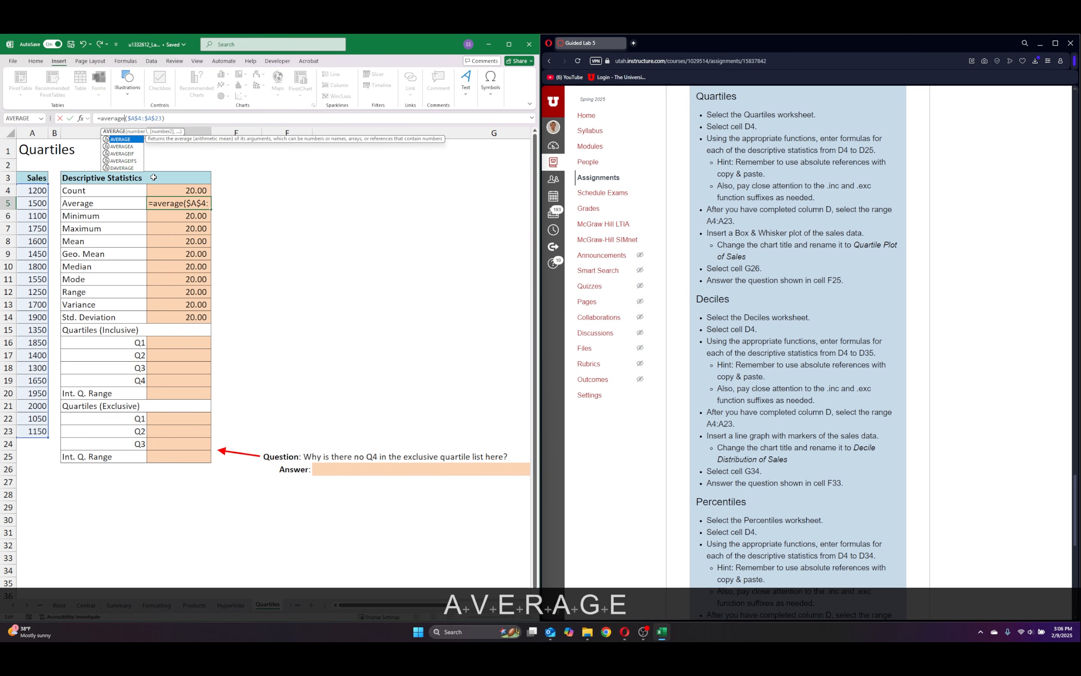
pyautogui.press('Return')
# Replace the function in the Minimum cell D6 with MIN, keeping the range $A$4:$A$23.
pyautogui.doubleClick(103, 119)
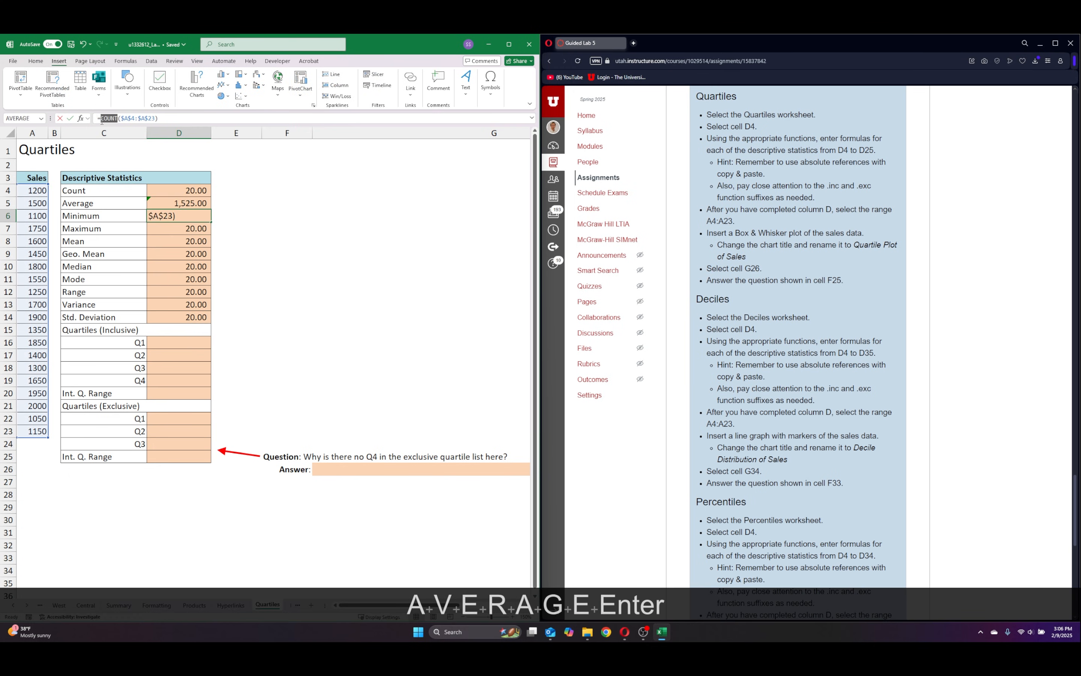
pyautogui.write('min]')
pyautogui.press('Return')
pyautogui.press('BackSpace')
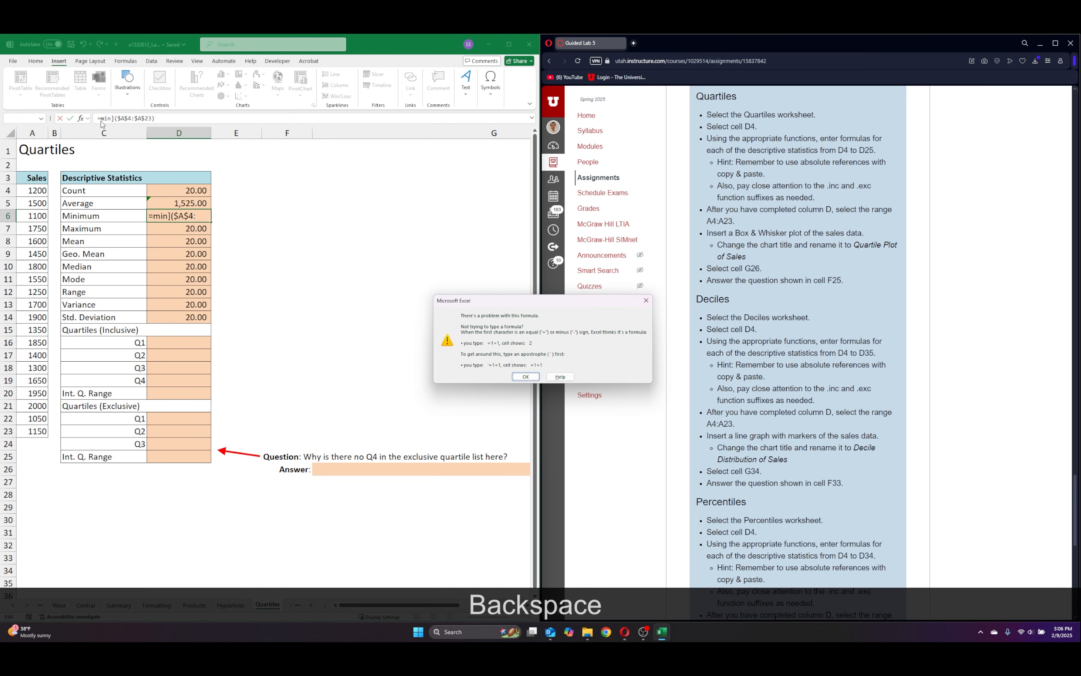
pyautogui.click(646, 301)
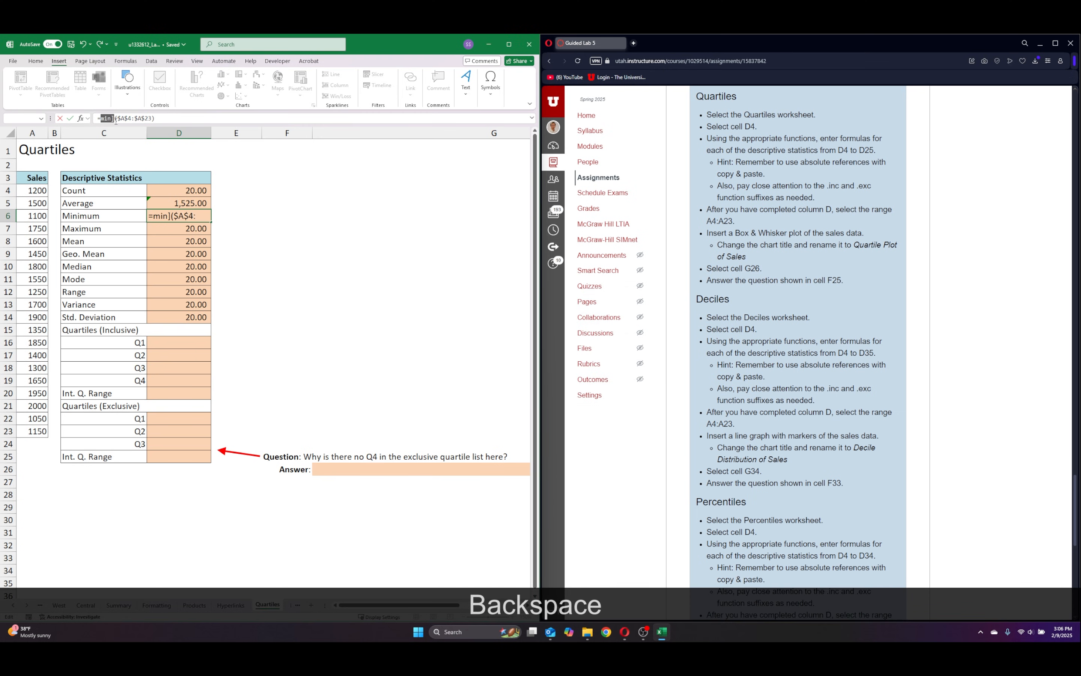
pyautogui.press('BackSpace')
pyautogui.write('min')
pyautogui.press('Return')
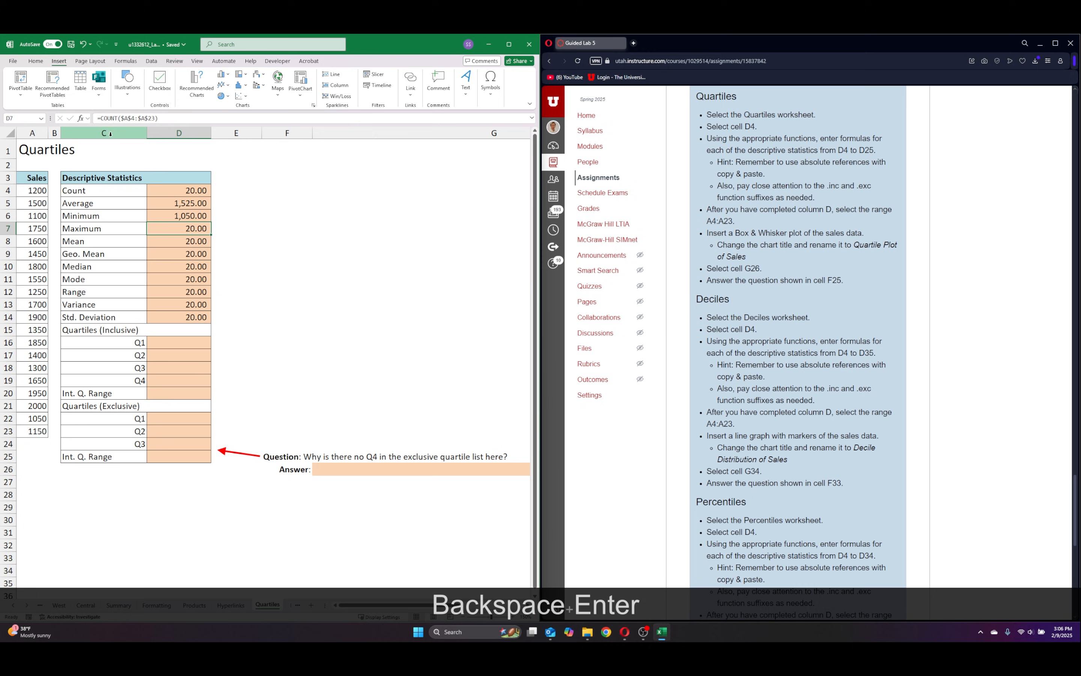
# Replace the function in the Maximum cell D7 with MAX over $A$4:$A$23.
pyautogui.click(116, 118)
pyautogui.press('BackSpace')
pyautogui.press('BackSpace')
pyautogui.press('BackSpace')
pyautogui.press('BackSpace')
pyautogui.press('BackSpace')
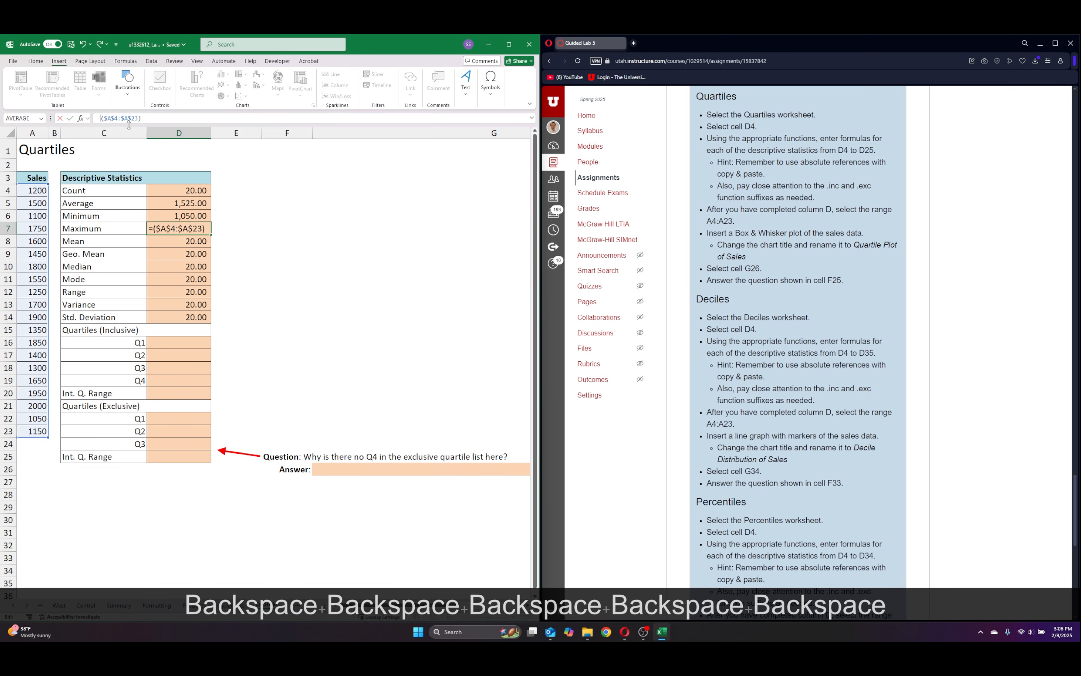
pyautogui.write('MAX')
pyautogui.press('Return')
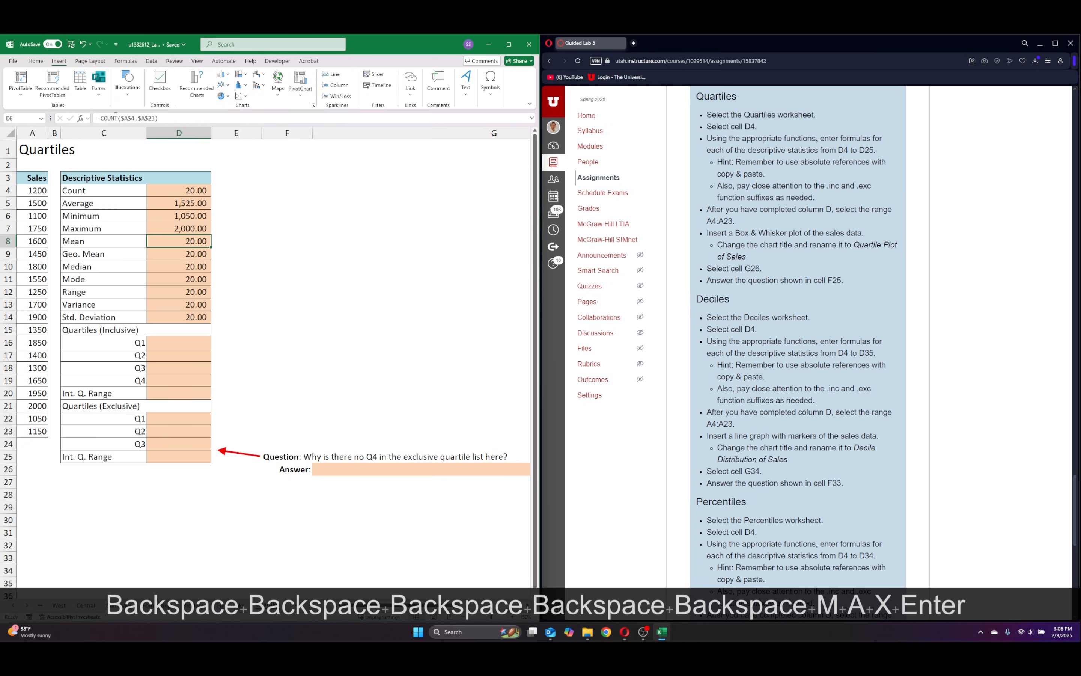
# Replace the function in the Mean cell D8 with AVERAGE, keeping the absolute range $A$4:$A$23.
pyautogui.click(116, 118)
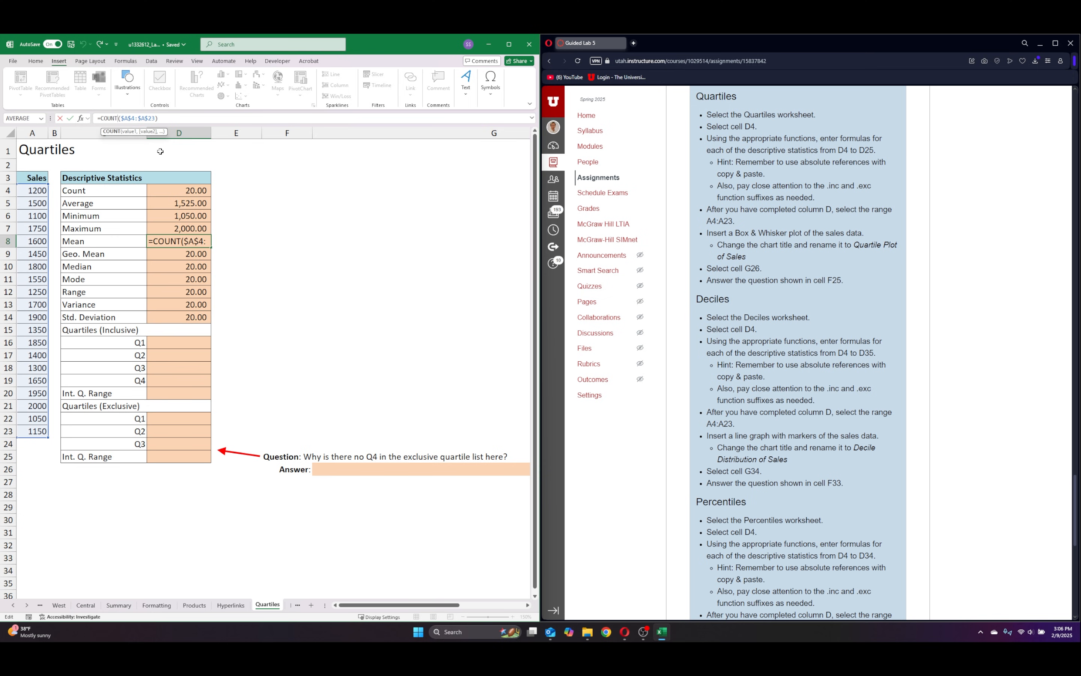
pyautogui.press('BackSpace')
pyautogui.press('BackSpace')
pyautogui.press('BackSpace')
pyautogui.press('BackSpace')
pyautogui.press('BackSpace')
pyautogui.write('mean')
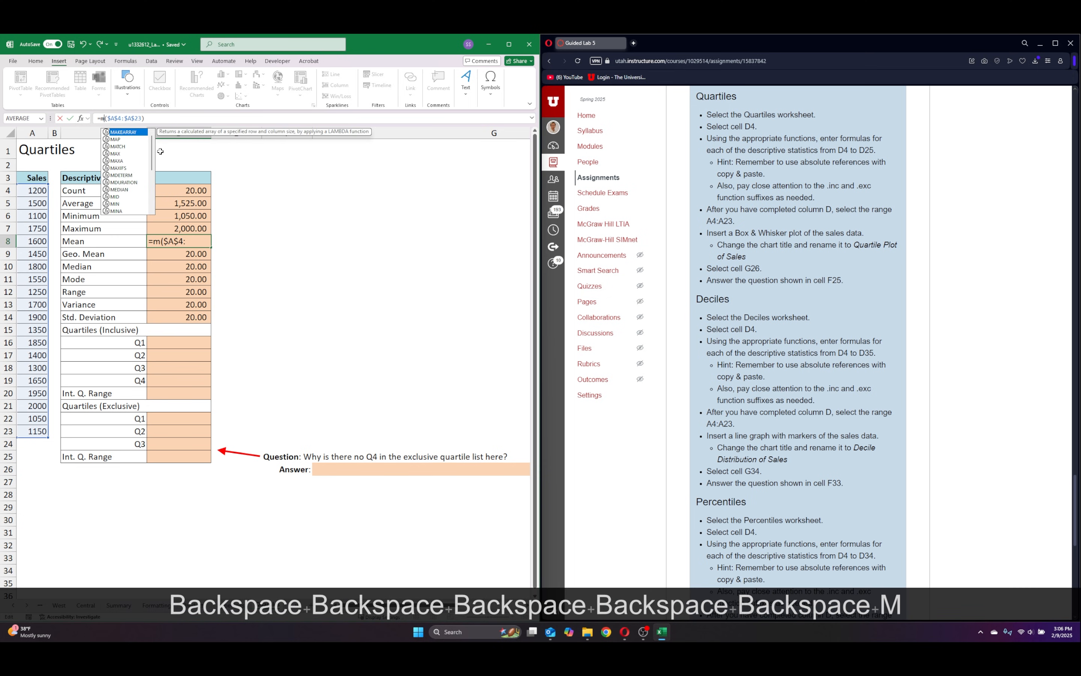
pyautogui.press('BackSpace')
pyautogui.press('BackSpace')
pyautogui.press('BackSpace')
pyautogui.press('BackSpace')
pyautogui.write('average')
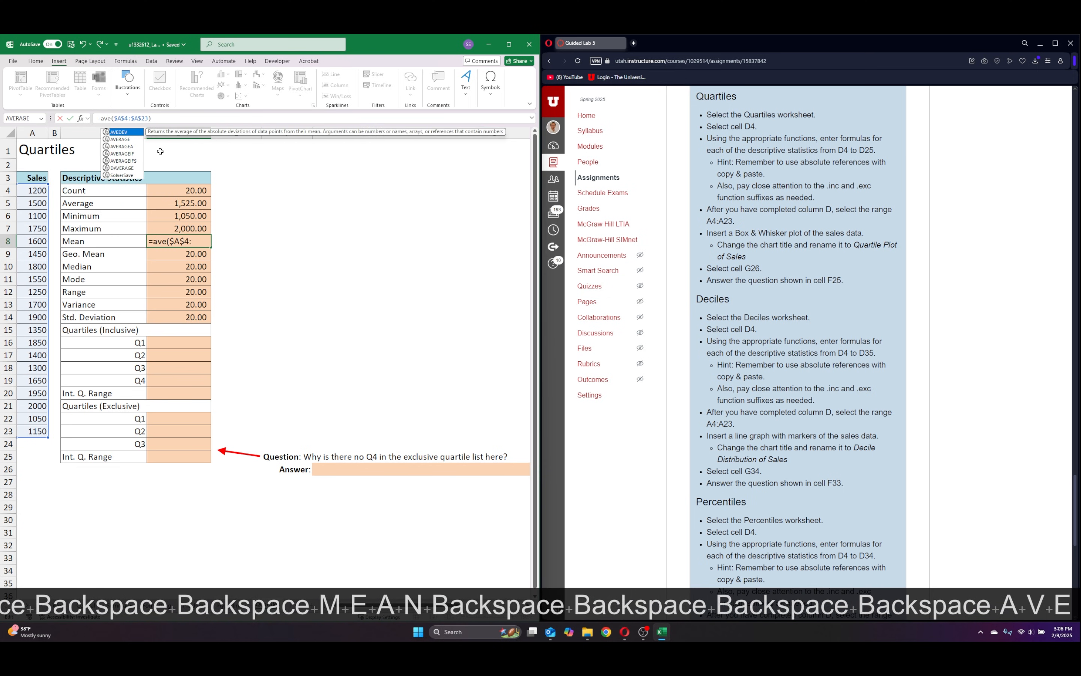
pyautogui.press('Return')
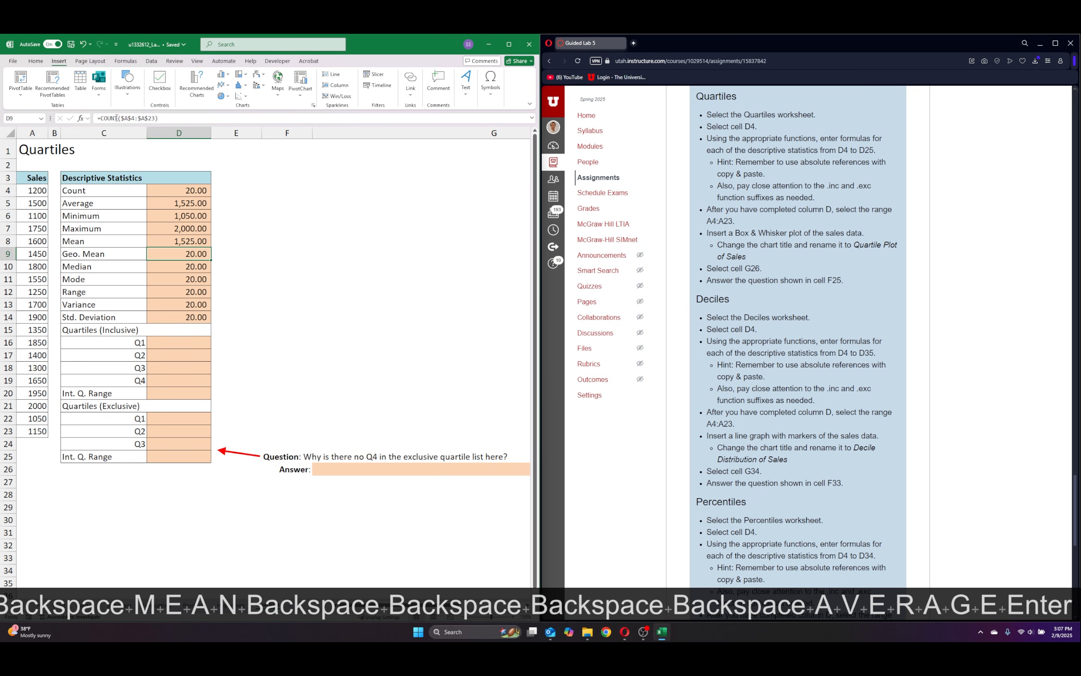
# Replace the function in the Geo. Mean cell D9 with GEOMEAN over $A$4:$A$23.
pyautogui.moveTo(117, 118); pyautogui.dragTo(101, 118)
pyautogui.write('geo')
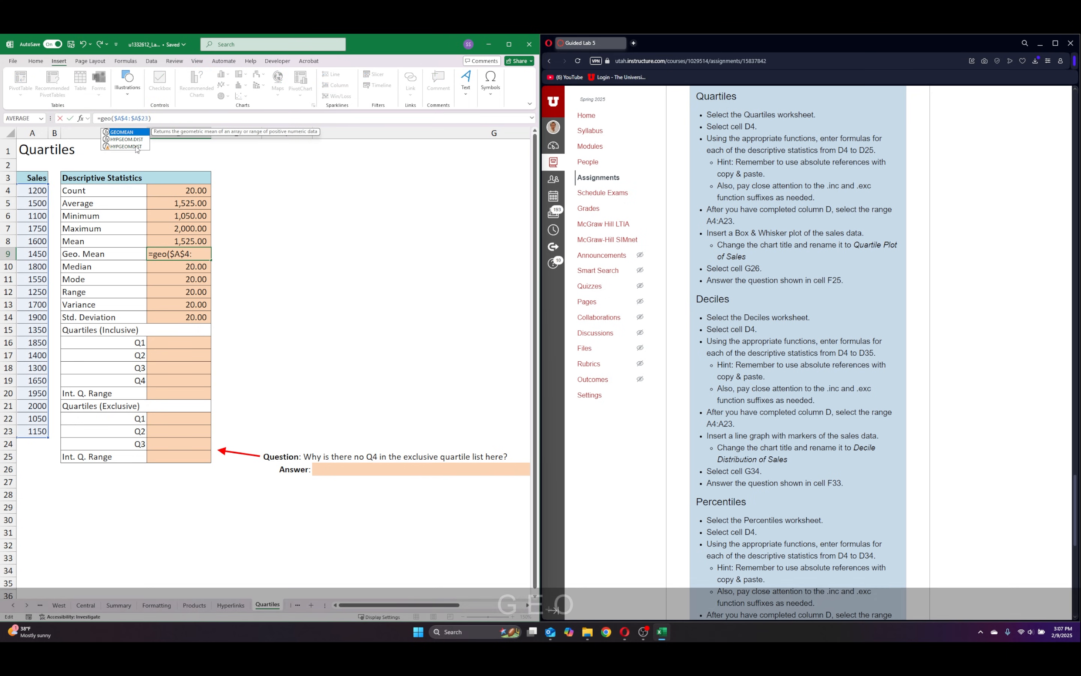
pyautogui.doubleClick(129, 132)
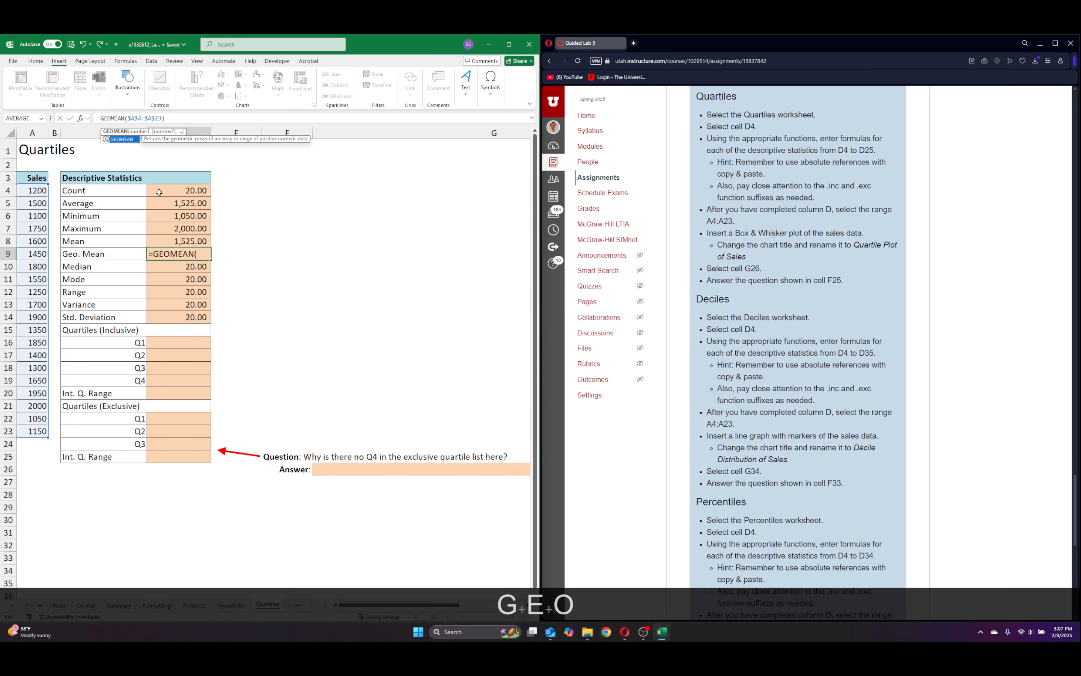
pyautogui.press('Return')
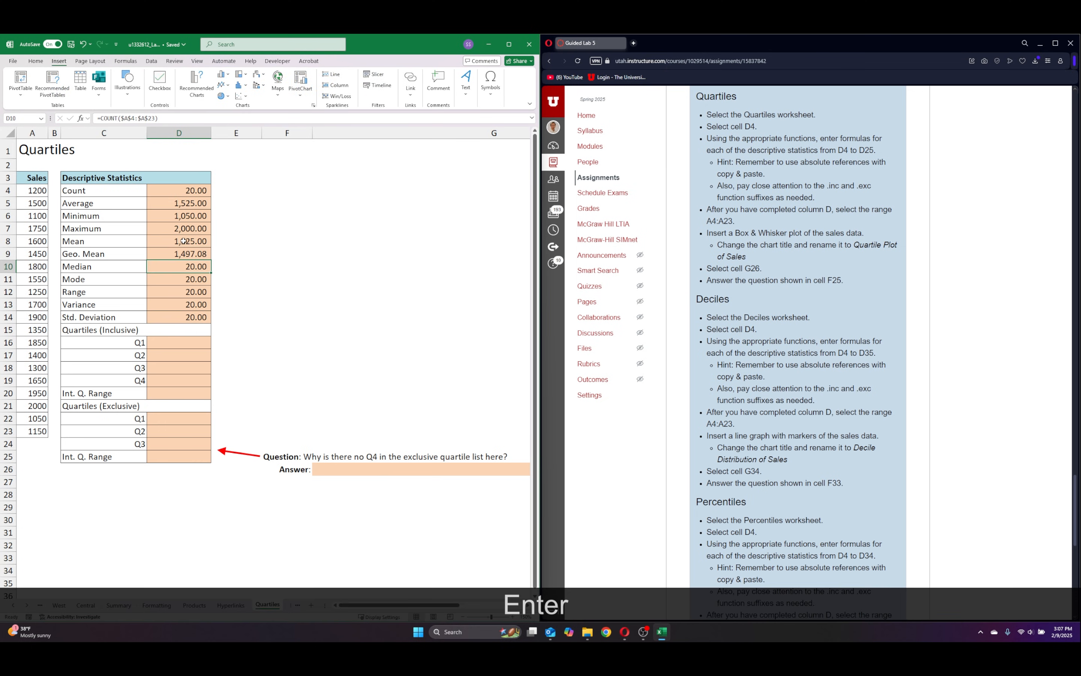
# Replace the function in the Median cell D10 with MEDIAN, keeping the range $A$4:$A$23.
pyautogui.moveTo(117, 119); pyautogui.dragTo(101, 119)
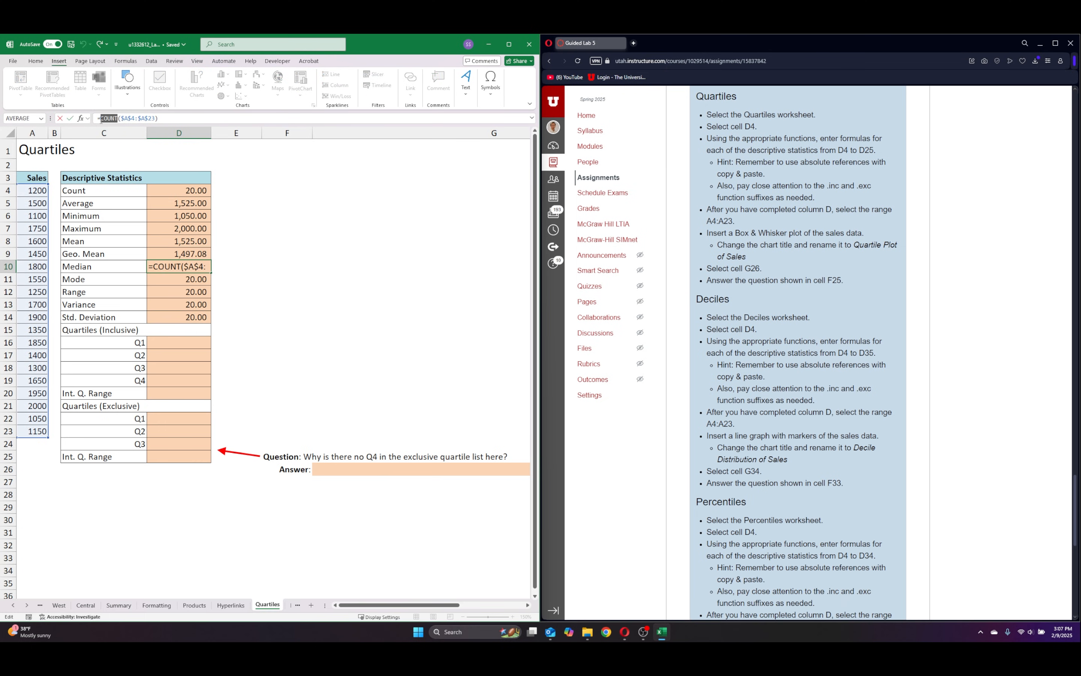
pyautogui.write('median')
pyautogui.press('Return')
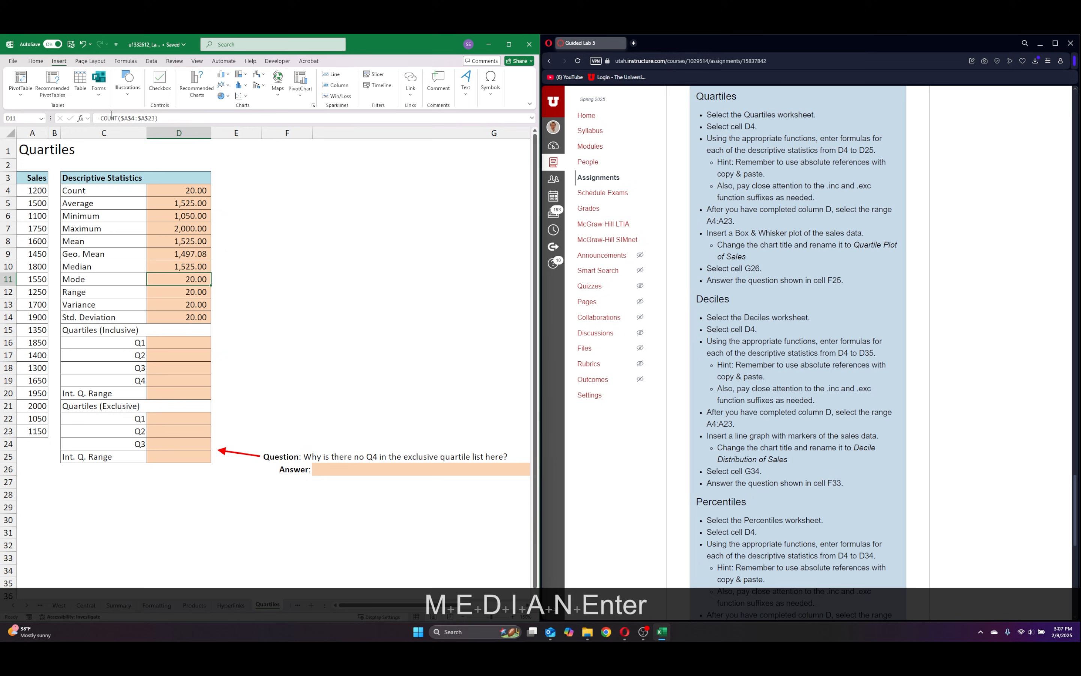
# Replace the function in the Mode cell D11 with MODE over $A$4:$A$23.
pyautogui.click(113, 118)
pyautogui.press('BackSpace')
pyautogui.press('BackSpace')
pyautogui.press('BackSpace')
pyautogui.press('BackSpace')
pyautogui.press('BackSpace')
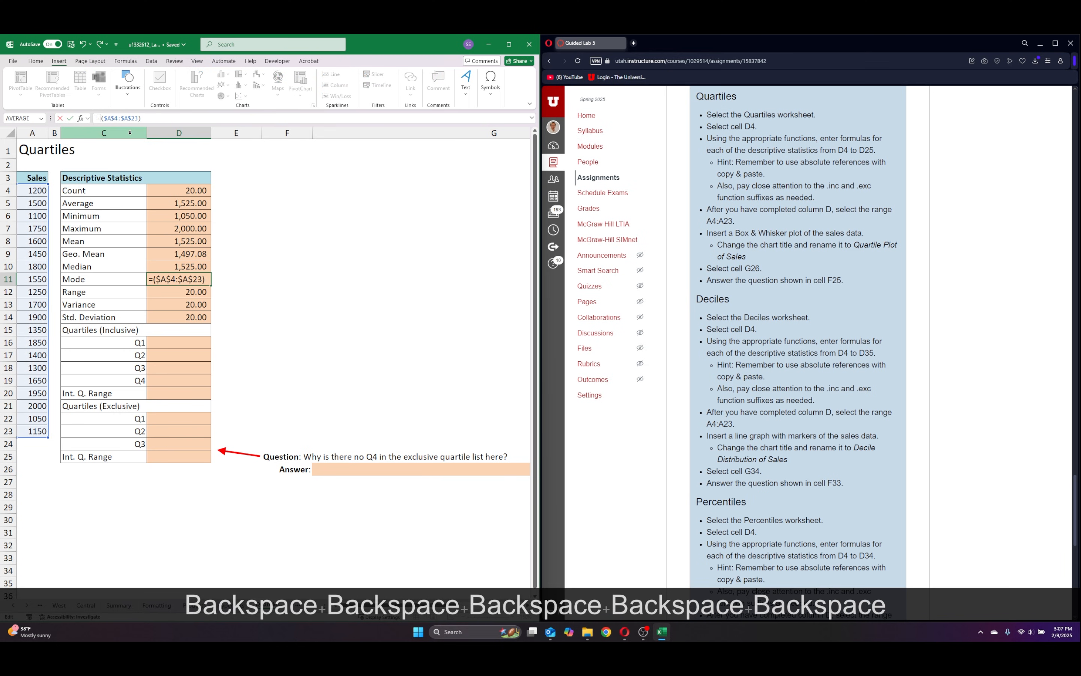
pyautogui.write('mode')
pyautogui.press('Return')
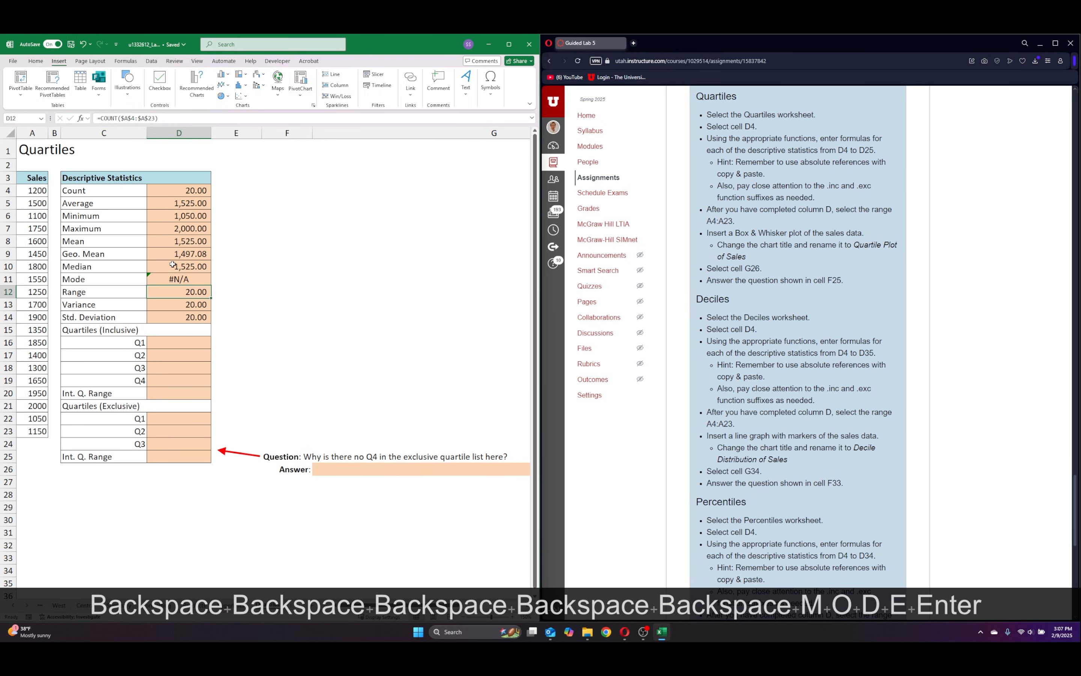
# Replace the formula in the Range cell D12 with maximum minus minimum, =D7-D6.
pyautogui.moveTo(160, 118); pyautogui.dragTo(101, 120)
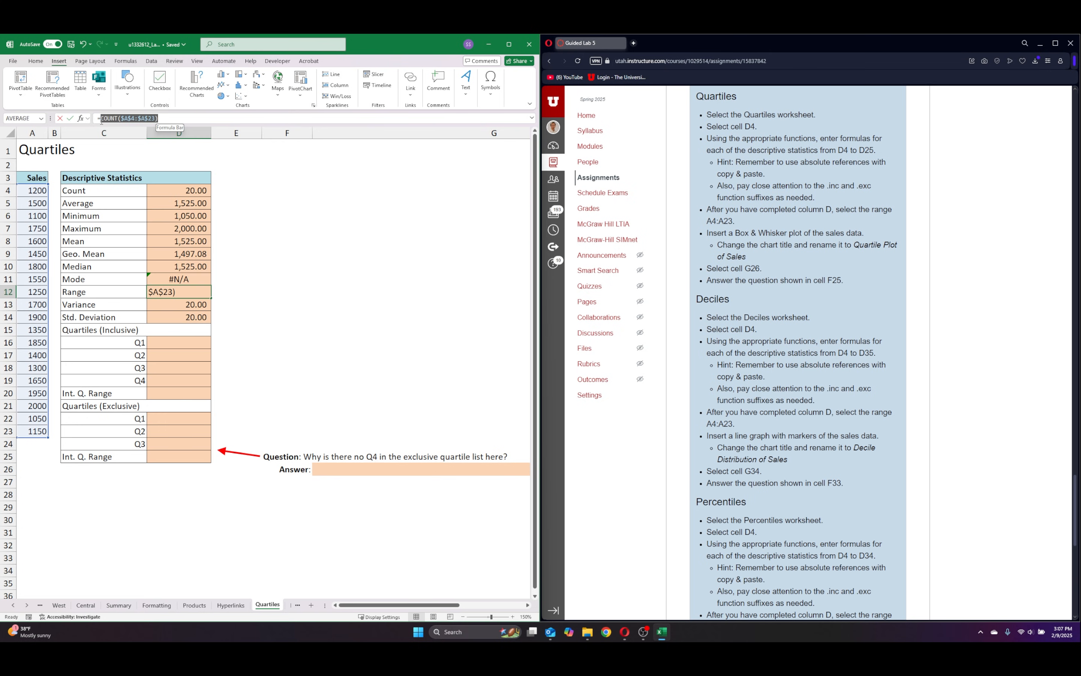
pyautogui.press('BackSpace')
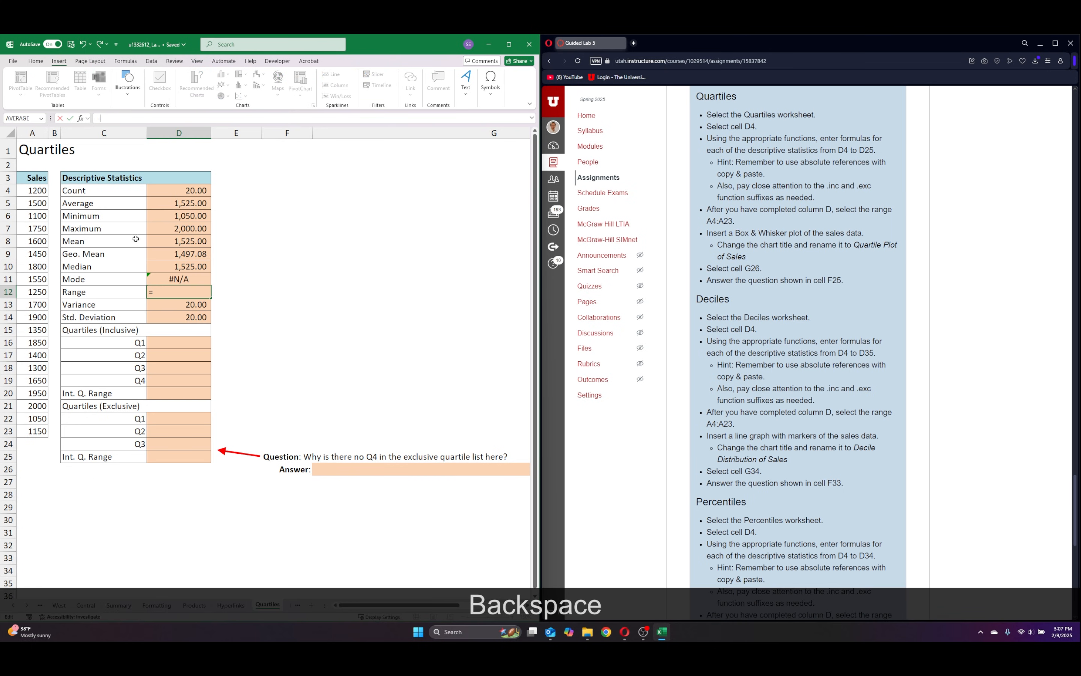
pyautogui.click(180, 225)
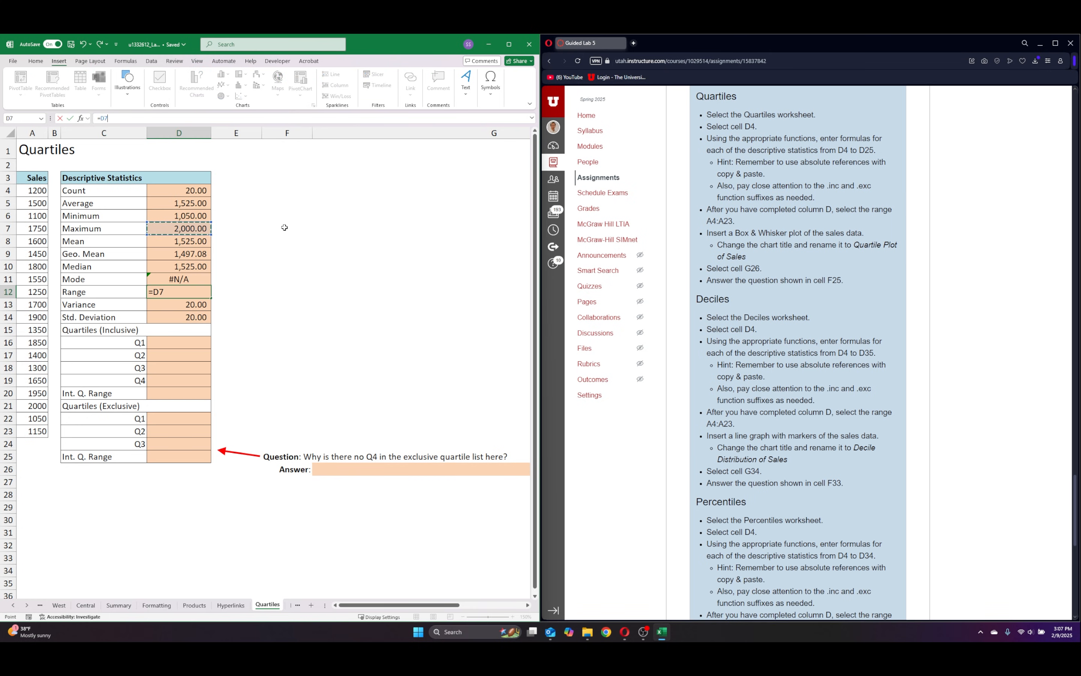
pyautogui.write('-')
pyautogui.click(182, 219)
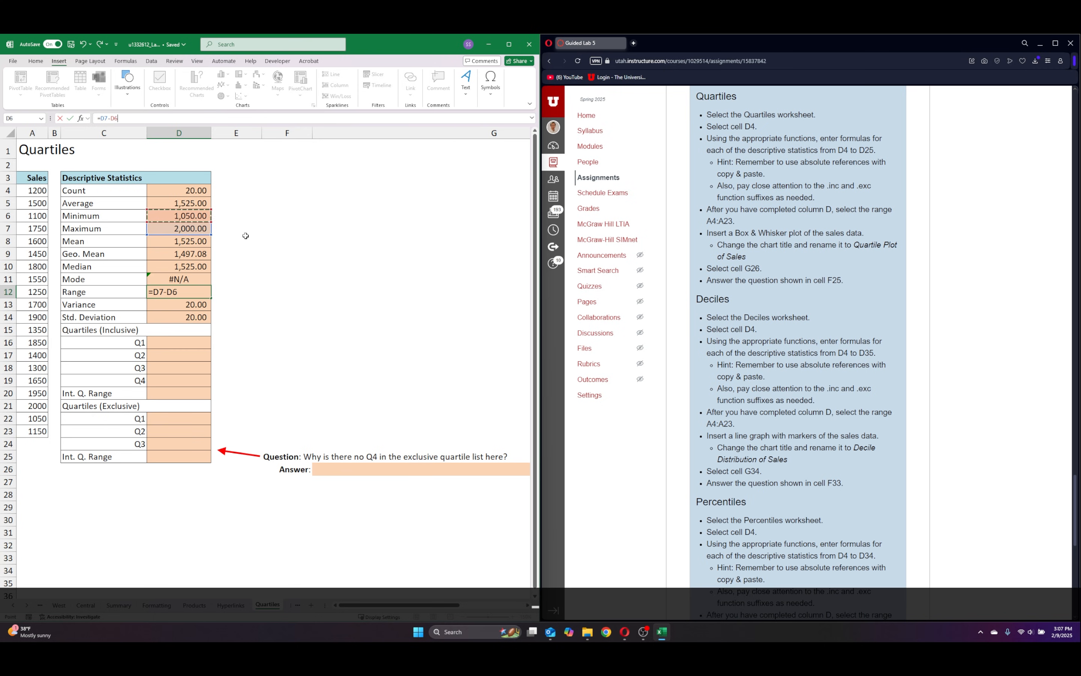
pyautogui.press('Return')
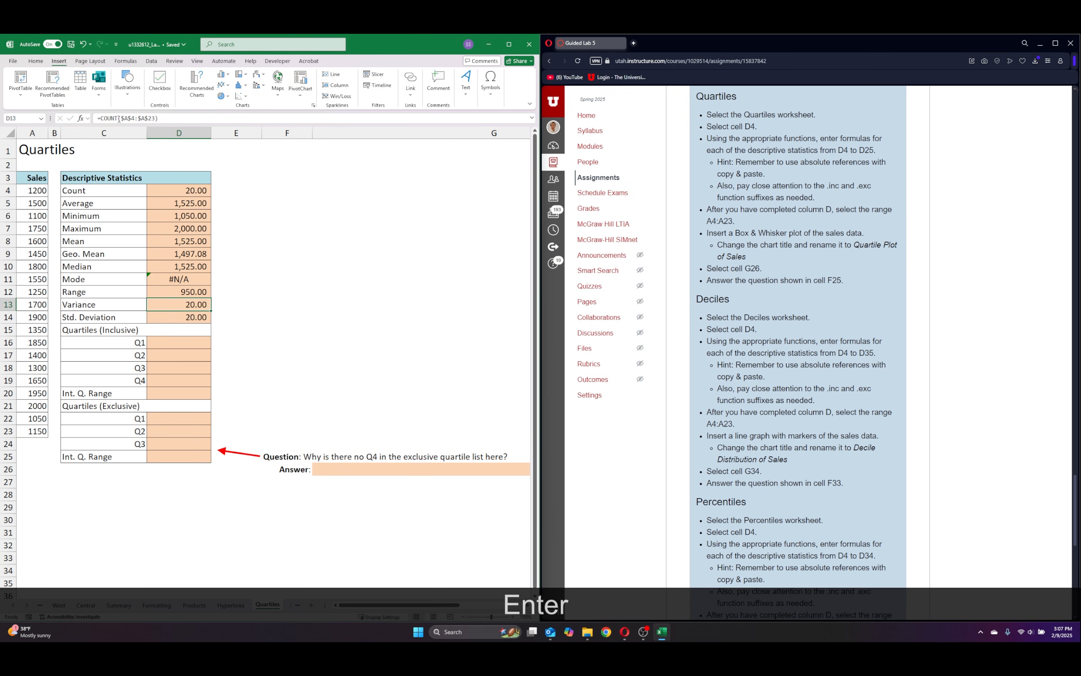
# Replace the function in the Variance cell D13 with VAR.P, keeping the range $A$4:$A$23.
pyautogui.click(119, 119)
pyautogui.doubleClick(103, 118)
pyautogui.write('var')
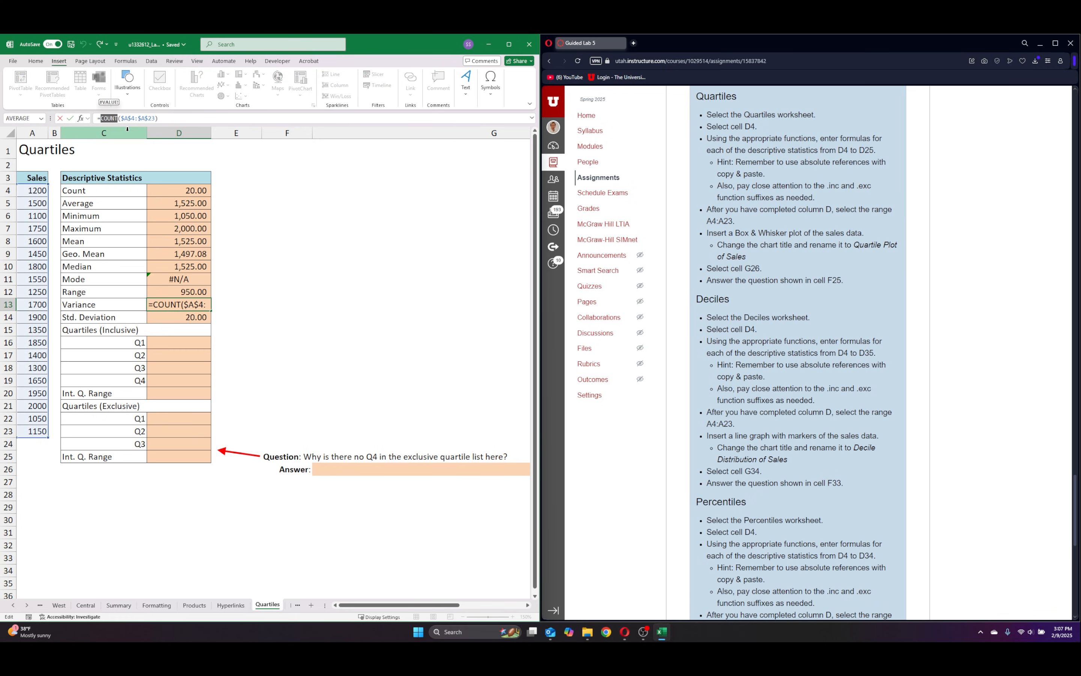
pyautogui.doubleClick(118, 138)
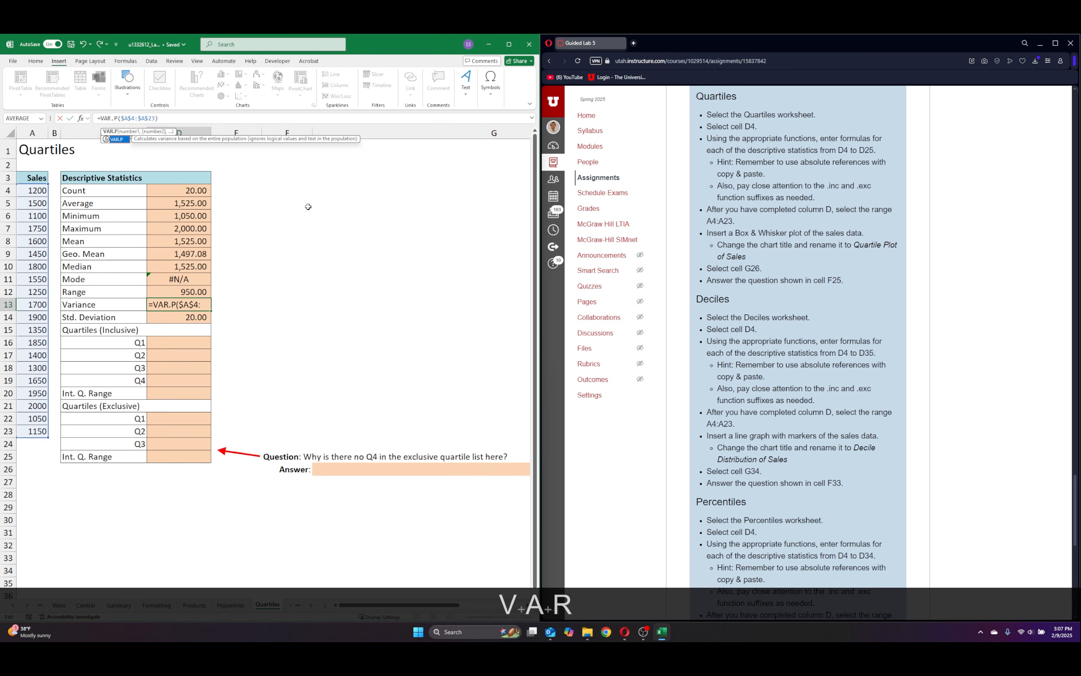
pyautogui.press('Return')
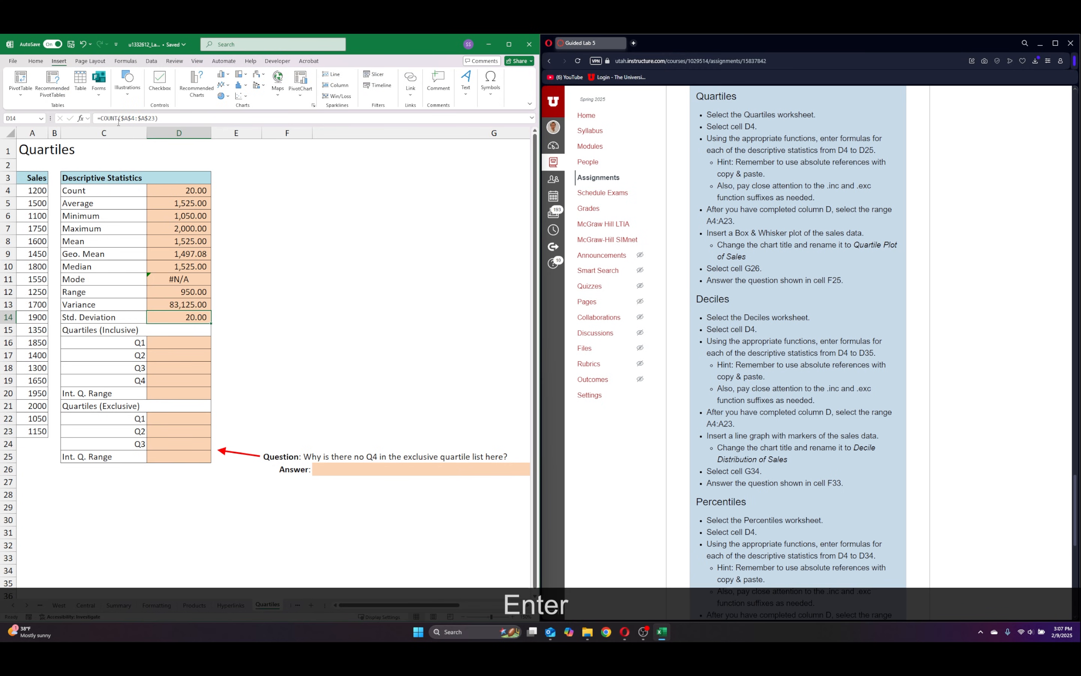
# Replace the function in the Std. Deviation cell D14 with STDEV over $A$4:$A$23.
pyautogui.click(112, 118)
pyautogui.moveTo(109, 122); pyautogui.dragTo(98, 122)
pyautogui.click(120, 119)
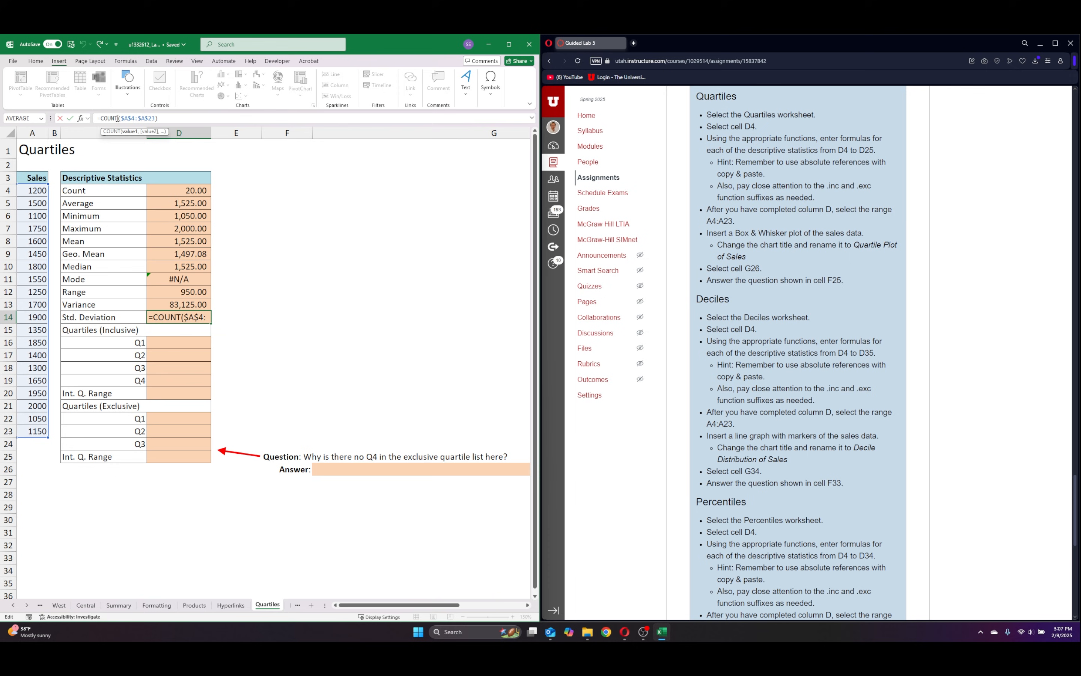
pyautogui.write('std')
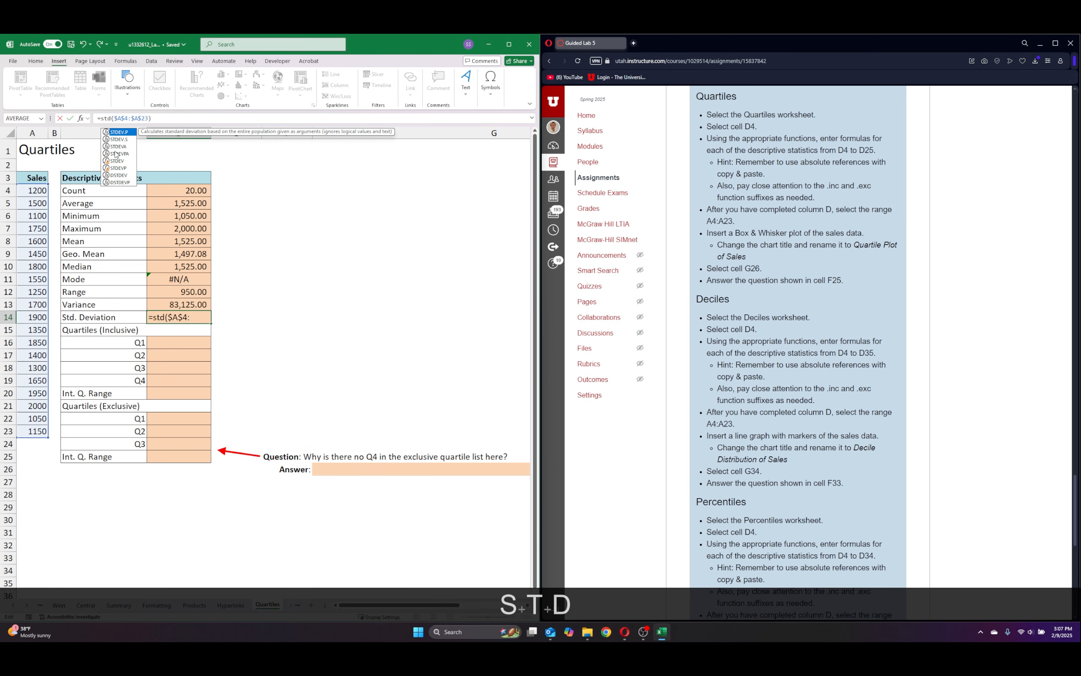
pyautogui.doubleClick(115, 161)
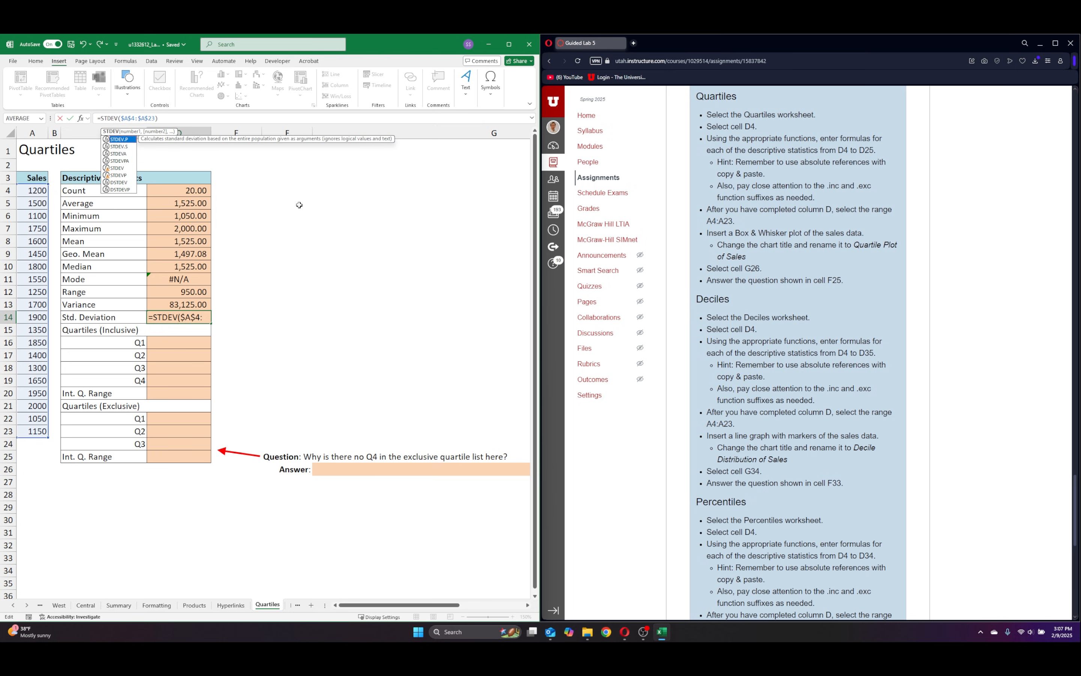
pyautogui.press('Return')
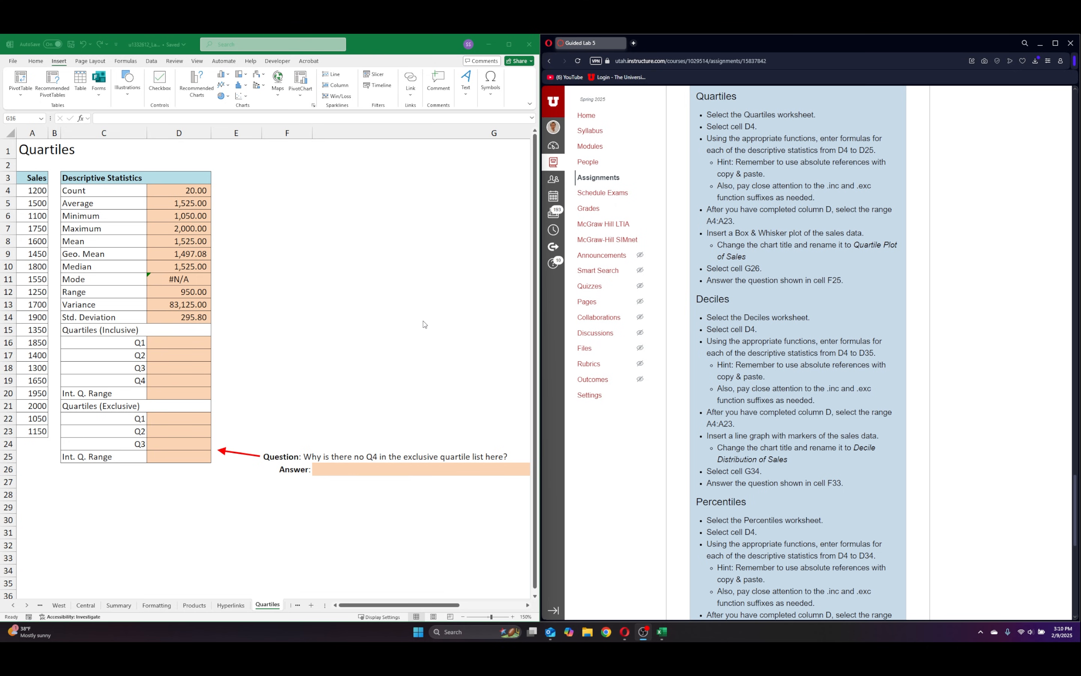
# Enter =QUARTILE.INC(A4:A23,1) in the inclusive Q1 cell D16 to calculate the first quartile of the sales.
pyautogui.click(172, 341)
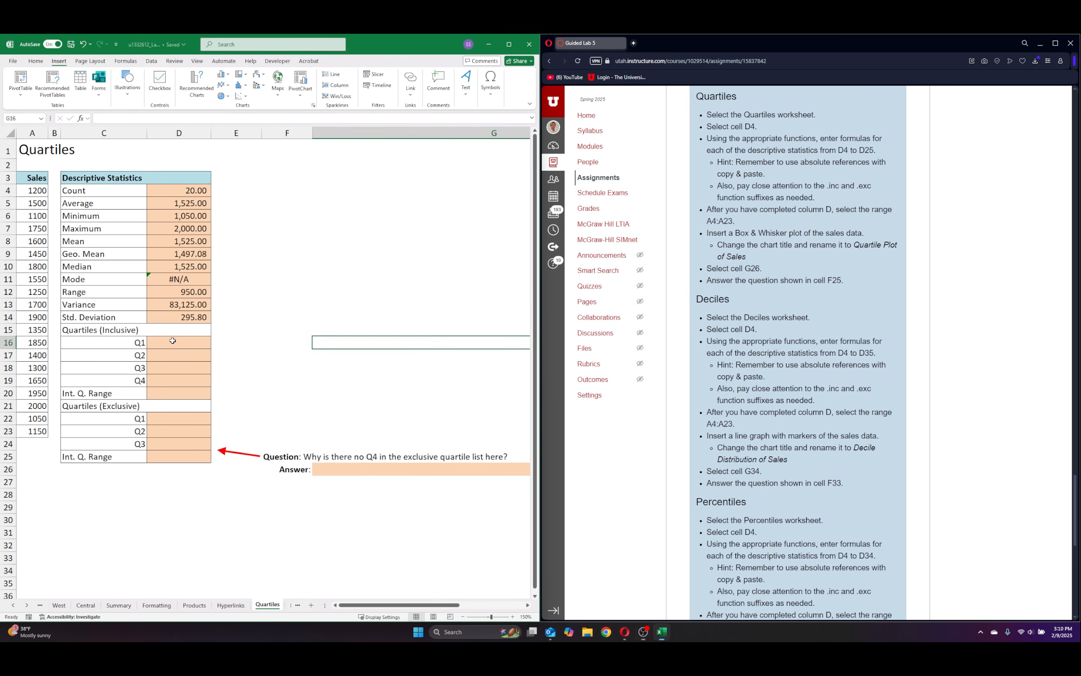
pyautogui.press('BackSpace')
pyautogui.moveTo(437, 605); pyautogui.dragTo(231, 596)
pyautogui.click(170, 346)
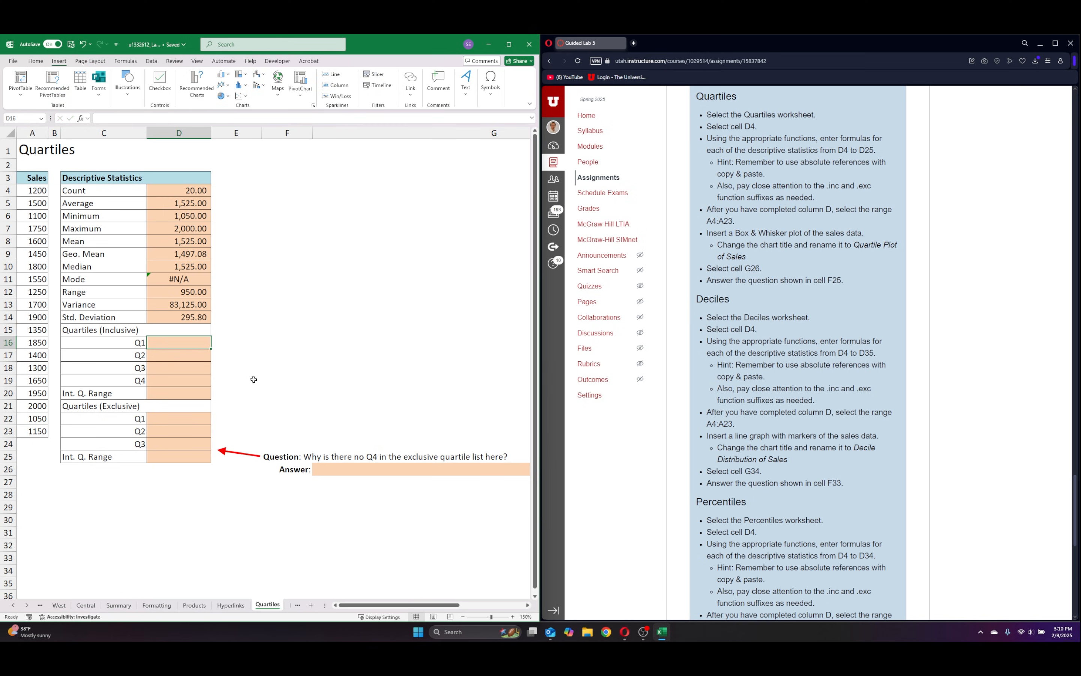
pyautogui.write('=qu')
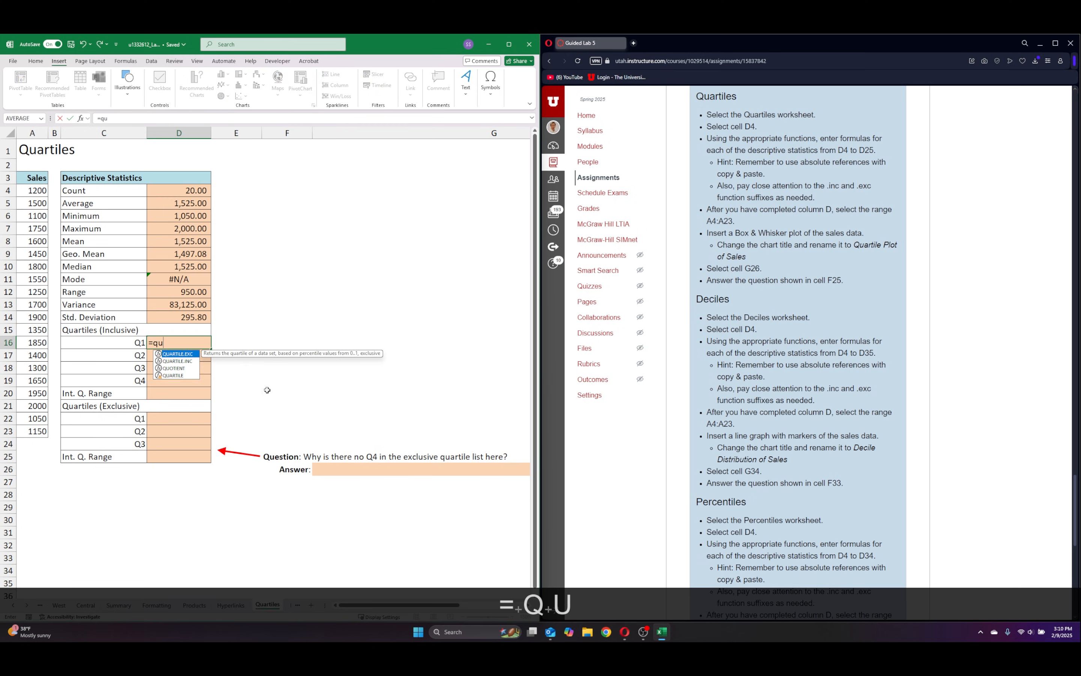
pyautogui.doubleClick(177, 360)
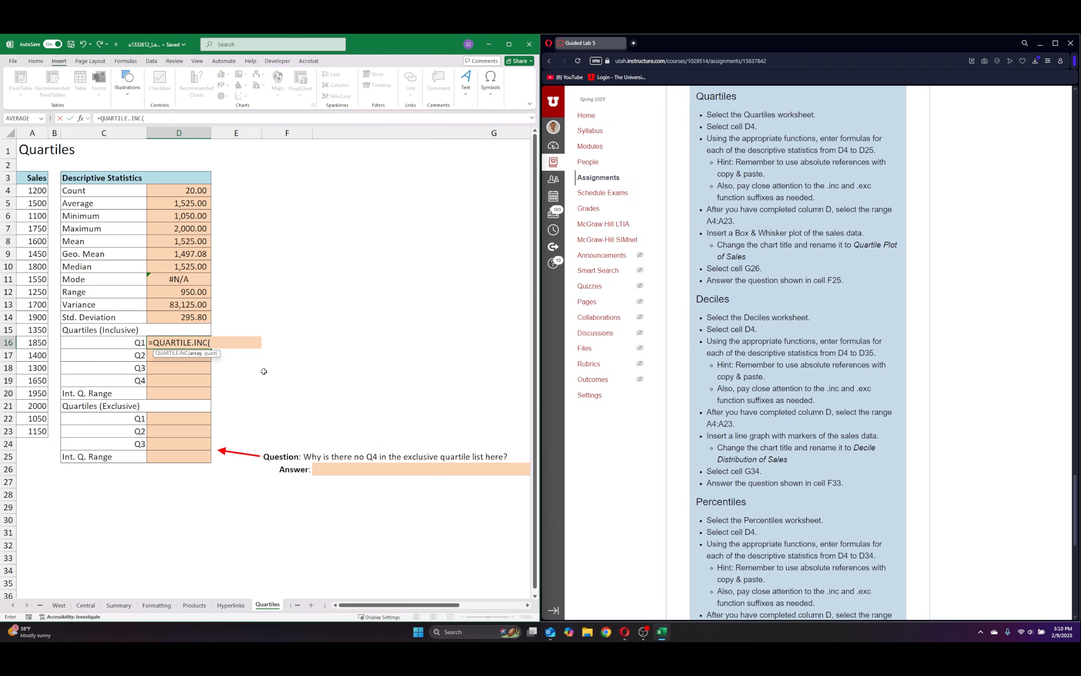
pyautogui.moveTo(32, 191); pyautogui.dragTo(30, 430)
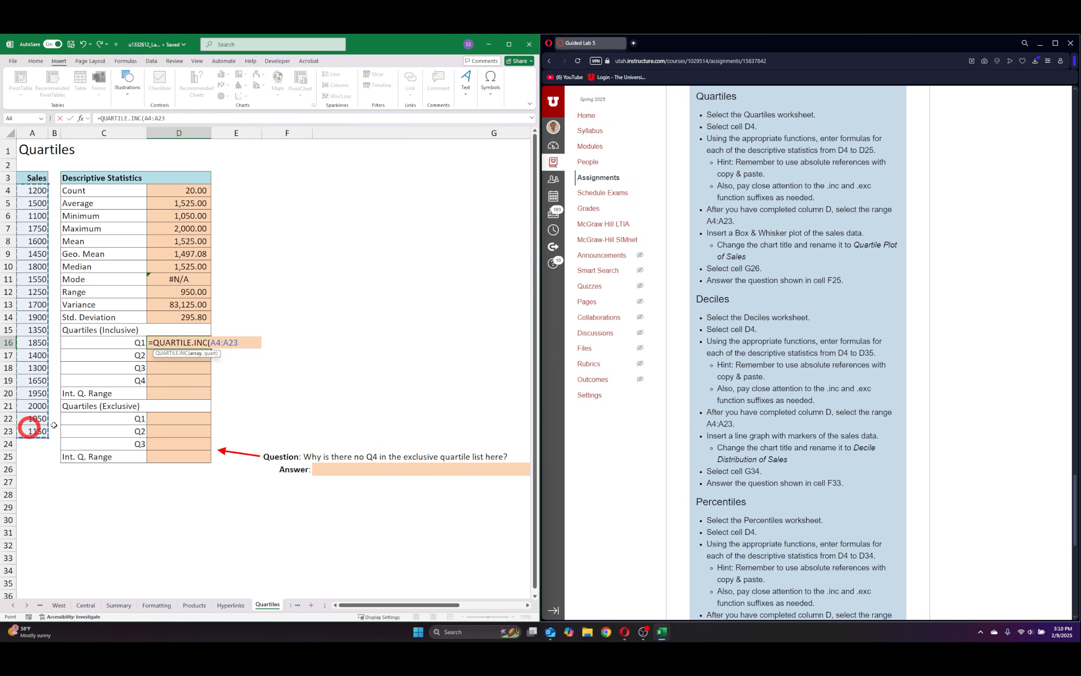
pyautogui.write(',')
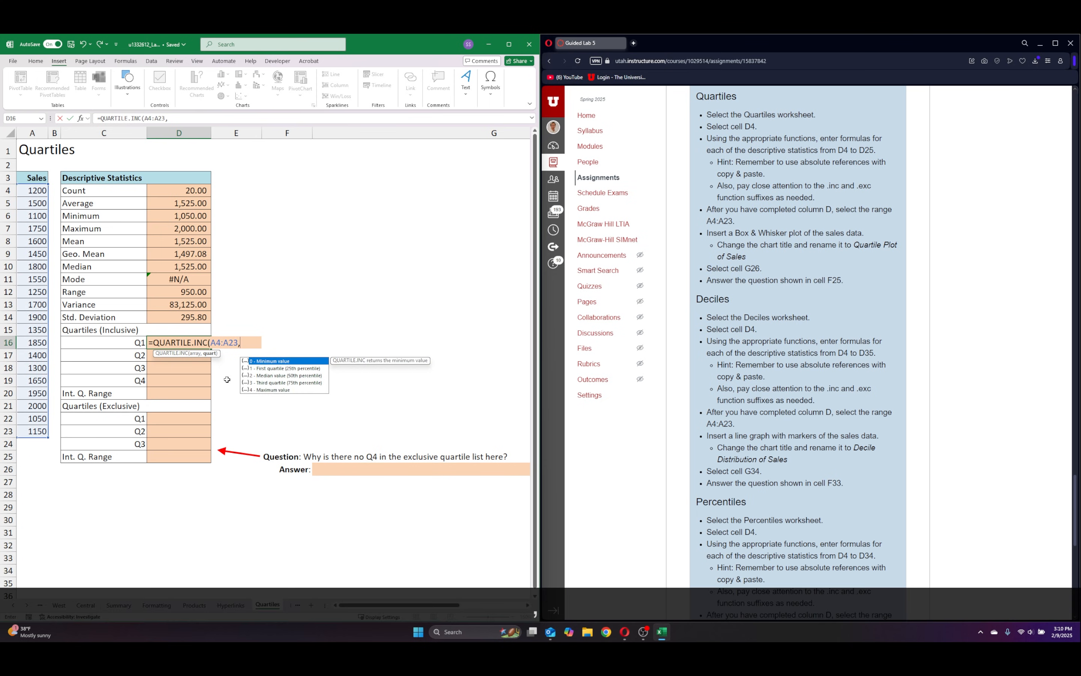
pyautogui.doubleClick(261, 369)
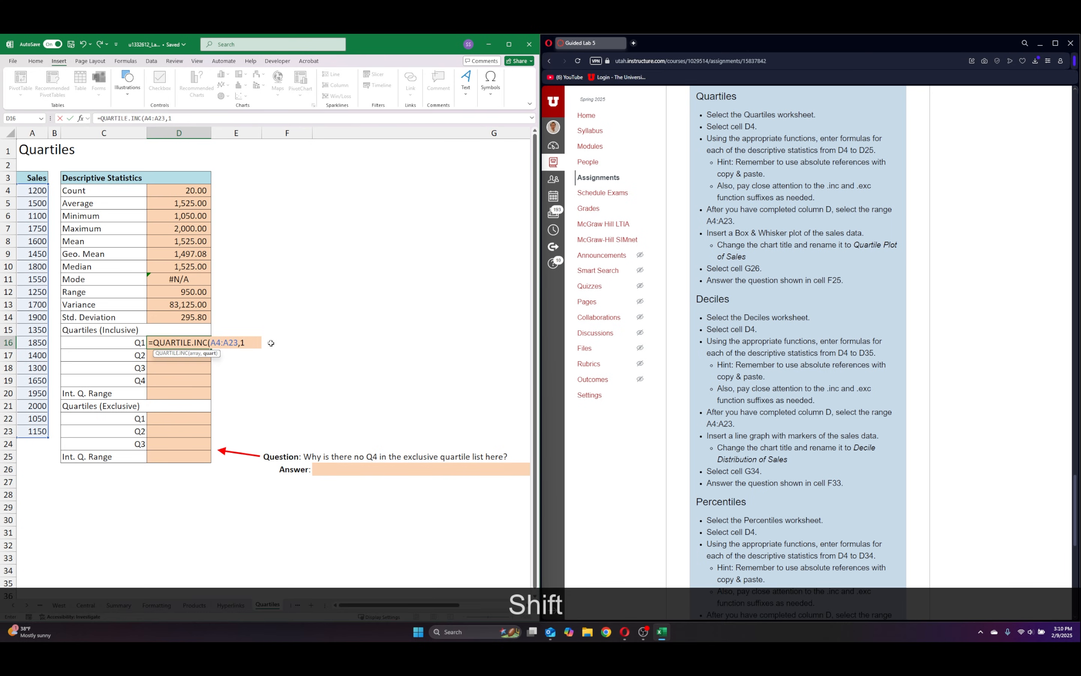
pyautogui.write(')')
pyautogui.press('Return')
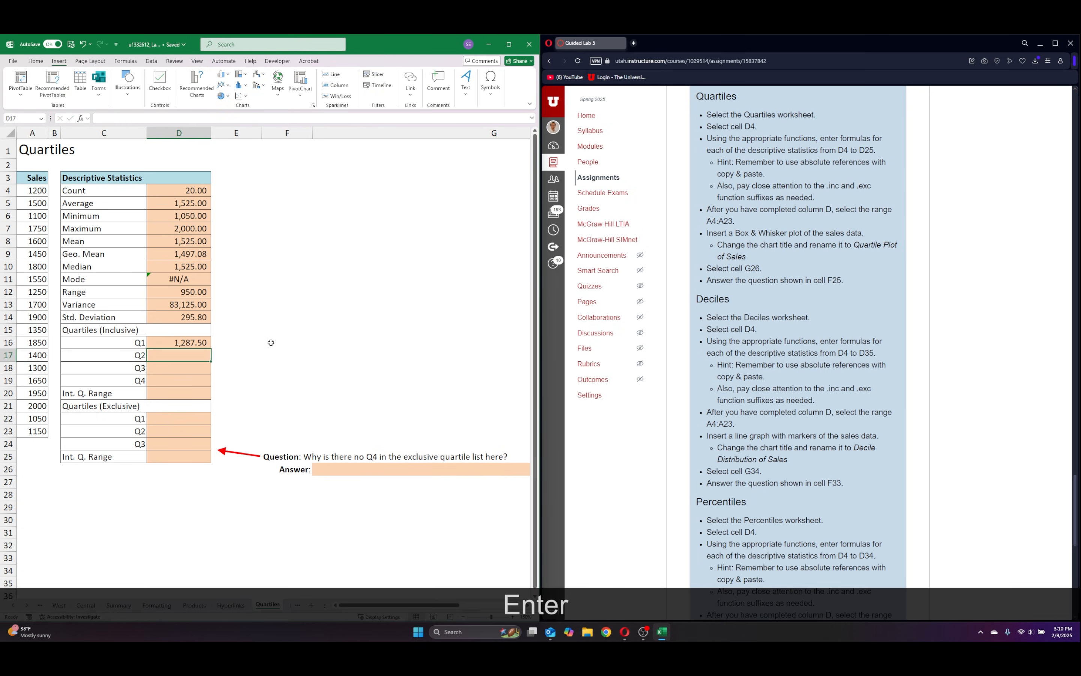
# Make the range in the D16 quartile formula absolute as $A$4:$A$23.
pyautogui.click(189, 342)
pyautogui.press('F2')
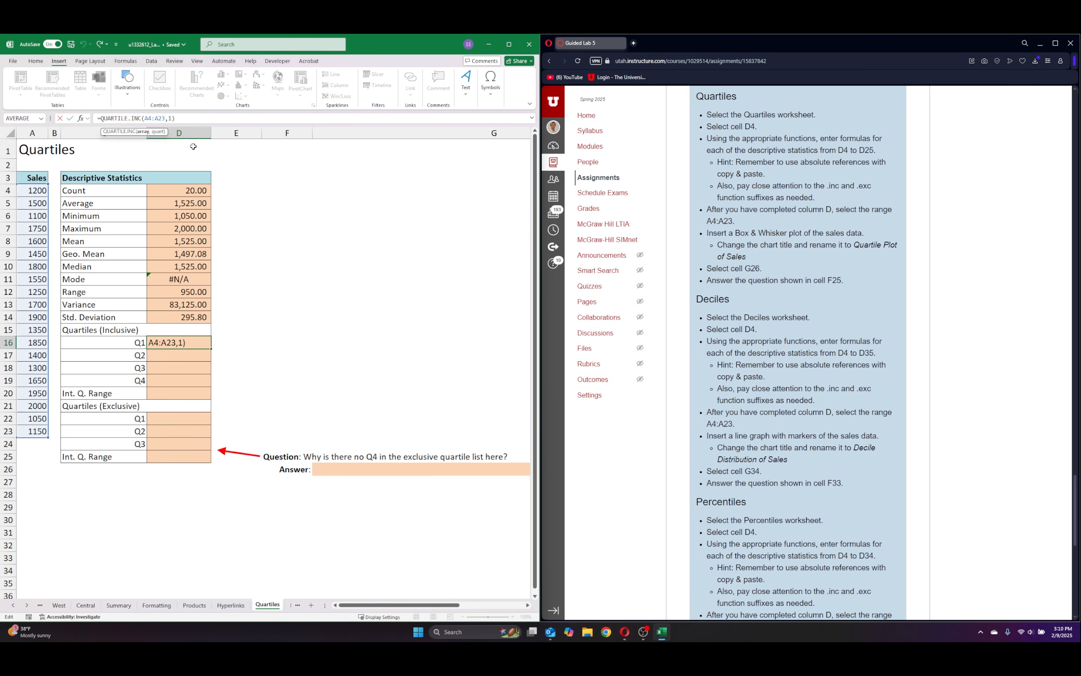
pyautogui.press('F4')
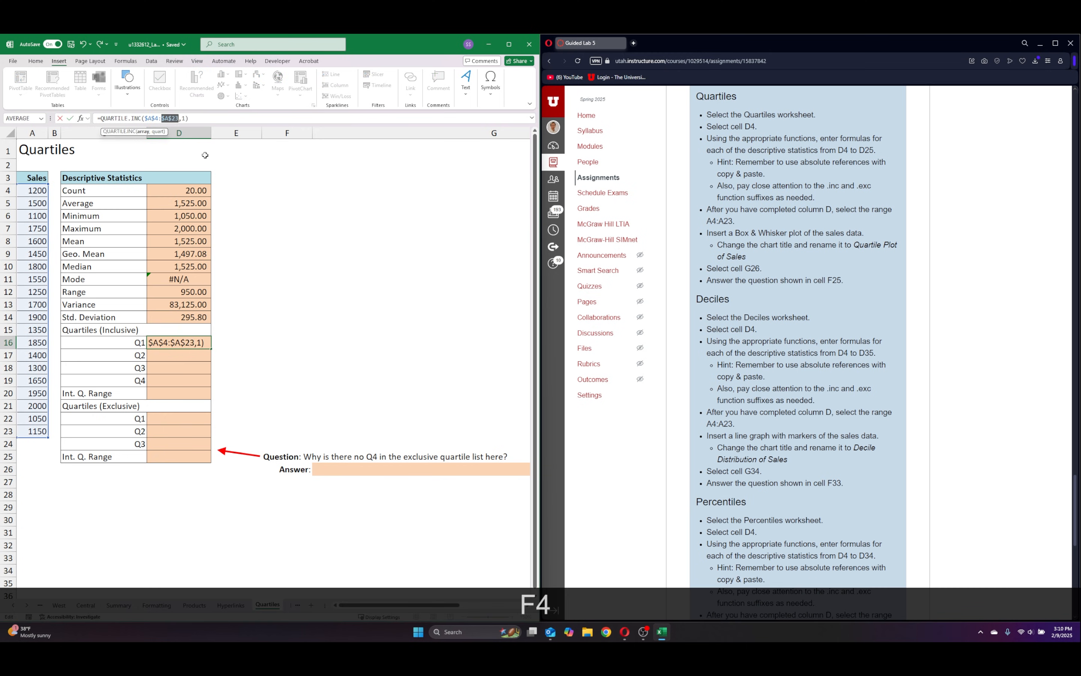
pyautogui.press('Return')
pyautogui.click(181, 339)
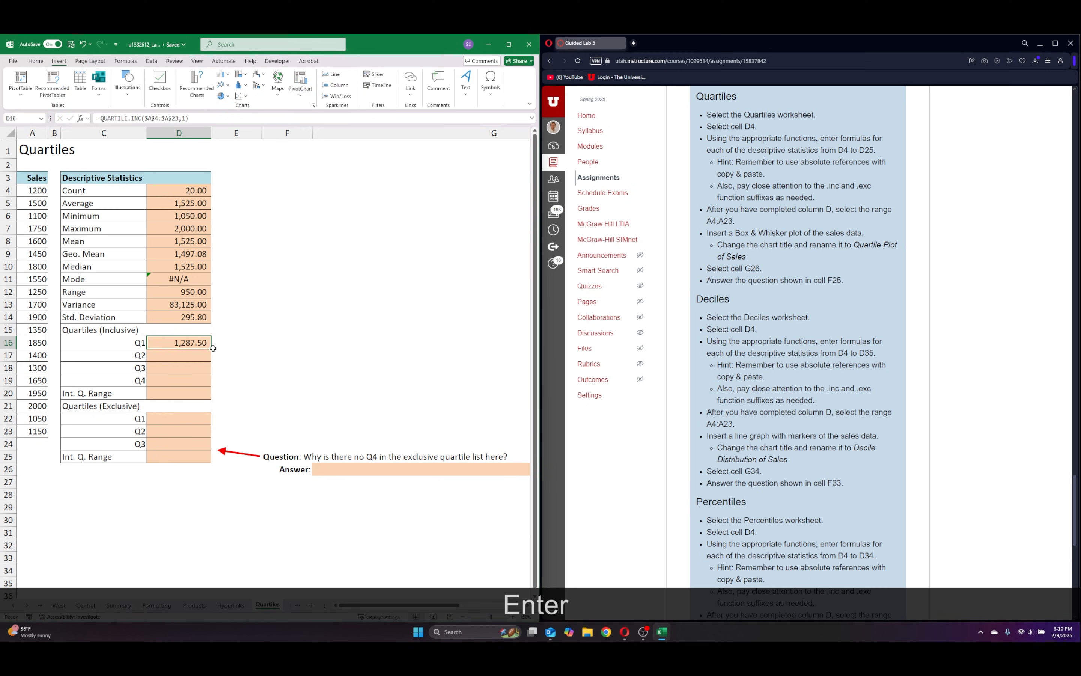
pyautogui.moveTo(214, 348); pyautogui.dragTo(213, 460)
pyautogui.hotkey('ctrl', 'z')
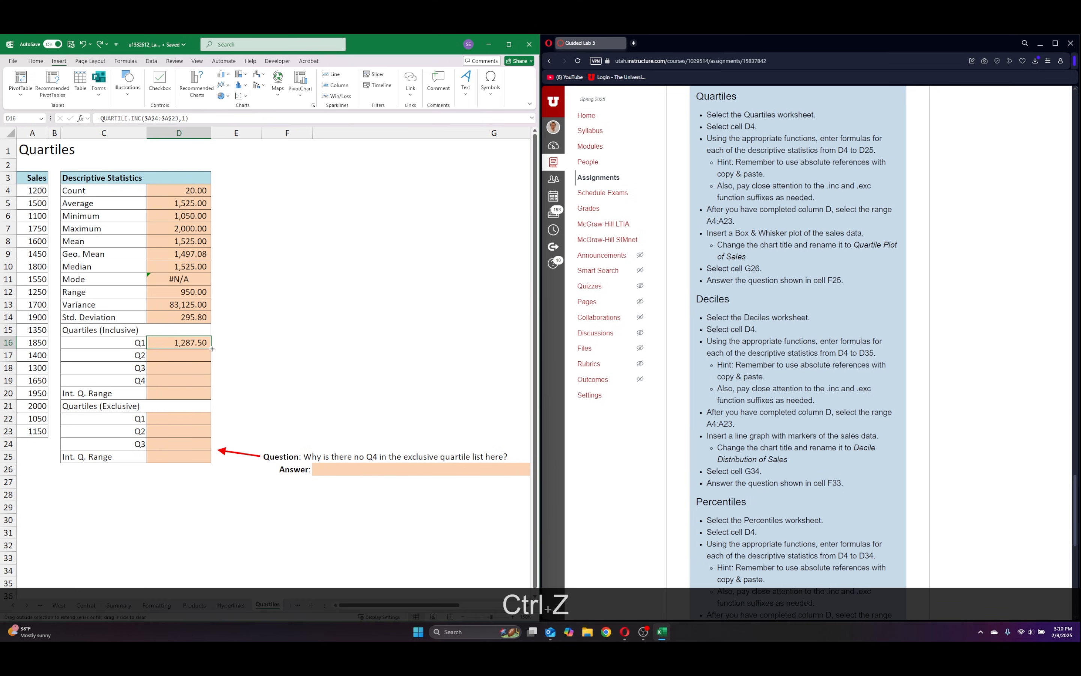
# Fill the D16 quartile formula down through D19 and set the quartile argument in the inclusive Q2 cell D17 to 2.
pyautogui.moveTo(212, 349); pyautogui.dragTo(197, 389)
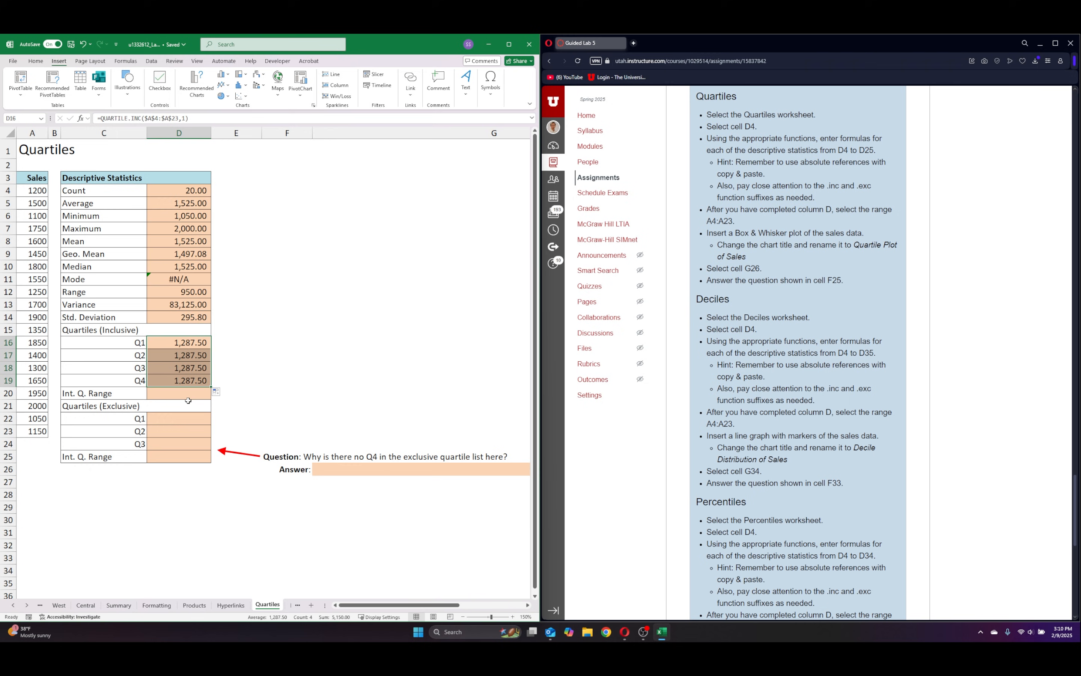
pyautogui.click(192, 394)
pyautogui.click(179, 355)
pyautogui.click(186, 119)
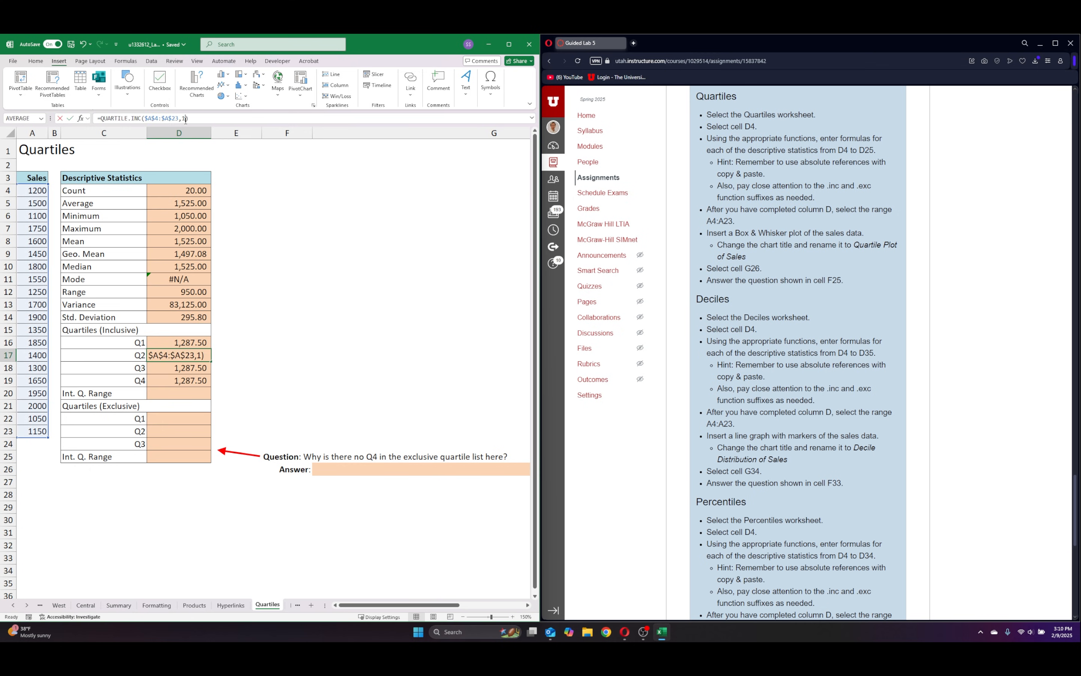
pyautogui.press('BackSpace')
pyautogui.write('2')
pyautogui.press('Return')
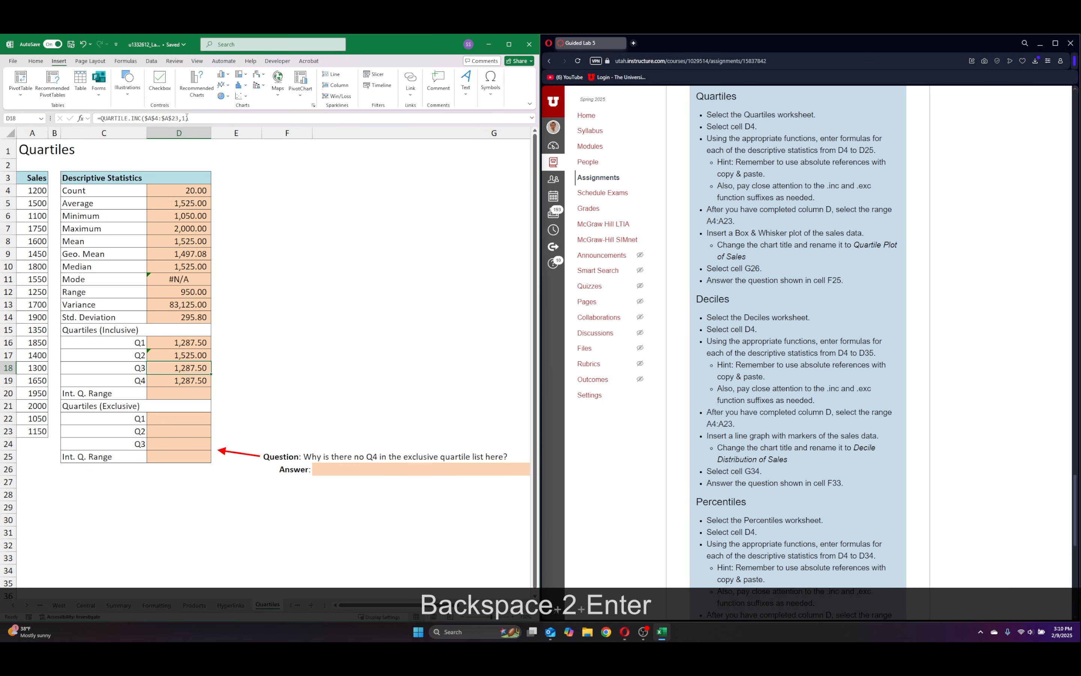
# Set the quartile argument to 3 in the inclusive Q3 cell D18 and to 4 in the inclusive Q4 cell D19.
pyautogui.click(186, 118)
pyautogui.press('BackSpace')
pyautogui.write('3')
pyautogui.press('Return')
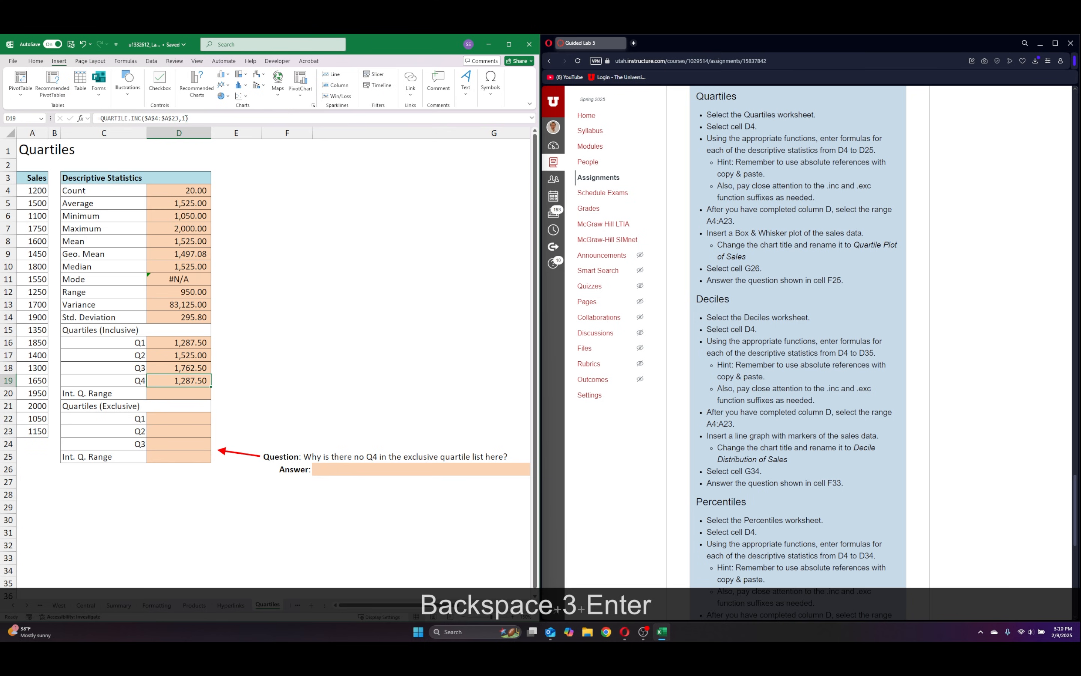
pyautogui.click(185, 118)
pyautogui.press('Right')
pyautogui.press('BackSpace')
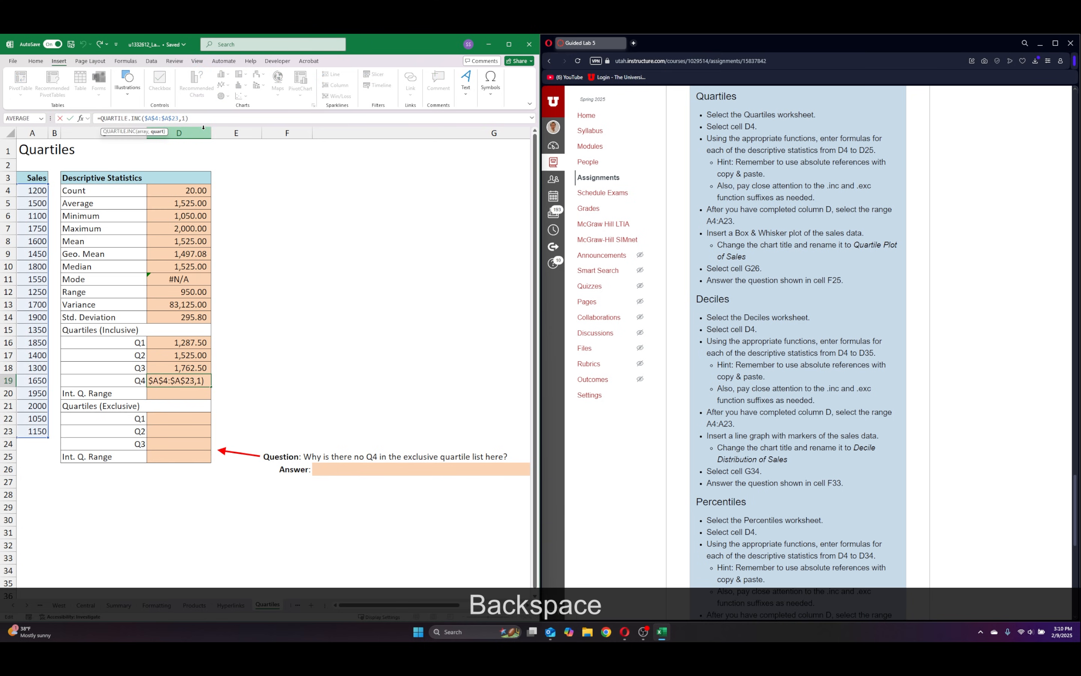
pyautogui.write('4')
pyautogui.press('Return')
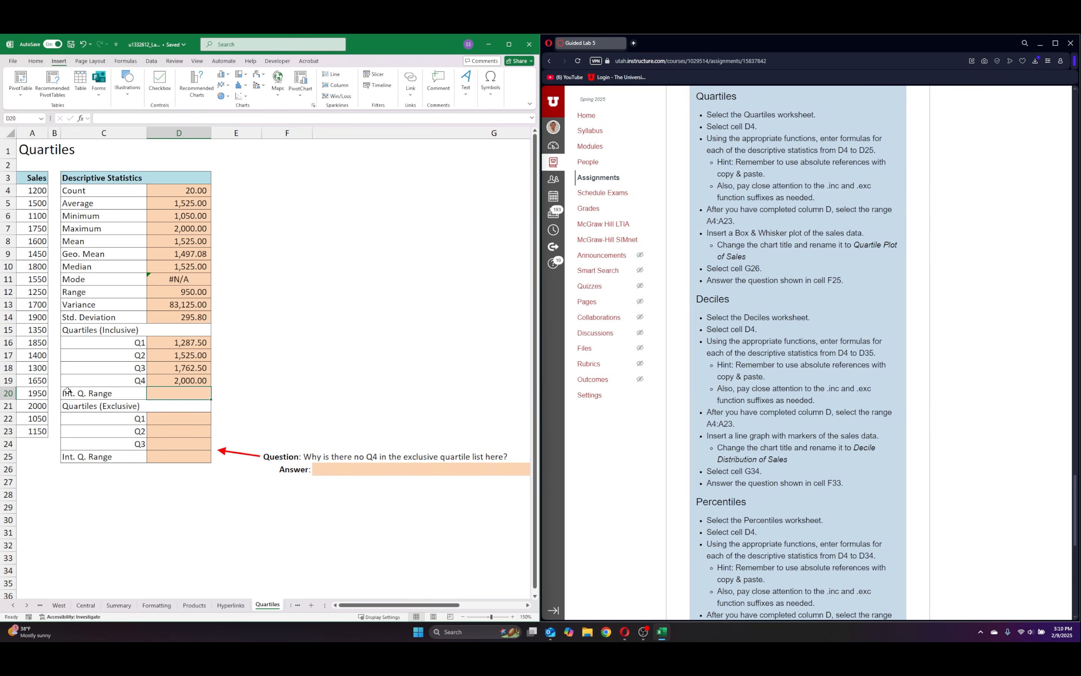
# Enter =D18-D16 in D20 to calculate the interquartile range of the inclusive quartiles.
pyautogui.click(172, 389)
pyautogui.write('=-')
pyautogui.press('BackSpace')
pyautogui.click(169, 367)
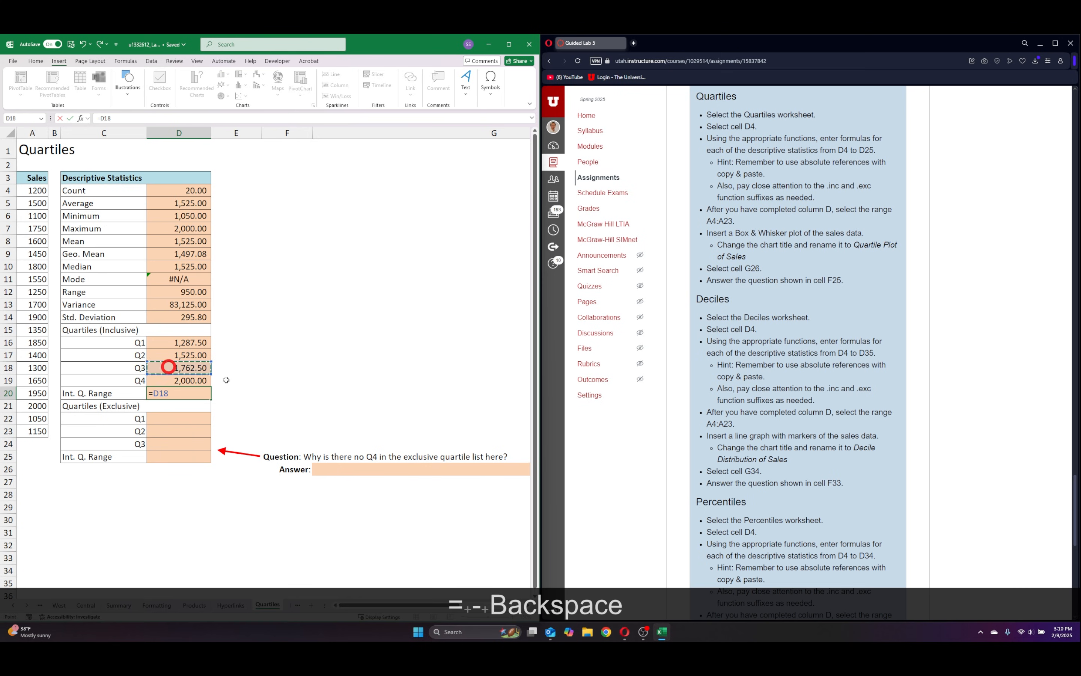
pyautogui.write('-')
pyautogui.click(177, 344)
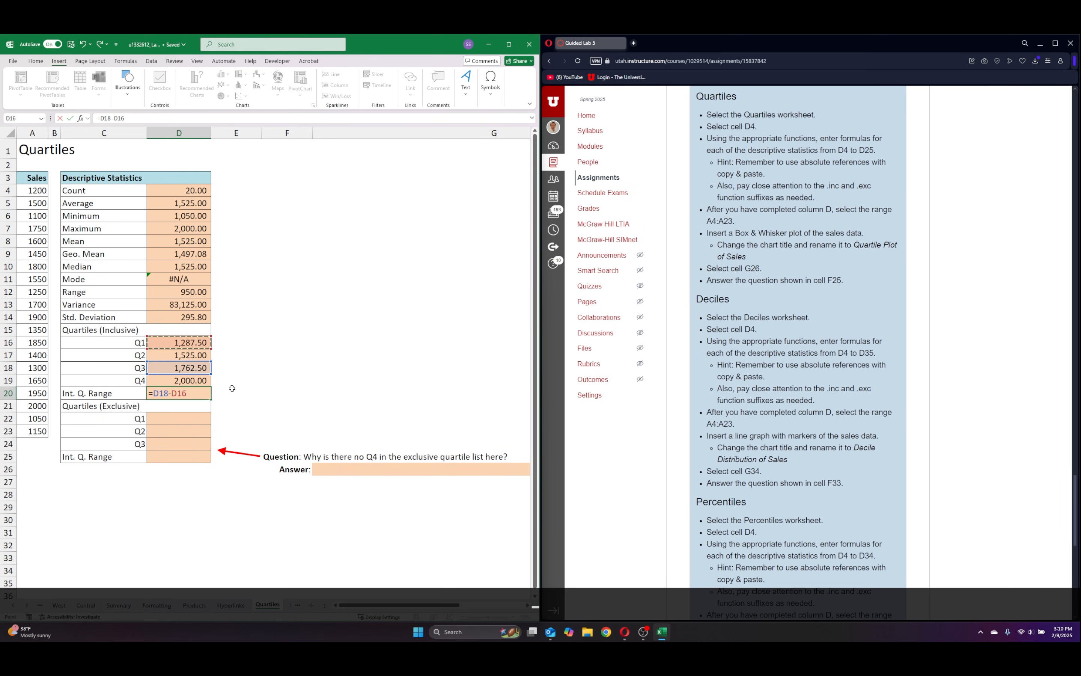
pyautogui.press('Return')
# Enter =QUARTILE.EXC(A4:A23,1) in the exclusive Q1 cell D22 to calculate the first quartile of the sales.
pyautogui.click(190, 419)
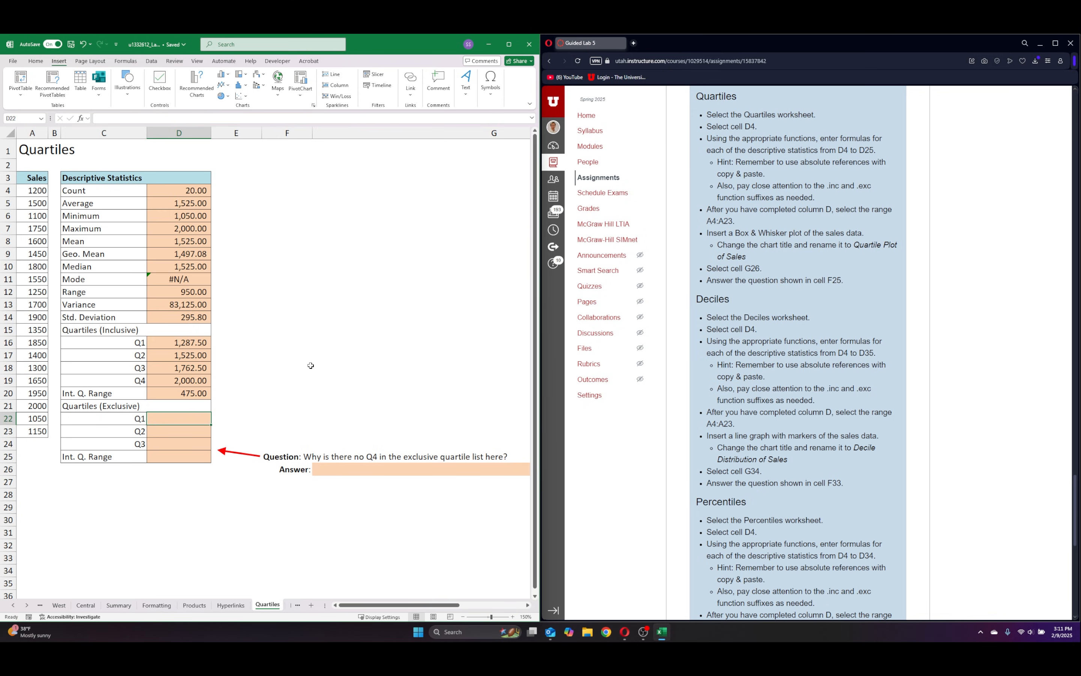
pyautogui.write('=qu')
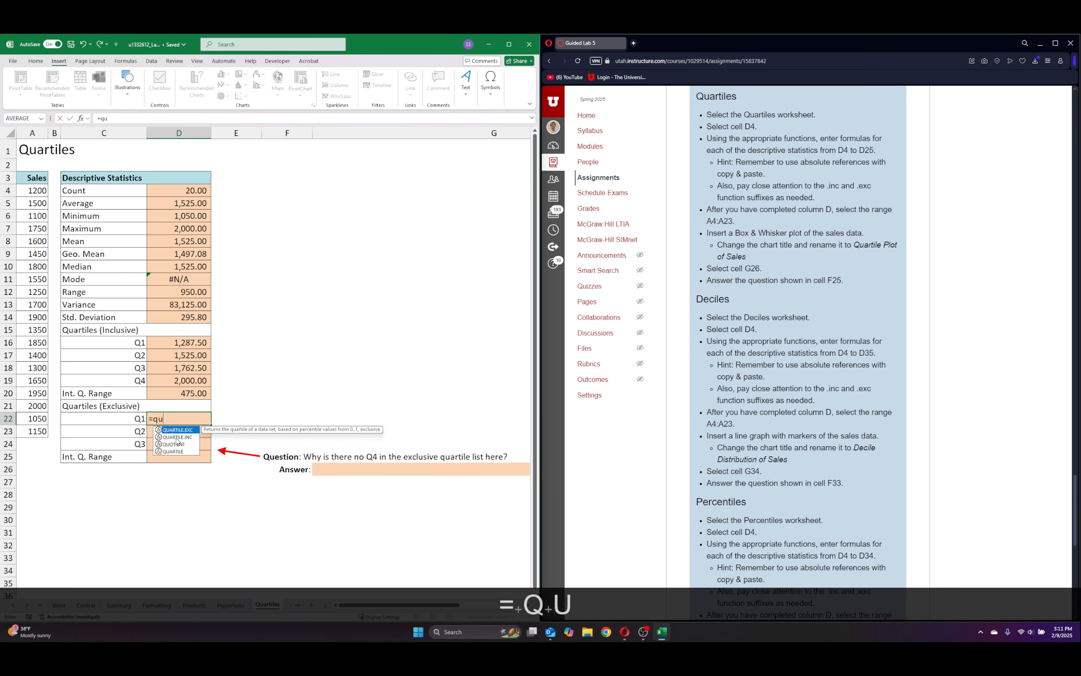
pyautogui.doubleClick(177, 430)
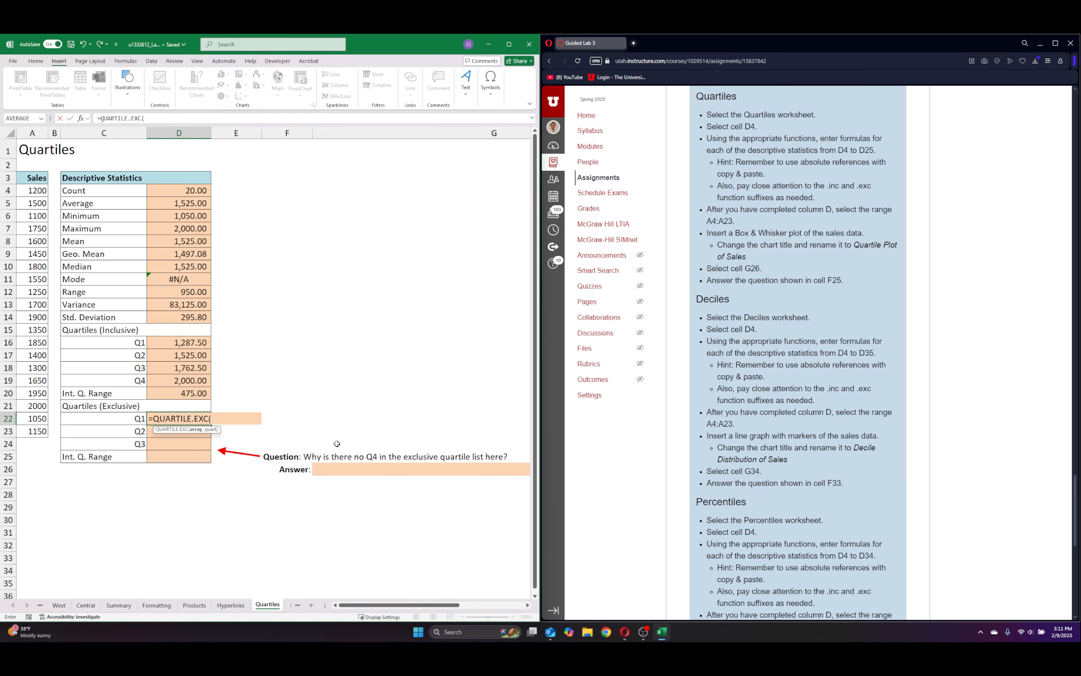
pyautogui.moveTo(31, 191); pyautogui.dragTo(33, 431)
pyautogui.write(',')
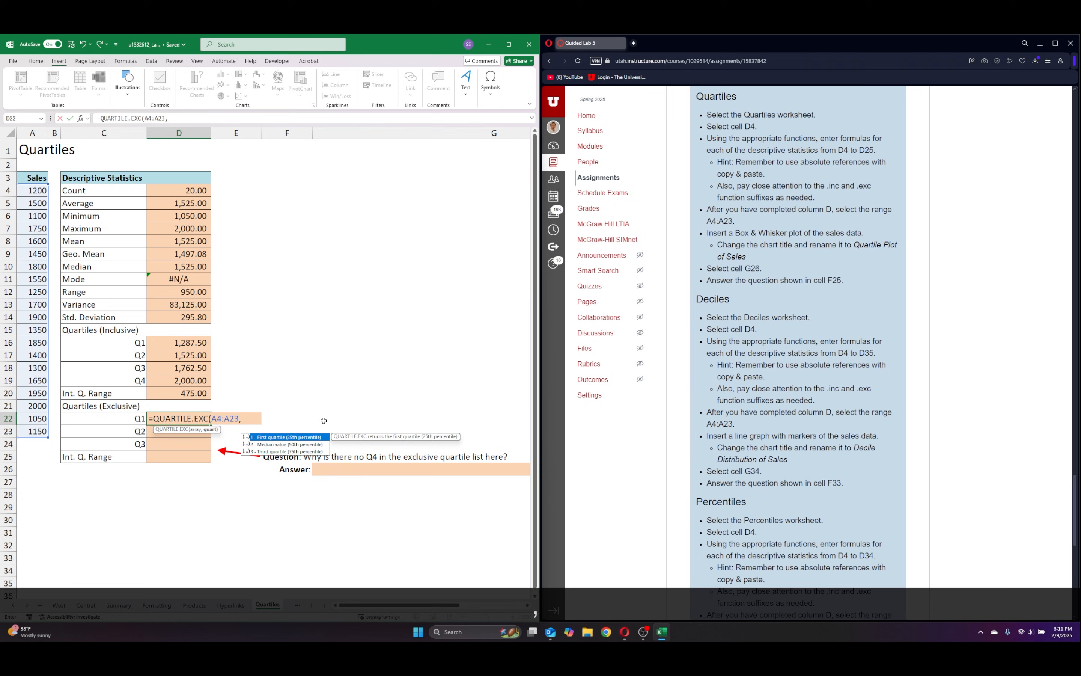
pyautogui.write('1)')
pyautogui.press('Return')
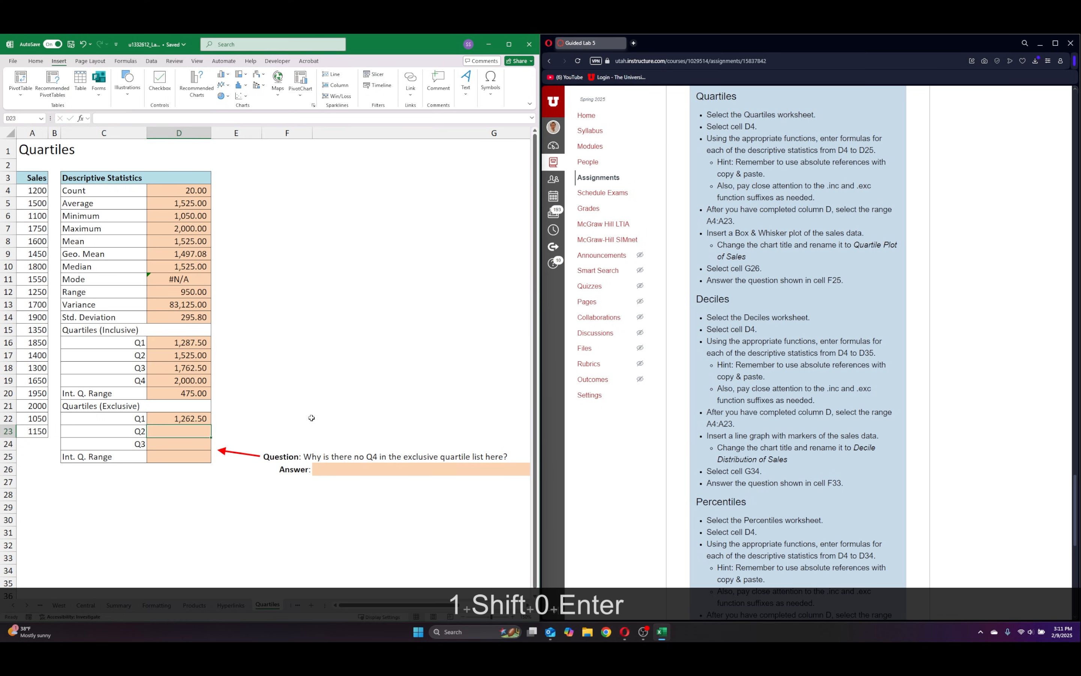
# Make the range in the D22 exclusive quartile formula absolute as $A$4:$A$23.
pyautogui.click(187, 418)
pyautogui.click(146, 118)
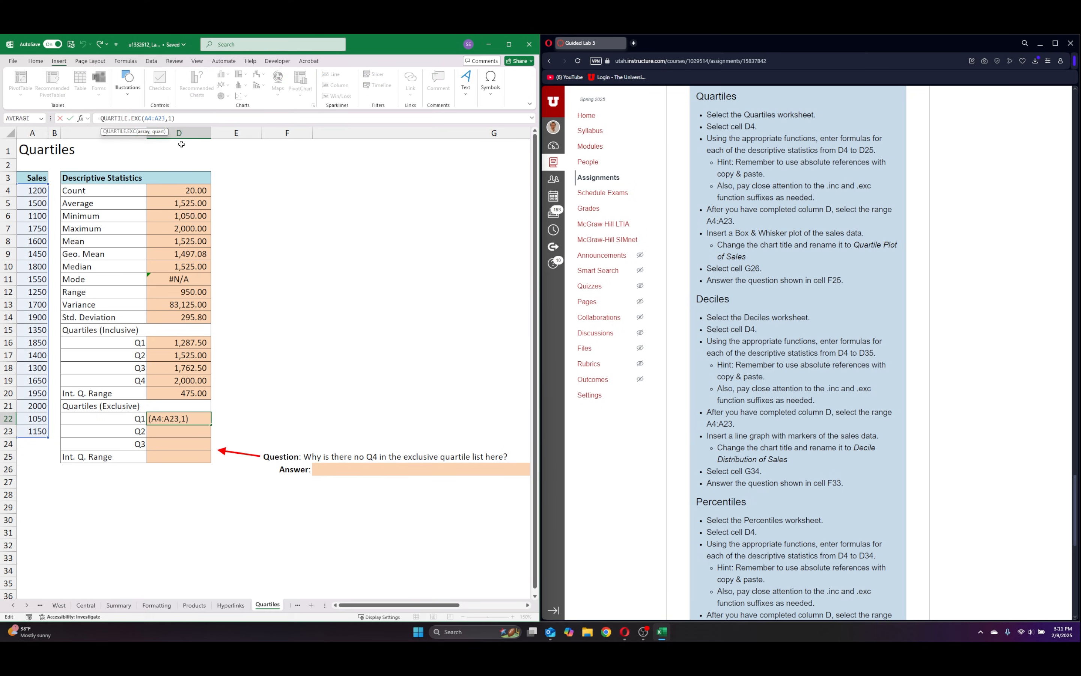
pyautogui.press('F4')
pyautogui.click(163, 118)
pyautogui.press('F4')
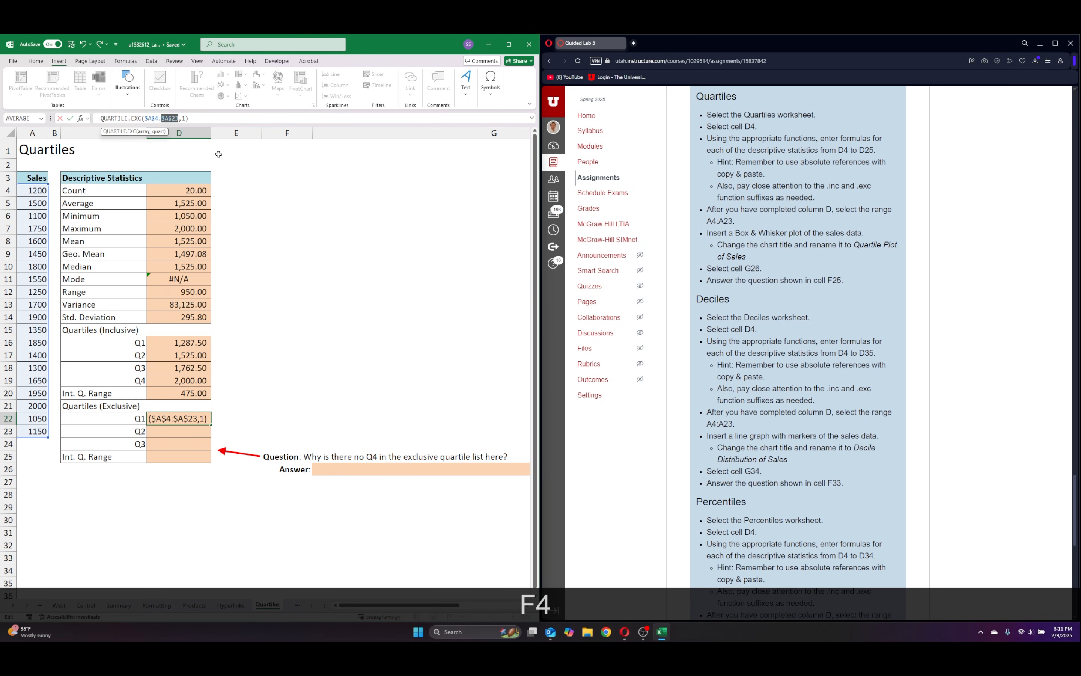
pyautogui.press('Return')
# Fill the exclusive Q1 formula from D22 down through the Q2 and Q3 cells D23:D24.
pyautogui.click(177, 415)
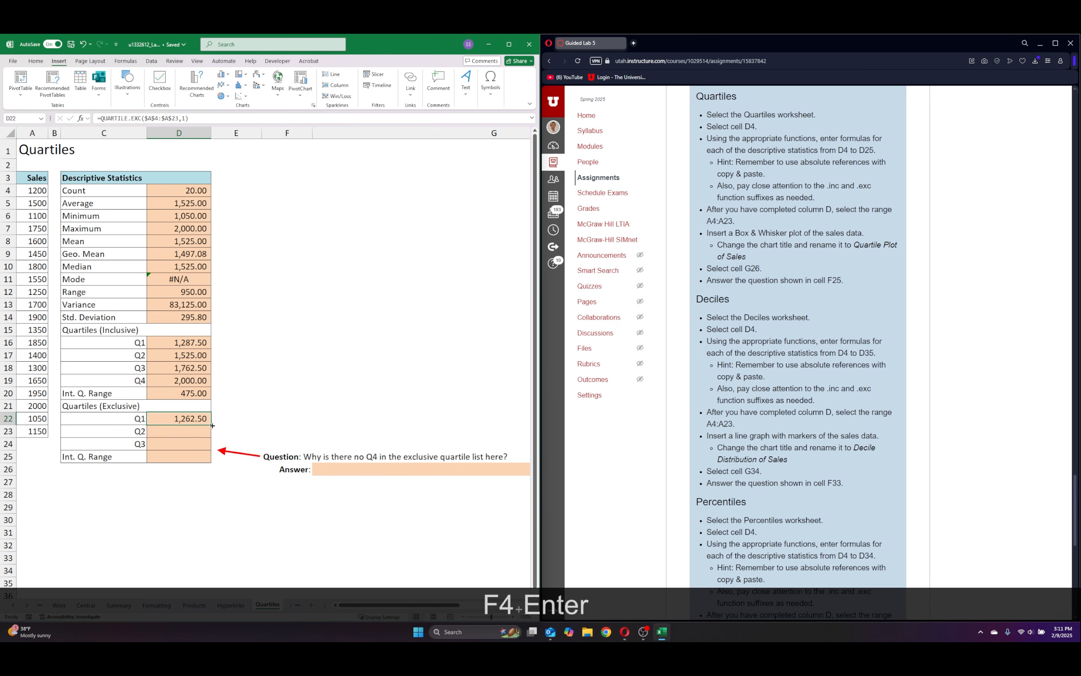
pyautogui.moveTo(212, 426); pyautogui.dragTo(213, 447)
pyautogui.click(237, 429)
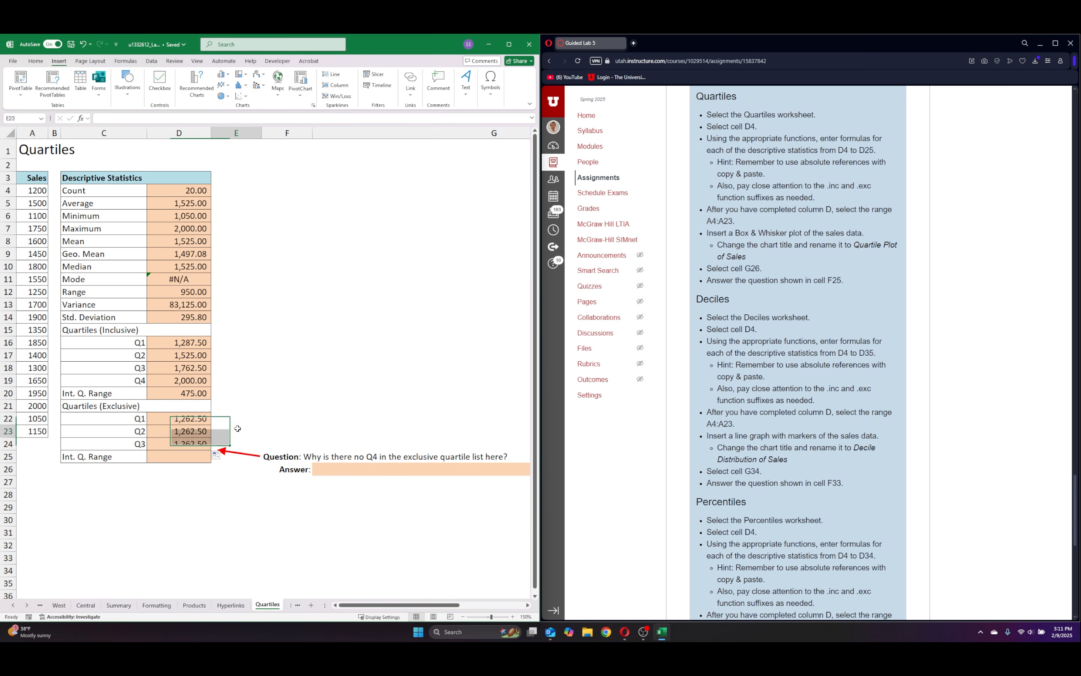
# Set the quartile argument to 2 in the exclusive Q2 cell D23 and to 3 in the exclusive Q3 cell D24.
pyautogui.click(190, 431)
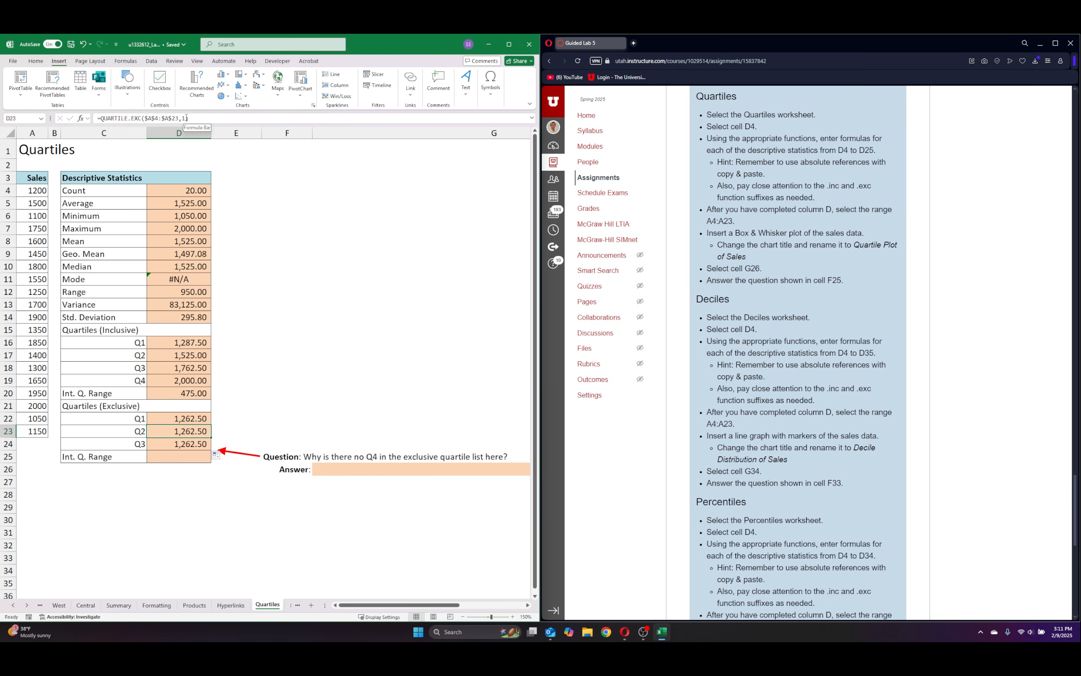
pyautogui.click(186, 118)
pyautogui.press('BackSpace')
pyautogui.write('2')
pyautogui.press('Return')
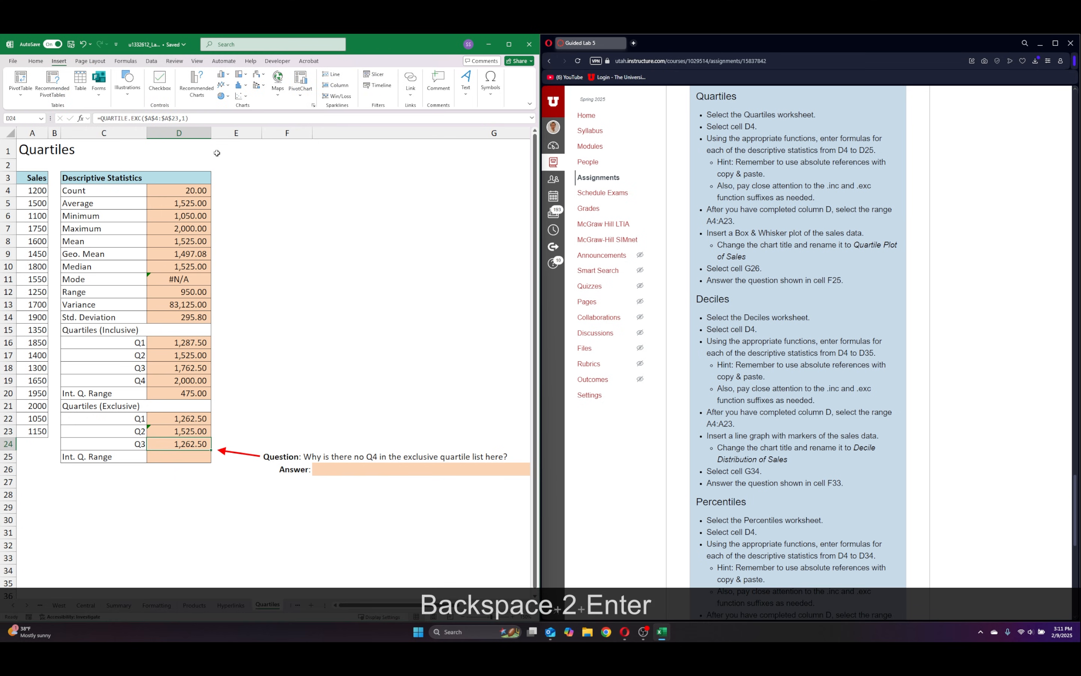
pyautogui.click(183, 118)
pyautogui.press('BackSpace')
pyautogui.write('3')
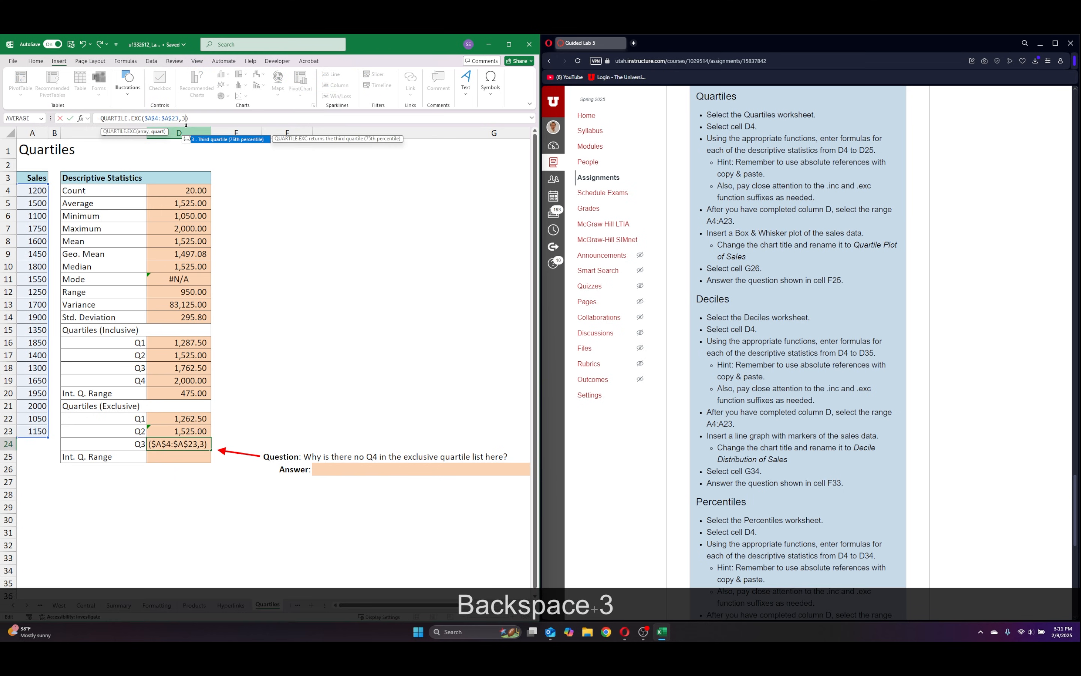
pyautogui.press('Return')
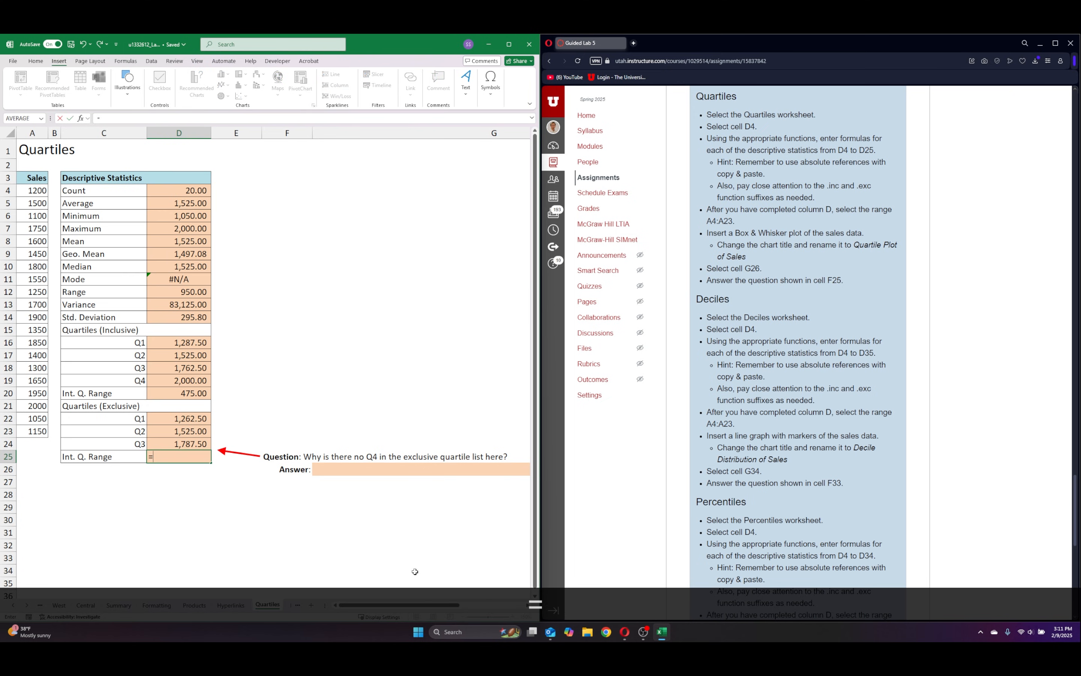
# Enter =D24-D22 in D25 to calculate the interquartile range of the exclusive quartiles.
pyautogui.write('=')
pyautogui.click(172, 445)
pyautogui.write('-')
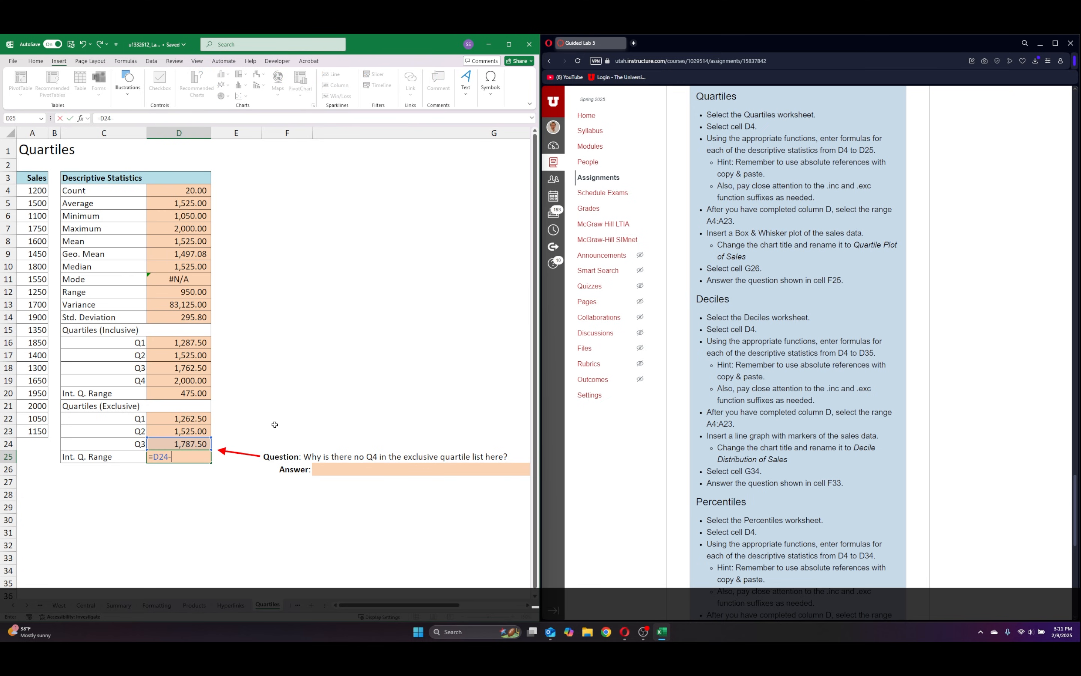
pyautogui.click(182, 422)
pyautogui.press('Return')
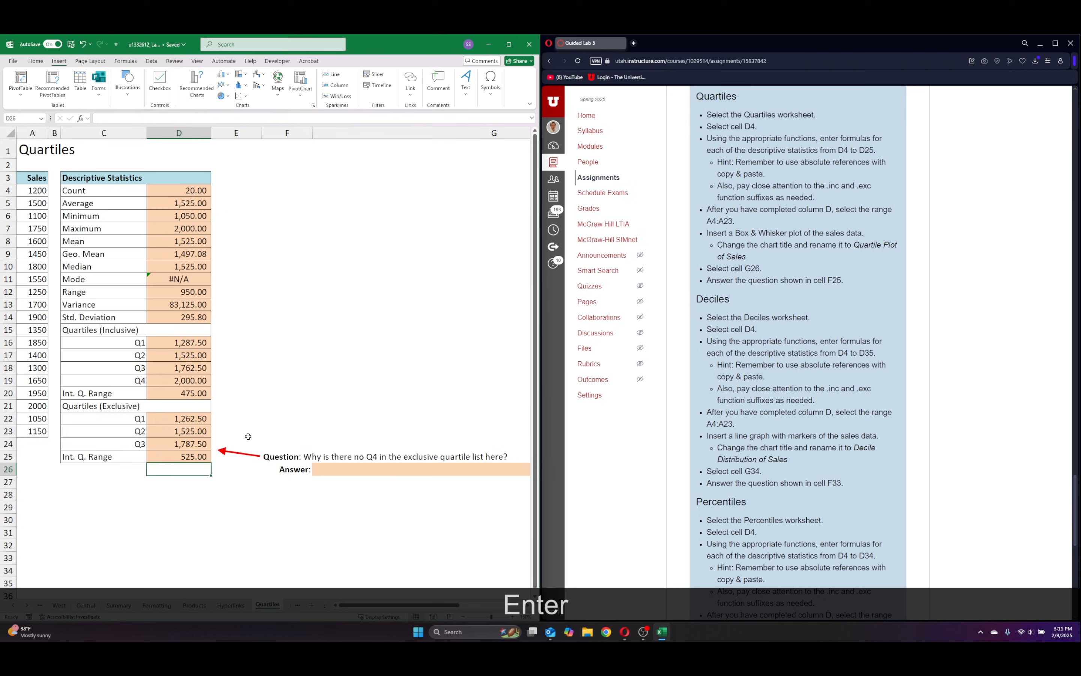
# Select the answer cell G26 for the question about the missing Q4 in the exclusive quartile list.
pyautogui.click(229, 527)
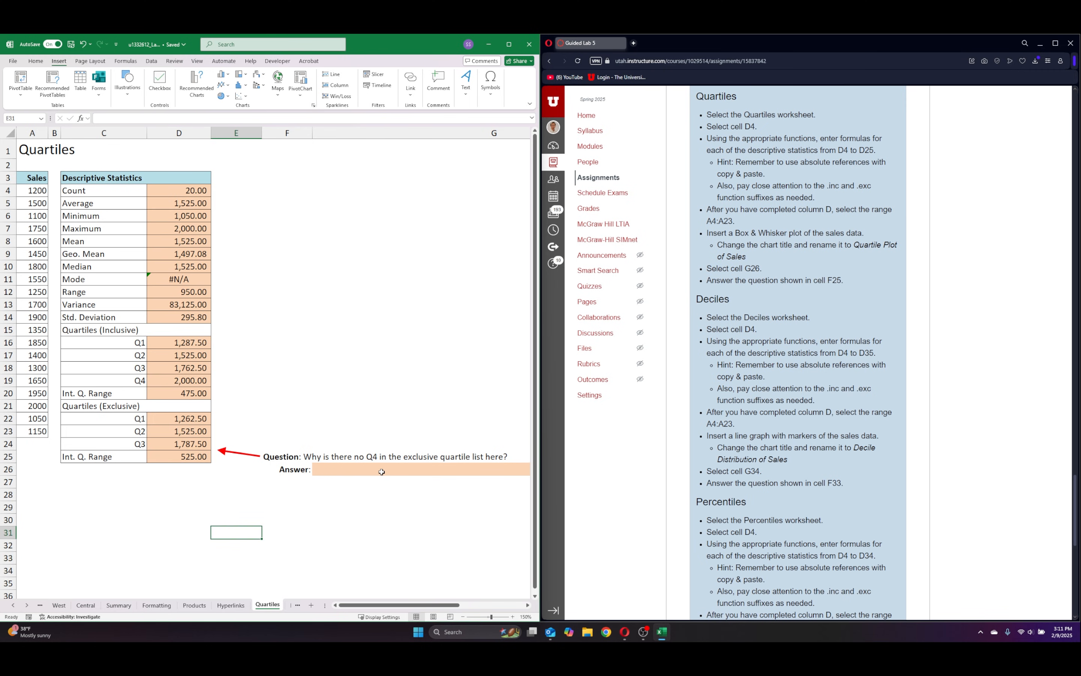
pyautogui.click(335, 470)
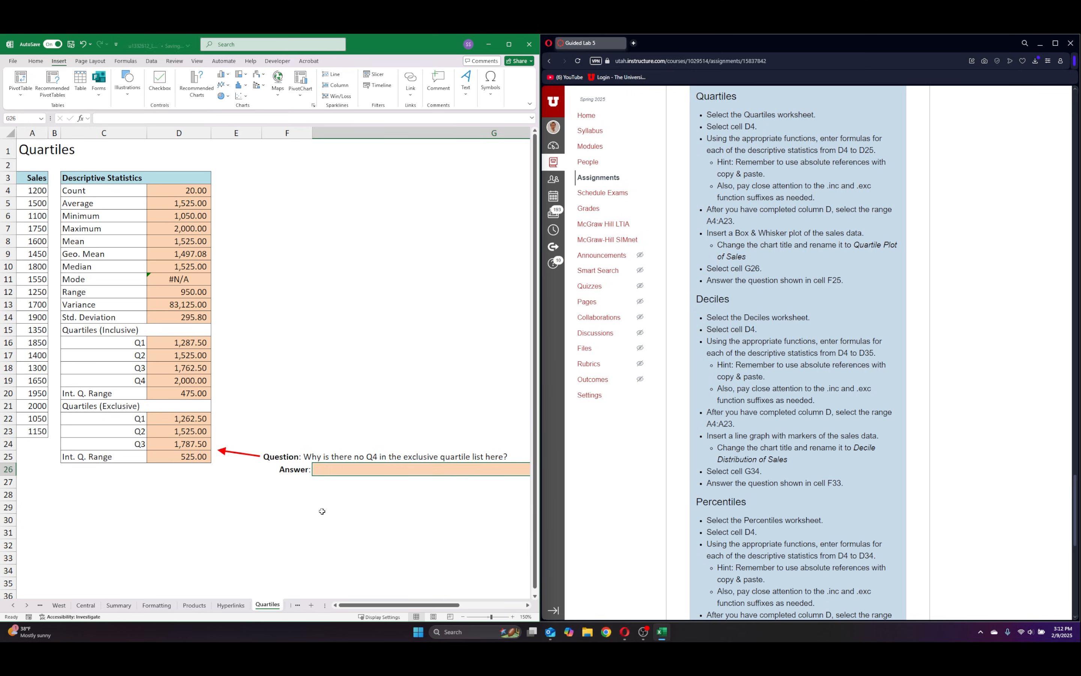
# Enter in G26: Q4 is calculating the 100th pecentile which is impossible because nothing can be below the 100th percentile.
pyautogui.write('Q4 is ')
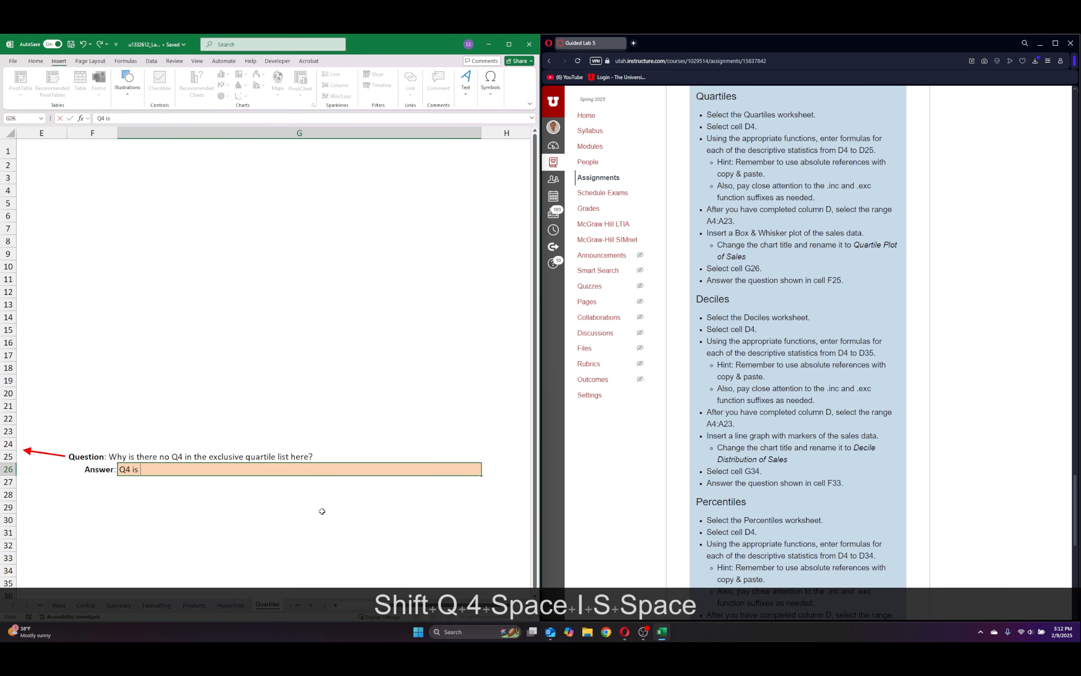
pyautogui.write('calcuating')
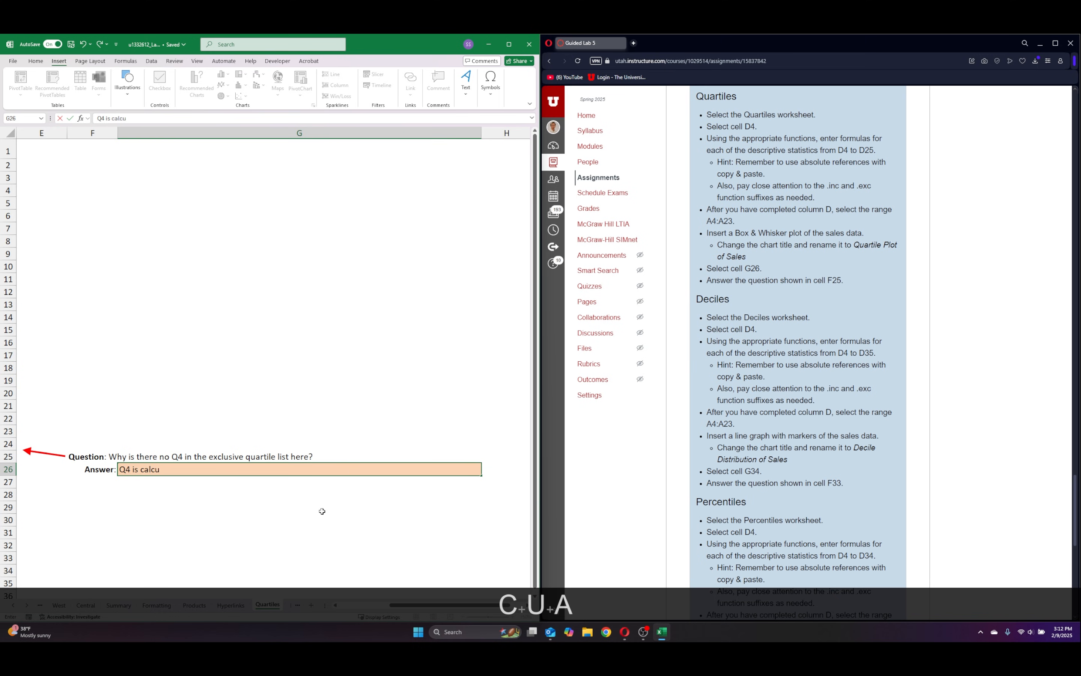
pyautogui.press('BackSpace')
pyautogui.press('BackSpace')
pyautogui.press('BackSpace')
pyautogui.press('BackSpace')
pyautogui.press('BackSpace')
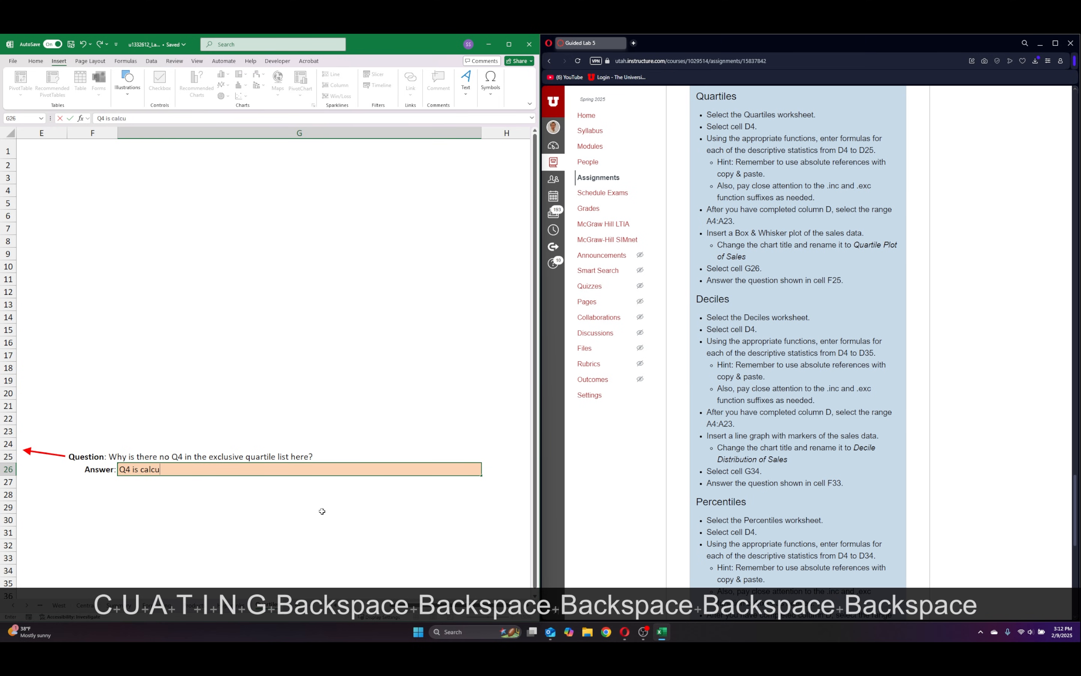
pyautogui.write('latinfg')
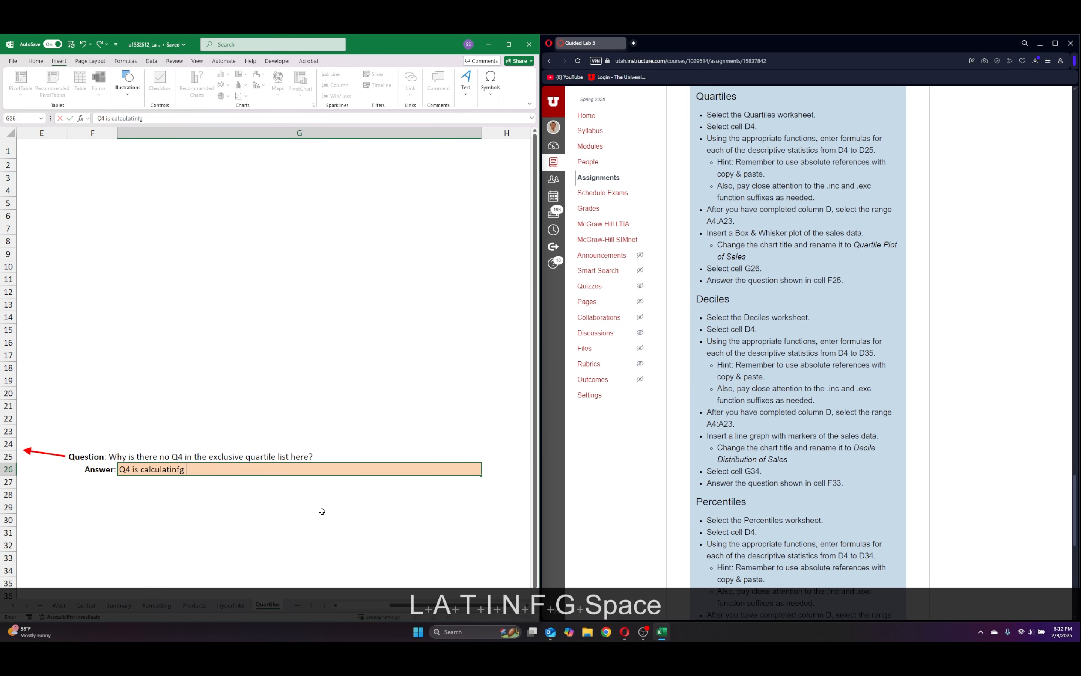
pyautogui.press('BackSpace')
pyautogui.press('BackSpace')
pyautogui.press('BackSpace')
pyautogui.write('g the ')
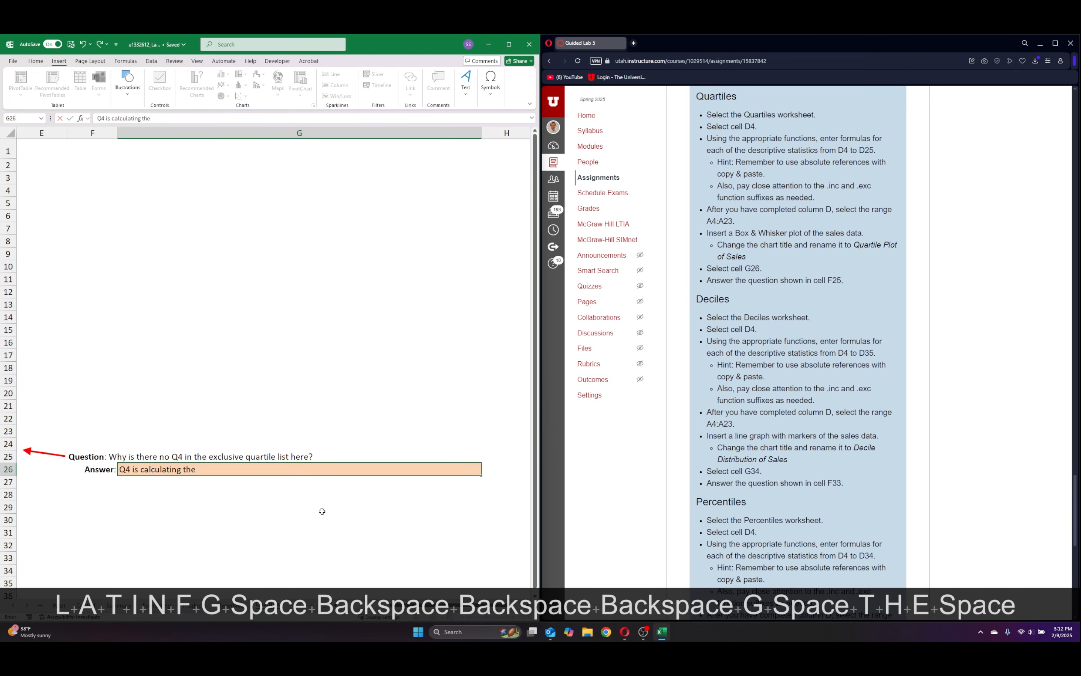
pyautogui.write('100th o')
pyautogui.press('BackSpace')
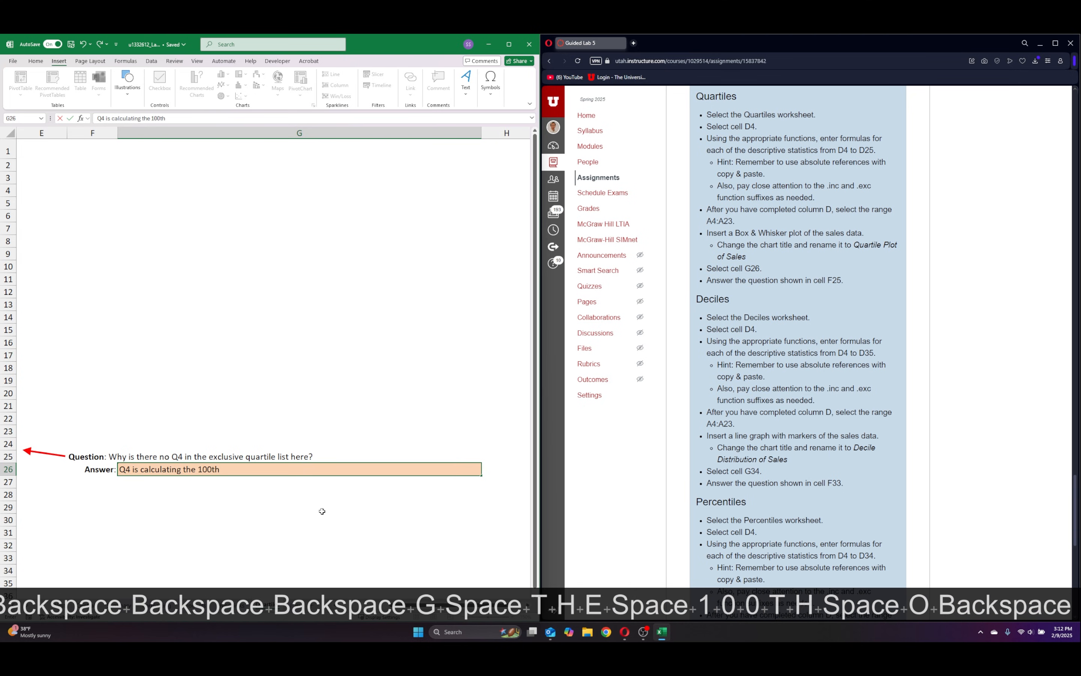
pyautogui.write('pecen')
pyautogui.press('BackSpace')
pyautogui.press('BackSpace')
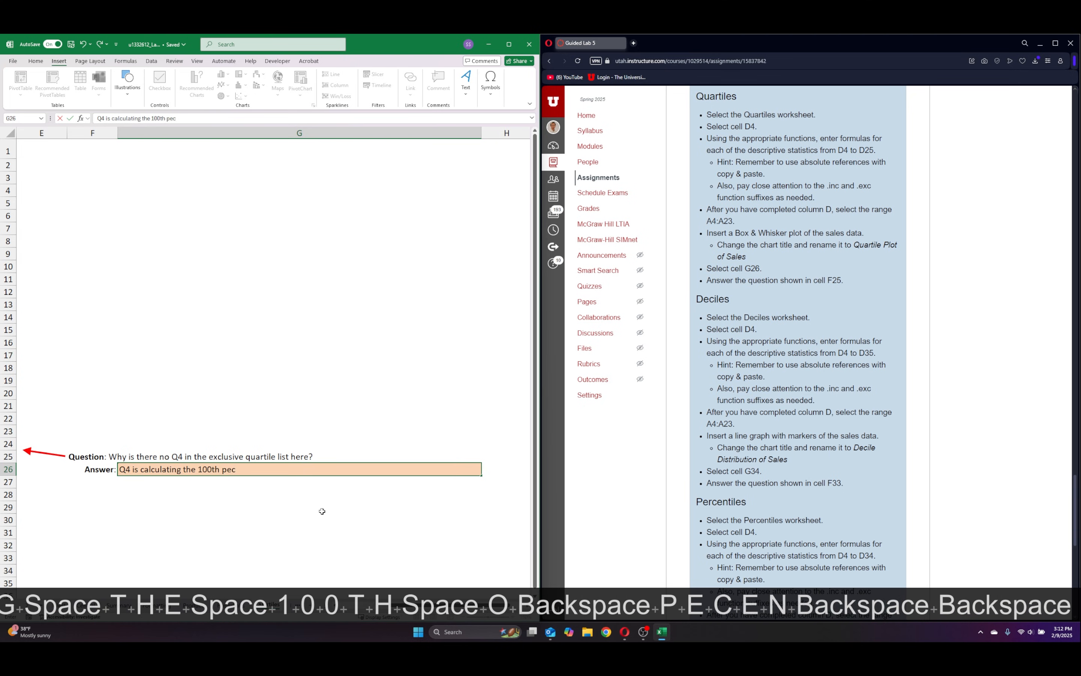
pyautogui.write('entile which ')
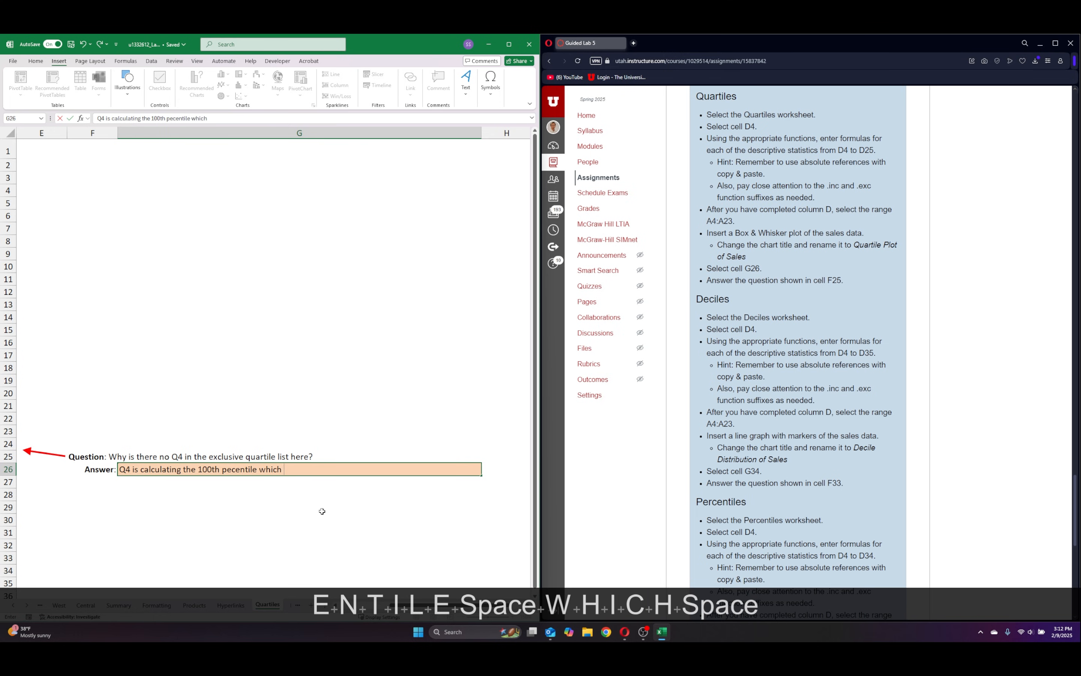
pyautogui.write('is ')
pyautogui.write('impo')
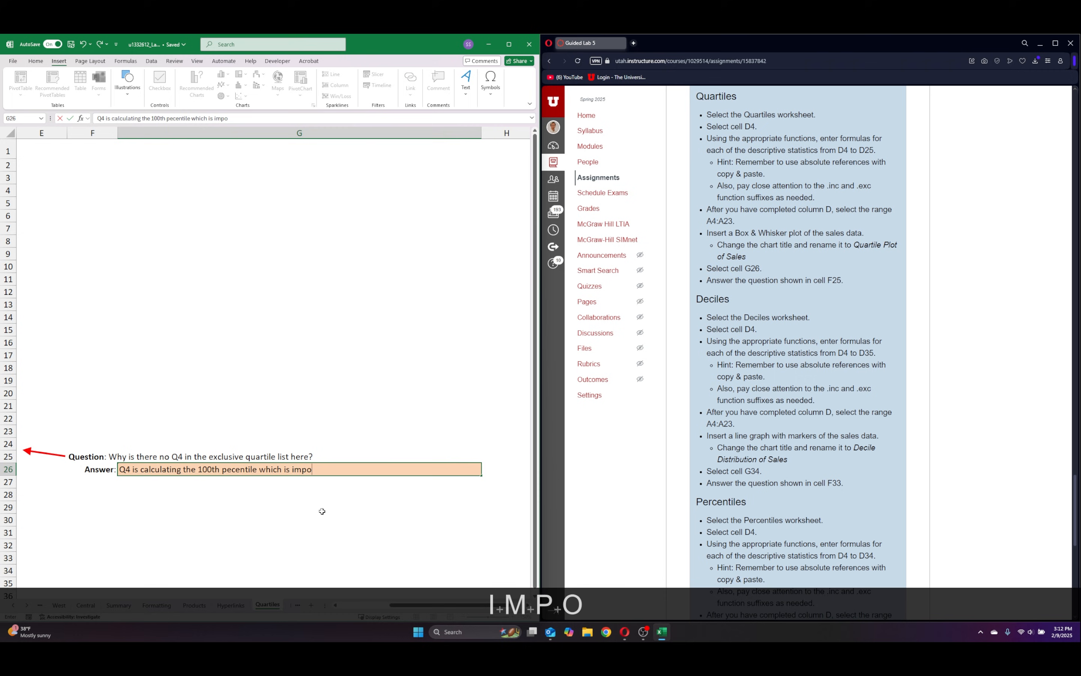
pyautogui.write('ssible because nothing ')
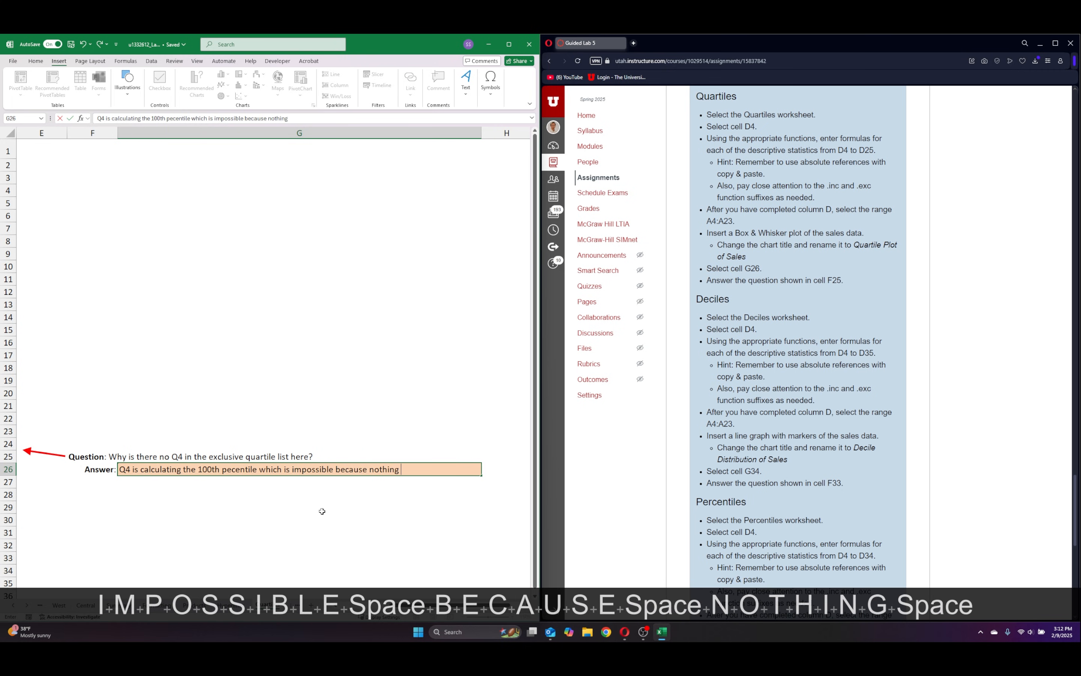
pyautogui.write('can be below')
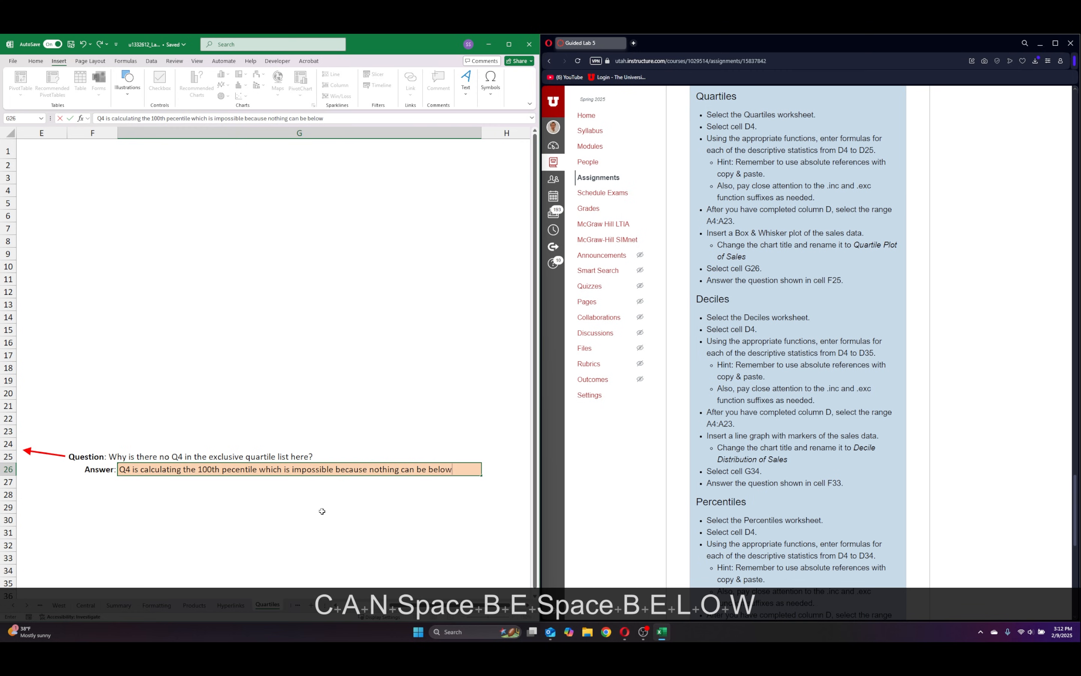
pyautogui.write(' the 100th pe')
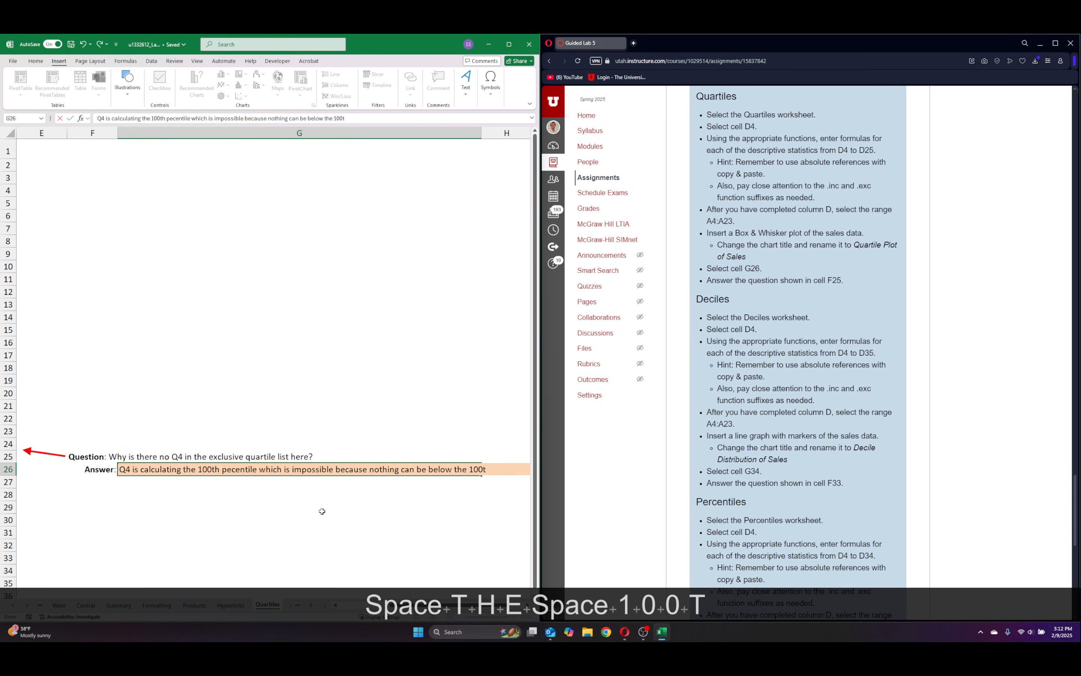
pyautogui.write('ce')
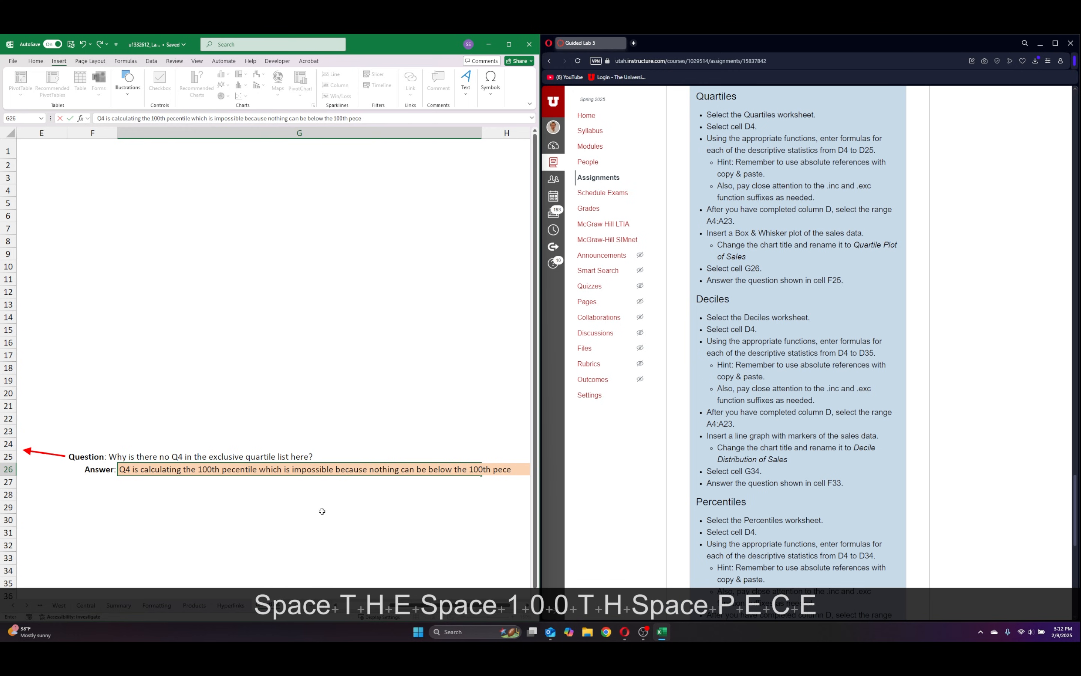
pyautogui.press('BackSpace')
pyautogui.press('BackSpace')
pyautogui.write('rcentile')
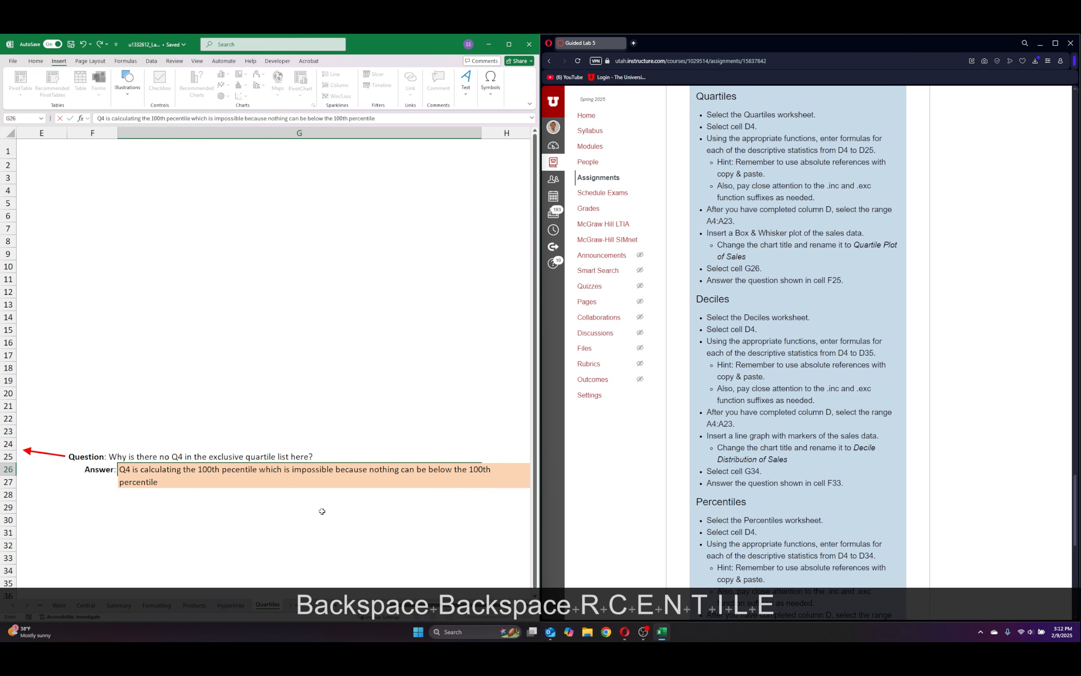
pyautogui.press('Return')
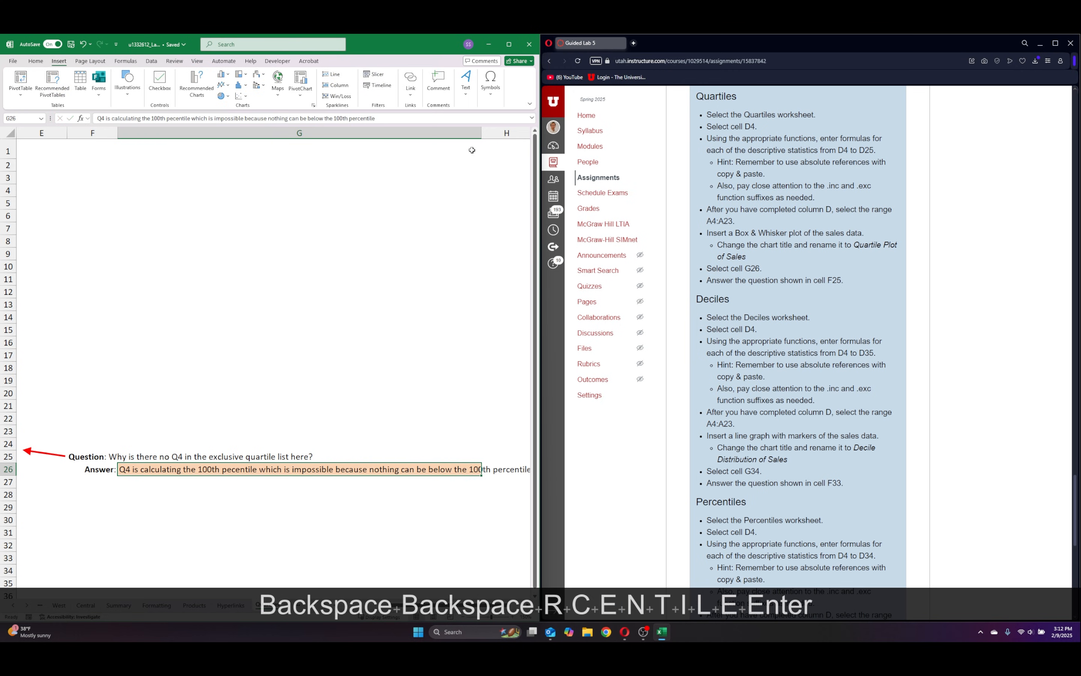
# Autofit the width of column G to the answer text in G26.
pyautogui.doubleClick(481, 135)
pyautogui.click(345, 455)
pyautogui.scroll(-5, 164, 521)
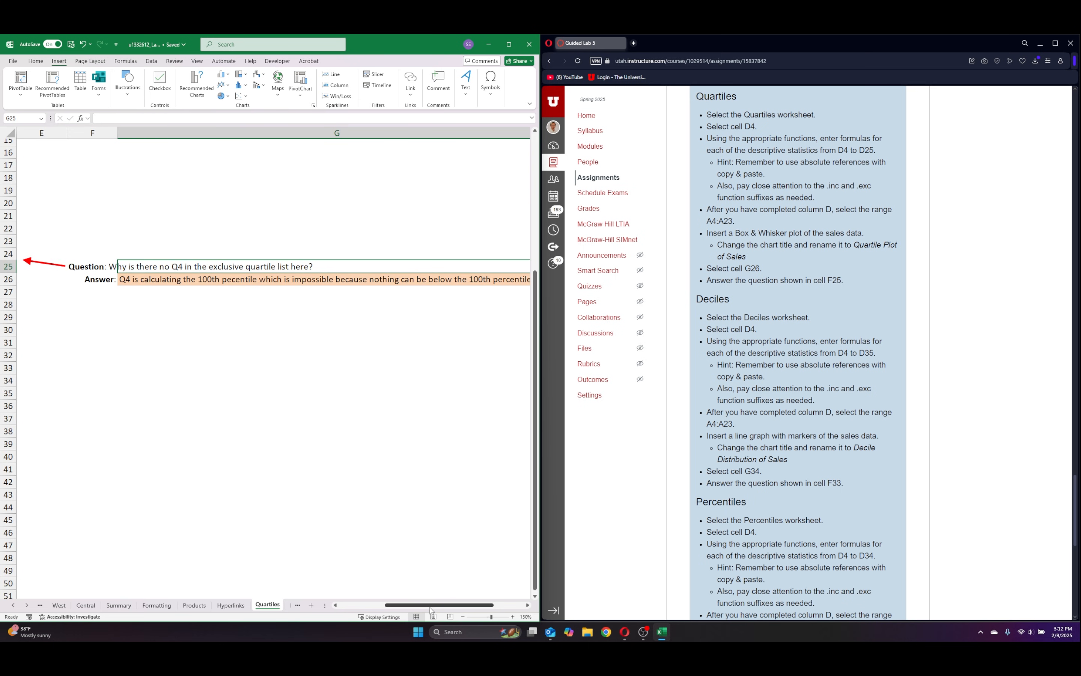
pyautogui.moveTo(419, 605); pyautogui.dragTo(403, 603)
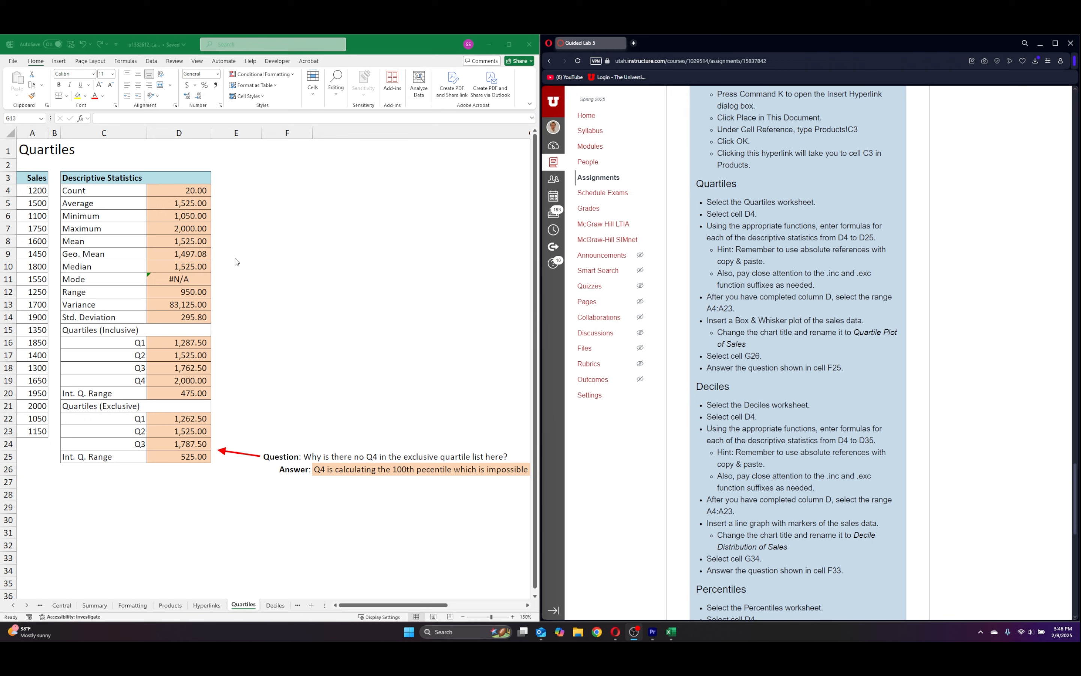
# Insert a Box and Whisker chart of the sales data in A4:A23 and place it beside the statistics table, above the question.
pyautogui.click(29, 192)
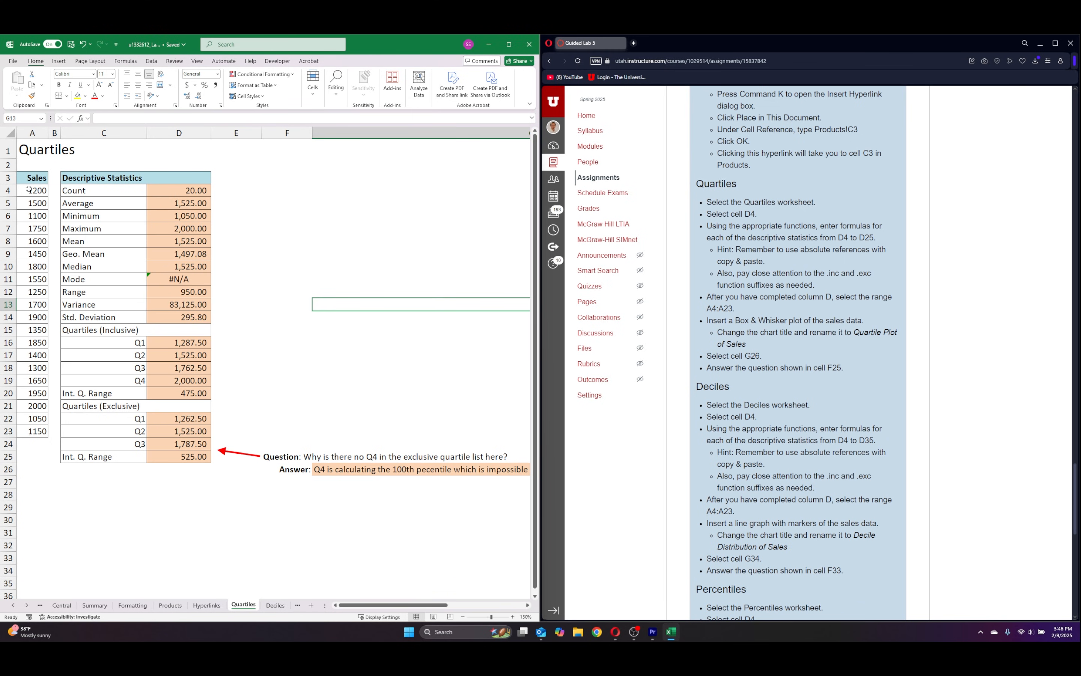
pyautogui.click(32, 192)
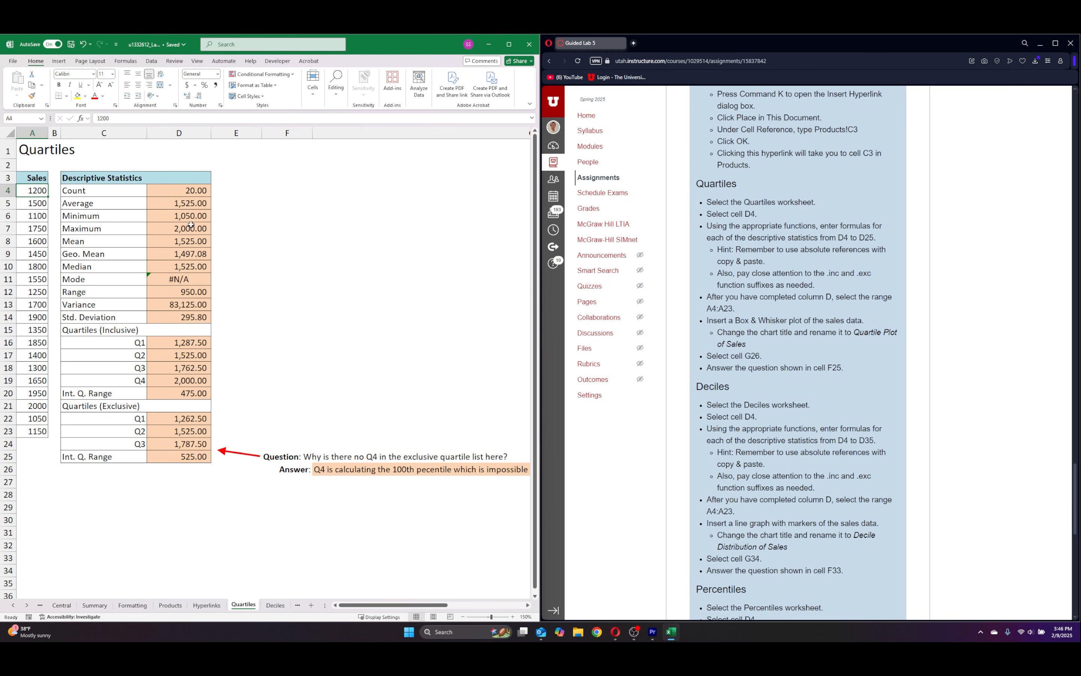
pyautogui.hotkey('ctrl', 'shift', 'Down')
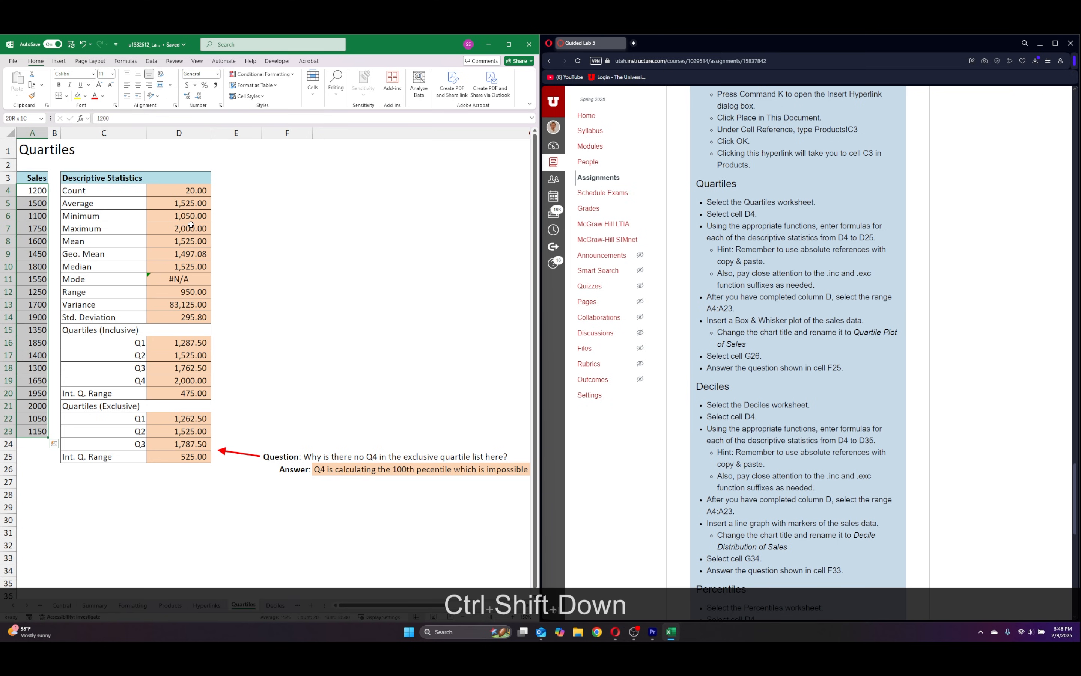
pyautogui.click(59, 61)
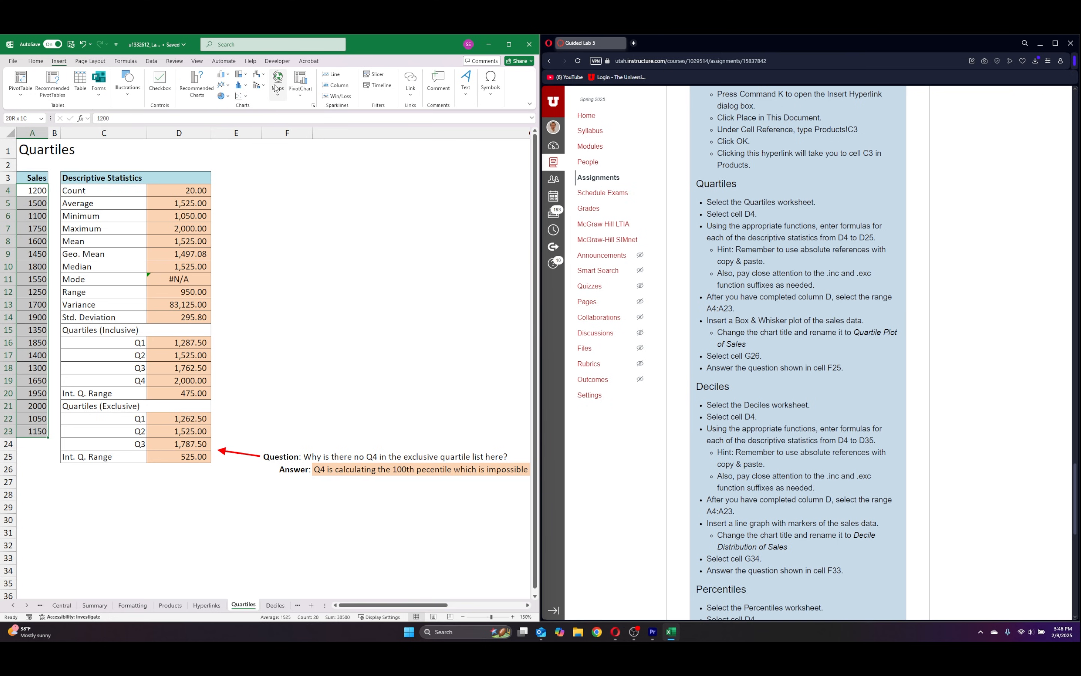
pyautogui.click(242, 85)
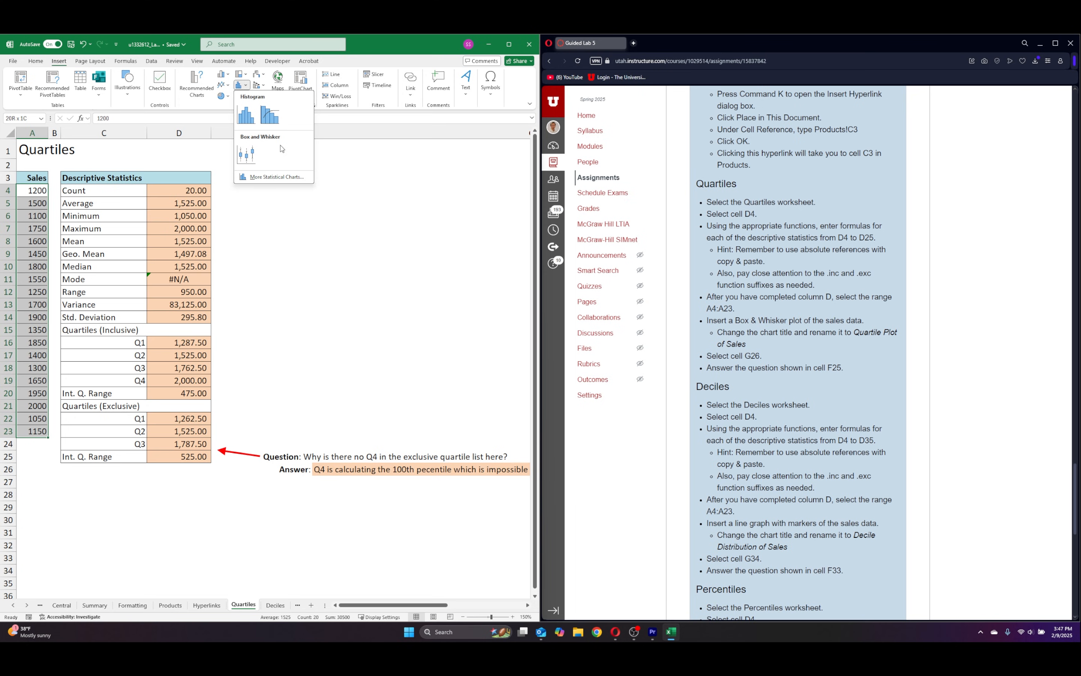
pyautogui.click(253, 155)
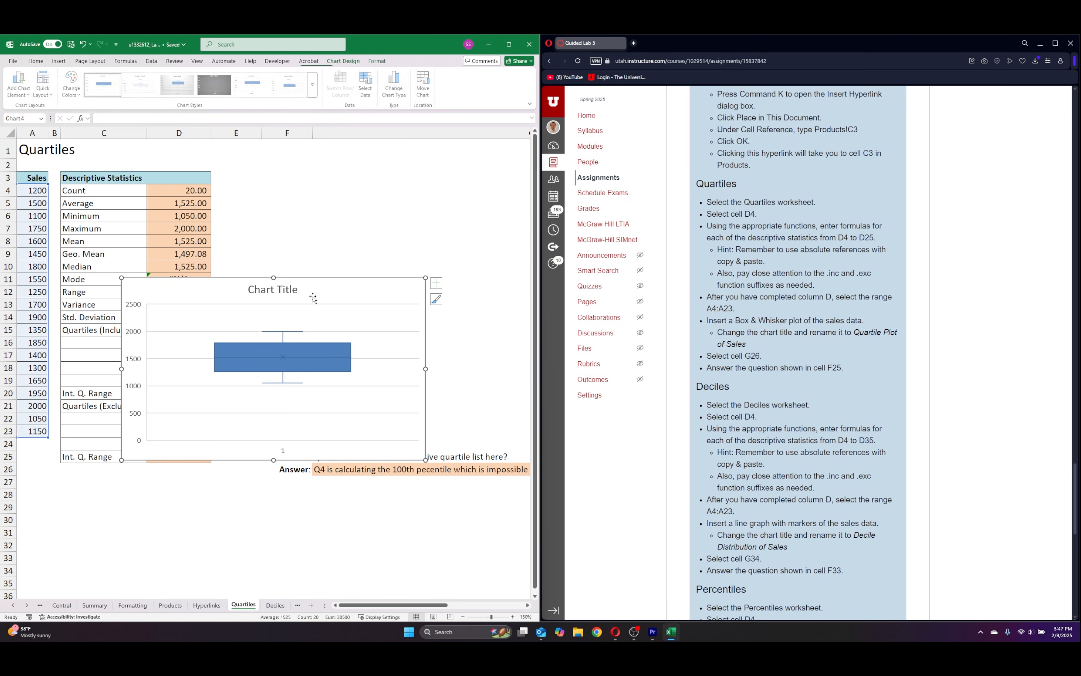
pyautogui.moveTo(329, 286); pyautogui.dragTo(375, 183)
# Rename the box and whisker chart's title to Quartile Plot of Sales.
pyautogui.click(423, 187)
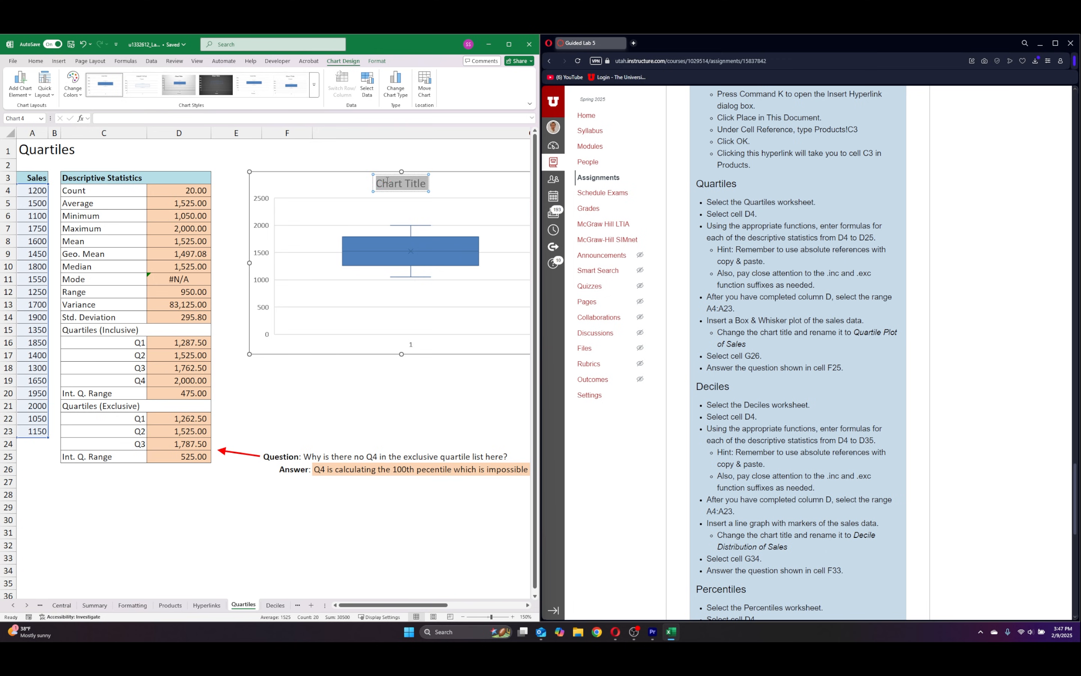
pyautogui.press('BackSpace')
pyautogui.write('Qu')
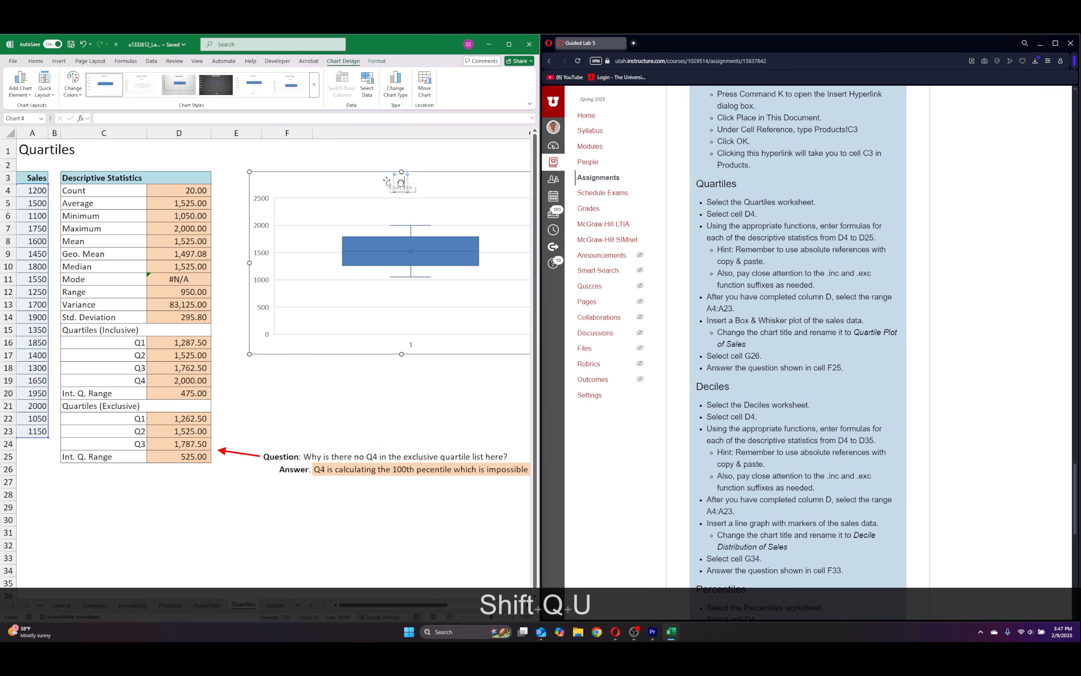
pyautogui.press('capslock')
pyautogui.write('R')
pyautogui.press('BackSpace')
pyautogui.press('capslock')
pyautogui.write('ar')
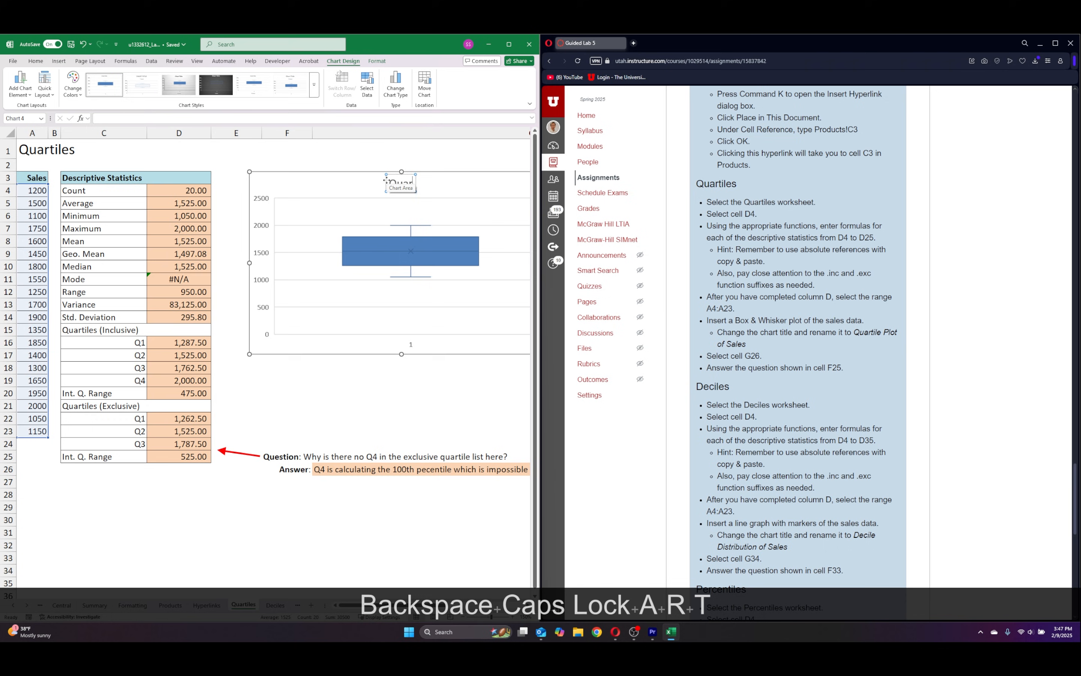
pyautogui.write('tile Plot')
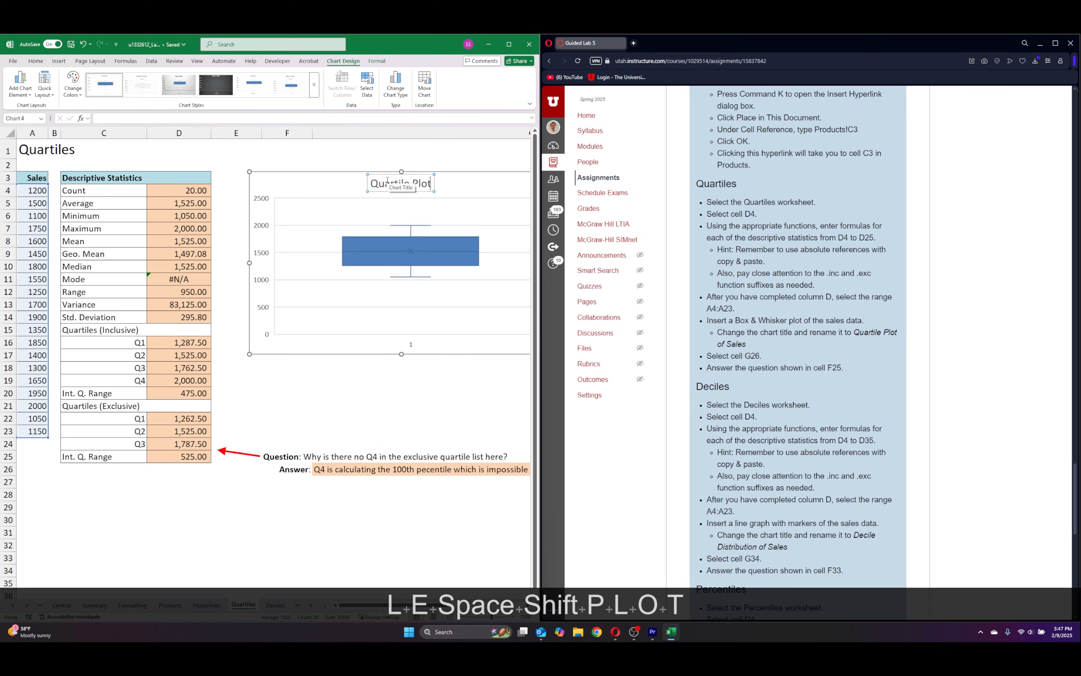
pyautogui.write(' of Sales')
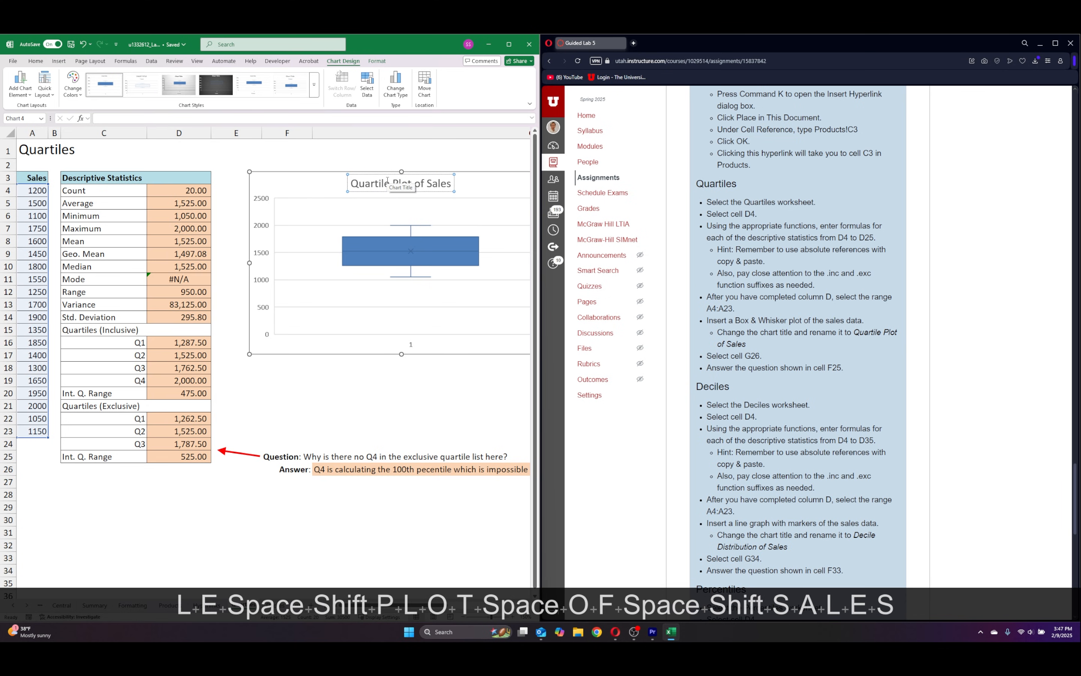
# Apply the chart style with the gray gradient background to the Quartile Plot of Sales chart.
pyautogui.click(322, 203)
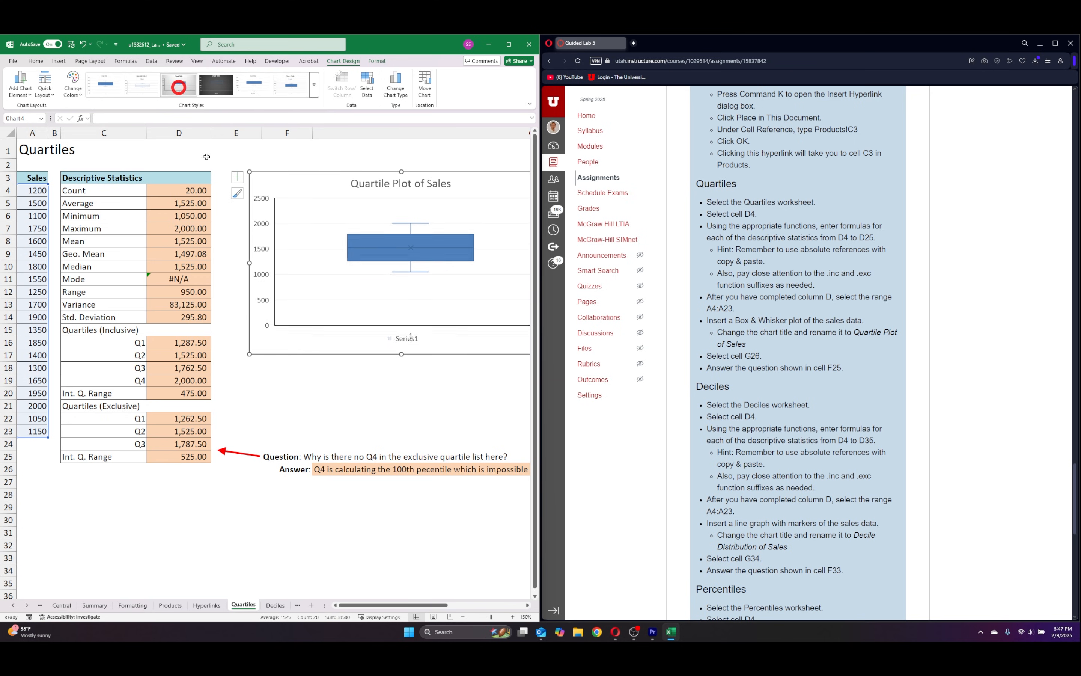
pyautogui.click(178, 84)
pyautogui.click(316, 405)
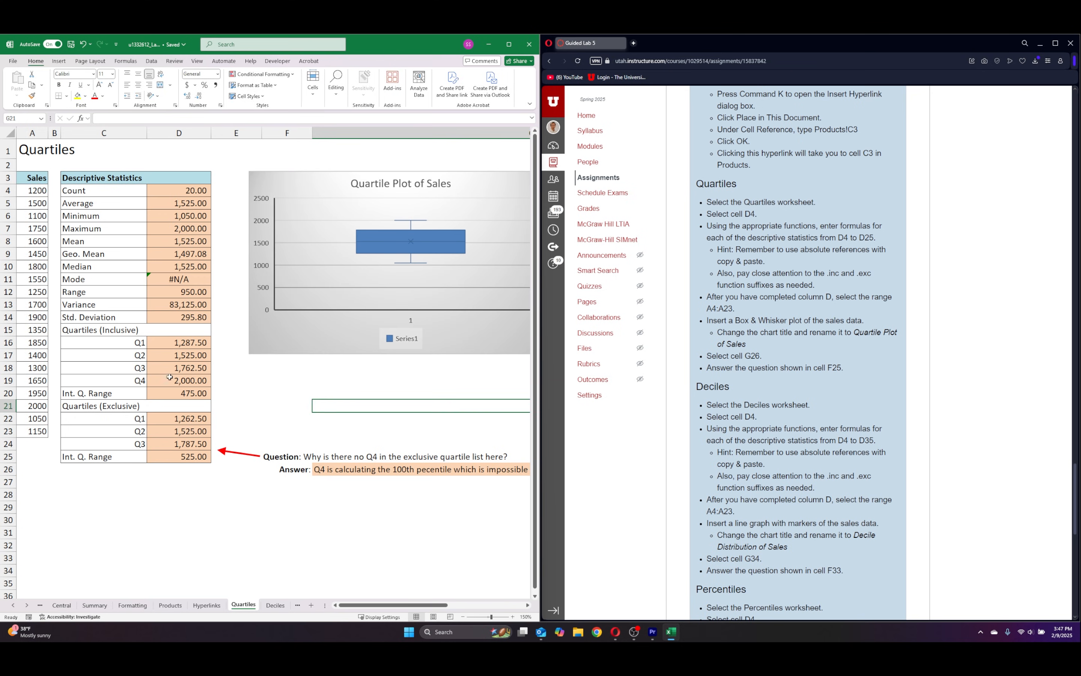
# On the Deciles sheet, fill the count formula from D4 down to D14 and change the function in D5 to AVERAGE.
pyautogui.scroll(-4, 672, 121)
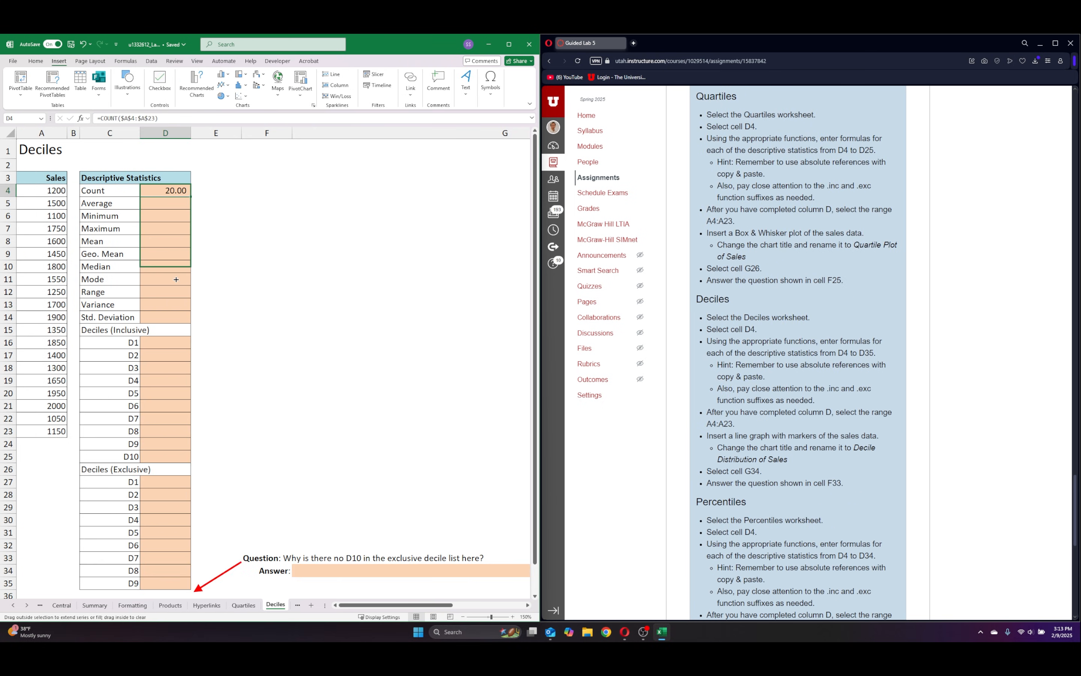
pyautogui.moveTo(191, 197); pyautogui.dragTo(191, 324)
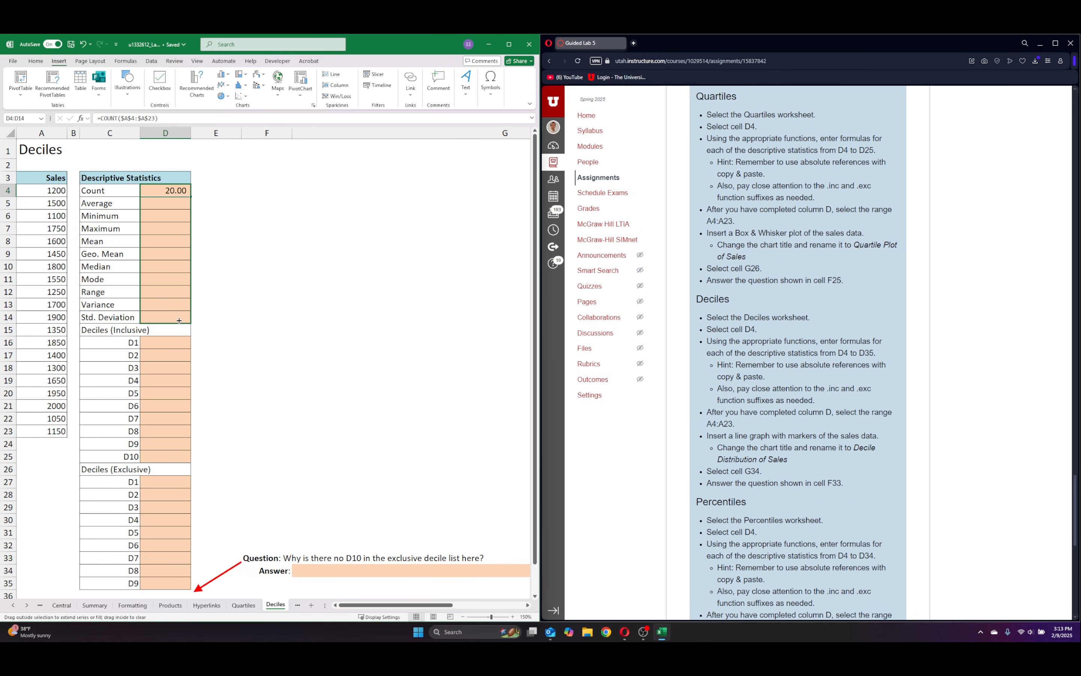
pyautogui.click(155, 203)
pyautogui.click(119, 118)
pyautogui.press('BackSpace')
pyautogui.press('BackSpace')
pyautogui.press('BackSpace')
pyautogui.press('BackSpace')
pyautogui.press('BackSpace')
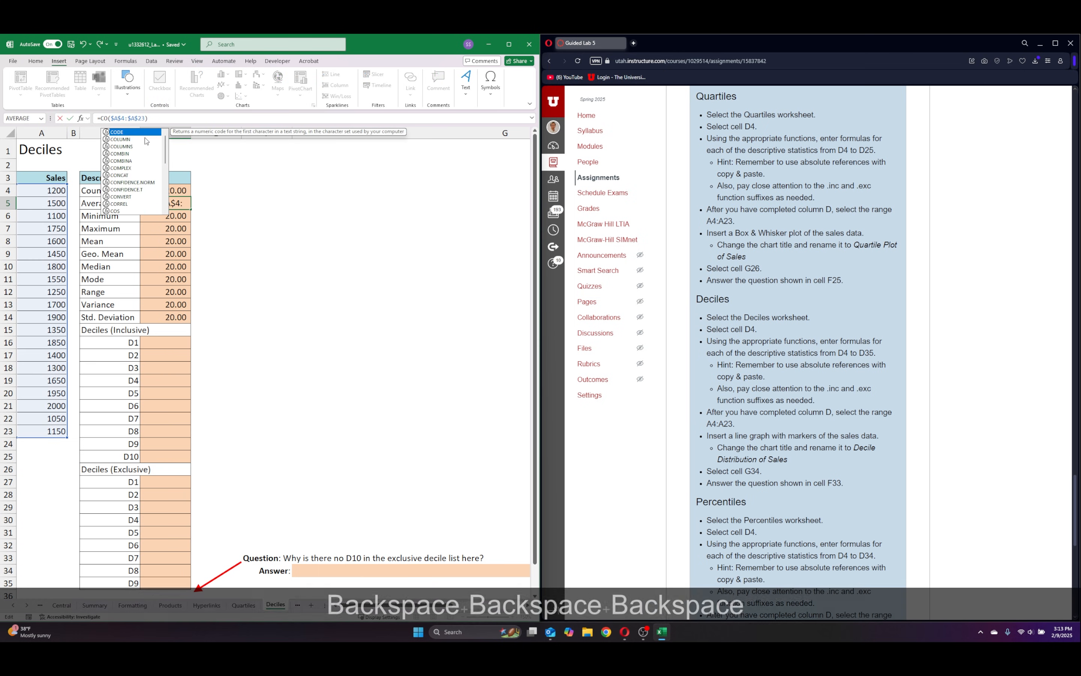
pyautogui.write('average')
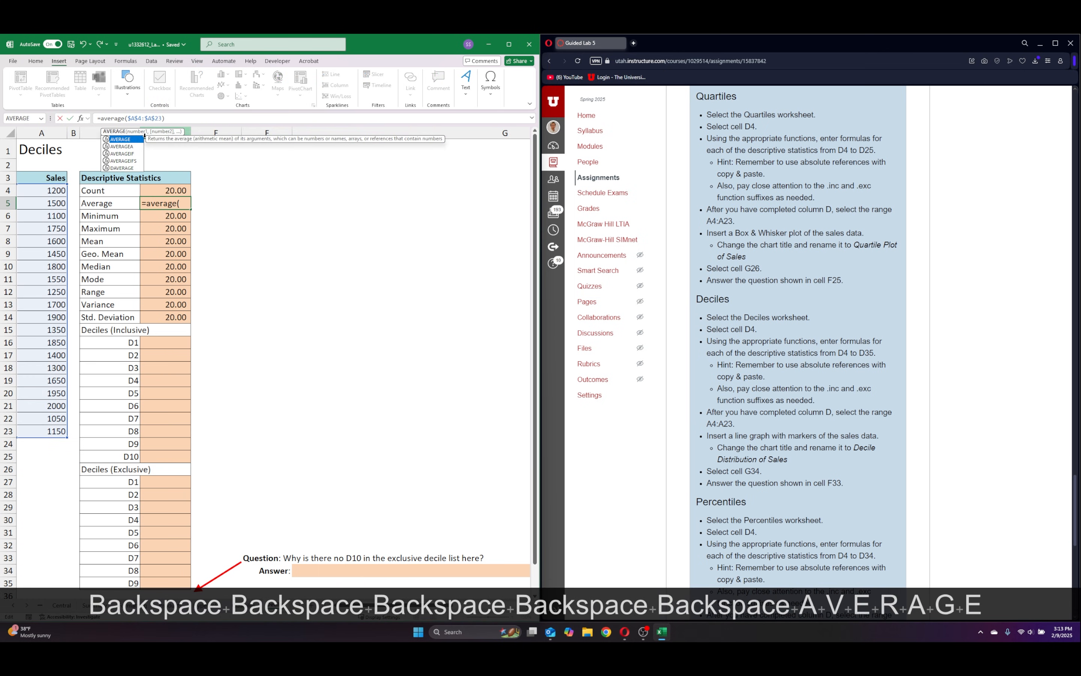
pyautogui.press('Return')
# Change the function in the Minimum cell D6 to MIN, keeping the absolute range $A$4:$A$23.
pyautogui.click(117, 119)
pyautogui.press('BackSpace')
pyautogui.press('BackSpace')
pyautogui.press('BackSpace')
pyautogui.press('BackSpace')
pyautogui.press('BackSpace')
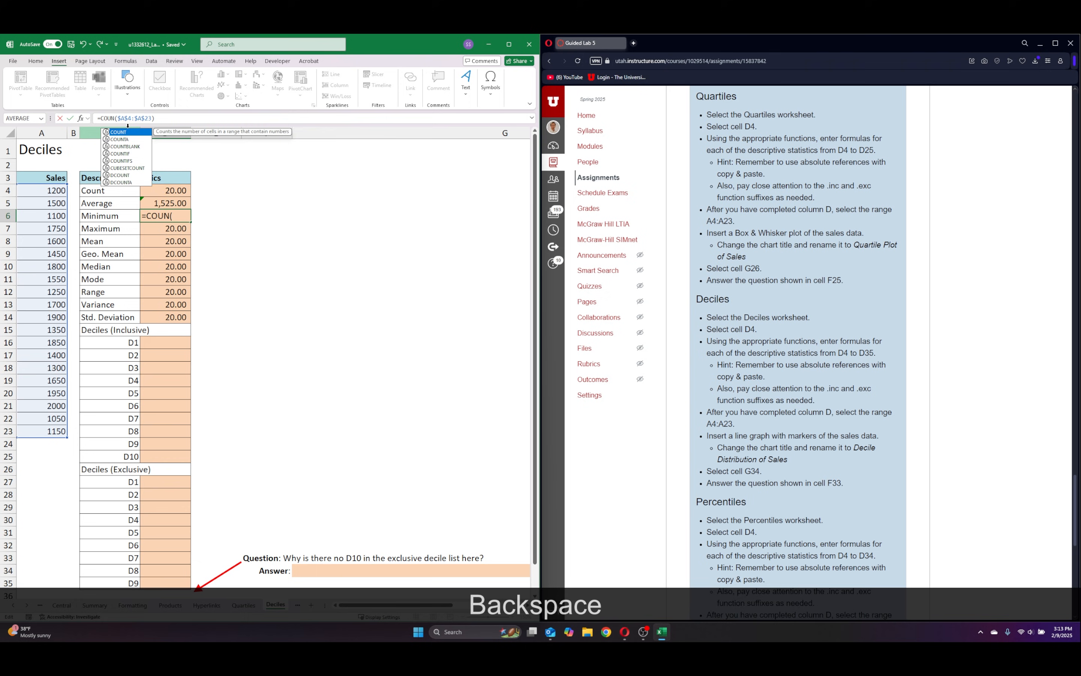
pyautogui.write('n')
pyautogui.press('BackSpace')
pyautogui.write('min')
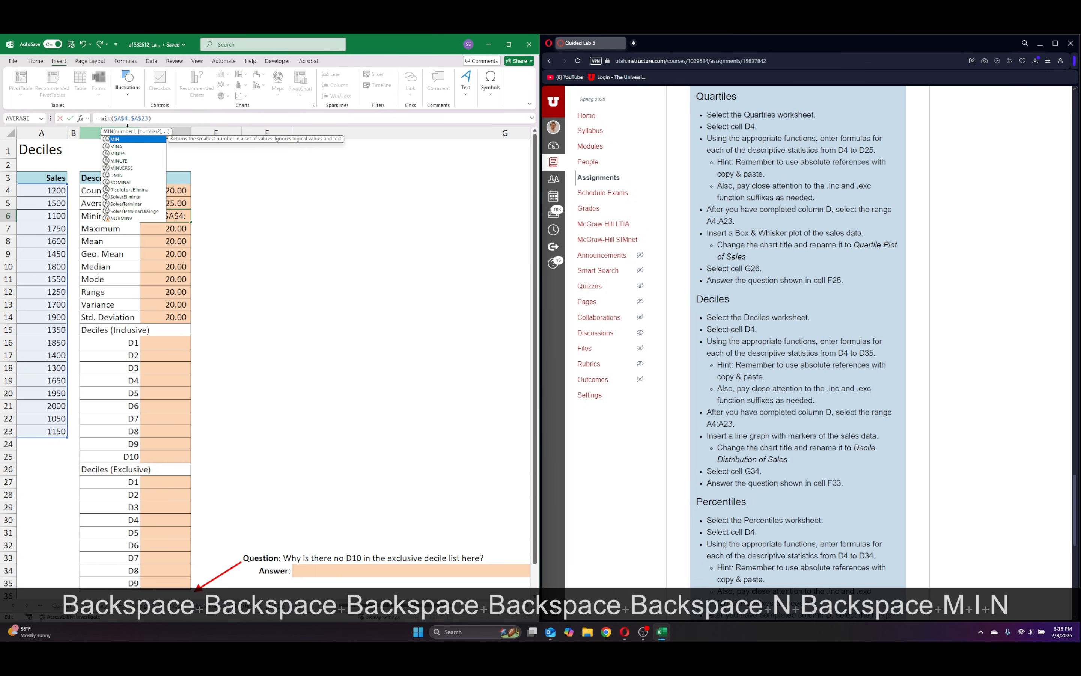
pyautogui.press('Return')
# Change the function in the Maximum cell D7 to MAX, keeping the absolute sales range.
pyautogui.click(118, 119)
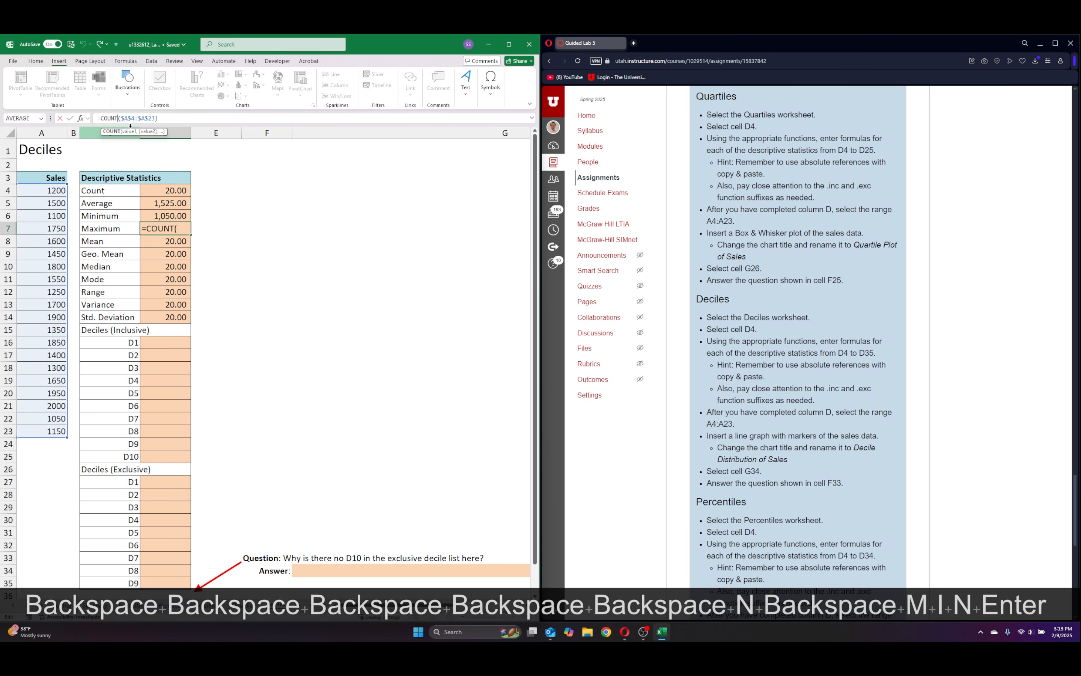
pyautogui.press('BackSpace')
pyautogui.press('BackSpace')
pyautogui.press('BackSpace')
pyautogui.press('BackSpace')
pyautogui.press('BackSpace')
pyautogui.write('max')
pyautogui.press('Return')
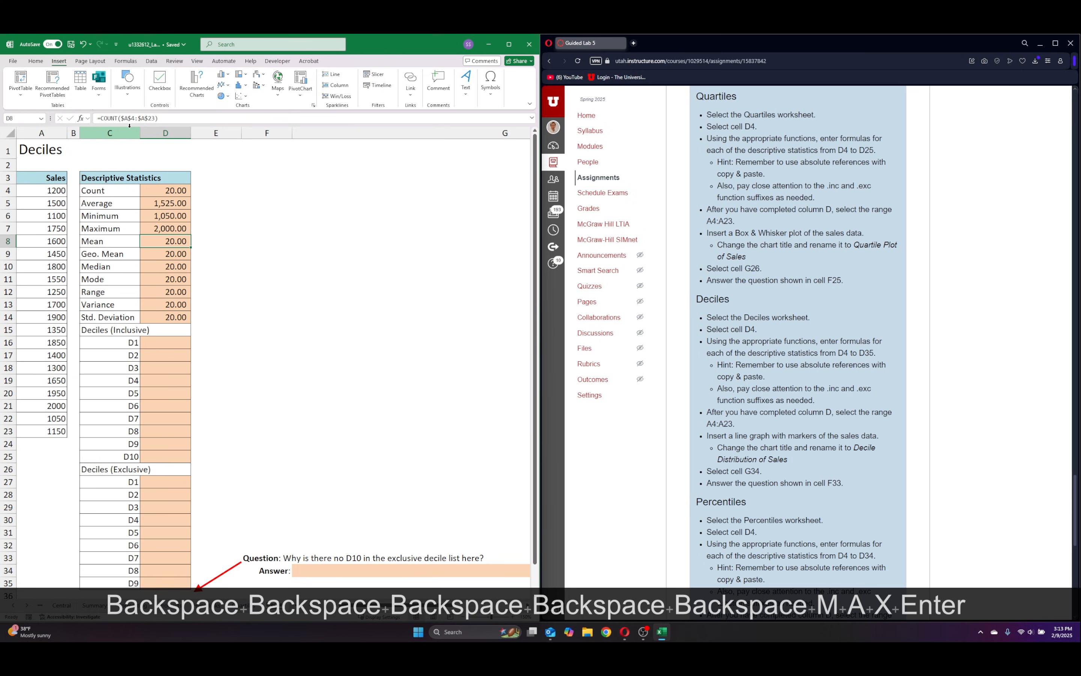
# Replace COUNT with AVERAGE in the Mean cell D8, keeping the absolute sales range.
pyautogui.click(117, 118)
pyautogui.press('BackSpace')
pyautogui.press('BackSpace')
pyautogui.press('BackSpace')
pyautogui.press('BackSpace')
pyautogui.press('BackSpace')
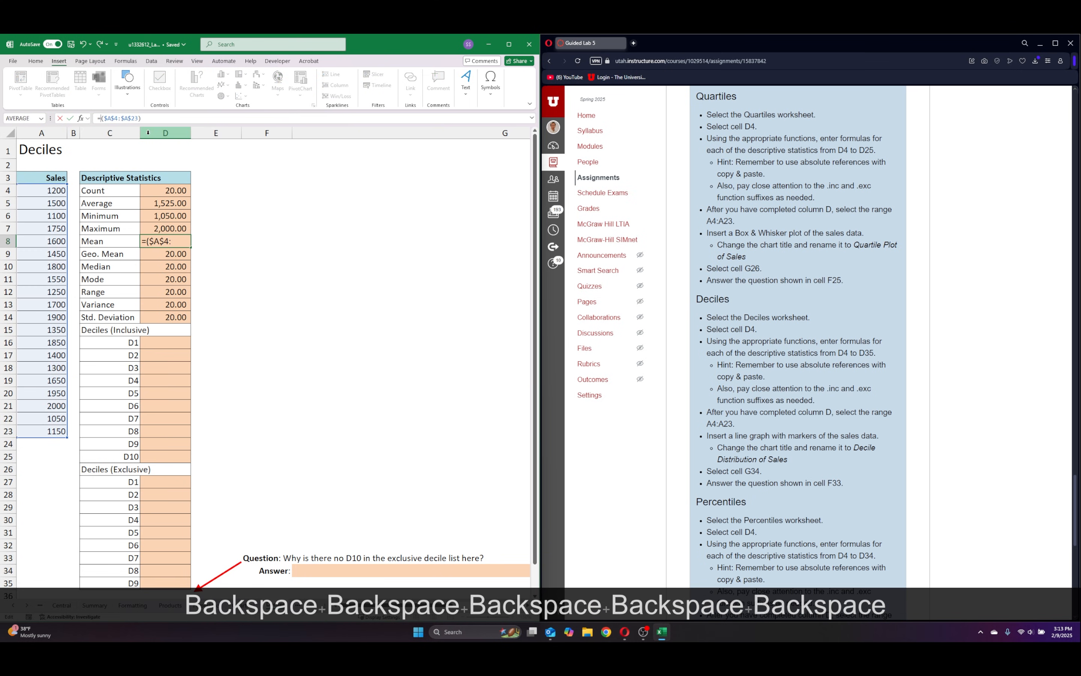
pyautogui.write('average')
pyautogui.press('Return')
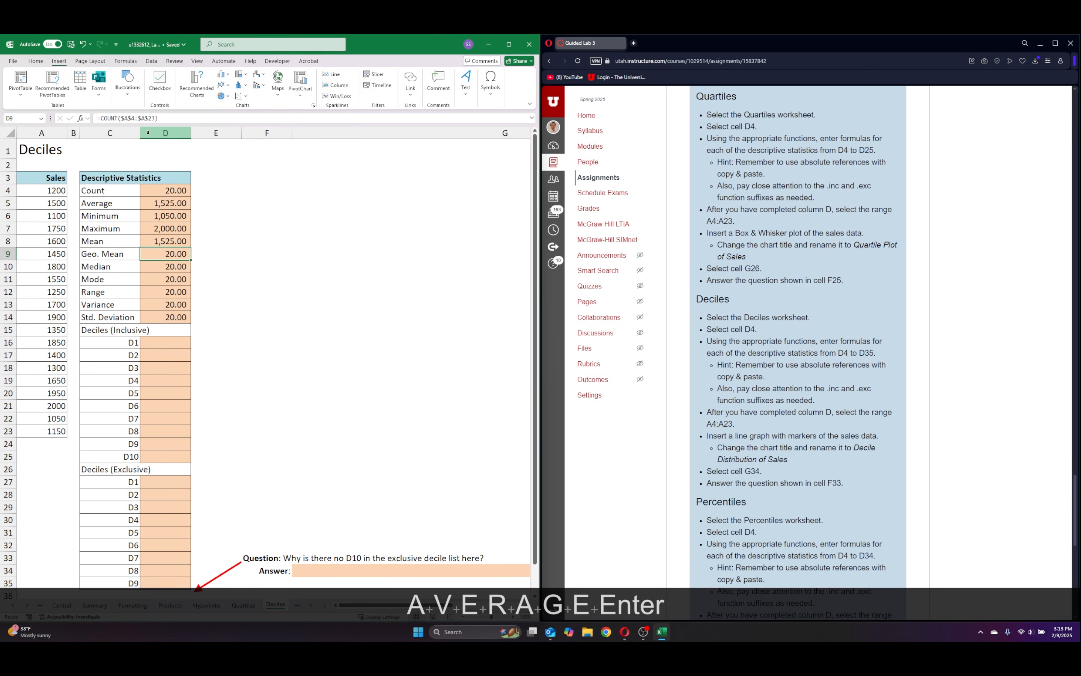
# Replace COUNT with GEOMEAN in the Geo. Mean cell D9, keeping the absolute sales range.
pyautogui.click(119, 119)
pyautogui.press('BackSpace')
pyautogui.press('BackSpace')
pyautogui.press('BackSpace')
pyautogui.press('BackSpace')
pyautogui.press('BackSpace')
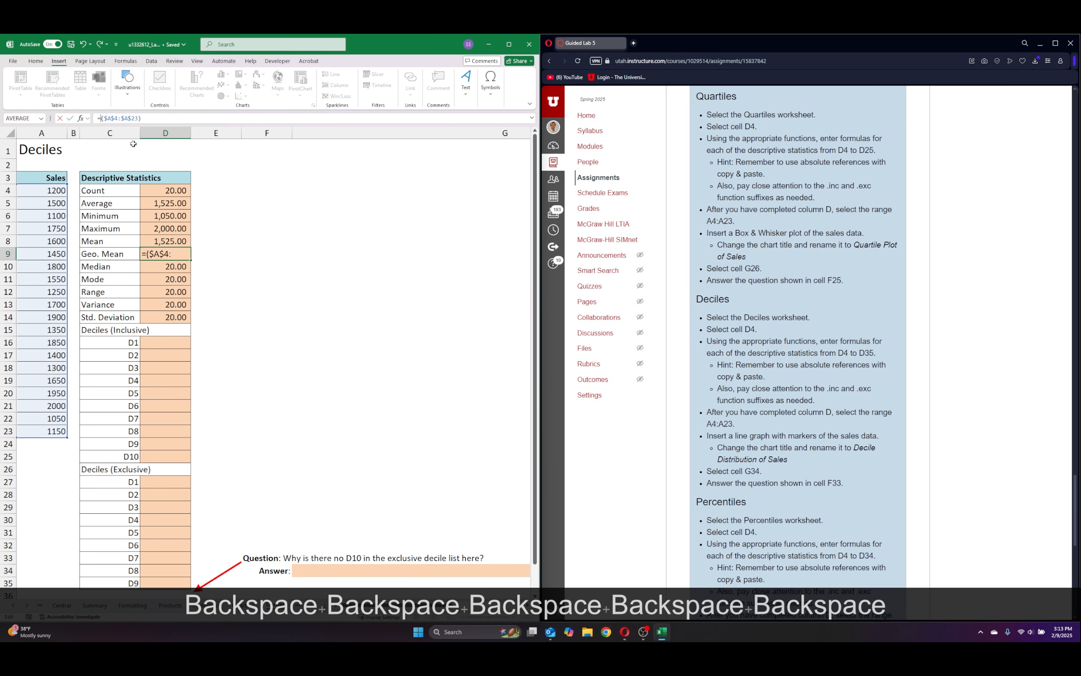
pyautogui.write('ge')
pyautogui.doubleClick(124, 133)
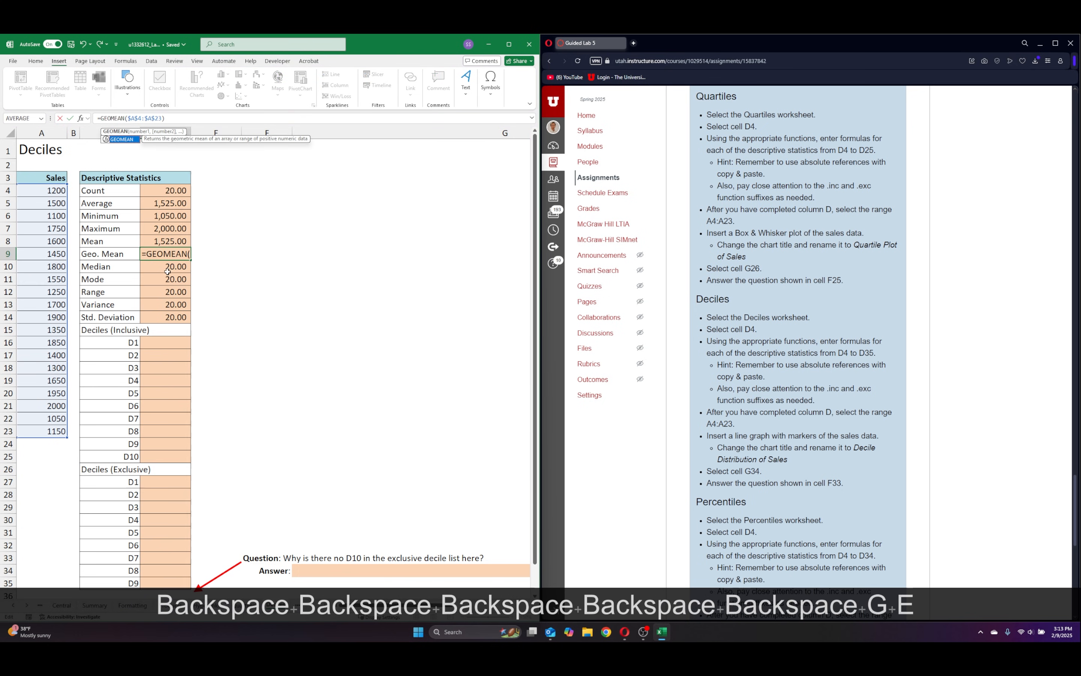
pyautogui.press('Return')
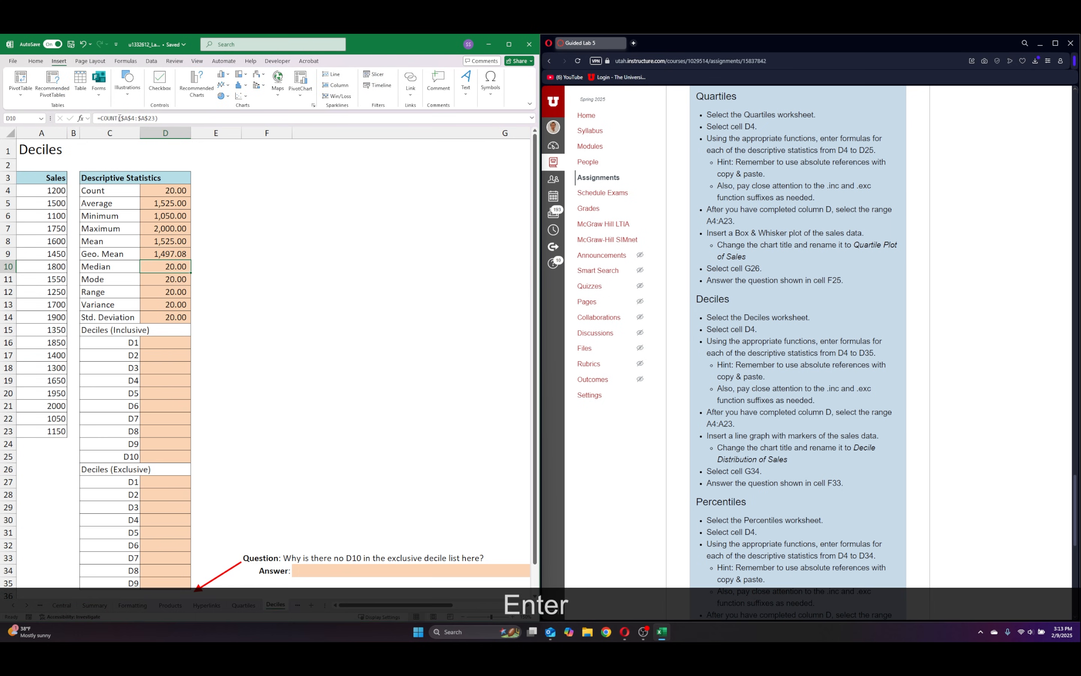
# Replace COUNT with MEDIAN in the Median cell D10, keeping the absolute sales range.
pyautogui.click(119, 118)
pyautogui.press('BackSpace')
pyautogui.press('BackSpace')
pyautogui.press('BackSpace')
pyautogui.press('BackSpace')
pyautogui.press('BackSpace')
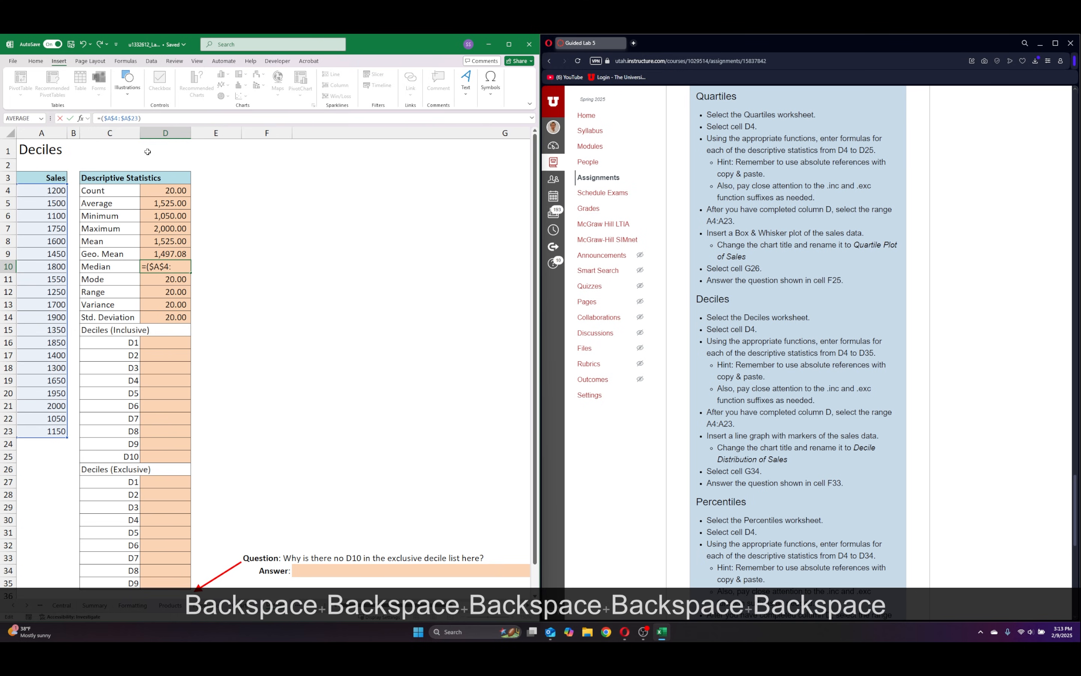
pyautogui.write('medi')
pyautogui.doubleClick(119, 132)
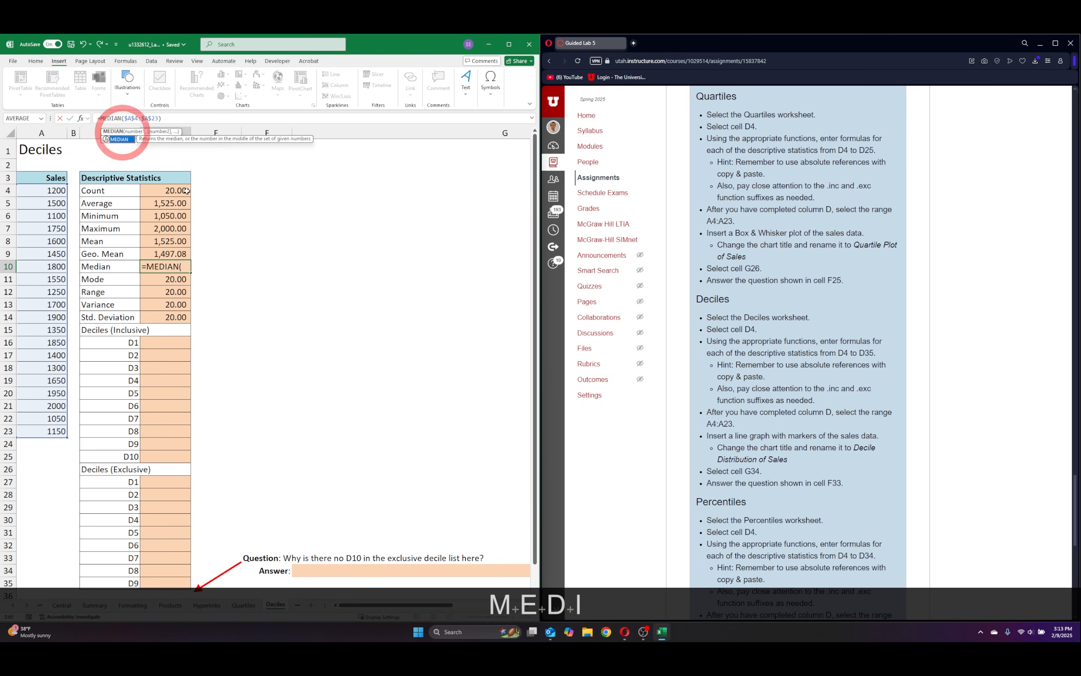
pyautogui.press('Return')
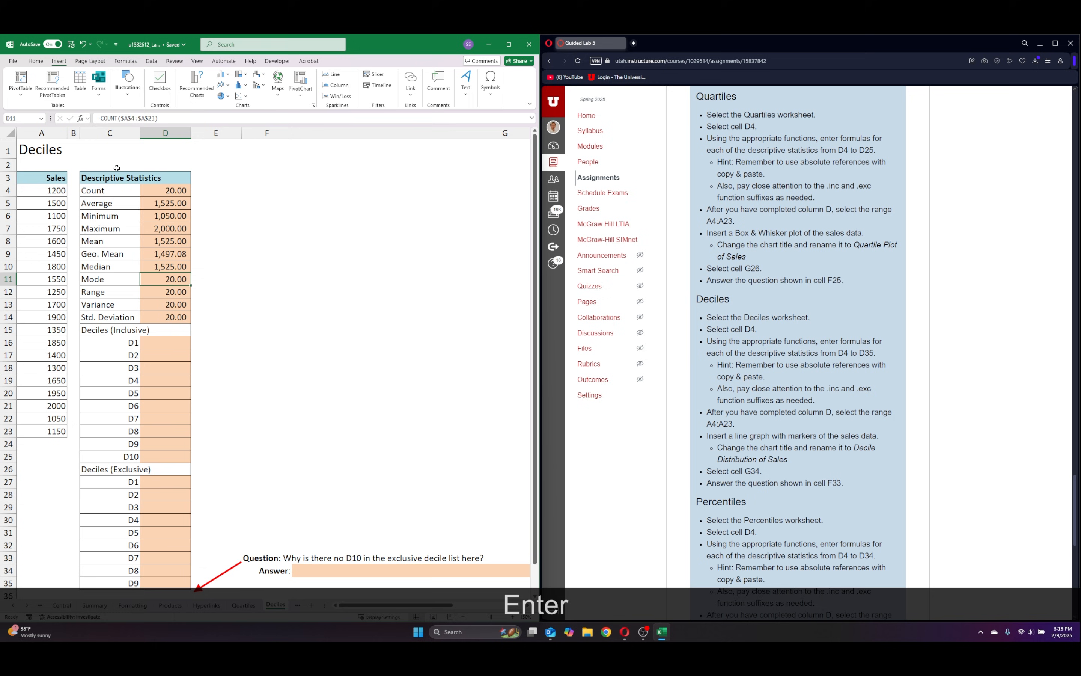
# Replace COUNT with MODE in the Mode cell D11, keeping the absolute sales range.
pyautogui.click(117, 118)
pyautogui.press('BackSpace')
pyautogui.press('BackSpace')
pyautogui.press('BackSpace')
pyautogui.press('BackSpace')
pyautogui.press('BackSpace')
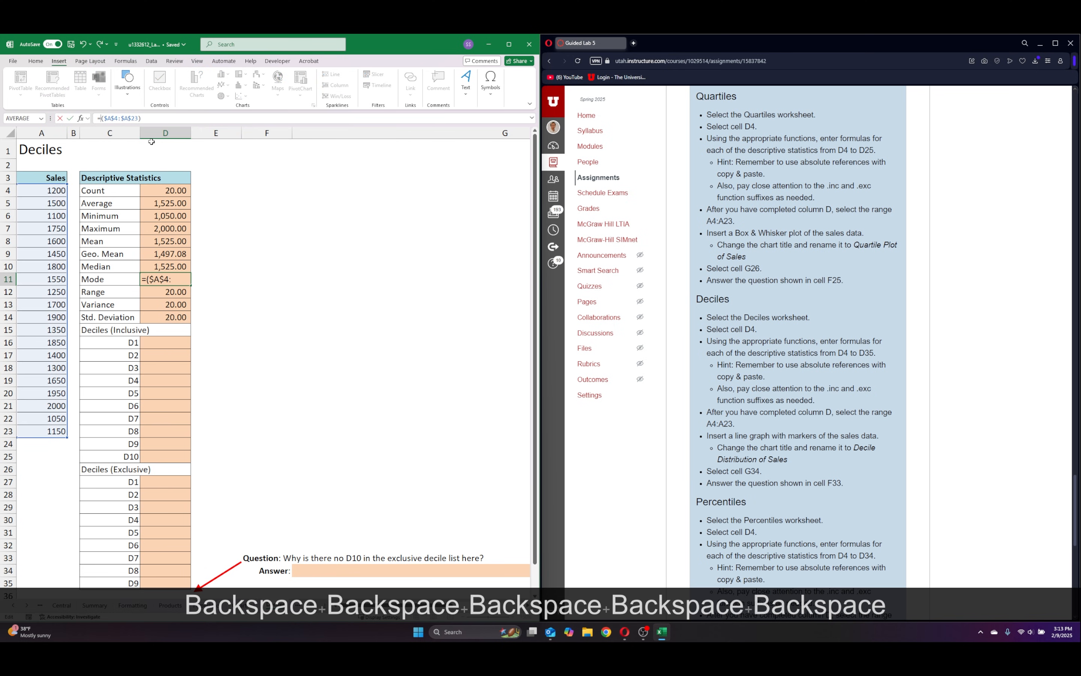
pyautogui.write('mode')
pyautogui.press('Return')
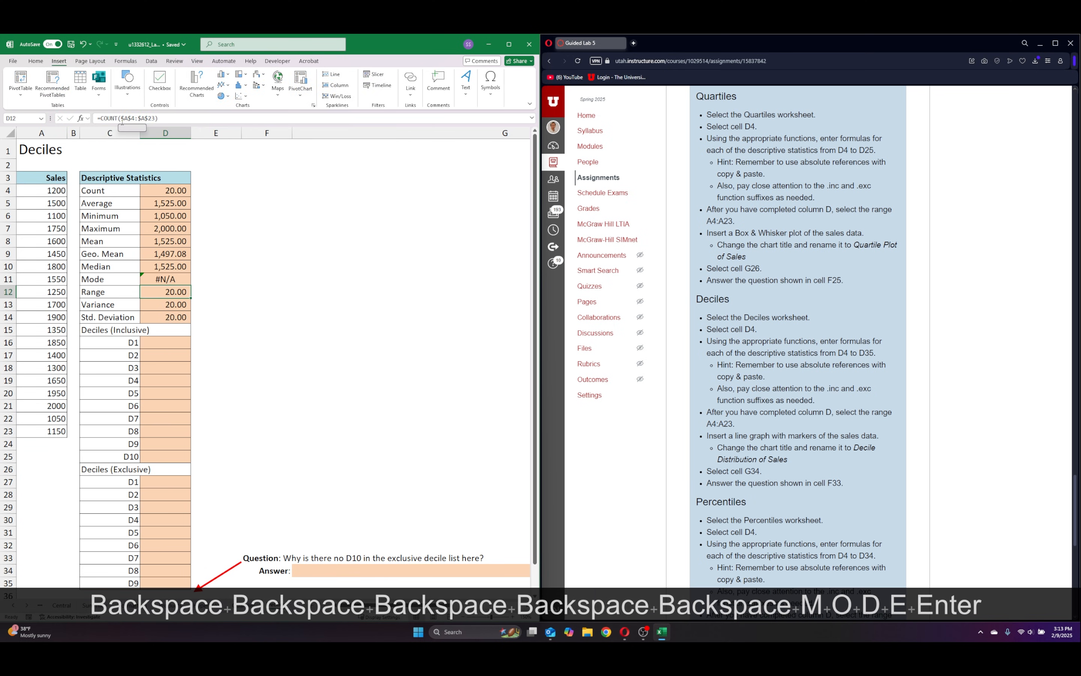
# Replace the formula in the Range cell D12 with =D7-D6, the maximum minus the minimum.
pyautogui.click(118, 117)
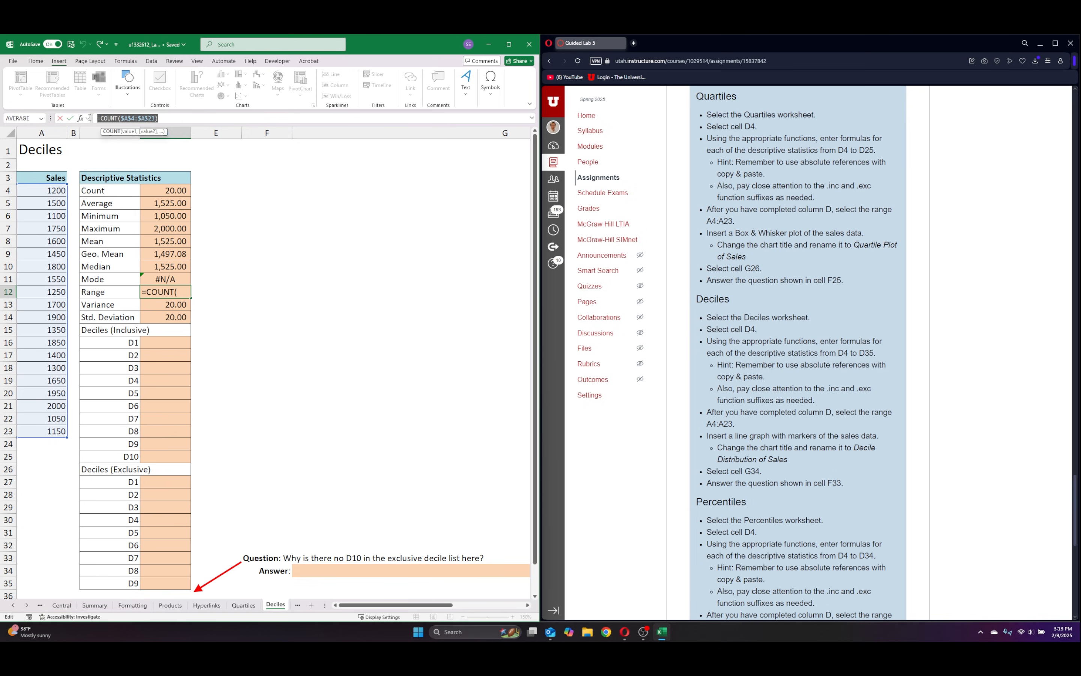
pyautogui.press('BackSpace')
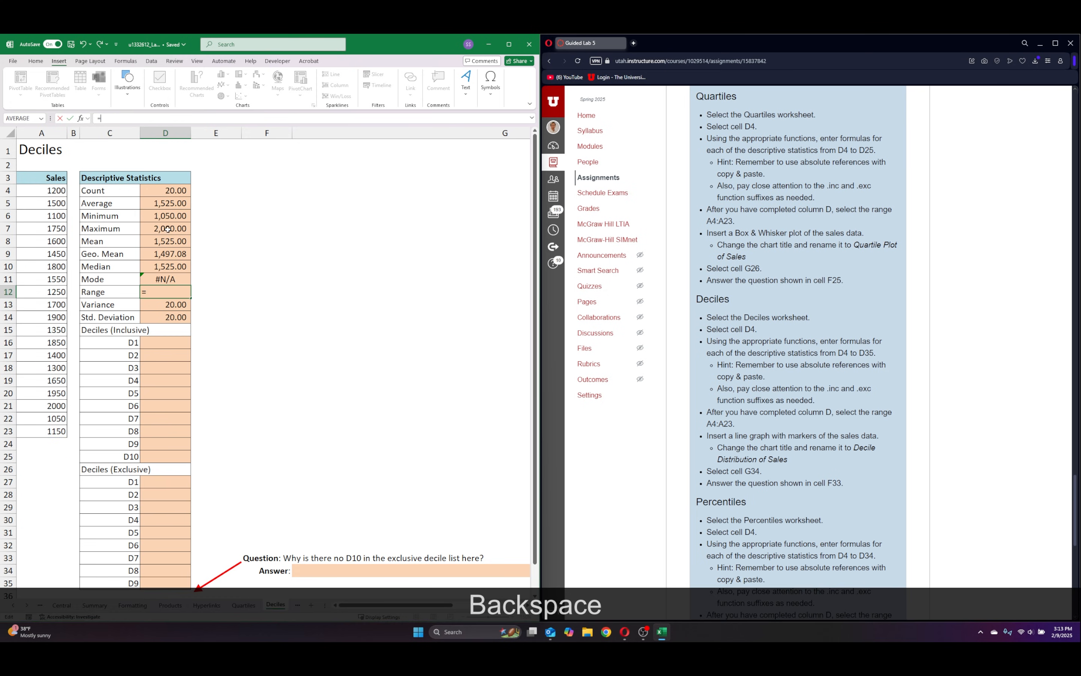
pyautogui.click(167, 228)
pyautogui.write('-')
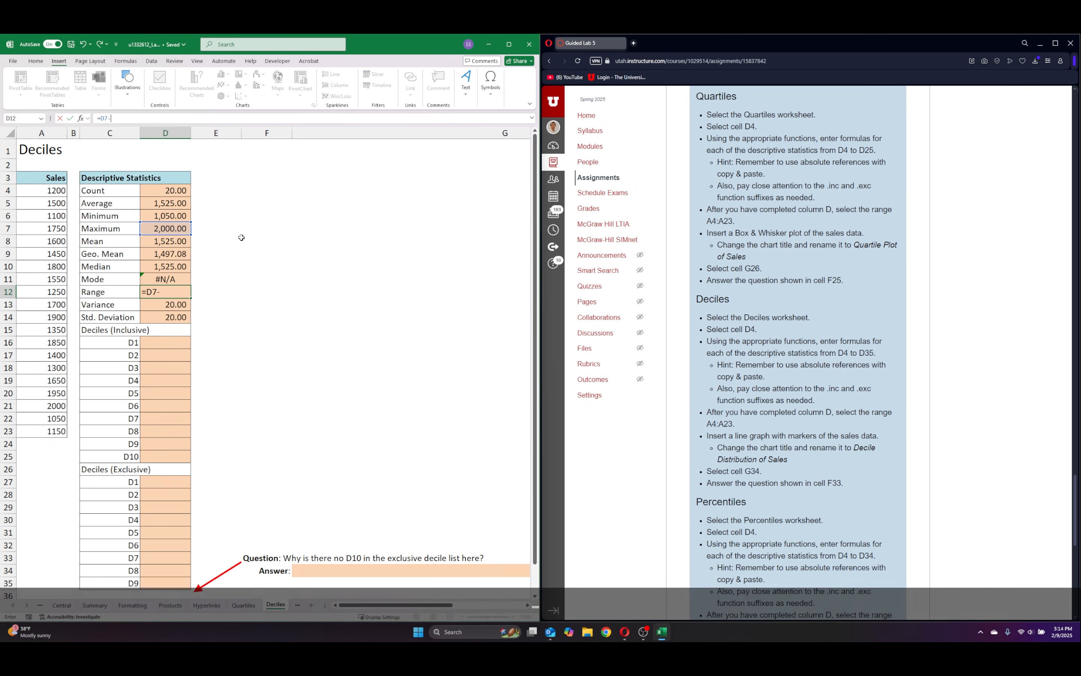
pyautogui.click(172, 216)
pyautogui.press('Return')
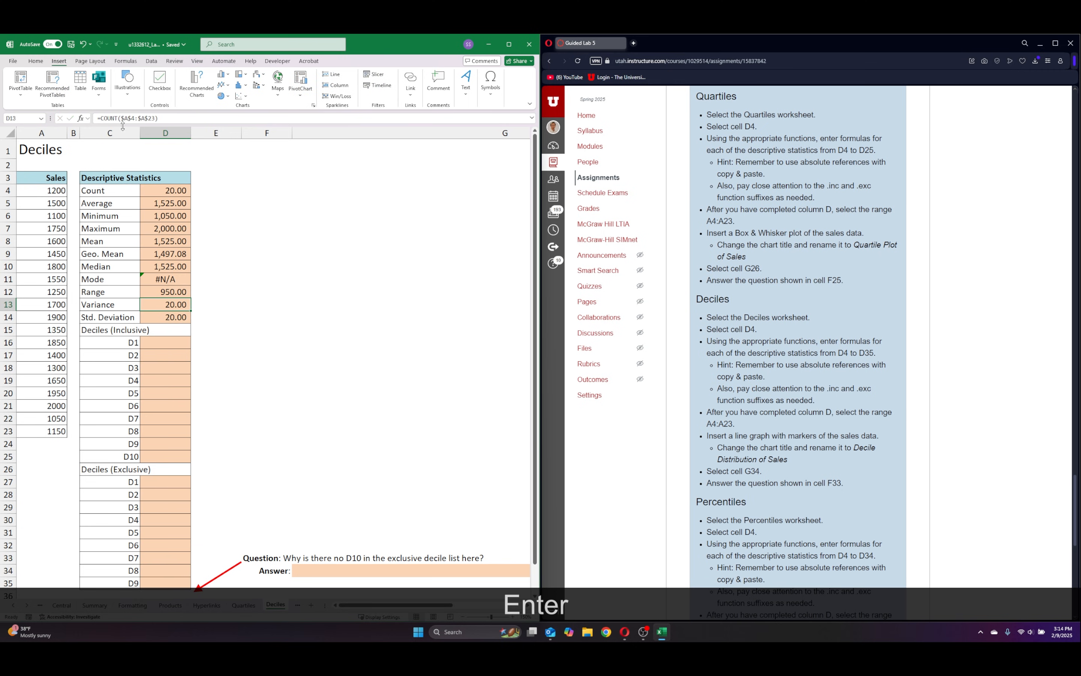
# Replace COUNT with VAR.P in the Variance cell D13, keeping the absolute sales range.
pyautogui.click(116, 119)
pyautogui.doubleClick(107, 118)
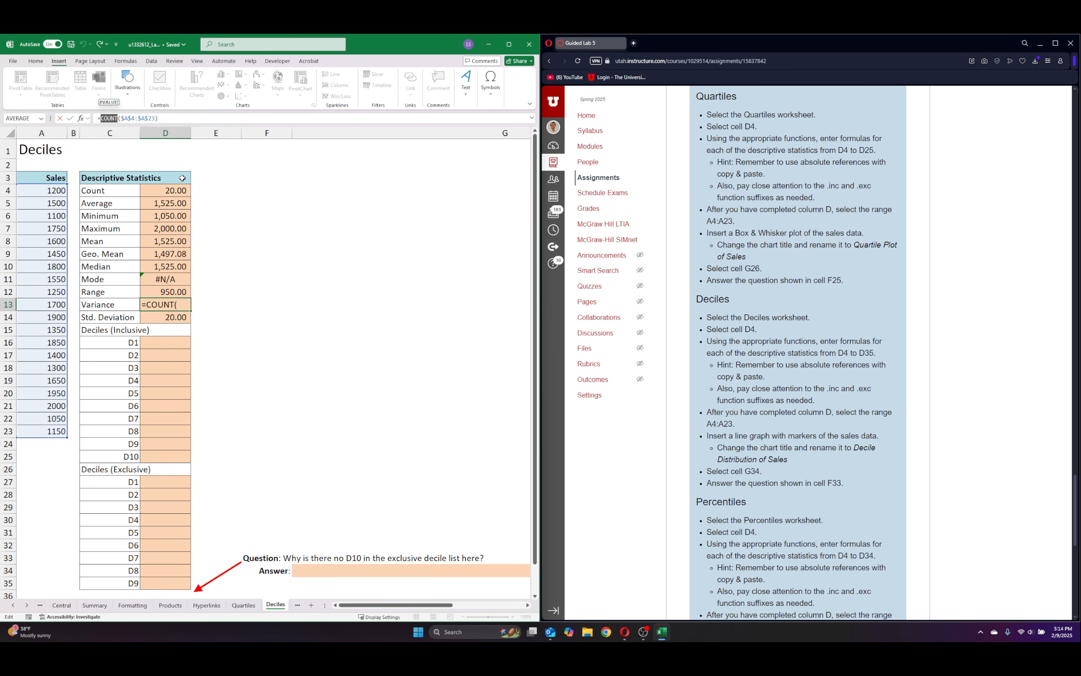
pyautogui.write('VAR')
pyautogui.doubleClick(120, 150)
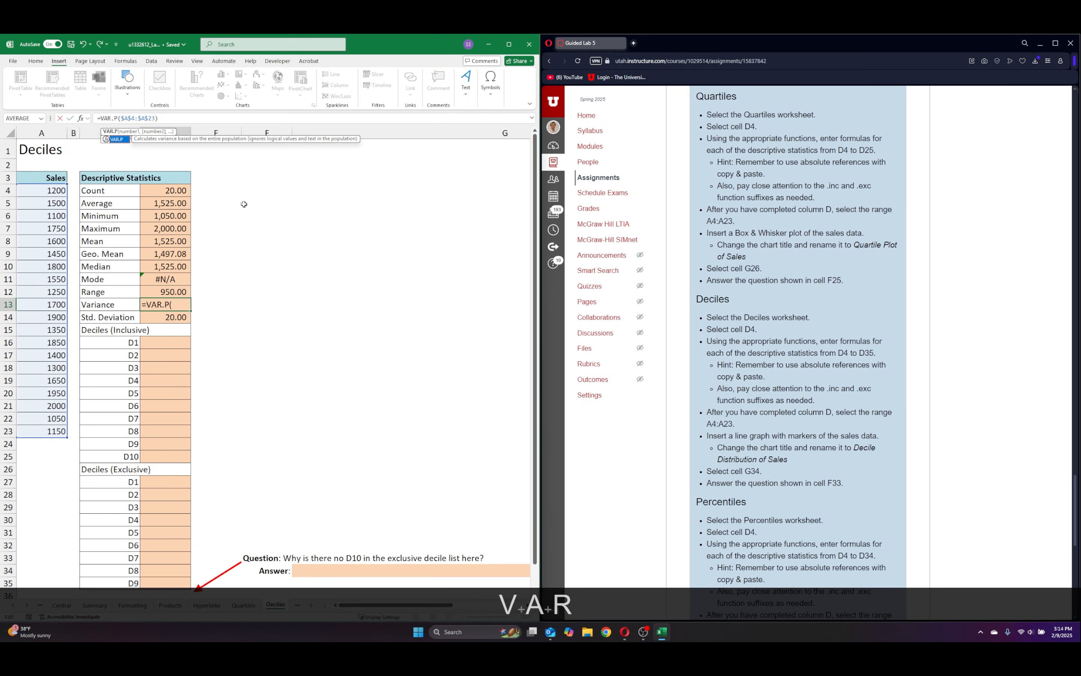
pyautogui.press('Return')
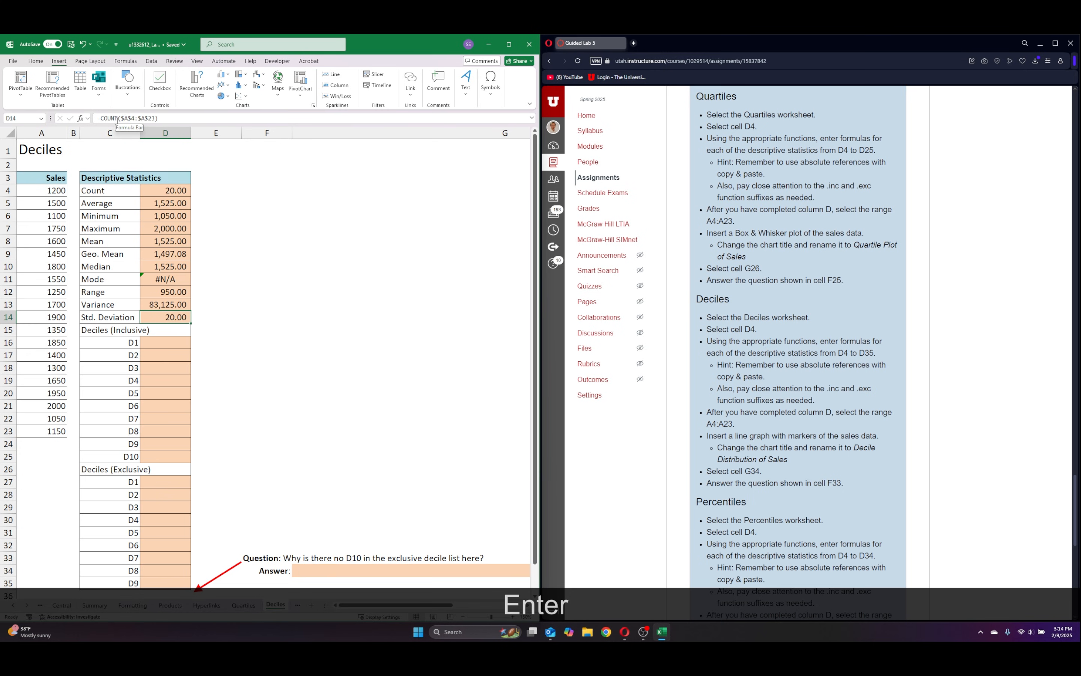
# Replace COUNT with STDEV in the Std. Deviation cell D14, keeping the absolute sales range.
pyautogui.doubleClick(102, 118)
pyautogui.write('st')
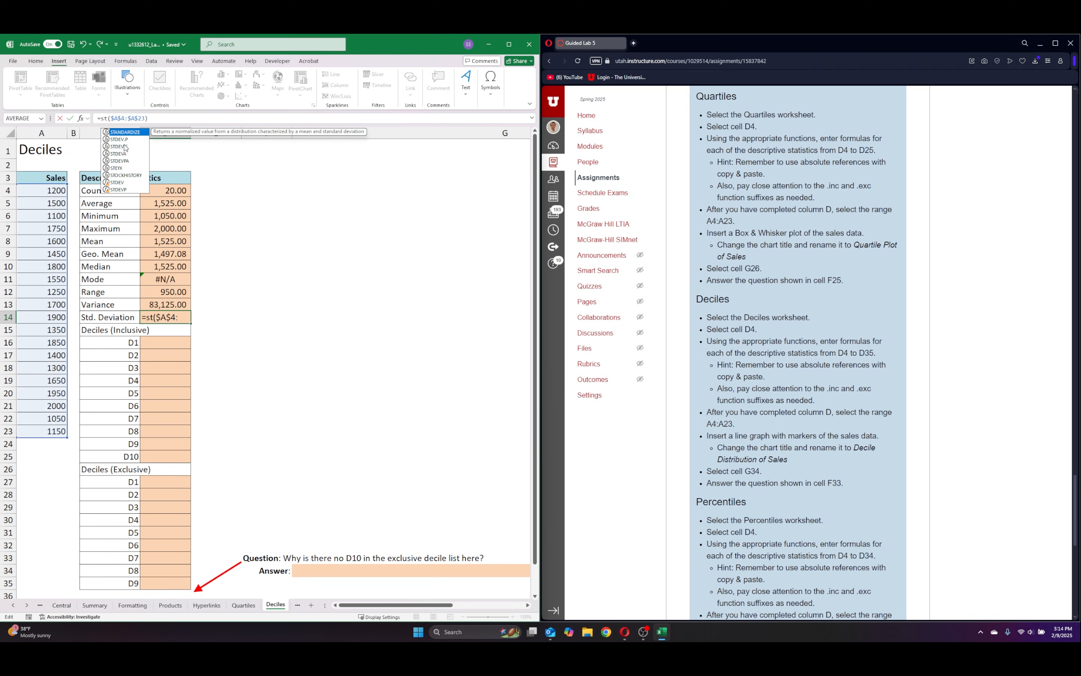
pyautogui.doubleClick(119, 182)
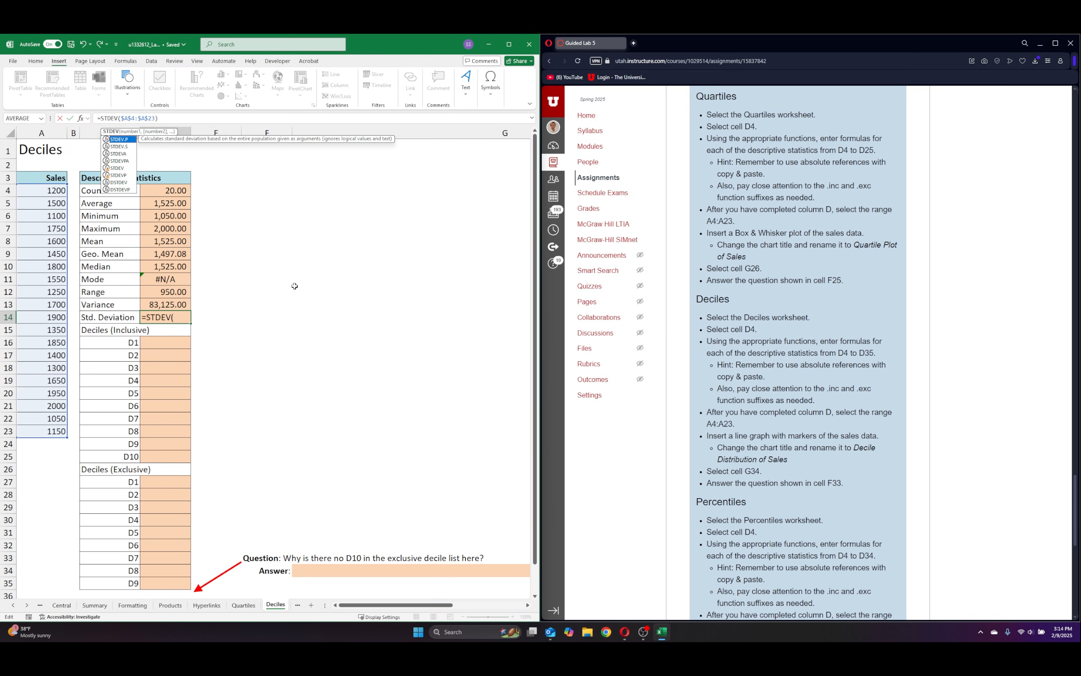
pyautogui.press('Return')
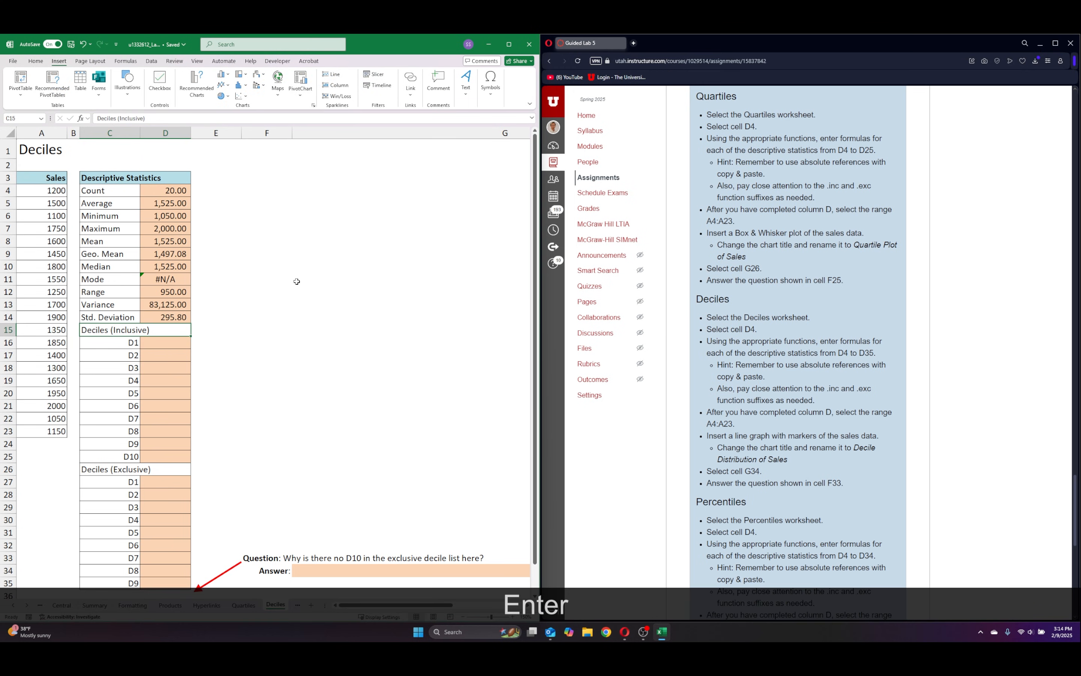
# Enter the inclusive first decile formula =PERCENTILE.INC(A4:A23,0.1) in cell D16.
pyautogui.scroll(-1, 296, 281)
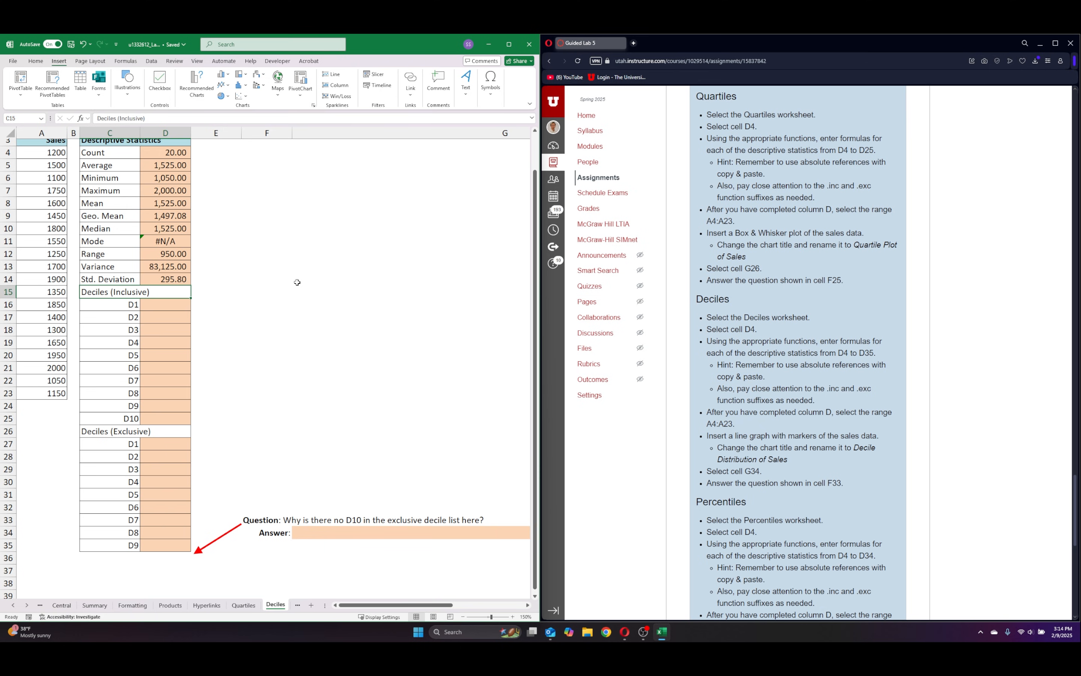
pyautogui.scroll(1, 294, 279)
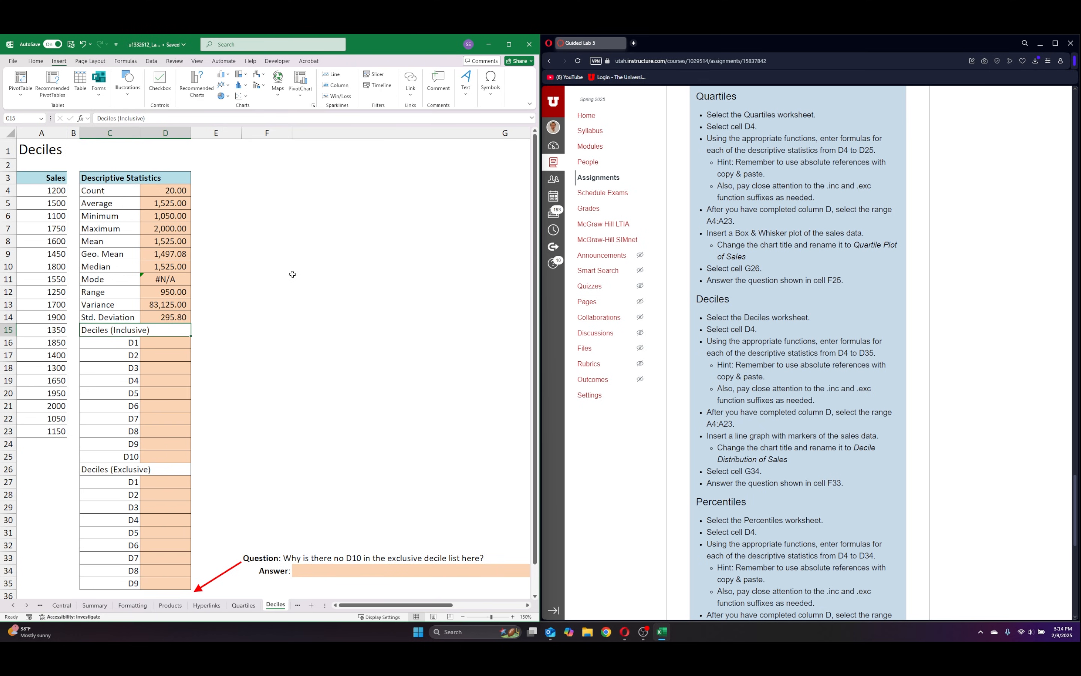
pyautogui.click(171, 342)
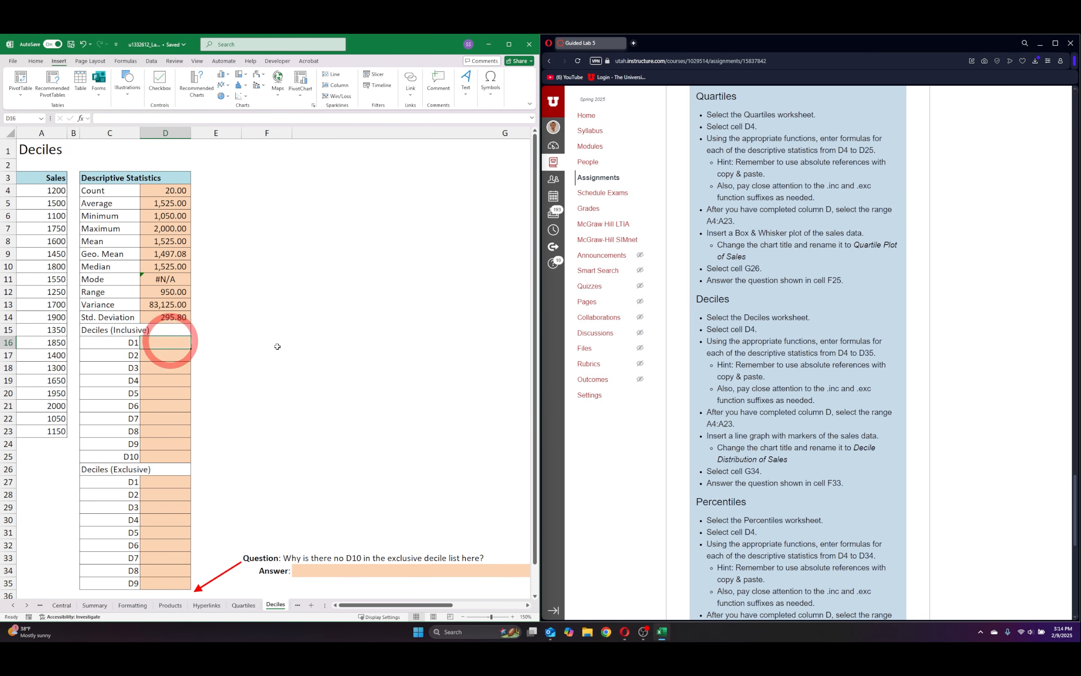
pyautogui.write('=per')
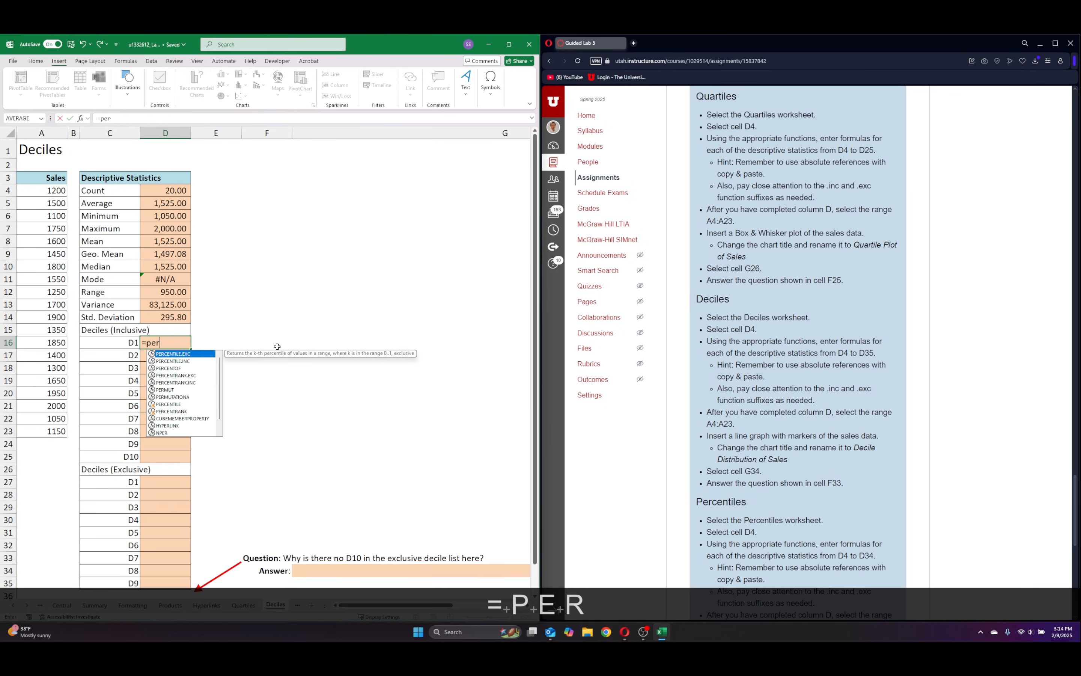
pyautogui.press('Down')
pyautogui.press('Return')
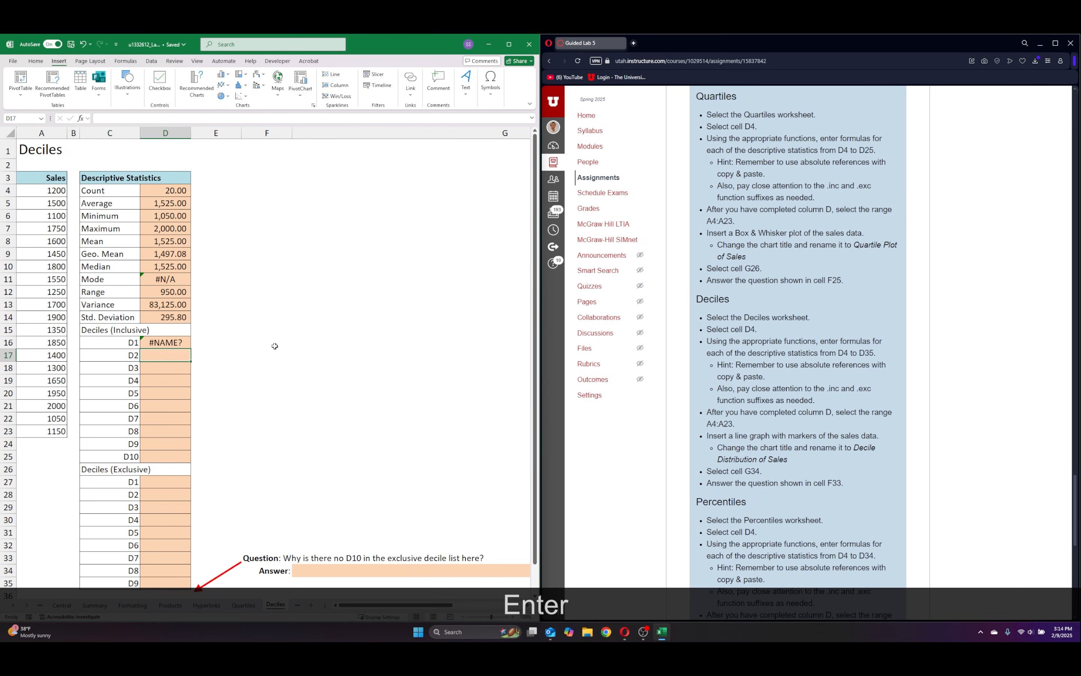
pyautogui.click(181, 342)
pyautogui.doubleClick(181, 341)
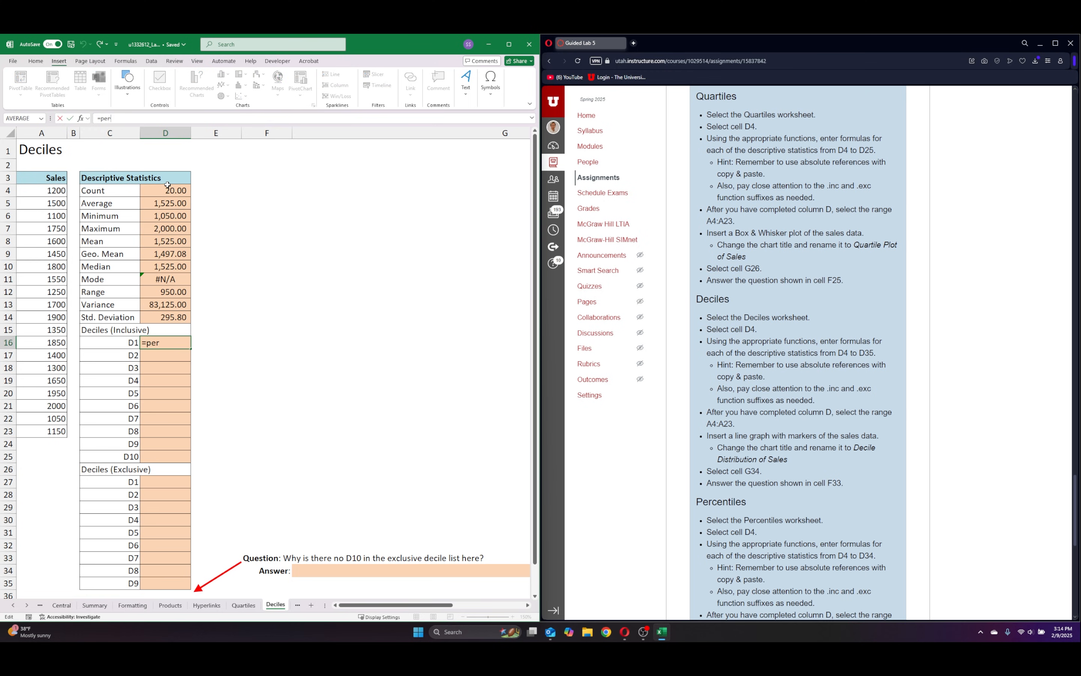
pyautogui.press('Down')
pyautogui.press('Tab')
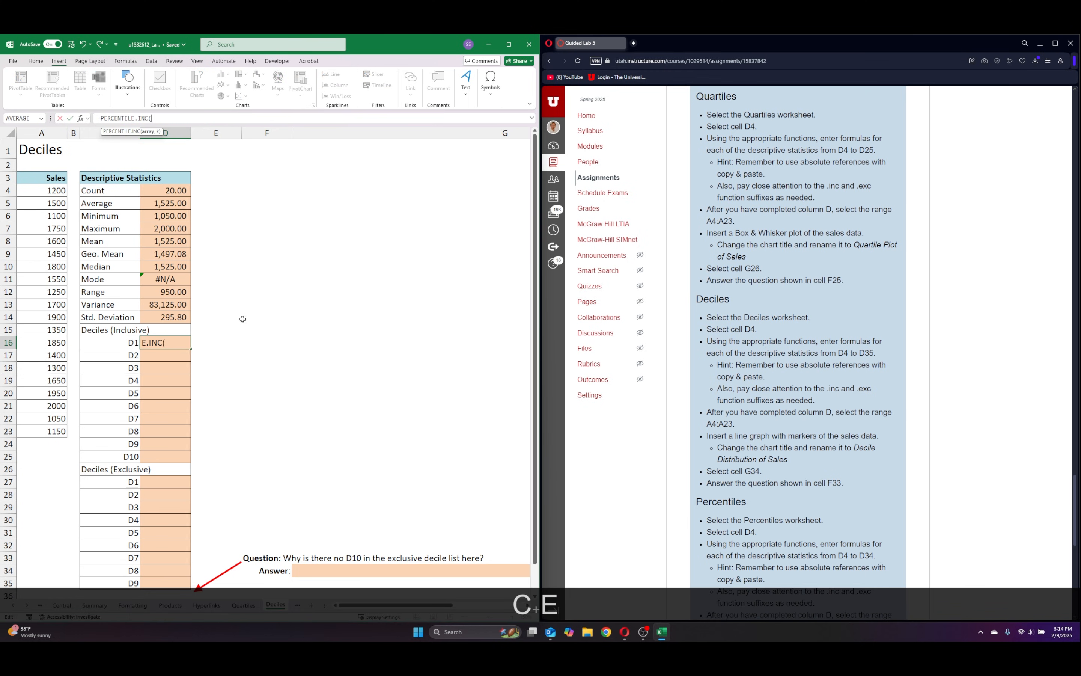
pyautogui.moveTo(51, 187); pyautogui.dragTo(27, 427)
pyautogui.write(',')
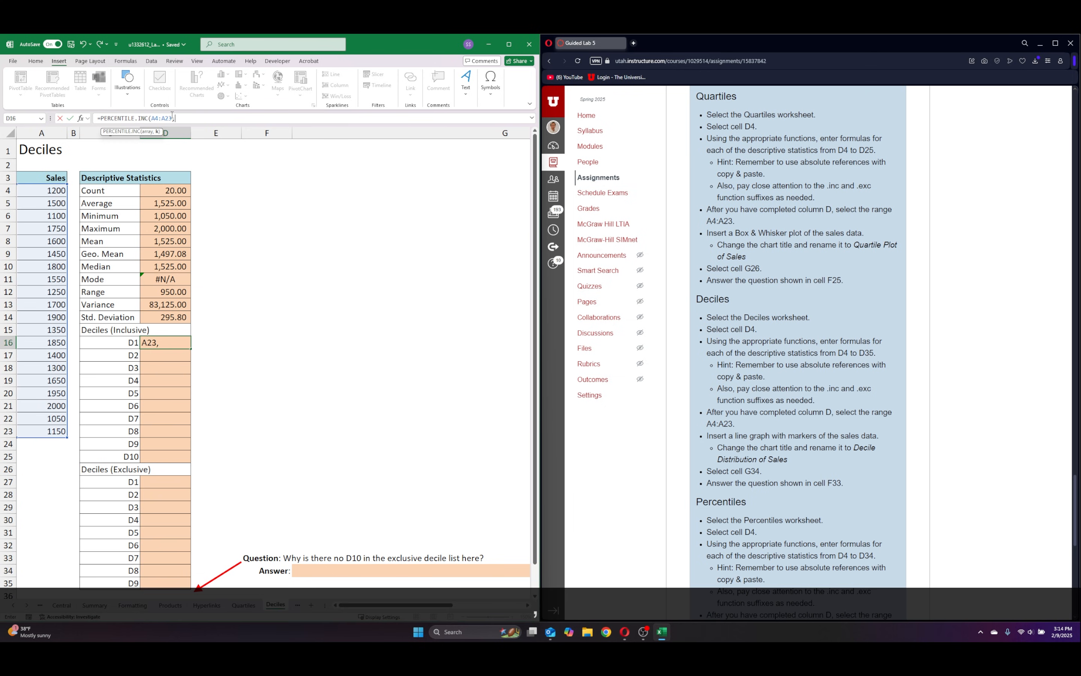
pyautogui.write('0.1)')
pyautogui.press('Return')
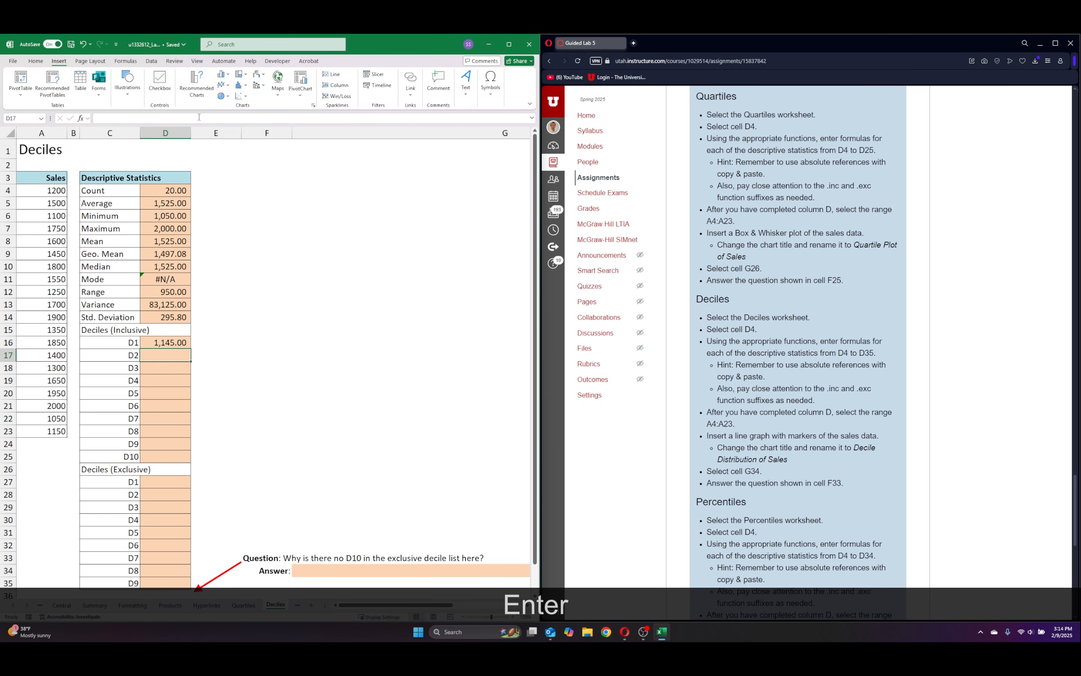
# Make the sales range absolute in the inclusive D1 formula in D16, giving =PERCENTILE.INC($A$4:$A$23,0.1).
pyautogui.click(178, 343)
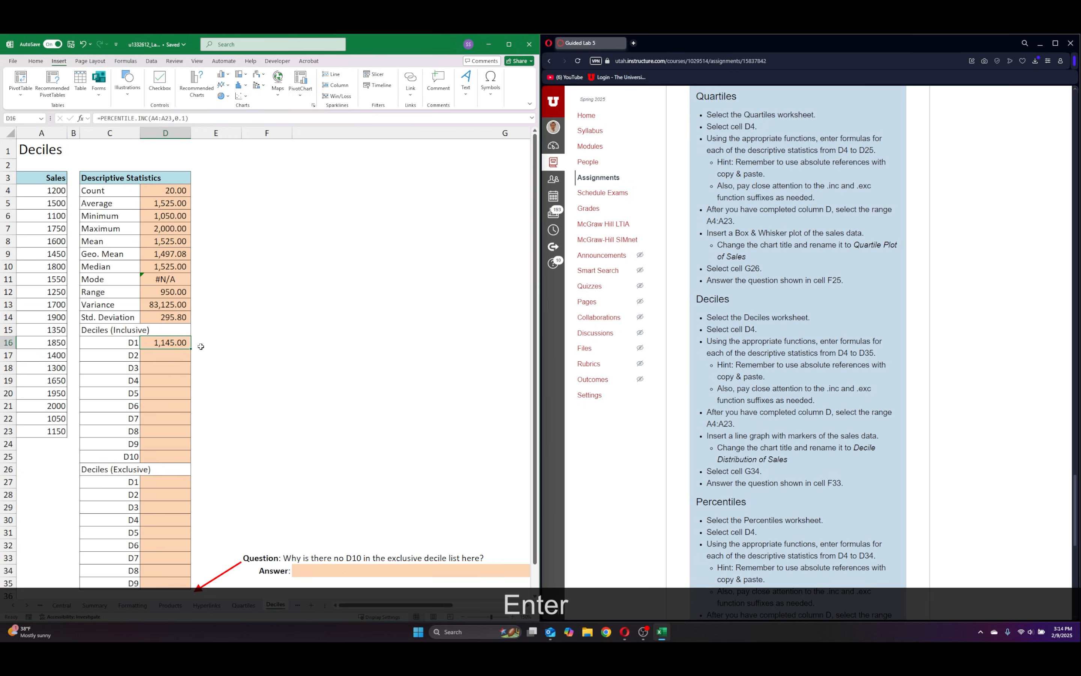
pyautogui.click(155, 117)
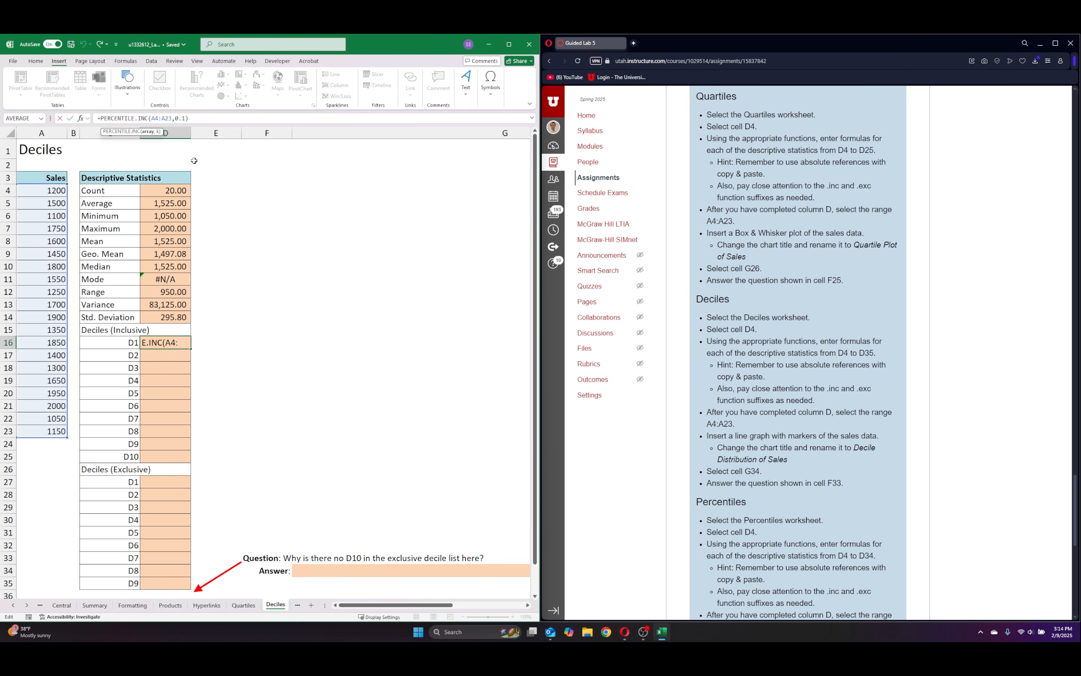
pyautogui.press('F4')
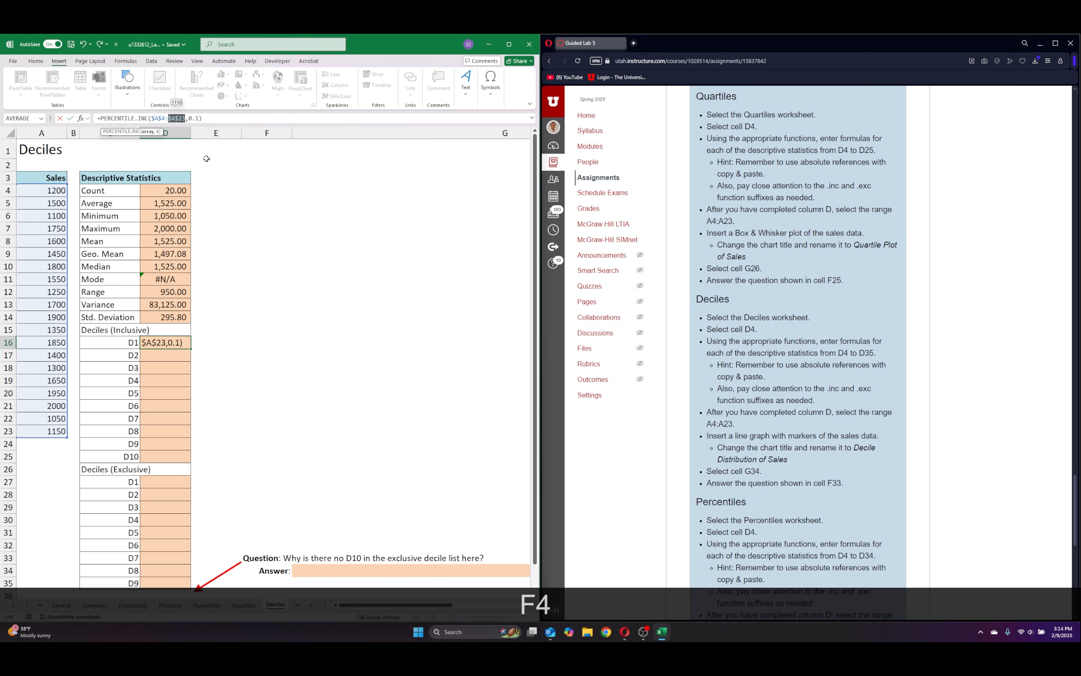
pyautogui.press('Return')
# Copy the inclusive D1 formula from D16 down through the D10 cell D25.
pyautogui.click(186, 344)
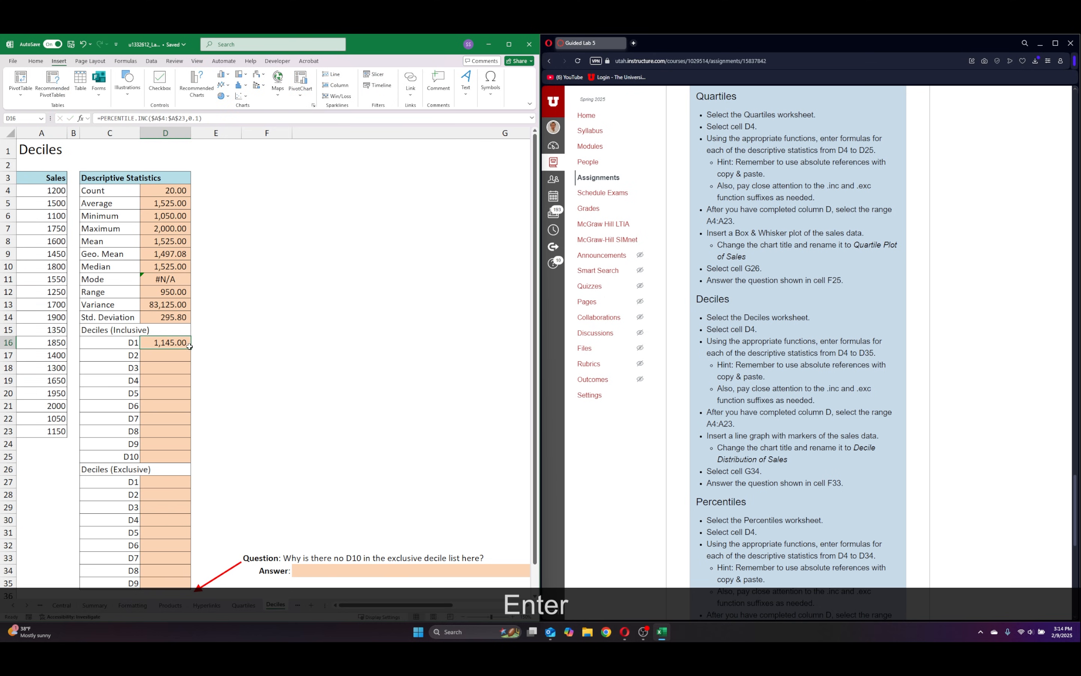
pyautogui.moveTo(189, 347); pyautogui.dragTo(190, 462)
pyautogui.click(256, 367)
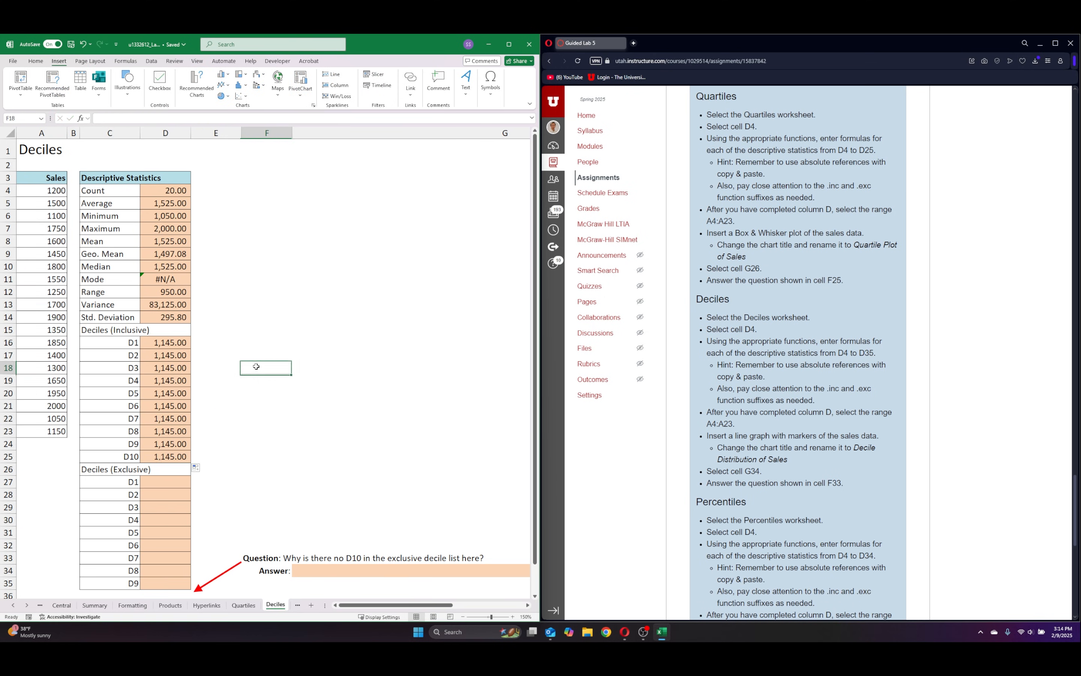
# Set the percentile argument to 0.2 in the inclusive D2 cell D17 and 0.3 in the D3 cell D18.
pyautogui.moveTo(172, 368); pyautogui.dragTo(162, 361)
pyautogui.click(181, 355)
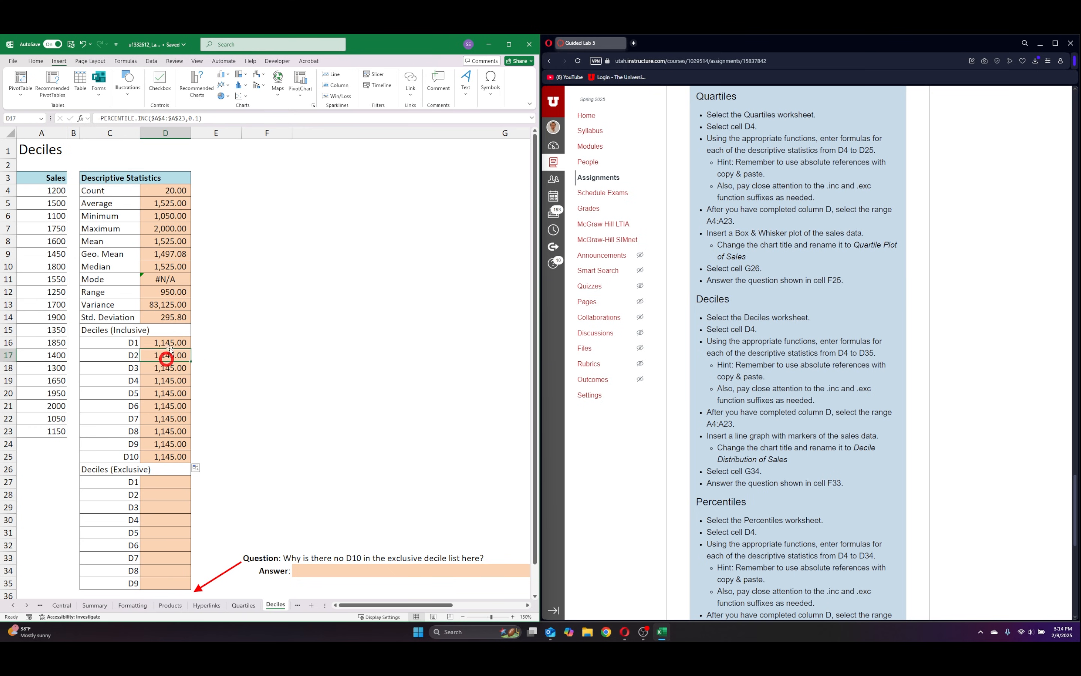
pyautogui.click(193, 118)
pyautogui.press('BackSpace')
pyautogui.write('2')
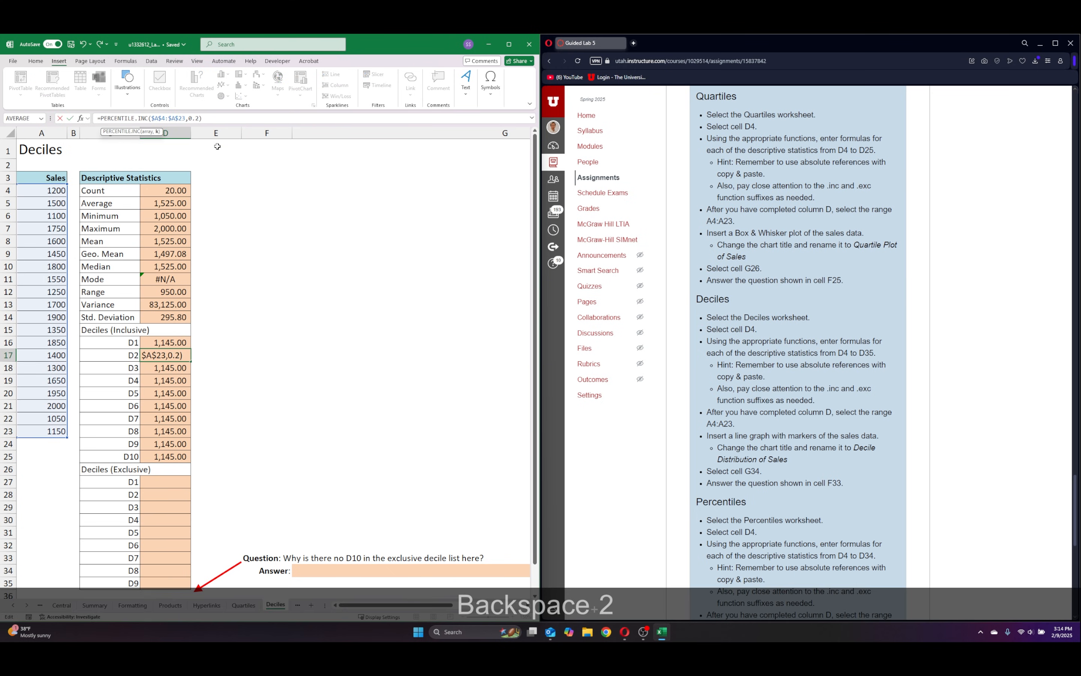
pyautogui.press('Return')
pyautogui.click(200, 119)
pyautogui.press('BackSpace')
pyautogui.write('3,0.3)')
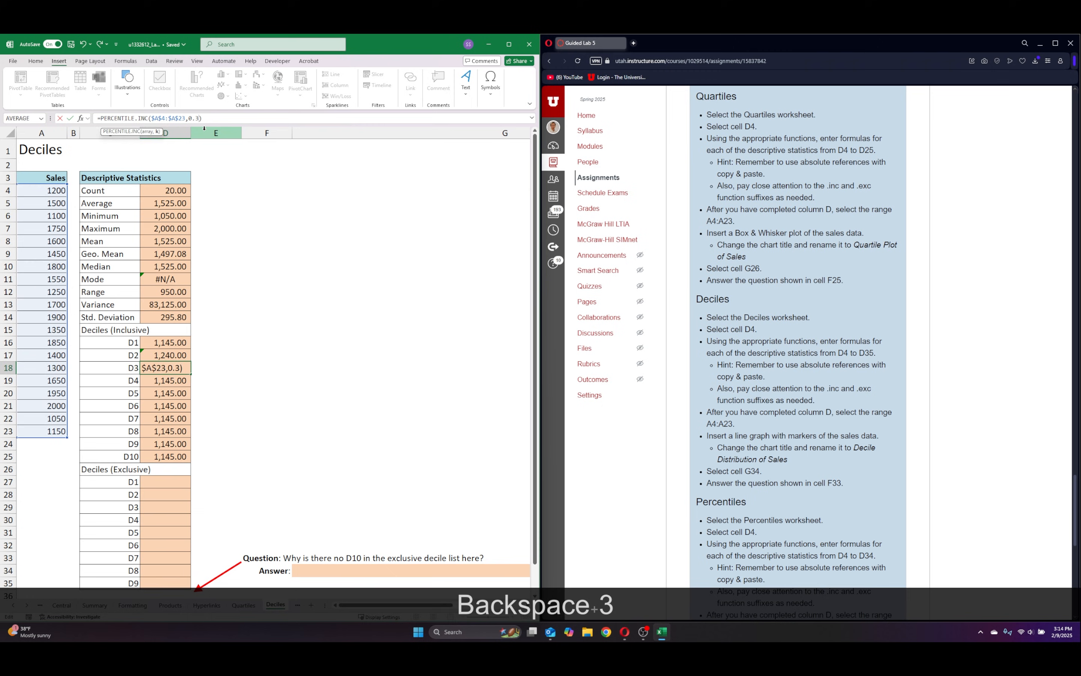
pyautogui.press('Return')
# Set the percentile argument to 0.4 in the inclusive D4 cell D19 and 0.5 in the D5 cell D20.
pyautogui.click(197, 117)
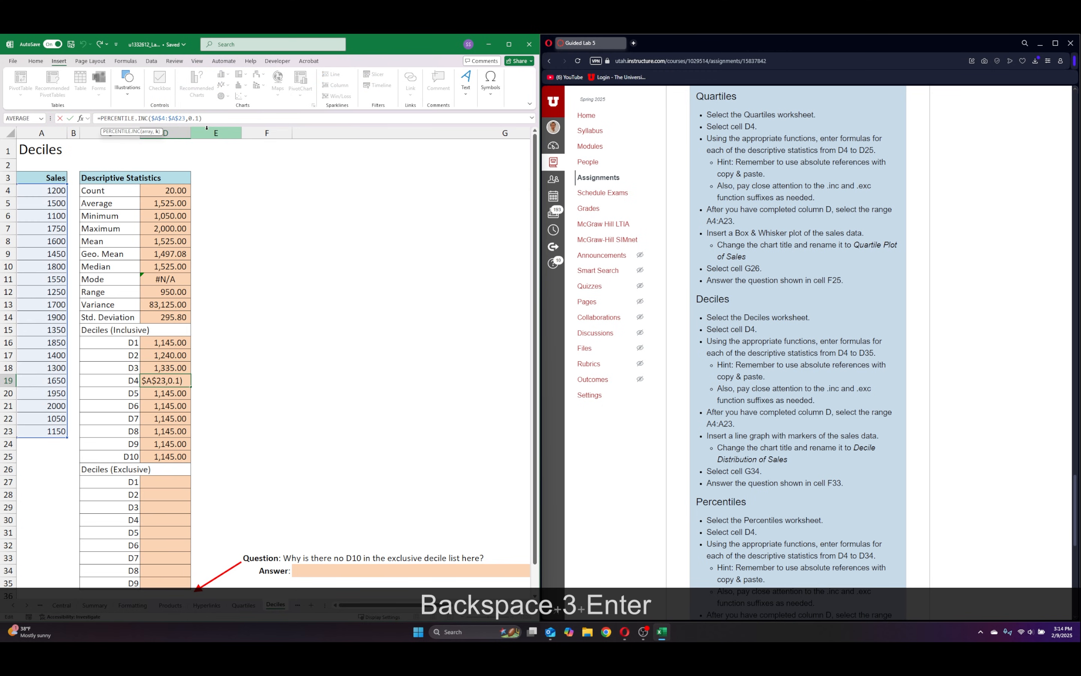
pyautogui.press('BackSpace')
pyautogui.write('4')
pyautogui.press('Return')
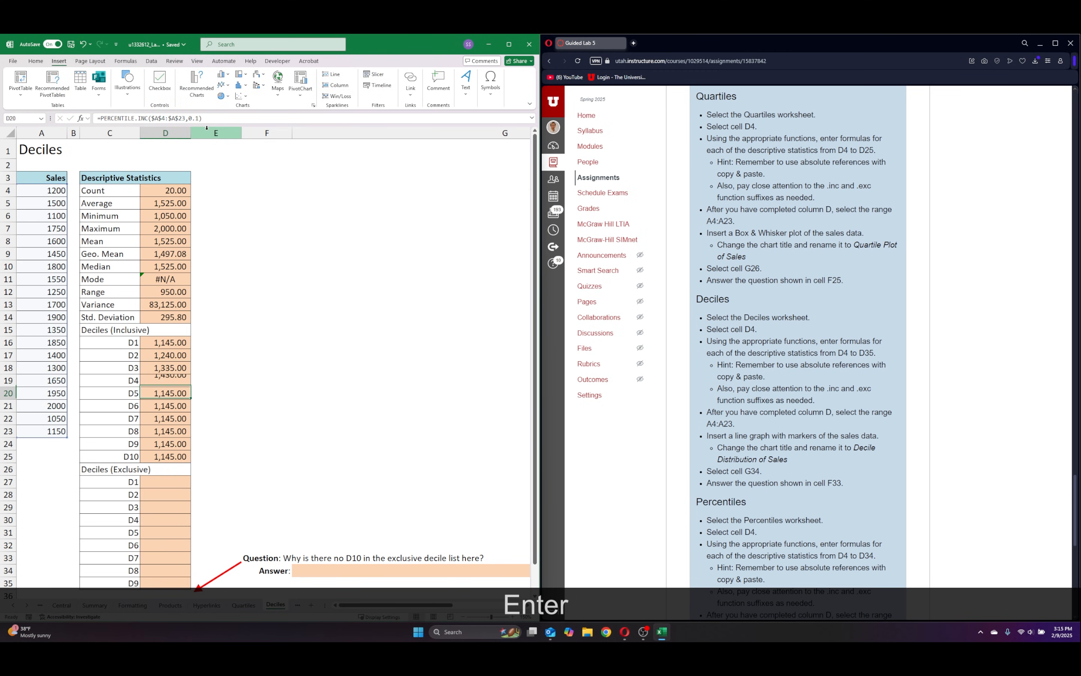
pyautogui.click(198, 120)
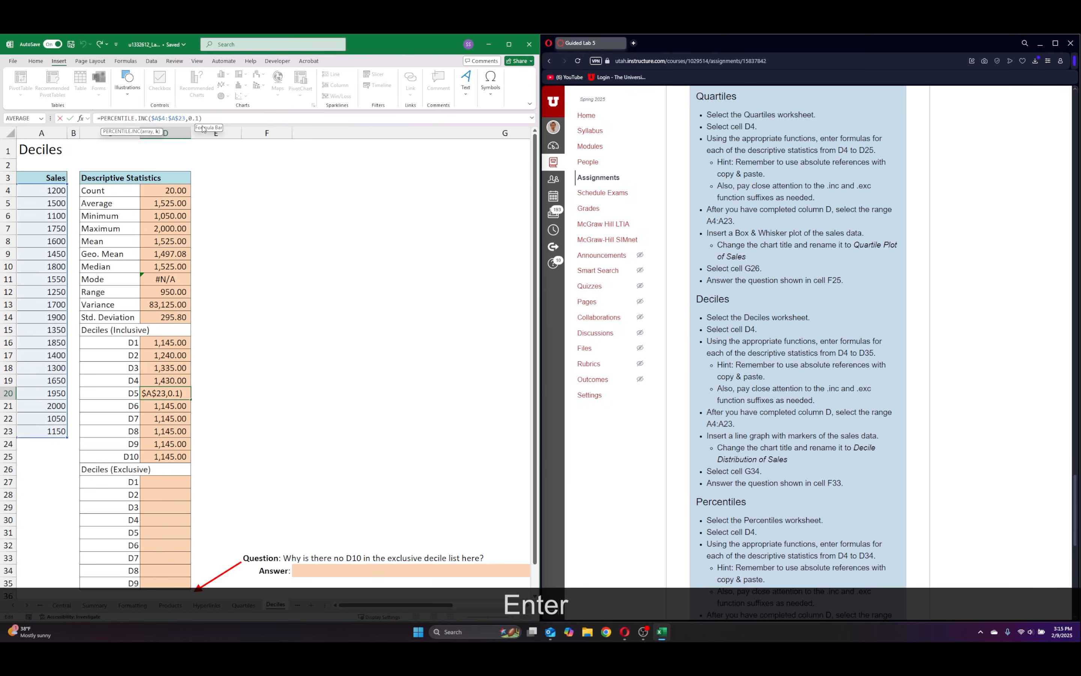
pyautogui.press('BackSpace')
pyautogui.write('5')
pyautogui.press('Return')
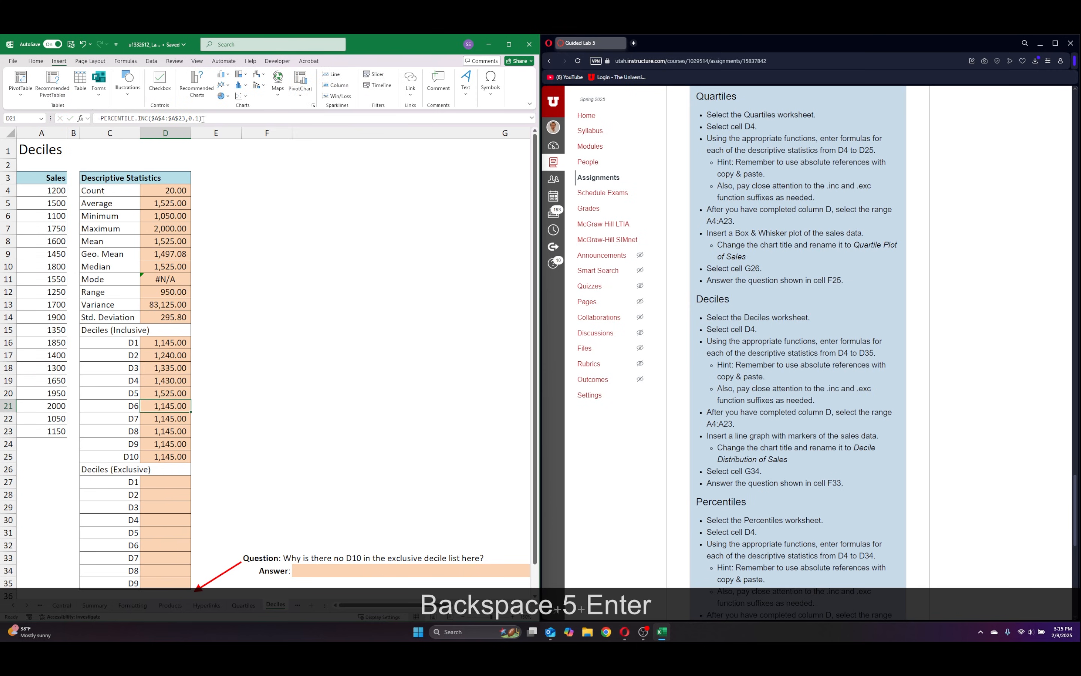
# Set the percentile argument to 0.6 in the inclusive D6 cell D21 and 0.7 in the D7 cell D22.
pyautogui.click(202, 118)
pyautogui.press('BackSpace')
pyautogui.write('6')
pyautogui.press('Return')
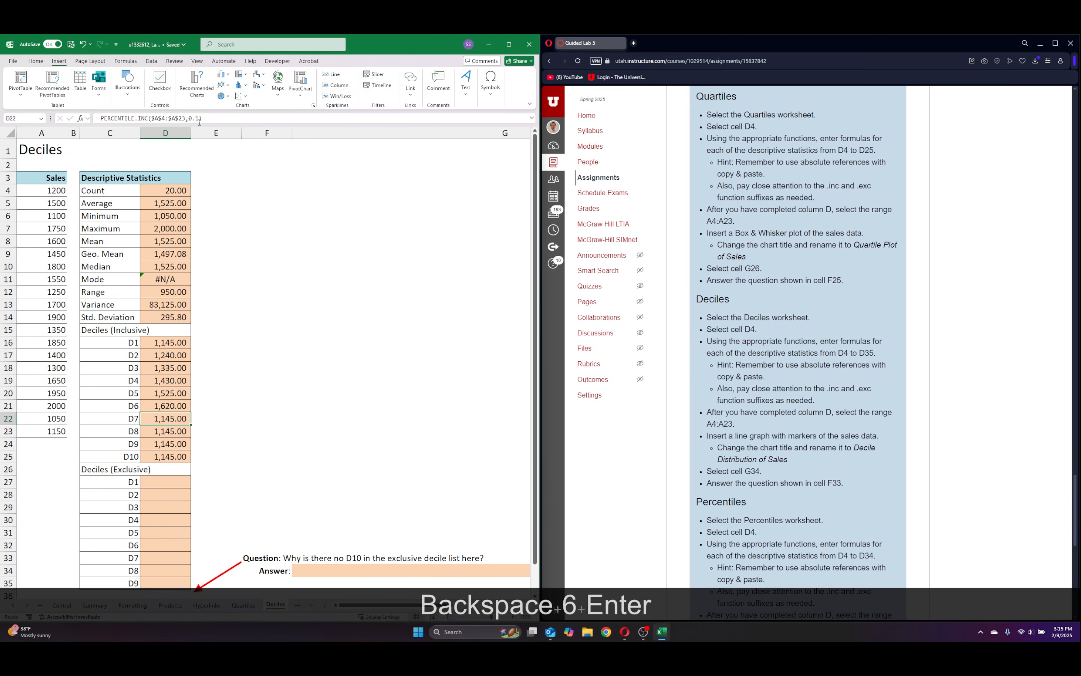
pyautogui.click(198, 119)
pyautogui.press('BackSpace')
pyautogui.write('7')
pyautogui.press('Return')
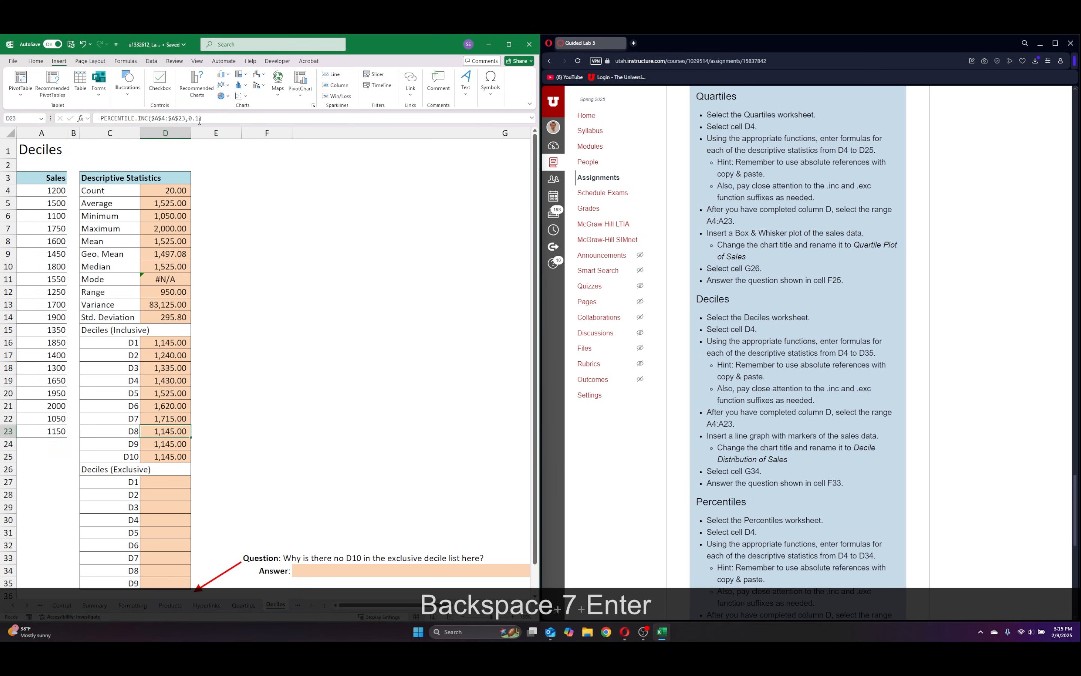
# Set the percentile argument to 0.8 in the inclusive D8 cell D23 and 0.9 in the D9 cell D24.
pyautogui.click(198, 119)
pyautogui.press('BackSpace')
pyautogui.write('8')
pyautogui.press('Return')
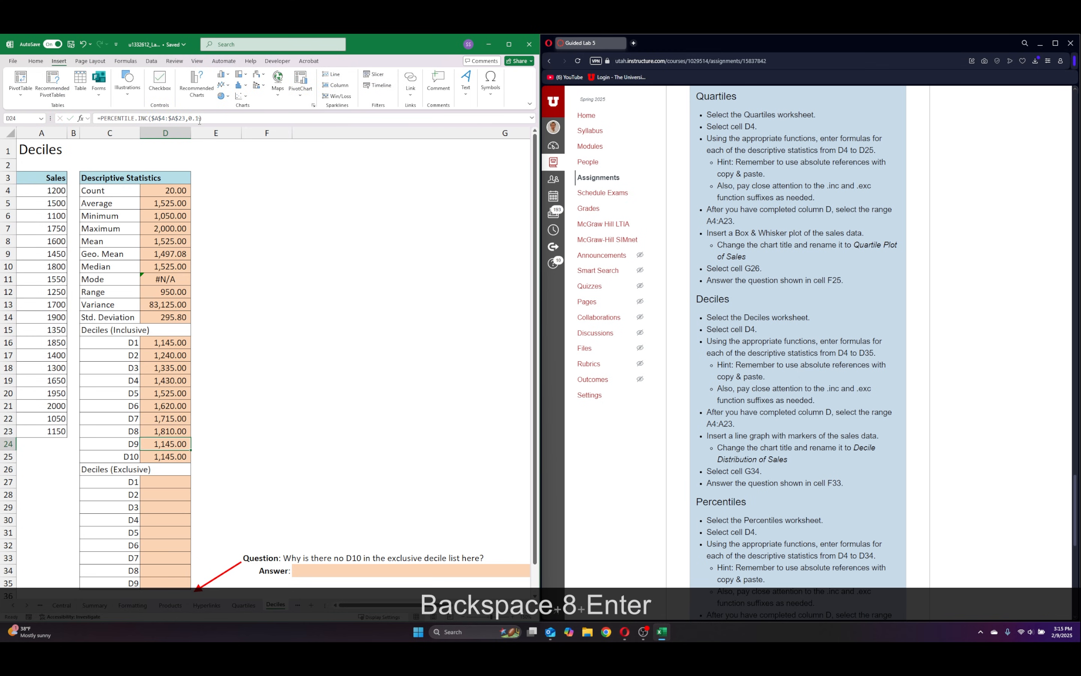
pyautogui.click(199, 120)
pyautogui.press('BackSpace')
pyautogui.write('9')
pyautogui.press('Return')
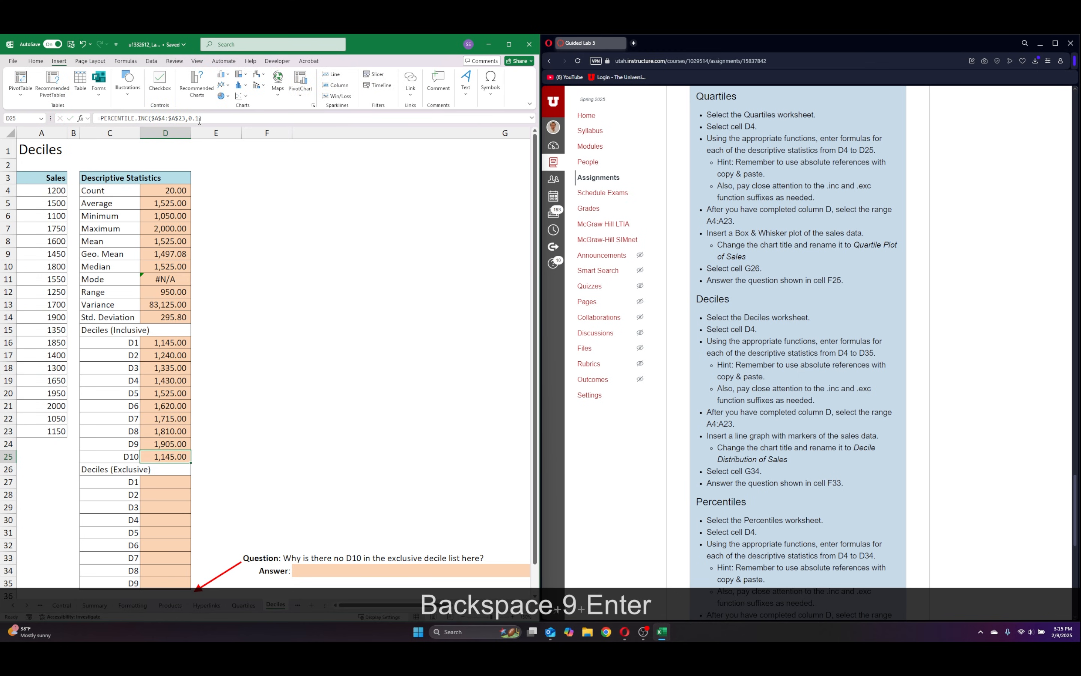
# Replace the percentile argument with 1 in the inclusive D10 formula in cell D25.
pyautogui.click(204, 119)
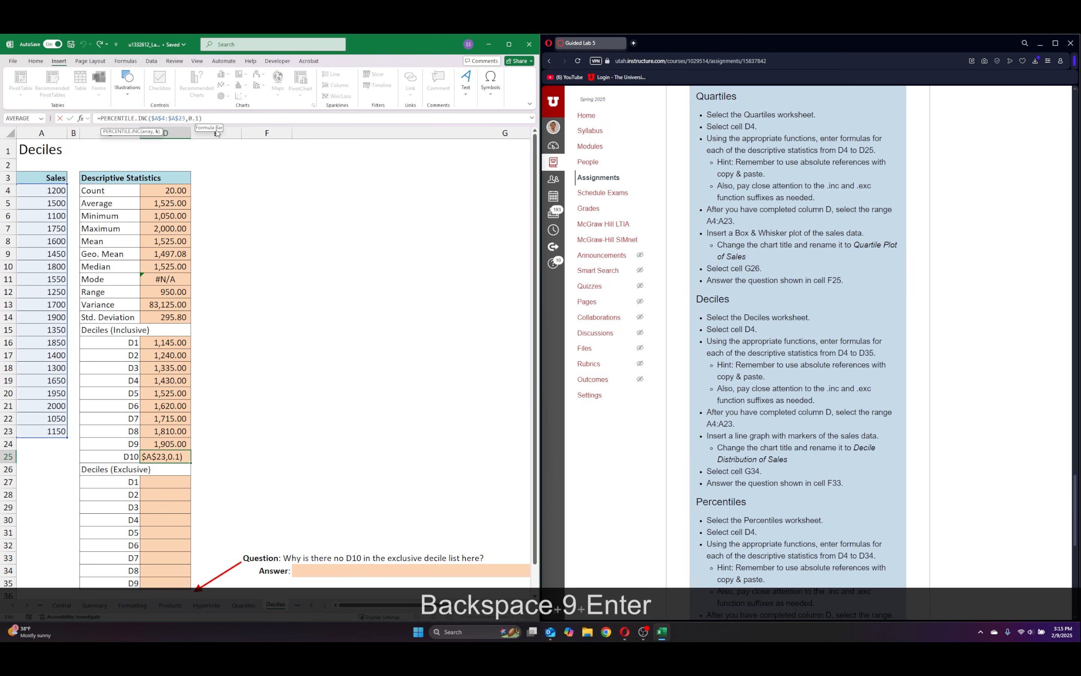
pyautogui.press('BackSpace')
pyautogui.press('BackSpace')
pyautogui.press('BackSpace')
pyautogui.write('1')
pyautogui.press('Return')
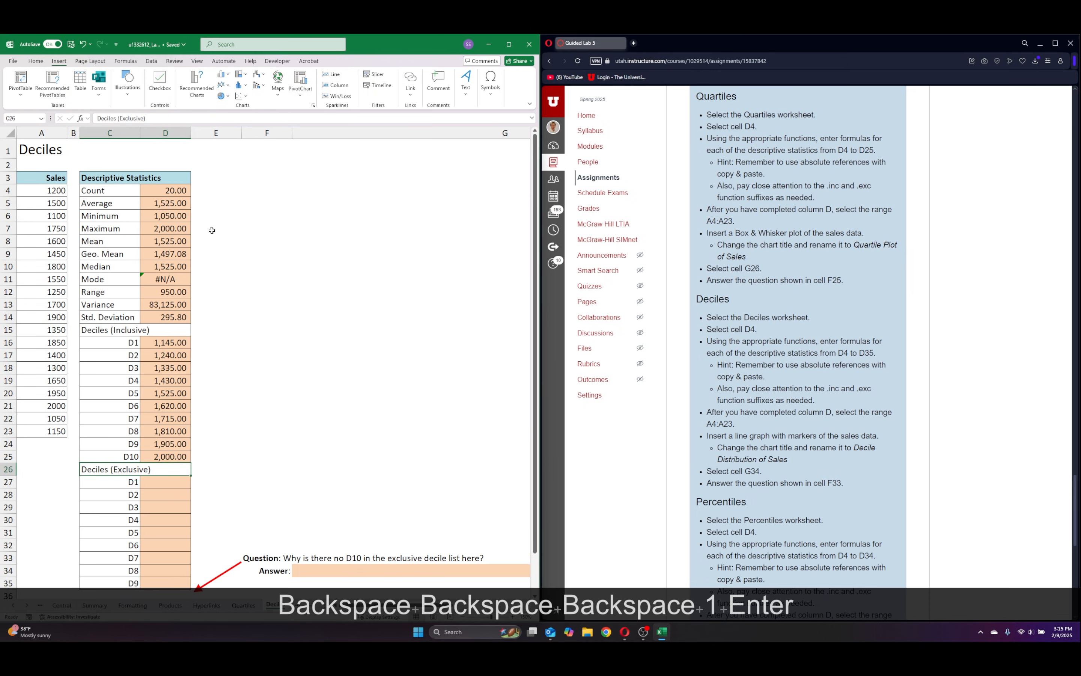
# Enter the exclusive first decile formula =PERCENTILE.EXC(A4:A23,0.1) in cell D27.
pyautogui.scroll(-4, 219, 256)
pyautogui.scroll(2, 165, 420)
pyautogui.click(166, 409)
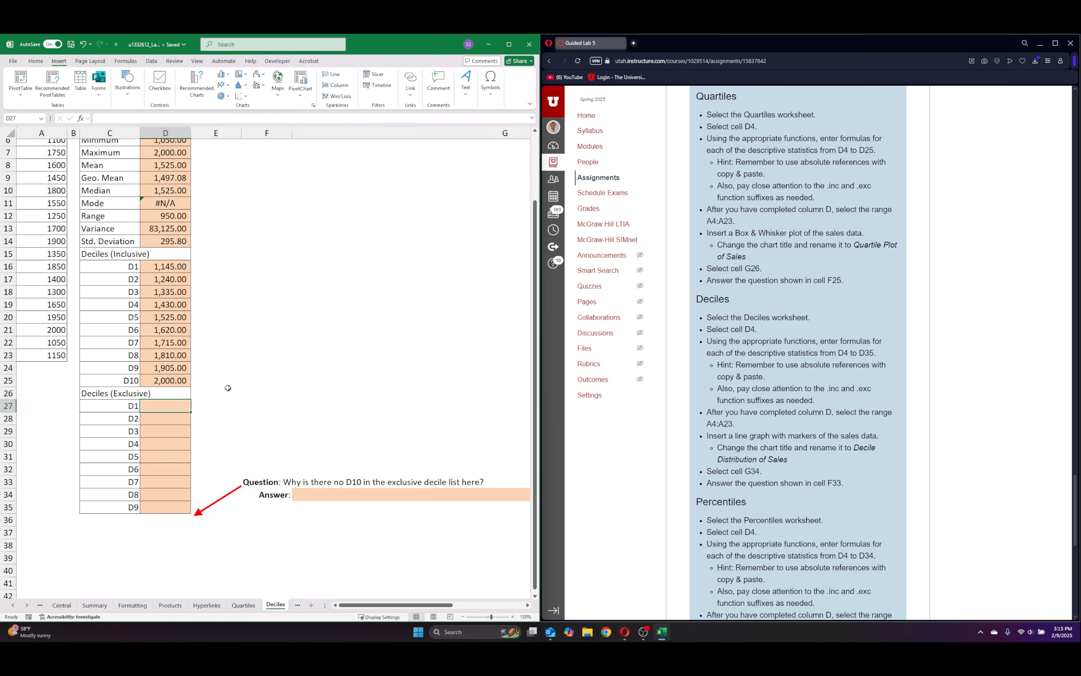
pyautogui.scroll(2, 228, 387)
pyautogui.scroll(-2, 227, 380)
pyautogui.write('=')
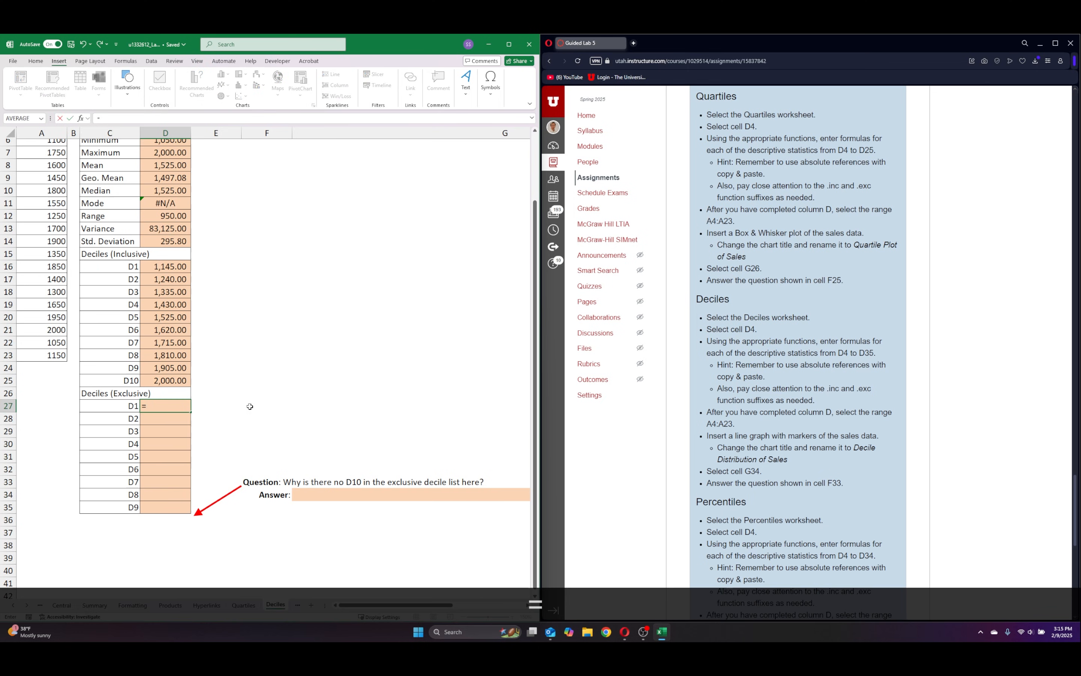
pyautogui.write('per')
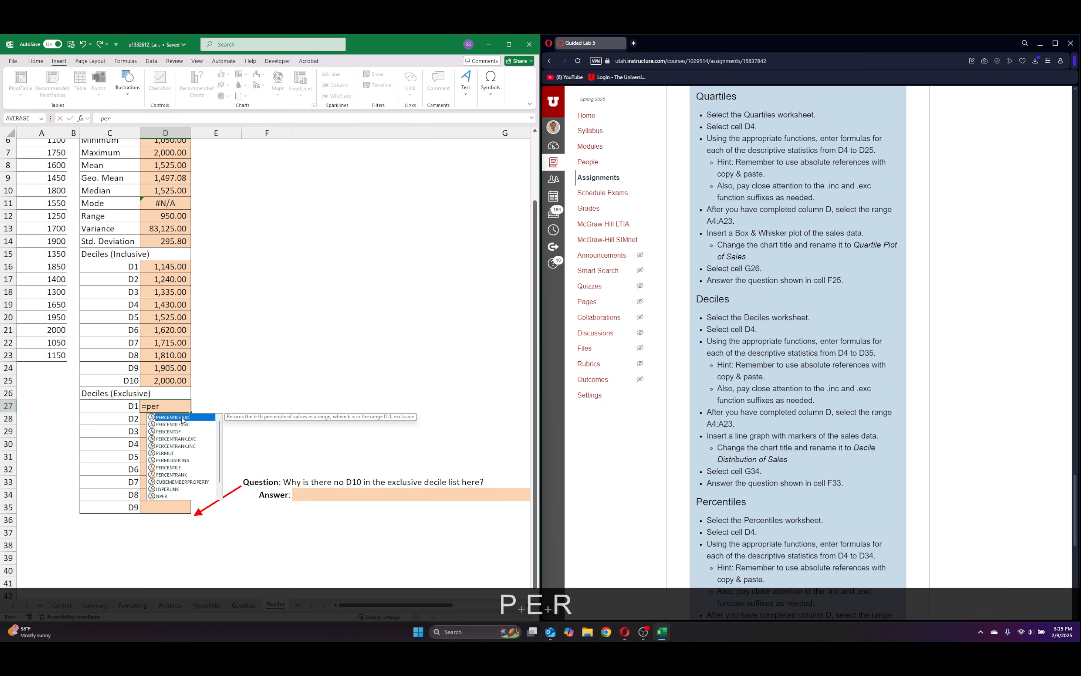
pyautogui.doubleClick(180, 418)
pyautogui.scroll(2, 92, 214)
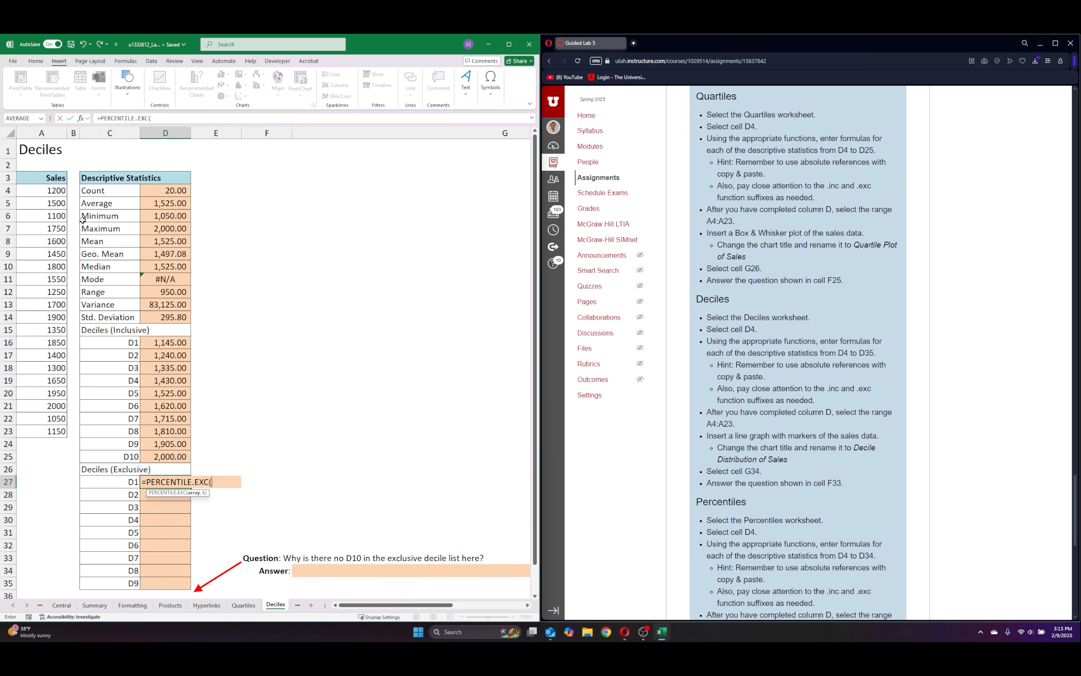
pyautogui.moveTo(54, 193); pyautogui.dragTo(49, 431)
pyautogui.write(',')
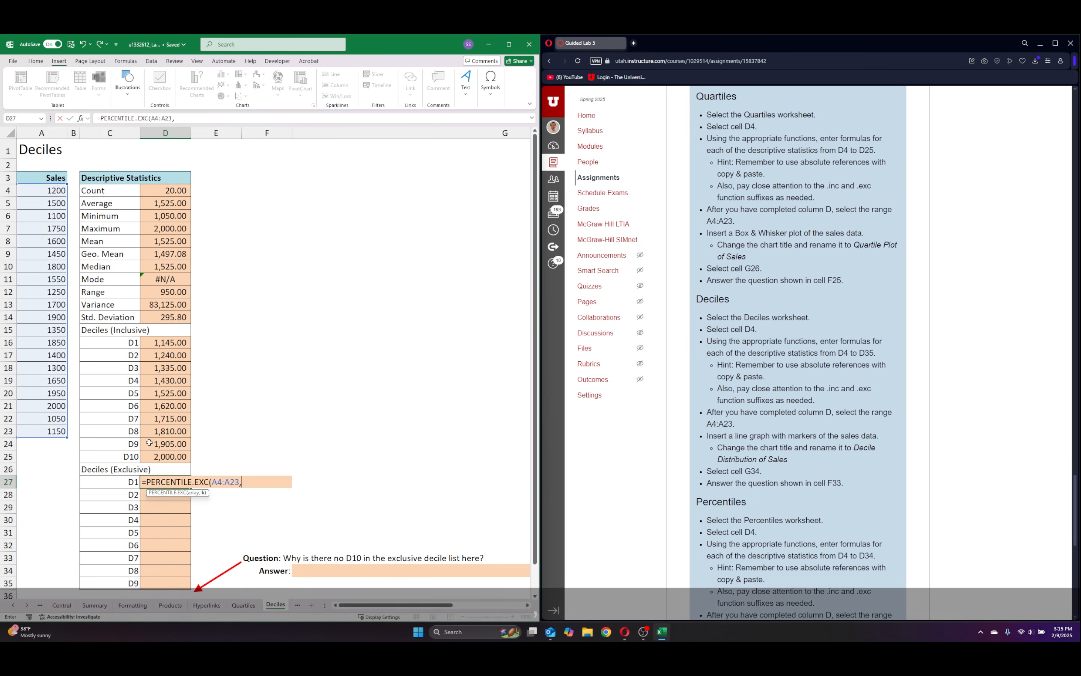
pyautogui.write('0.1)')
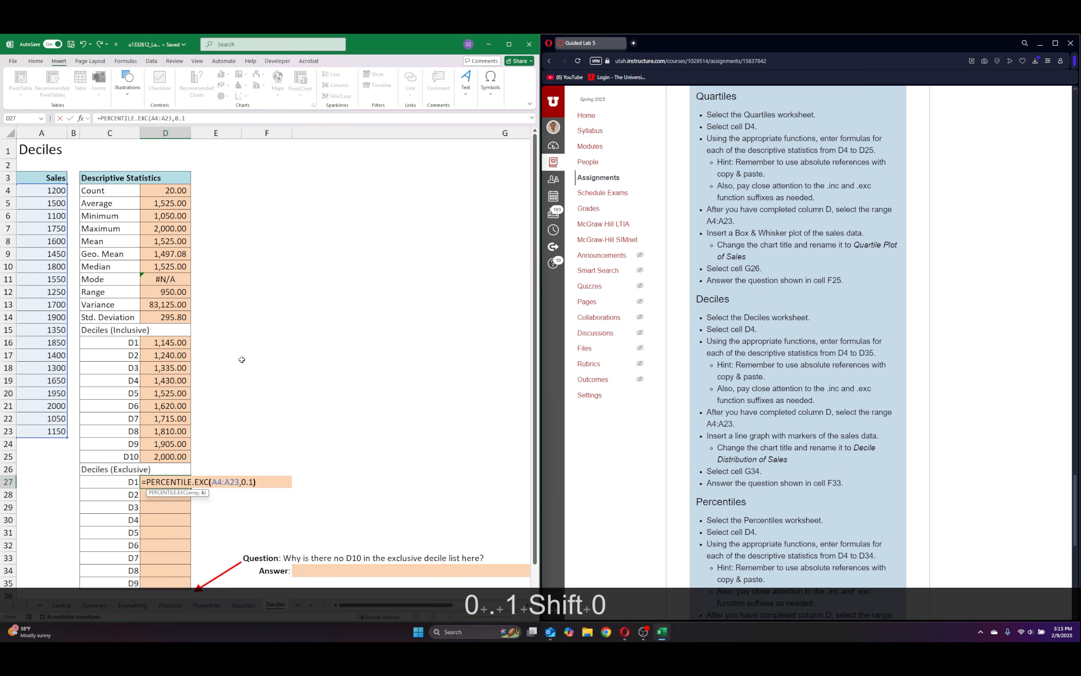
pyautogui.press('Return')
# Make the sales range absolute in the exclusive D1 formula in D27, giving =PERCENTILE.EXC($A$4:$A$23,0.1).
pyautogui.click(165, 480)
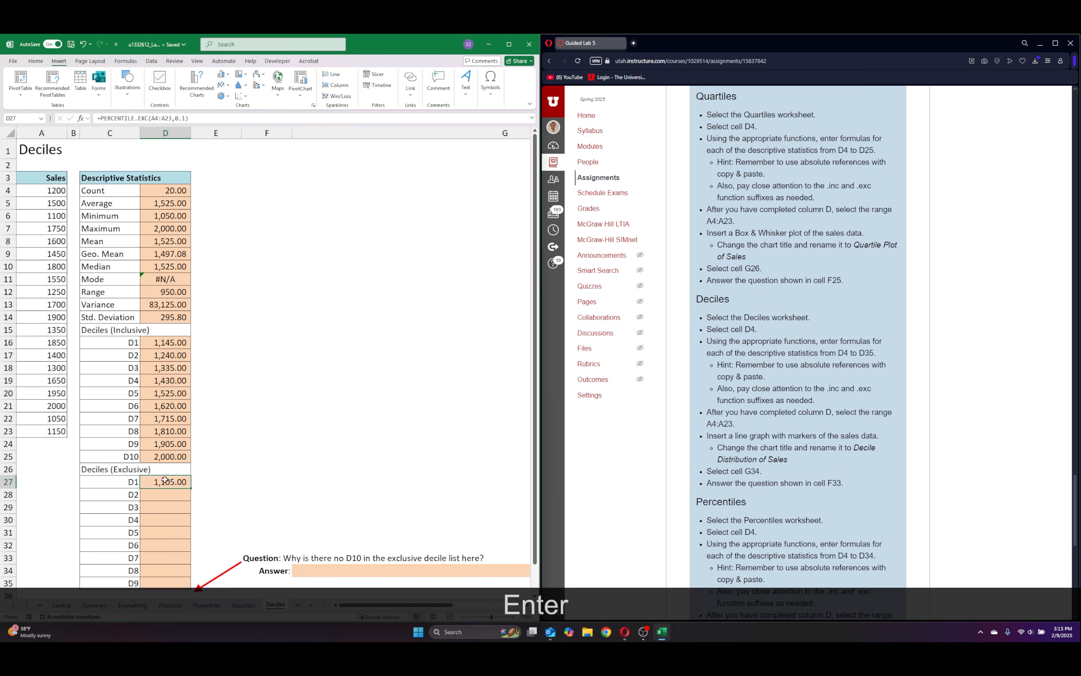
pyautogui.press('F2')
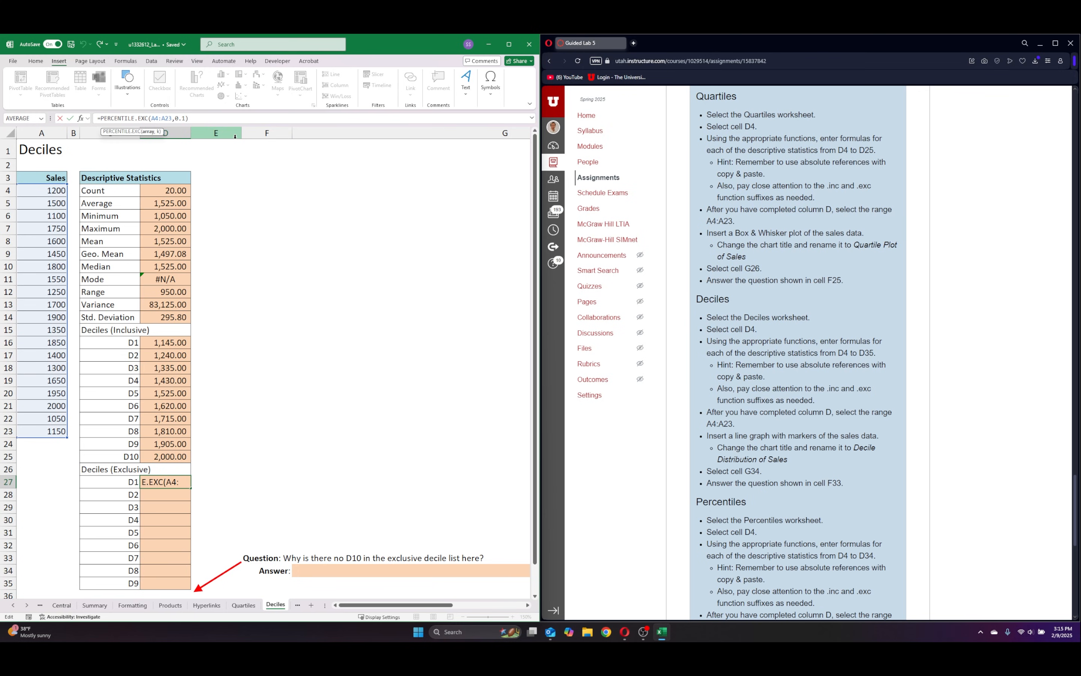
pyautogui.press('BackSpace')
pyautogui.press('BackSpace')
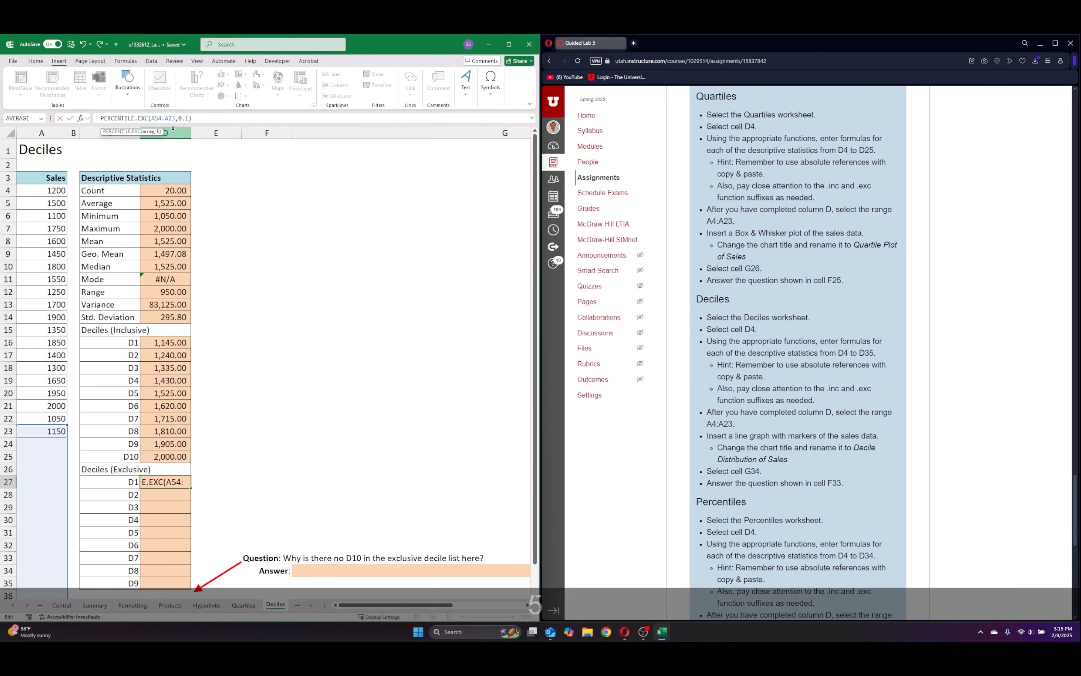
pyautogui.press('F4')
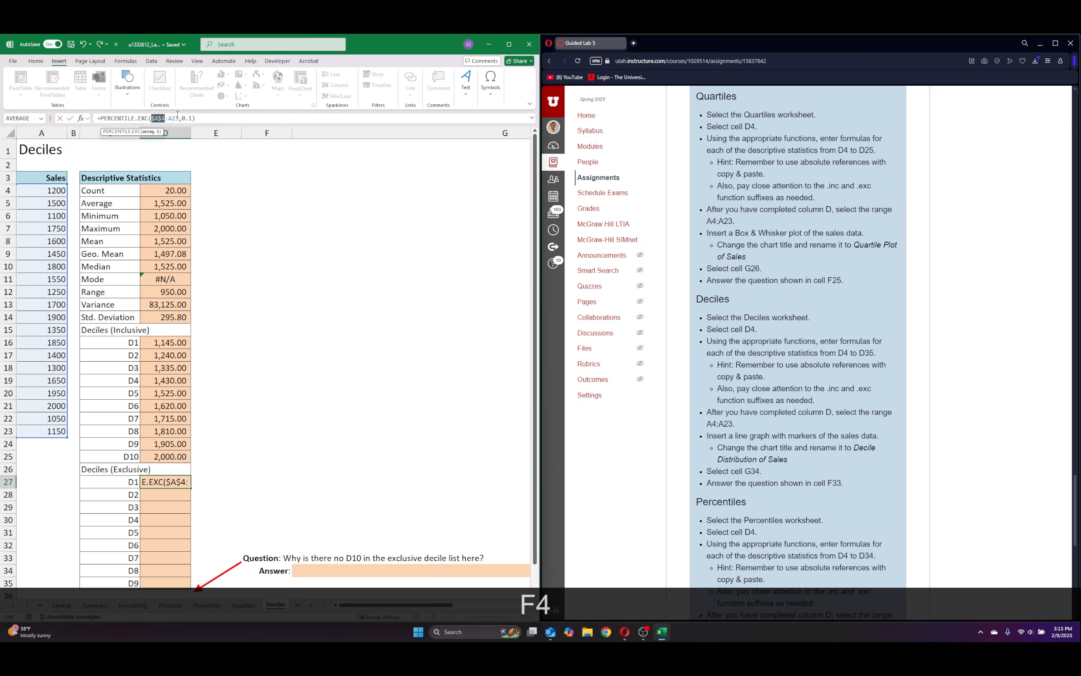
pyautogui.click(171, 117)
pyautogui.press('Return')
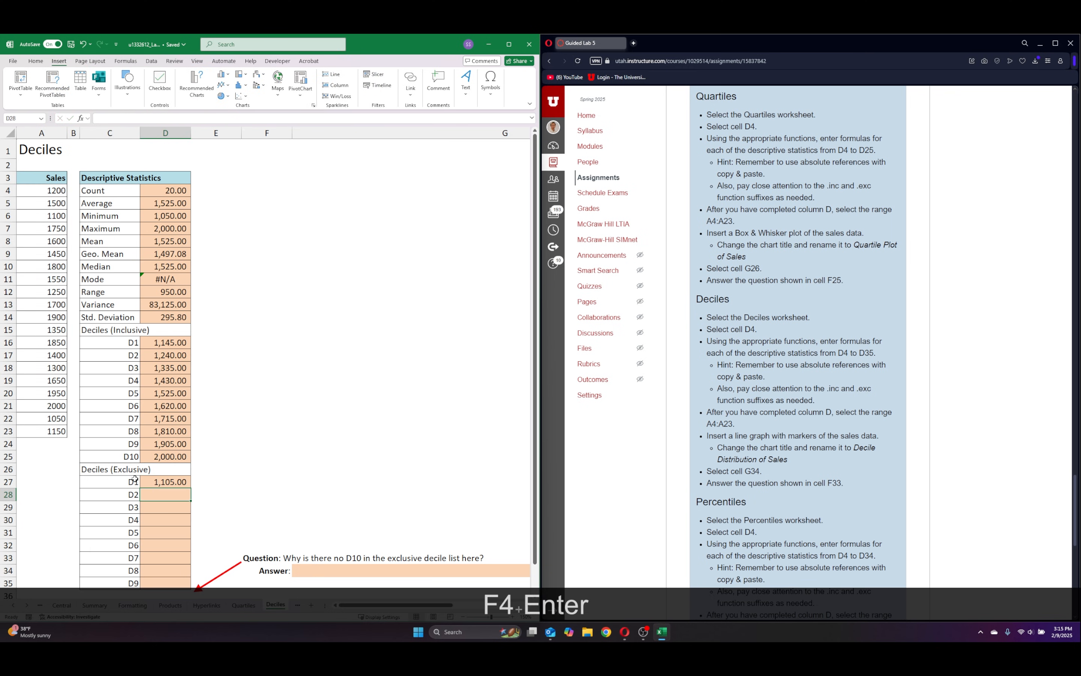
# Copy the exclusive D1 formula from D27 down through the D9 cell D35.
pyautogui.scroll(-3, 218, 412)
pyautogui.click(178, 373)
pyautogui.moveTo(193, 375); pyautogui.dragTo(193, 472)
# Set the percentile argument to 0.2 in the exclusive D2 cell D28 and 0.3 in the D3 cell D29.
pyautogui.click(182, 380)
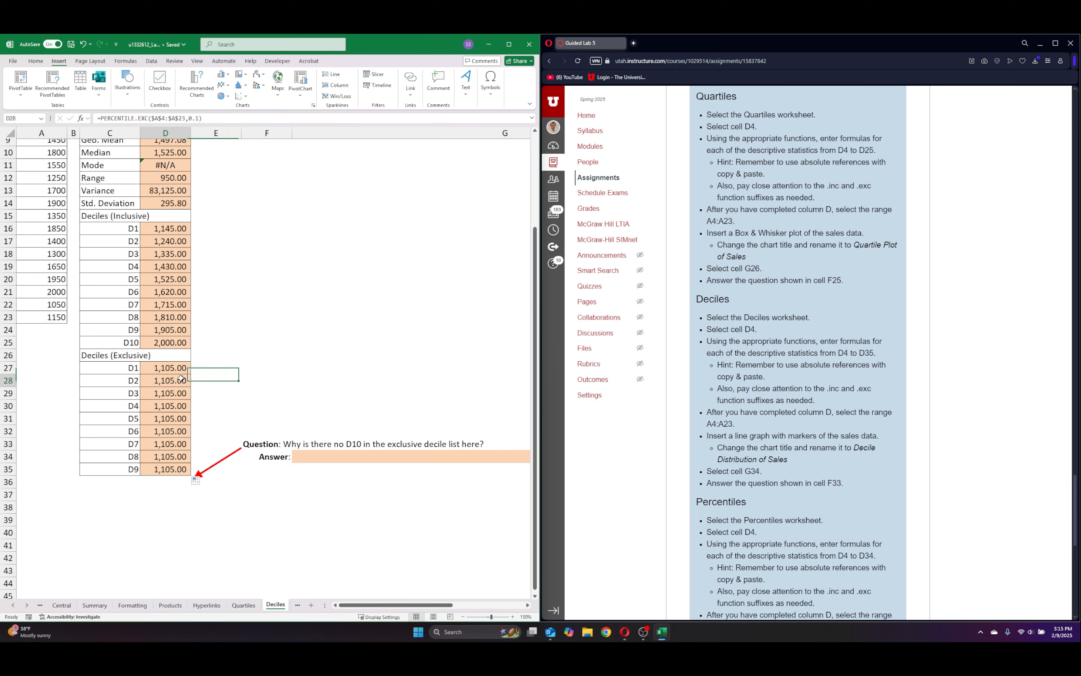
pyautogui.click(198, 118)
pyautogui.press('BackSpace')
pyautogui.write('2')
pyautogui.press('Return')
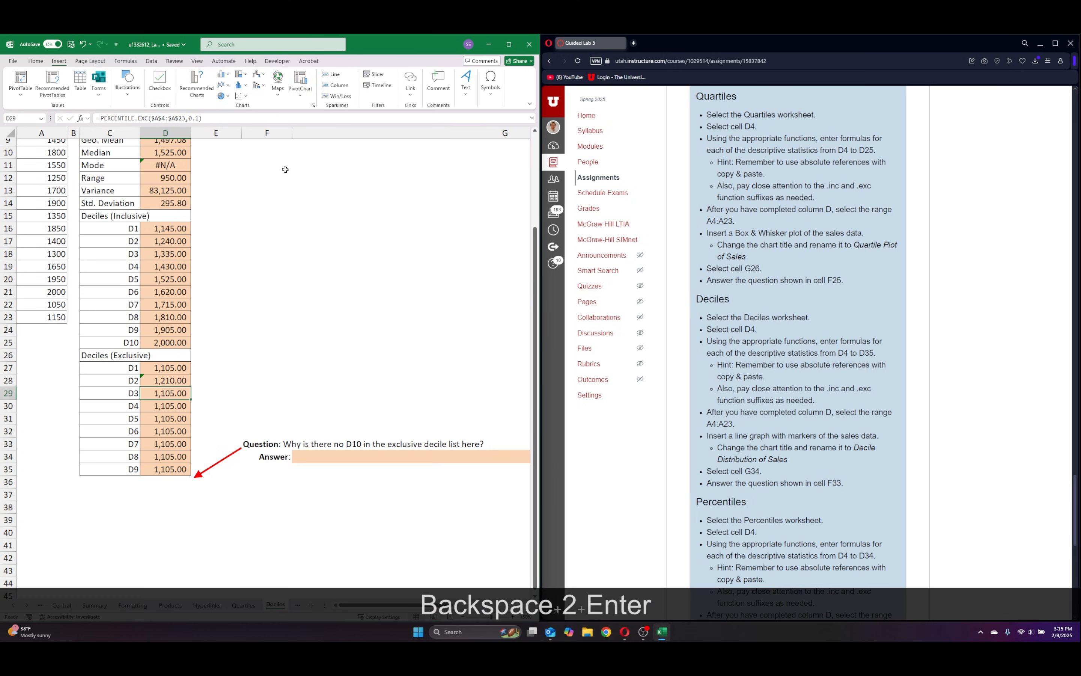
pyautogui.click(197, 118)
pyautogui.press('BackSpace')
pyautogui.write('3')
pyautogui.press('Return')
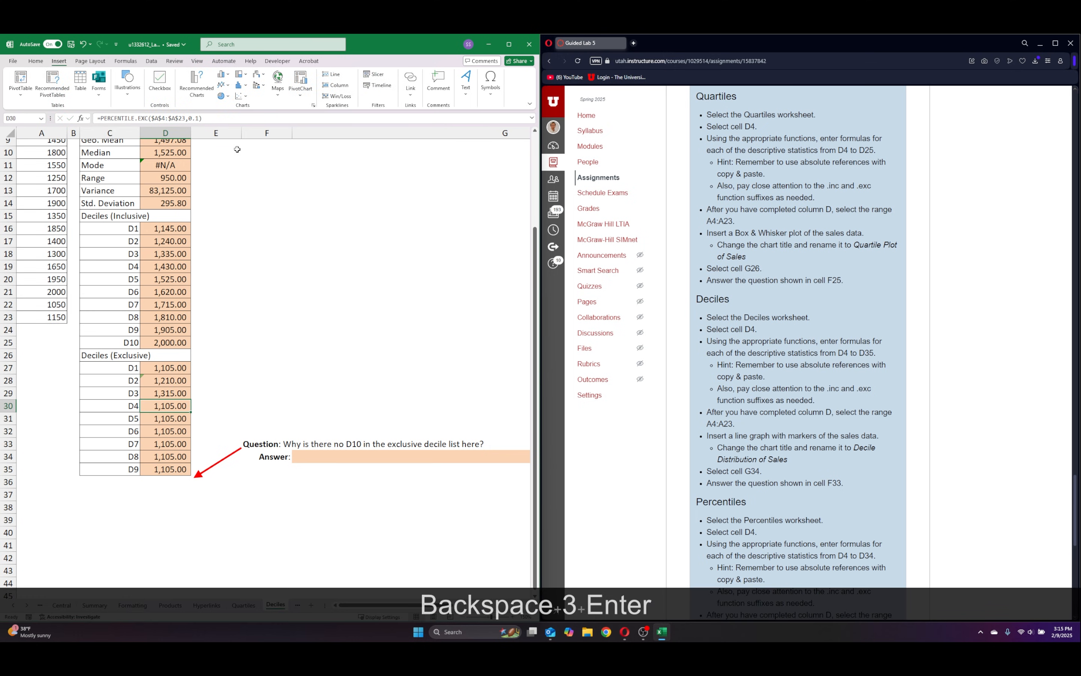
# Set the percentile argument to 0.4 in the exclusive D4 cell D30 and 0.5 in the D5 cell D31.
pyautogui.click(198, 118)
pyautogui.press('BackSpace')
pyautogui.write('4')
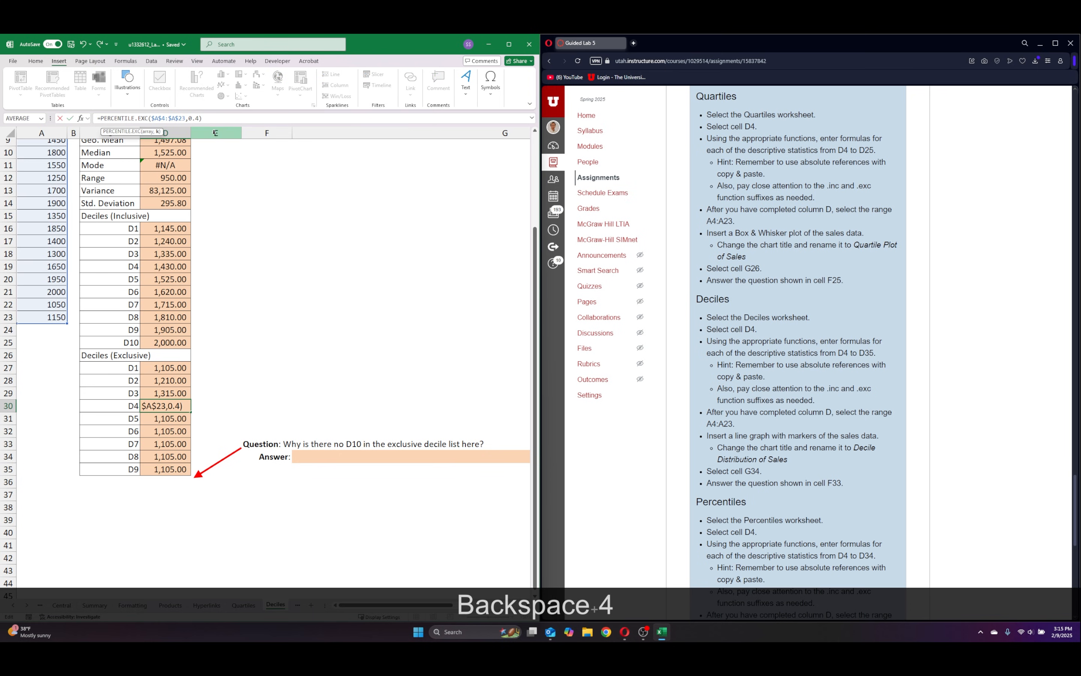
pyautogui.press('Return')
pyautogui.click(198, 118)
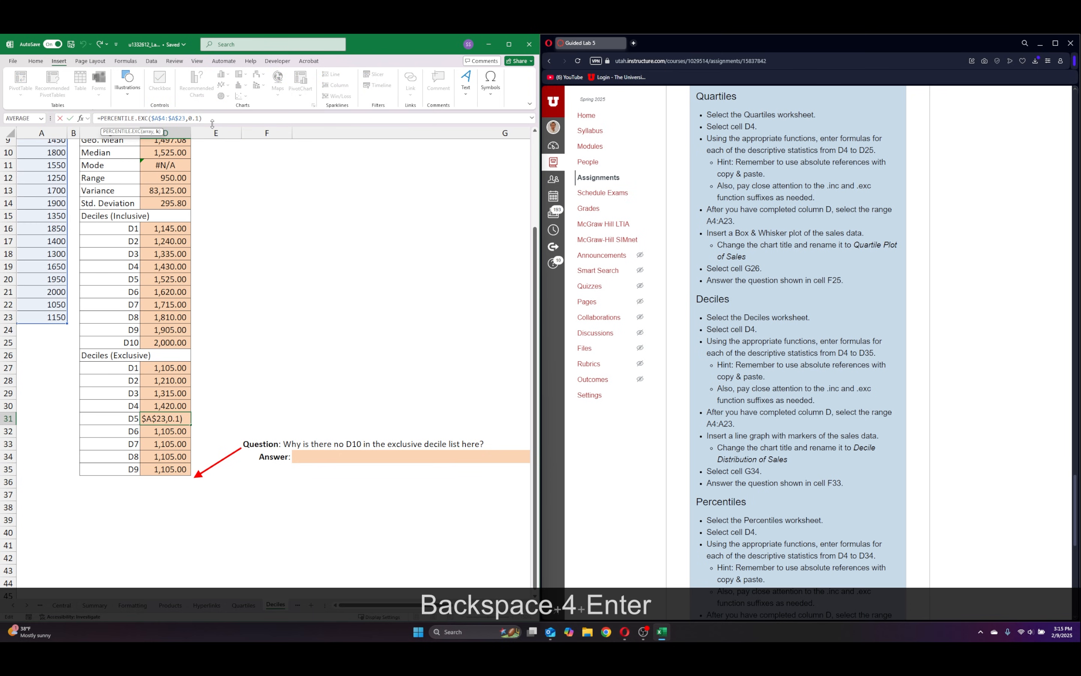
pyautogui.press('BackSpace')
pyautogui.write('5')
pyautogui.press('Return')
# Set the percentile argument to 0.6 in the exclusive D6 cell D32 and 0.7 in the D7 cell D33.
pyautogui.click(197, 118)
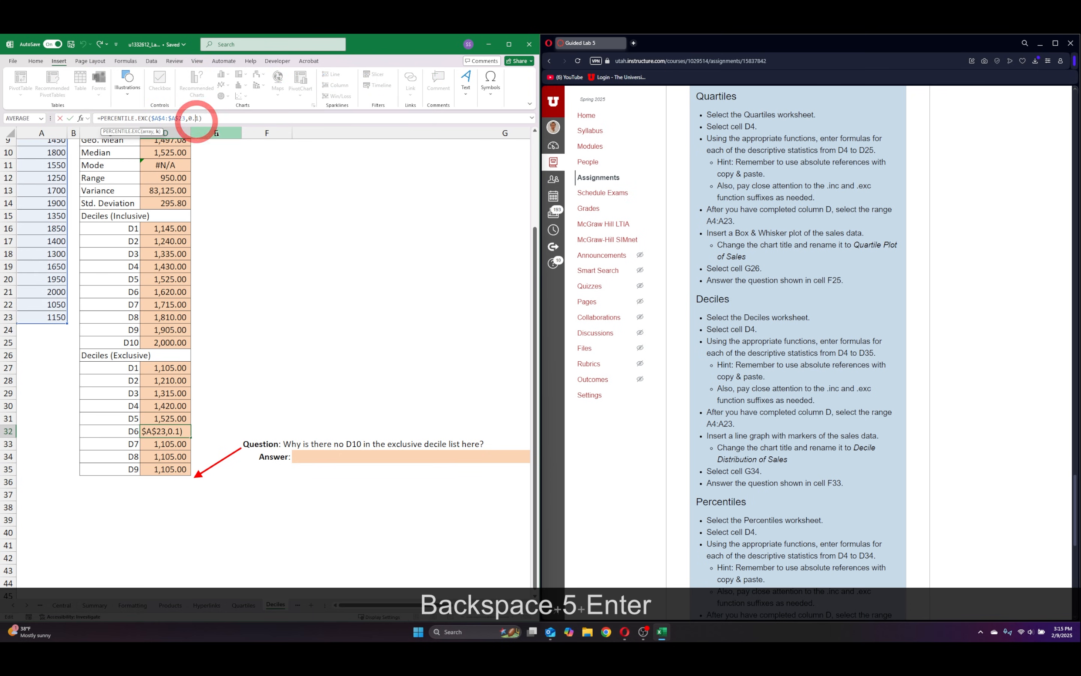
pyautogui.press('Right')
pyautogui.press('BackSpace')
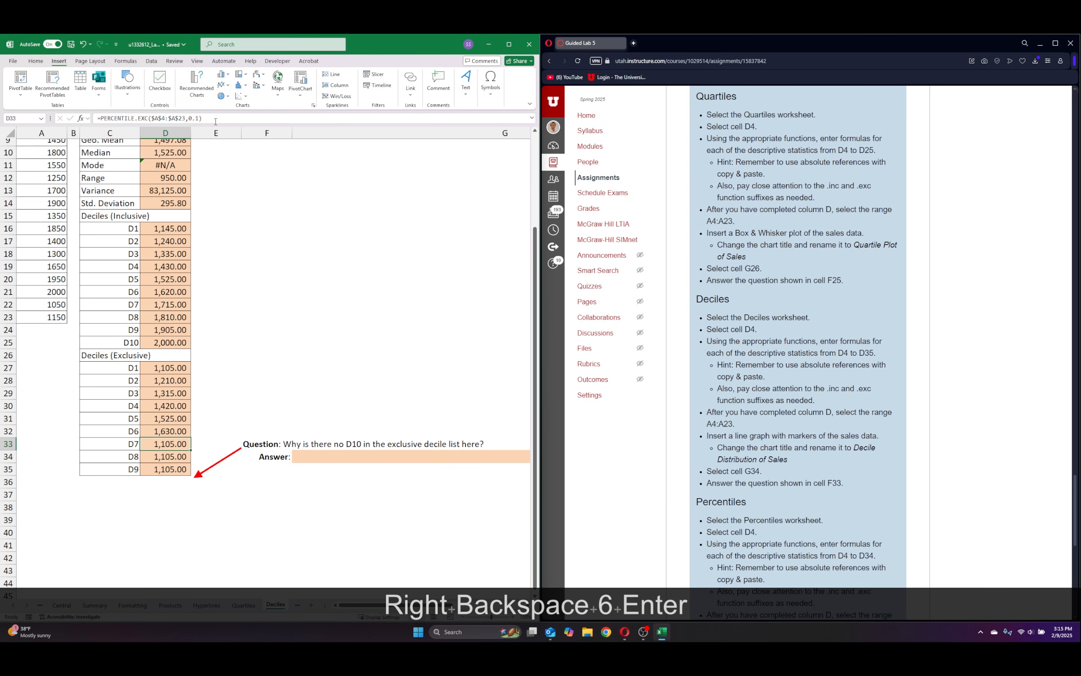
pyautogui.press('F2')
pyautogui.press('BackSpace')
pyautogui.write('7')
pyautogui.press('Return')
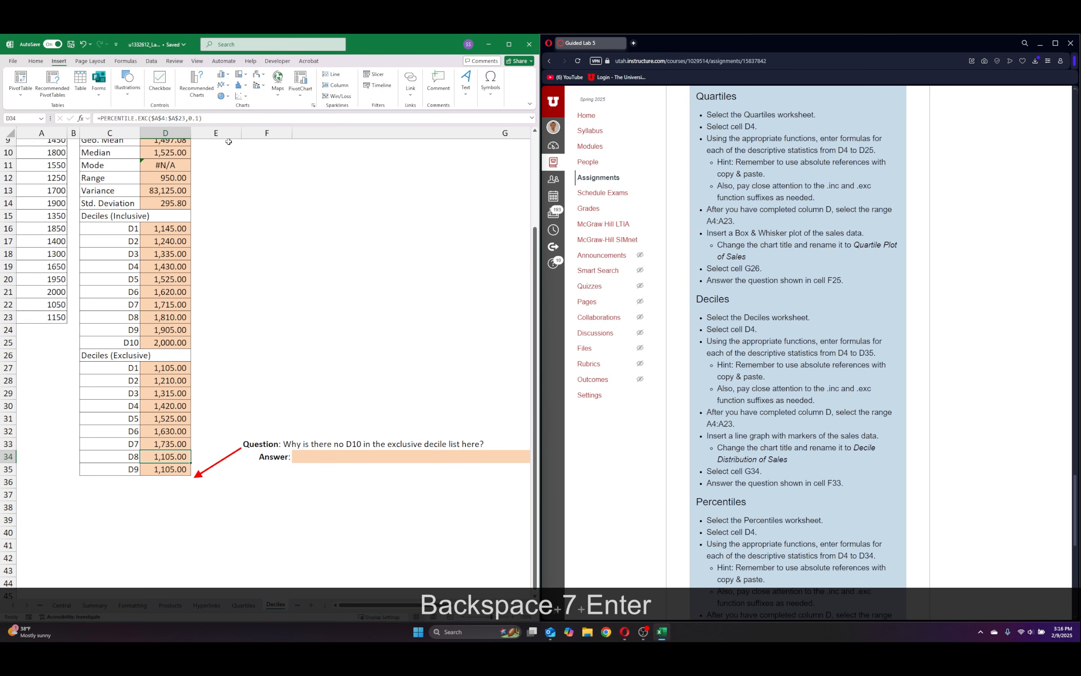
# Set the percentile argument to 0.8 in the exclusive D8 cell D34 and 0.9 in the D9 cell D35.
pyautogui.click(200, 120)
pyautogui.press('BackSpace')
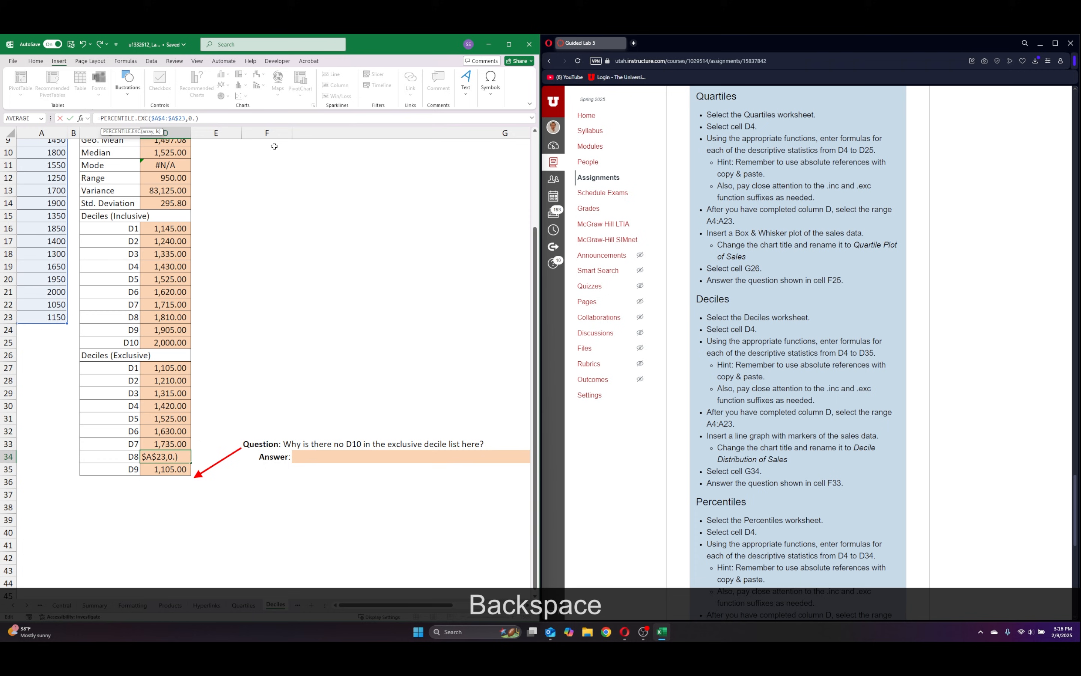
pyautogui.write('8')
pyautogui.press('Return')
pyautogui.click(199, 118)
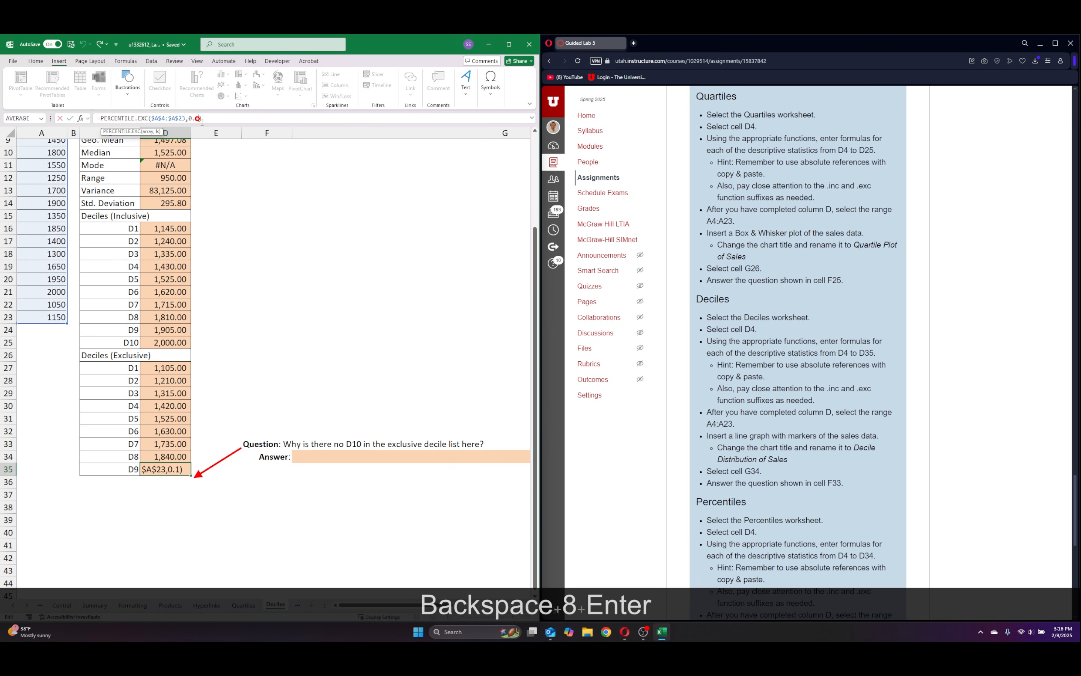
pyautogui.press('BackSpace')
pyautogui.write('9')
pyautogui.press('Return')
pyautogui.click(346, 298)
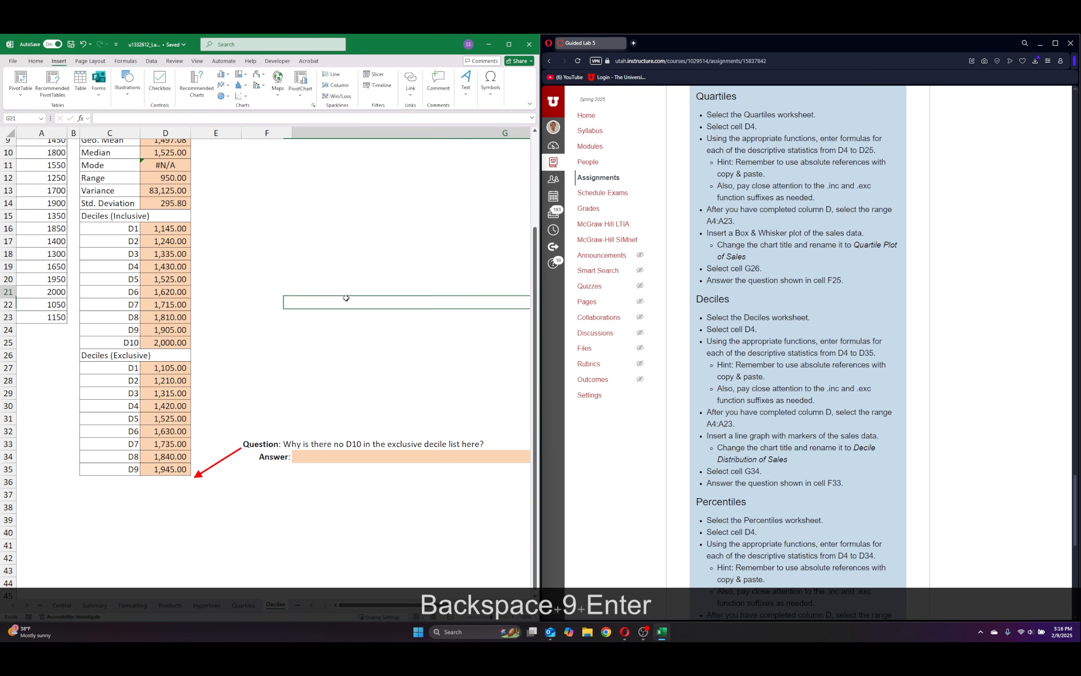
# Examine the question about the missing exclusive D10 alongside the D9 formula in D35 and both decile lists.
pyautogui.click(322, 461)
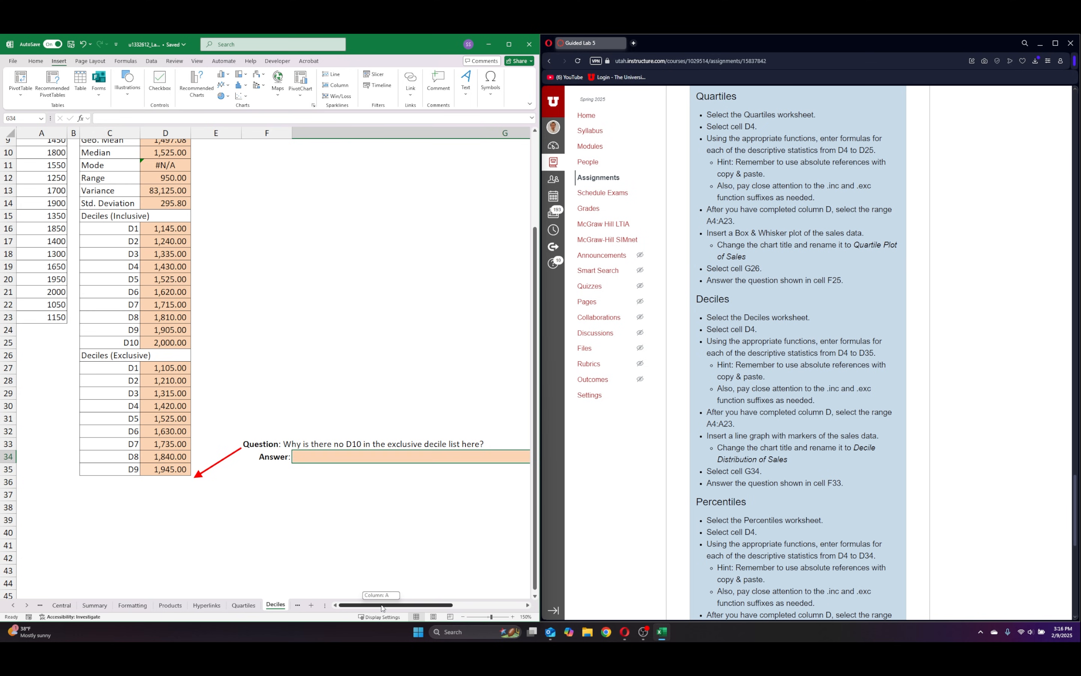
pyautogui.moveTo(381, 604); pyautogui.dragTo(395, 603)
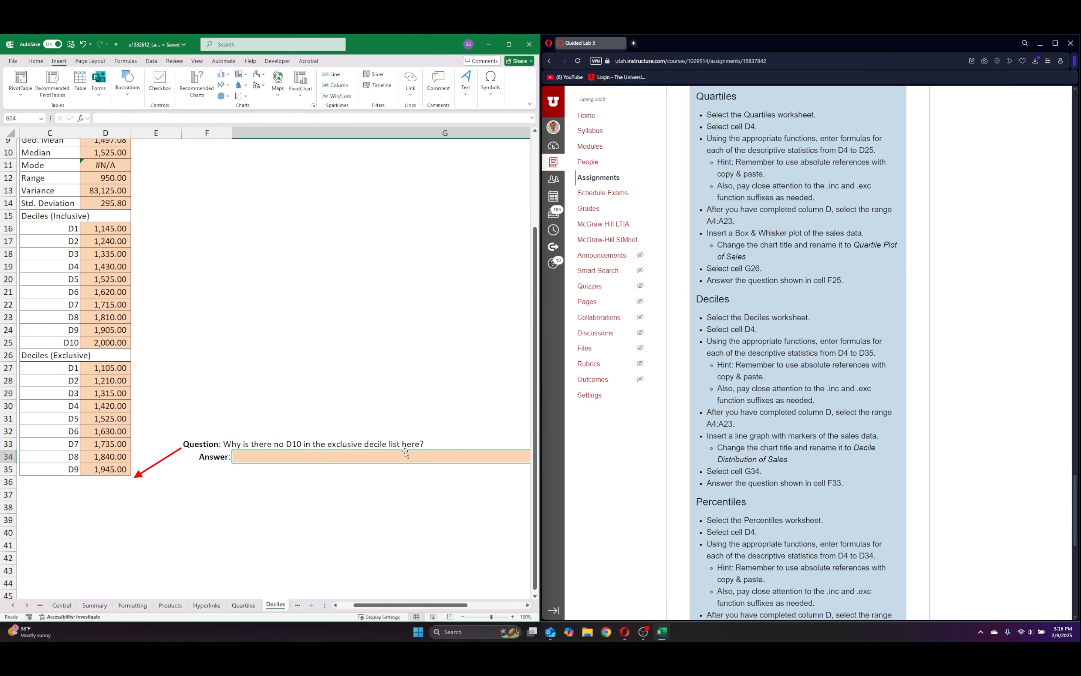
pyautogui.moveTo(395, 605); pyautogui.dragTo(381, 604)
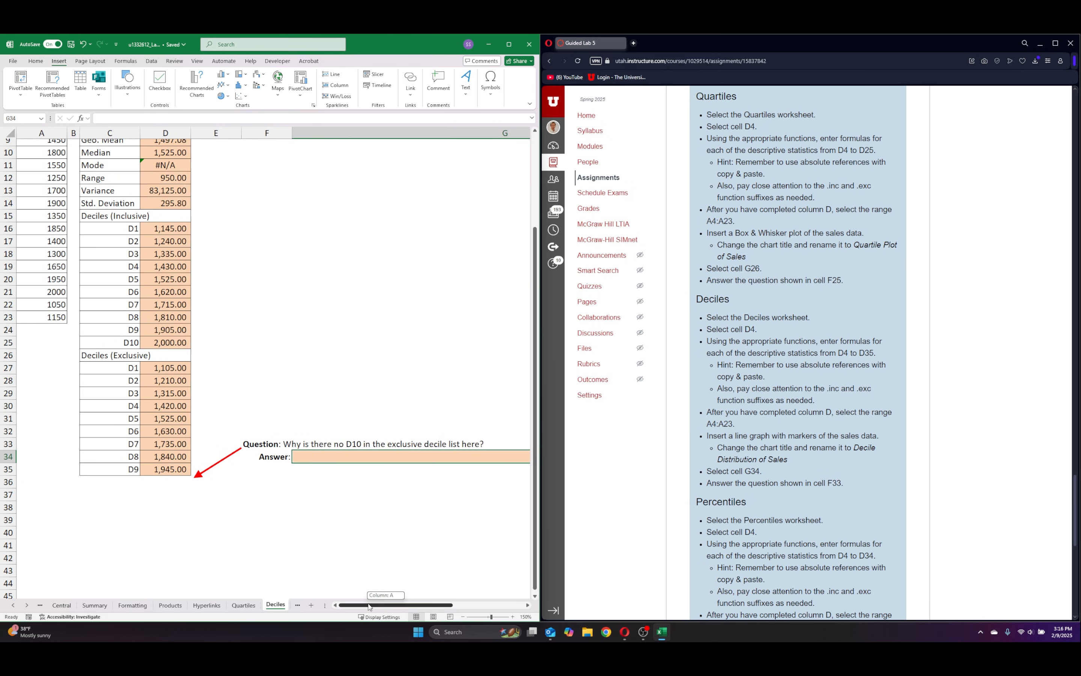
pyautogui.click(158, 474)
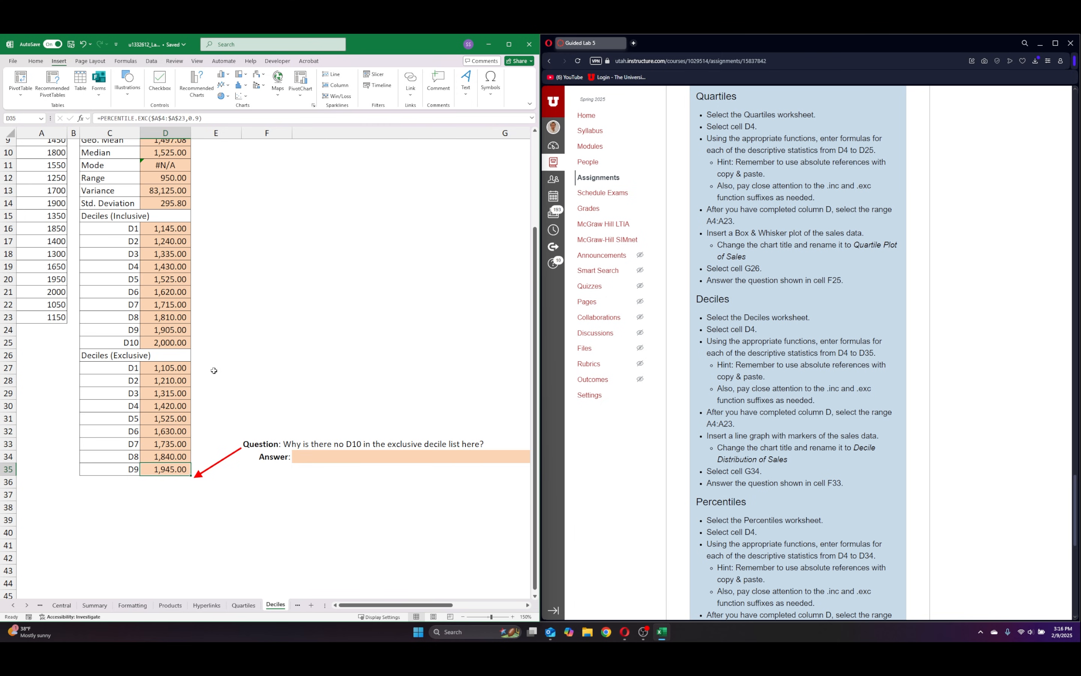
pyautogui.click(315, 456)
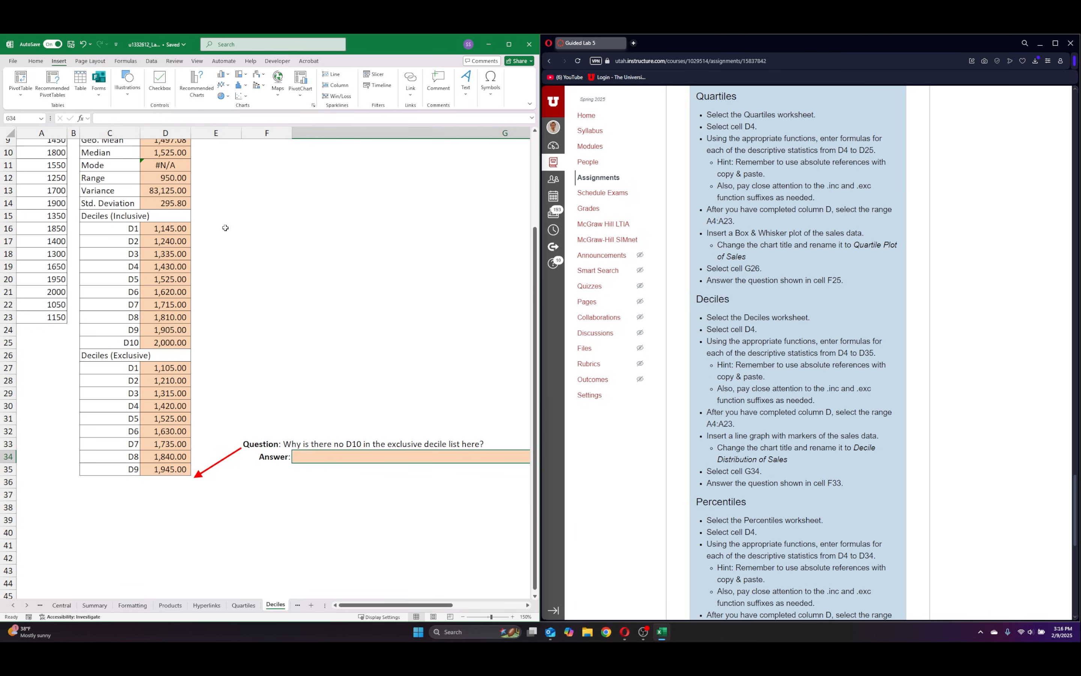
pyautogui.scroll(3, 96, 449)
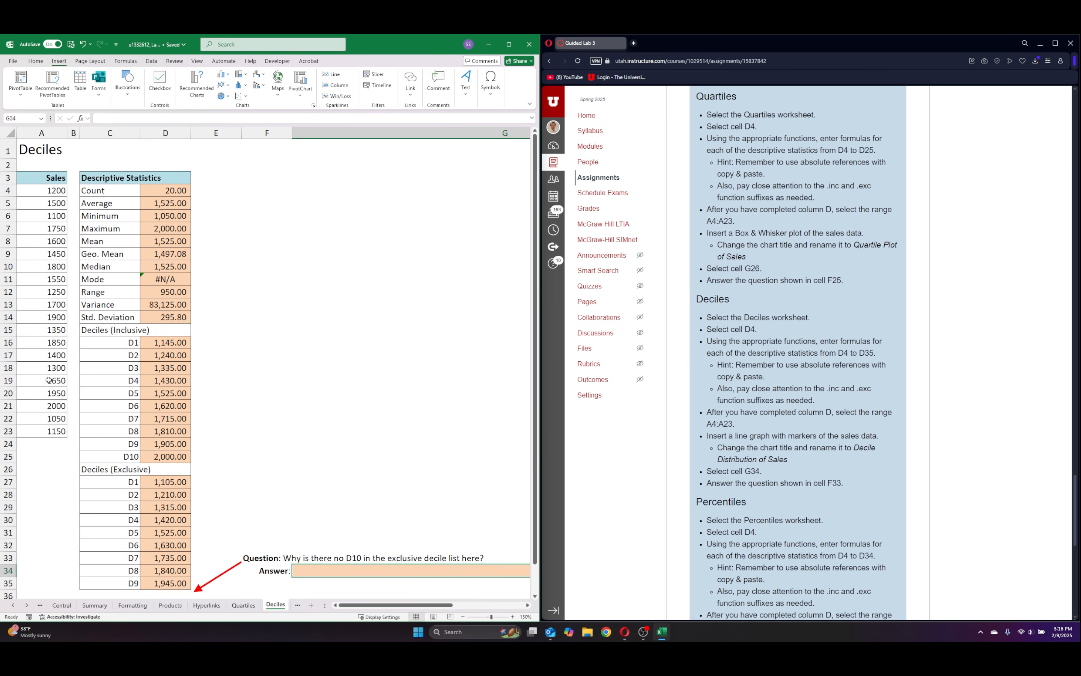
pyautogui.scroll(-1, 42, 245)
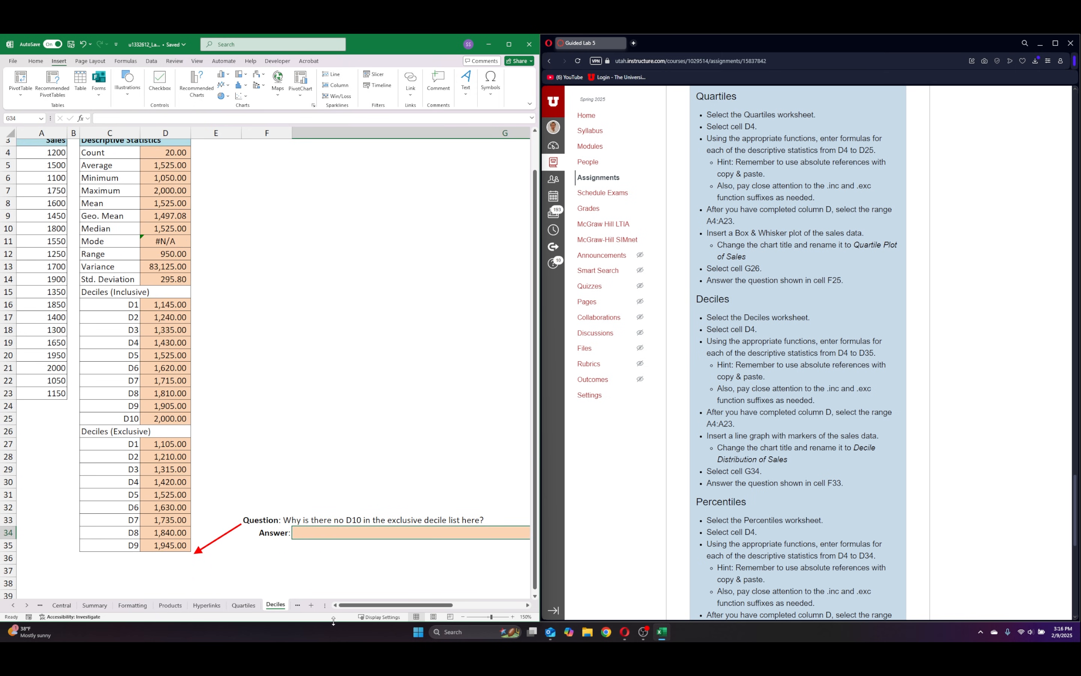
# Answer the exclusive decile question in G34 with "Impossible to calculate the 100th decile".
pyautogui.moveTo(359, 605); pyautogui.dragTo(382, 603)
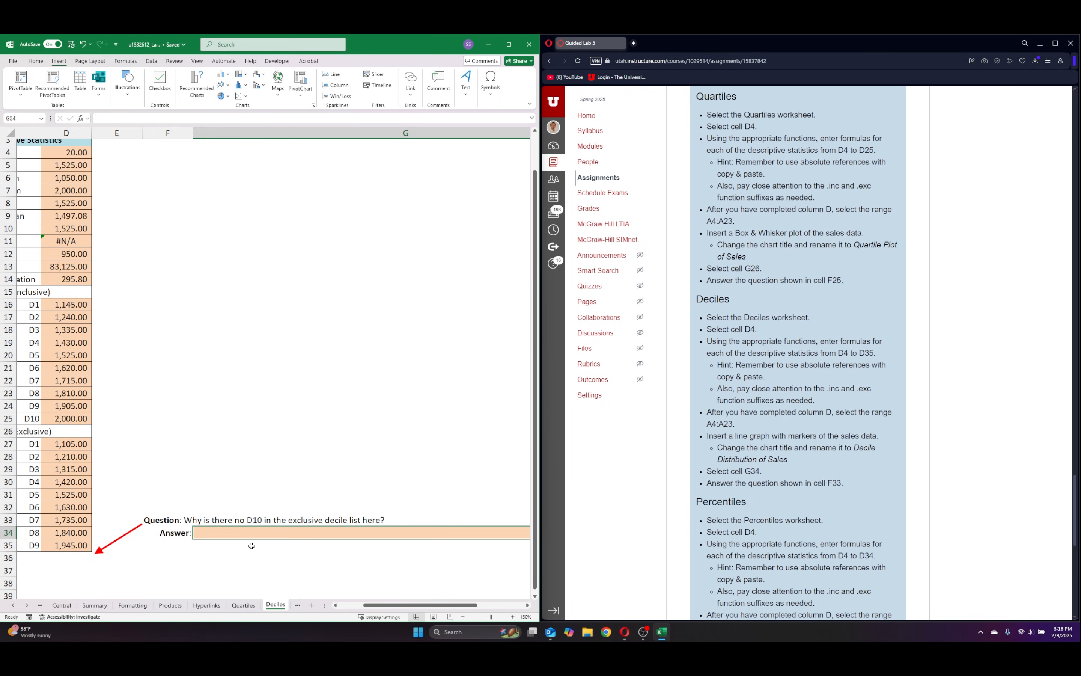
pyautogui.write('Impossible t')
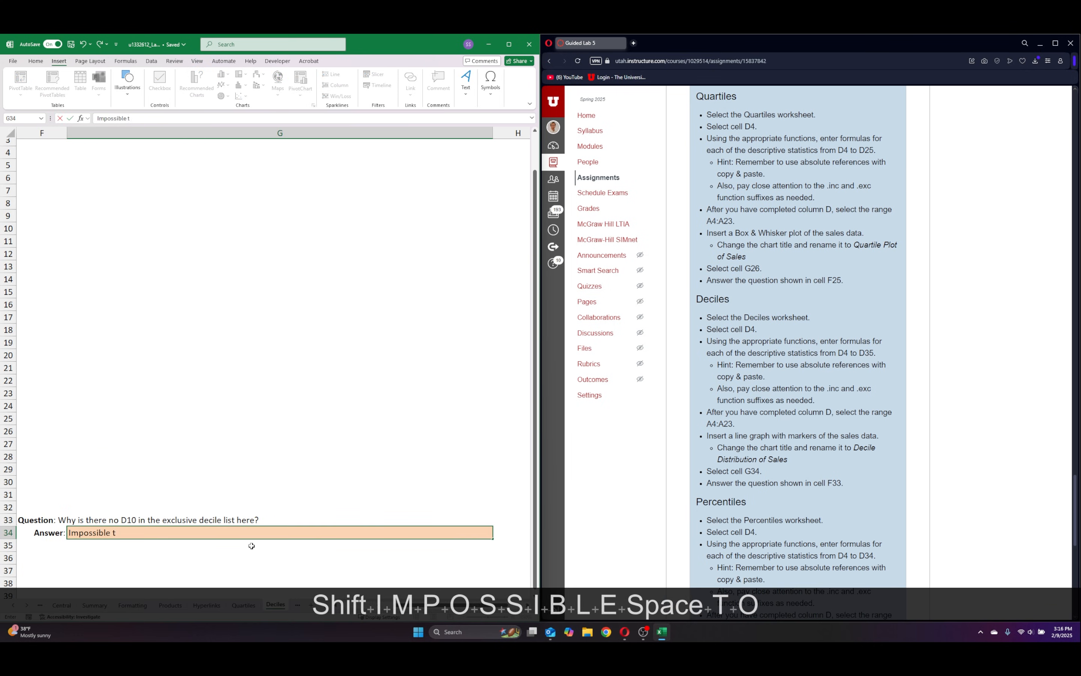
pyautogui.write('o cal')
pyautogui.write('cula')
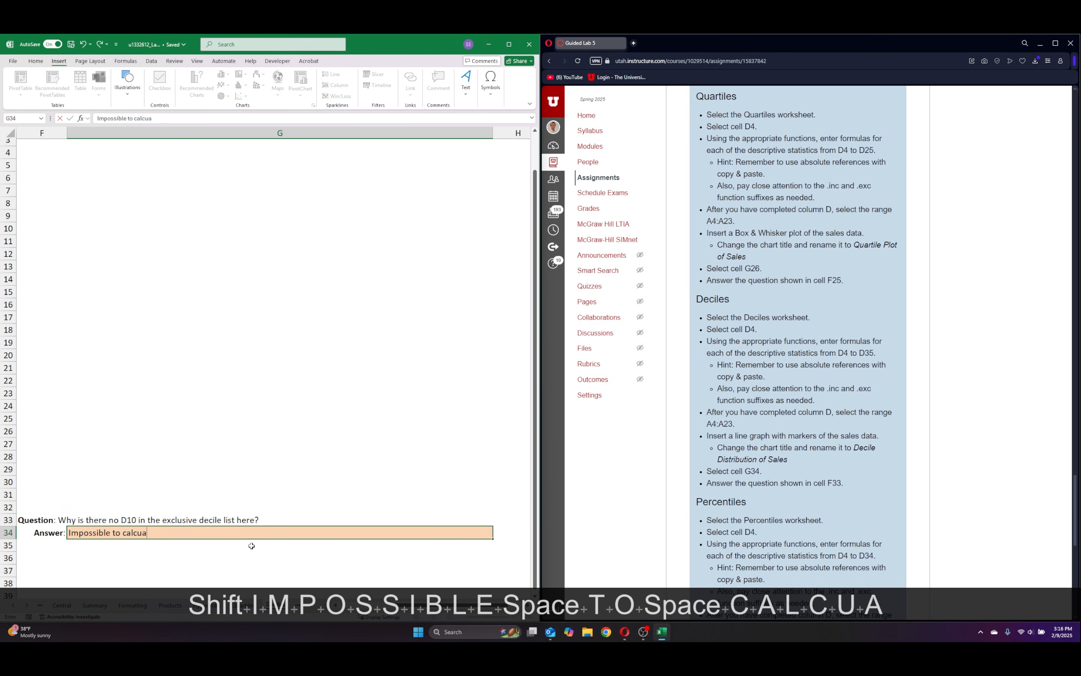
pyautogui.press('BackSpace')
pyautogui.write('late the 100th')
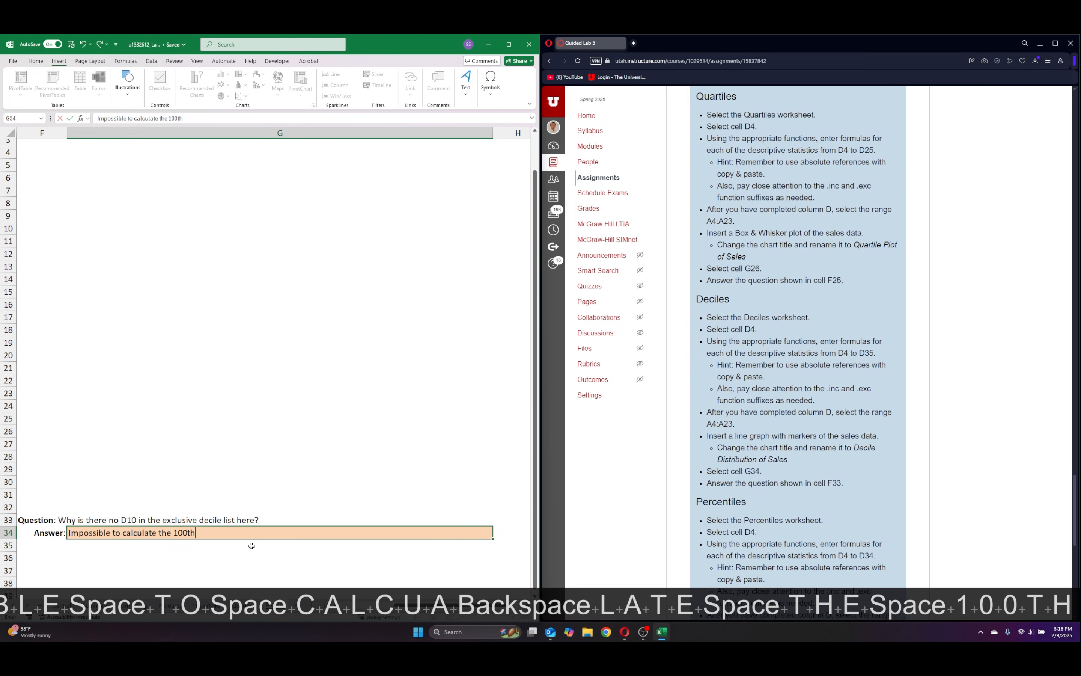
pyautogui.write(' declide')
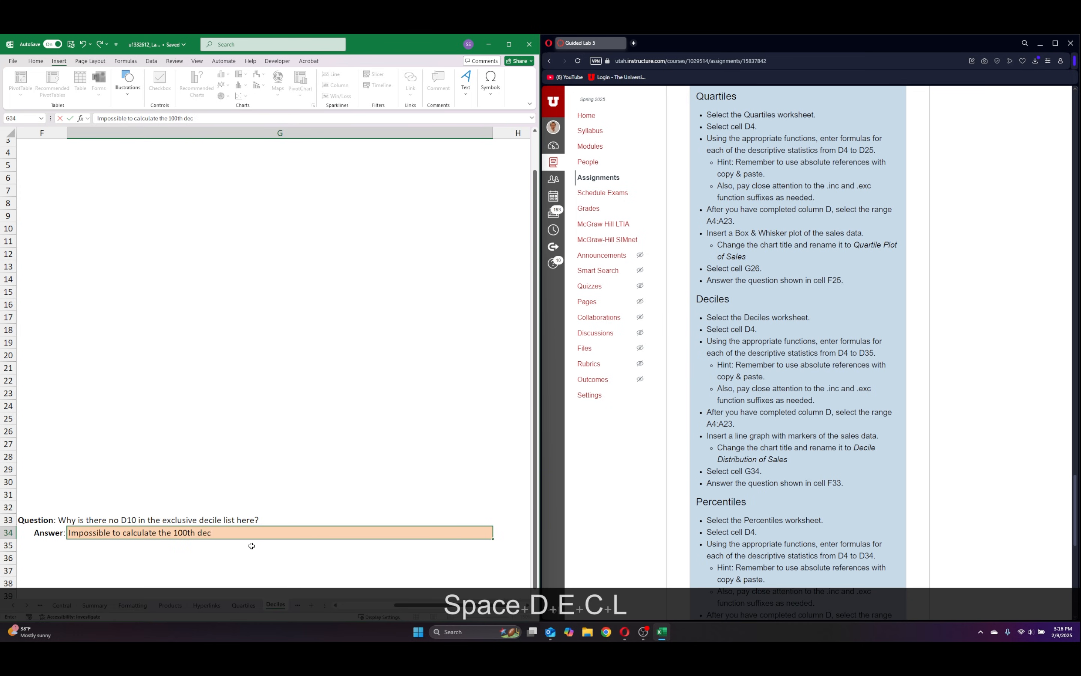
pyautogui.press('BackSpace')
pyautogui.press('BackSpace')
pyautogui.press('BackSpace')
pyautogui.press('BackSpace')
pyautogui.write('ile')
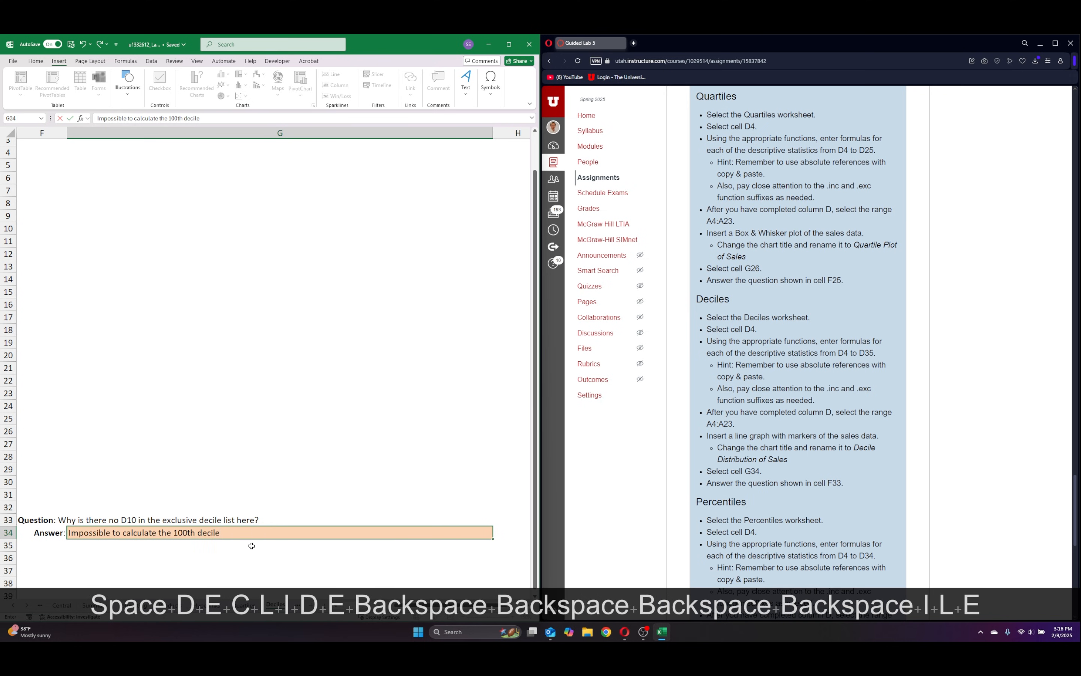
pyautogui.press('Return')
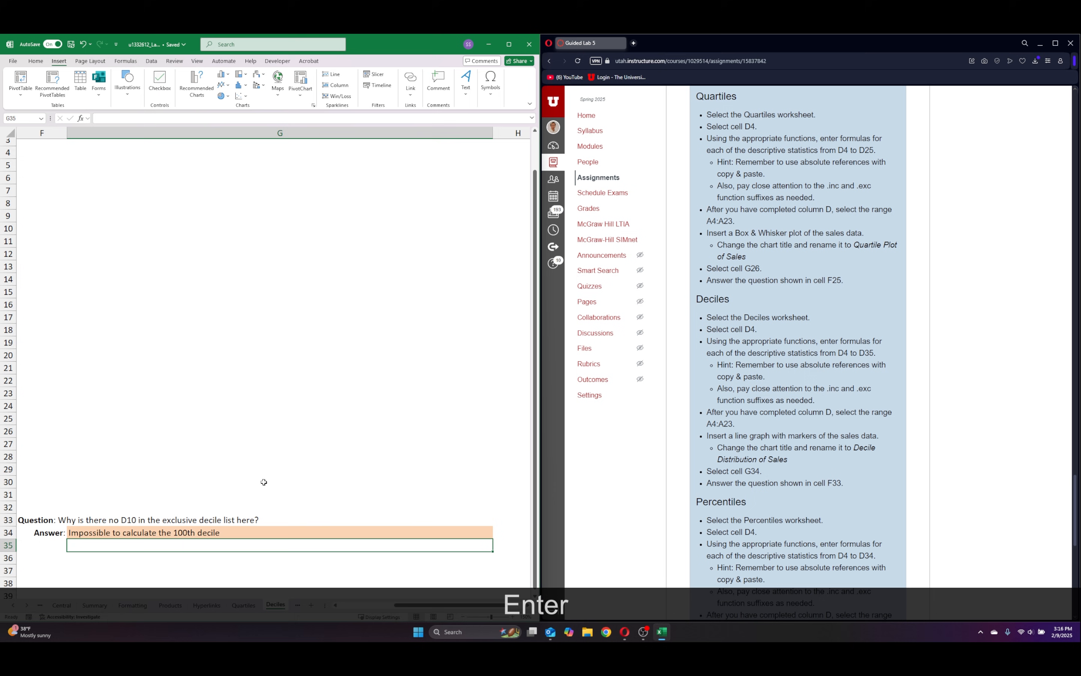
# Insert a Line with Markers chart of the sales range A4:A23 and place it beside the descriptive statistics, above the question.
pyautogui.moveTo(427, 608); pyautogui.dragTo(331, 603)
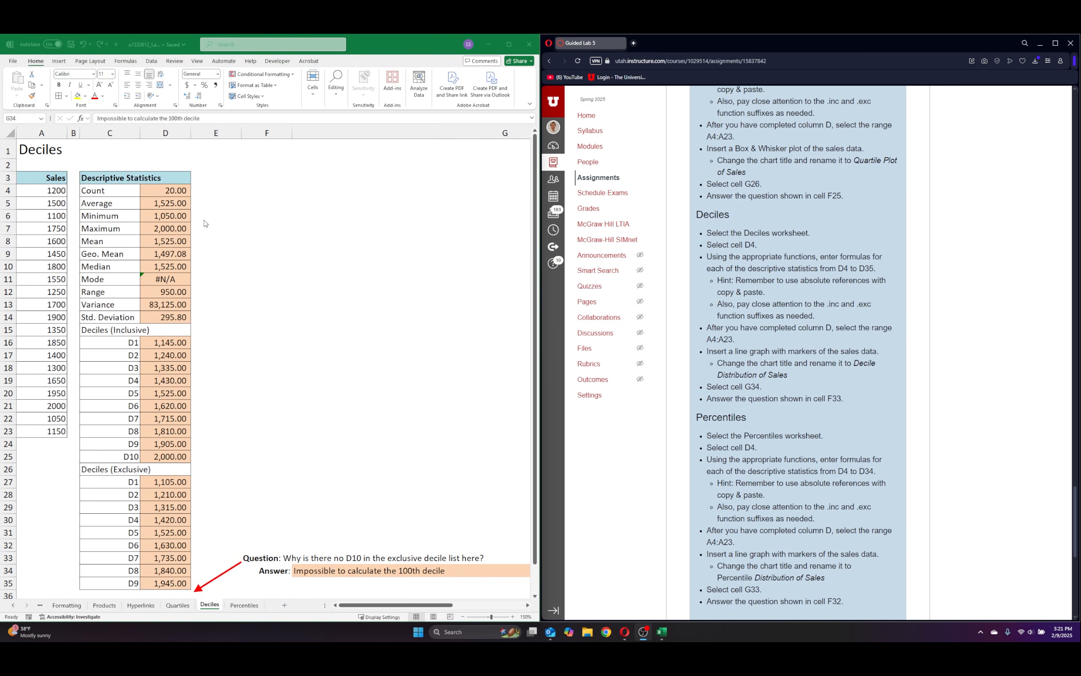
pyautogui.moveTo(37, 194); pyautogui.dragTo(30, 430)
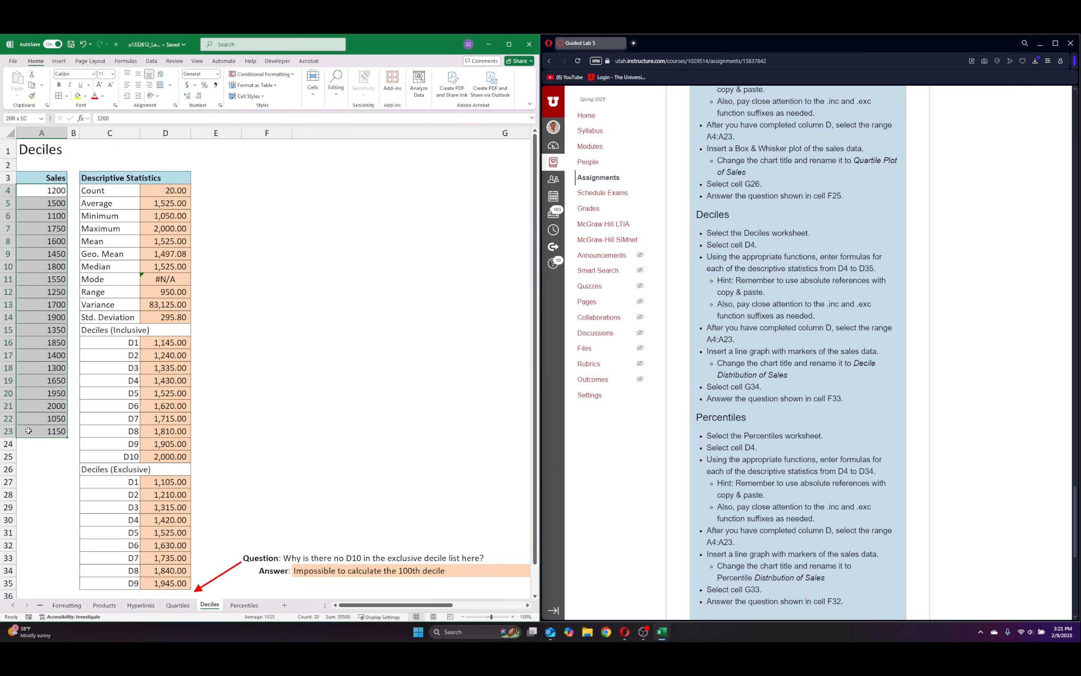
pyautogui.click(58, 62)
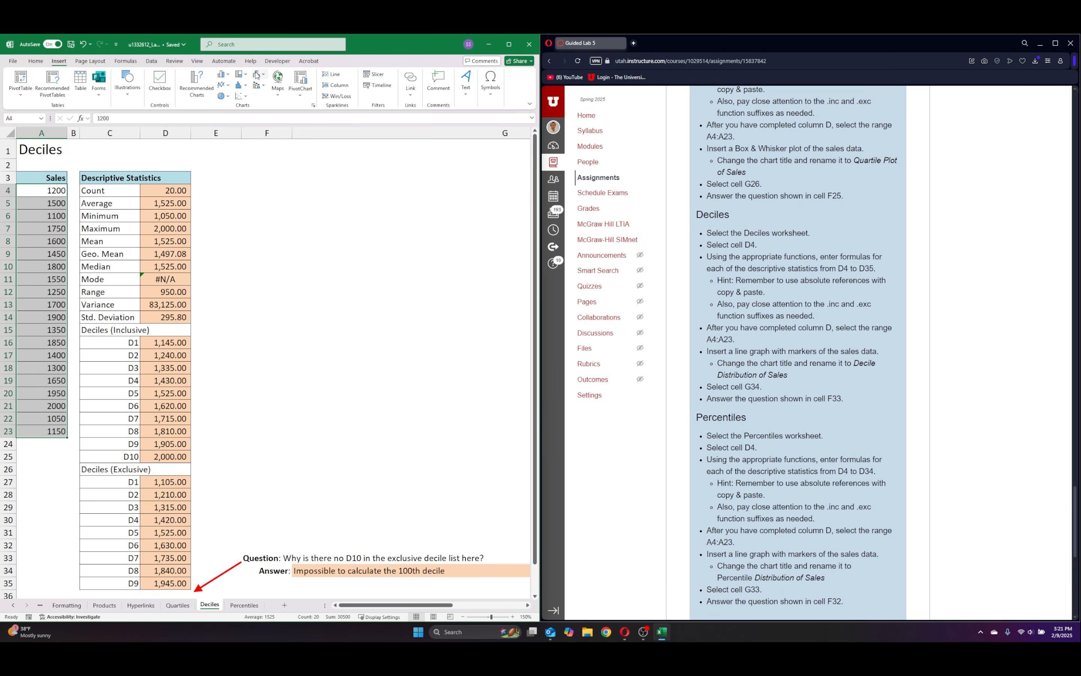
pyautogui.click(244, 100)
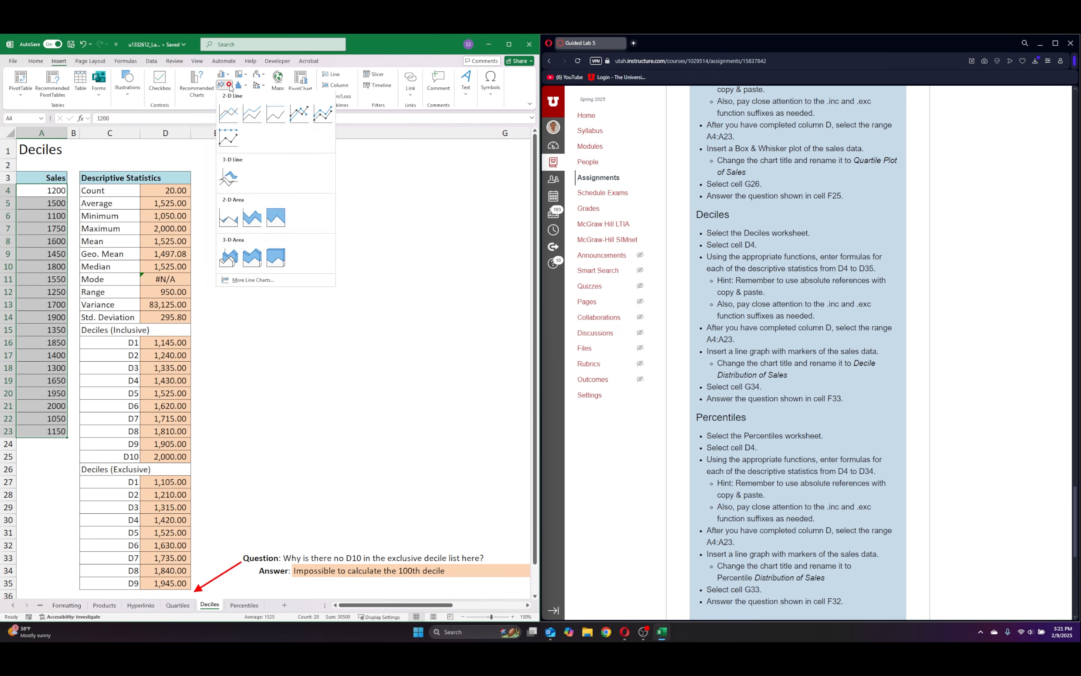
pyautogui.click(223, 85)
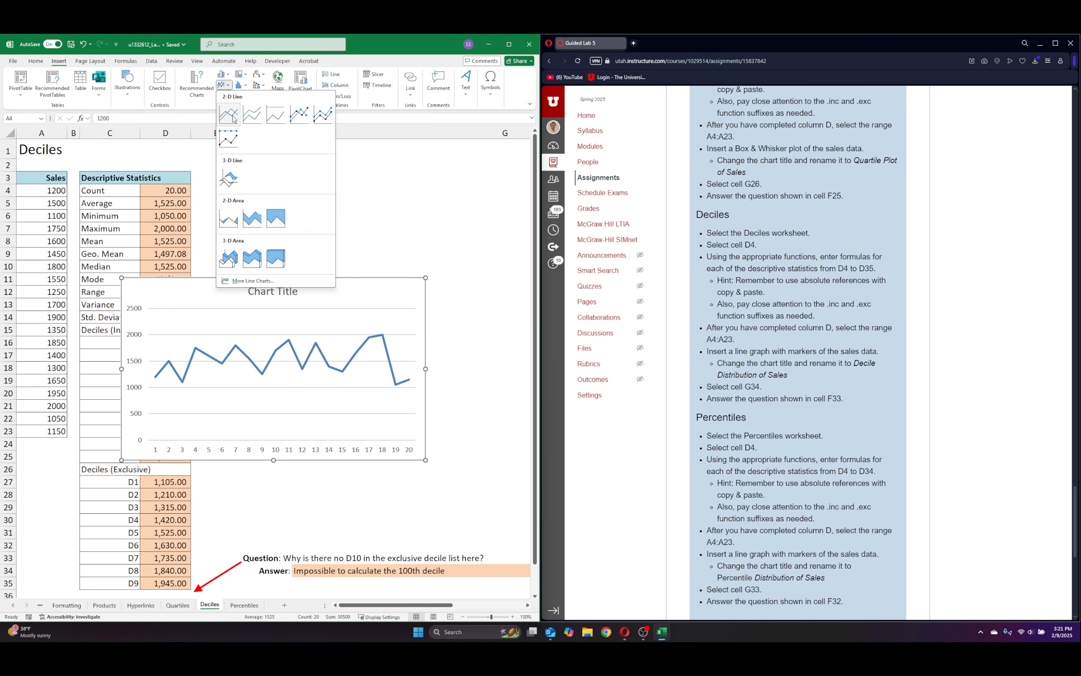
pyautogui.click(299, 115)
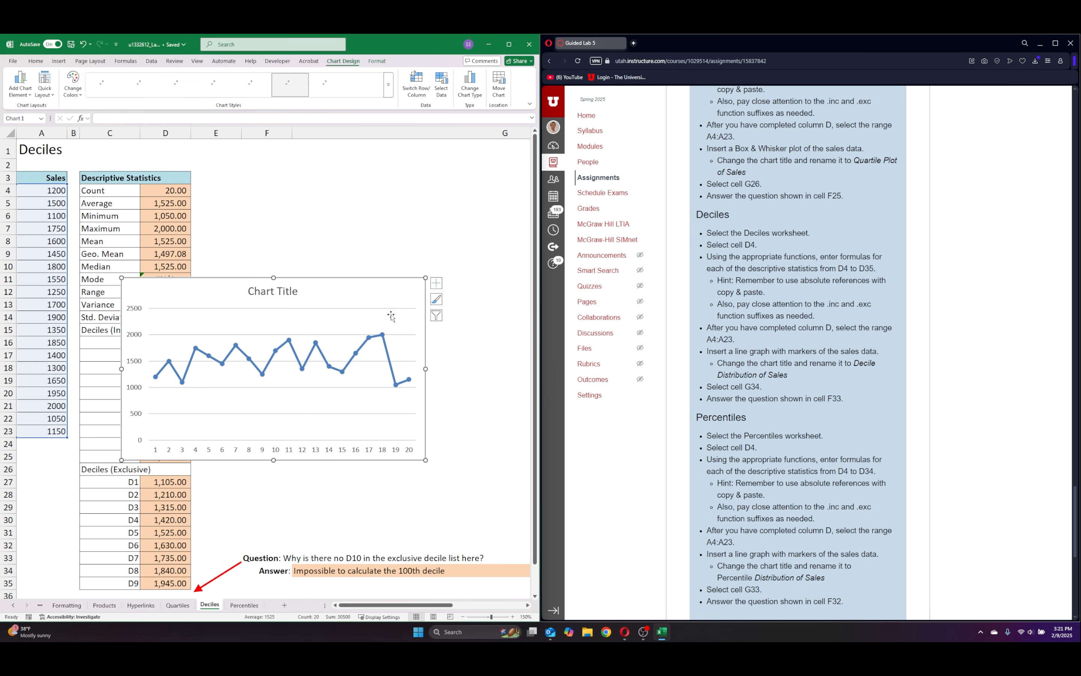
pyautogui.moveTo(391, 316); pyautogui.dragTo(485, 211)
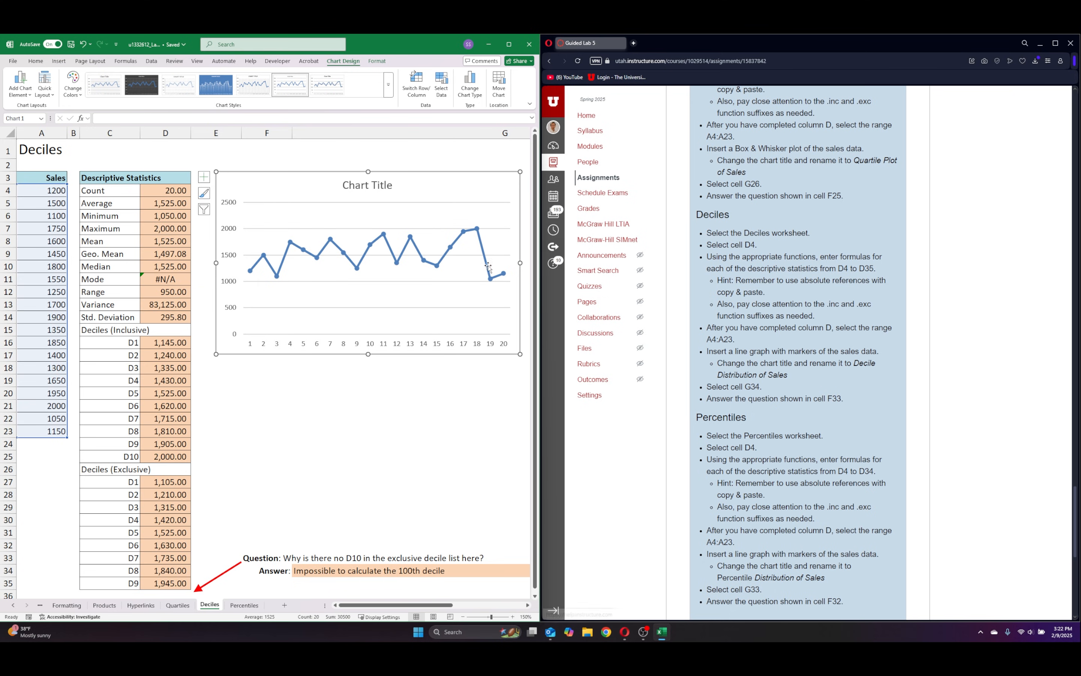
# Rename the line chart's title to "Decile Distribution of Sales".
pyautogui.click(395, 185)
pyautogui.moveTo(393, 186); pyautogui.dragTo(350, 185)
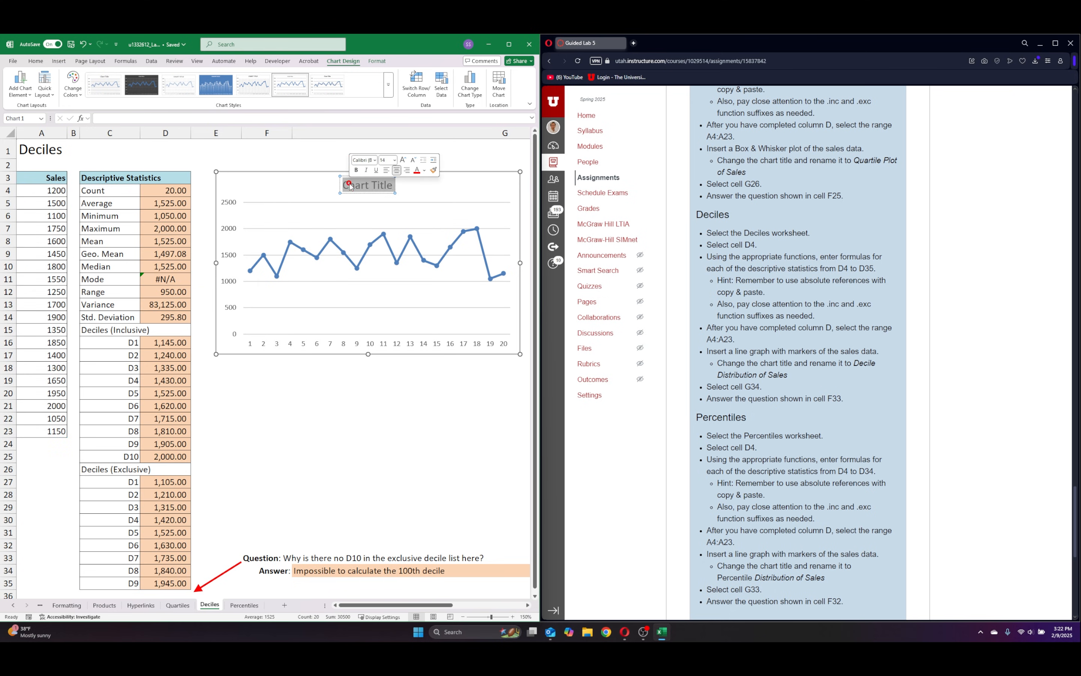
pyautogui.press('BackSpace')
pyautogui.write('Dec')
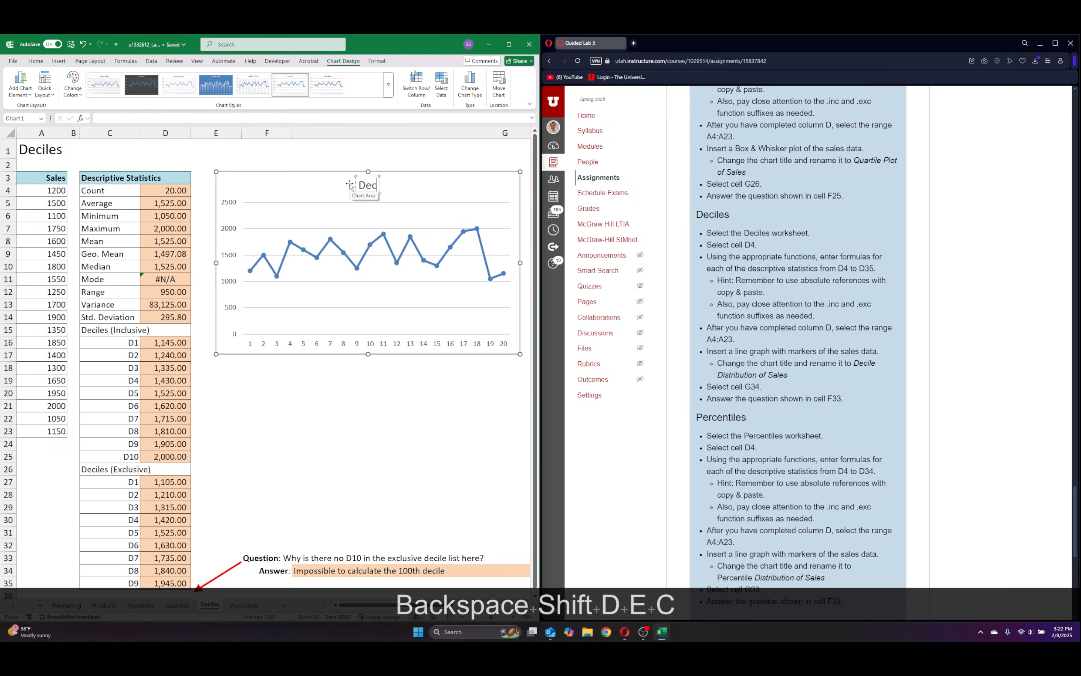
pyautogui.write('ile Ds')
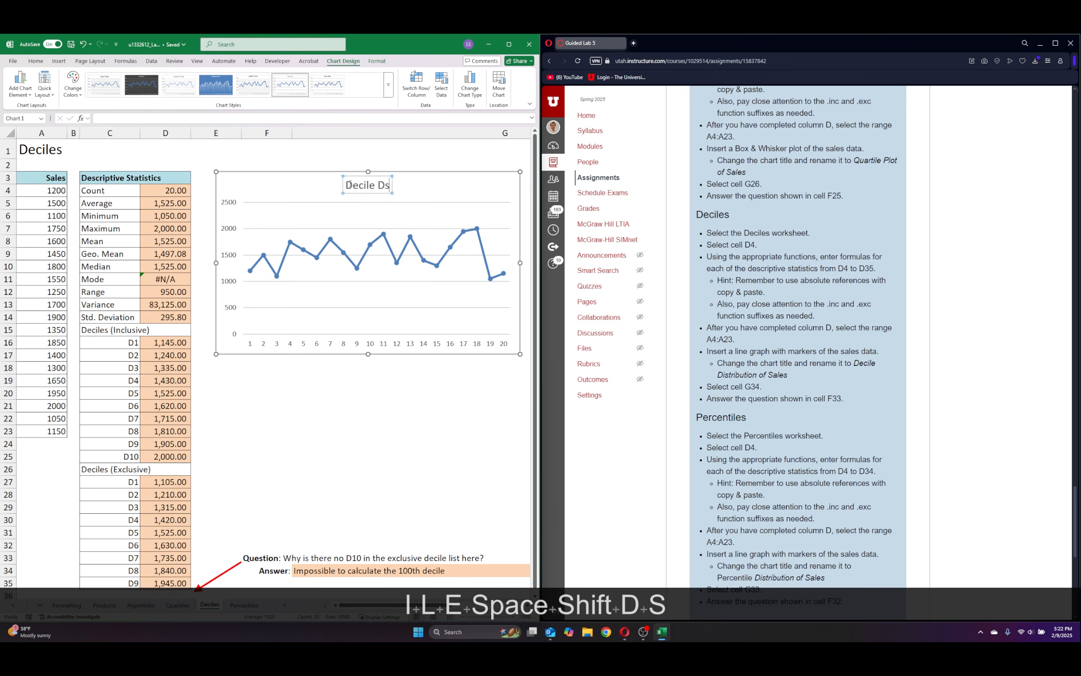
pyautogui.press('BackSpace')
pyautogui.write('istru')
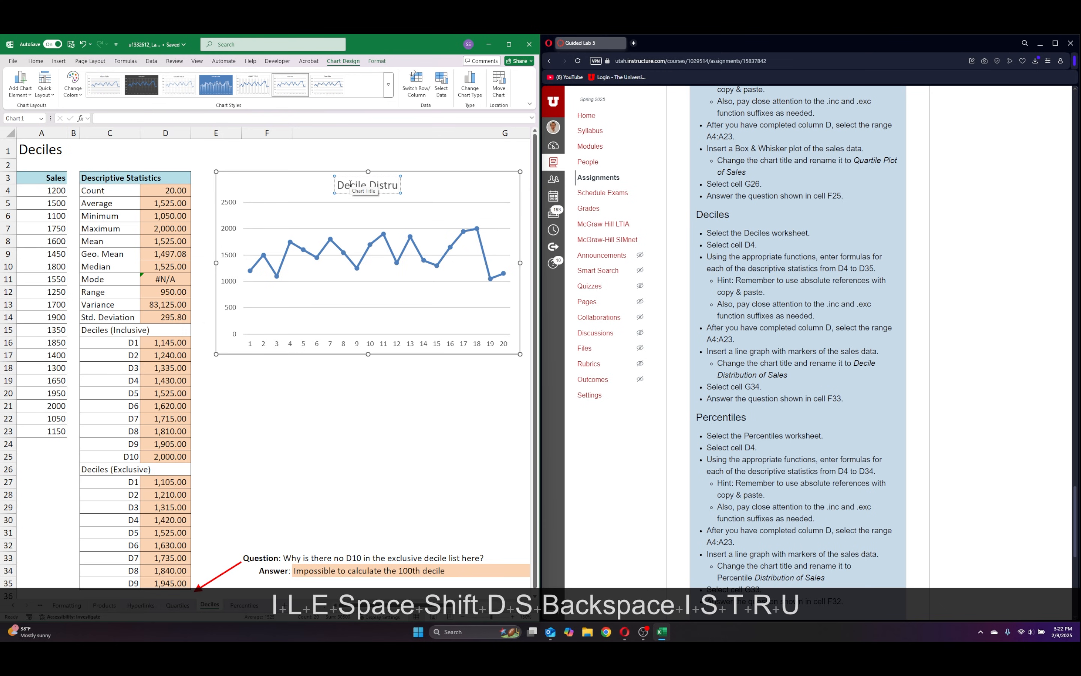
pyautogui.press('BackSpace')
pyautogui.write('o')
pyautogui.press('BackSpace')
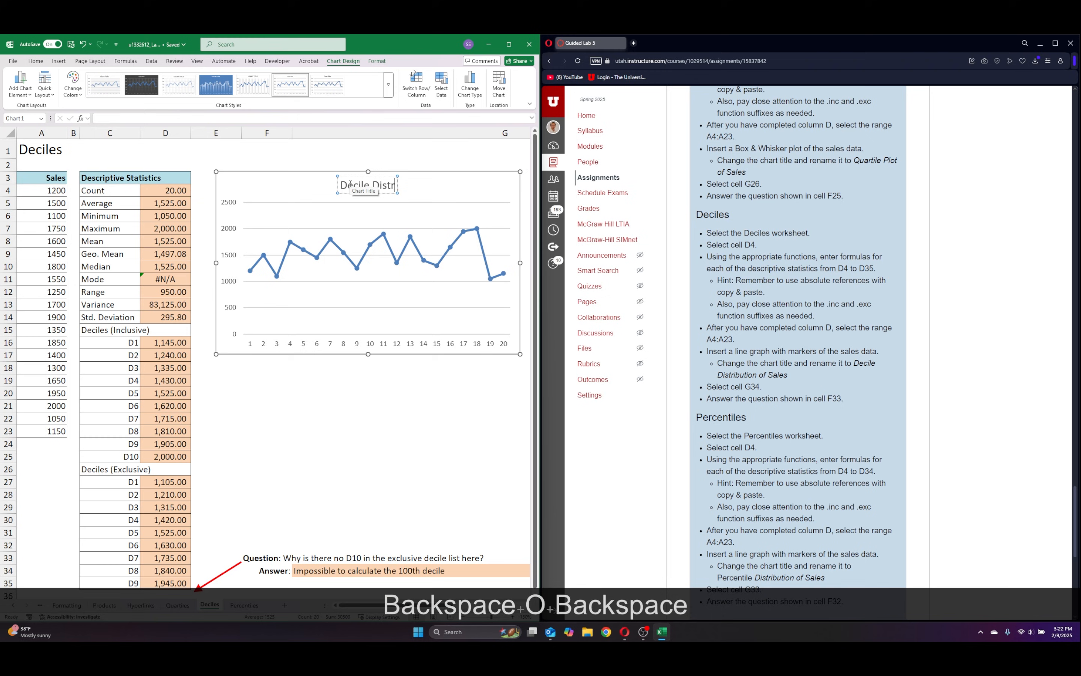
pyautogui.write('ibut')
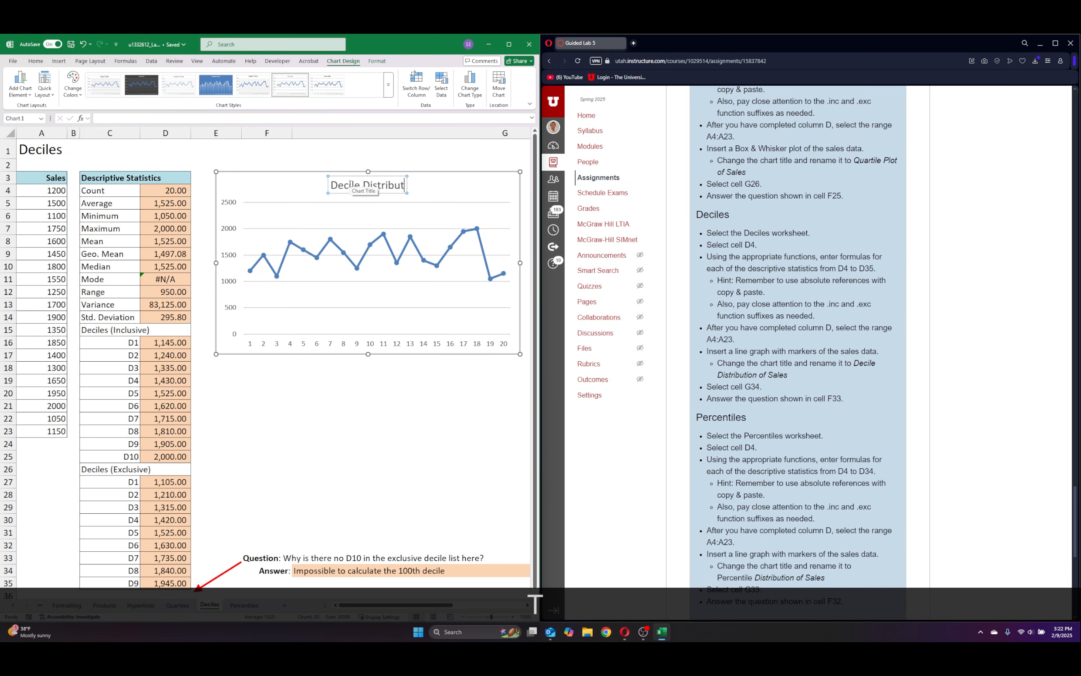
pyautogui.write('ion of Sale')
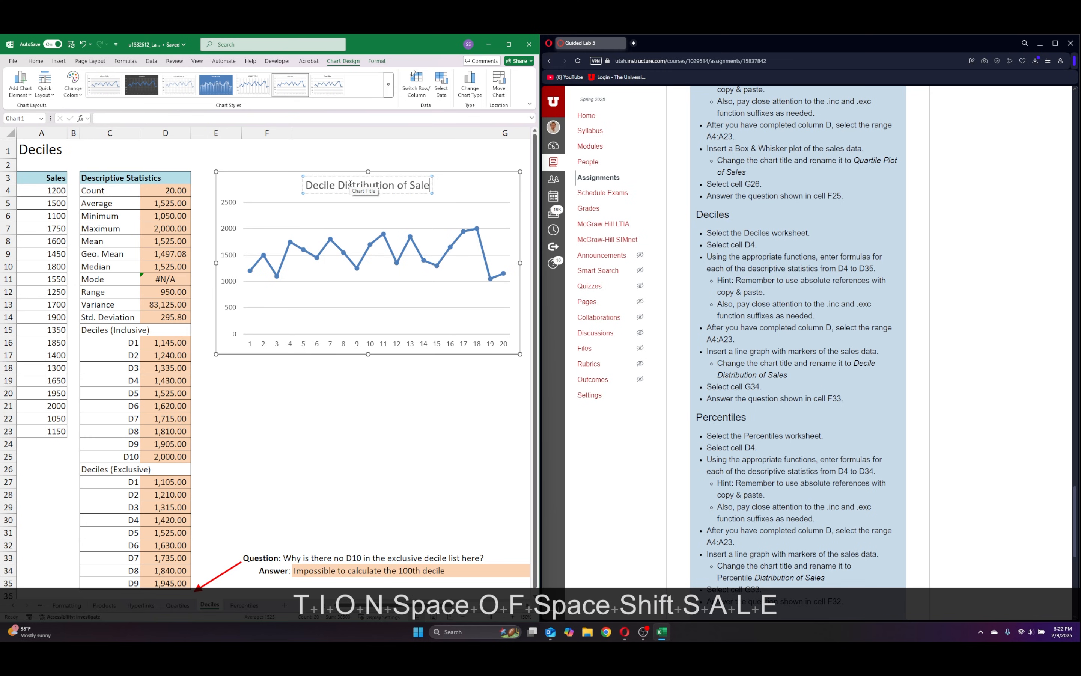
pyautogui.write('s')
pyautogui.click(501, 197)
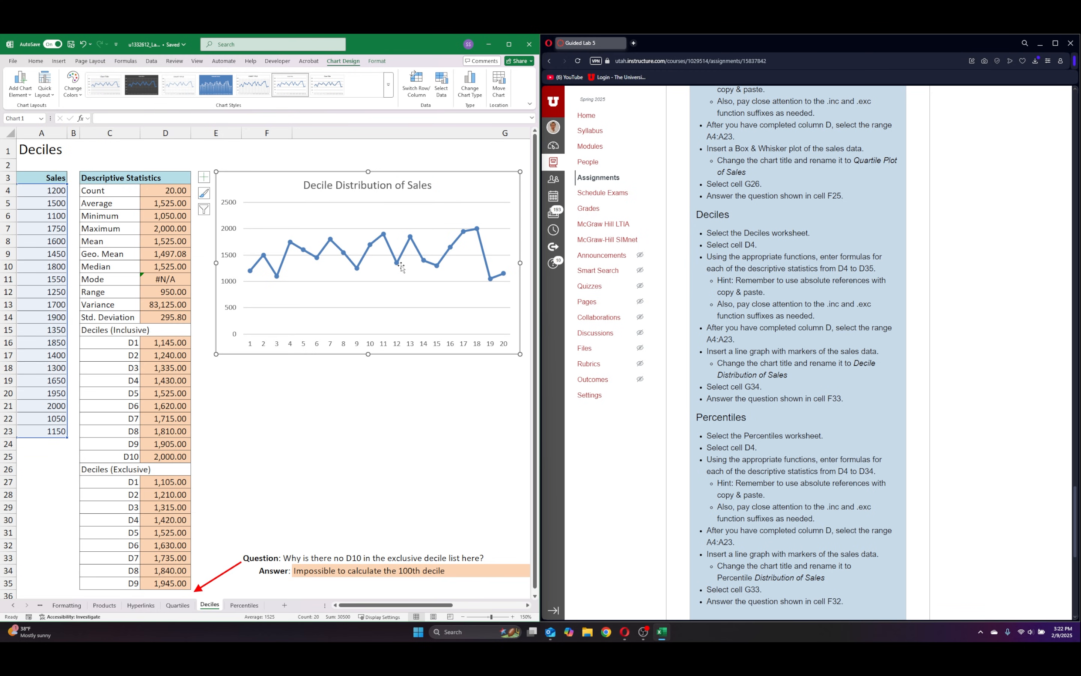
# Apply the solid blue chart style with data labels and drop lines to the Decile Distribution of Sales chart.
pyautogui.click(143, 95)
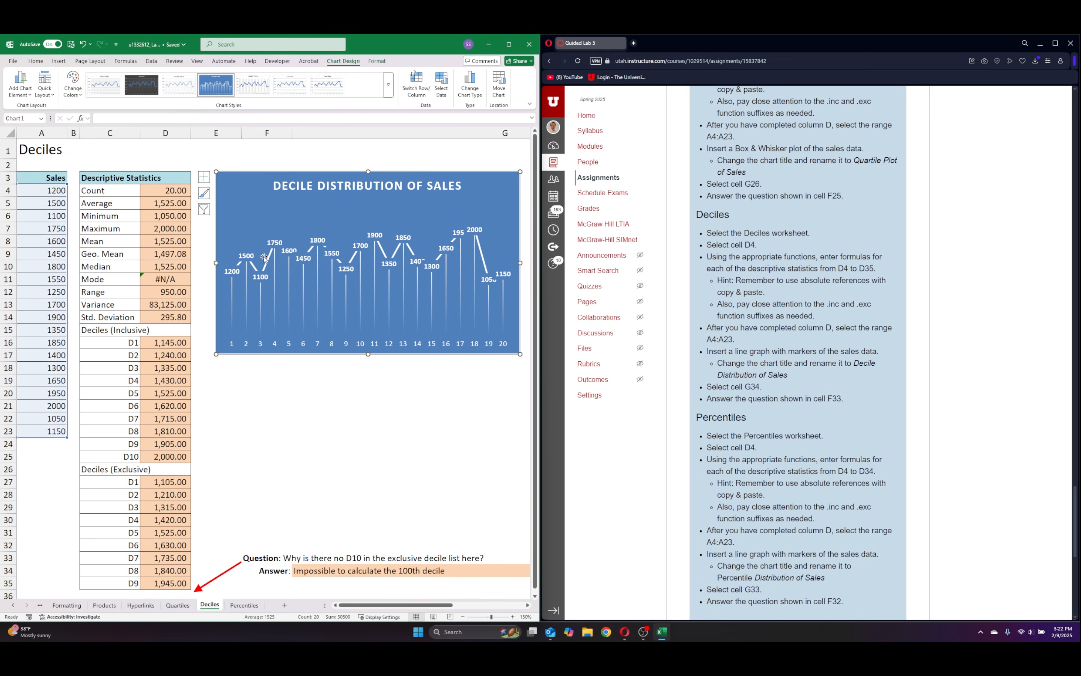
pyautogui.click(347, 472)
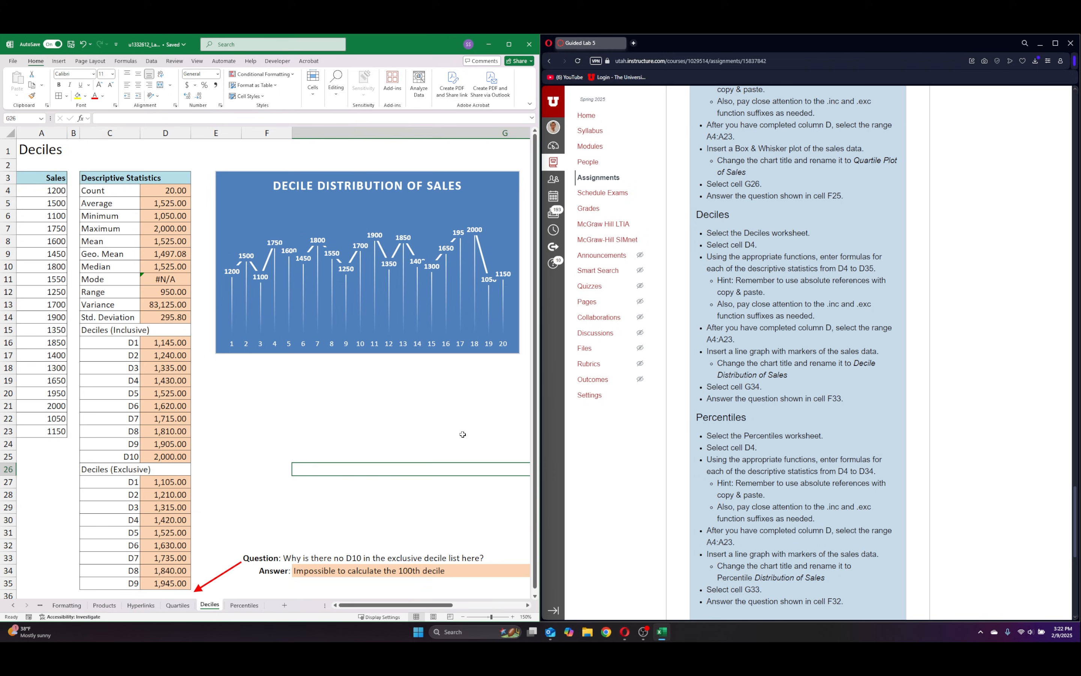
pyautogui.scroll(-5, 900, 432)
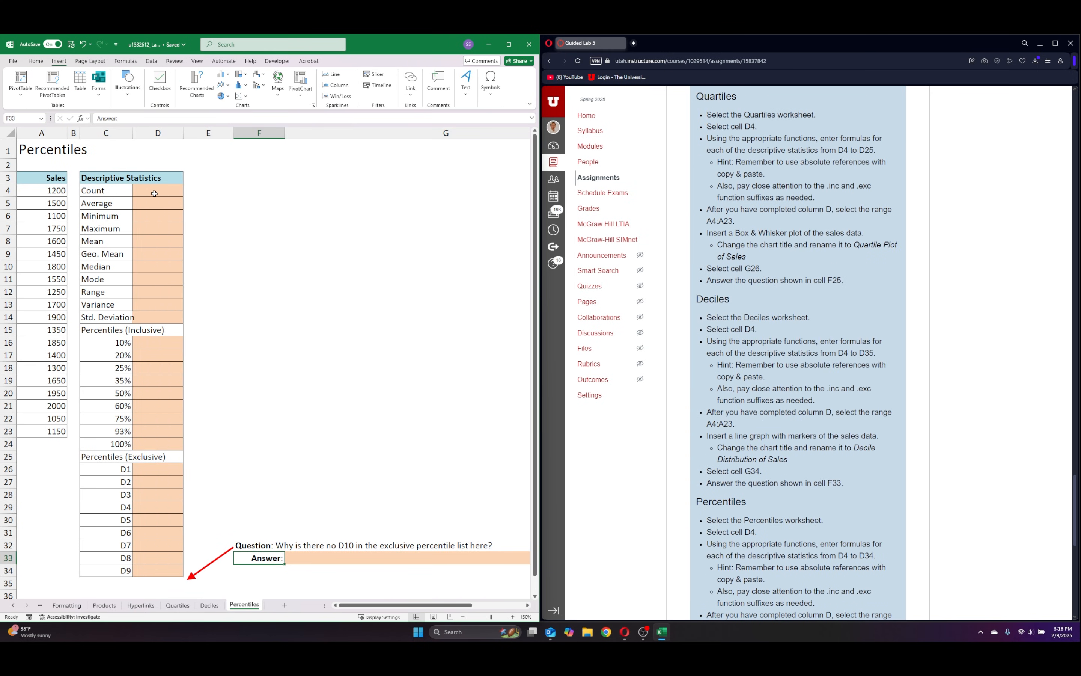
# Enter a COUNT formula for the sales range A4:A23 in cell D4 of the Percentiles sheet.
pyautogui.click(155, 193)
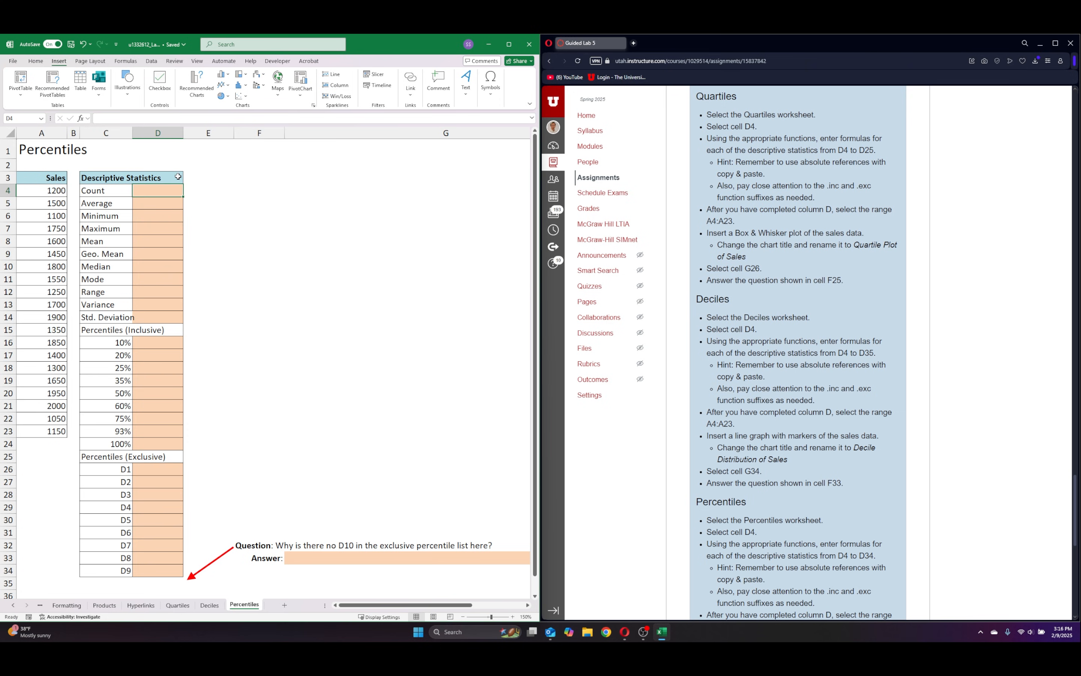
pyautogui.write('=')
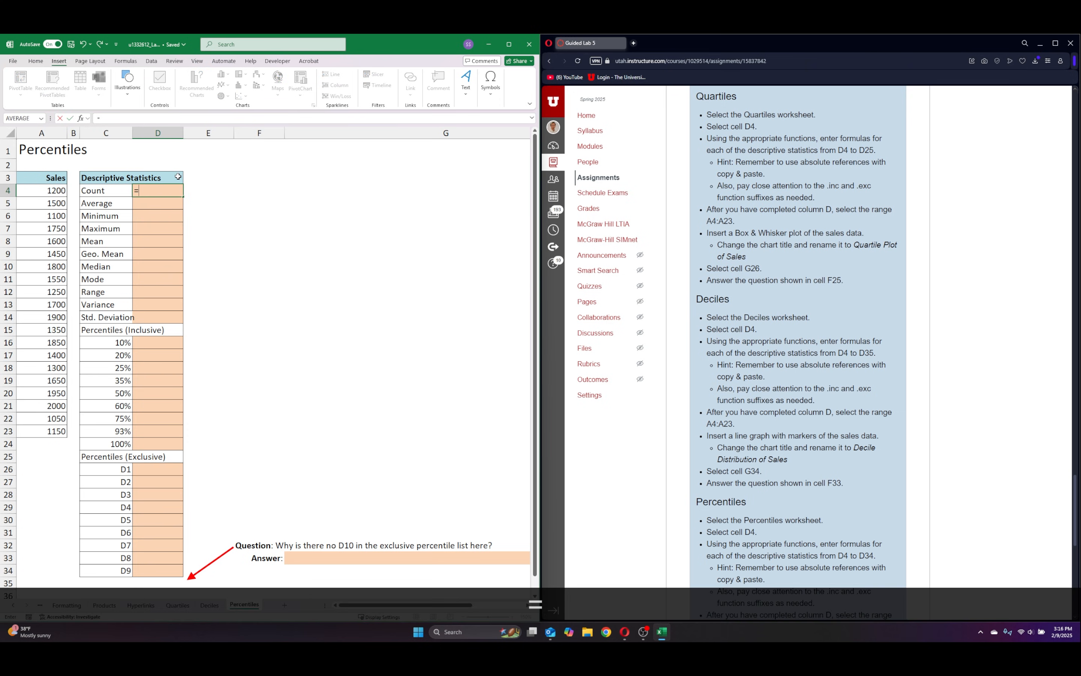
pyautogui.write('count(')
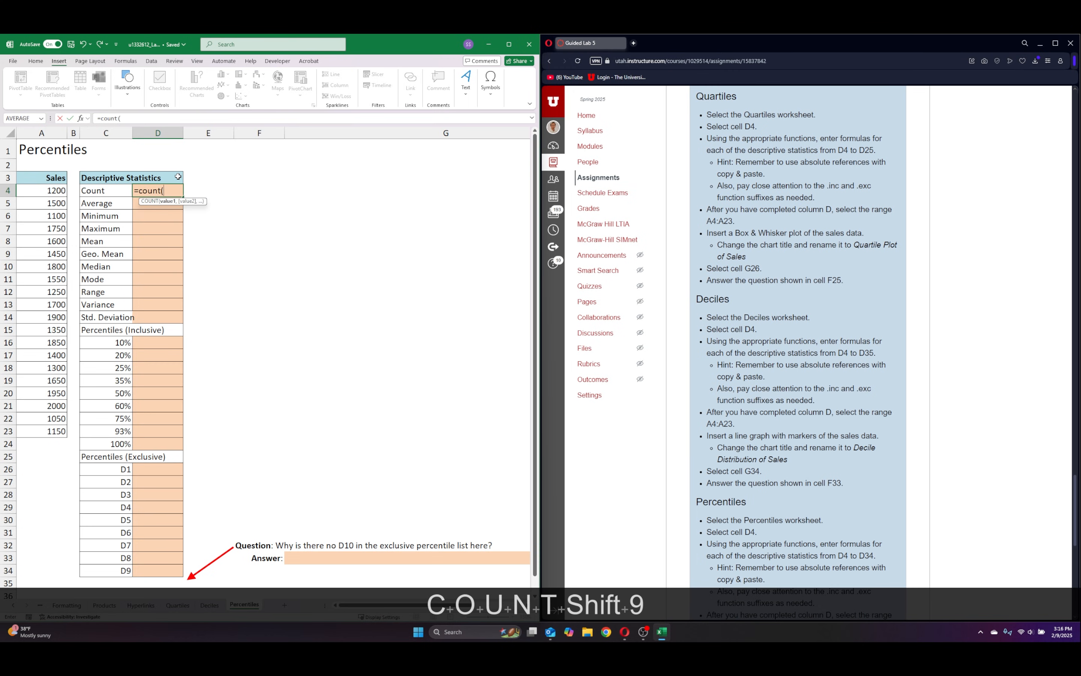
pyautogui.press('Return')
pyautogui.click(544, 355)
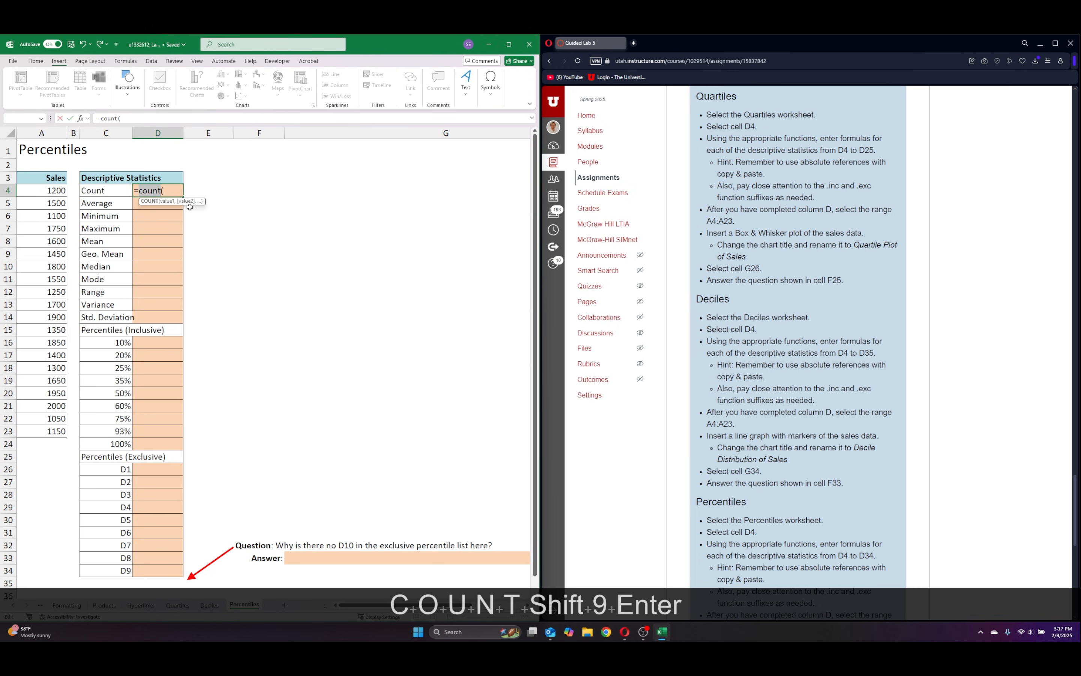
pyautogui.click(50, 188)
pyautogui.hotkey('ctrl', 'shift', 'Down')
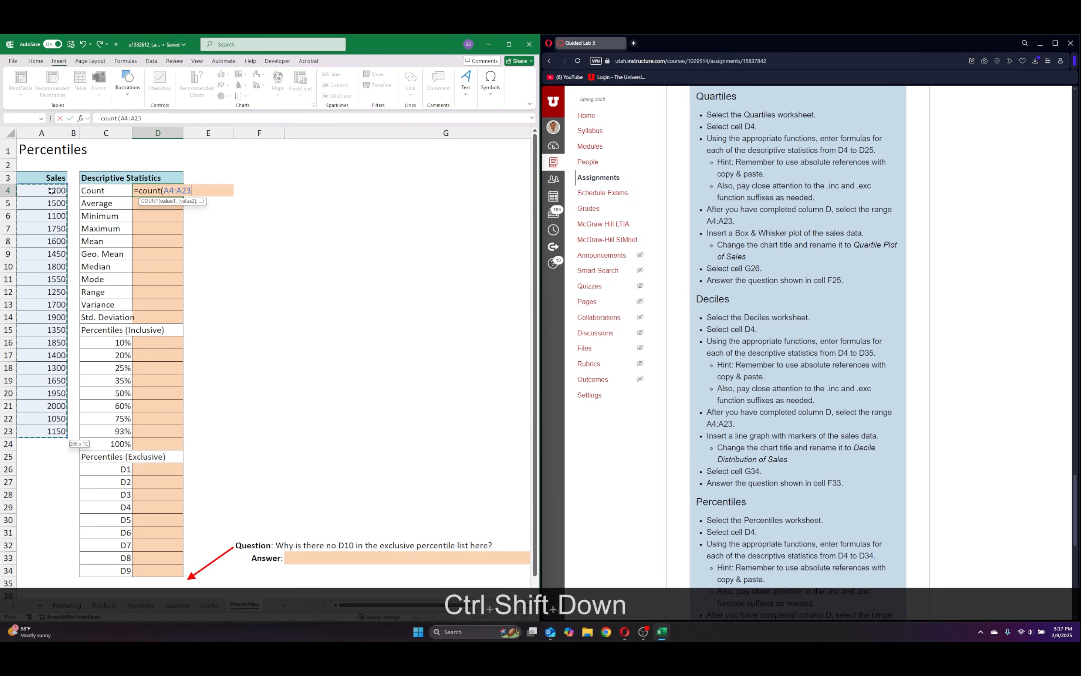
pyautogui.press('Return')
# Make the range in D4's COUNT formula absolute as $A$4:$A$23.
pyautogui.click(163, 191)
pyautogui.click(123, 118)
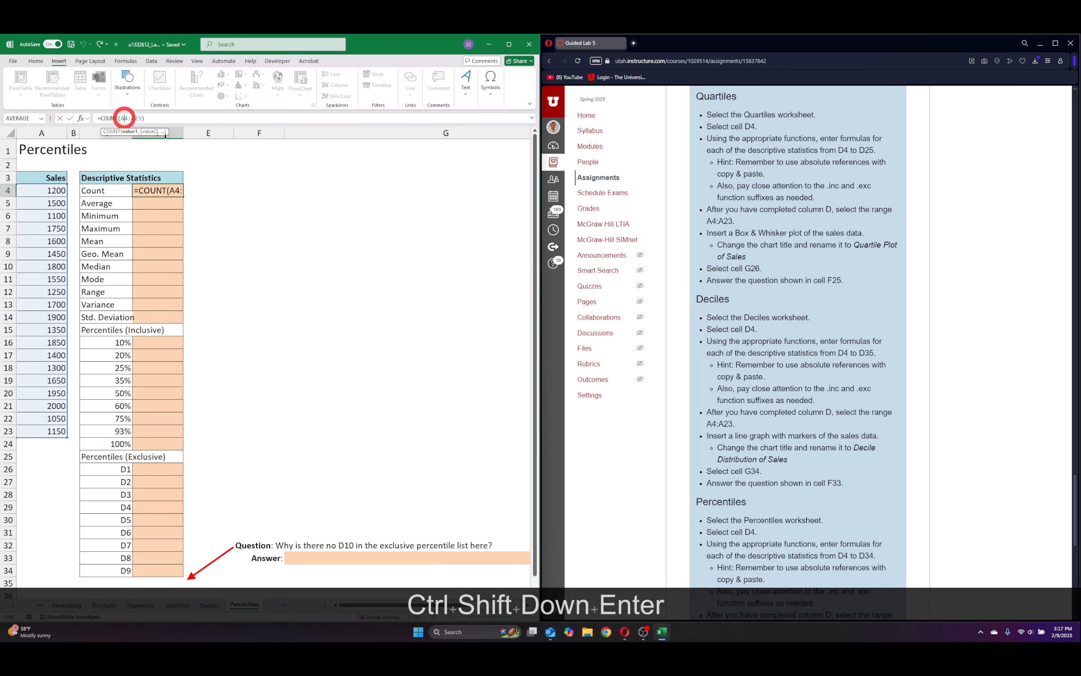
pyautogui.press('F4')
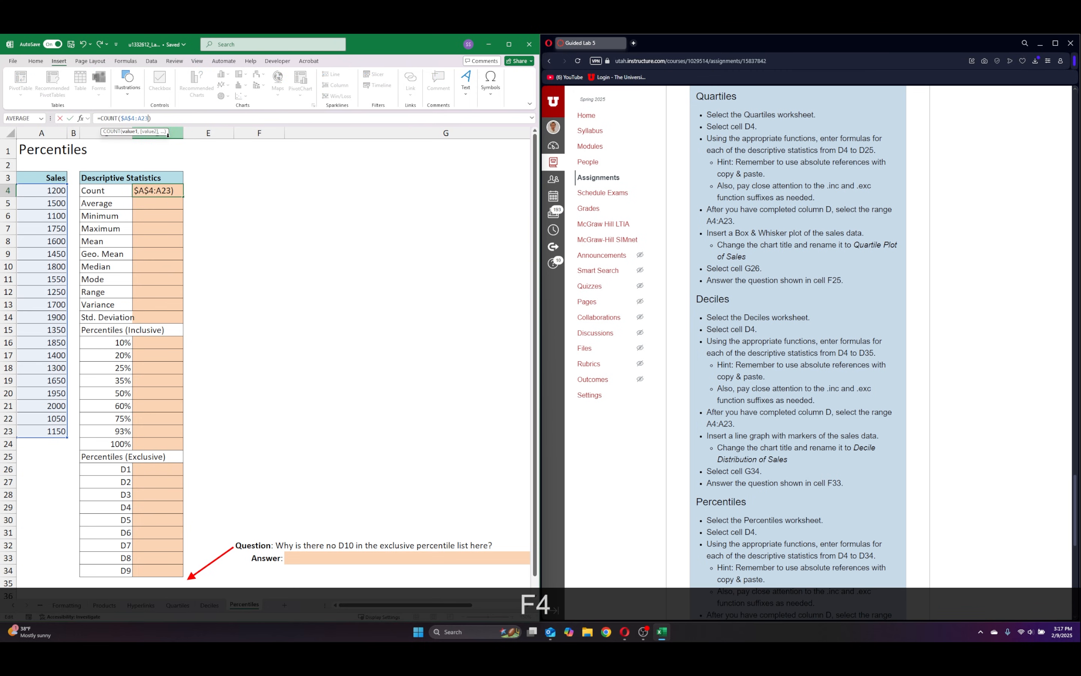
pyautogui.press('Return')
# Fill the COUNT formula from D4 down through D14 and widen column C to fit its labels.
pyautogui.click(174, 190)
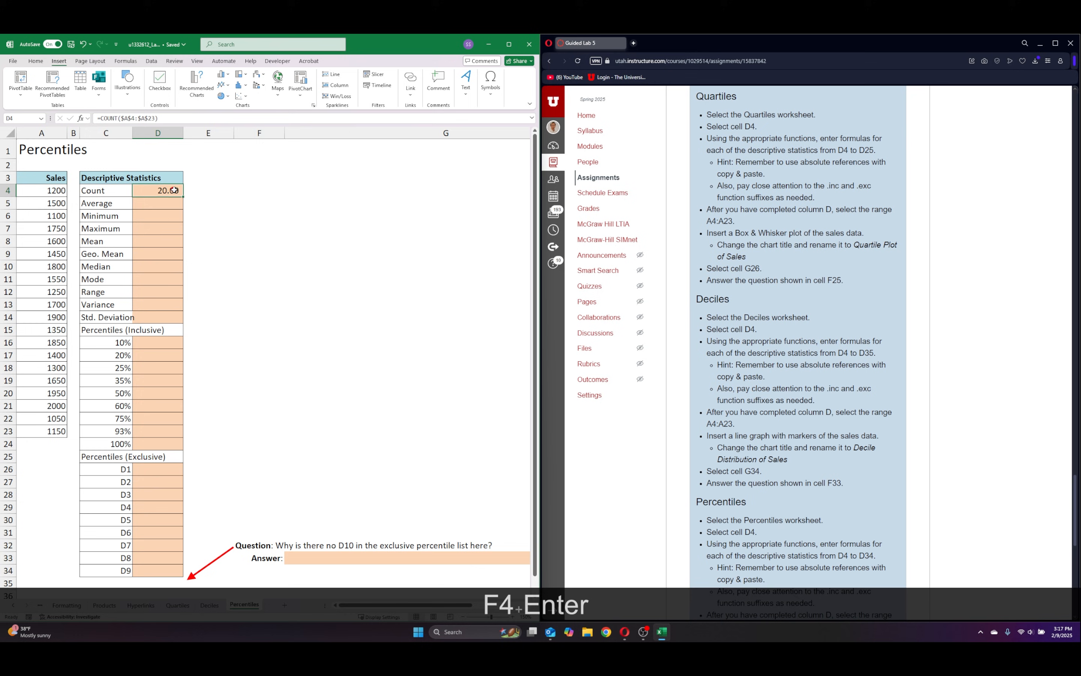
pyautogui.doubleClick(184, 197)
pyautogui.click(539, 357)
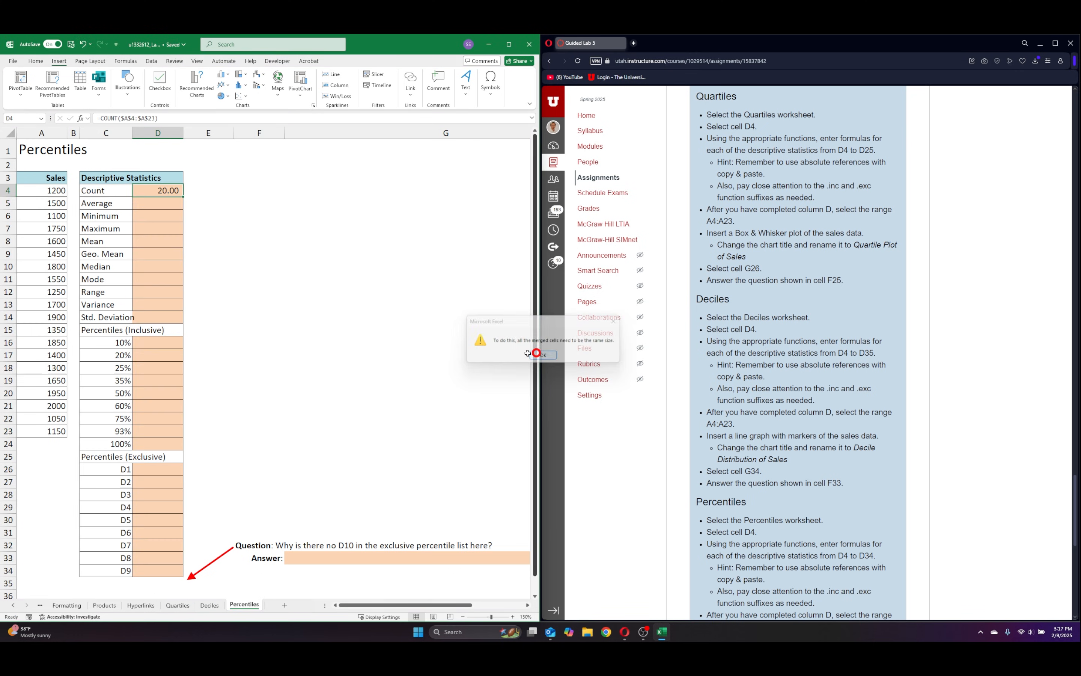
pyautogui.click(214, 267)
pyautogui.click(143, 195)
pyautogui.moveTo(183, 196); pyautogui.dragTo(183, 320)
pyautogui.click(259, 266)
pyautogui.moveTo(133, 133); pyautogui.dragTo(139, 133)
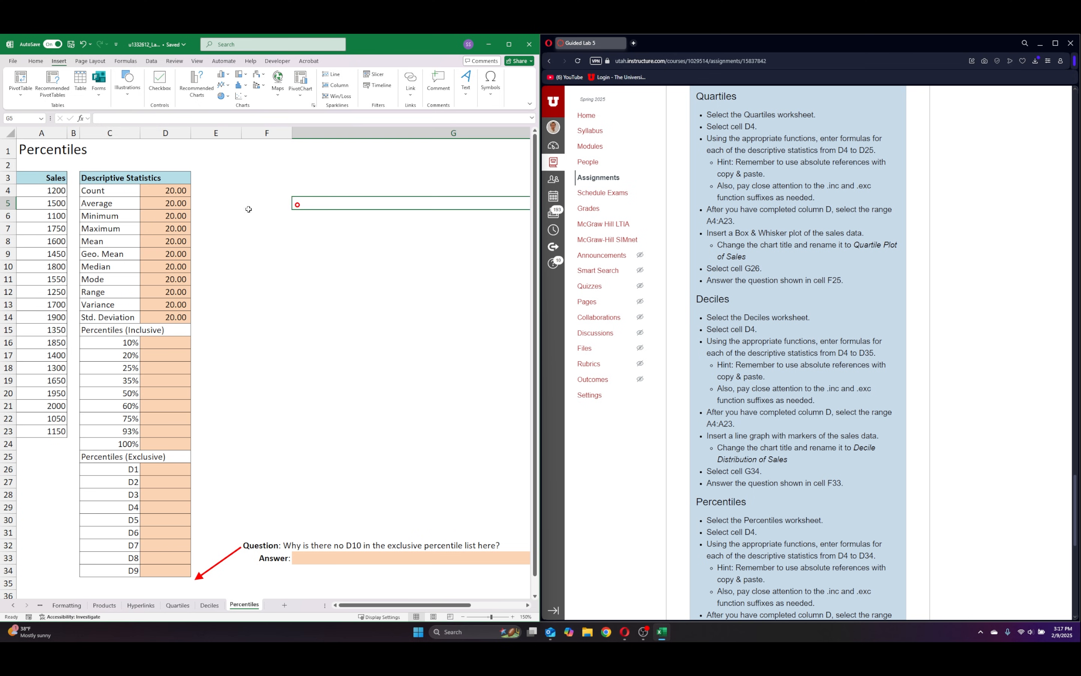
# Change the function in D5 to AVERAGE, keeping the absolute sales range.
pyautogui.doubleClick(162, 203)
pyautogui.press('Right')
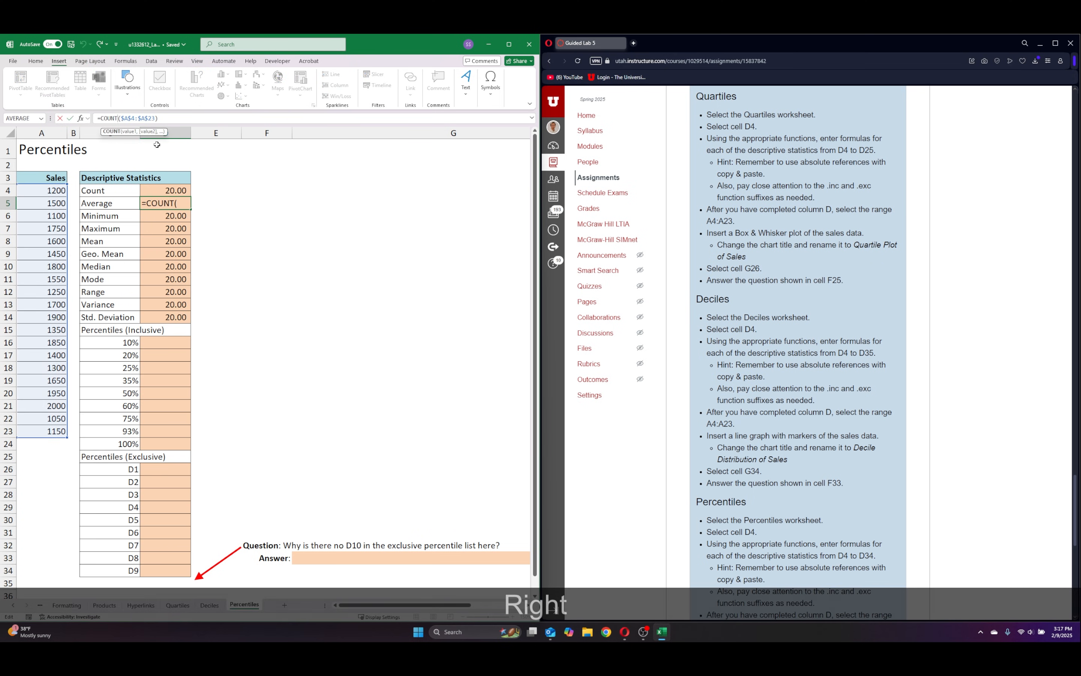
pyautogui.press('BackSpace')
pyautogui.press('BackSpace')
pyautogui.press('BackSpace')
pyautogui.press('BackSpace')
pyautogui.write('av')
pyautogui.press('BackSpace')
pyautogui.press('BackSpace')
pyautogui.press('BackSpace')
pyautogui.write('average')
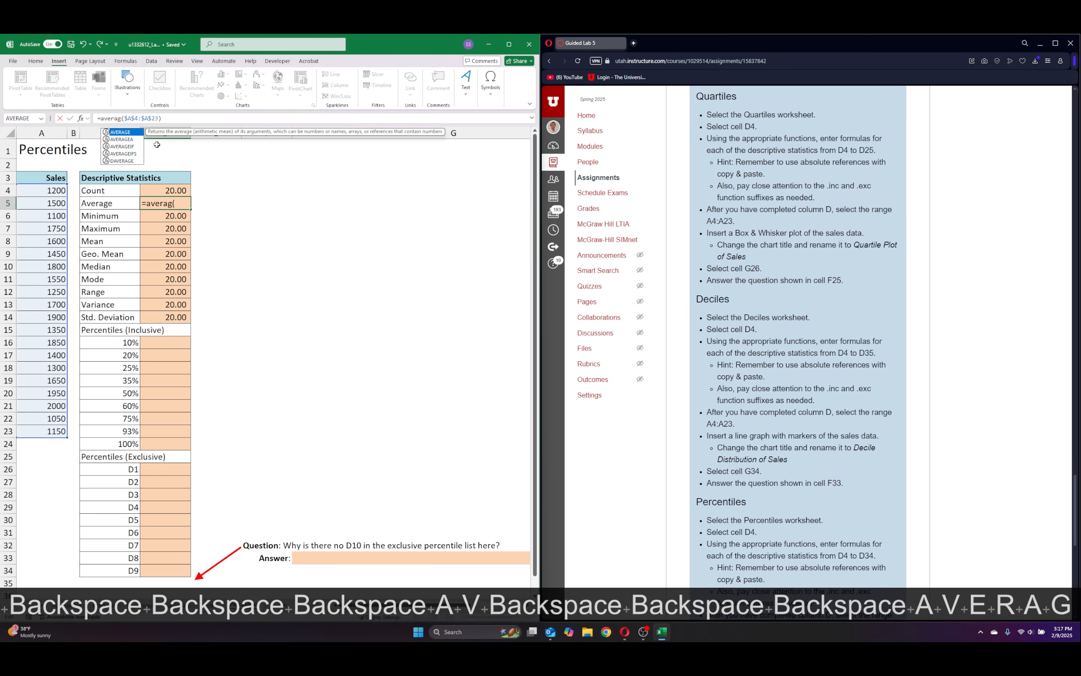
pyautogui.press('Return')
# Replace COUNT with MIN in the Minimum formula in D6.
pyautogui.click(120, 118)
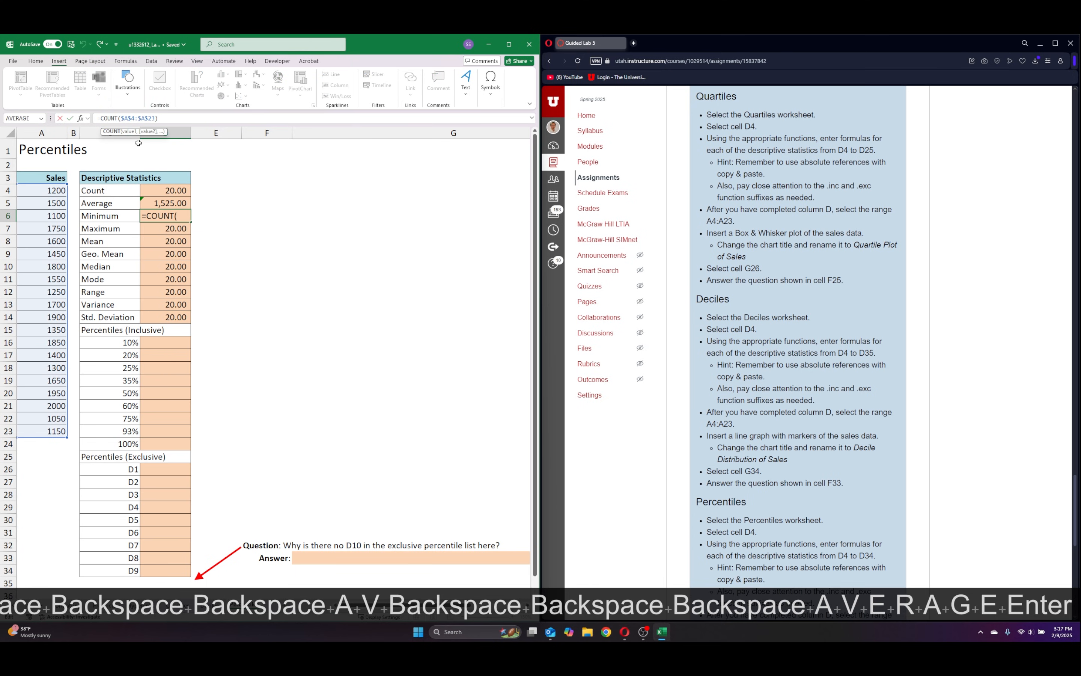
pyautogui.press('BackSpace')
pyautogui.press('BackSpace')
pyautogui.press('BackSpace')
pyautogui.press('BackSpace')
pyautogui.press('BackSpace')
pyautogui.write('min')
pyautogui.press('Return')
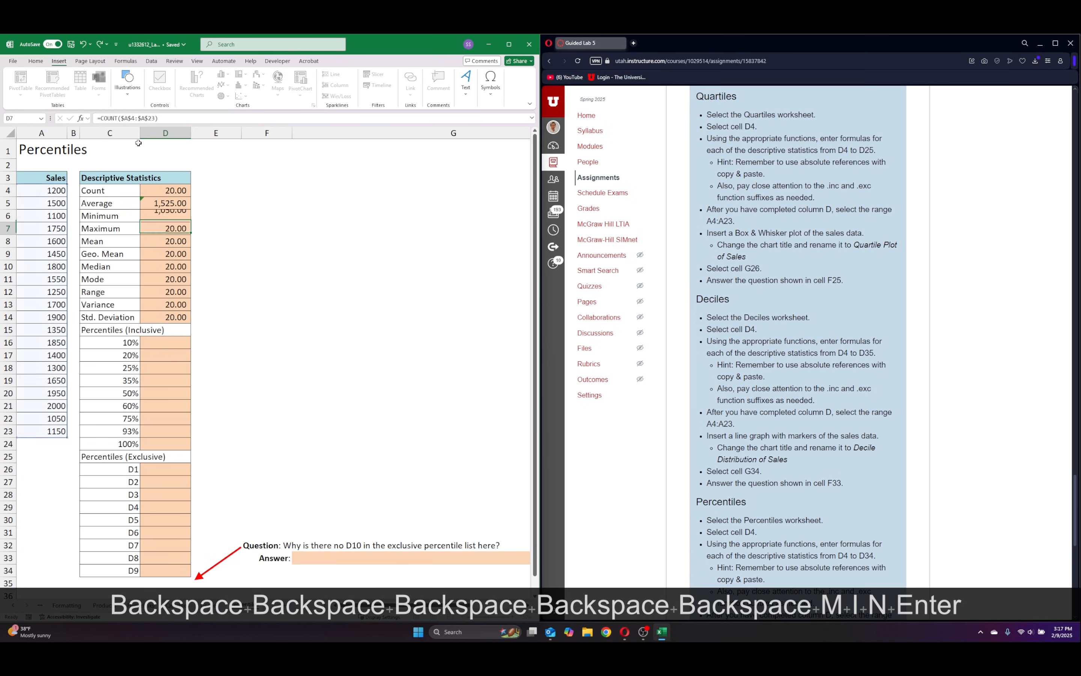
# Replace COUNT with MAX in the Maximum formula in D7.
pyautogui.click(118, 117)
pyautogui.press('BackSpace')
pyautogui.press('BackSpace')
pyautogui.press('BackSpace')
pyautogui.press('BackSpace')
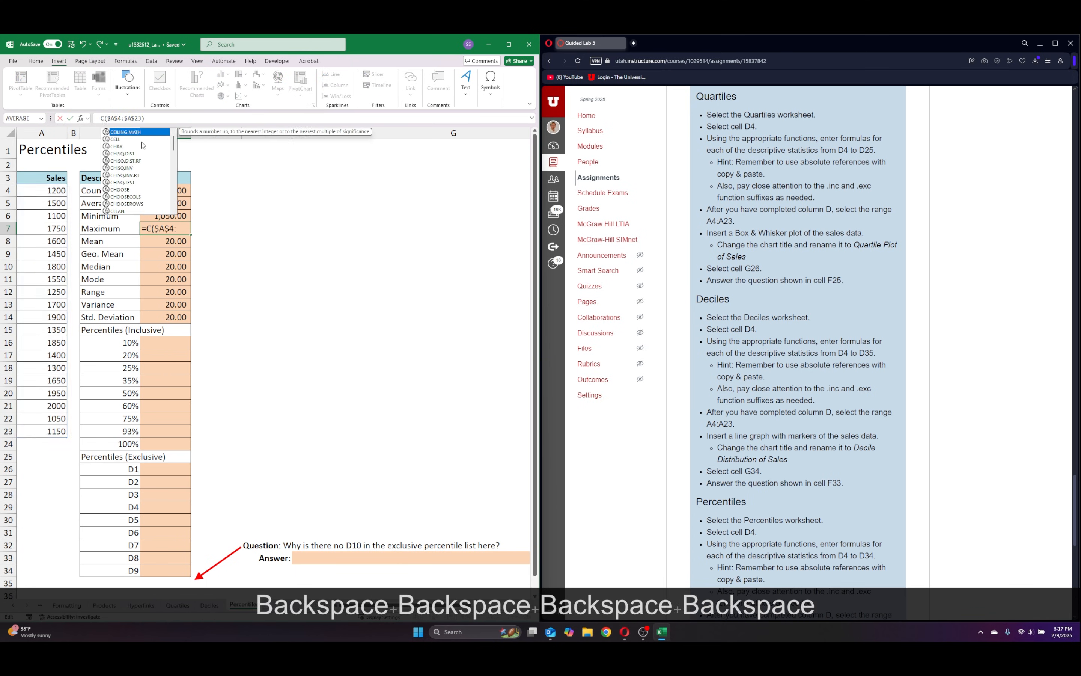
pyautogui.press('BackSpace')
pyautogui.write('max')
pyautogui.press('Return')
# Replace COUNT with AVERAGE in the Mean formula in D8.
pyautogui.click(126, 117)
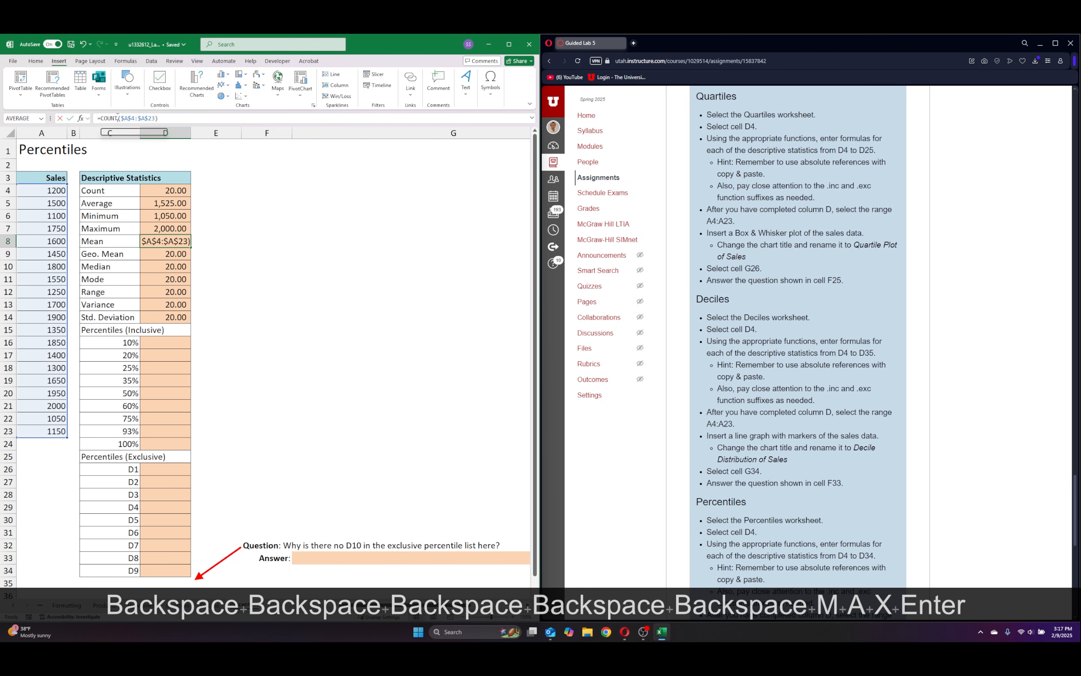
pyautogui.press('BackSpace')
pyautogui.press('BackSpace')
pyautogui.press('BackSpace')
pyautogui.press('BackSpace')
pyautogui.press('BackSpace')
pyautogui.write('average')
pyautogui.press('Return')
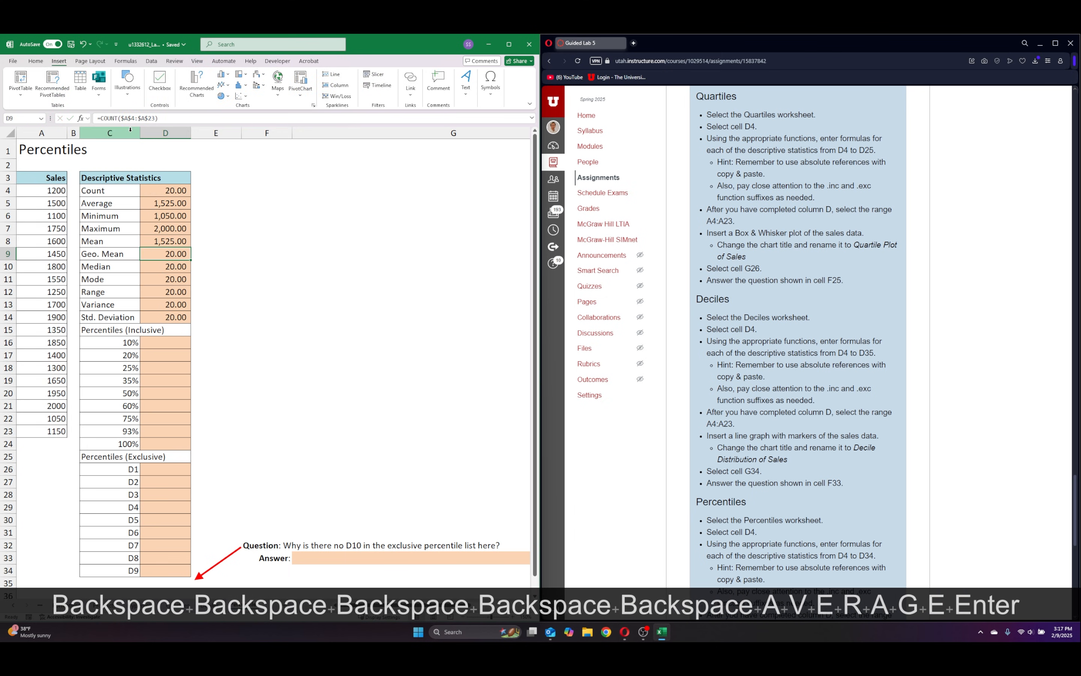
# Replace COUNT with GEOMEAN in the Geo. Mean formula in D9.
pyautogui.click(124, 118)
pyautogui.press('BackSpace')
pyautogui.press('BackSpace')
pyautogui.press('BackSpace')
pyautogui.press('BackSpace')
pyautogui.press('BackSpace')
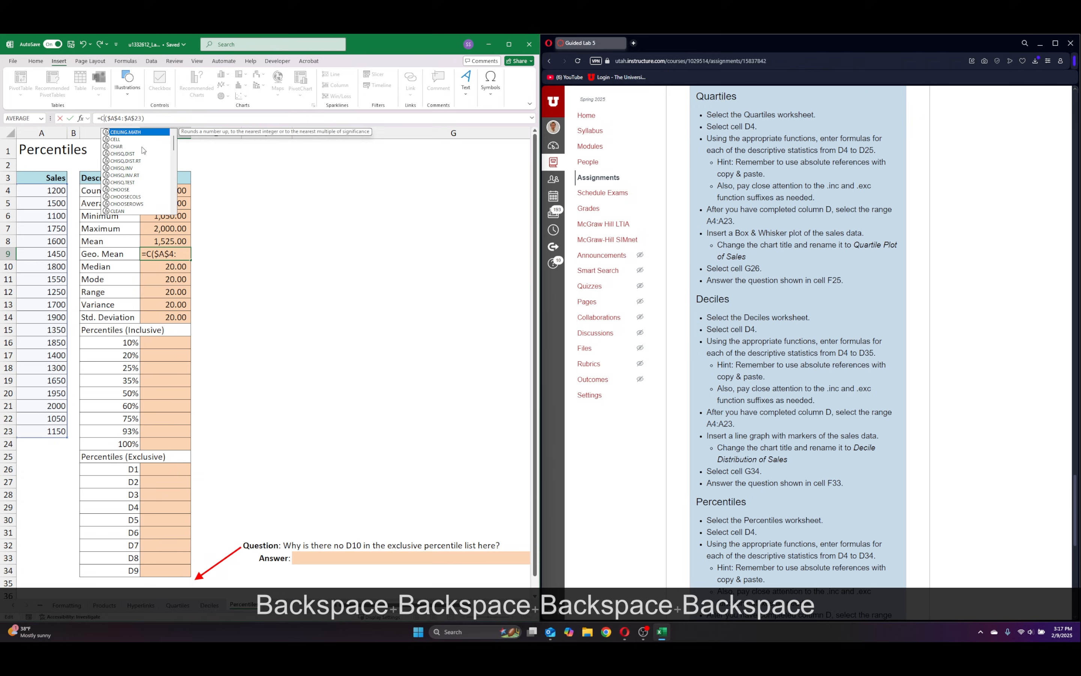
pyautogui.write('gero')
pyautogui.press('BackSpace')
pyautogui.press('BackSpace')
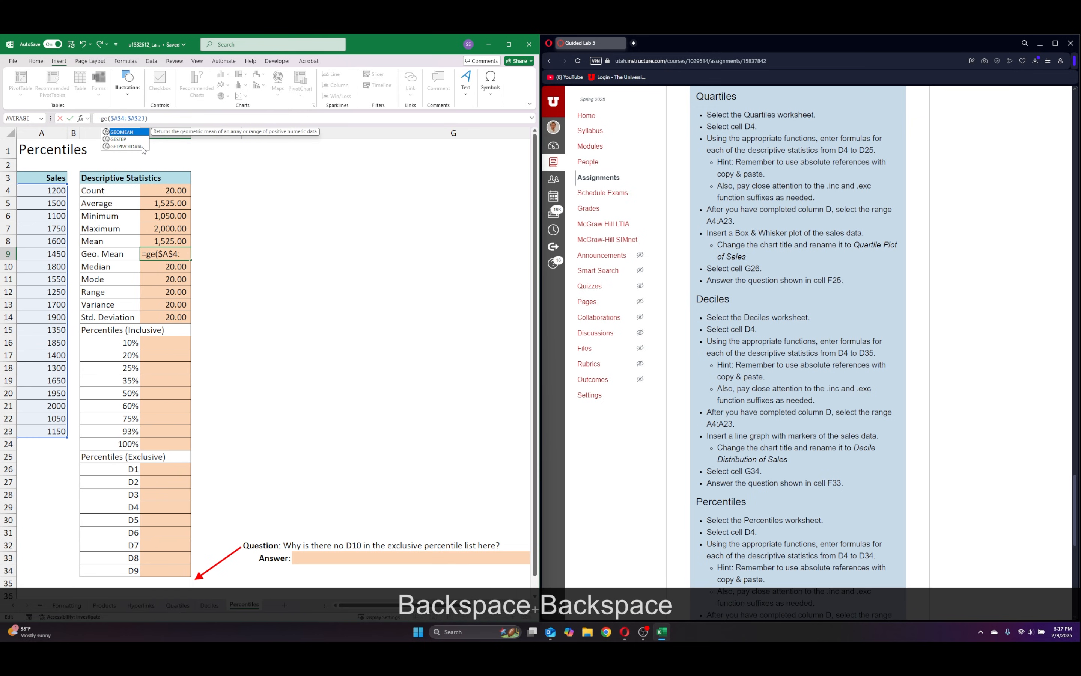
pyautogui.doubleClick(125, 135)
pyautogui.press('Return')
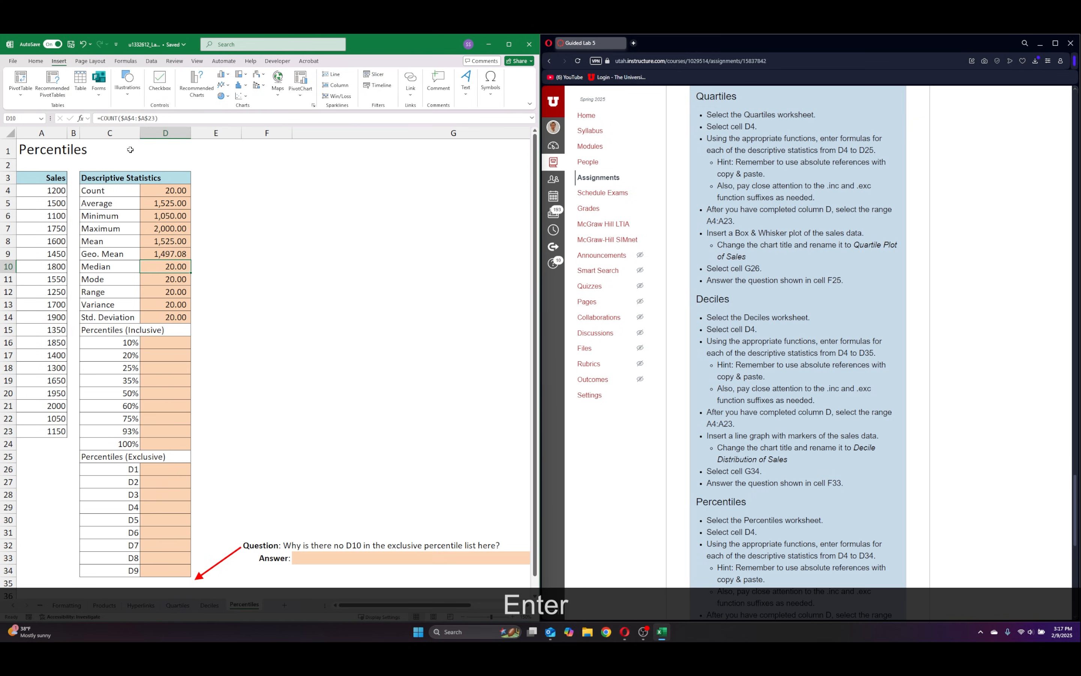
# Replace COUNT with MEDIAN in the Median formula in D10.
pyautogui.click(118, 119)
pyautogui.press('BackSpace')
pyautogui.press('BackSpace')
pyautogui.press('BackSpace')
pyautogui.press('BackSpace')
pyautogui.press('BackSpace')
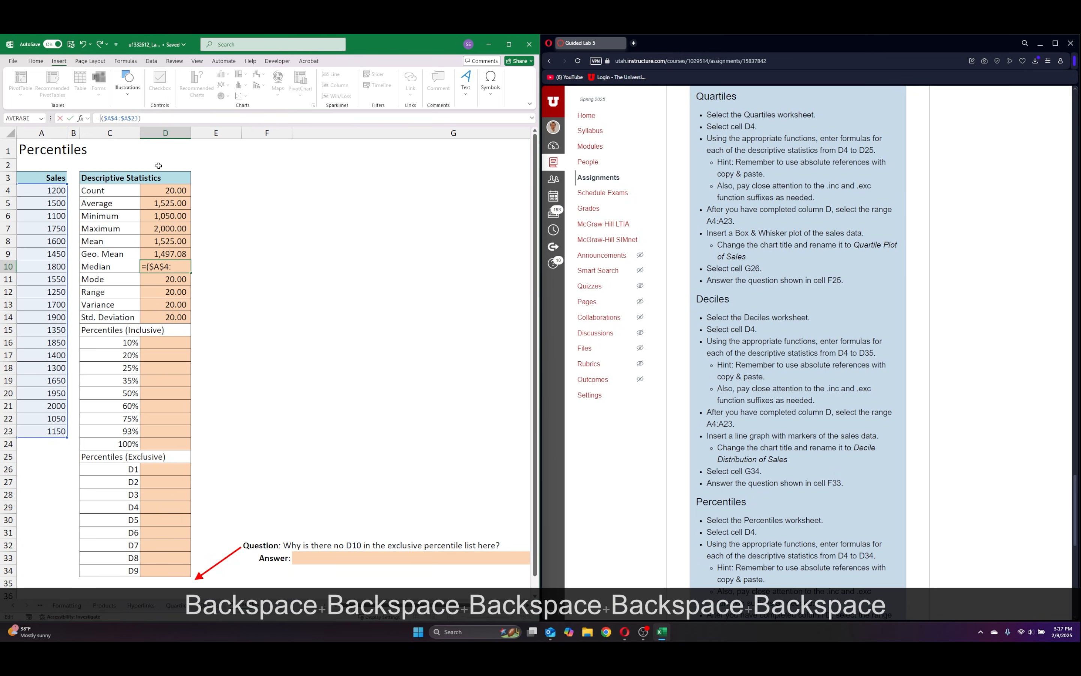
pyautogui.write('median')
pyautogui.press('Return')
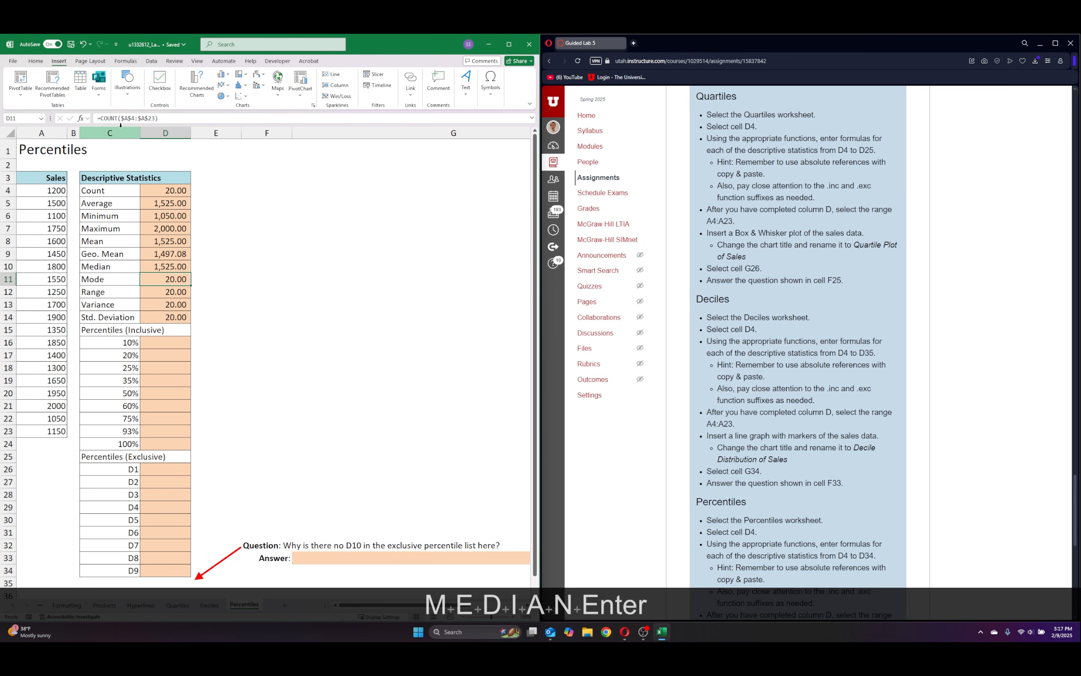
# Replace COUNT with MODE in the Mode formula in D11.
pyautogui.click(117, 118)
pyautogui.press('BackSpace')
pyautogui.press('BackSpace')
pyautogui.press('BackSpace')
pyautogui.press('BackSpace')
pyautogui.press('BackSpace')
pyautogui.write('mode')
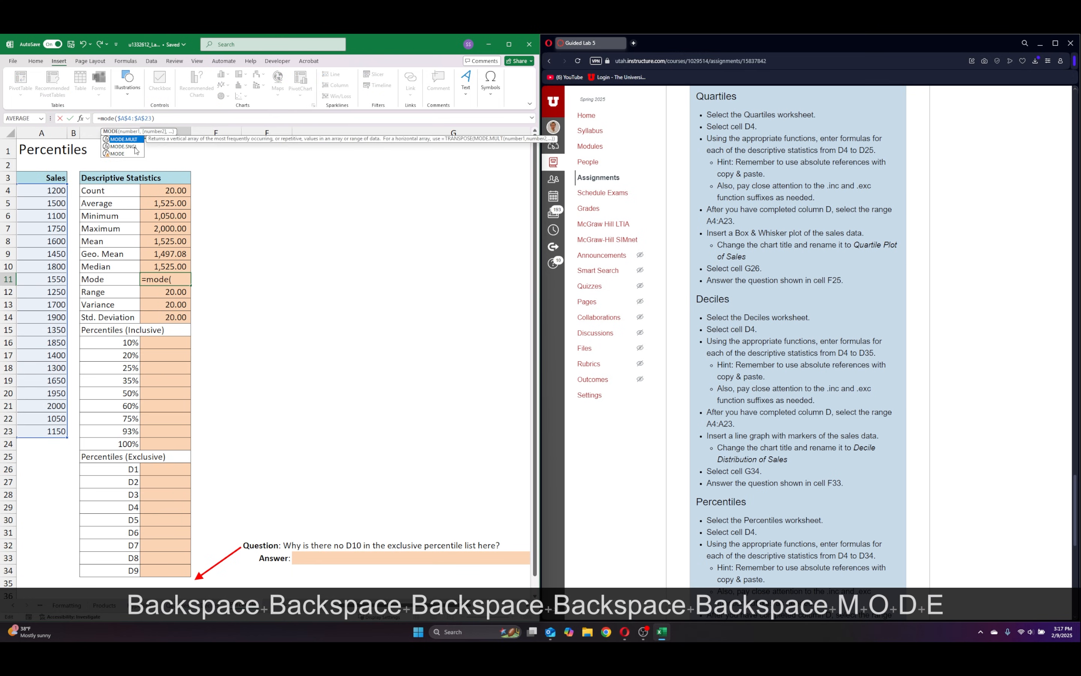
pyautogui.press('Return')
# Replace the Range formula in D12 with the maximum minus the minimum, =D7-D6.
pyautogui.click(118, 119)
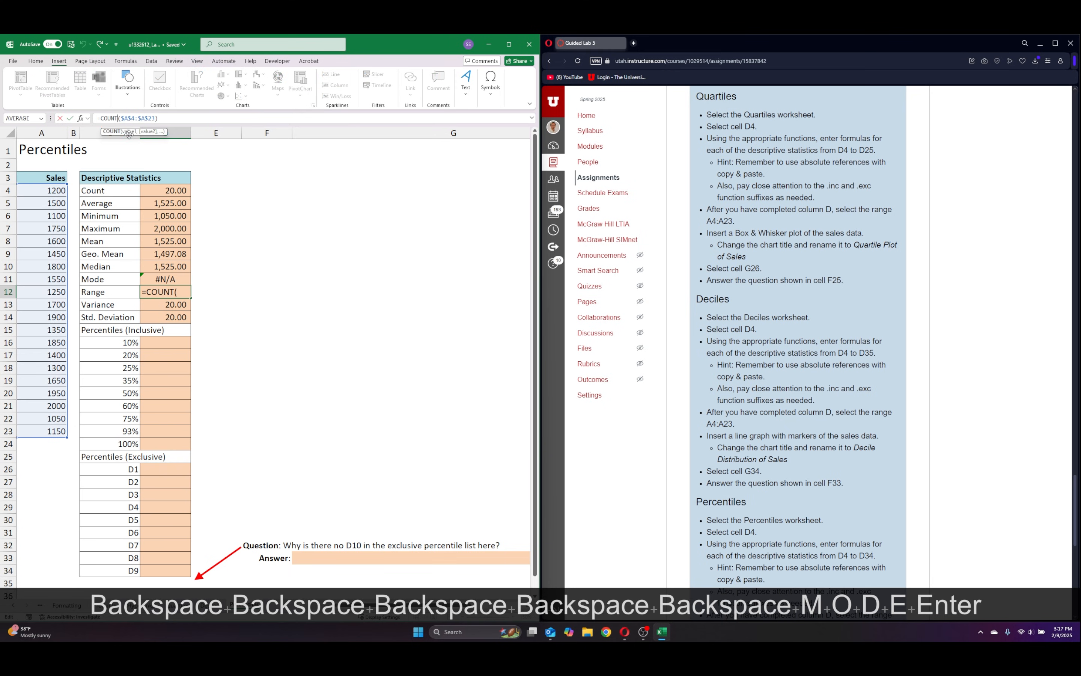
pyautogui.press('BackSpace')
pyautogui.press('BackSpace')
pyautogui.press('BackSpace')
pyautogui.press('BackSpace')
pyautogui.press('BackSpace')
pyautogui.moveTo(141, 118); pyautogui.dragTo(99, 118)
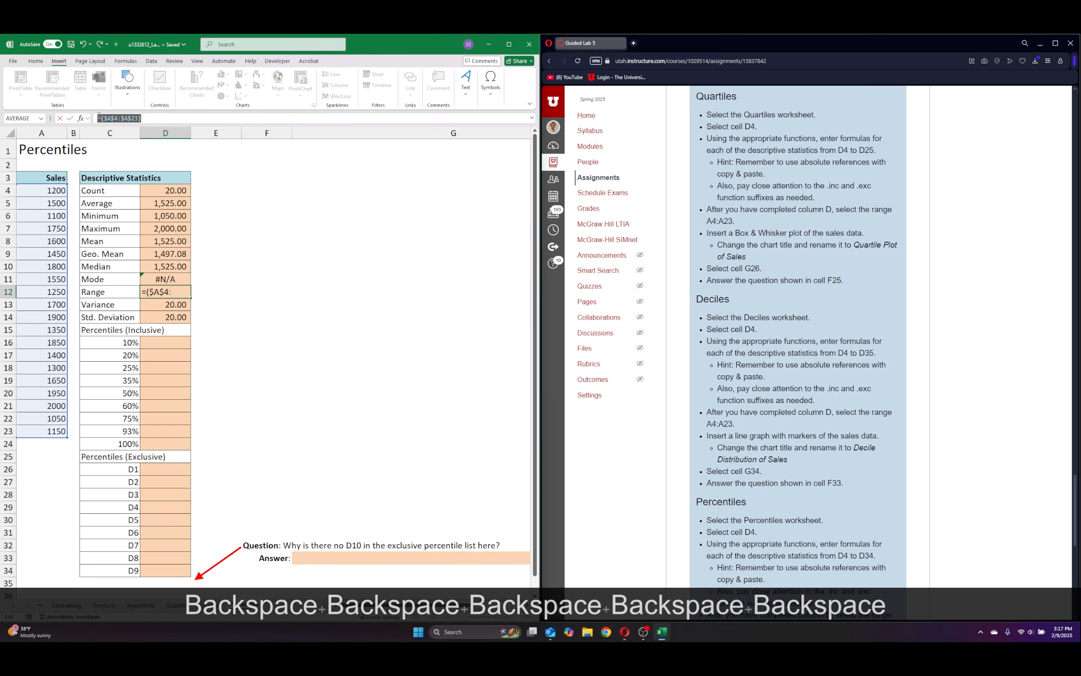
pyautogui.press('BackSpace')
pyautogui.press('BackSpace')
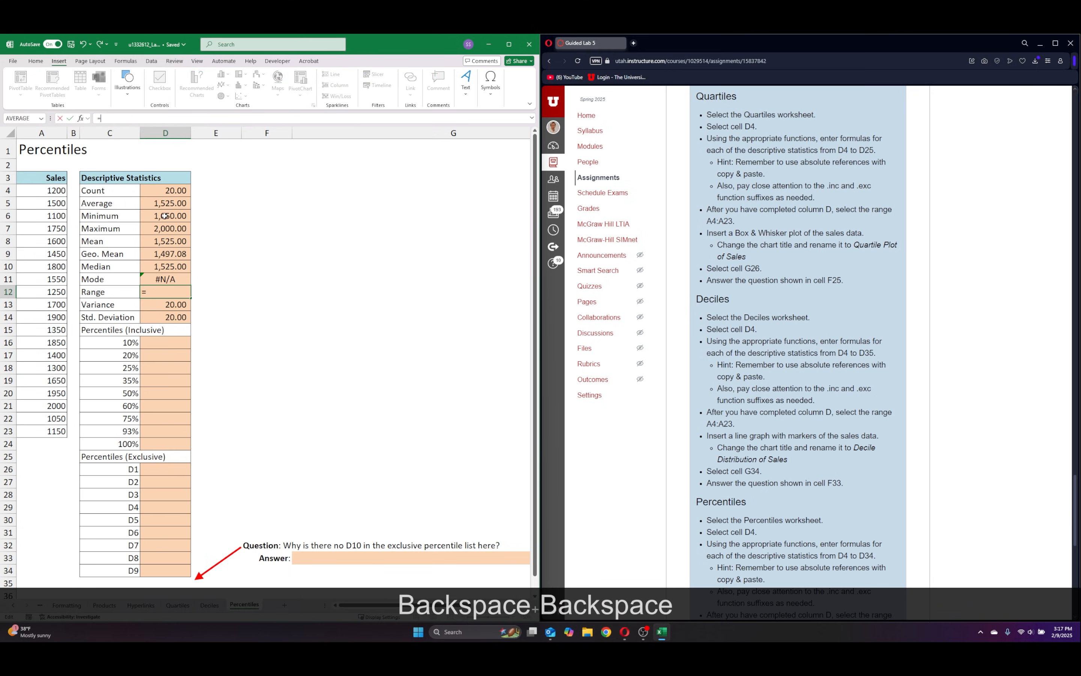
pyautogui.click(159, 227)
pyautogui.write('-')
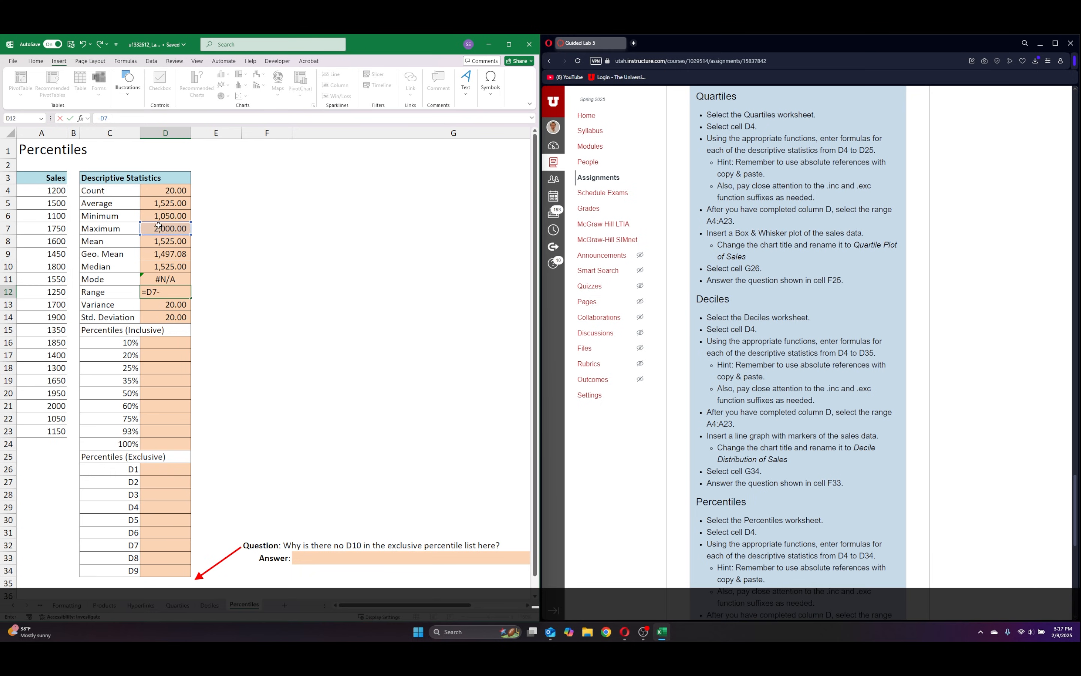
pyautogui.click(159, 216)
pyautogui.press('Return')
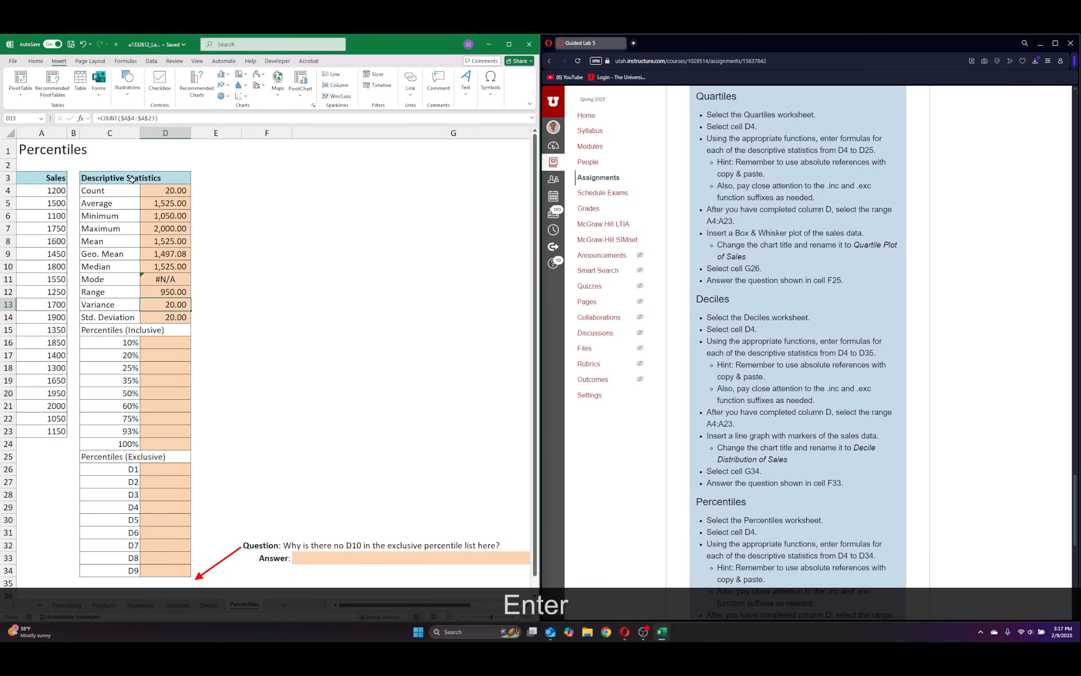
# Replace COUNT with the population variance function VAR.P in the Variance formula in D13.
pyautogui.click(116, 119)
pyautogui.click(98, 118)
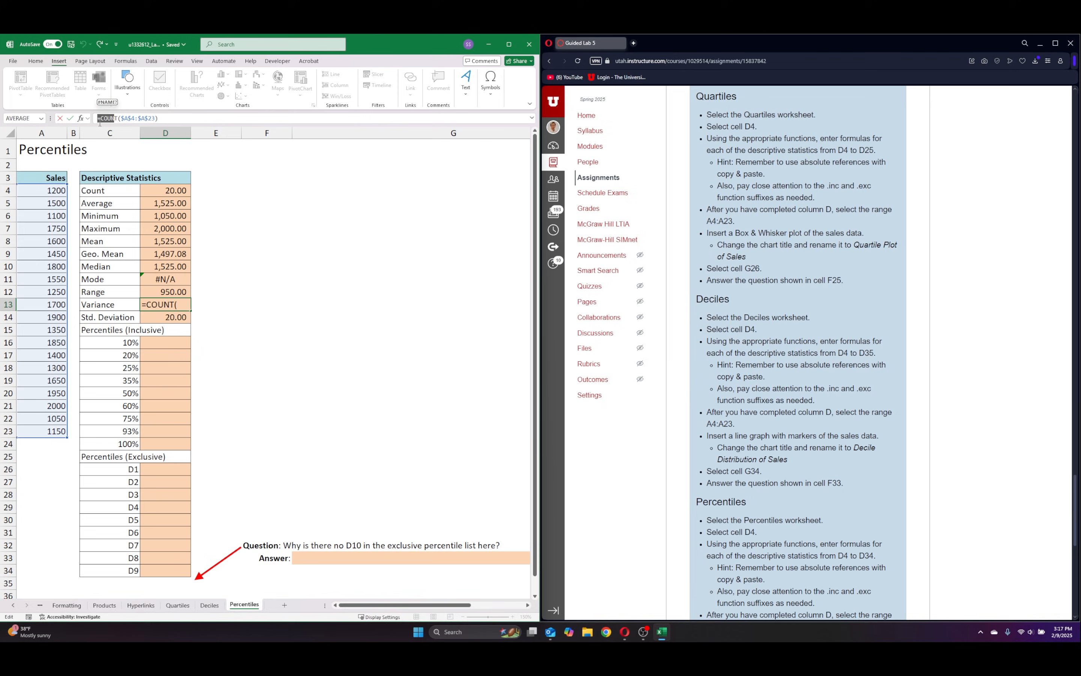
pyautogui.press('Right')
pyautogui.press('Right')
pyautogui.press('Right')
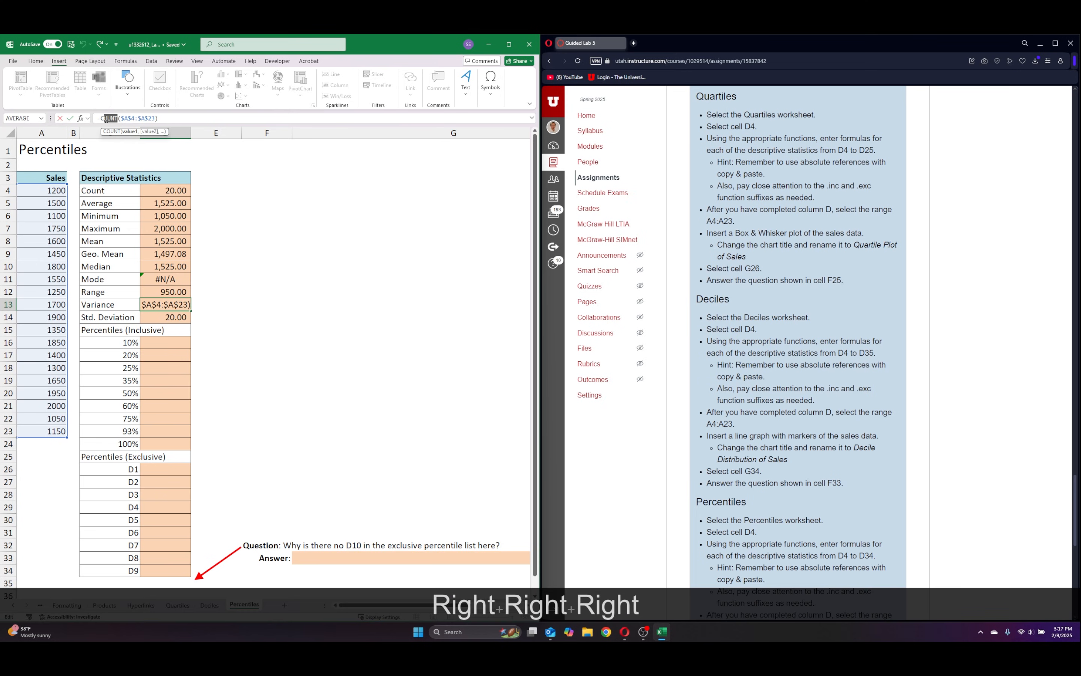
pyautogui.press('BackSpace')
pyautogui.press('BackSpace')
pyautogui.press('BackSpace')
pyautogui.press('BackSpace')
pyautogui.press('BackSpace')
pyautogui.write('var')
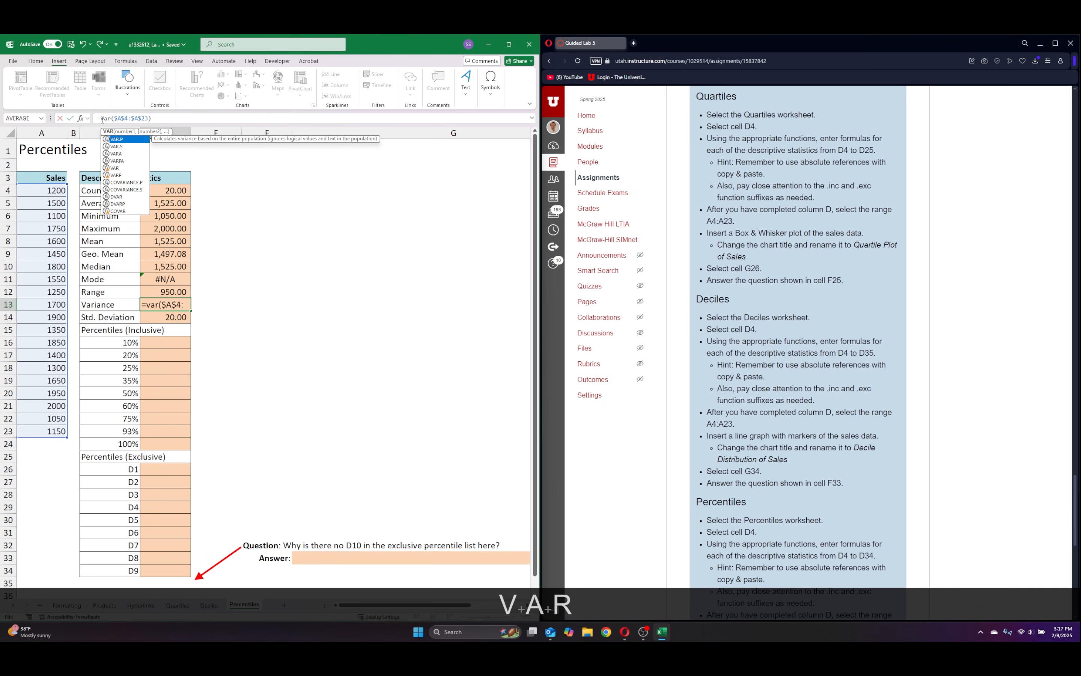
pyautogui.doubleClick(116, 139)
pyautogui.press('Return')
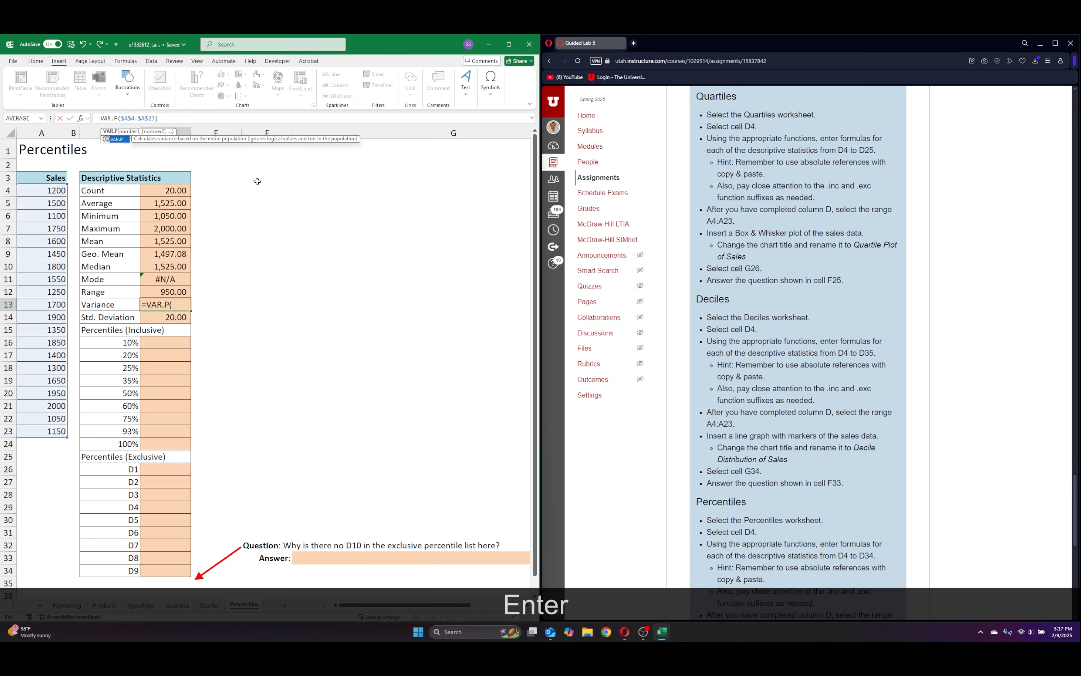
# Replace COUNT with the population standard deviation function STDEV.P in the Std. Deviation formula in D14.
pyautogui.doubleClick(107, 118)
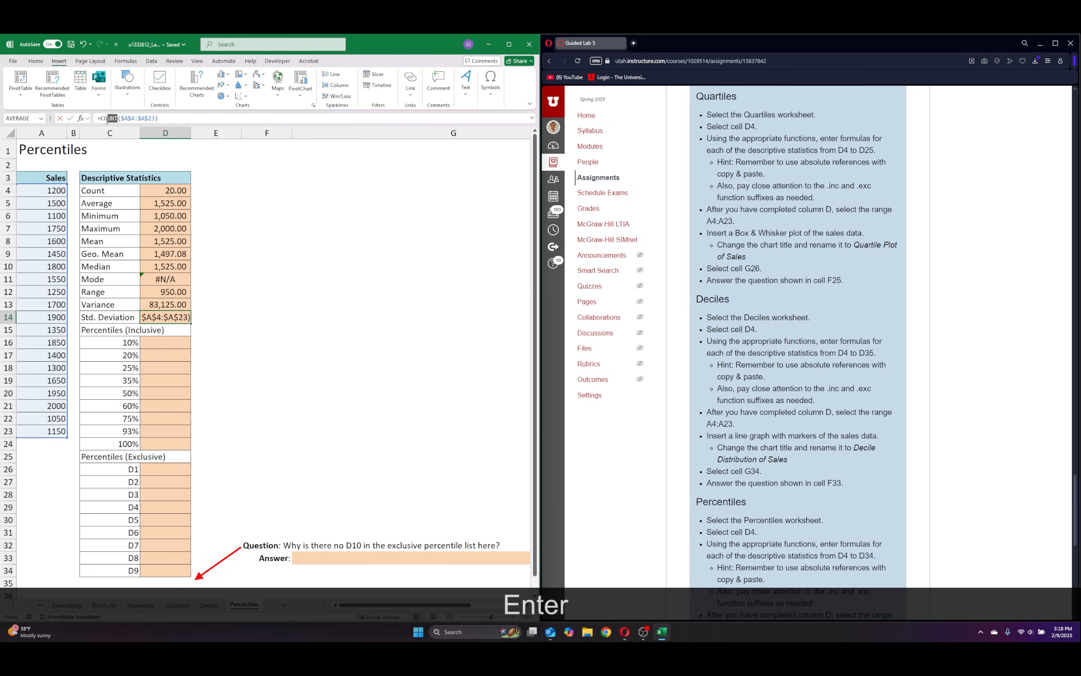
pyautogui.write('std')
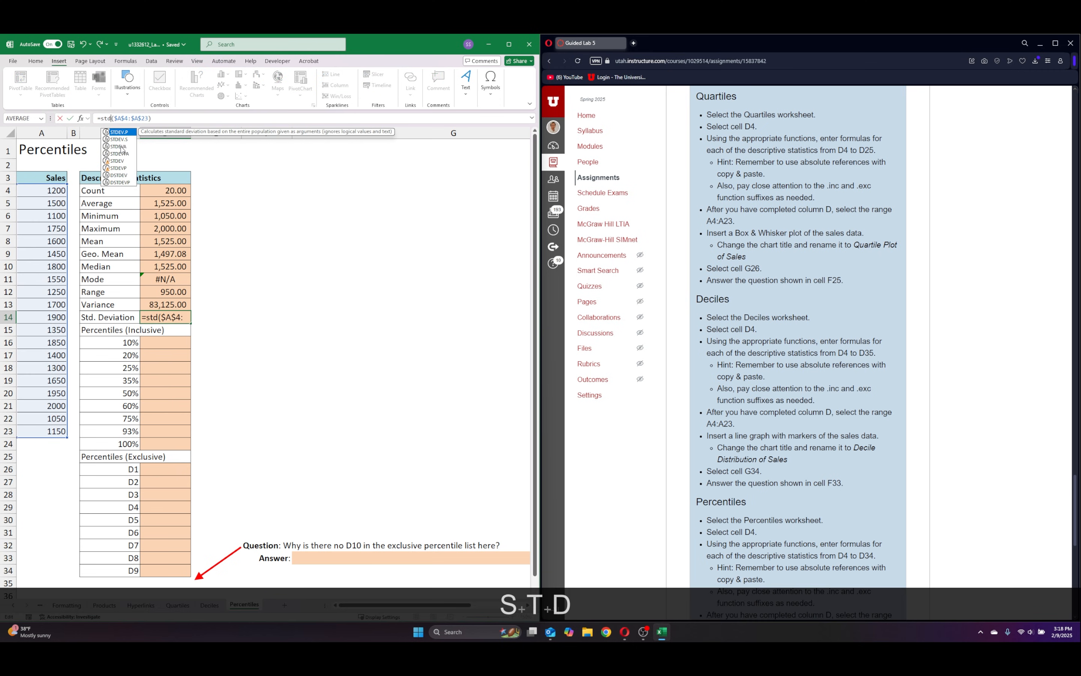
pyautogui.doubleClick(120, 132)
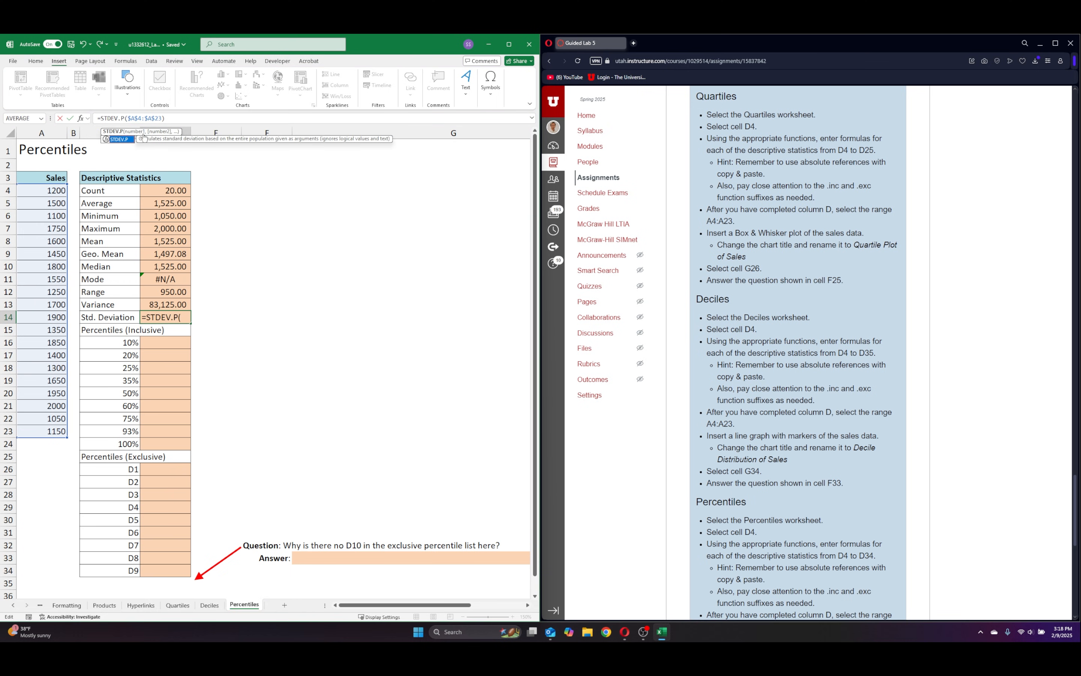
pyautogui.press('BackSpace')
pyautogui.press('BackSpace')
pyautogui.press('Return')
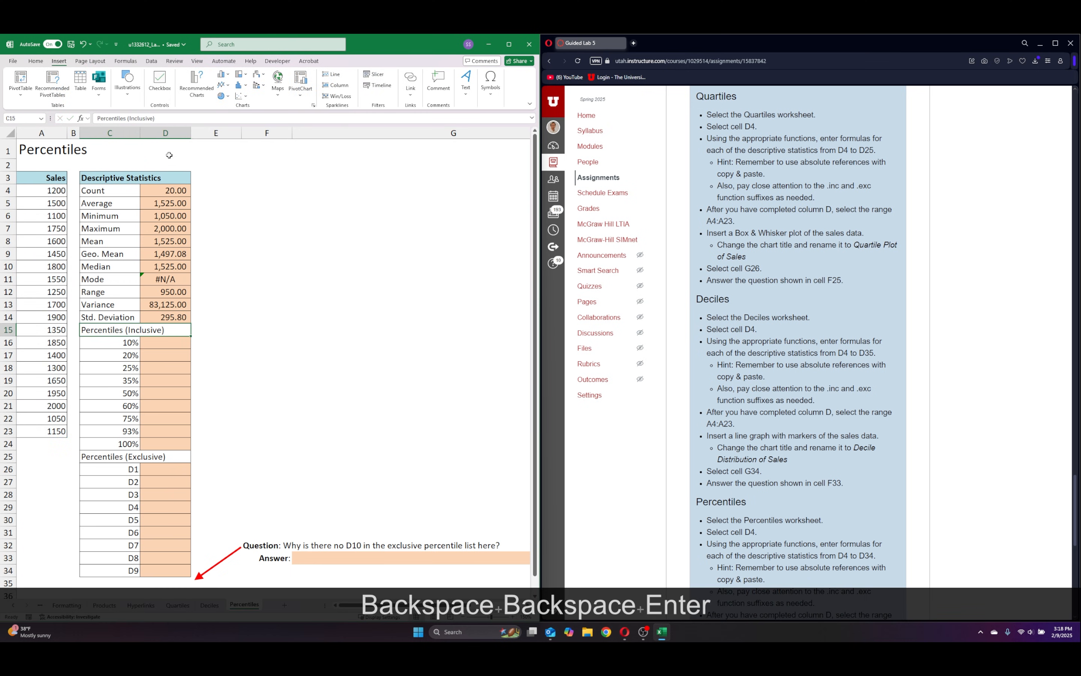
# Enter =PERCENTILE.INC(A4:A23,C16:C24) in D16 to fill the inclusive percentiles from 10% to 100%.
pyautogui.click(157, 353)
pyautogui.scroll(-2, 277, 367)
pyautogui.scroll(1, 275, 361)
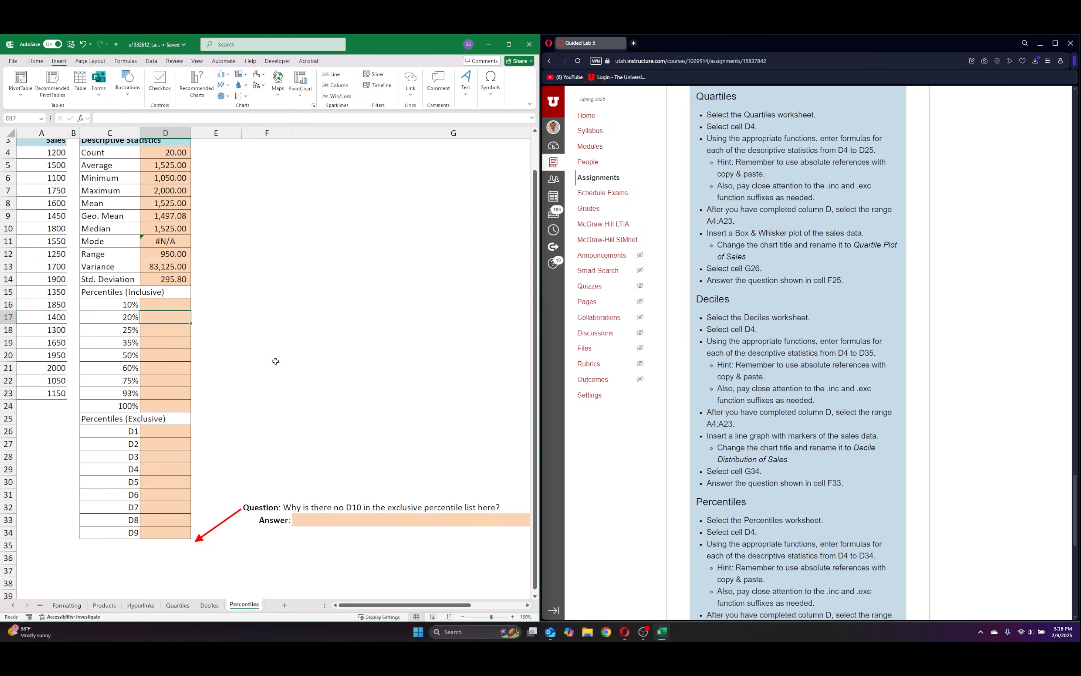
pyautogui.click(158, 301)
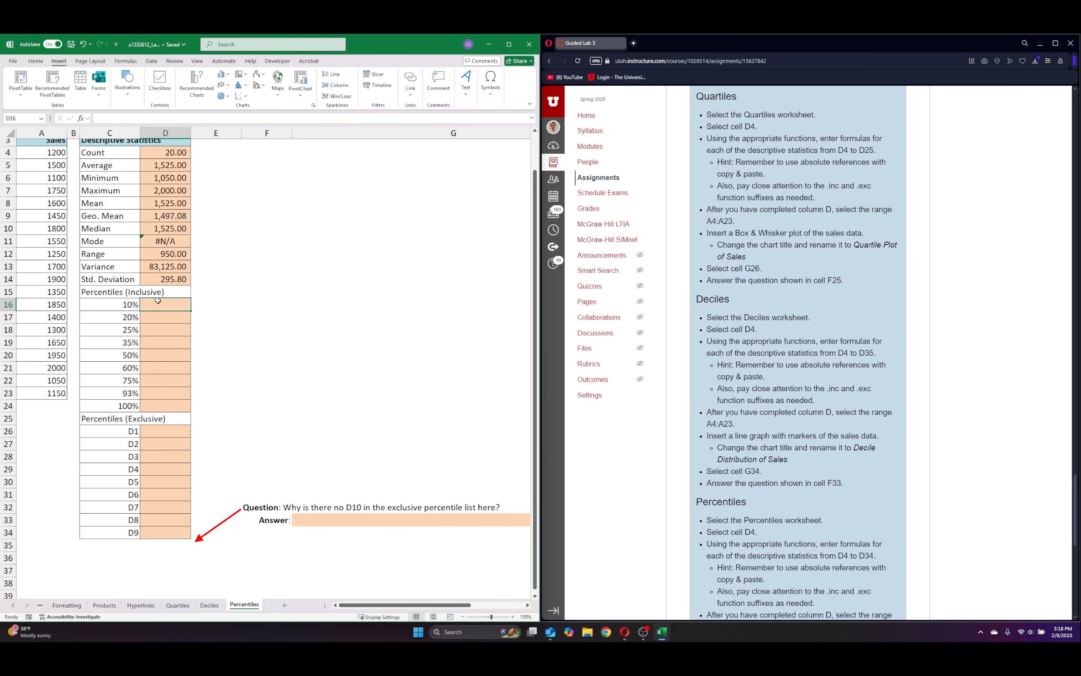
pyautogui.write('=per')
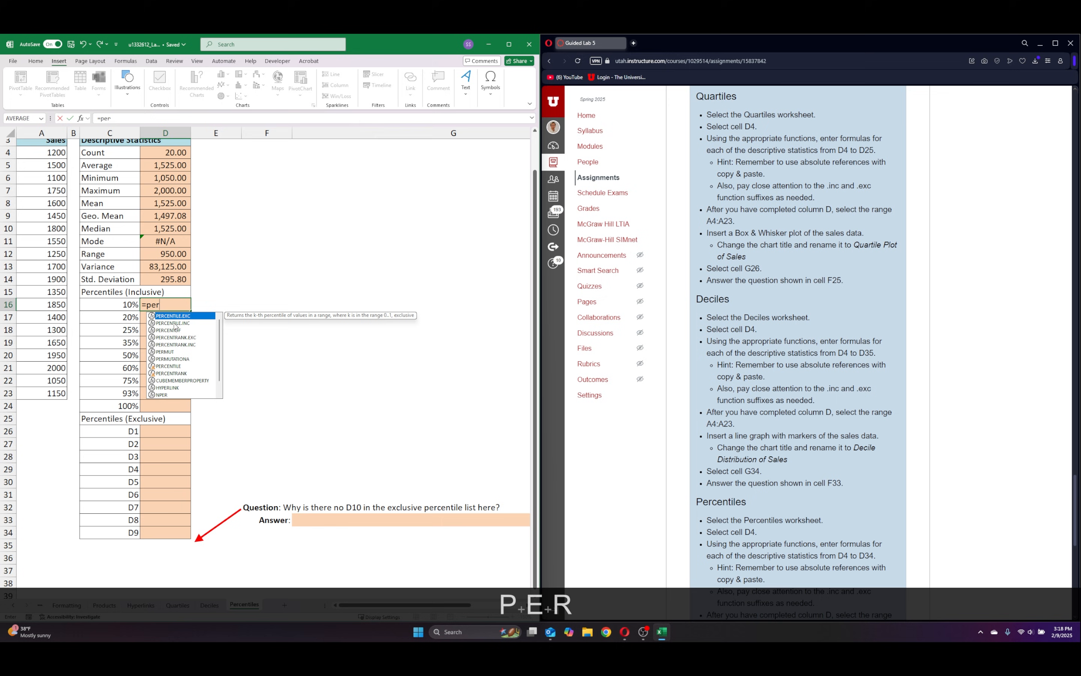
pyautogui.doubleClick(174, 323)
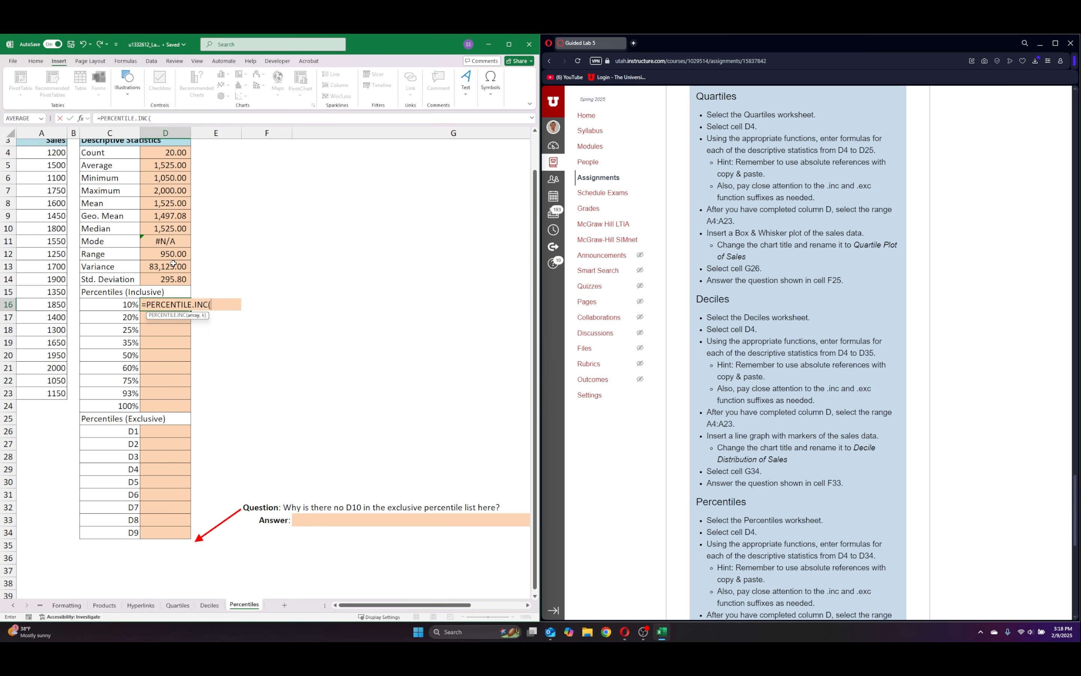
pyautogui.scroll(1, 173, 264)
pyautogui.click(54, 191)
pyautogui.hotkey('ctrl', 'shift', 'Down')
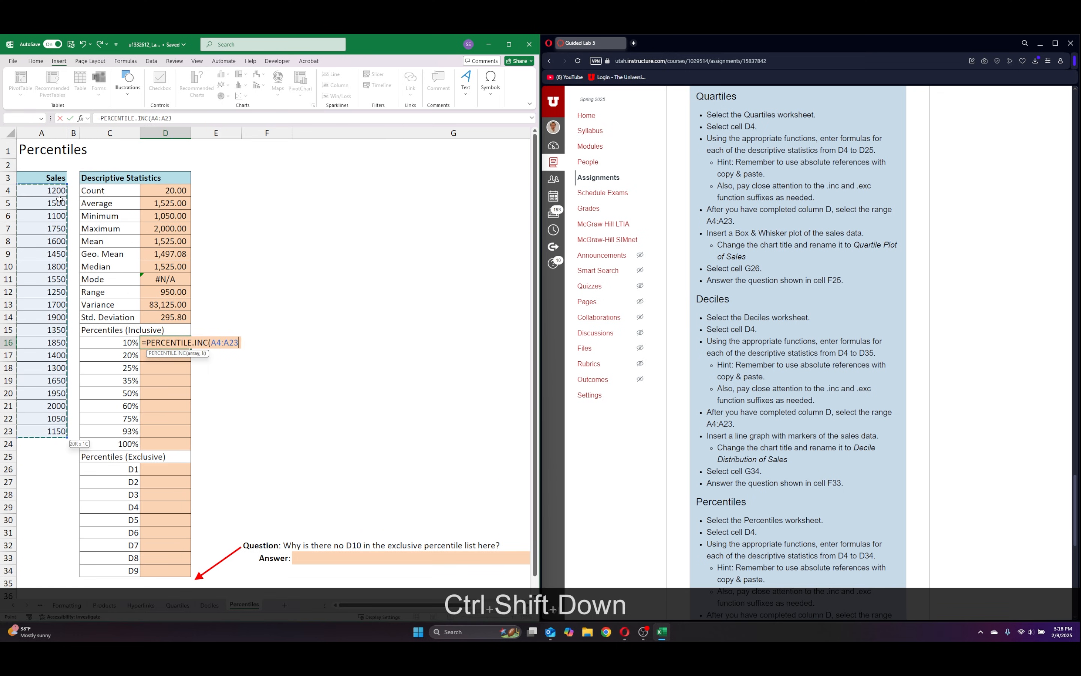
pyautogui.write(',')
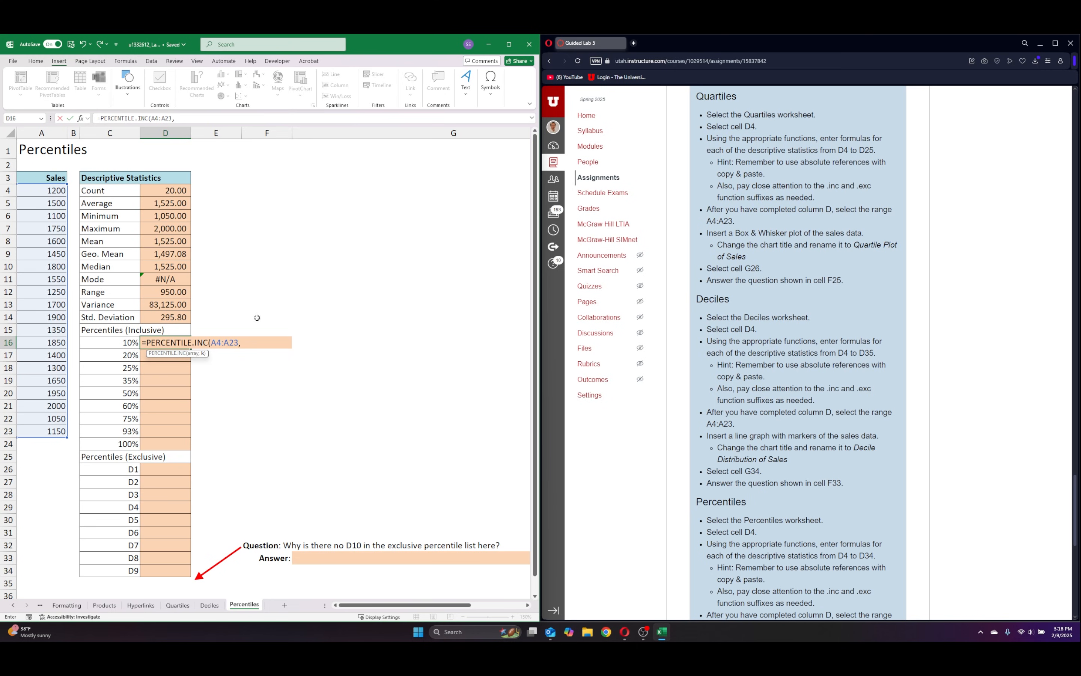
pyautogui.moveTo(107, 342); pyautogui.dragTo(106, 444)
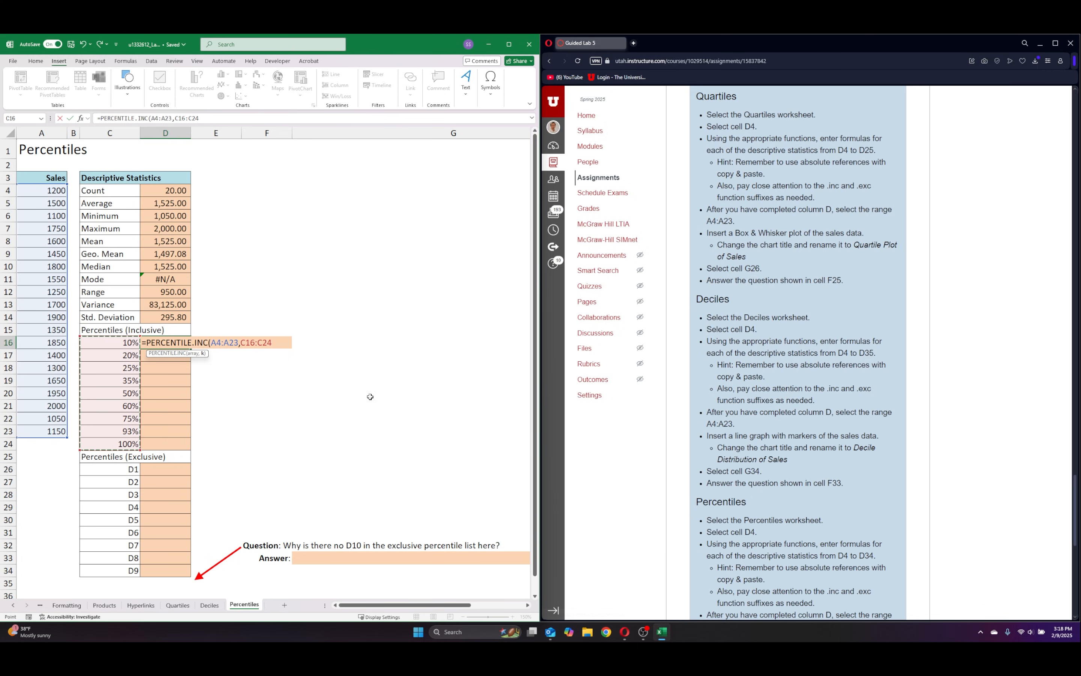
pyautogui.write(')')
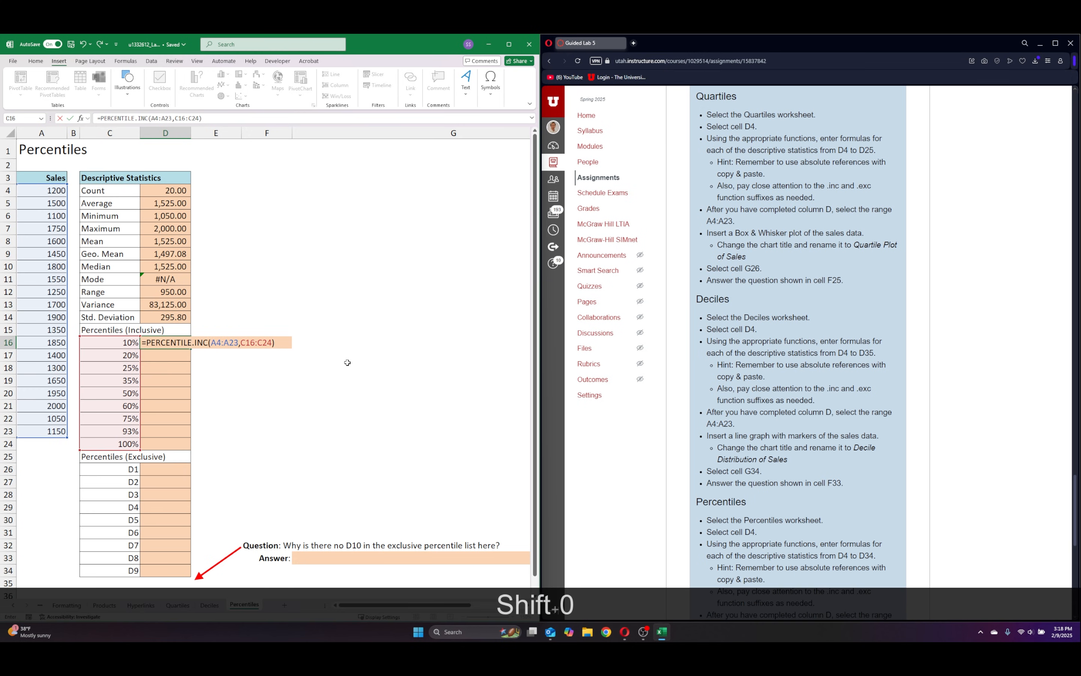
pyautogui.press('Return')
pyautogui.click(330, 375)
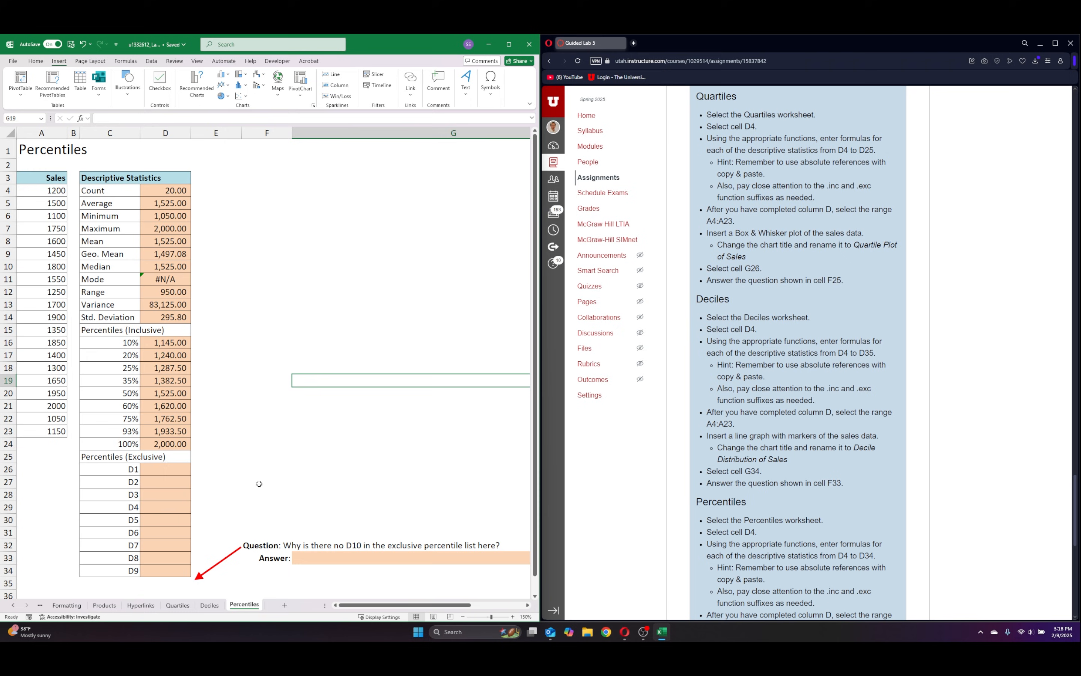
# Enter =PERCENTILE.EXC(A4:A23,0.1) in D26 for the exclusive D1 value.
pyautogui.click(176, 469)
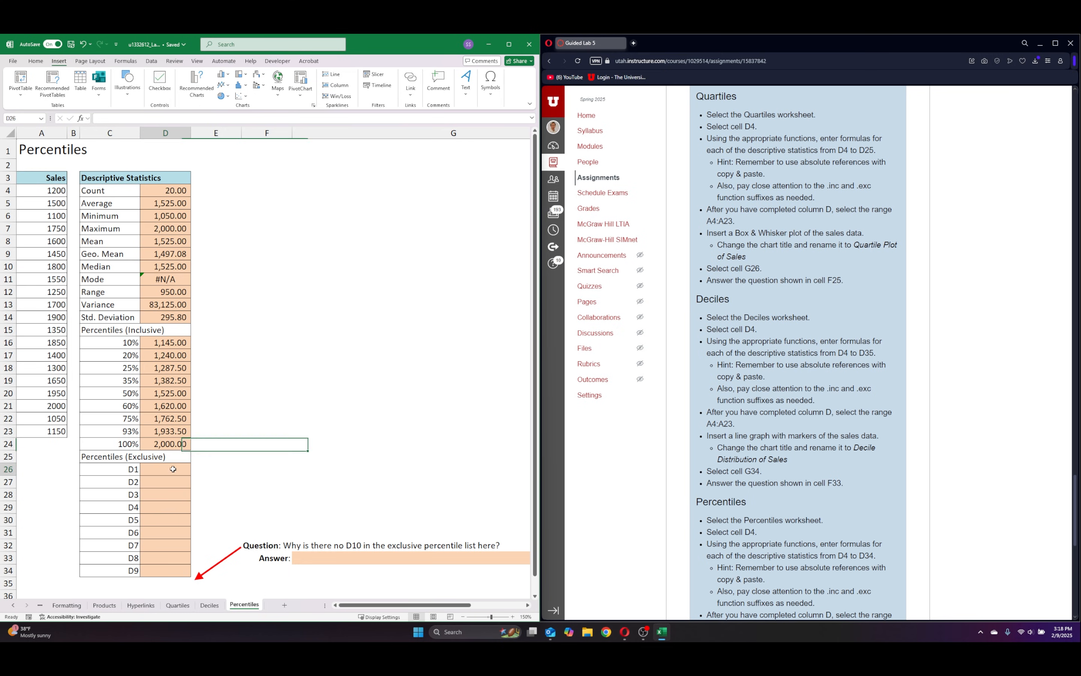
pyautogui.write('=')
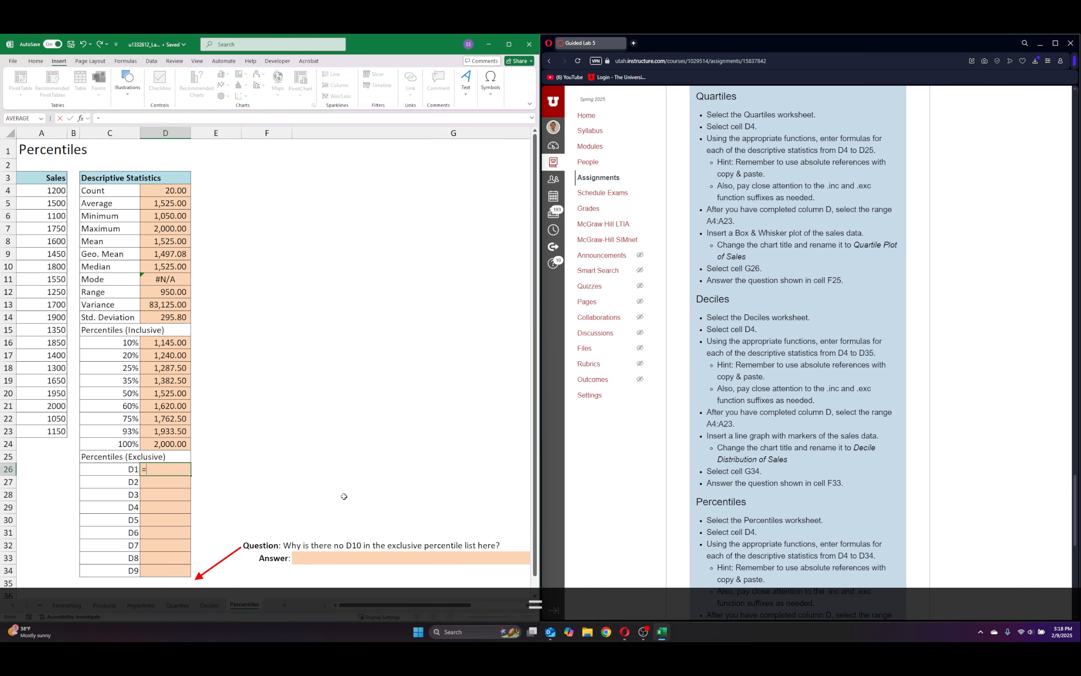
pyautogui.write('per')
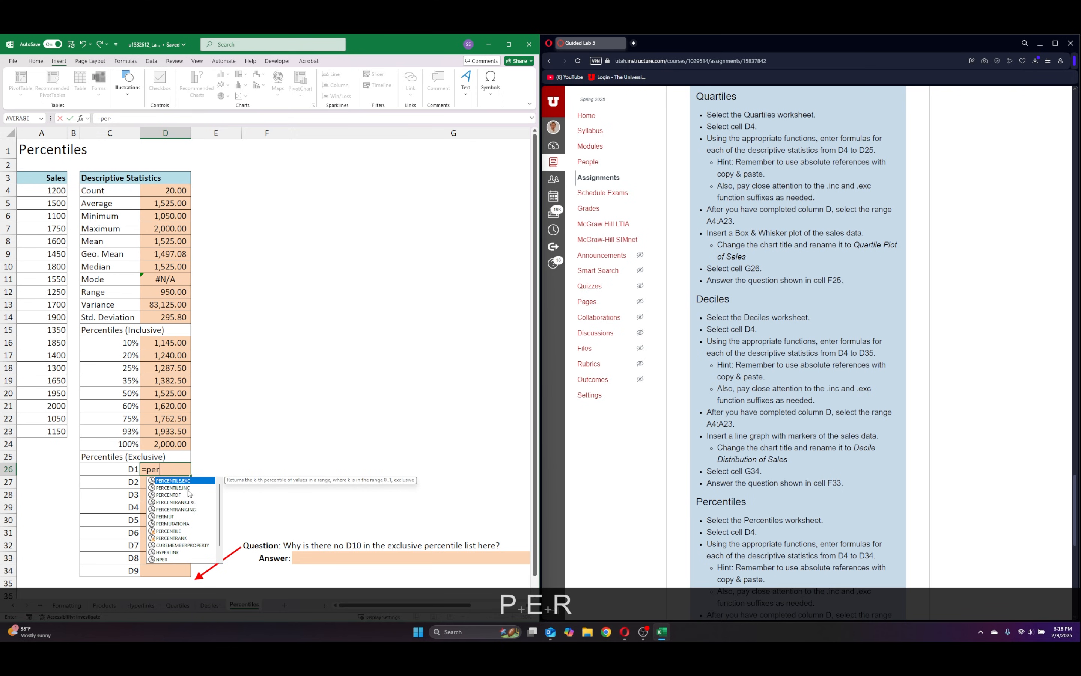
pyautogui.press('Tab')
pyautogui.click(54, 197)
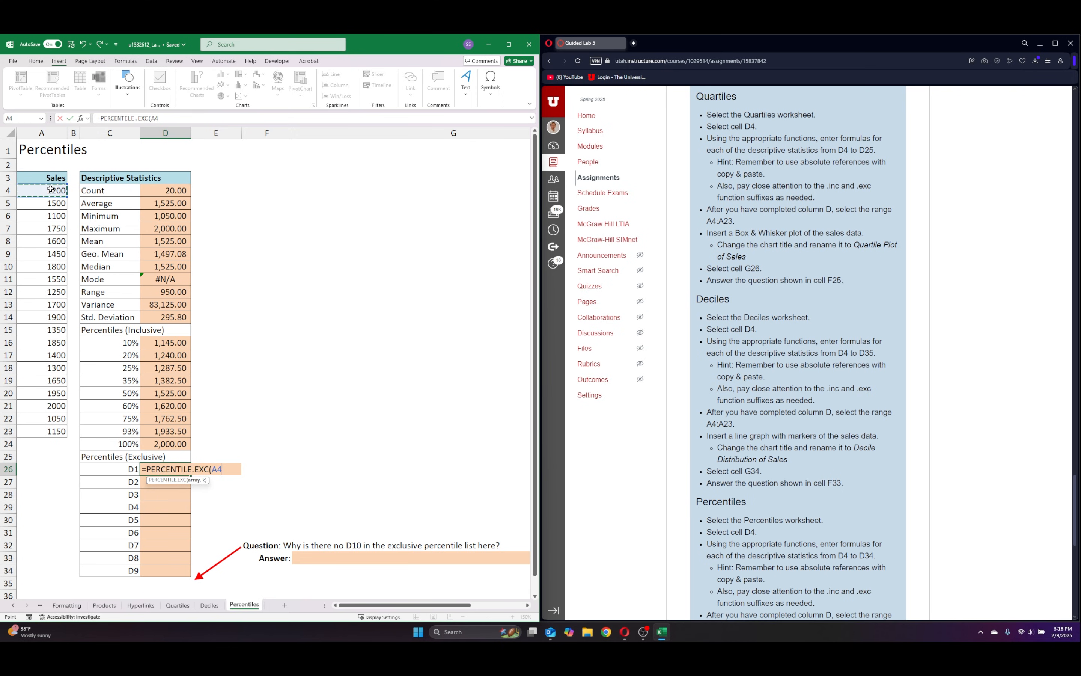
pyautogui.hotkey('ctrl', 'shift', 'Down')
pyautogui.write(',')
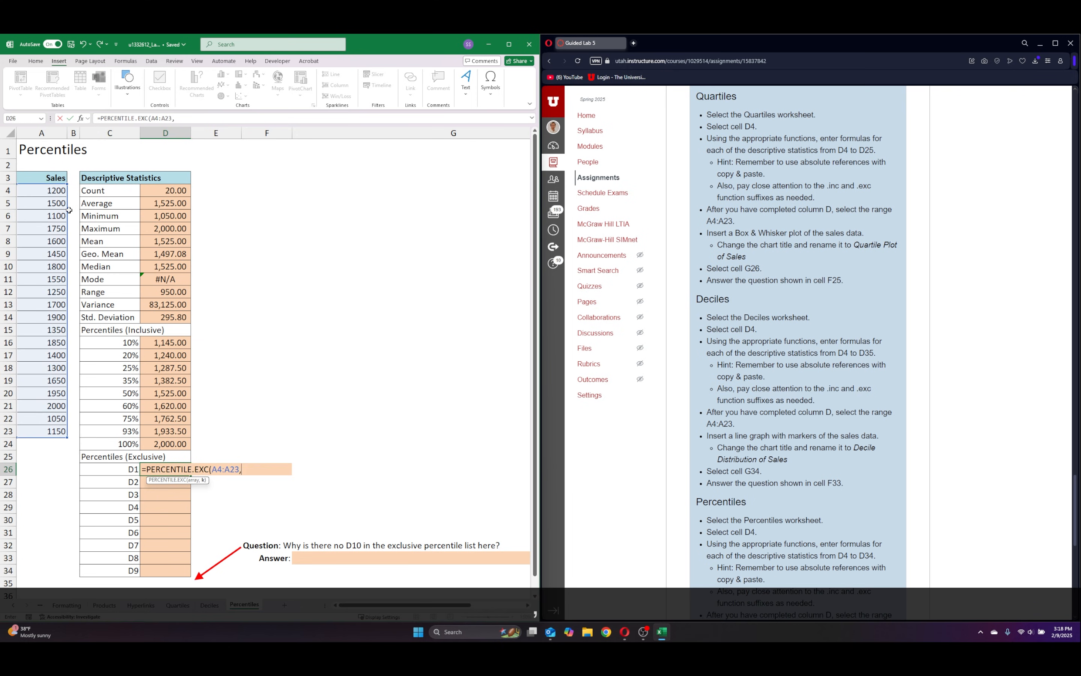
pyautogui.write('0.1)')
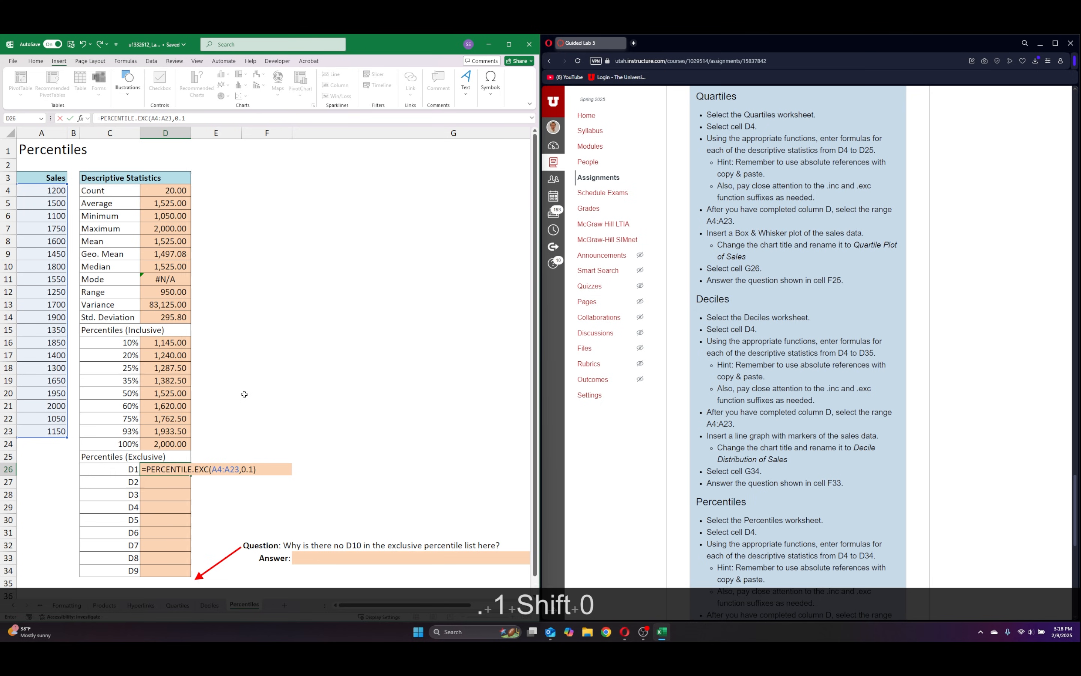
pyautogui.press('Return')
# Fill the D26 formula with its relative references down through D34.
pyautogui.click(162, 474)
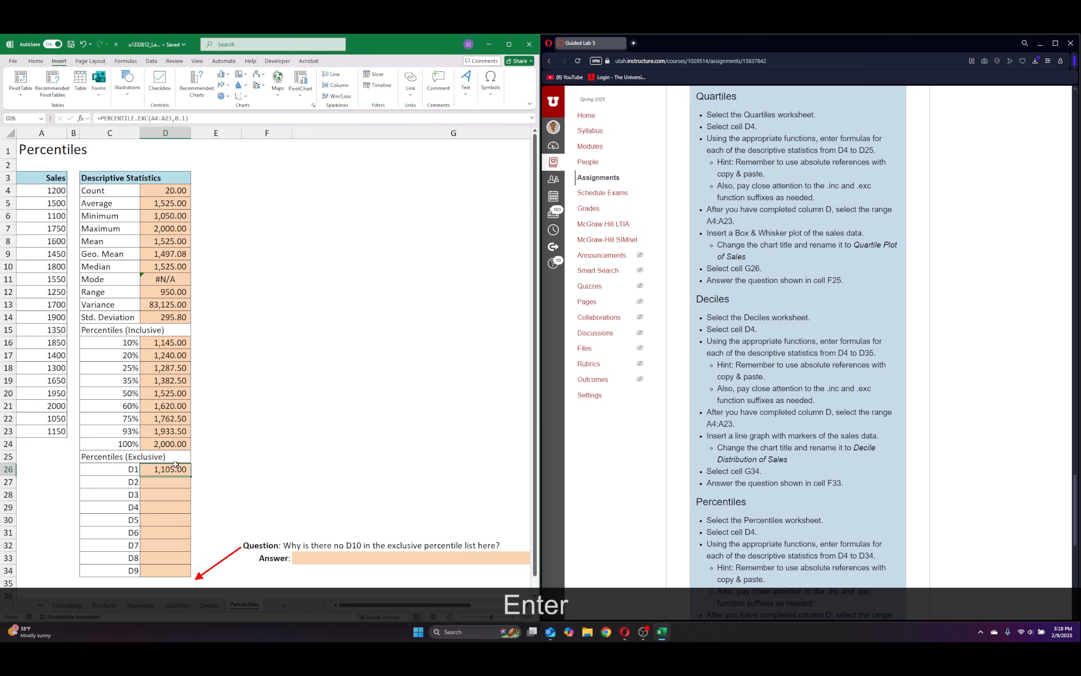
pyautogui.scroll(-2, 249, 459)
pyautogui.moveTo(191, 401); pyautogui.dragTo(192, 499)
pyautogui.click(265, 410)
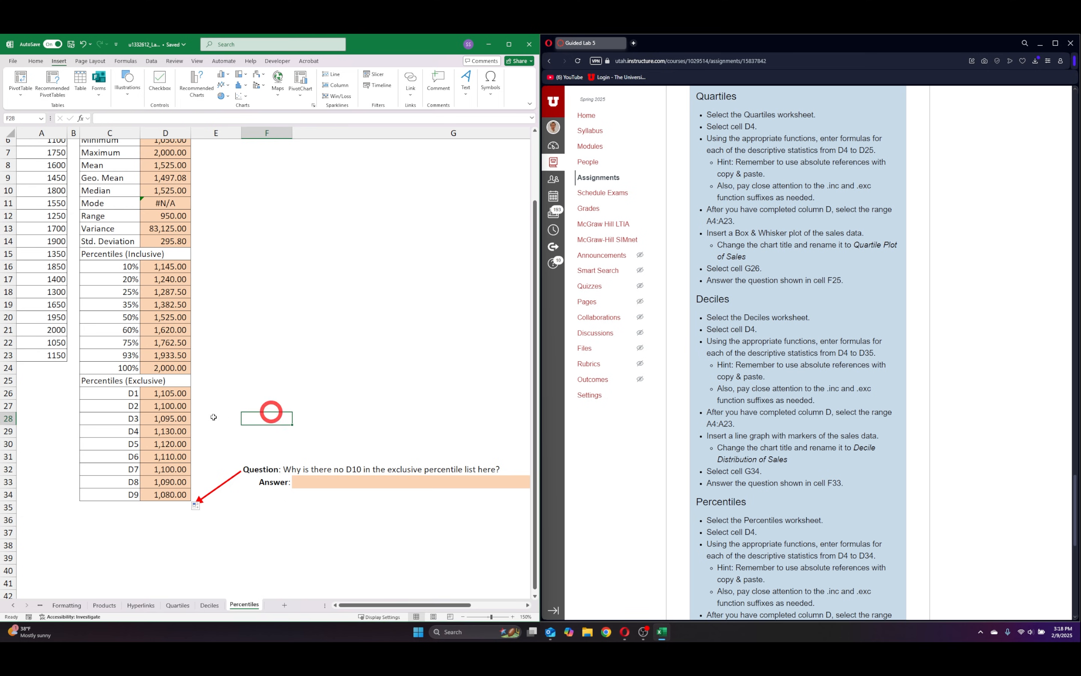
# Make the range absolute as $A$4:$A$23 in the D26 formula and fill it down through D34.
pyautogui.click(172, 392)
pyautogui.press('F2')
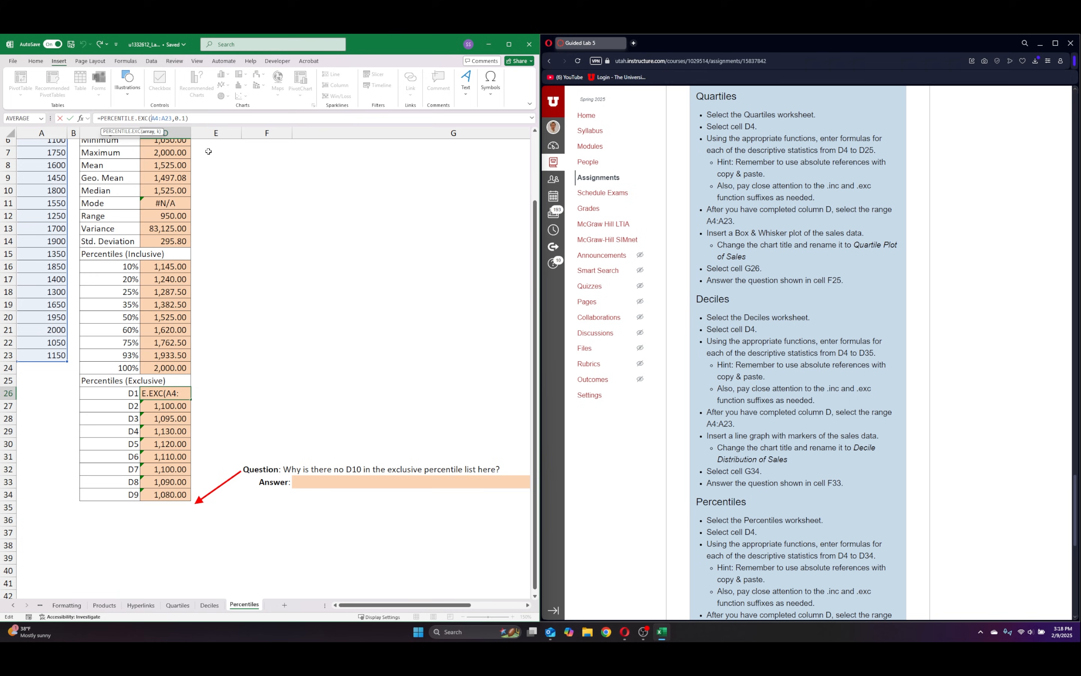
pyautogui.press('F4')
pyautogui.press('Right')
pyautogui.press('Right')
pyautogui.press('F4')
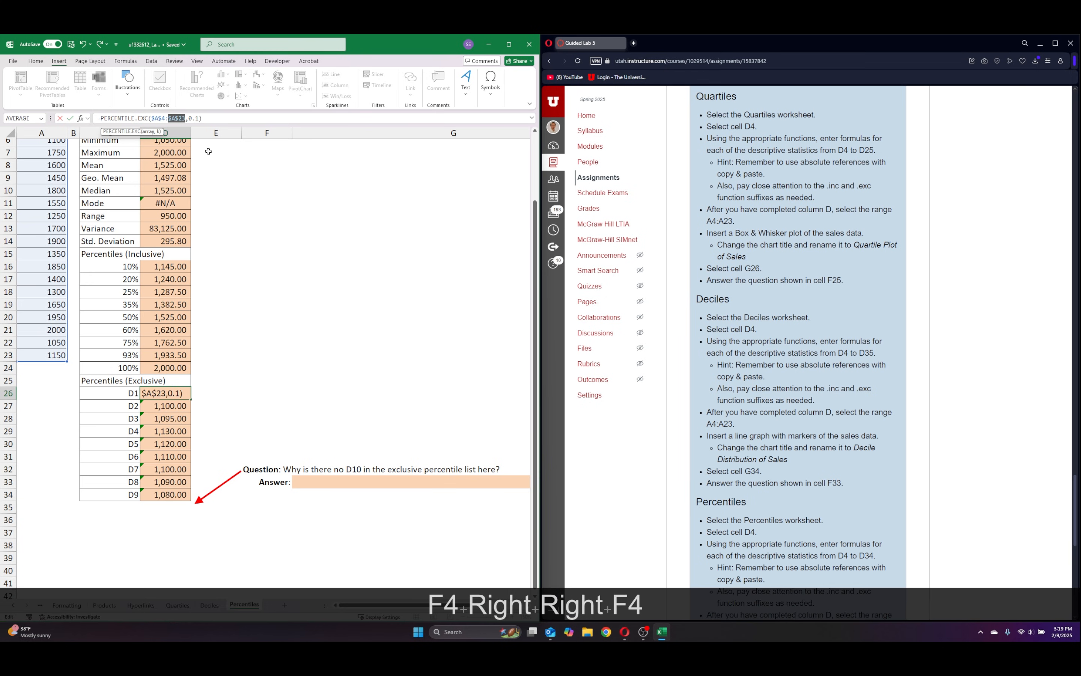
pyautogui.press('Return')
pyautogui.click(175, 393)
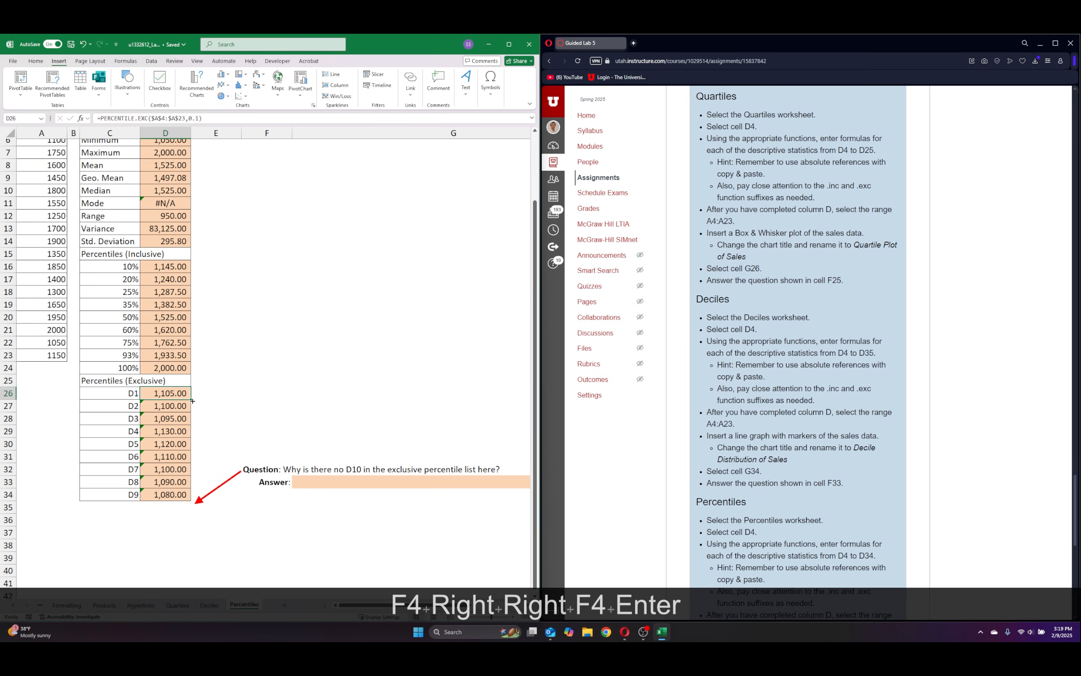
pyautogui.moveTo(192, 401); pyautogui.dragTo(192, 497)
# Set the percentile argument to 0.2 in the D2 formula in D27 and to 0.3 in the D3 formula in D28.
pyautogui.click(167, 407)
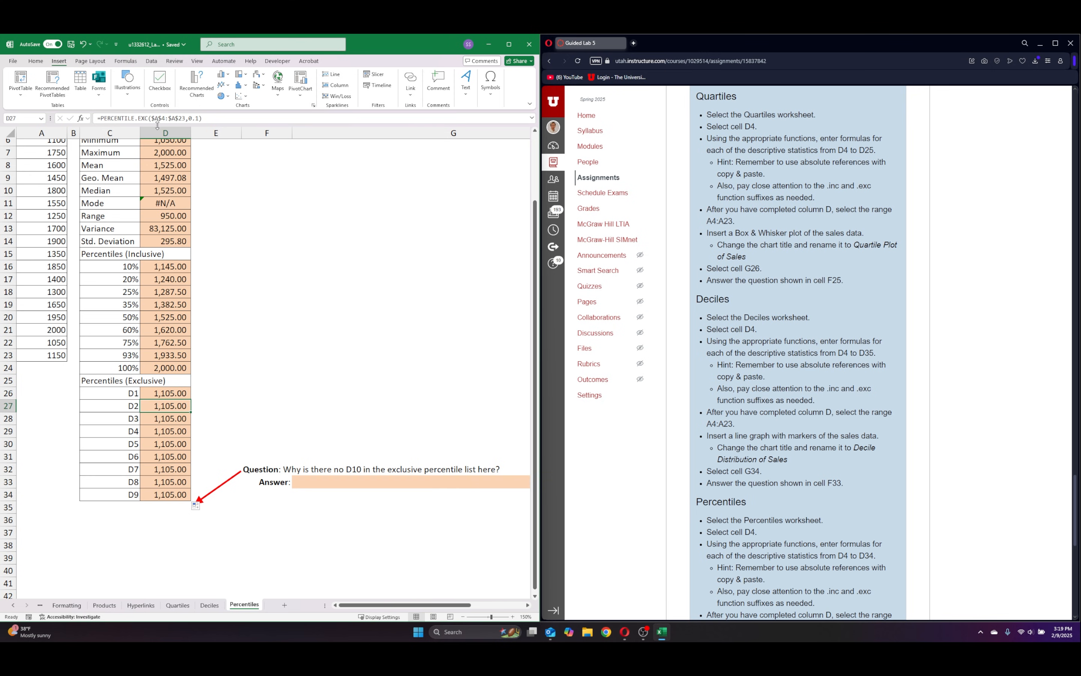
pyautogui.click(196, 118)
pyautogui.press('Right')
pyautogui.press('BackSpace')
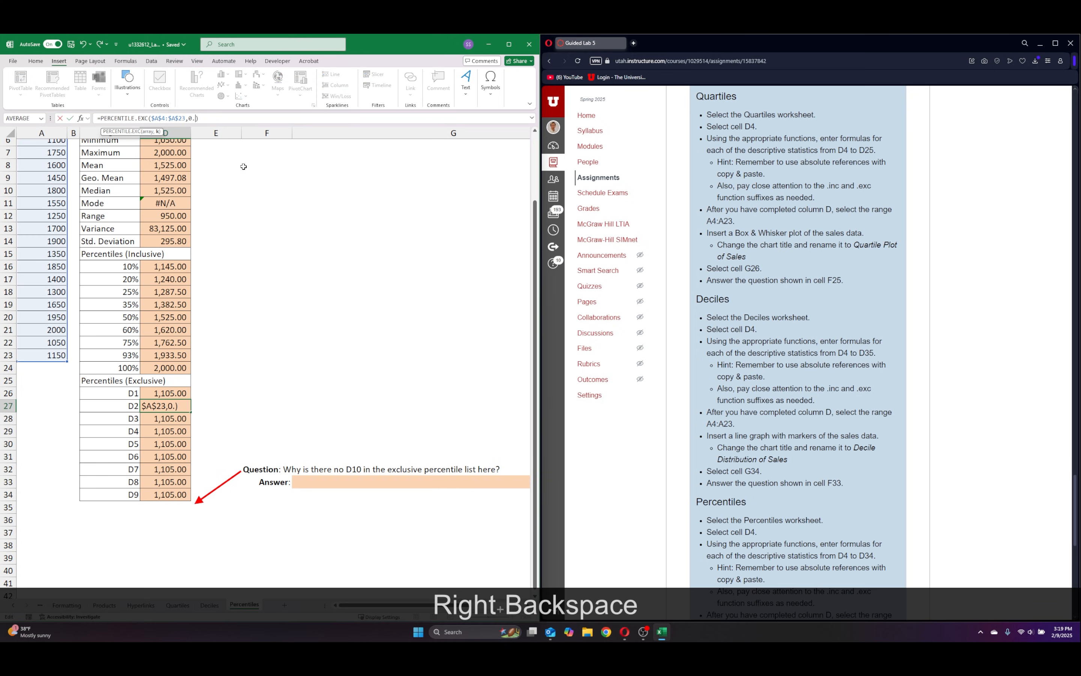
pyautogui.write('2')
pyautogui.press('Return')
pyautogui.click(202, 119)
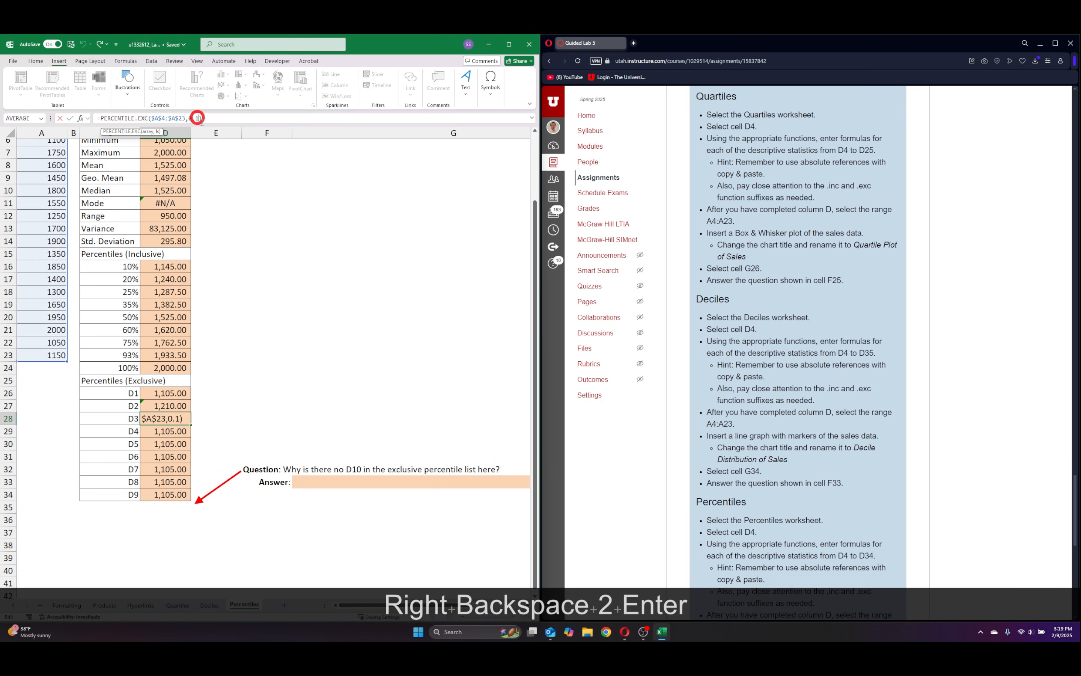
pyautogui.press('BackSpace')
pyautogui.write('3')
pyautogui.press('Return')
# Set the percentile argument to 0.4 in the D4 formula in D29 and to 0.5 in the D5 formula in D30.
pyautogui.click(197, 119)
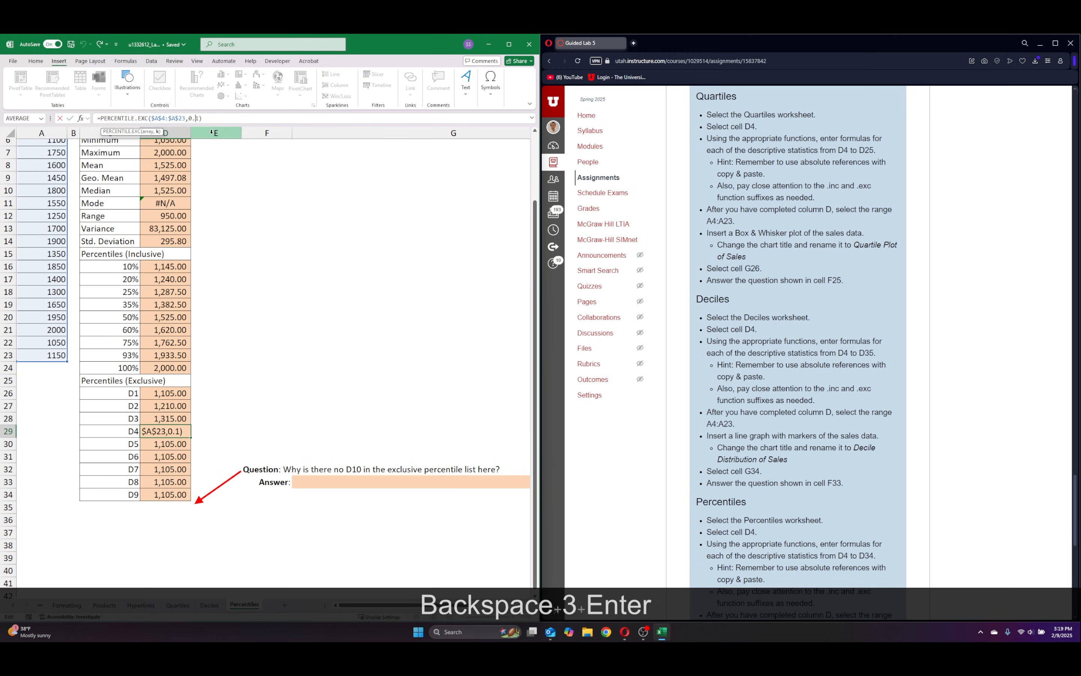
pyautogui.press('Right')
pyautogui.press('BackSpace')
pyautogui.write('4')
pyautogui.press('Return')
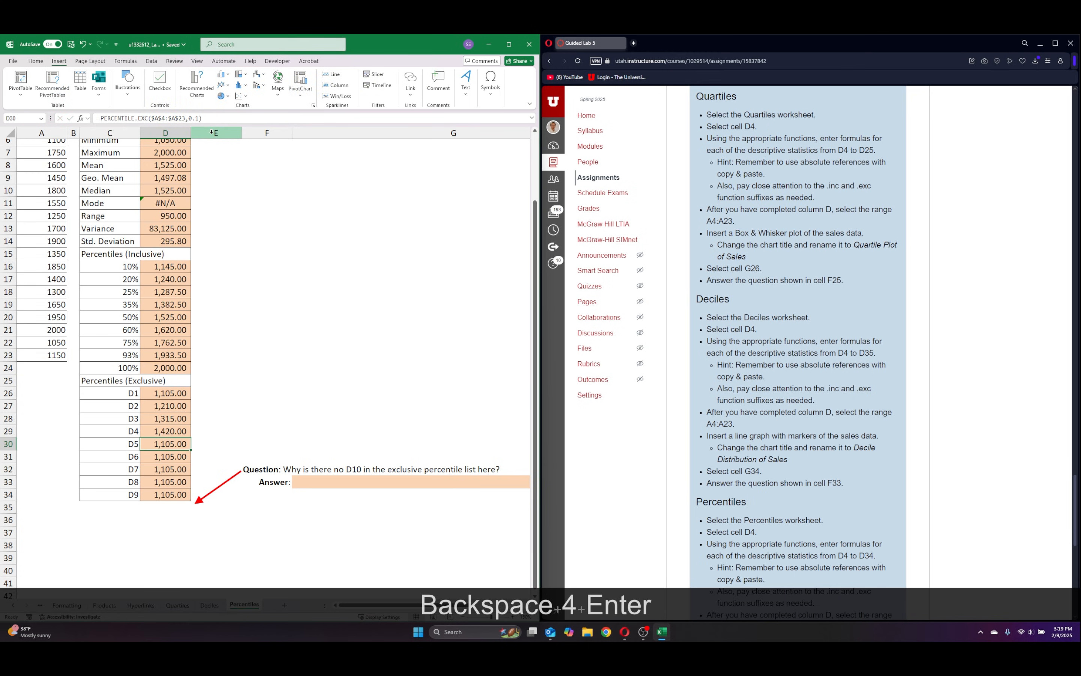
pyautogui.click(205, 118)
pyautogui.press('BackSpace')
pyautogui.write('5')
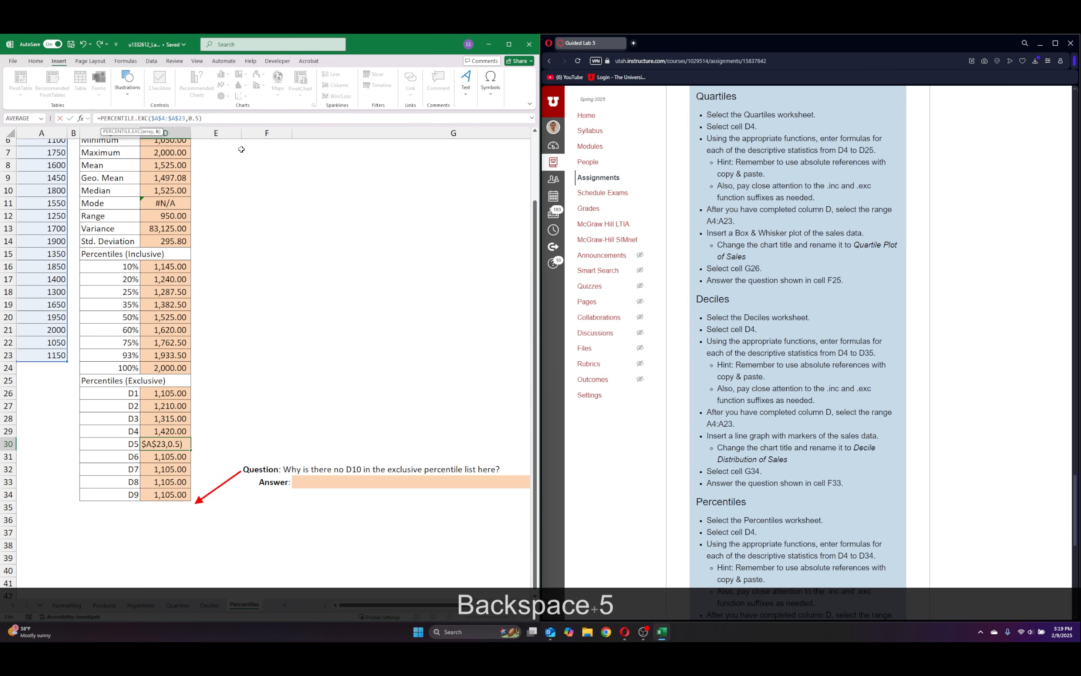
pyautogui.press('Return')
# Set the percentile argument to 0.6 in the D6 formula in D31 and to 0.7 in the D7 formula in D32.
pyautogui.click(199, 118)
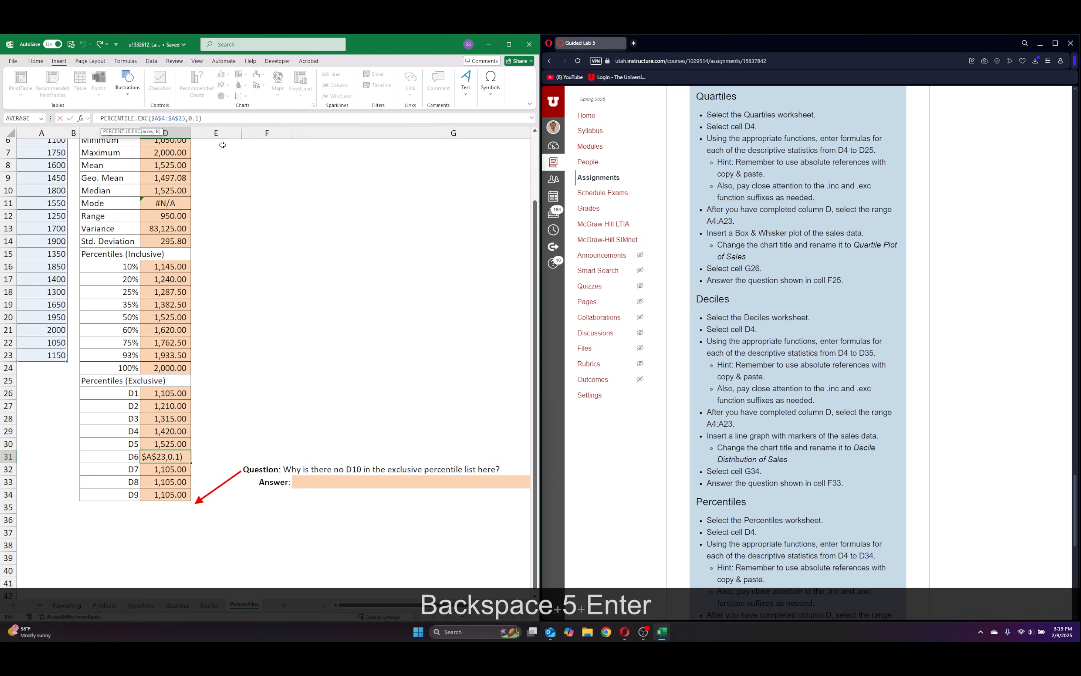
pyautogui.press('BackSpace')
pyautogui.write('6')
pyautogui.press('Return')
pyautogui.click(196, 119)
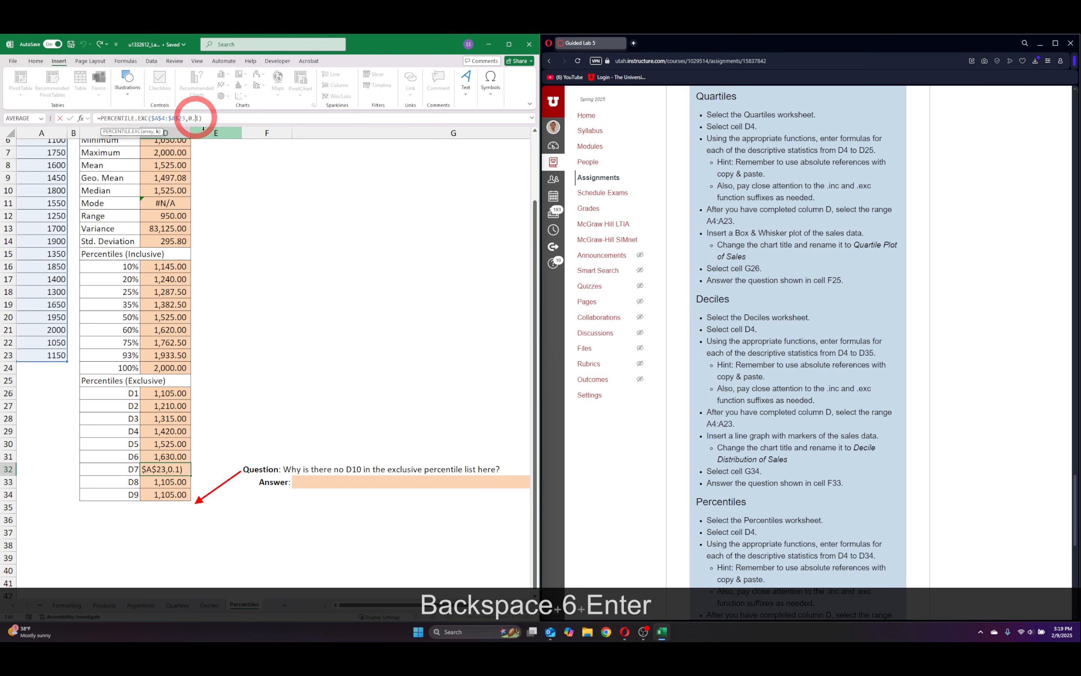
pyautogui.press('Right')
pyautogui.press('BackSpace')
pyautogui.write('7')
pyautogui.press('Return')
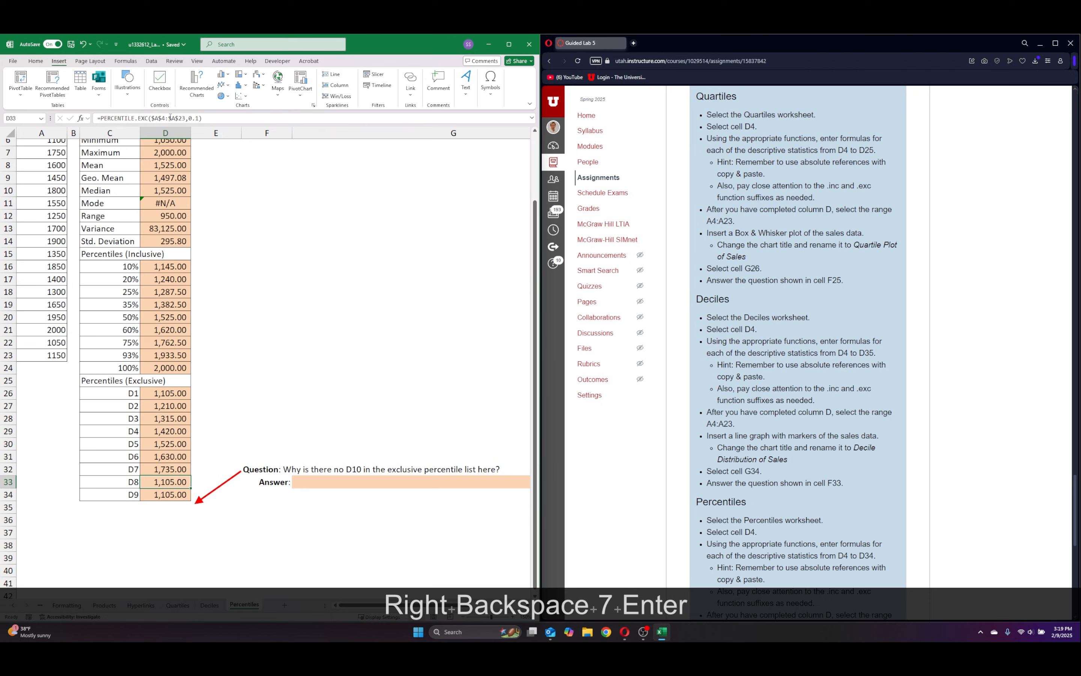
# Set the percentile argument to 0.8 in the D8 formula in D33.
pyautogui.click(198, 118)
pyautogui.press('BackSpace')
pyautogui.write('8')
pyautogui.press('Return')
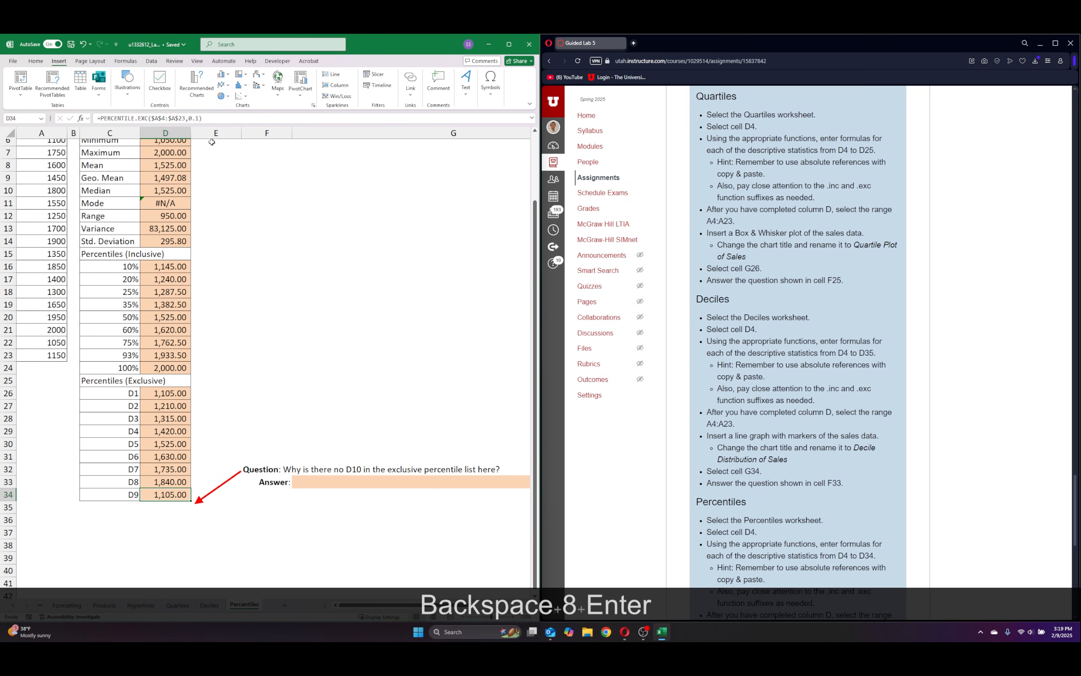
# Set the percentile argument to 0.9 in the D9 formula in D34.
pyautogui.click(200, 120)
pyautogui.write('=')
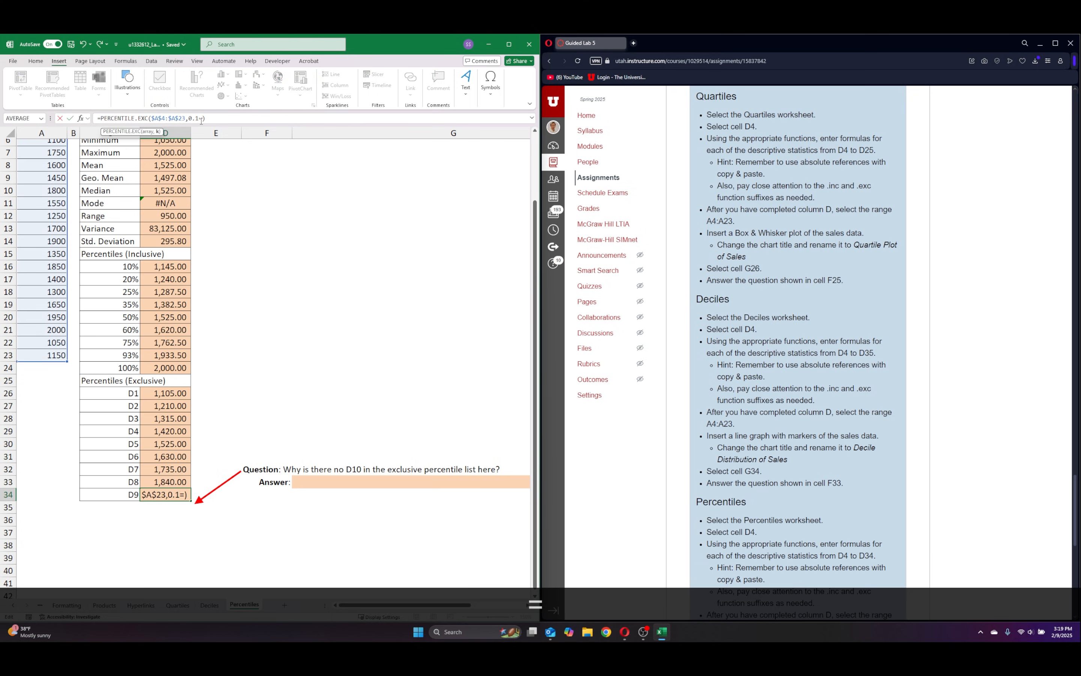
pyautogui.press('BackSpace')
pyautogui.write('9')
pyautogui.press('BackSpace')
pyautogui.press('BackSpace')
pyautogui.write('9')
pyautogui.press('Return')
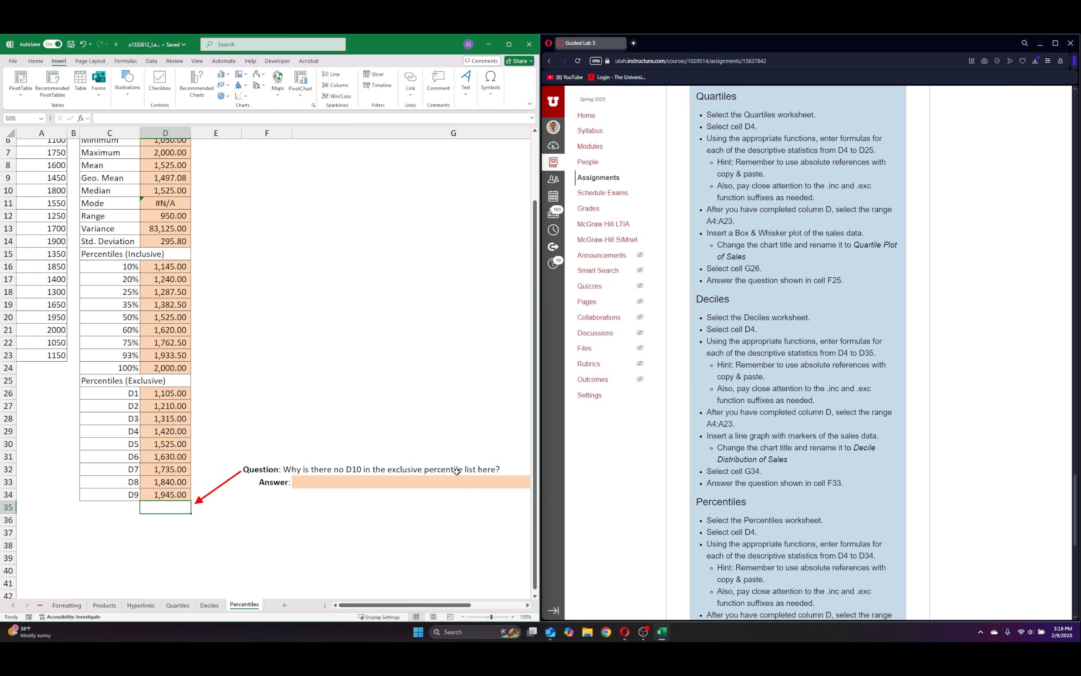
# Copy the answer in G34 of the Deciles sheet into the answer cell G33 of the Percentiles sheet.
pyautogui.click(215, 608)
pyautogui.click(328, 532)
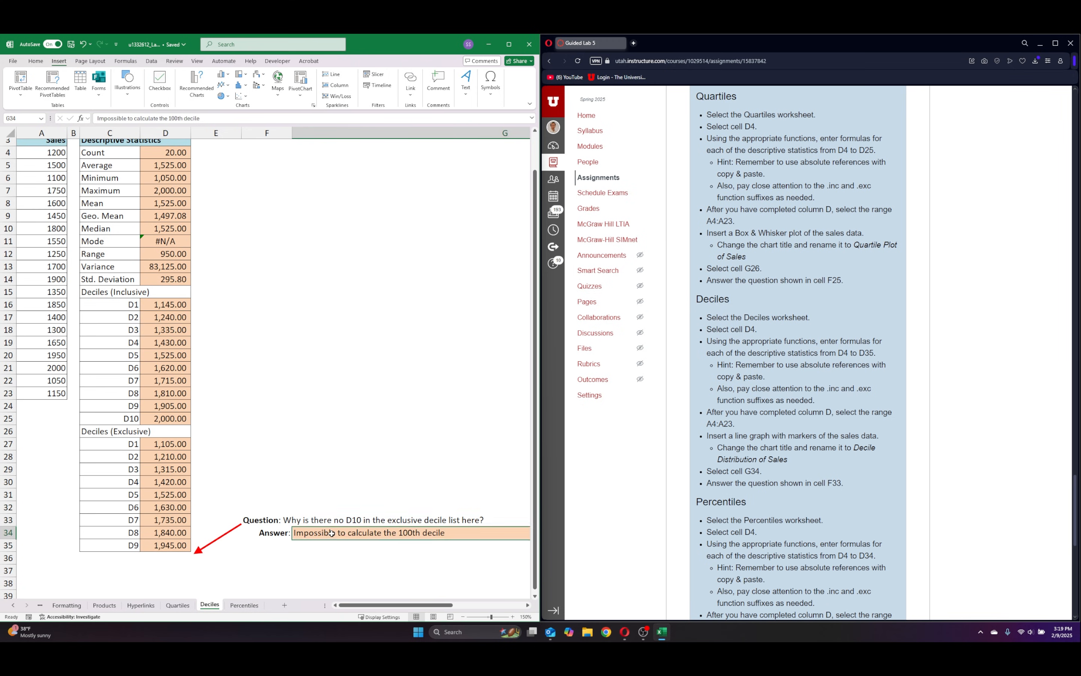
pyautogui.hotkey('ctrl', 'c')
pyautogui.click(244, 605)
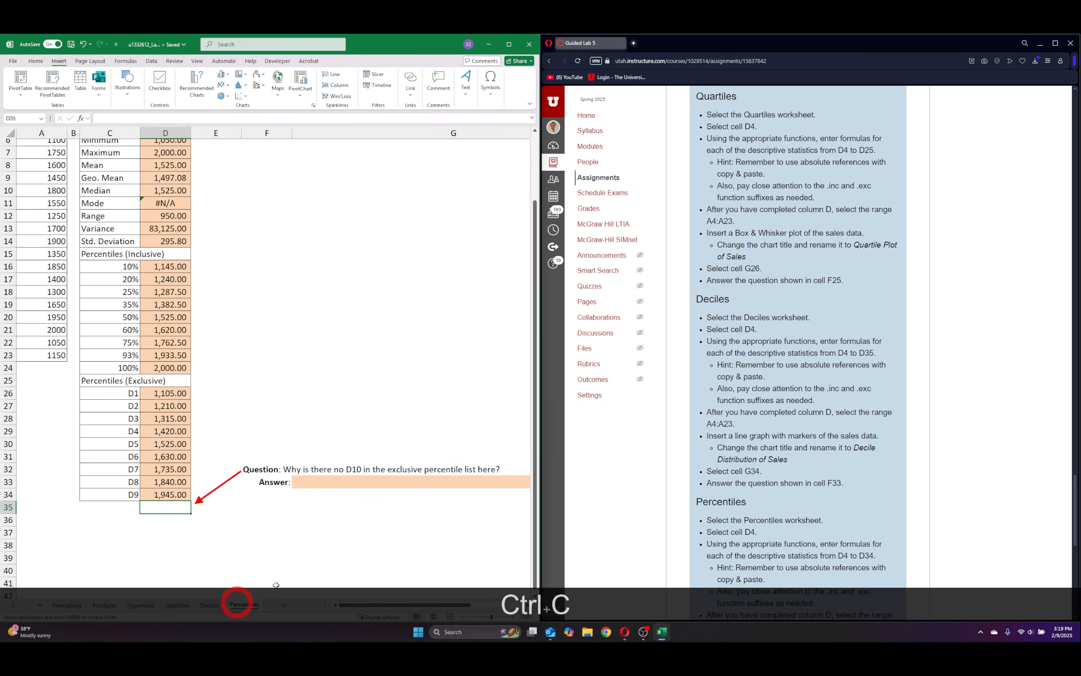
pyautogui.click(308, 481)
pyautogui.hotkey('ctrl', 'v')
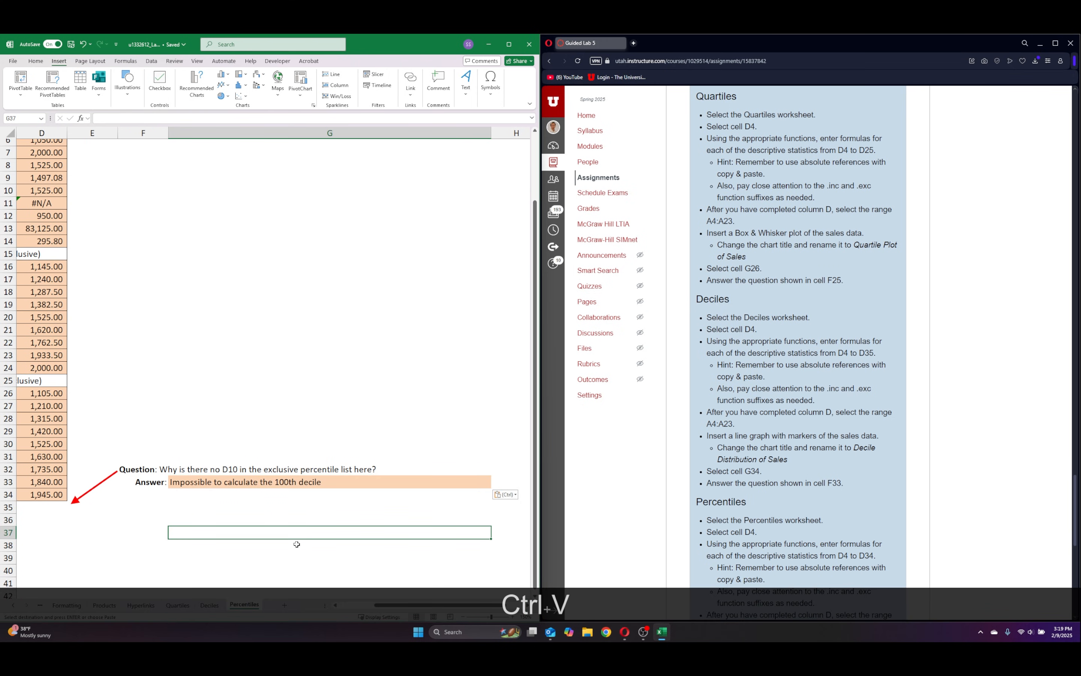
# Edit the answer in G33 to read "Impossible to calculate the 100th percentile".
pyautogui.click(187, 119)
pyautogui.write('per')
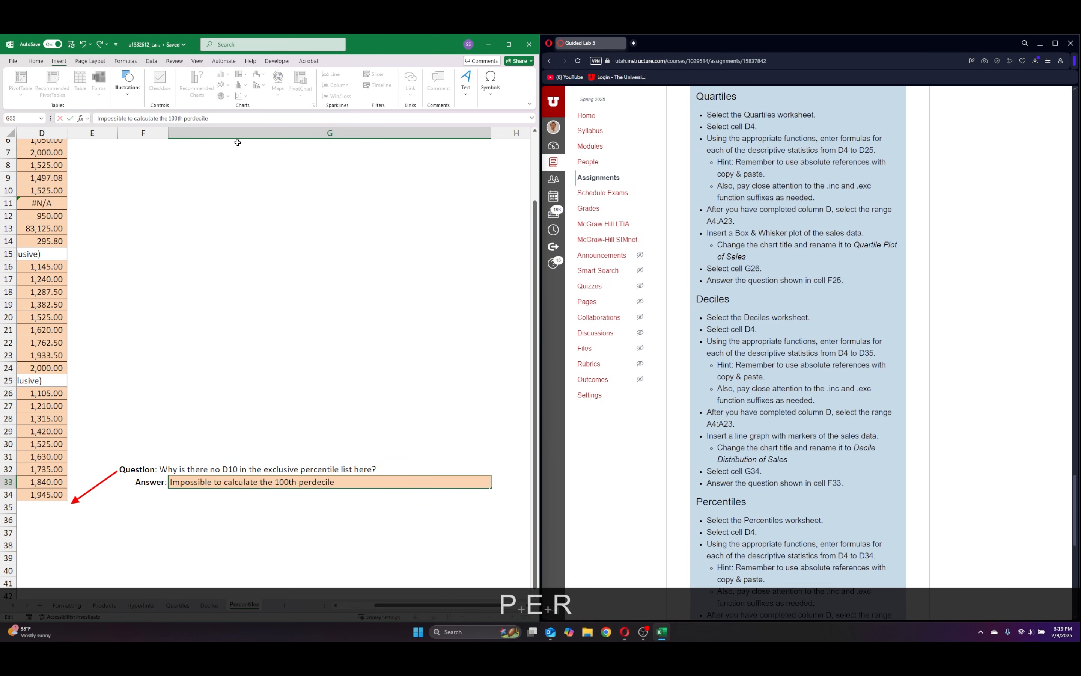
pyautogui.write('c')
pyautogui.press('Right')
pyautogui.press('BackSpace')
pyautogui.write('n')
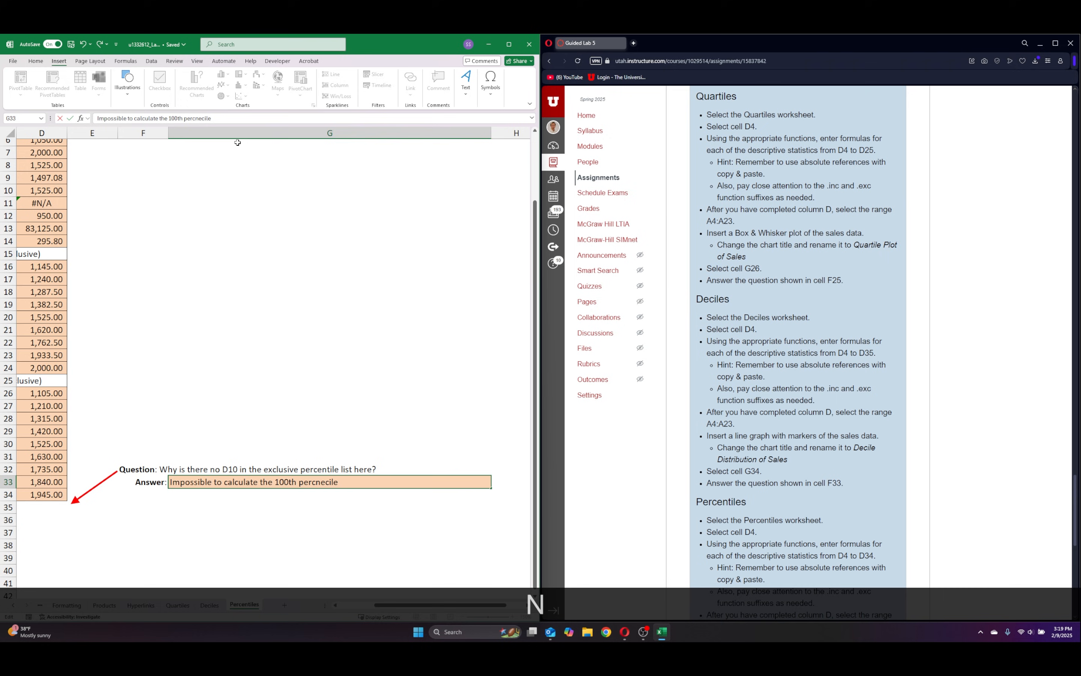
pyautogui.press('BackSpace')
pyautogui.press('BackSpace')
pyautogui.write('c')
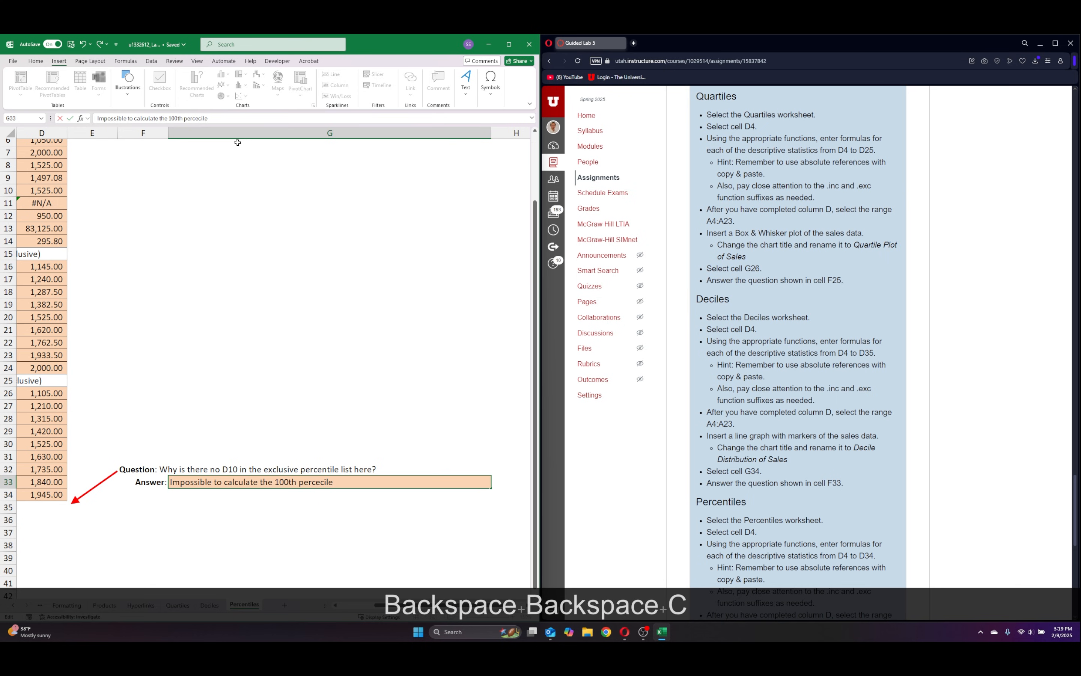
pyautogui.write('en')
pyautogui.press('Right')
pyautogui.press('Right')
pyautogui.press('Right')
pyautogui.press('Left')
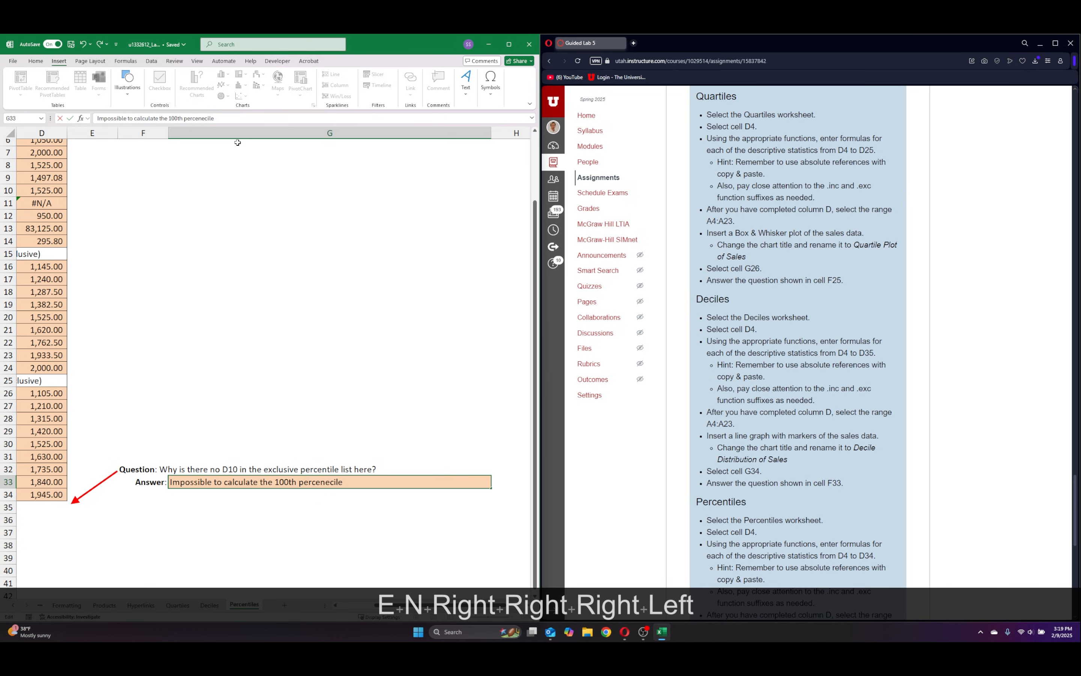
pyautogui.press('BackSpace')
pyautogui.press('BackSpace')
pyautogui.write('t')
pyautogui.press('Return')
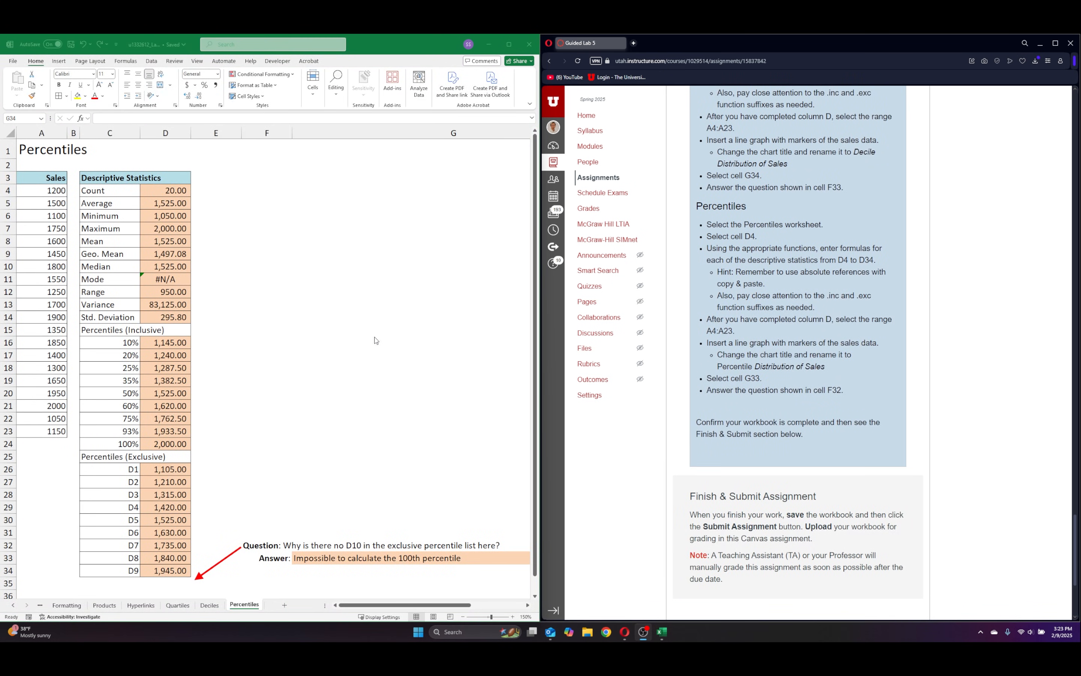
# Insert a line chart with markers from the sales data in A4:A23 of the Percentiles sheet.
pyautogui.doubleClick(47, 189)
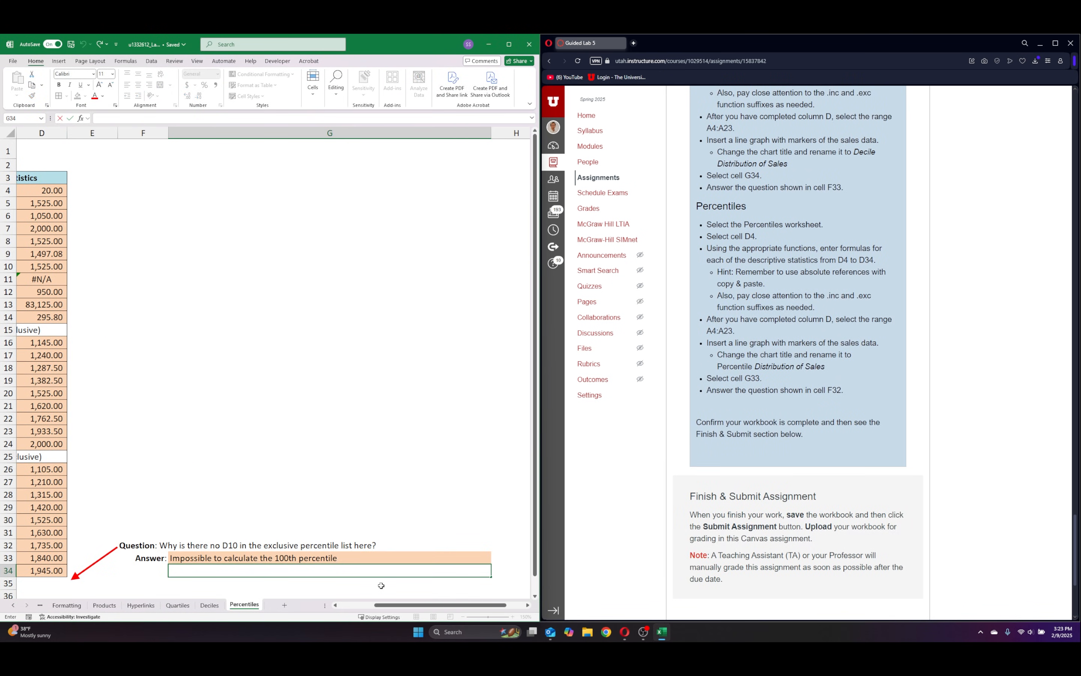
pyautogui.moveTo(399, 605); pyautogui.dragTo(364, 605)
pyautogui.click(40, 193)
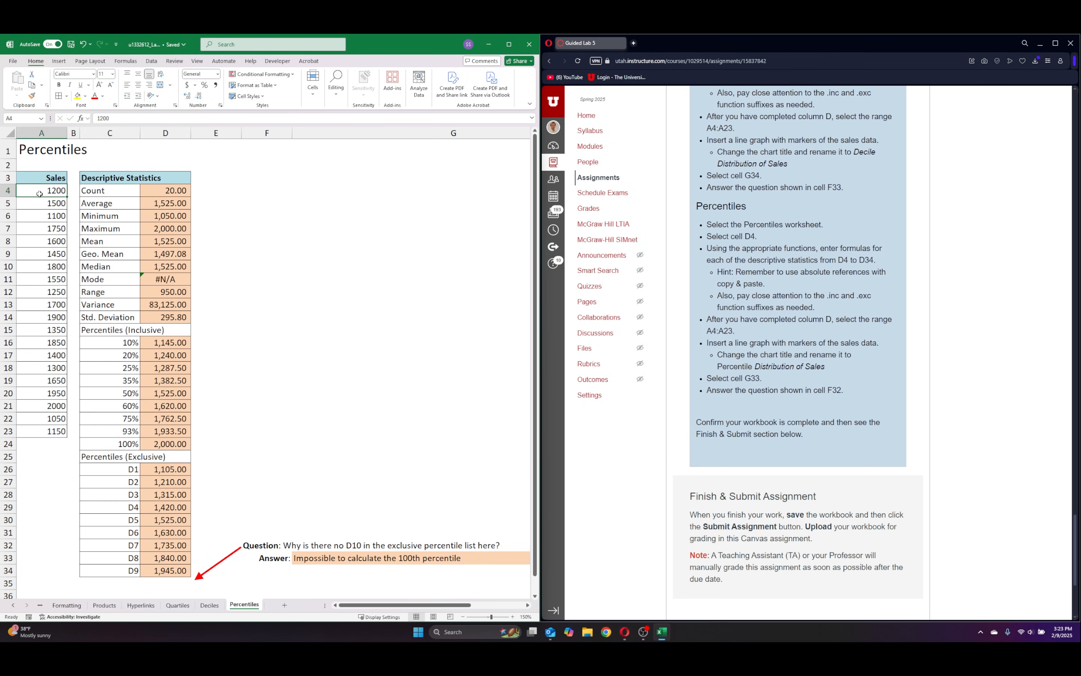
pyautogui.hotkey('ctrl', 'shift', 'Down')
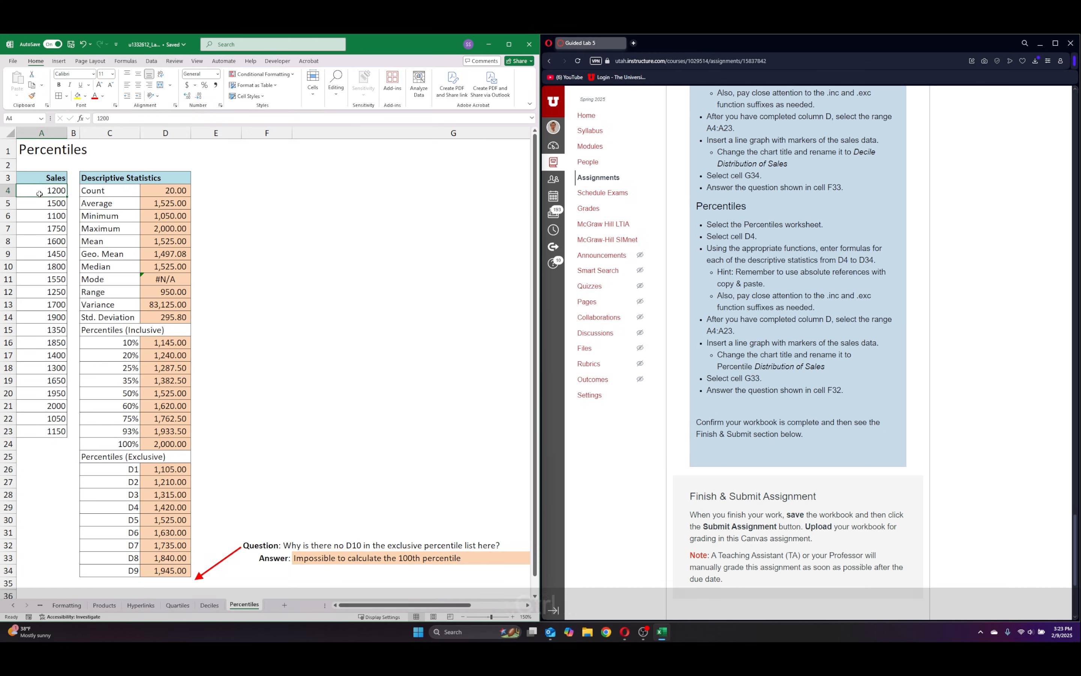
pyautogui.click(58, 61)
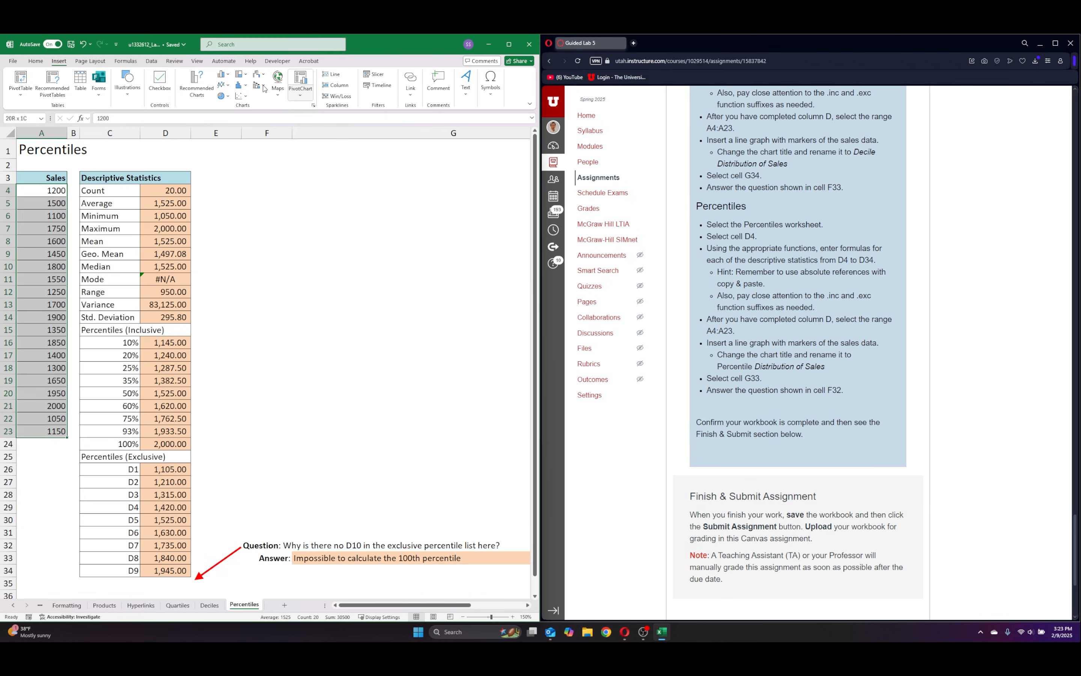
pyautogui.click(228, 85)
pyautogui.click(323, 114)
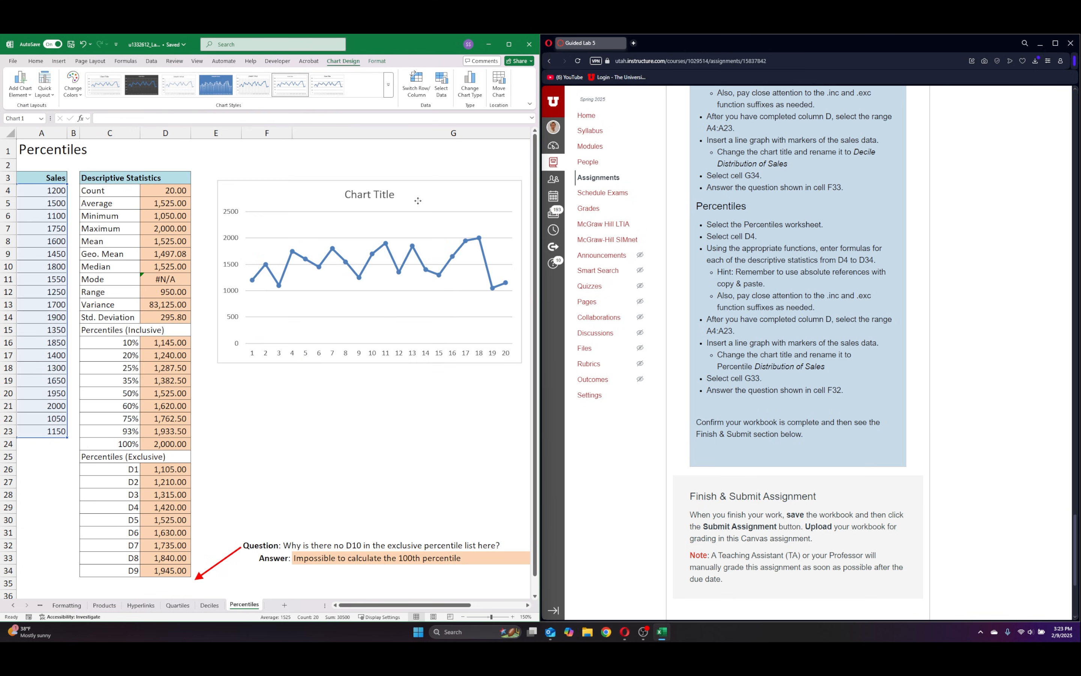
# Place the chart beside the descriptive statistics table and retitle it "Percentile Distribution of Sales".
pyautogui.click(395, 181)
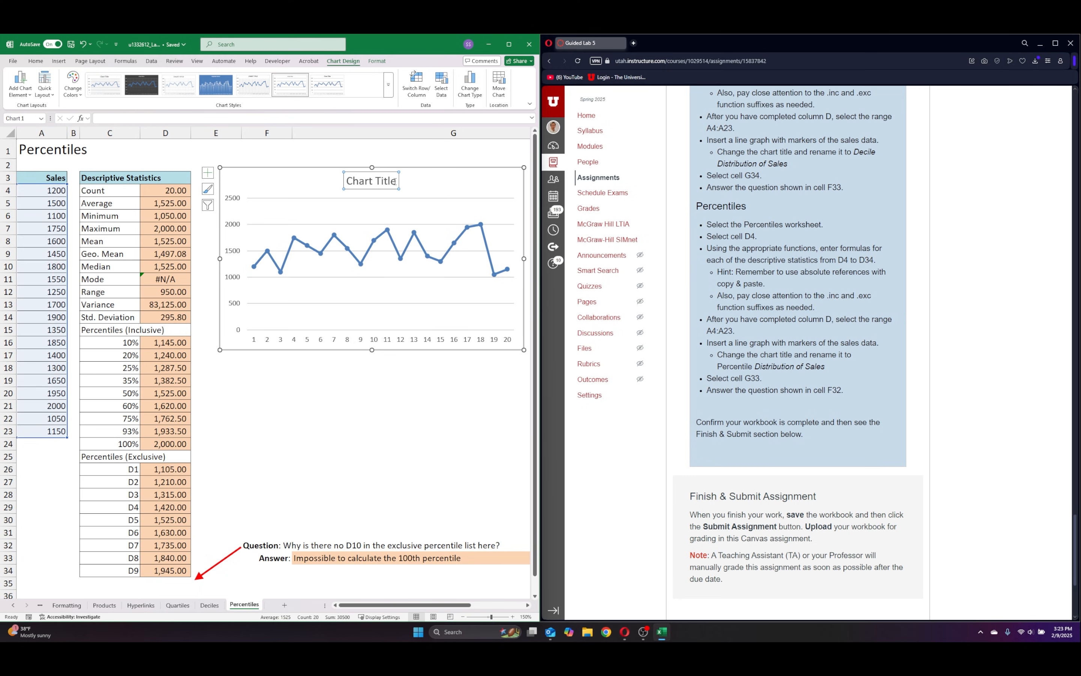
pyautogui.tripleClick(363, 183)
pyautogui.press('BackSpace')
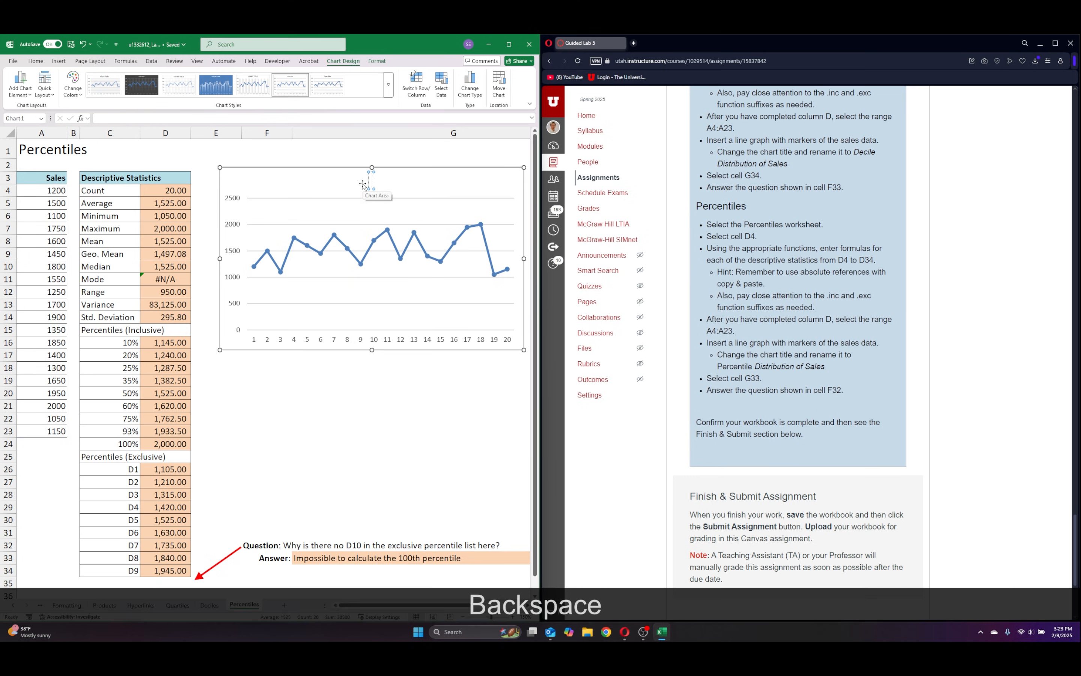
pyautogui.write('Pec')
pyautogui.press('BackSpace')
pyautogui.write('rcentil')
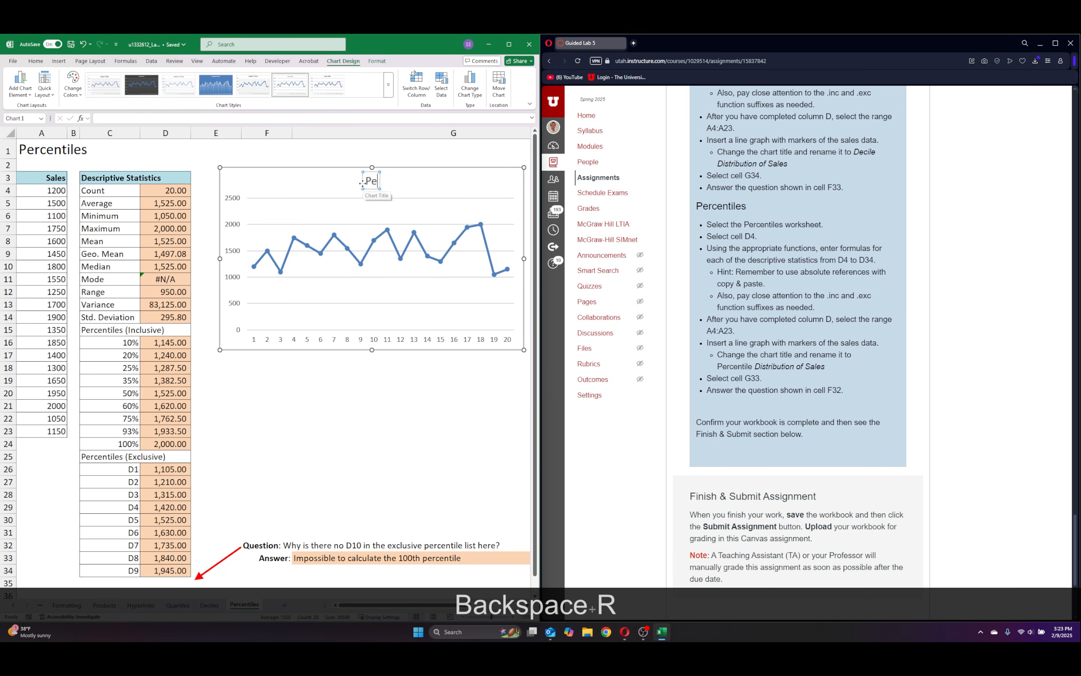
pyautogui.write('e Ds')
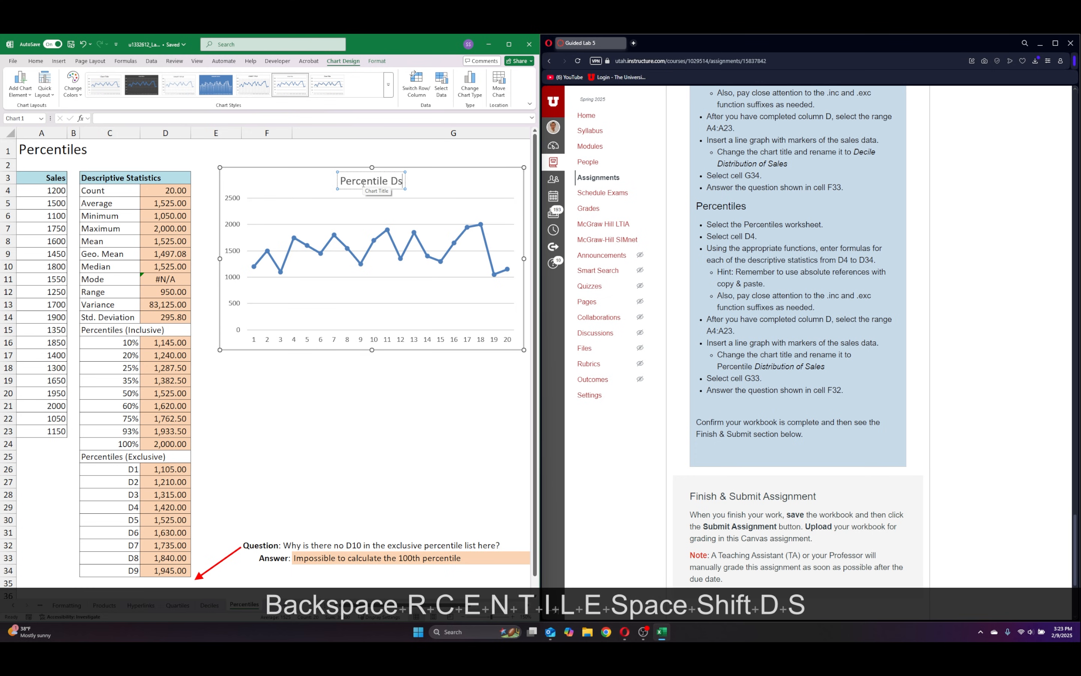
pyautogui.press('BackSpace')
pyautogui.write('is')
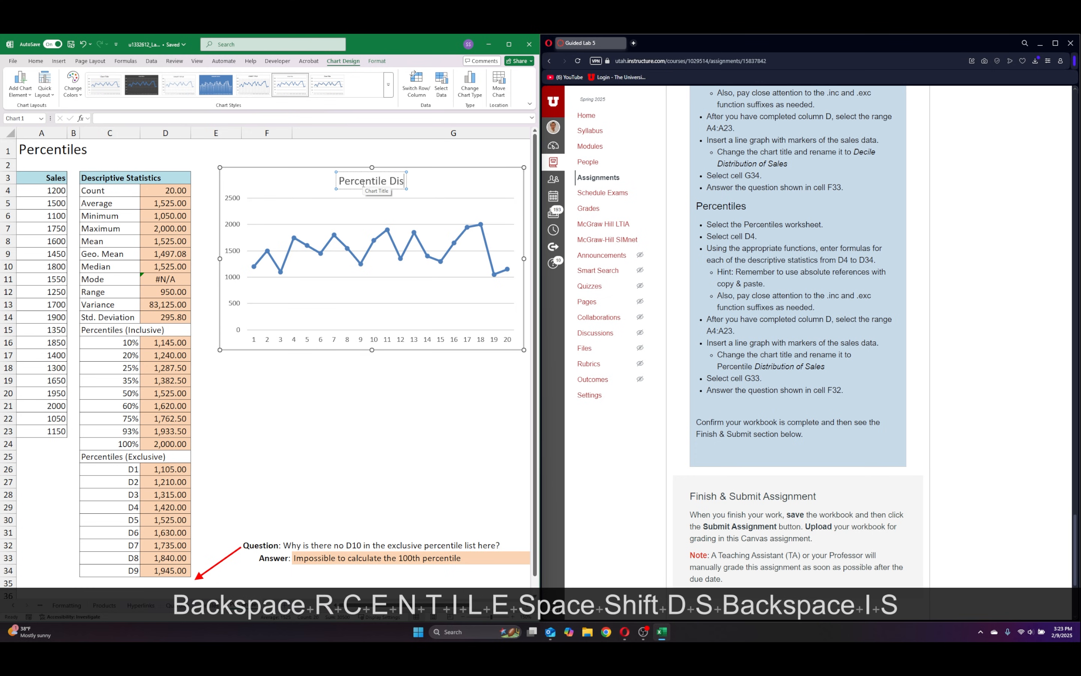
pyautogui.write('trivu')
pyautogui.press('BackSpace')
pyautogui.press('BackSpace')
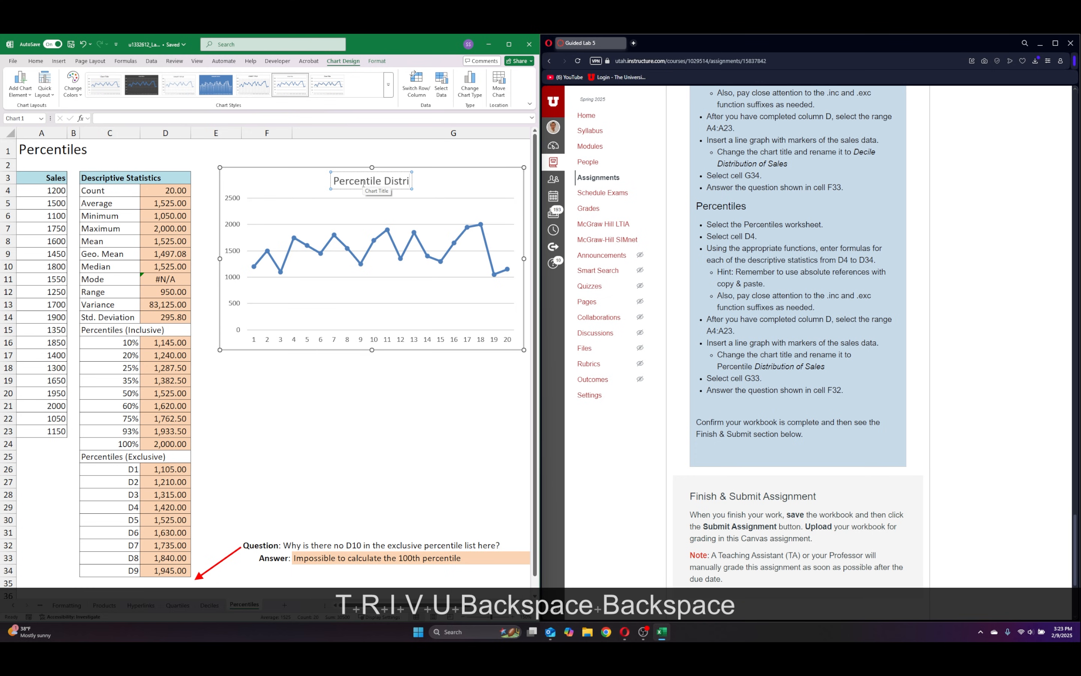
pyautogui.write('bu')
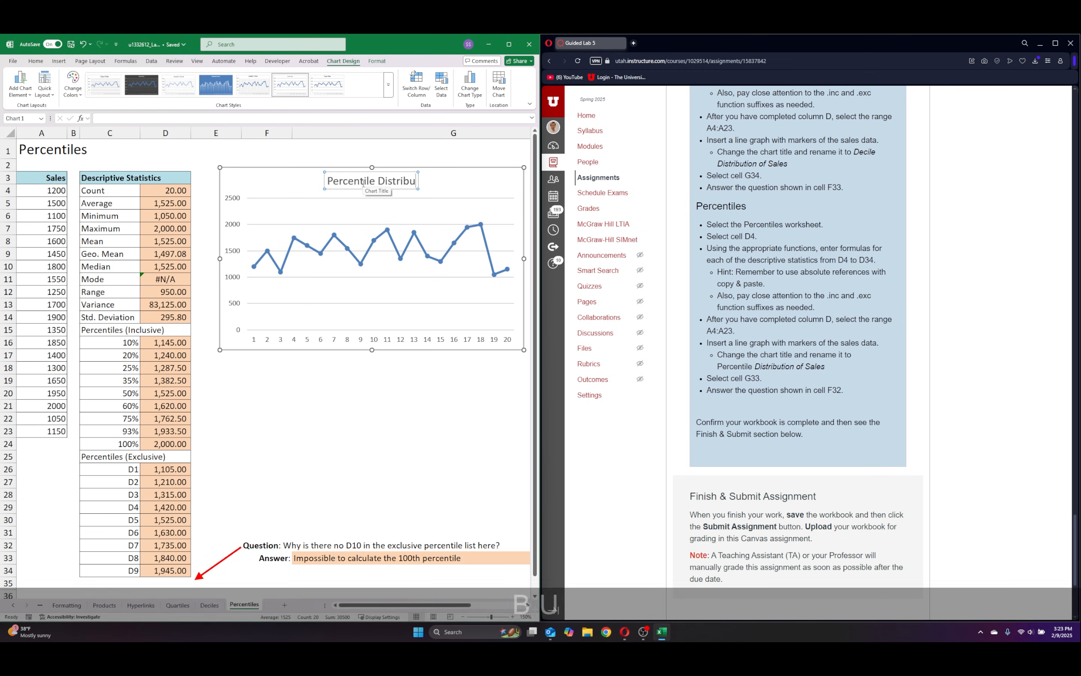
pyautogui.write('tion of Sales')
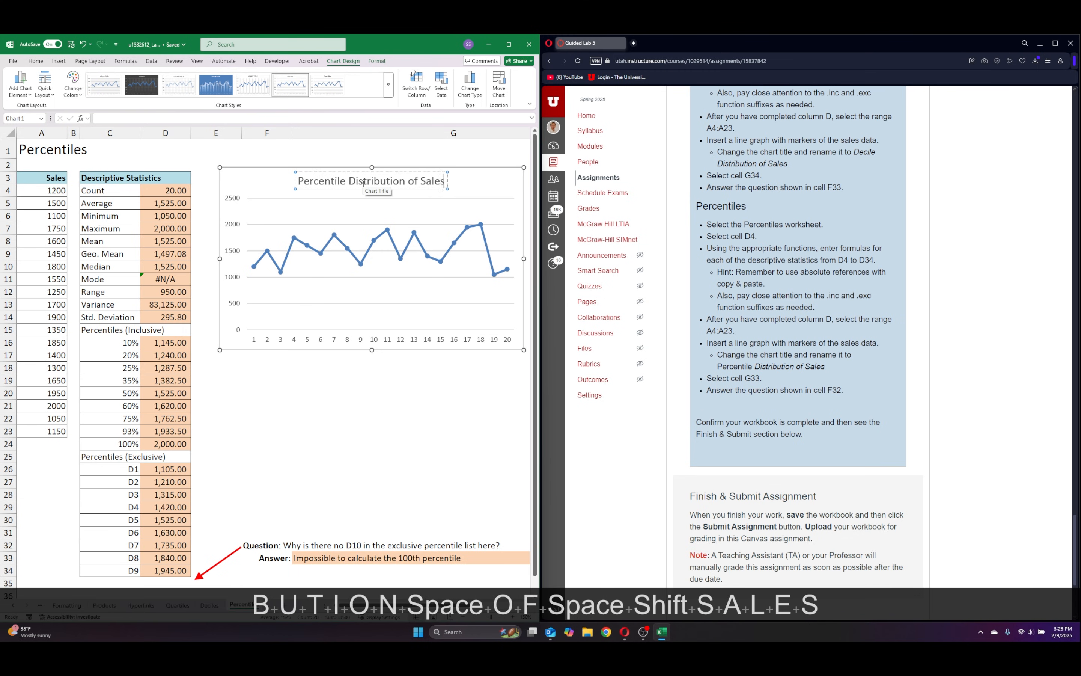
# Apply the chart style with a solid blue background, white line and data labels to the percentile chart.
pyautogui.click(461, 184)
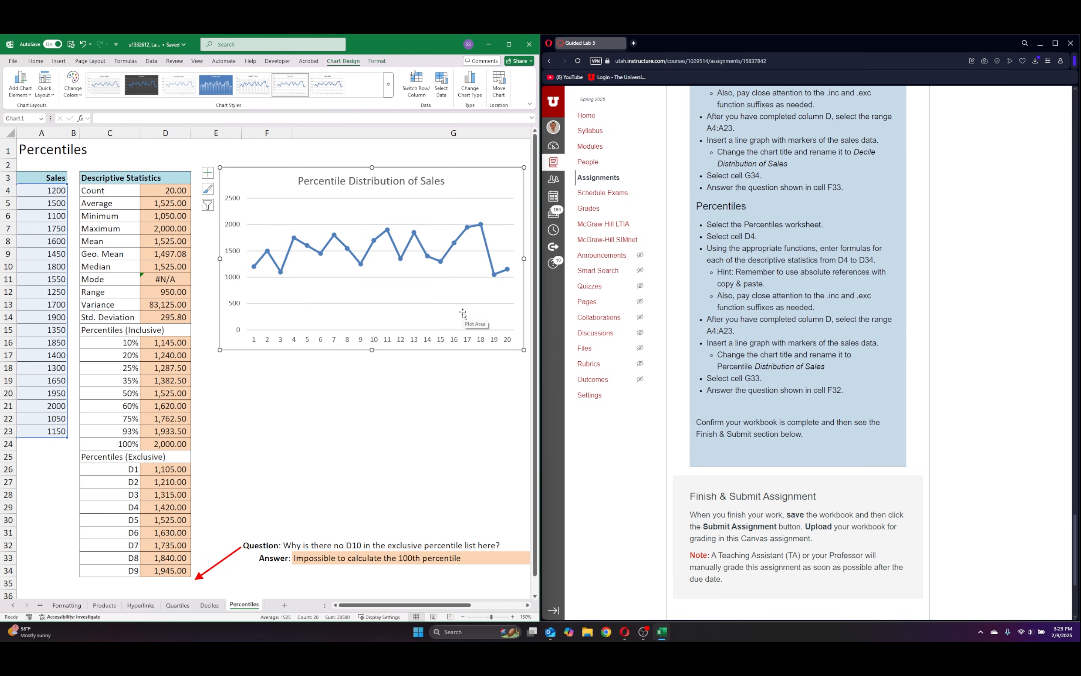
pyautogui.click(215, 93)
pyautogui.click(366, 418)
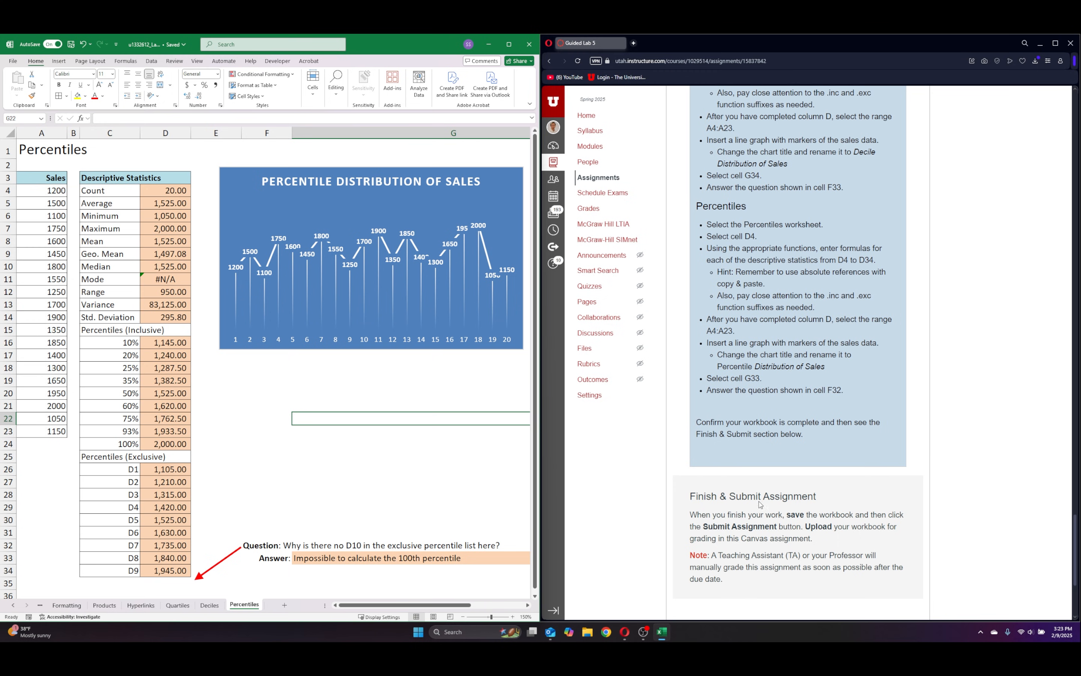
# Review the finished Percentiles, Deciles, Quartiles, Hyperlinks, Products and Formatting worksheets for completeness.
pyautogui.scroll(-6, 442, 308)
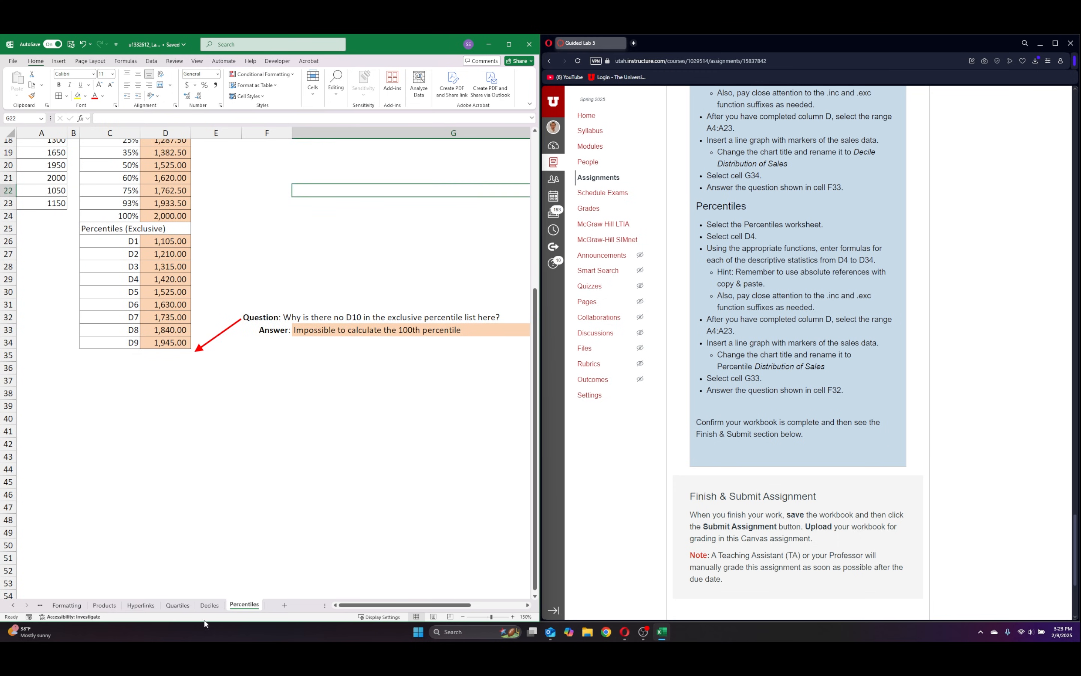
pyautogui.click(210, 605)
pyautogui.click(177, 605)
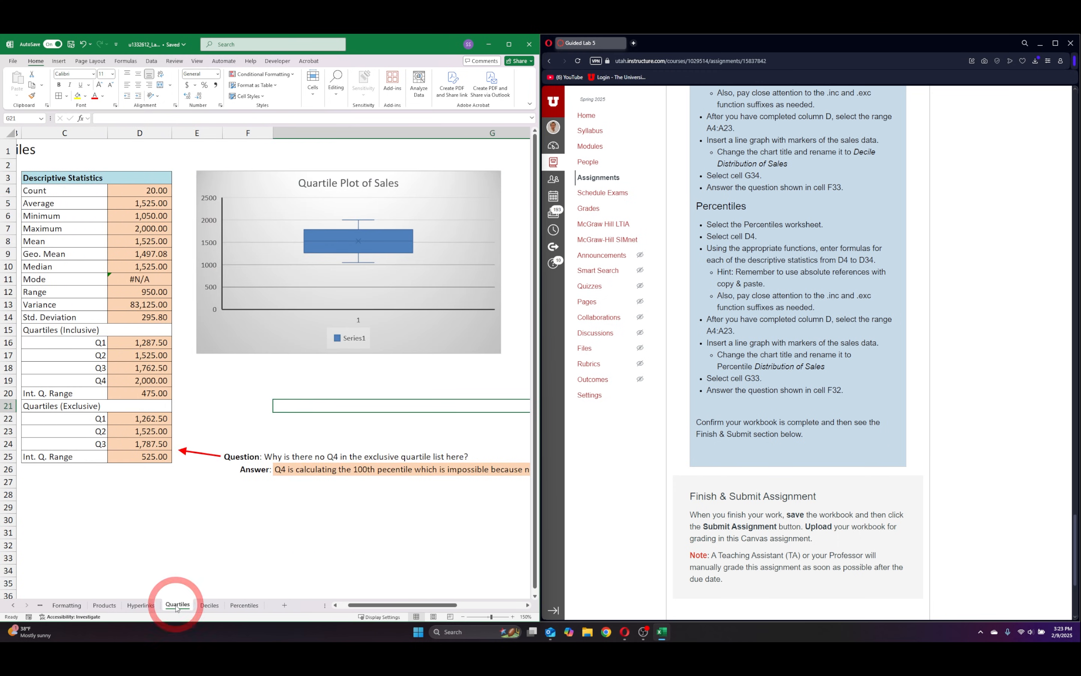
pyautogui.click(141, 605)
pyautogui.click(104, 604)
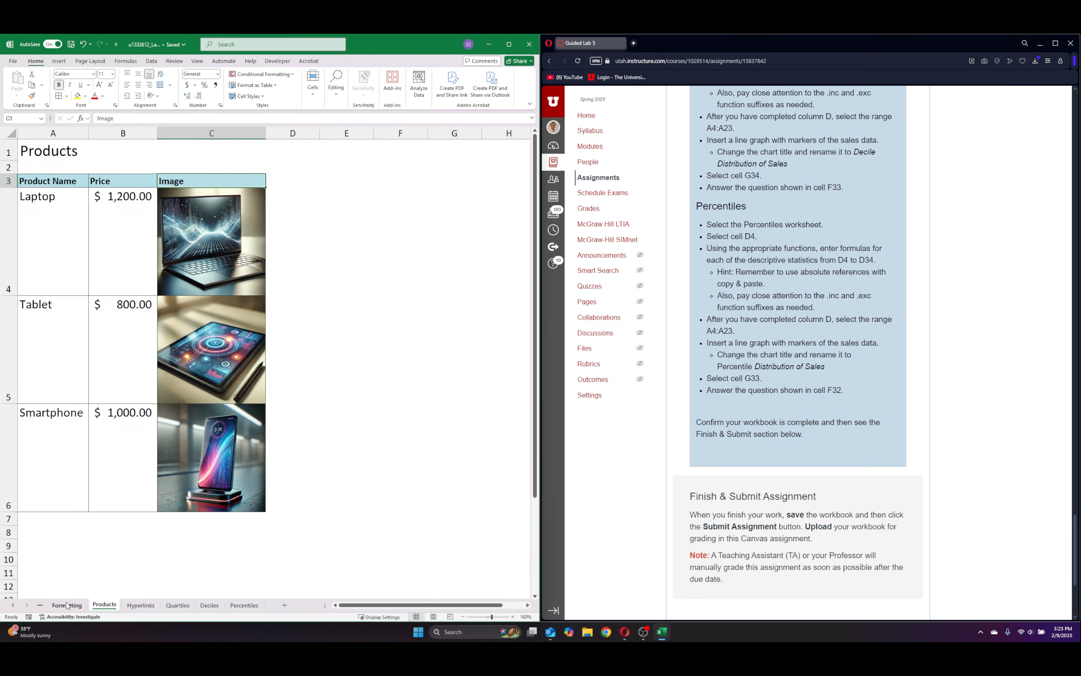
pyautogui.click(67, 605)
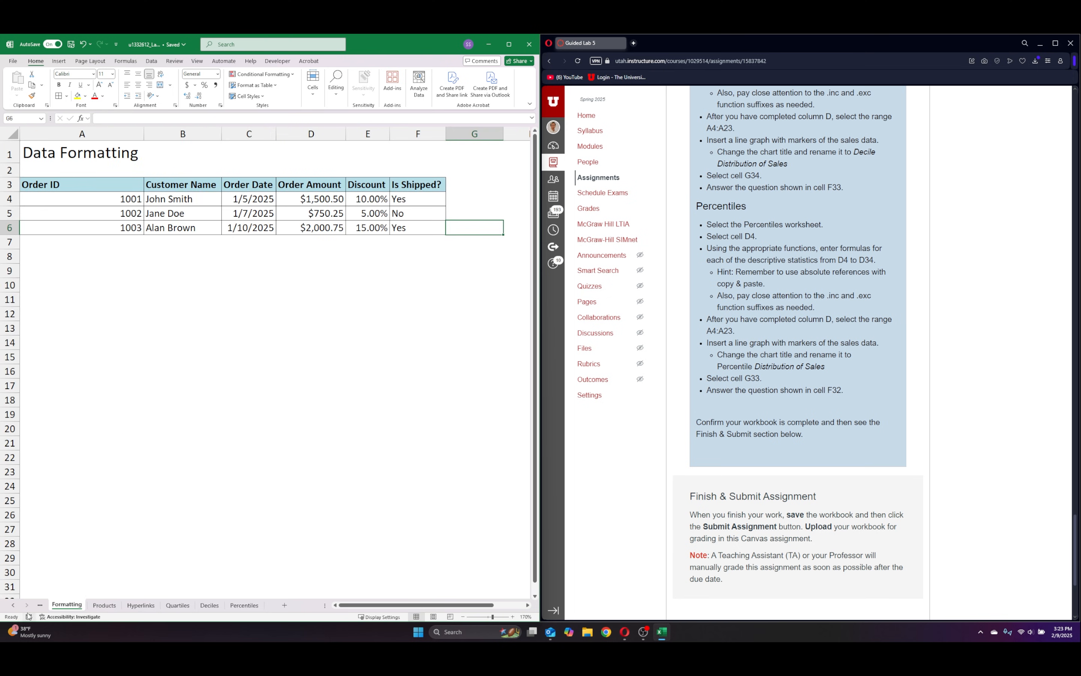
# Review the Summary, Central, West, East and Cover worksheets for completeness.
pyautogui.click(13, 604)
pyautogui.click(13, 605)
pyautogui.click(12, 605)
pyautogui.click(119, 605)
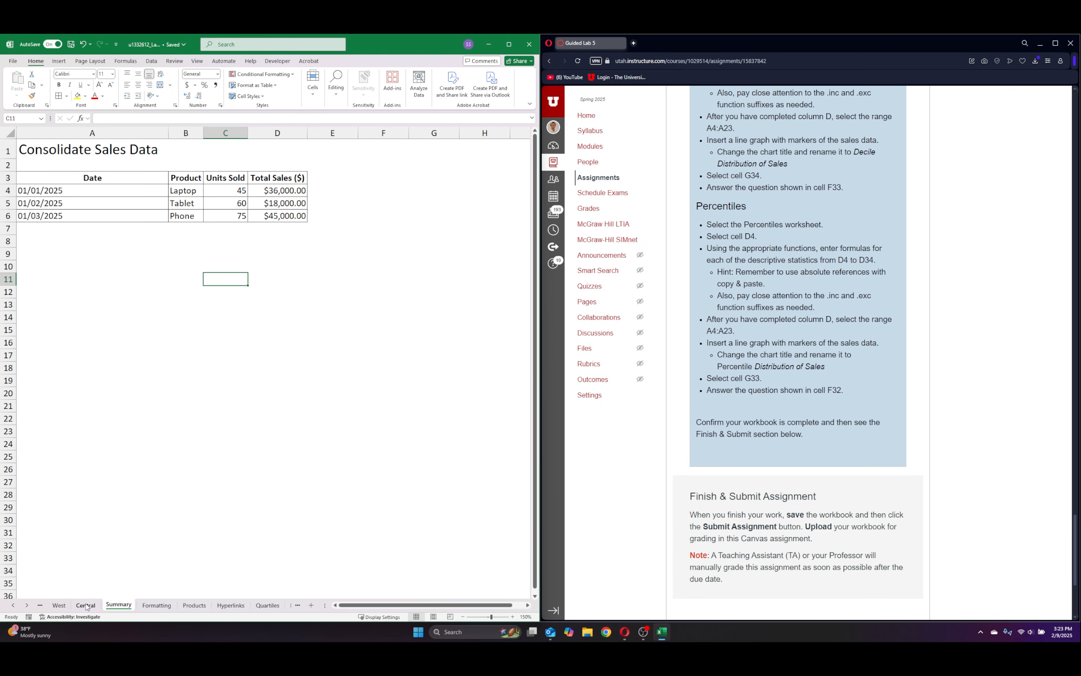
pyautogui.click(84, 605)
pyautogui.click(59, 605)
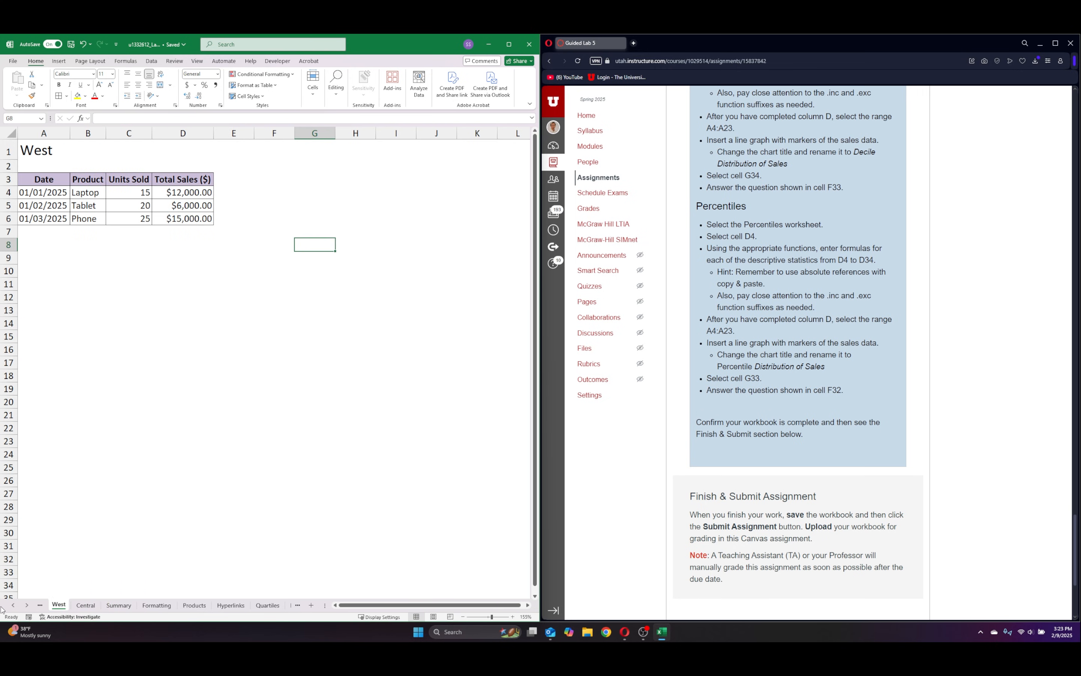
pyautogui.click(13, 606)
pyautogui.click(53, 605)
pyautogui.click(13, 605)
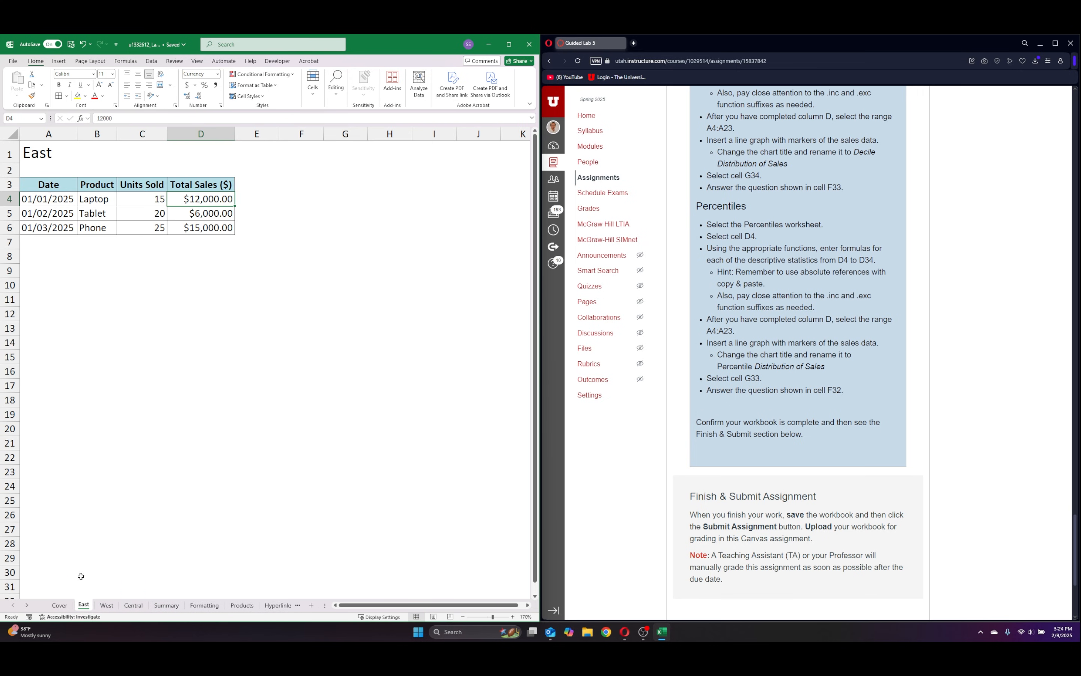
pyautogui.click(67, 605)
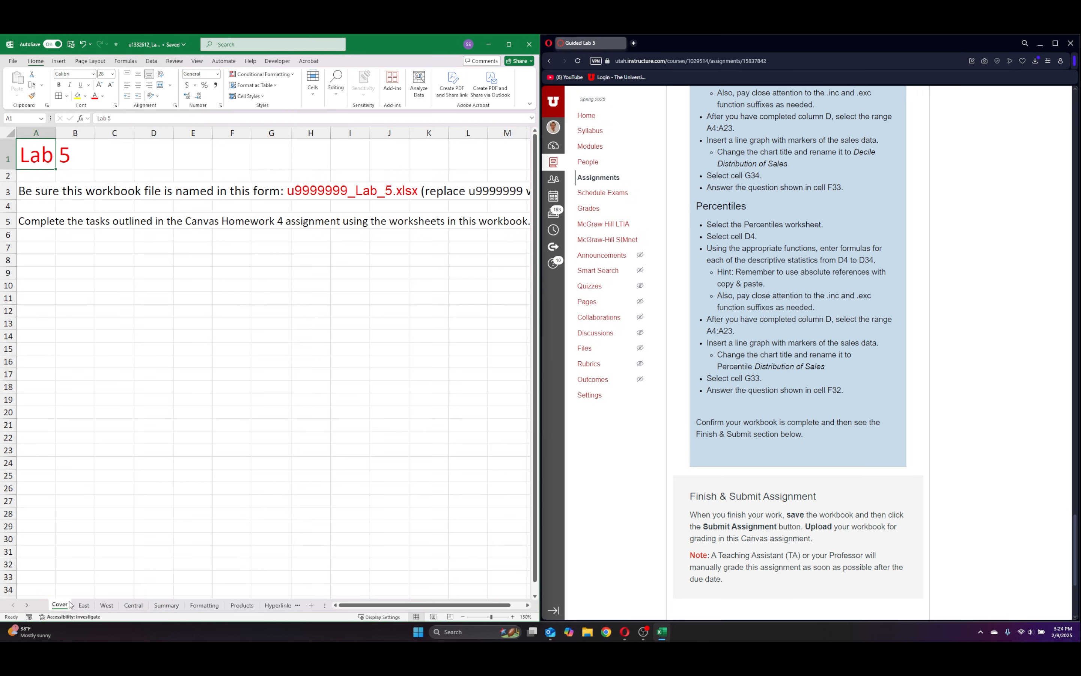
# Close the Lab 5 workbook and maximize the browser window with the Guided Lab 5 assignment page.
pyautogui.click(529, 44)
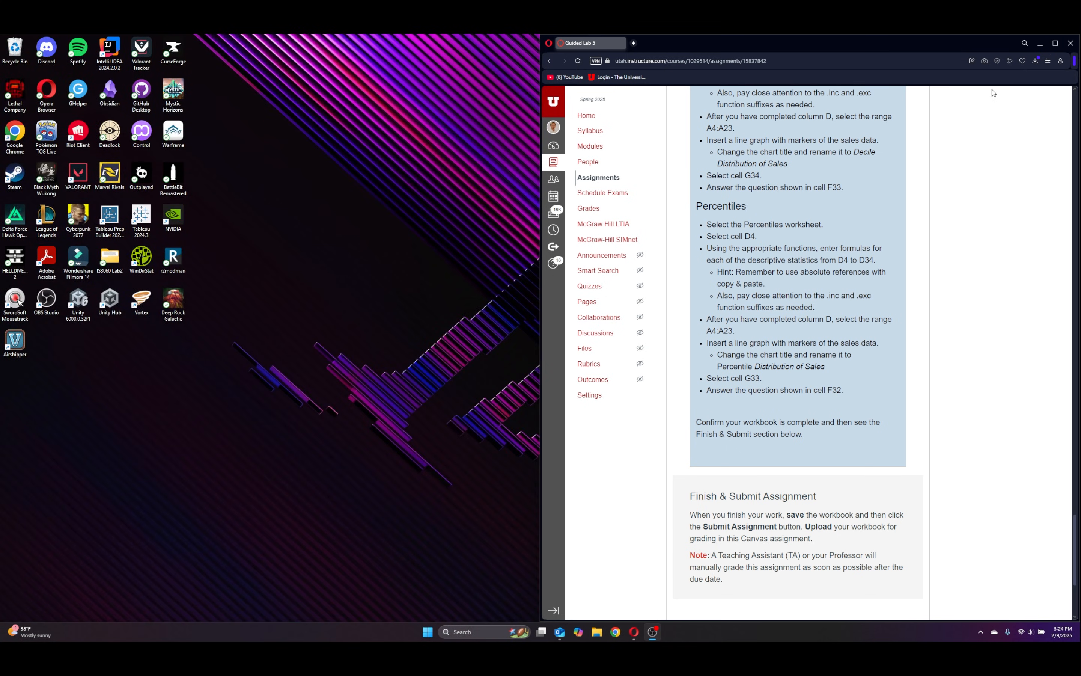
pyautogui.click(1055, 43)
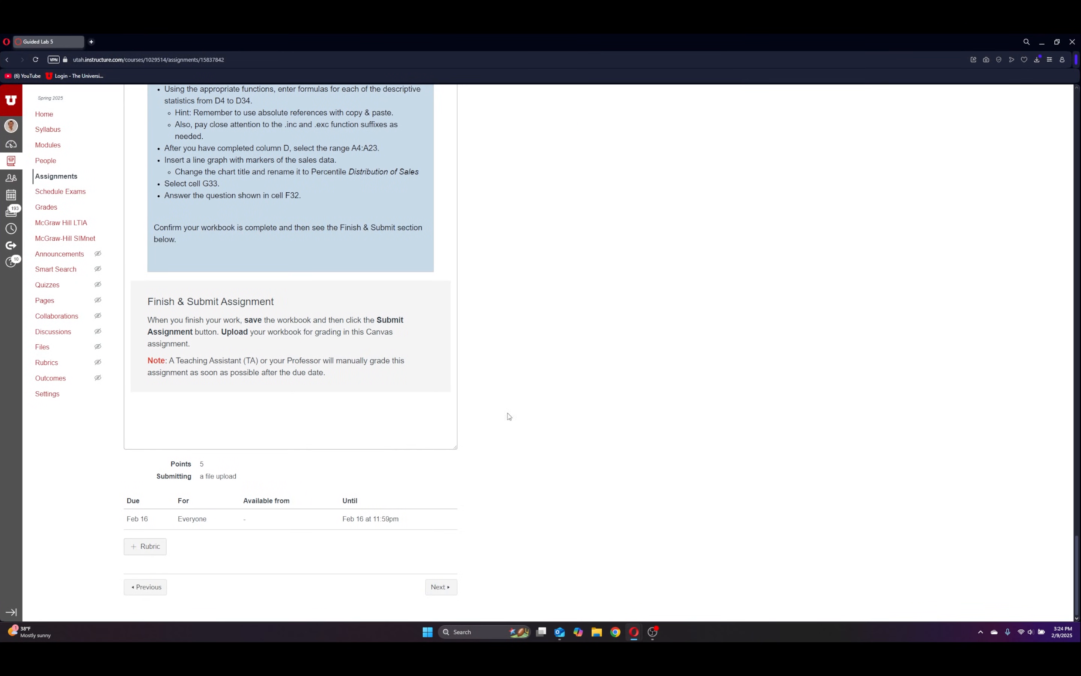
# Switch the Guided Lab 5 assignment page to the student view.
pyautogui.scroll(15, 608, 442)
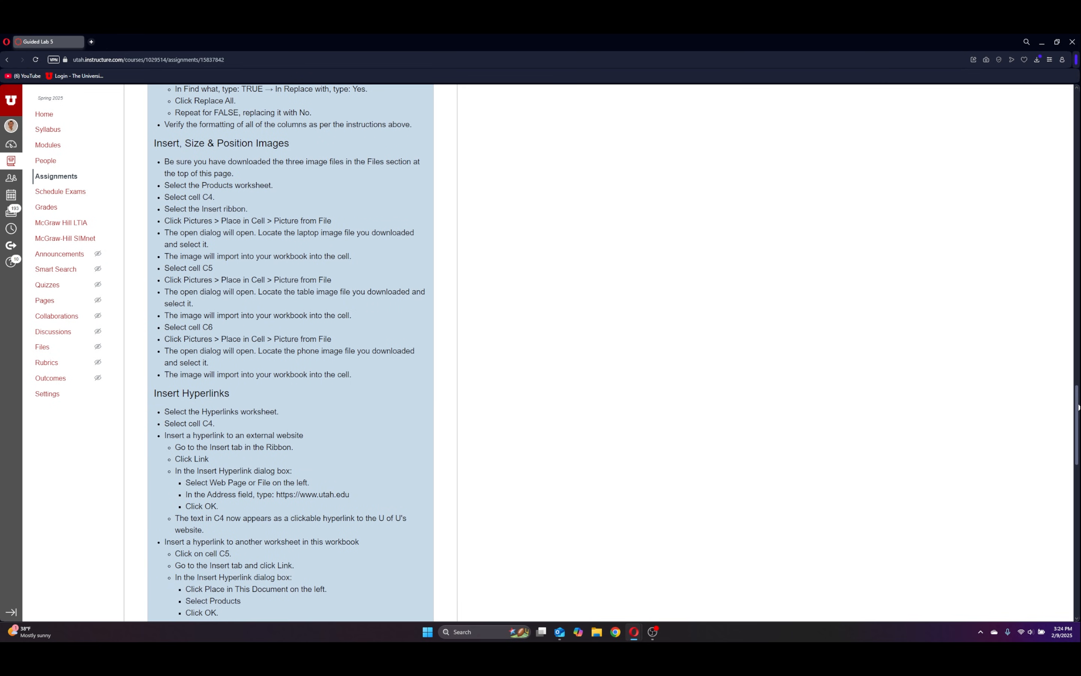
pyautogui.moveTo(1074, 406); pyautogui.dragTo(1068, 133)
pyautogui.scroll(3, 1077, 159)
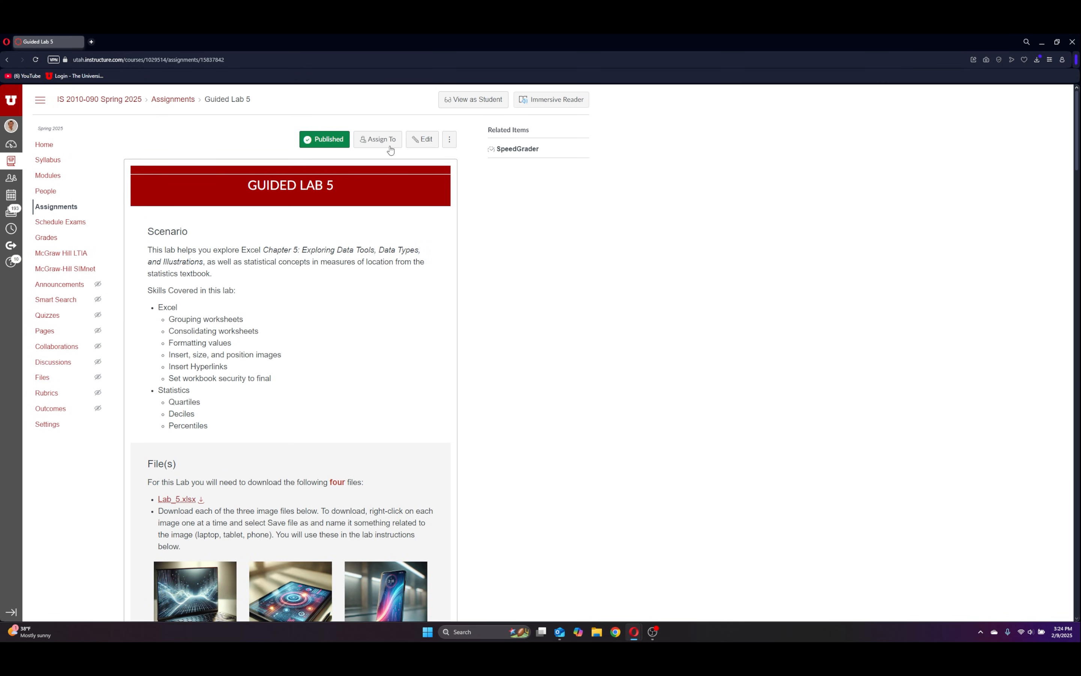
pyautogui.click(462, 99)
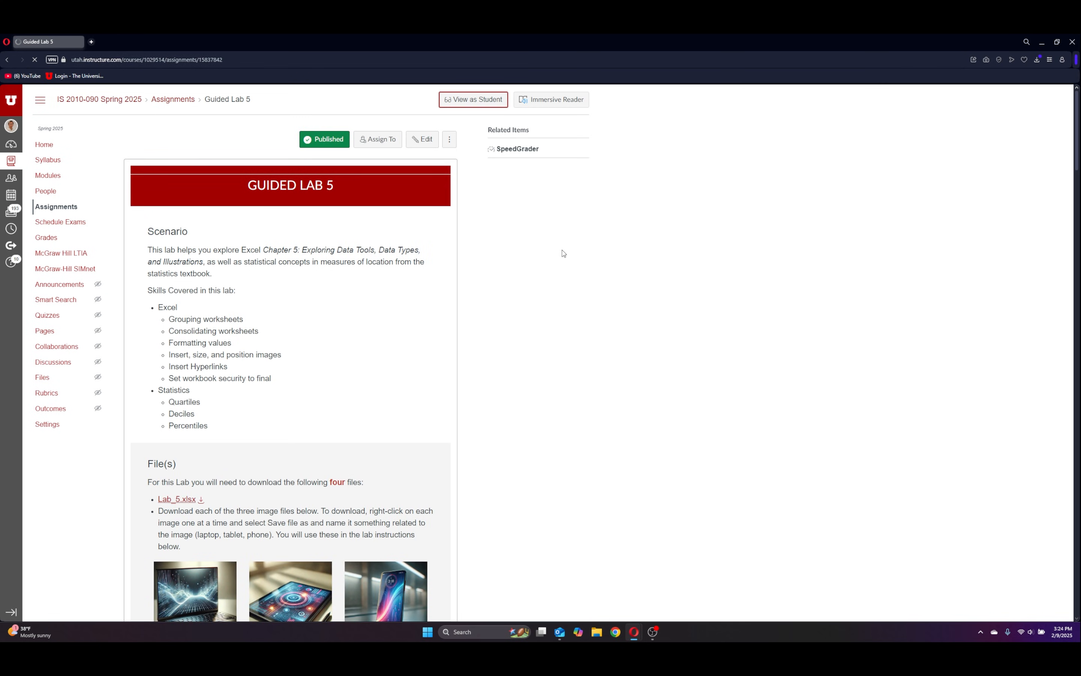
# Upload the completed Lab 5 workbook, named with the student ID, from the Documents folder as the assignment's submission file.
pyautogui.scroll(-20, 548, 422)
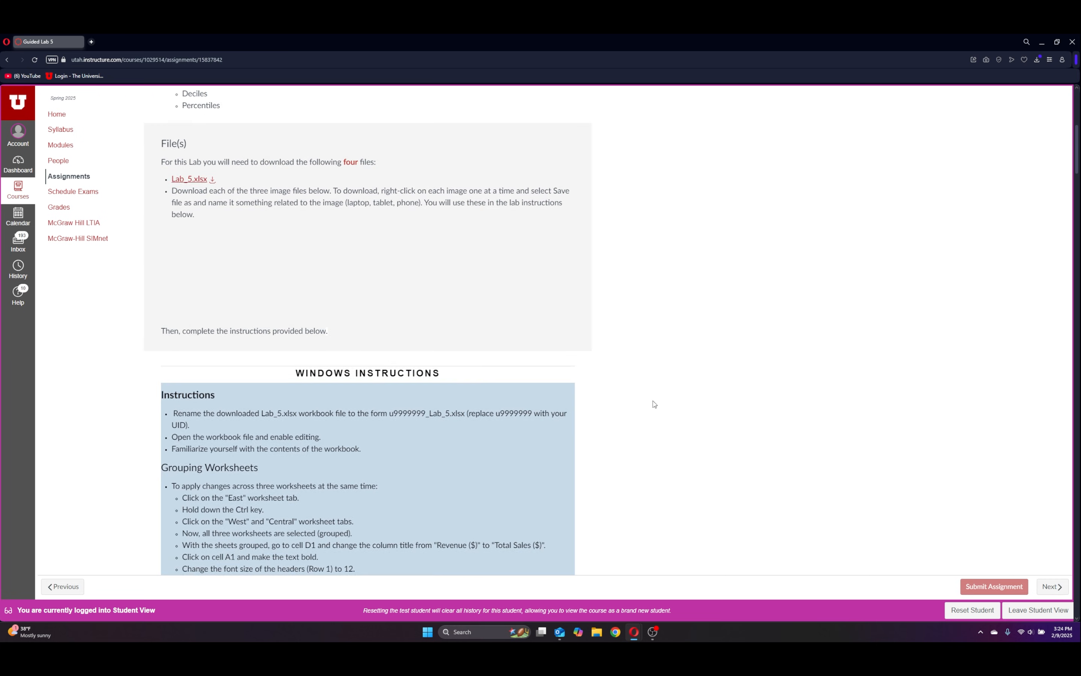
pyautogui.scroll(-20, 577, 412)
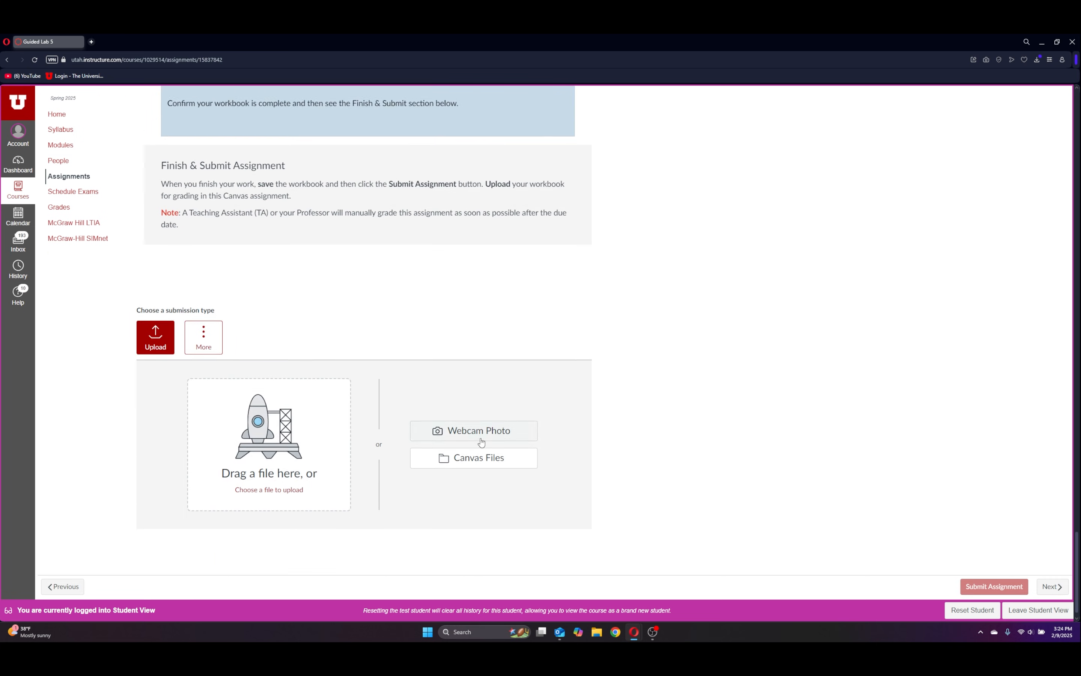
pyautogui.click(270, 428)
pyautogui.click(270, 478)
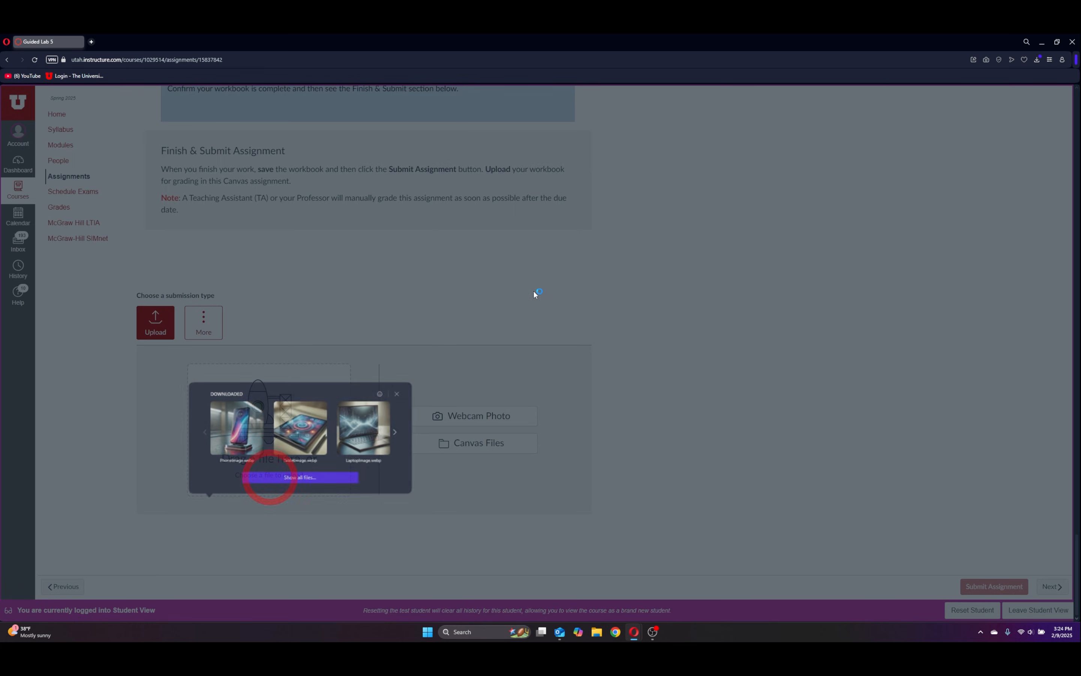
pyautogui.click(38, 144)
pyautogui.scroll(-5, 179, 152)
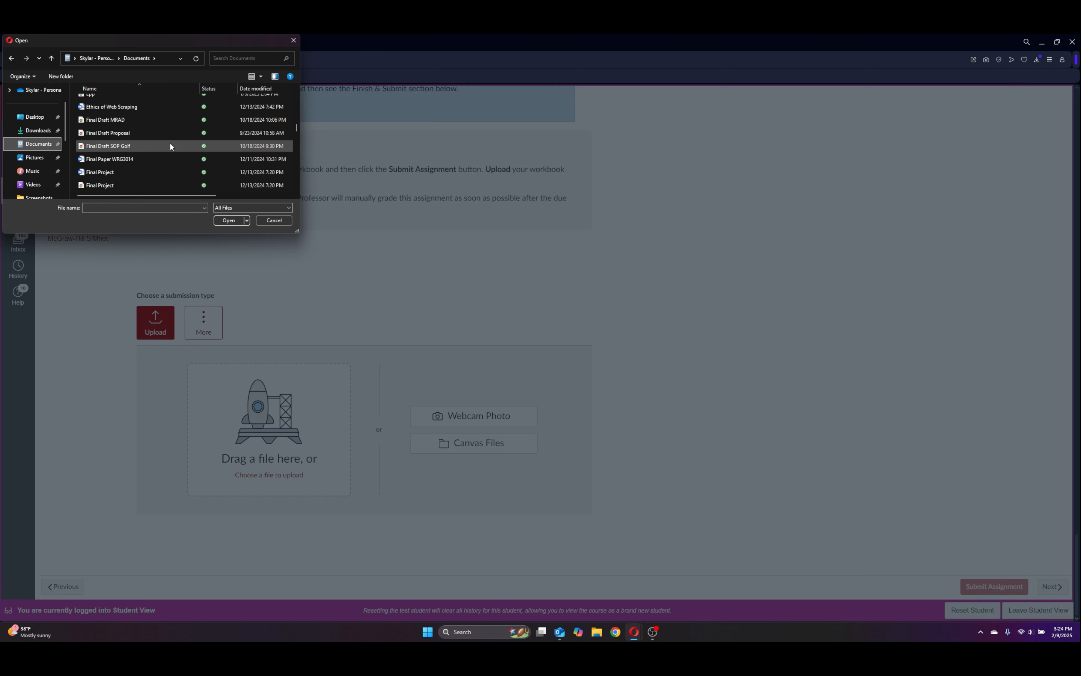
pyautogui.scroll(-3, 170, 156)
pyautogui.doubleClick(160, 170)
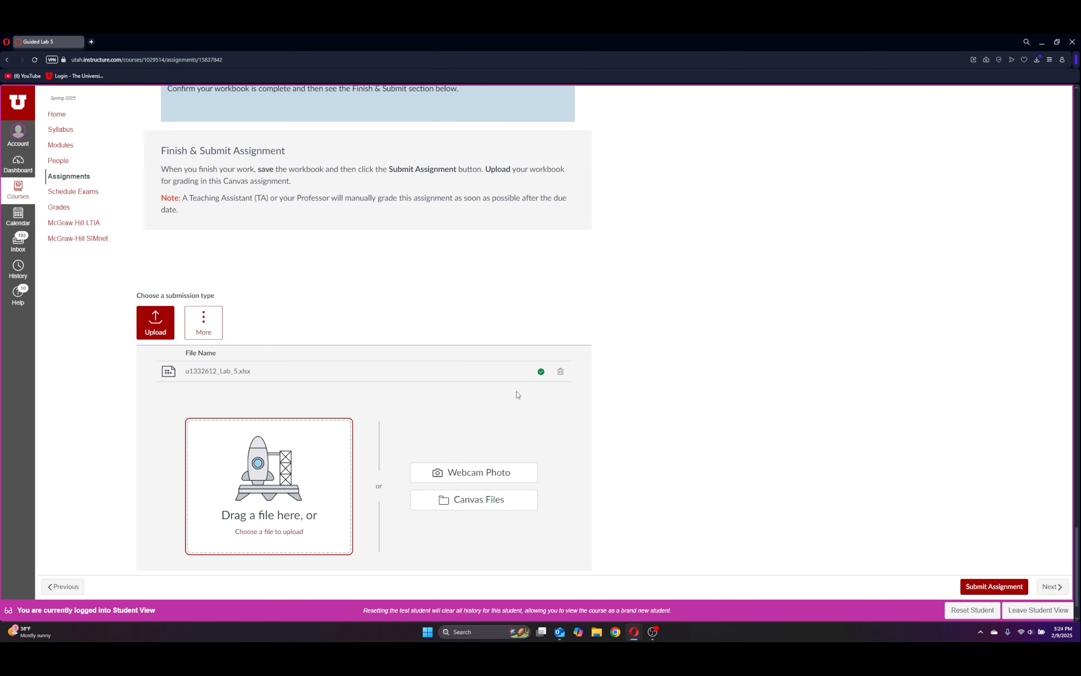
# Submit the Guided Lab 5 assignment with the uploaded workbook and check its submission status.
pyautogui.scroll(-2, 581, 398)
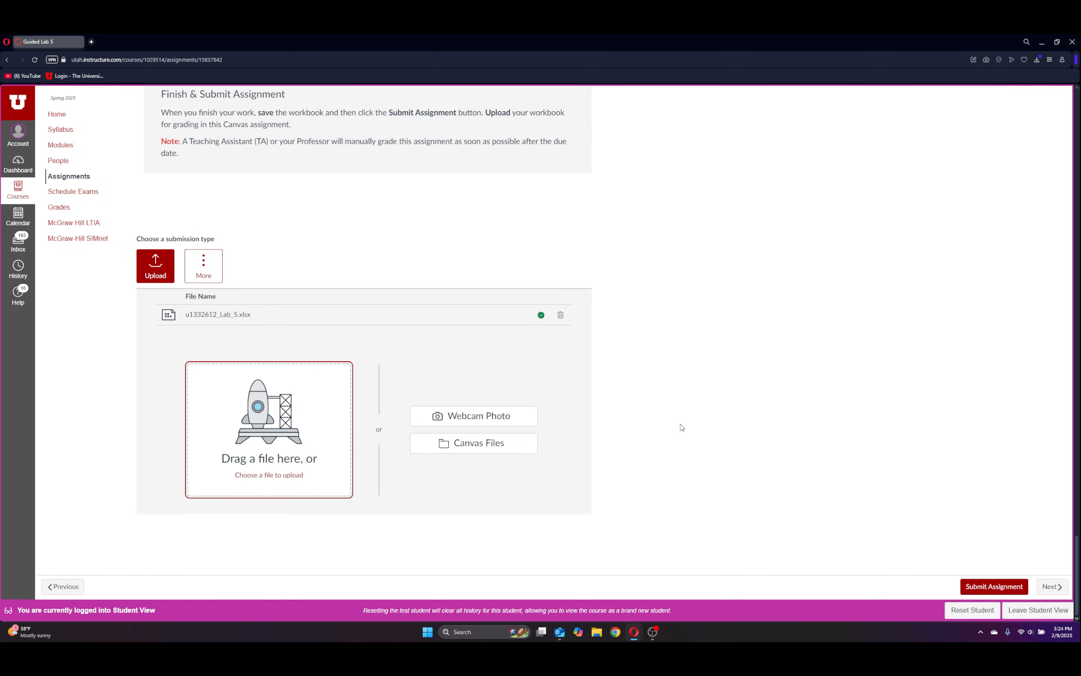
pyautogui.click(1001, 587)
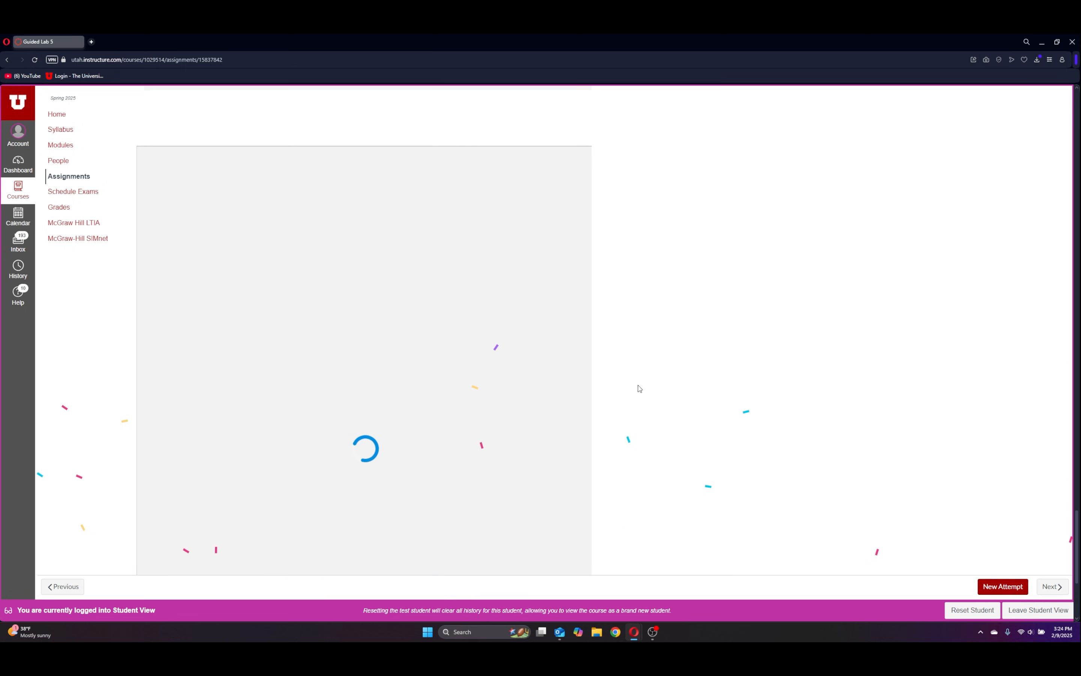
pyautogui.scroll(20, 647, 389)
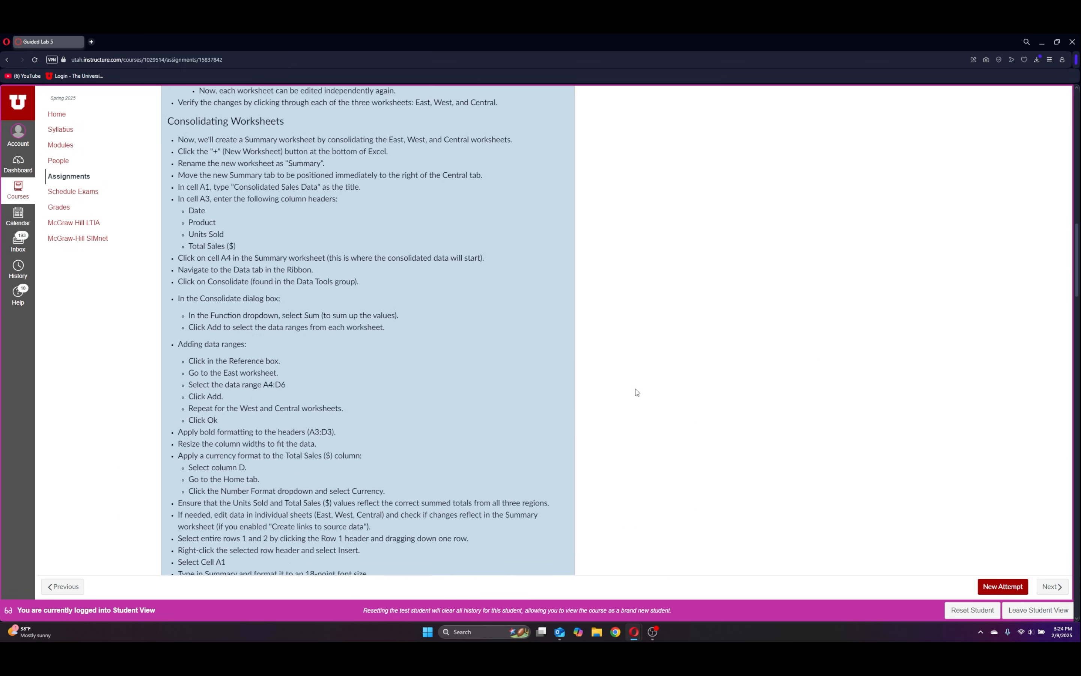
pyautogui.scroll(1, 635, 390)
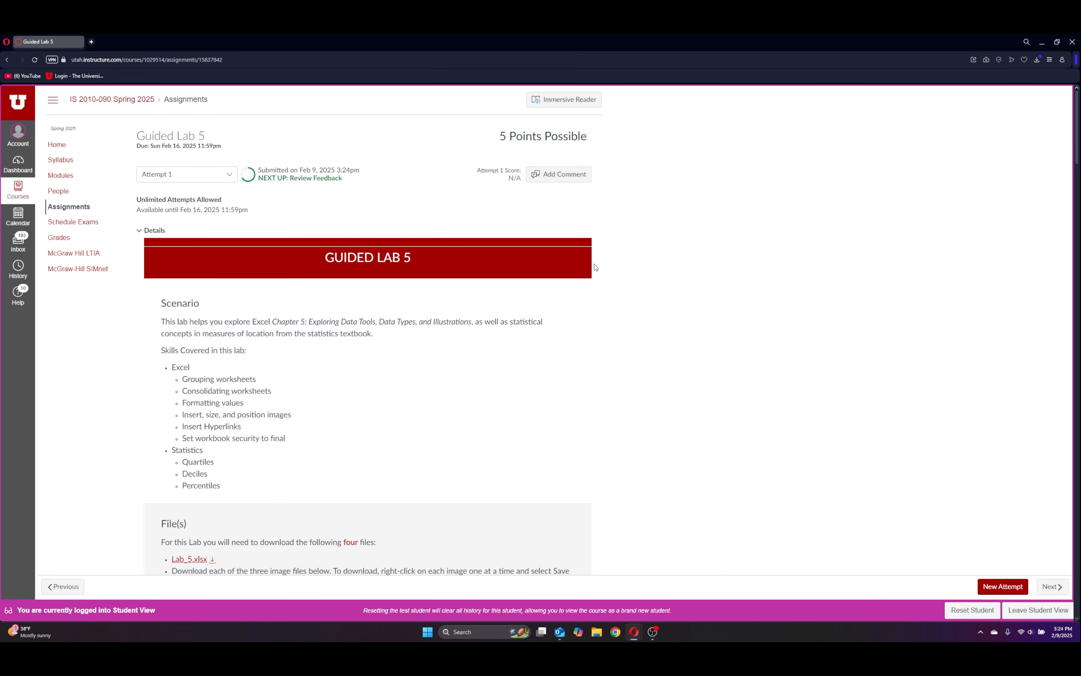